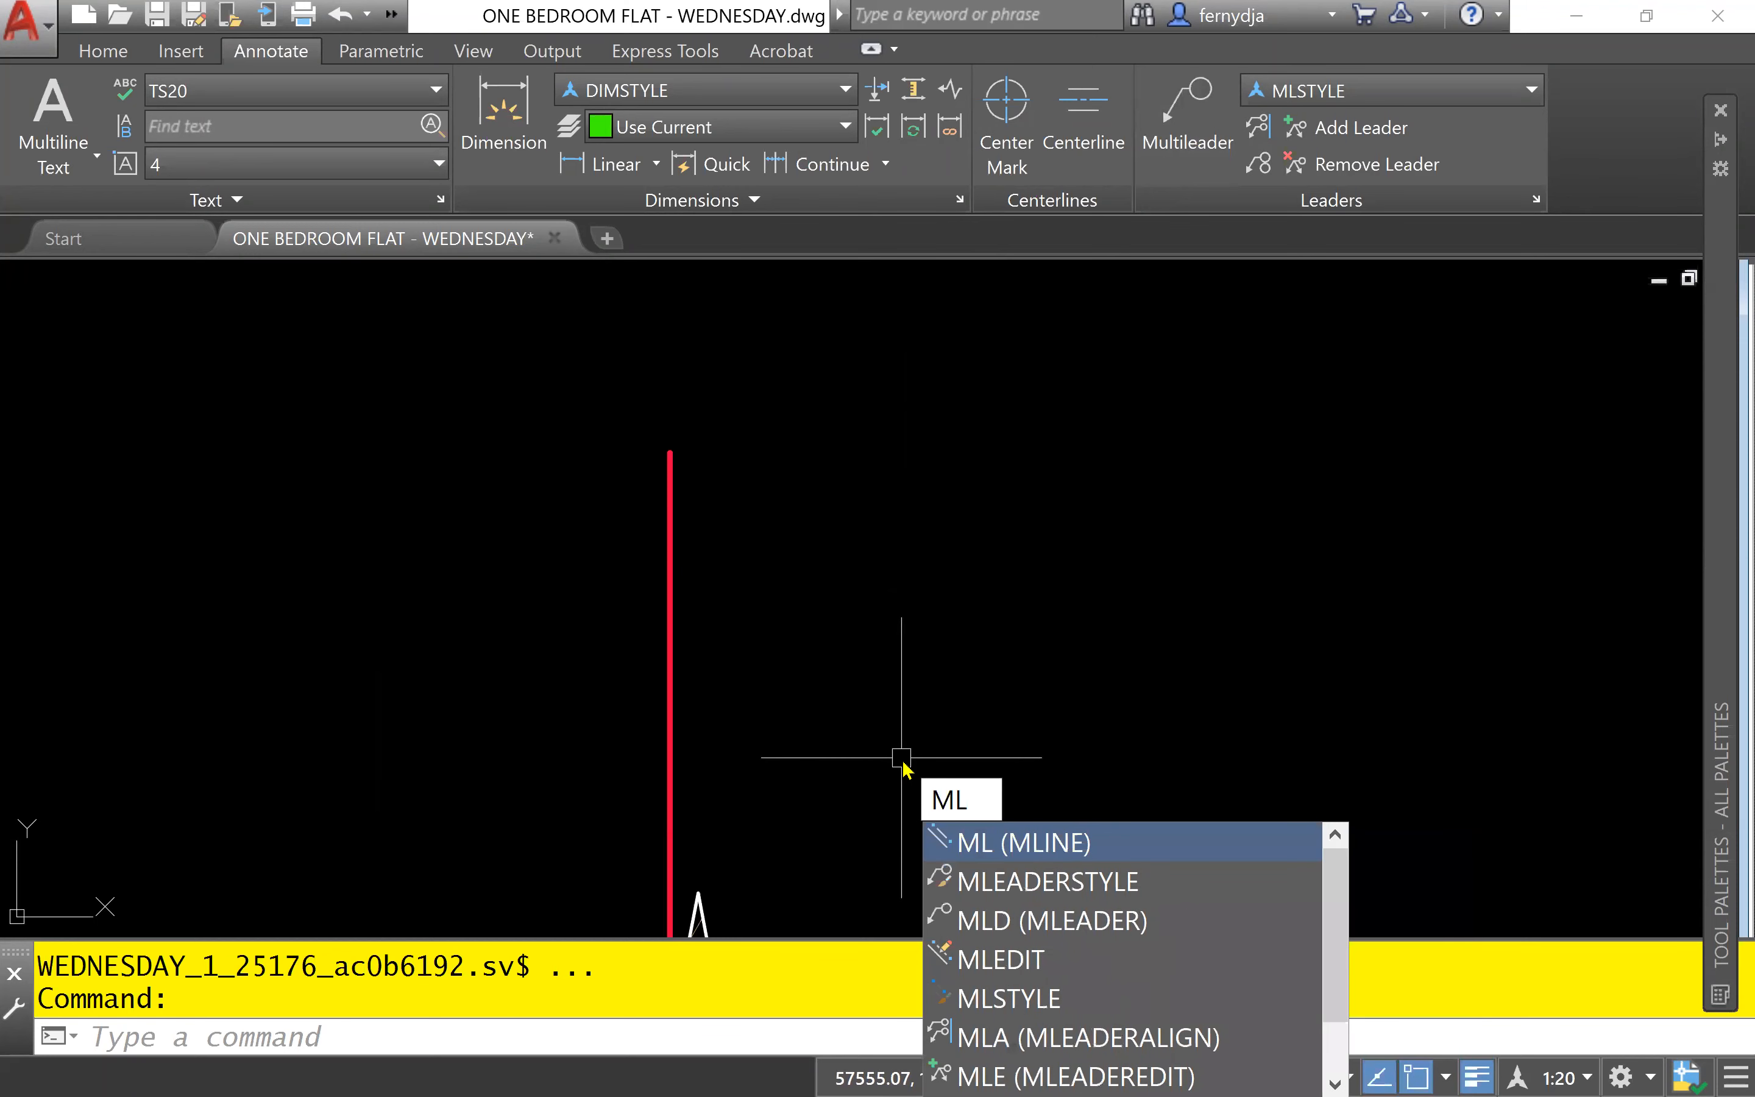
# - Start a multileader with ortho off, its arrowhead on the vertical red bar and its landing up beside the wall
pyautogui.write('D')
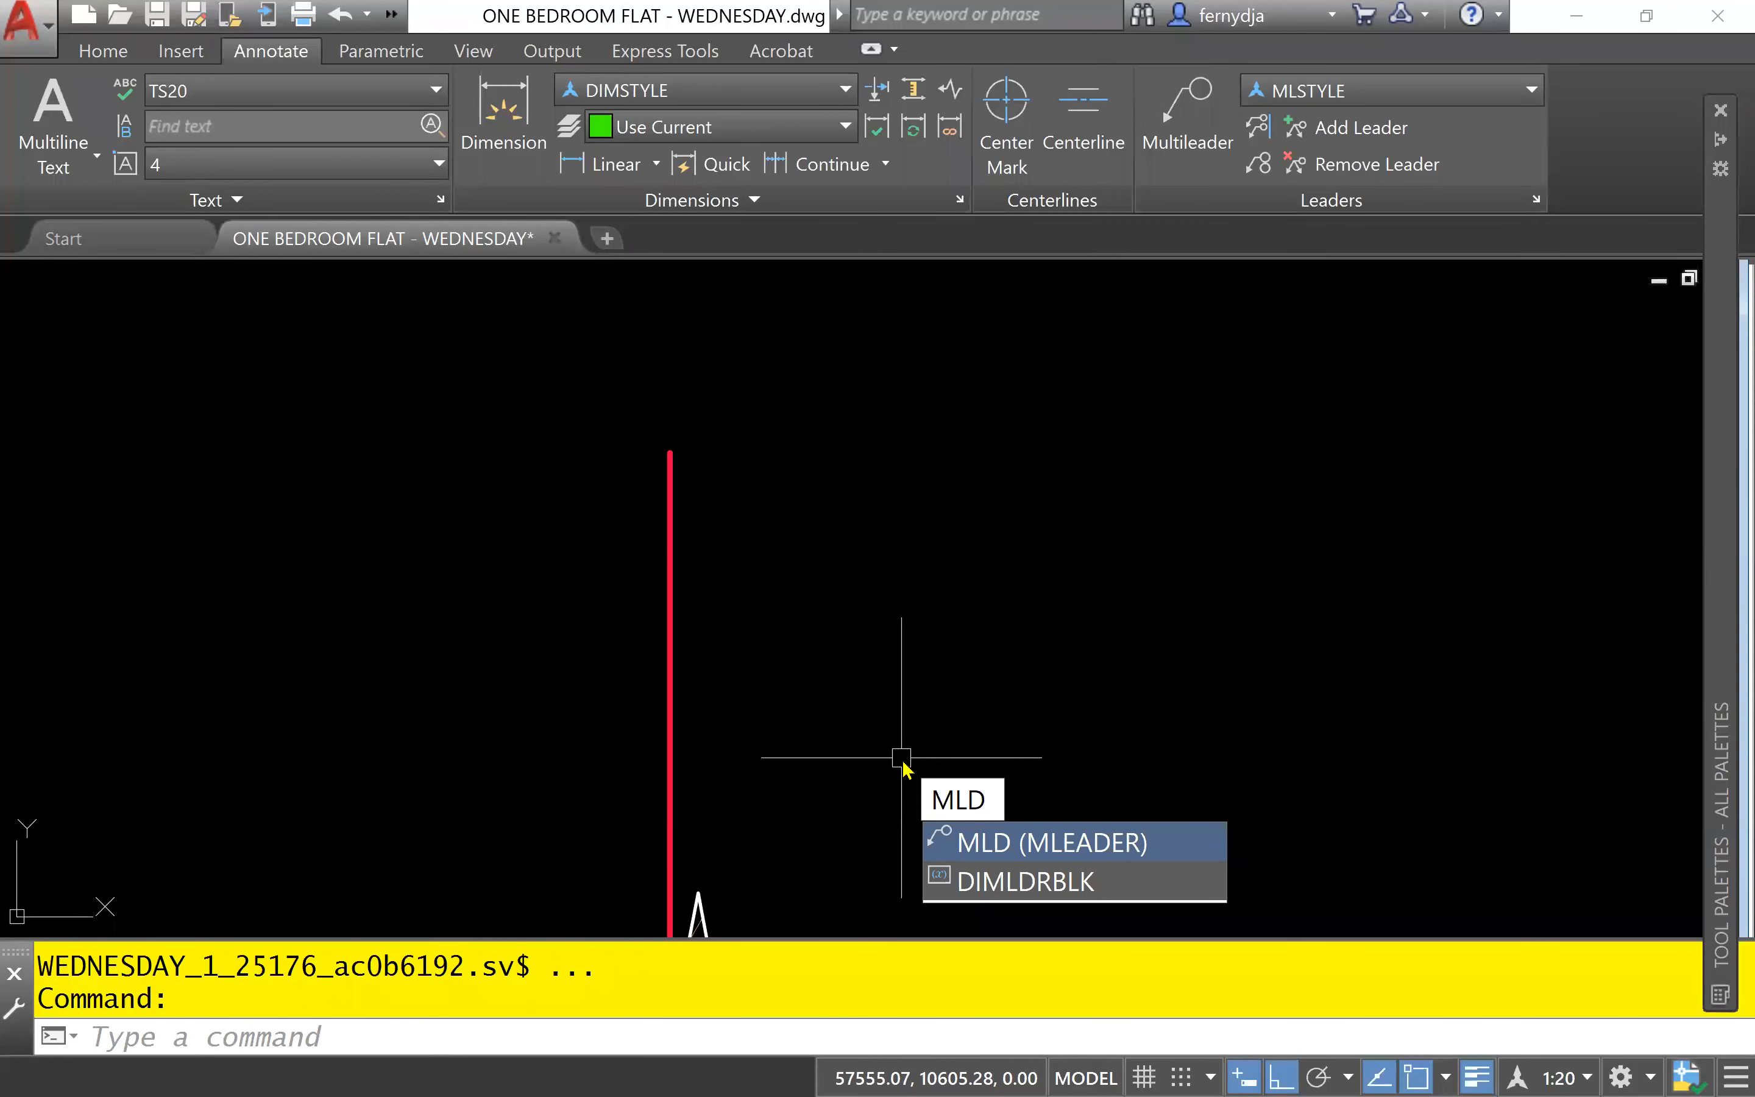
pyautogui.press('Return')
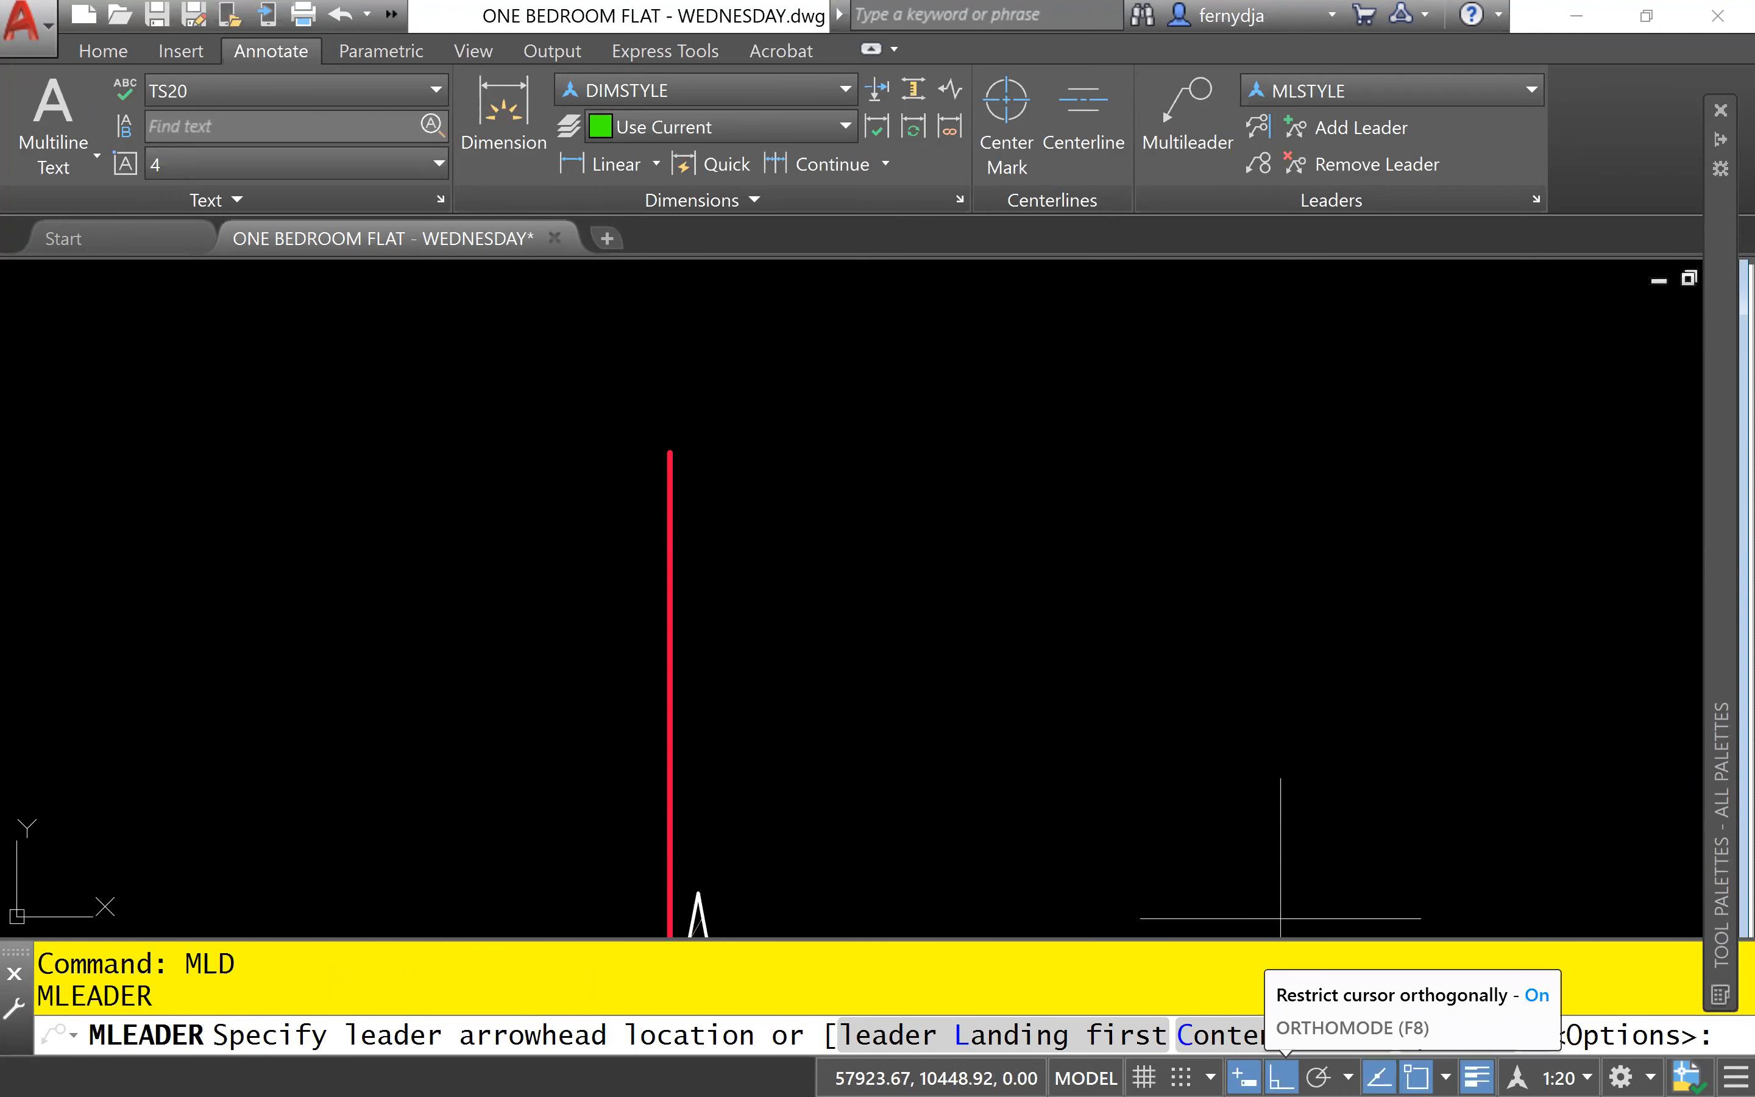
pyautogui.click(1281, 1077)
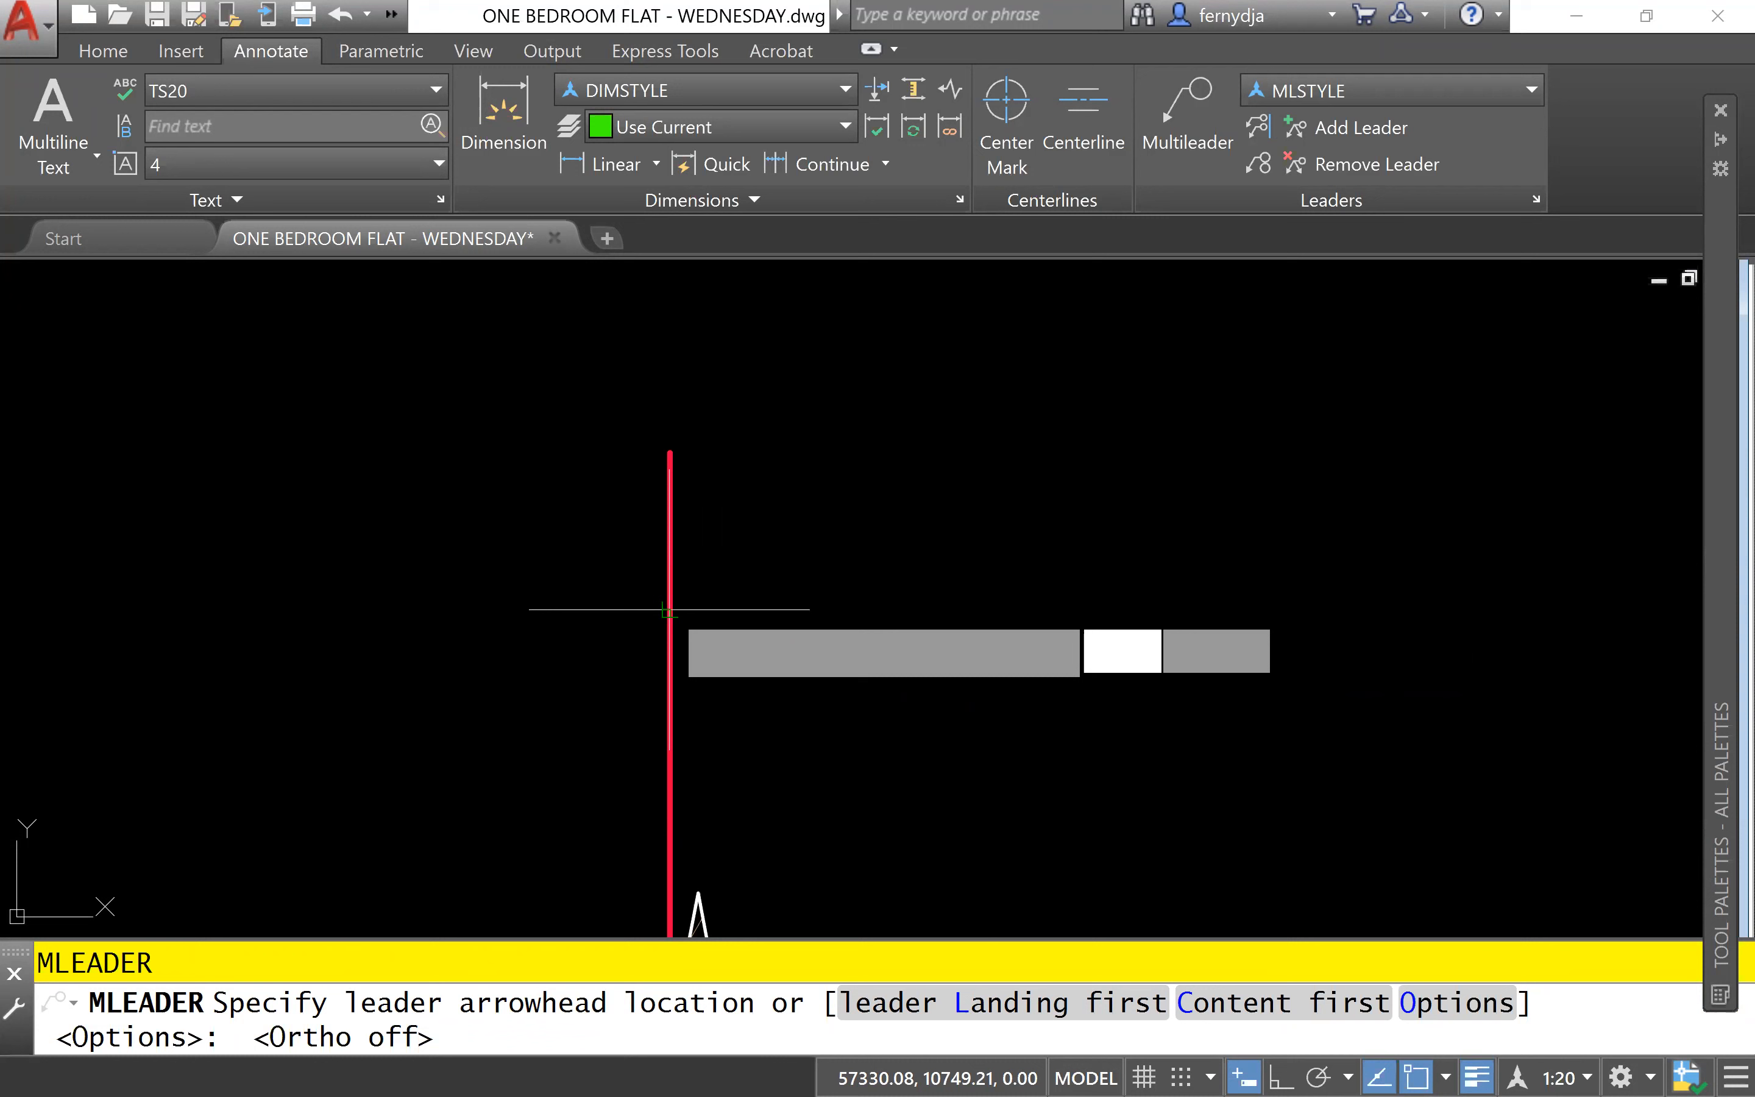
pyautogui.click(669, 609)
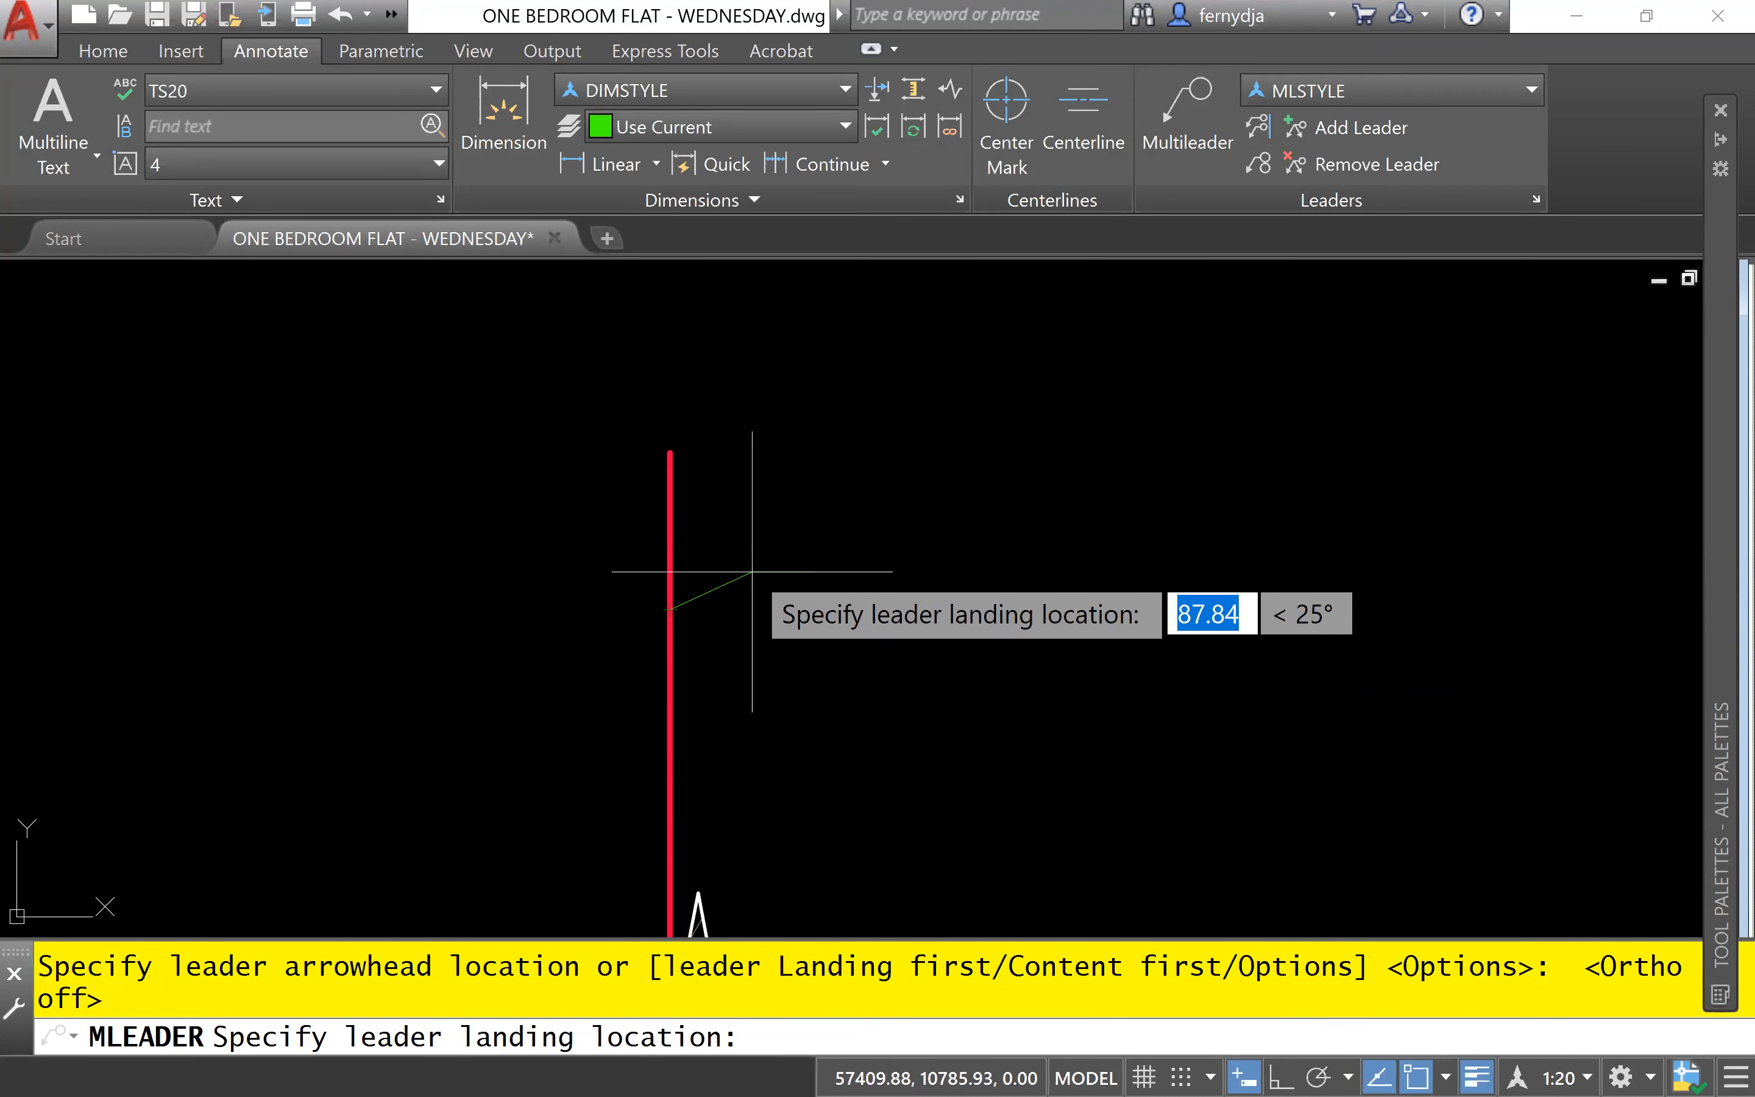
pyautogui.scroll(-5, 1175, 490)
pyautogui.moveTo(1243, 472); pyautogui.dragTo(859, 482, button='middle')
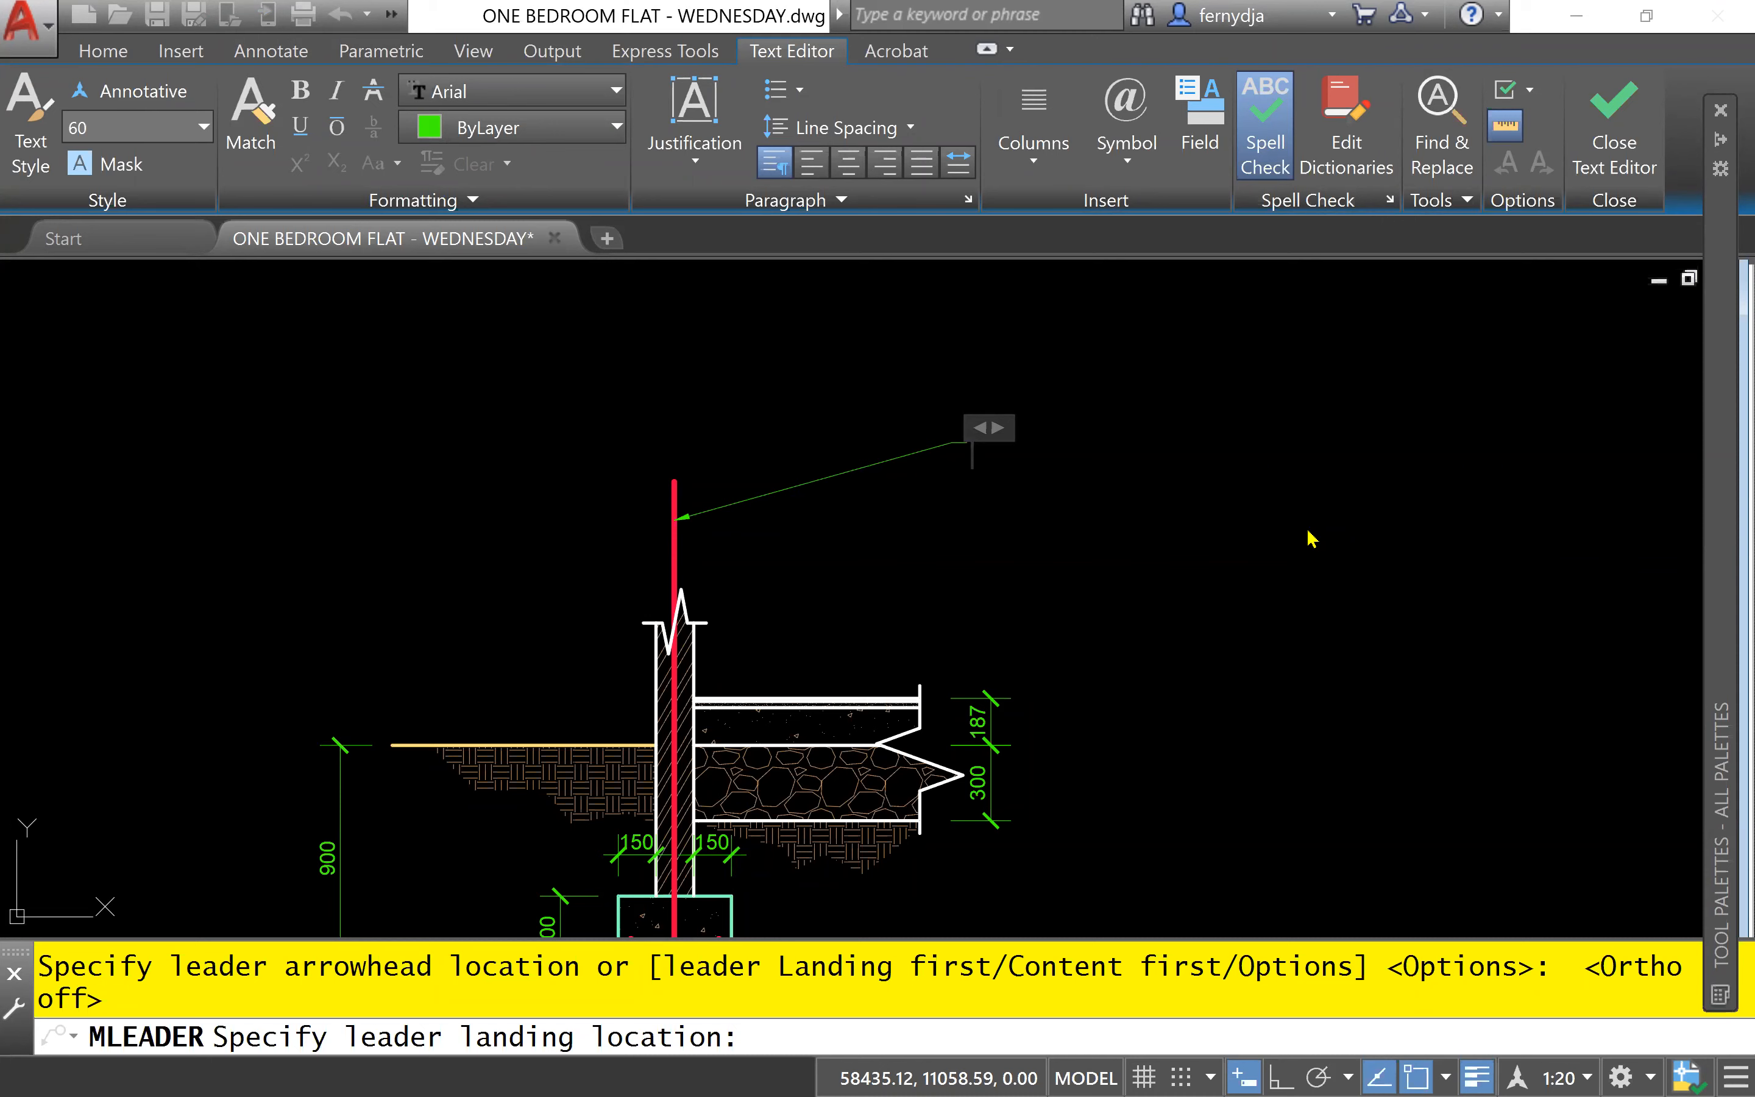
# - Begin the leader note with "12mm" followed by the diameter symbol Ø
pyautogui.write('12mm')
pyautogui.click(1139, 167)
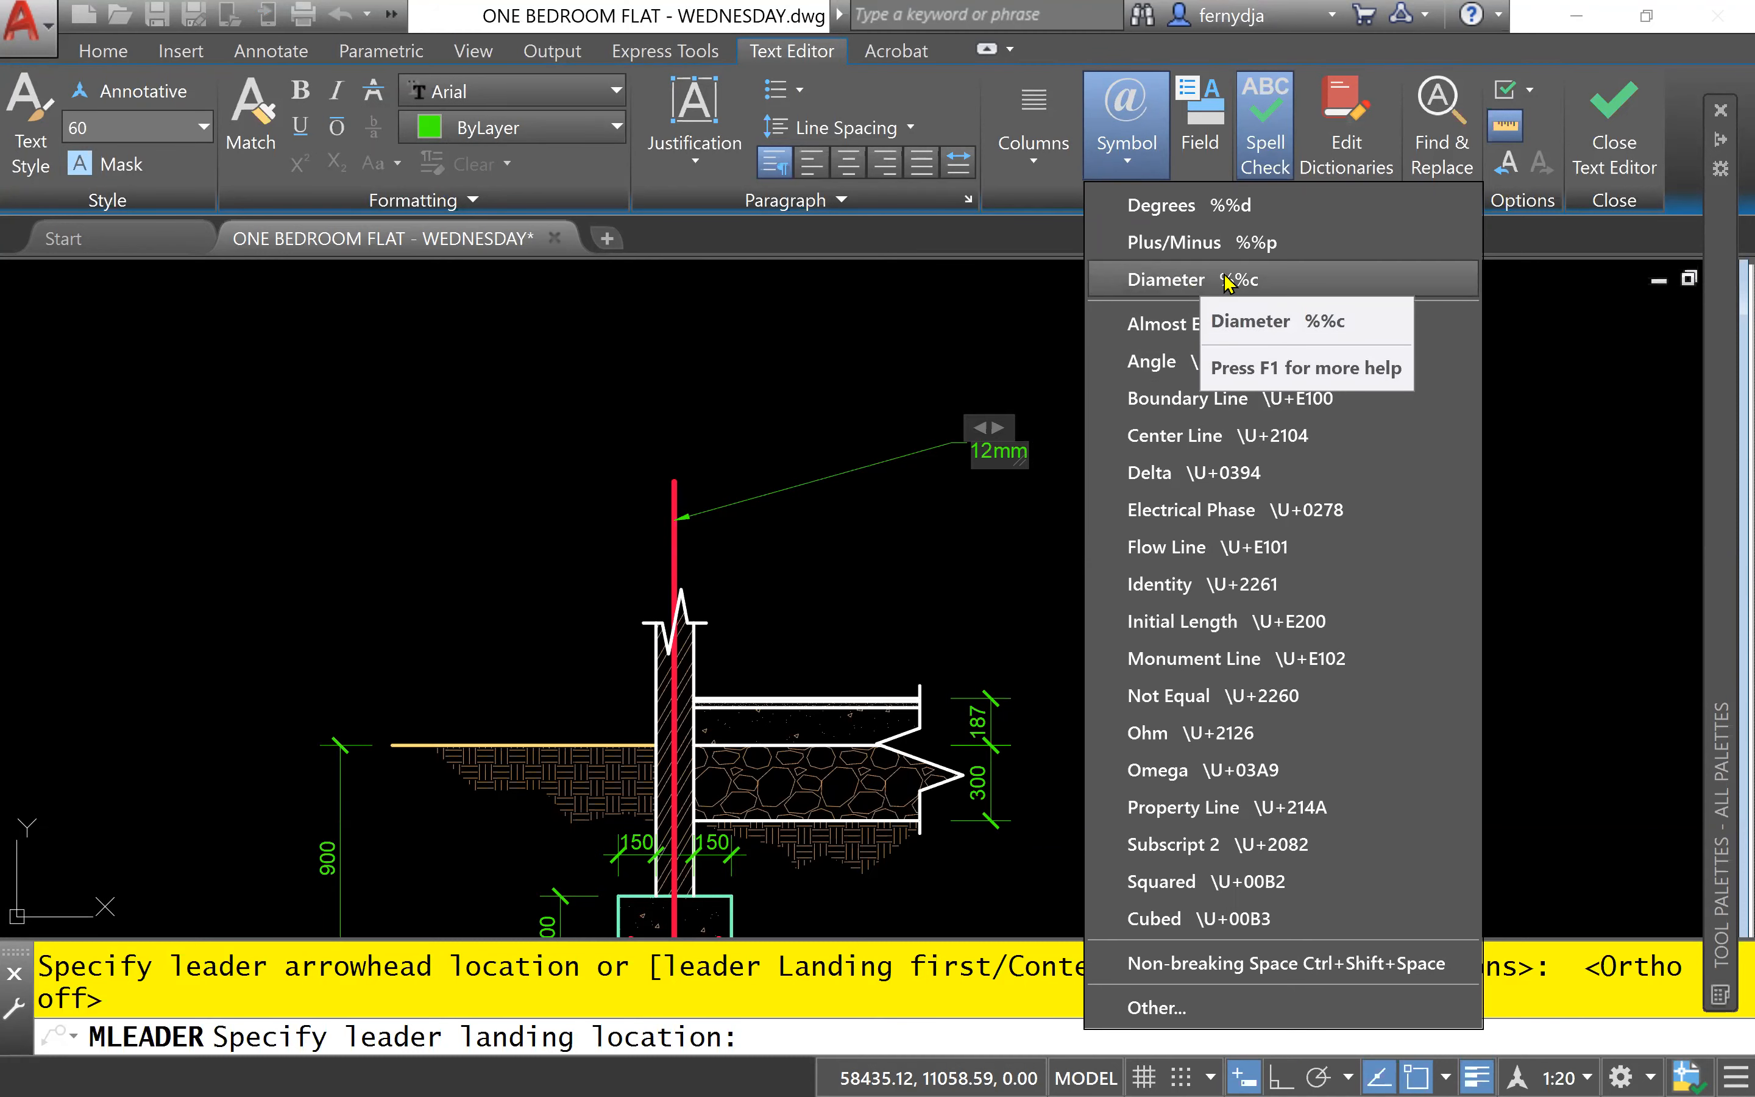
pyautogui.click(1008, 240)
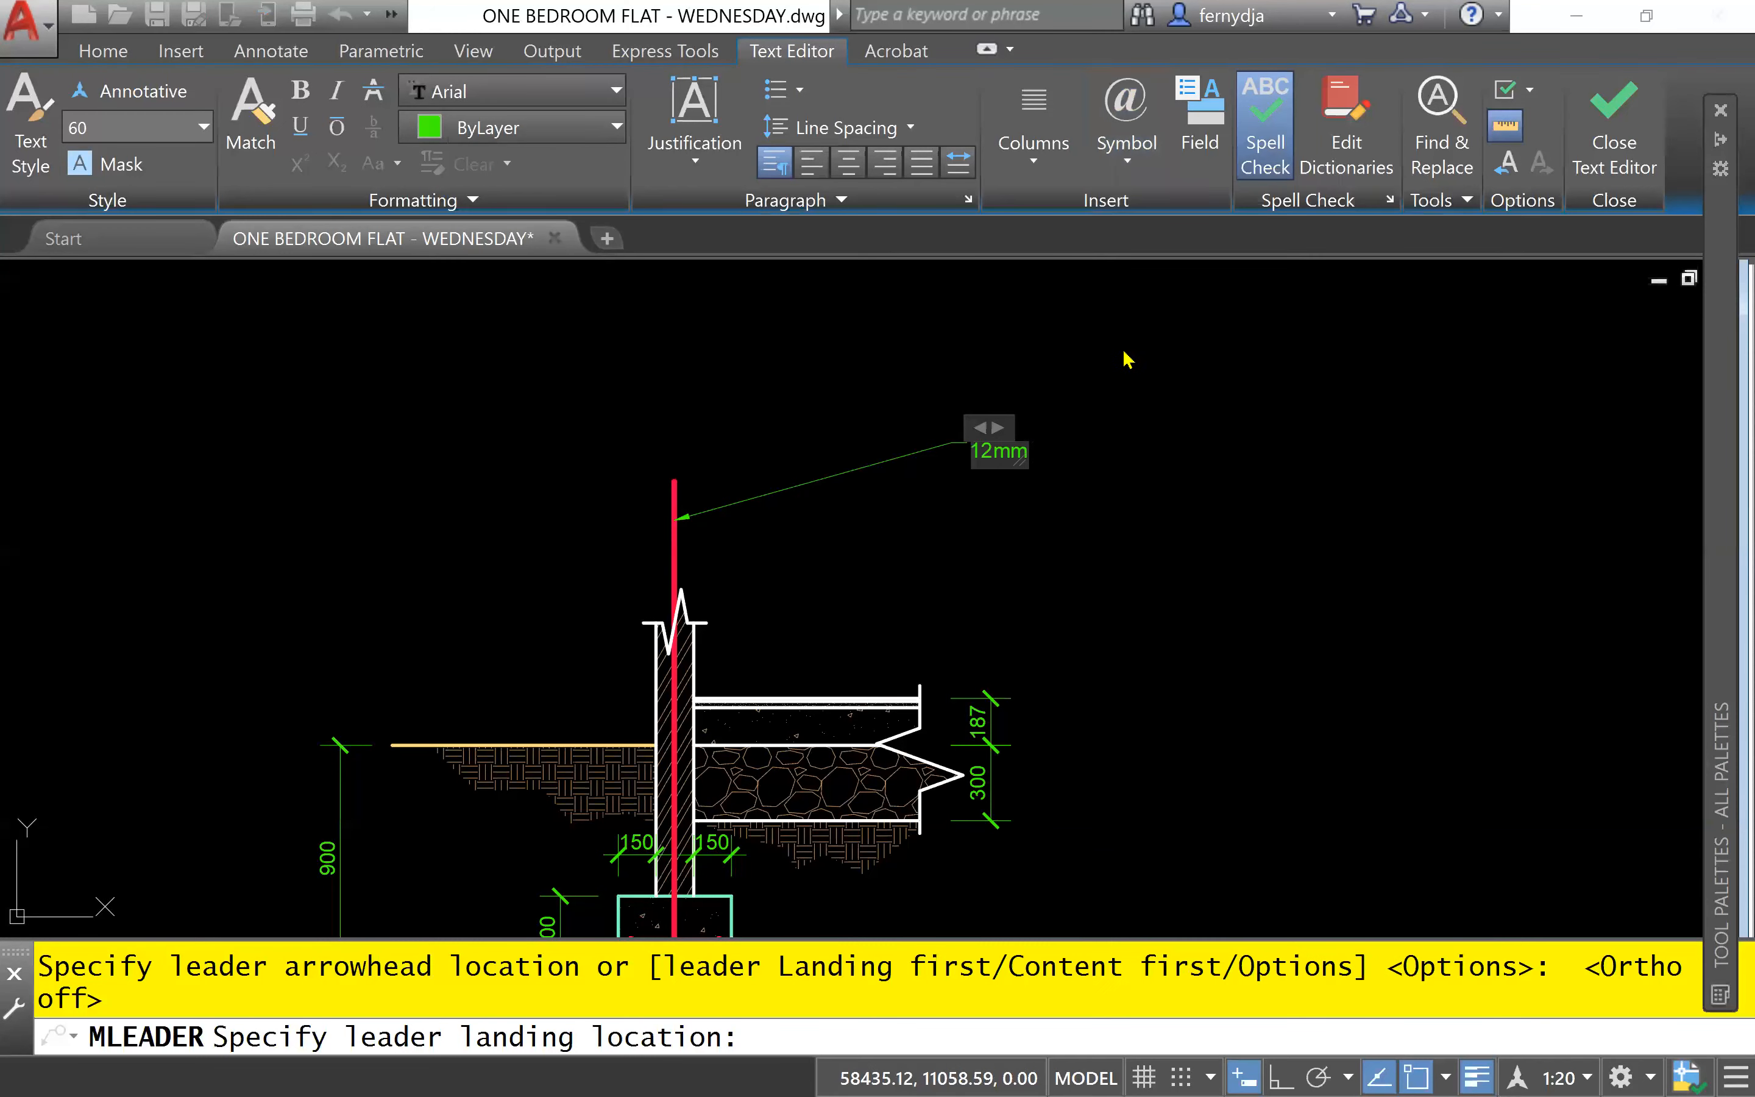
pyautogui.write('%%c')
pyautogui.scroll(4, 1144, 404)
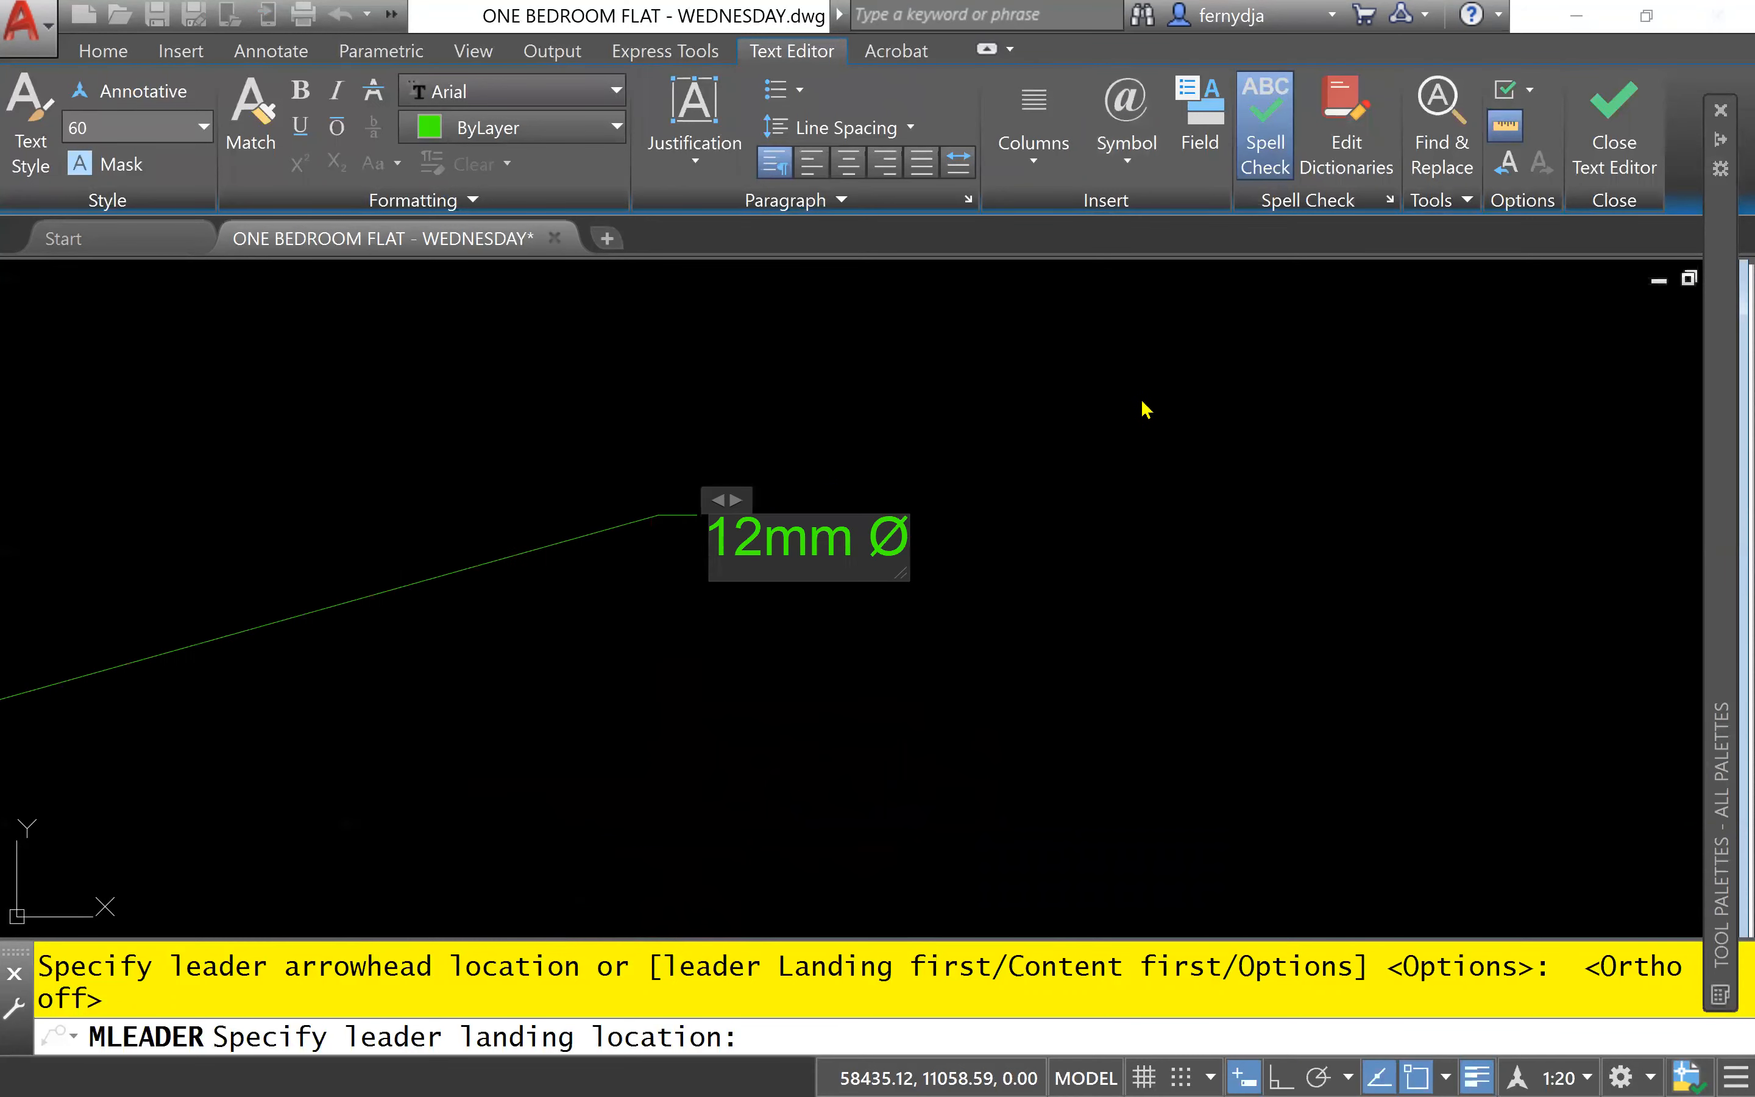
pyautogui.scroll(2, 906, 542)
pyautogui.moveTo(871, 464); pyautogui.dragTo(637, 404, button='middle')
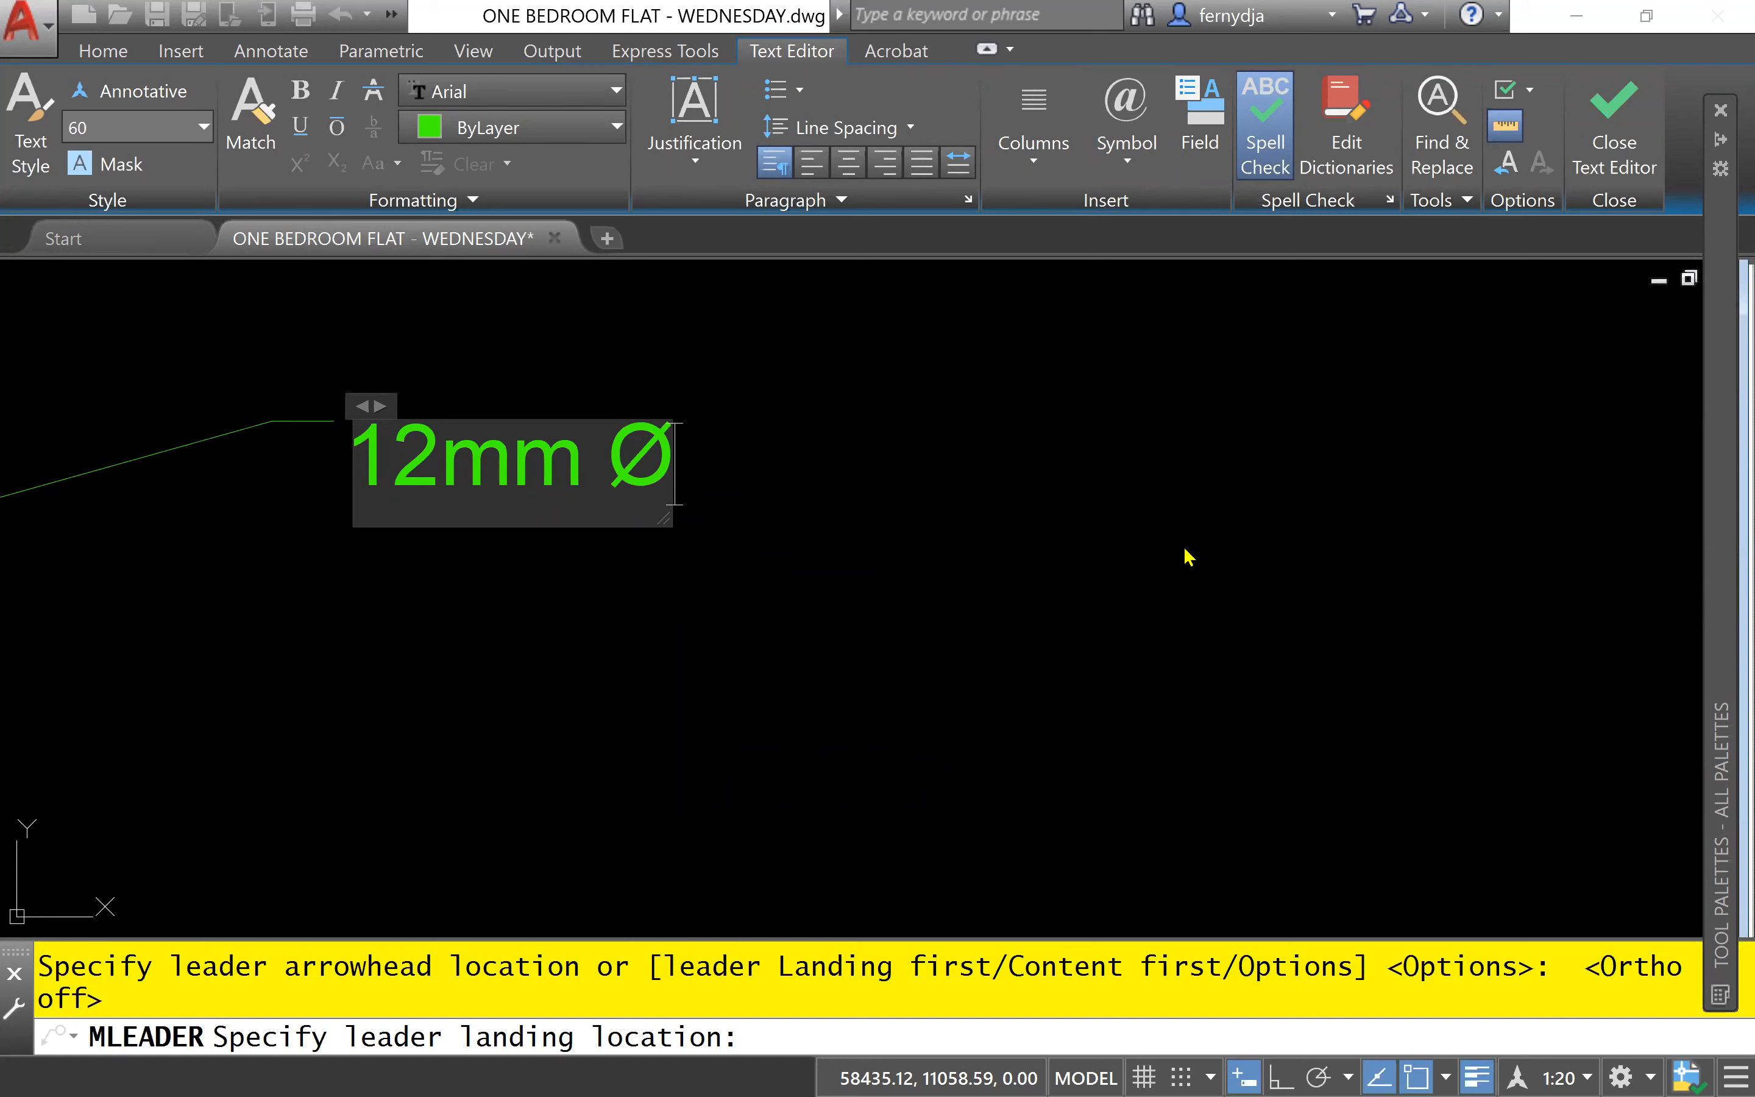
# - Continue the note's first line with "msb as wallbars"
pyautogui.write('m')
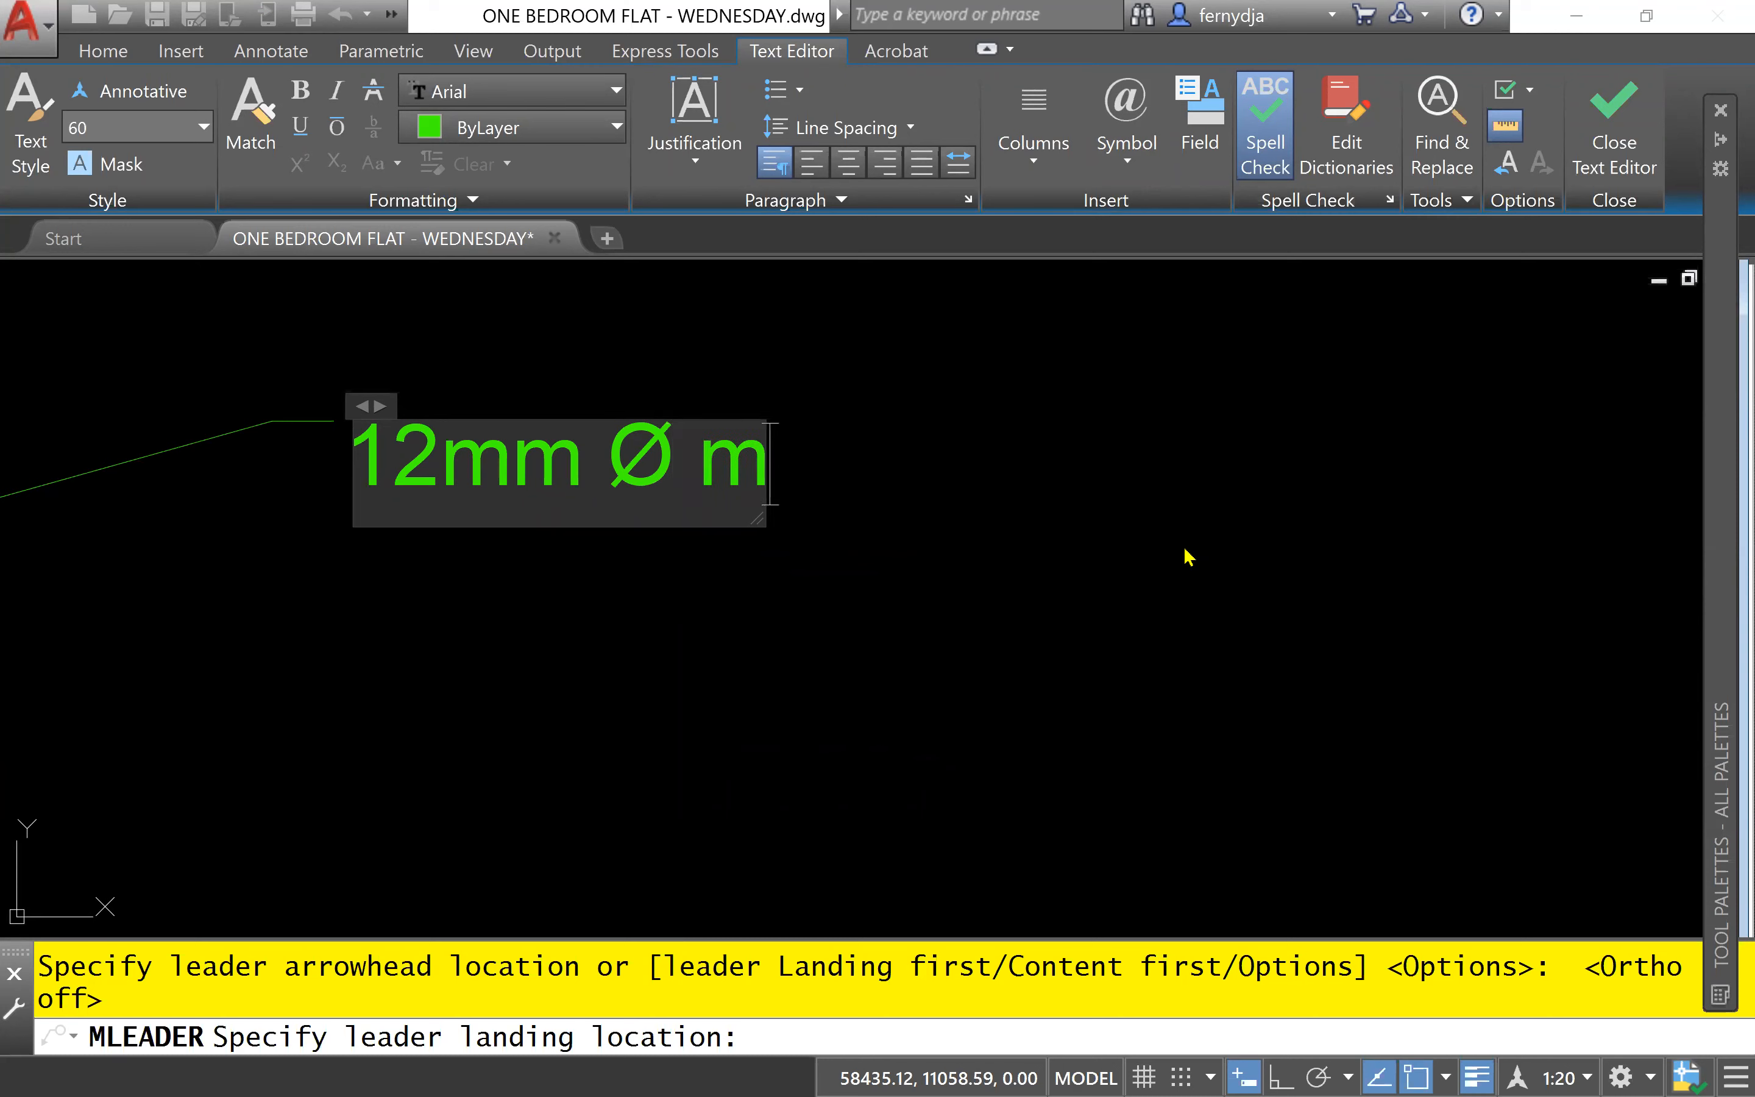
pyautogui.write('sb')
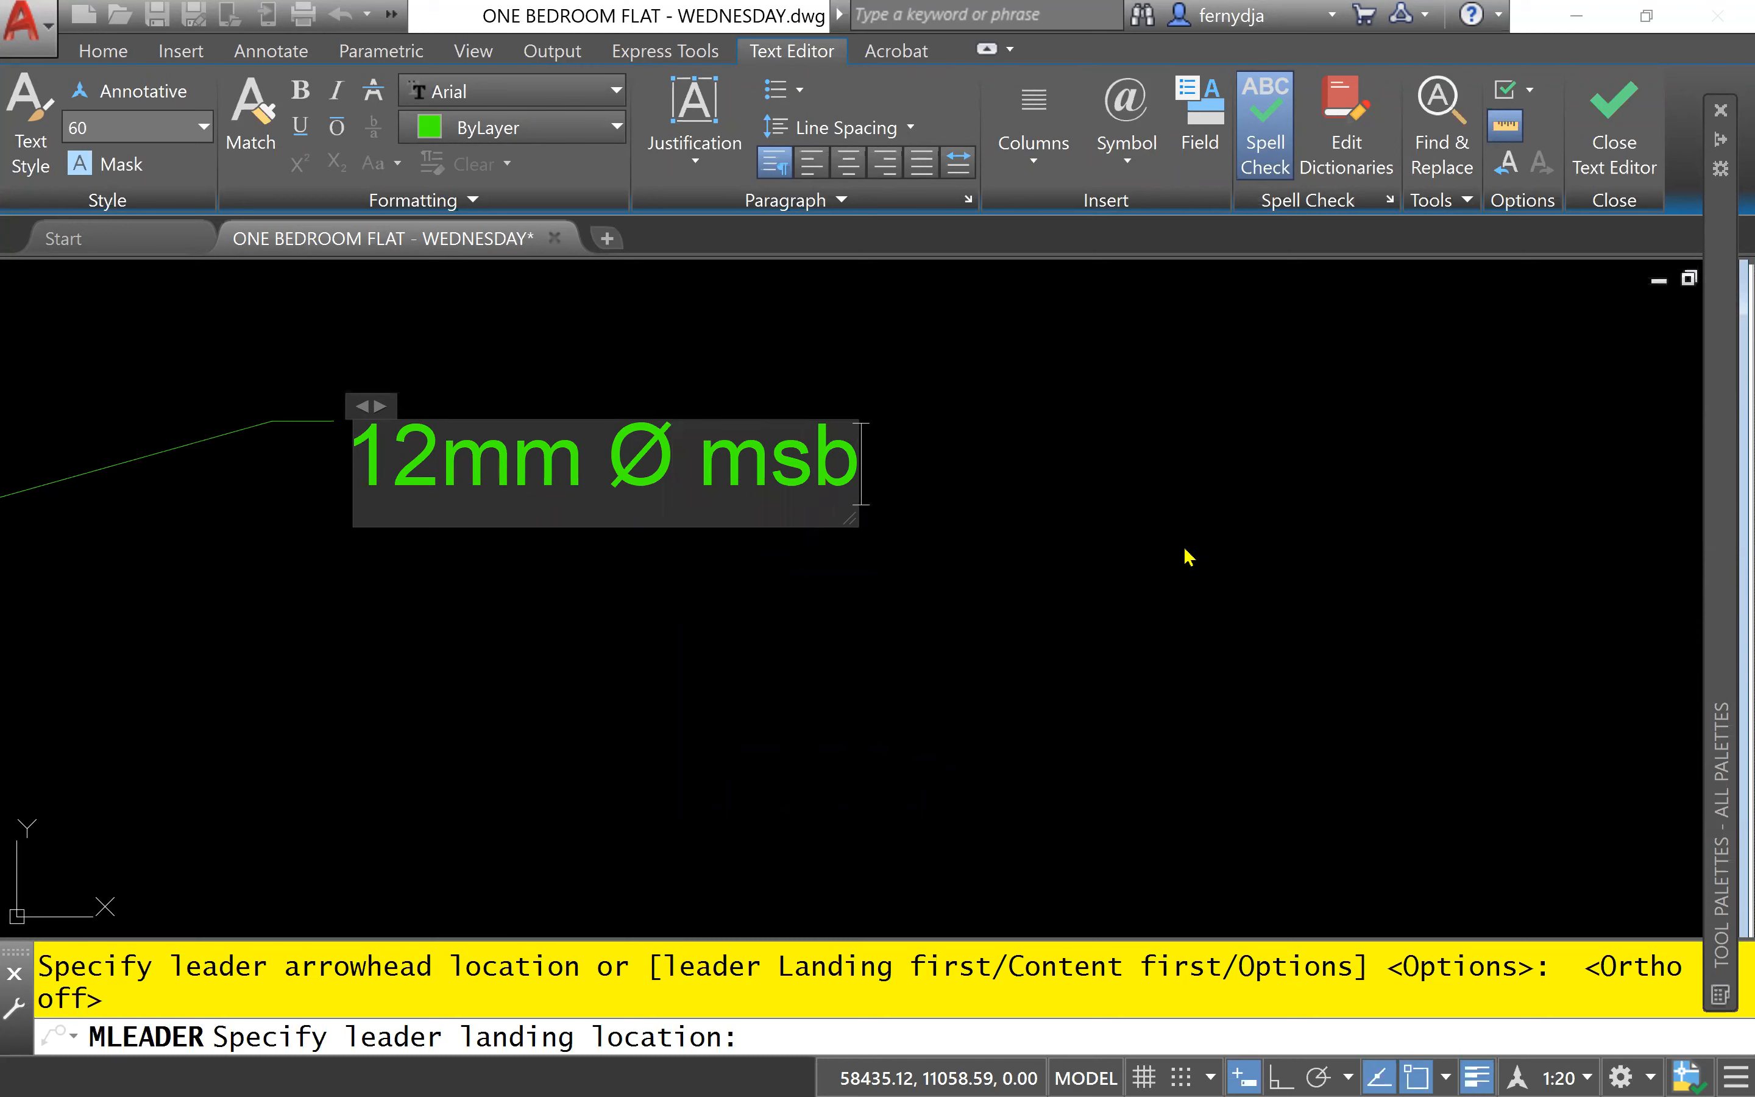
pyautogui.write(' as ')
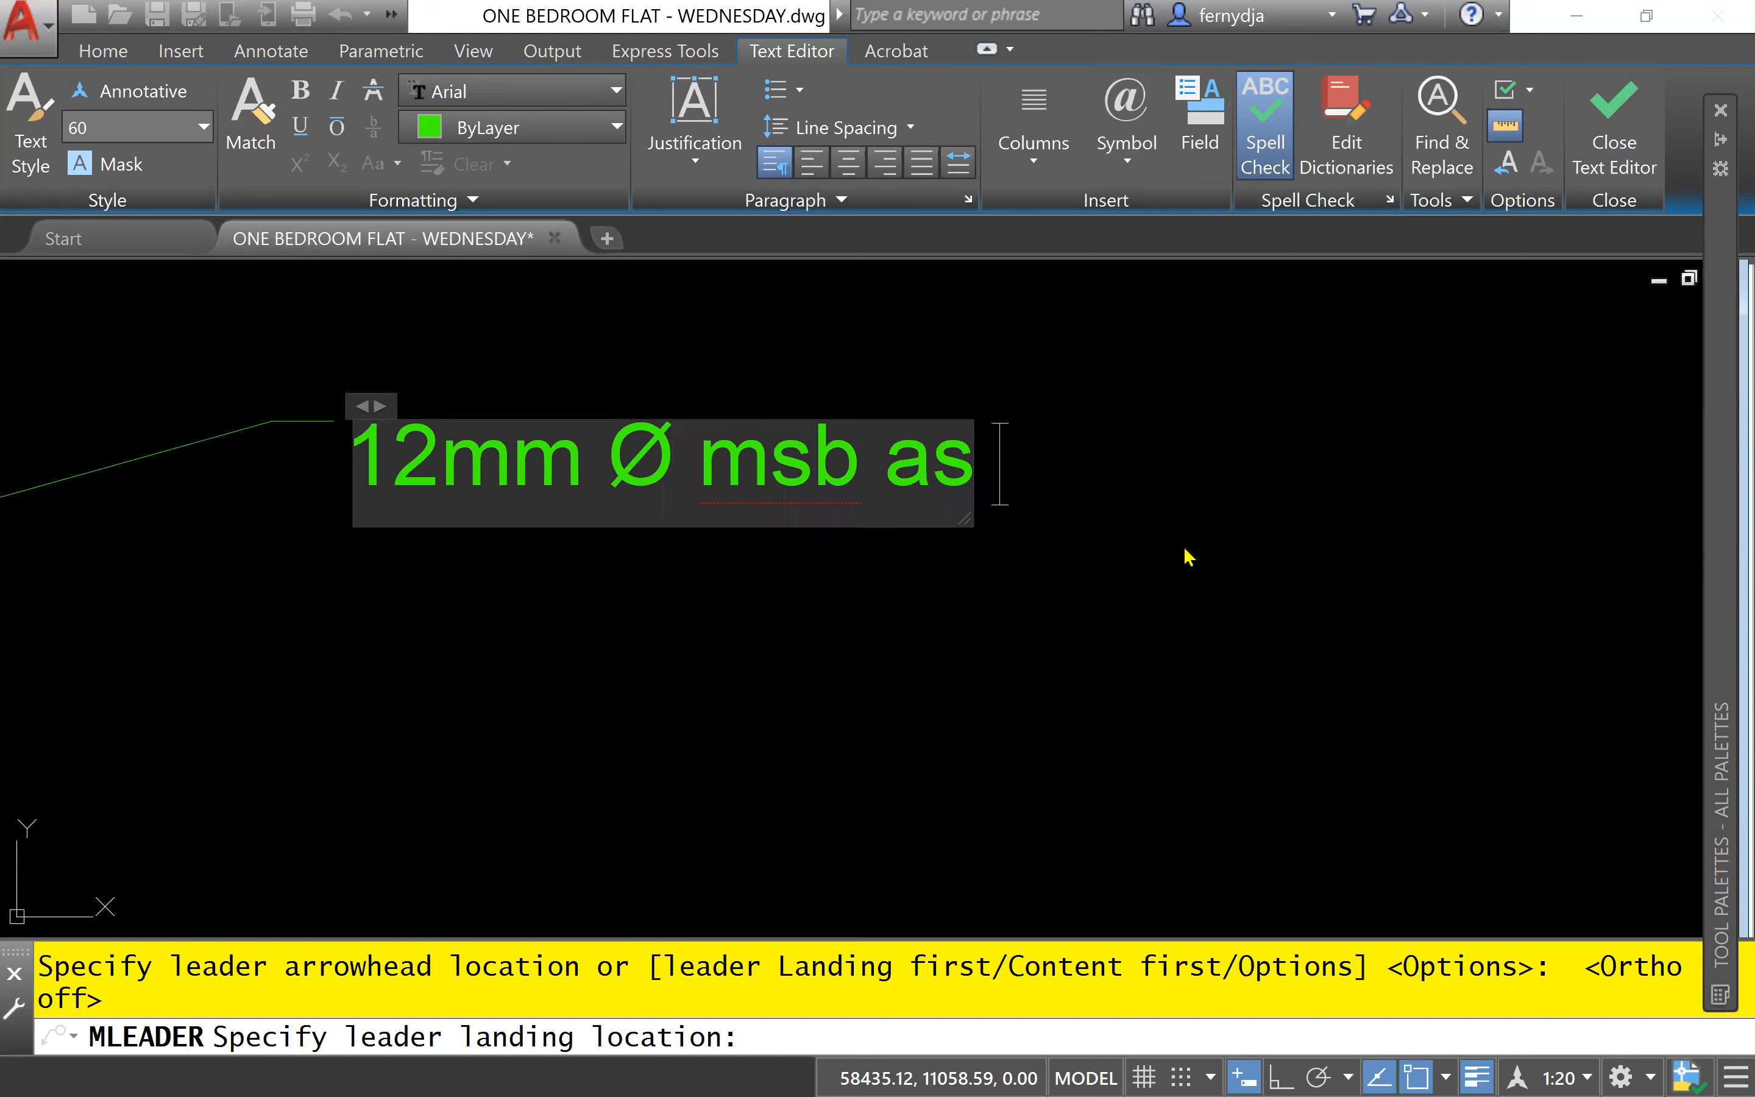
pyautogui.write('wa')
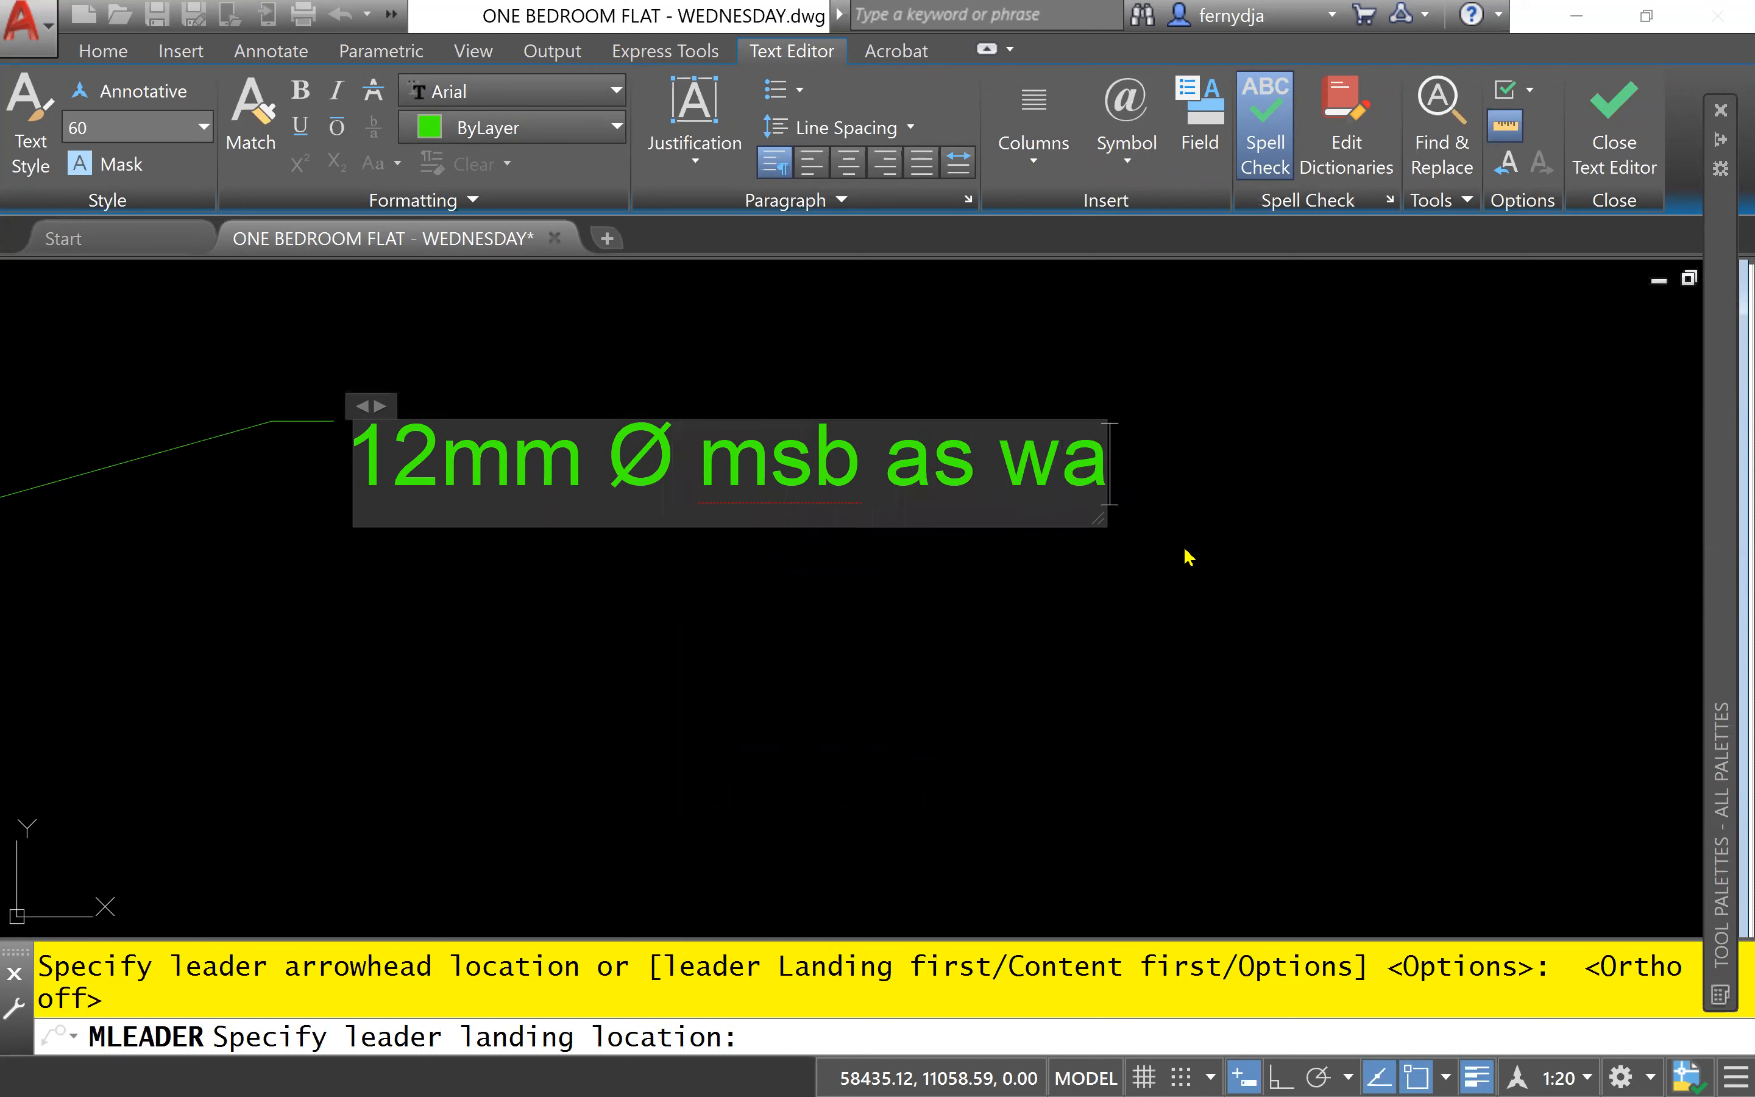
pyautogui.write('llba')
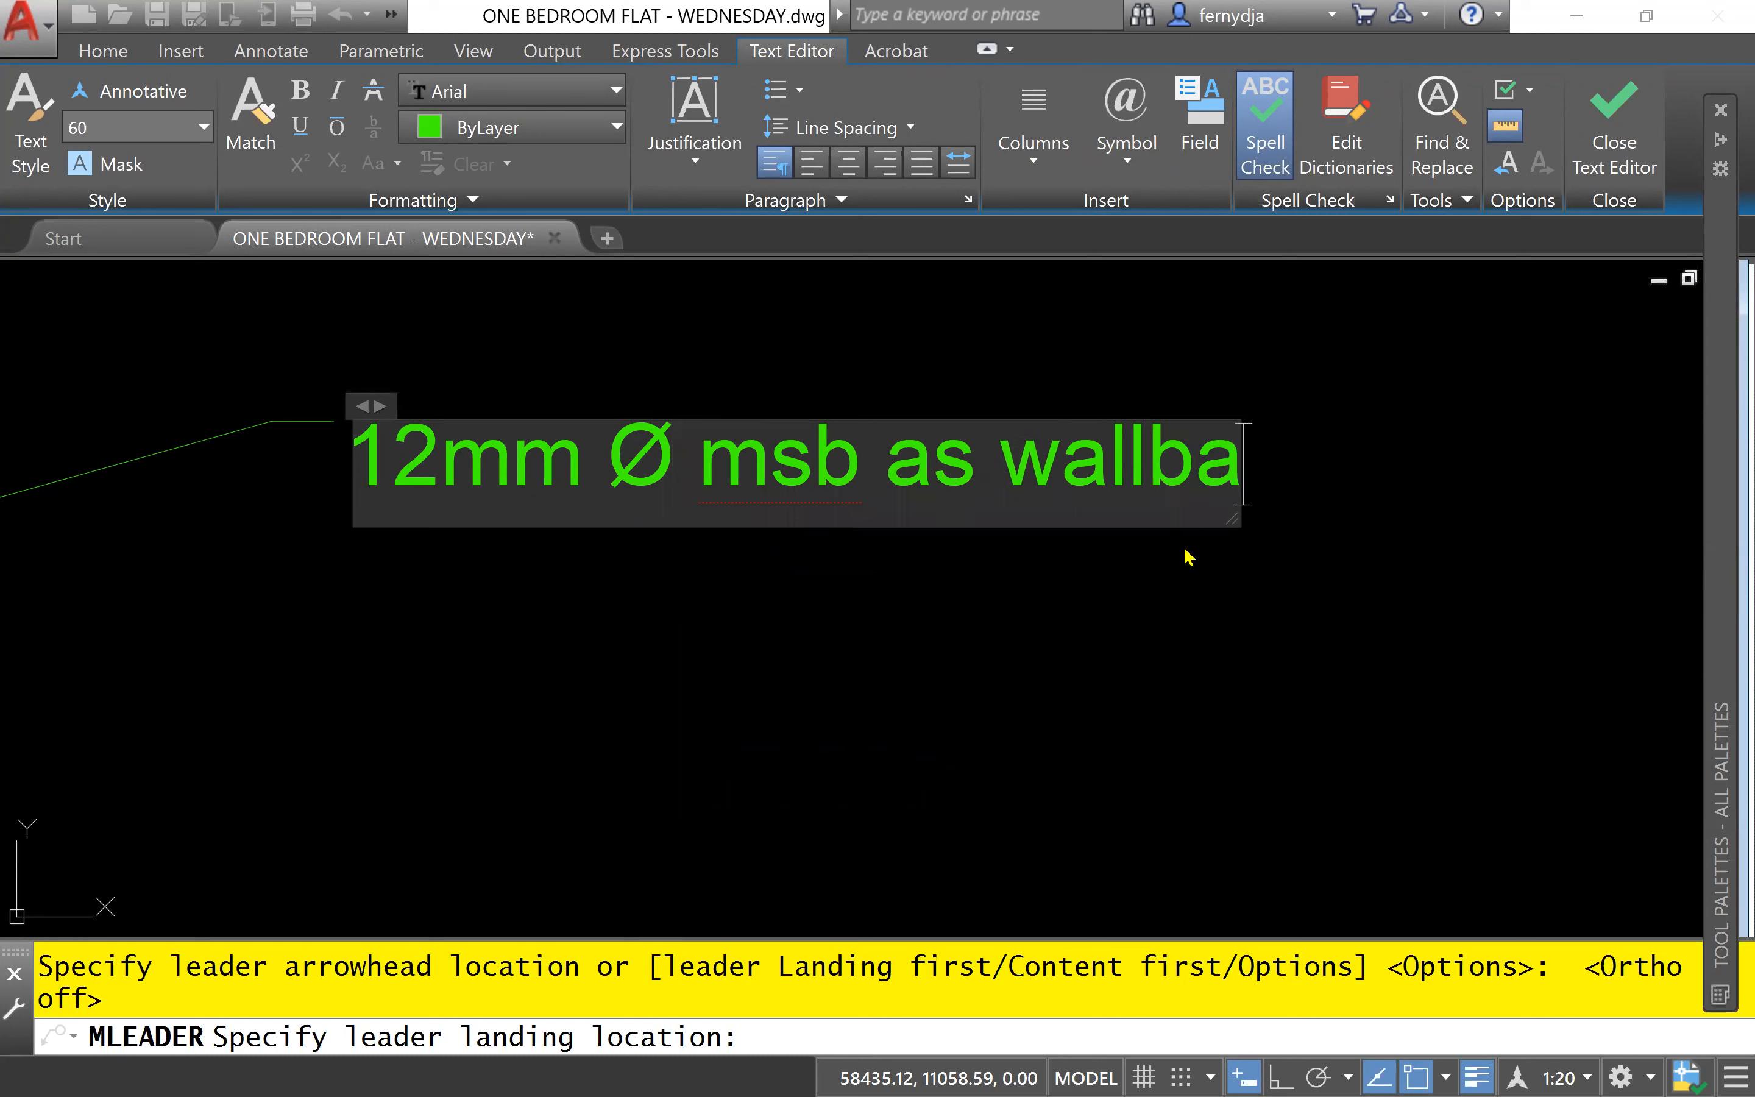
pyautogui.write('rd')
pyautogui.press('BackSpace')
pyautogui.write('s')
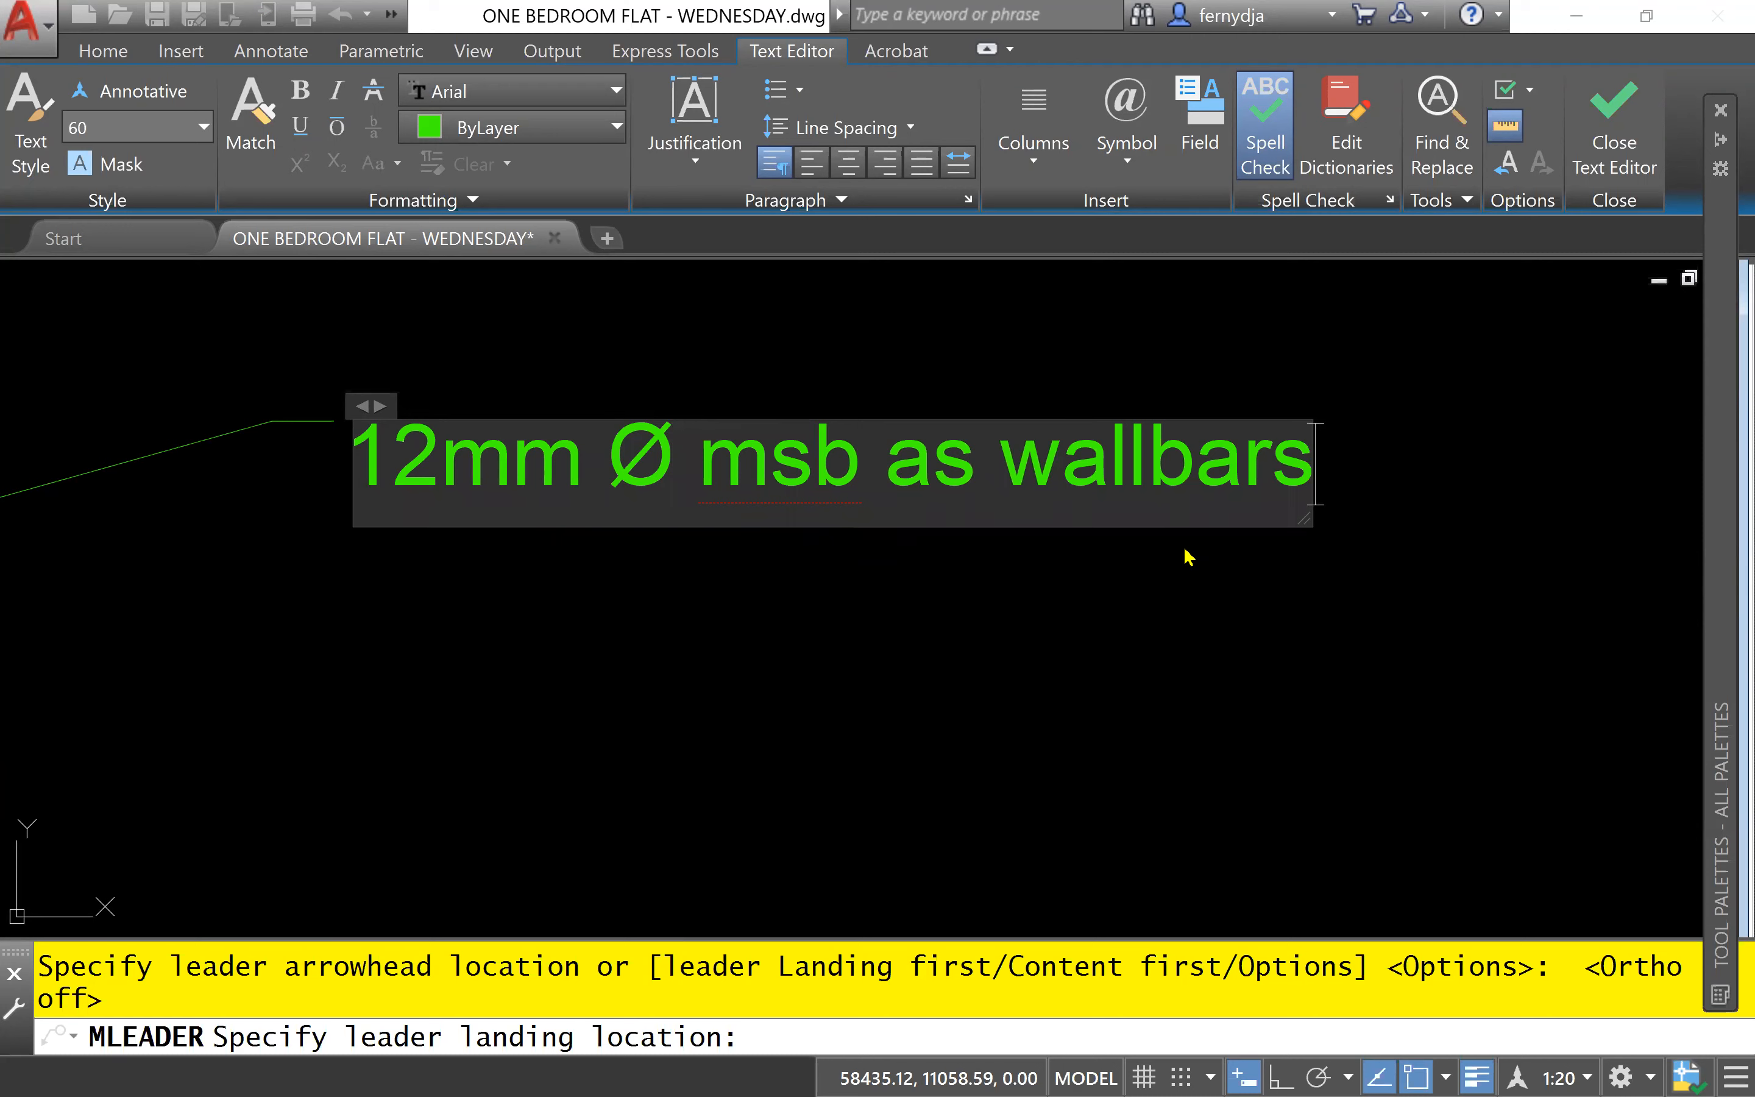
# - Add a second line to the leader note reading "@ 400mm crs"
pyautogui.press('Return')
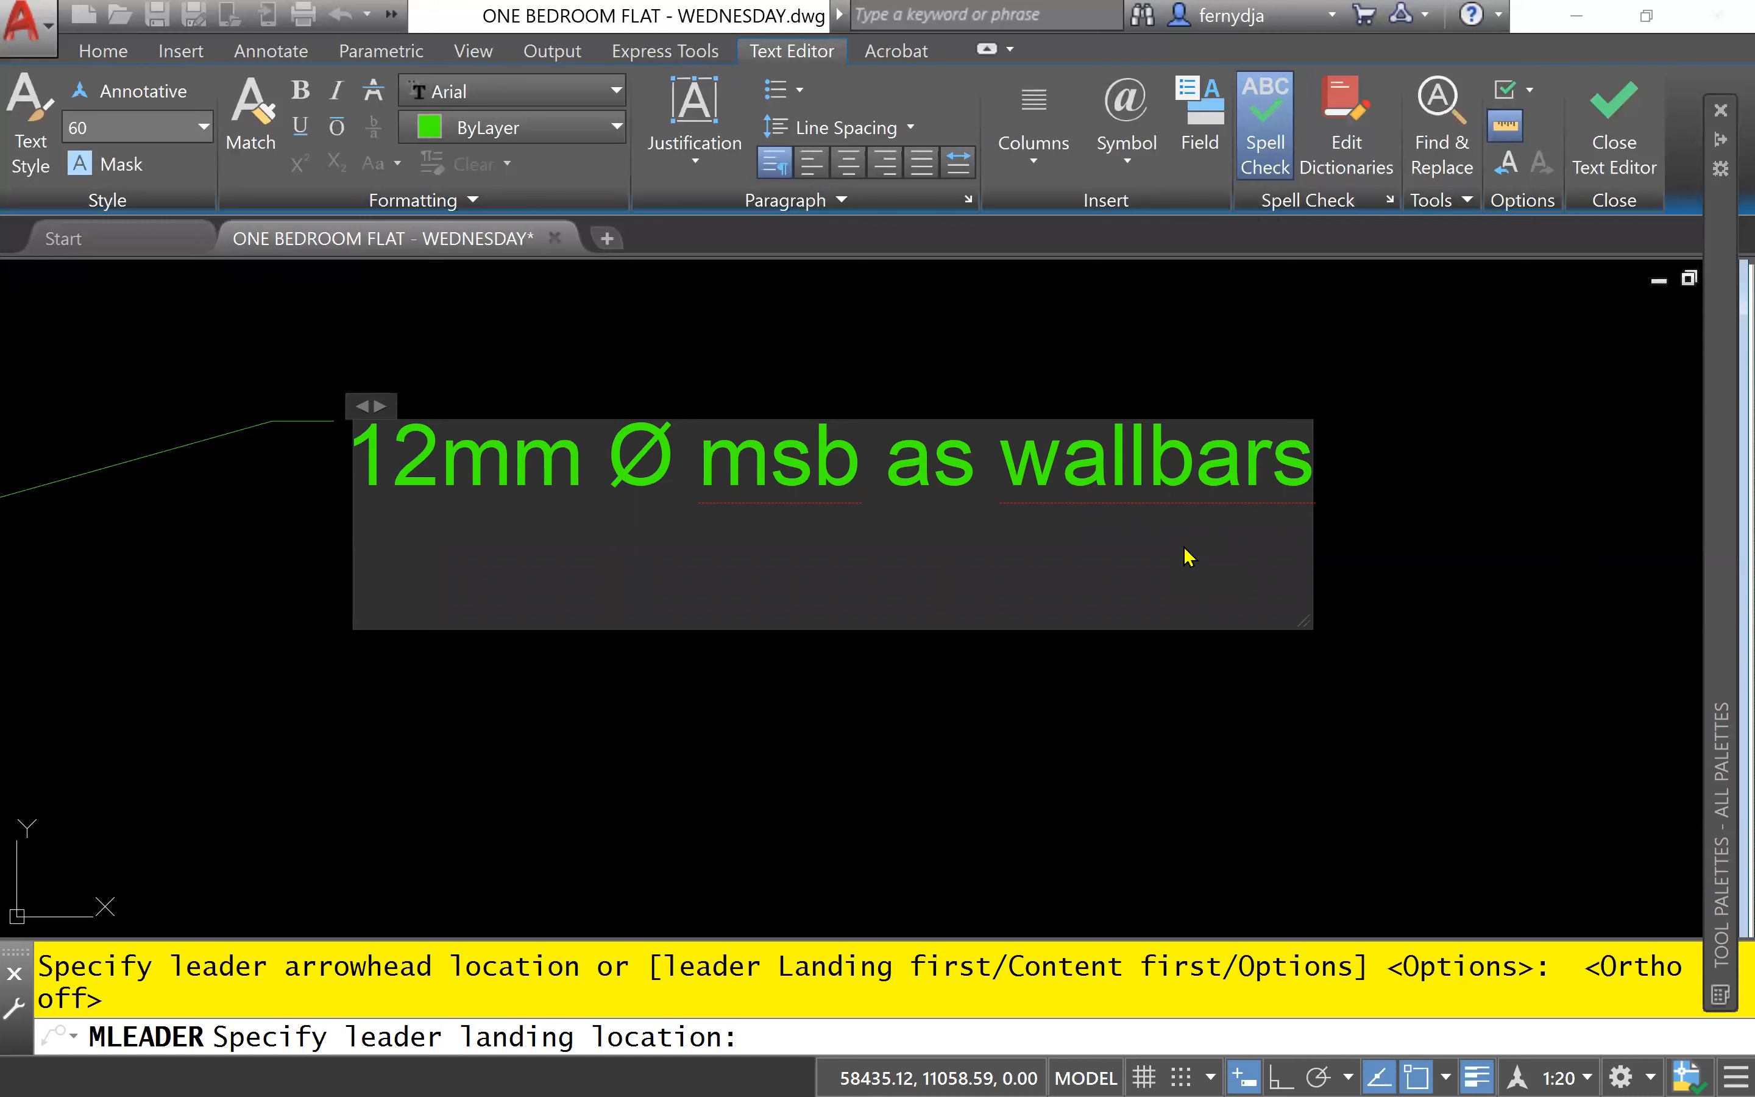
pyautogui.write('@')
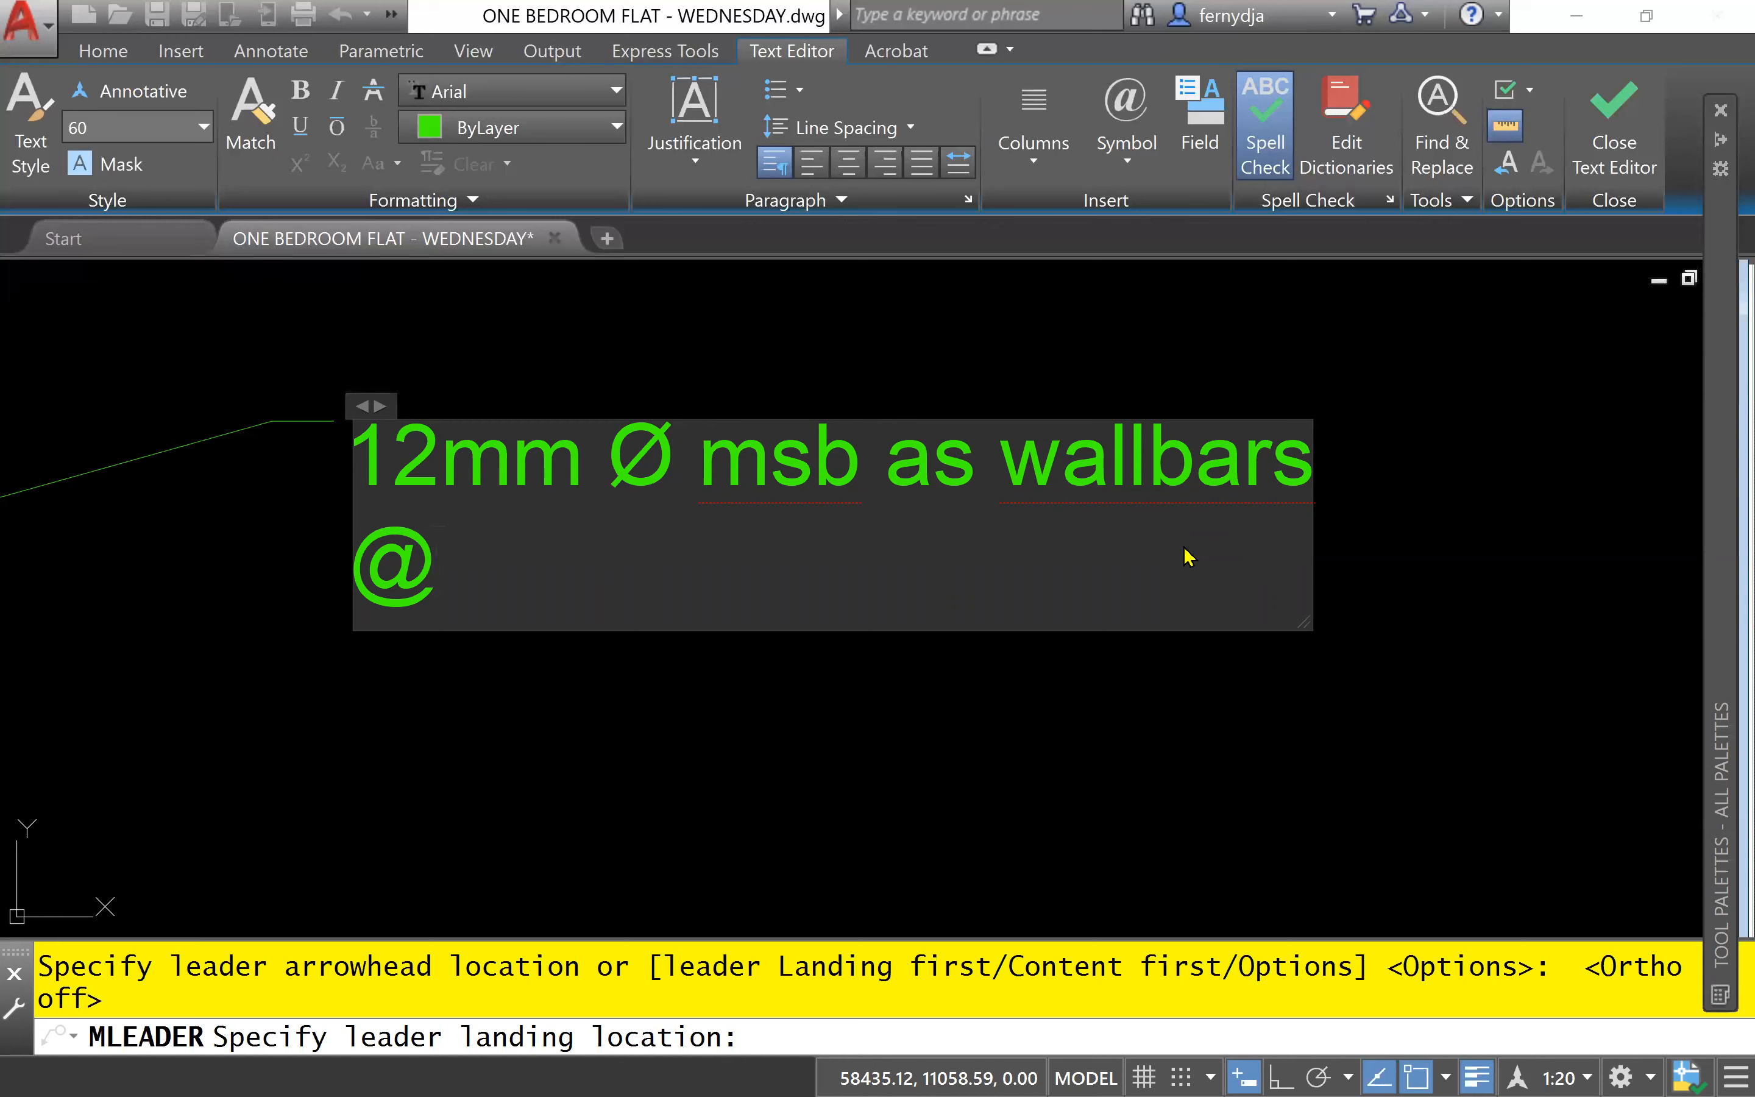
pyautogui.press('Tab')
pyautogui.press('BackSpace')
pyautogui.write('455')
pyautogui.press('BackSpace')
pyautogui.press('BackSpace')
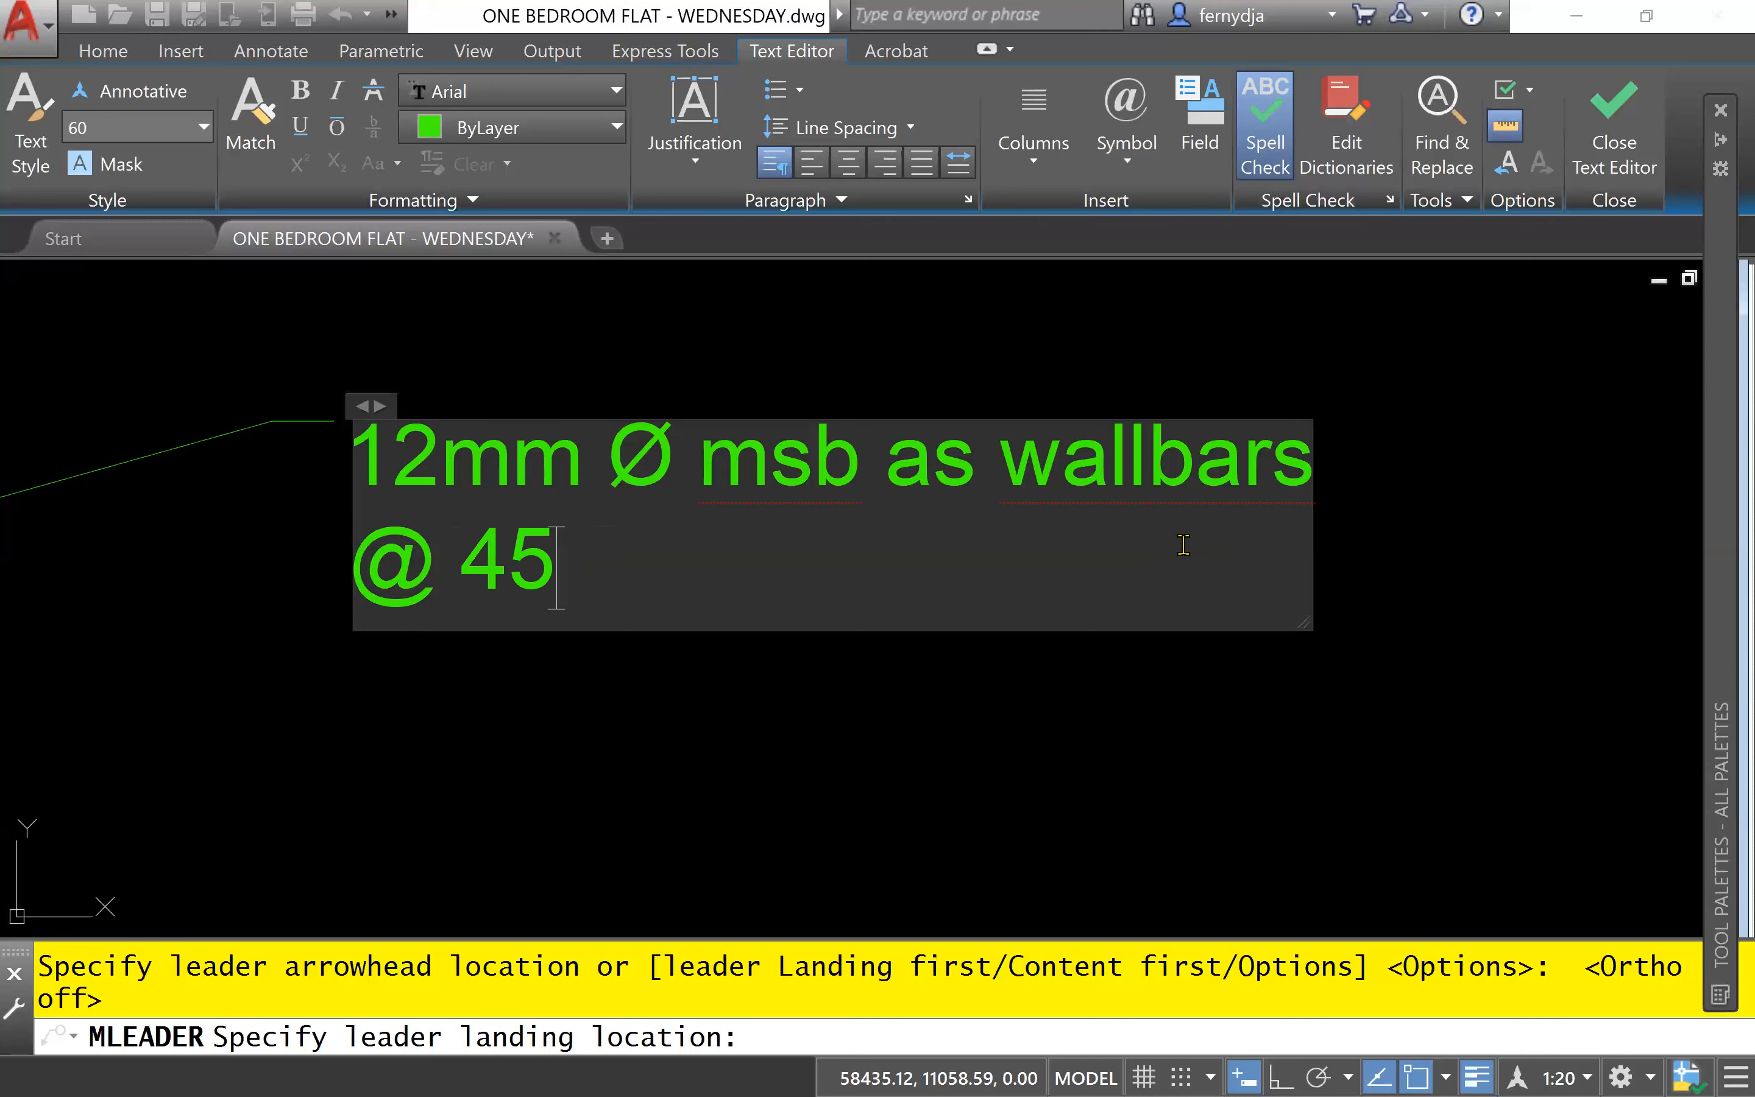
pyautogui.write('00')
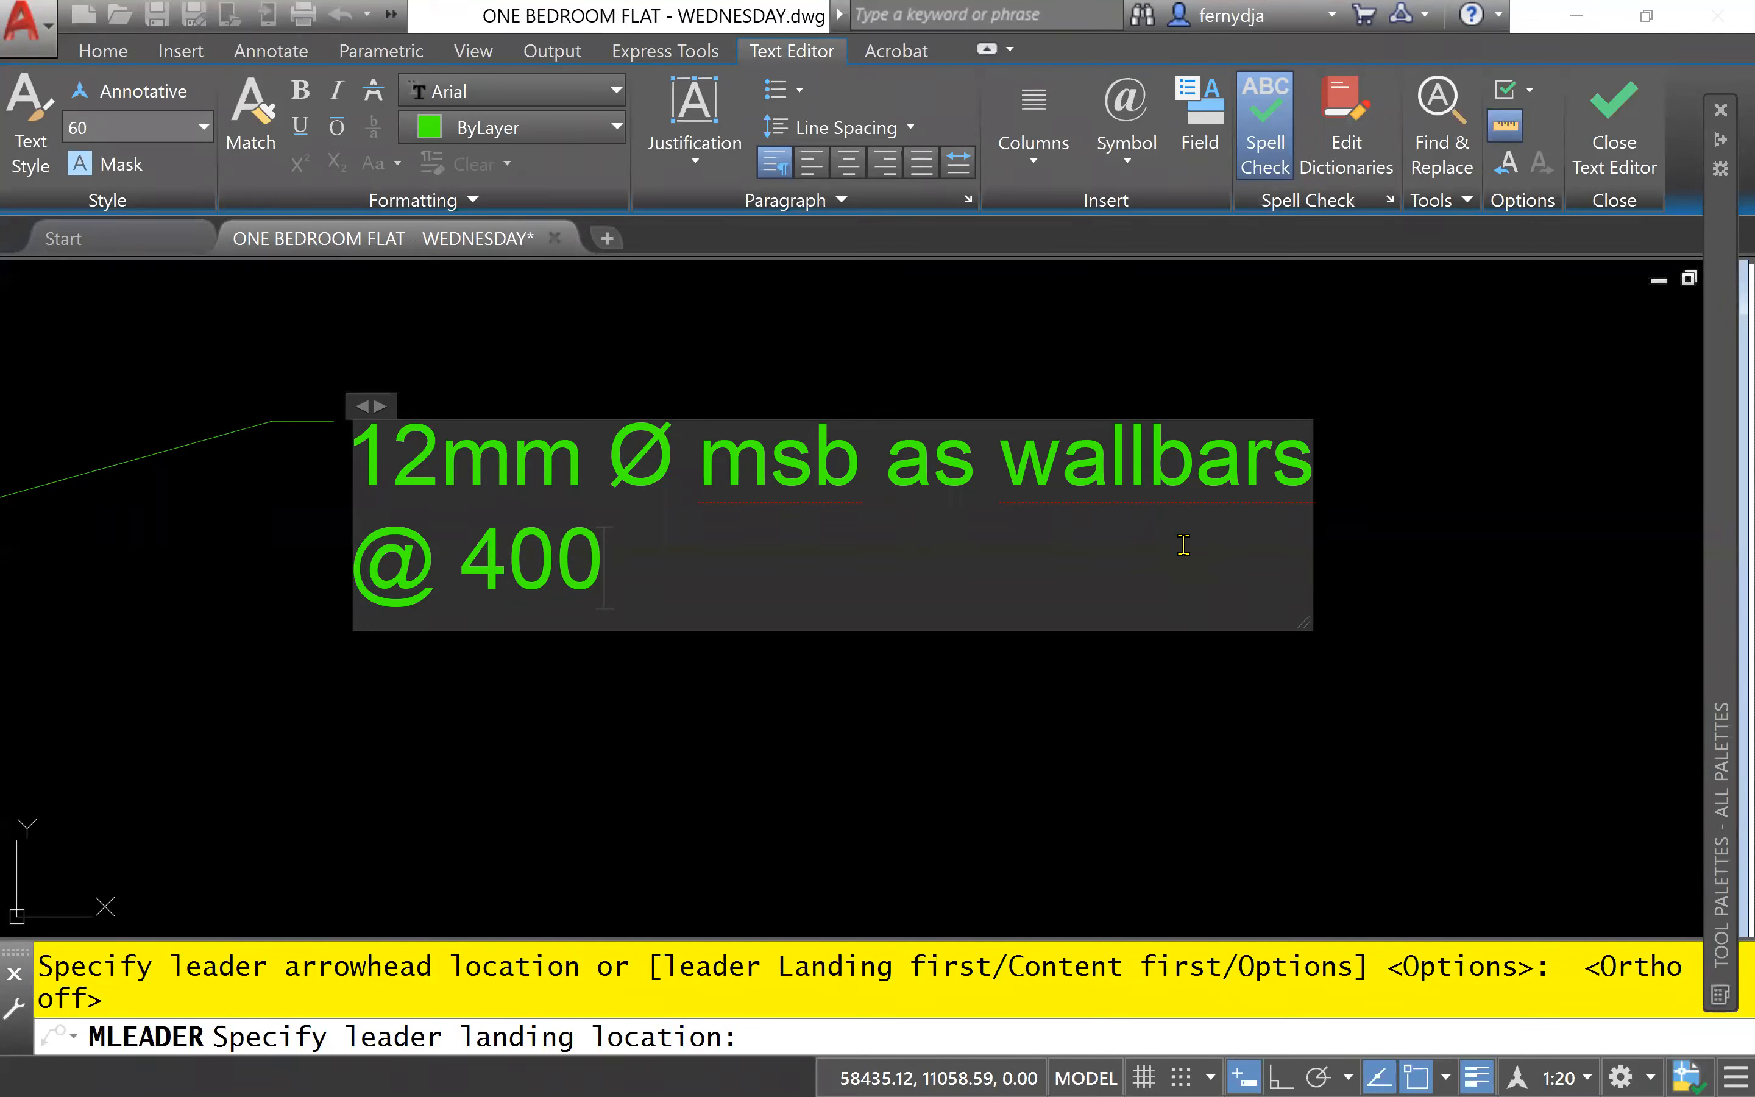
pyautogui.write('mm cr')
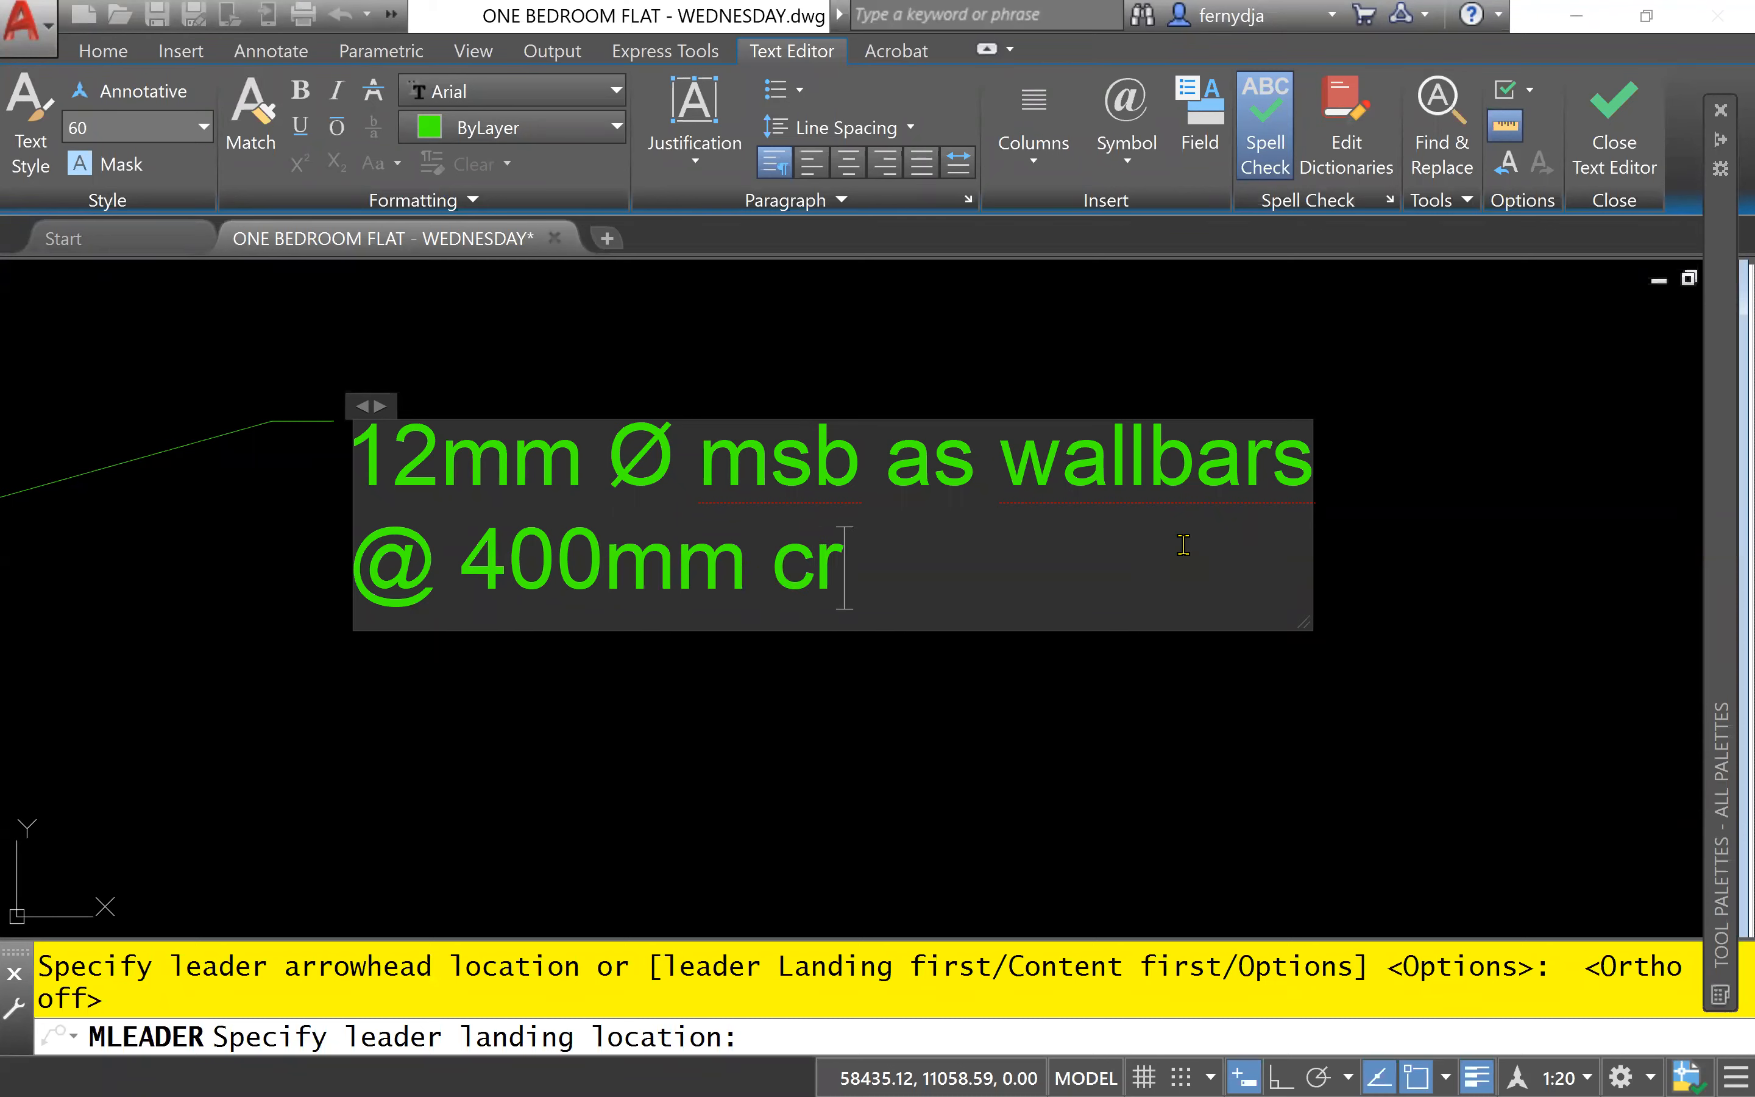
pyautogui.write('s. in 1:3:6 ')
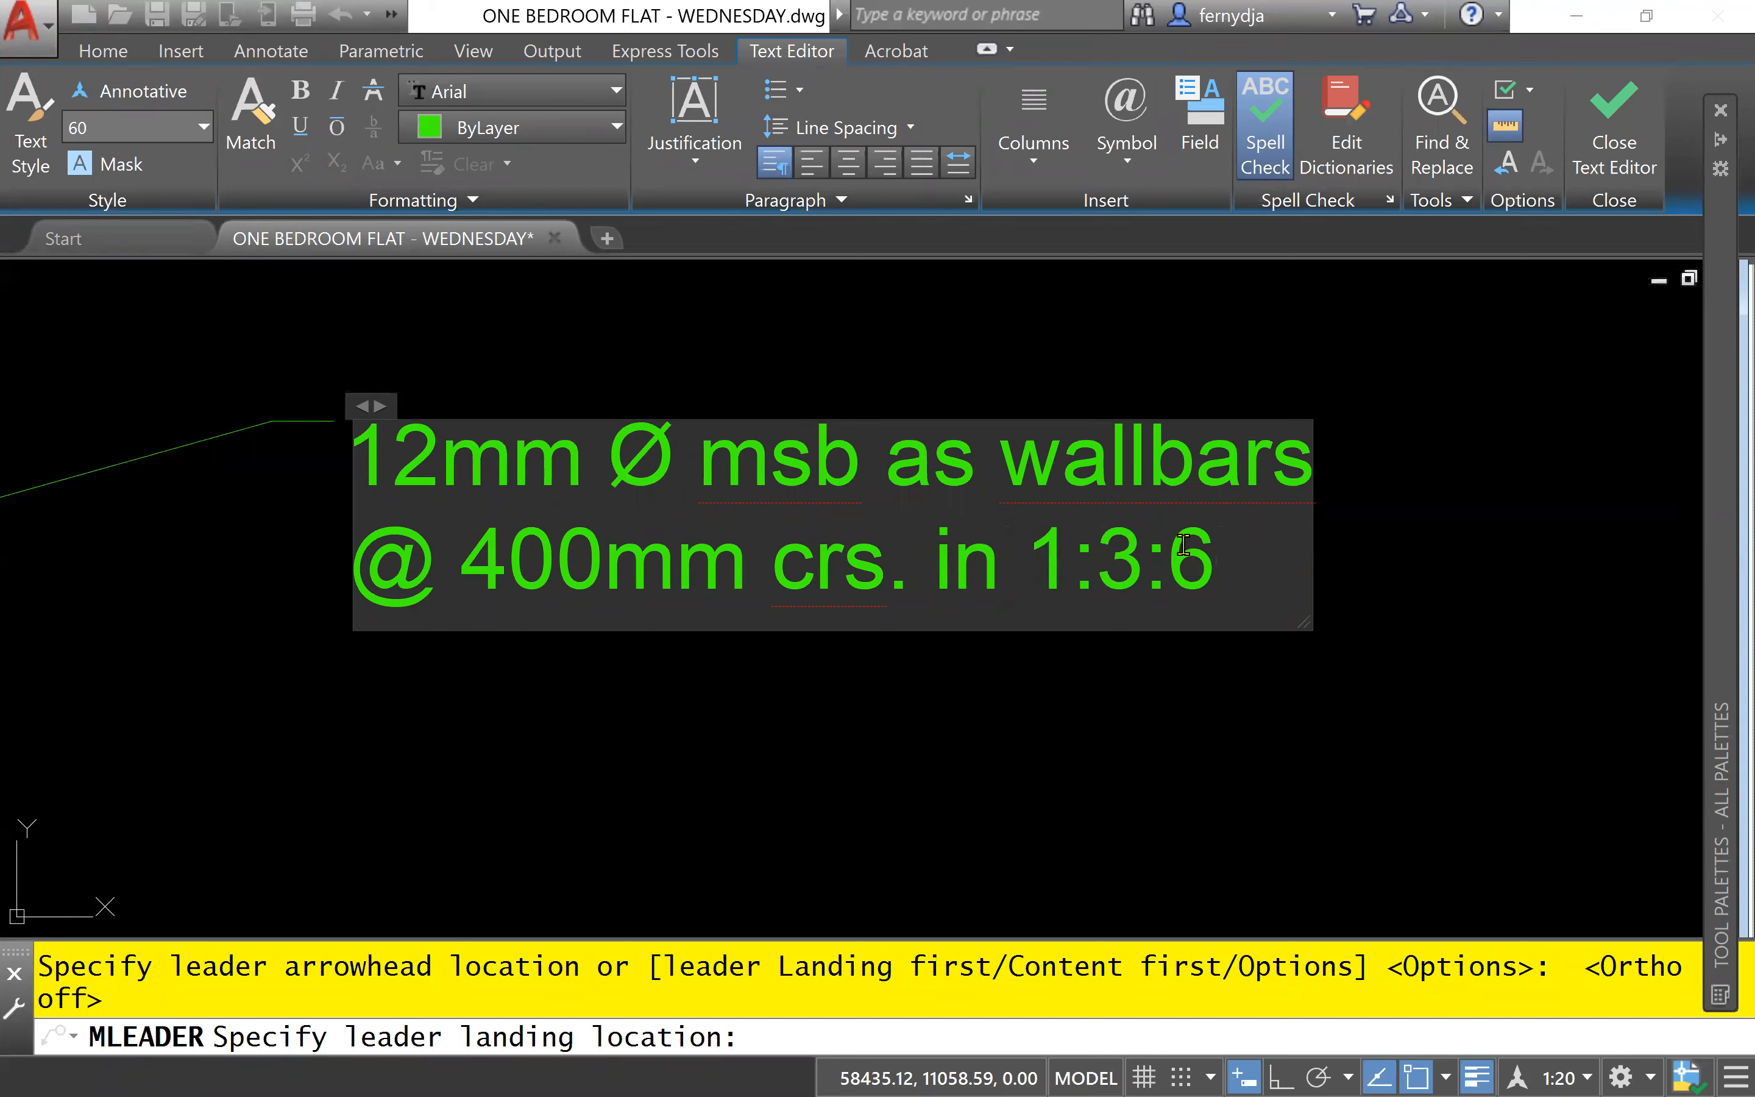
pyautogui.write('mi')
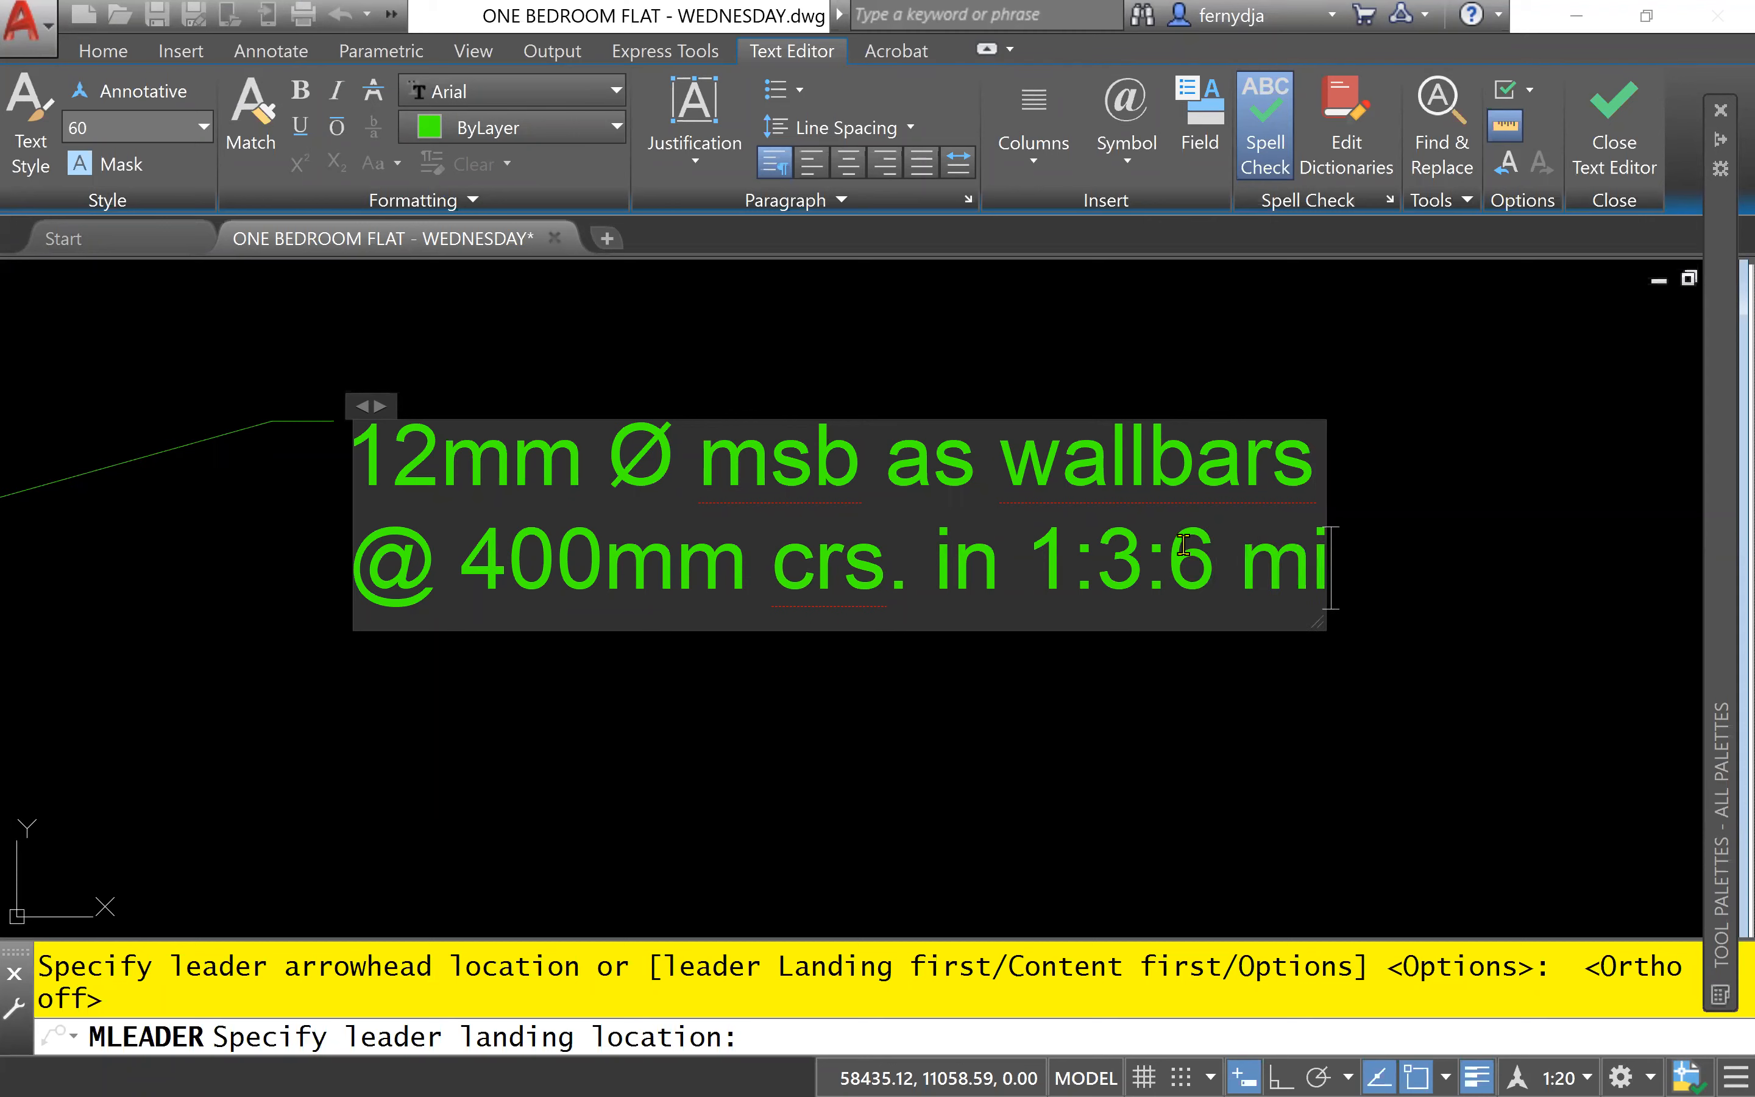
pyautogui.write('x conc.')
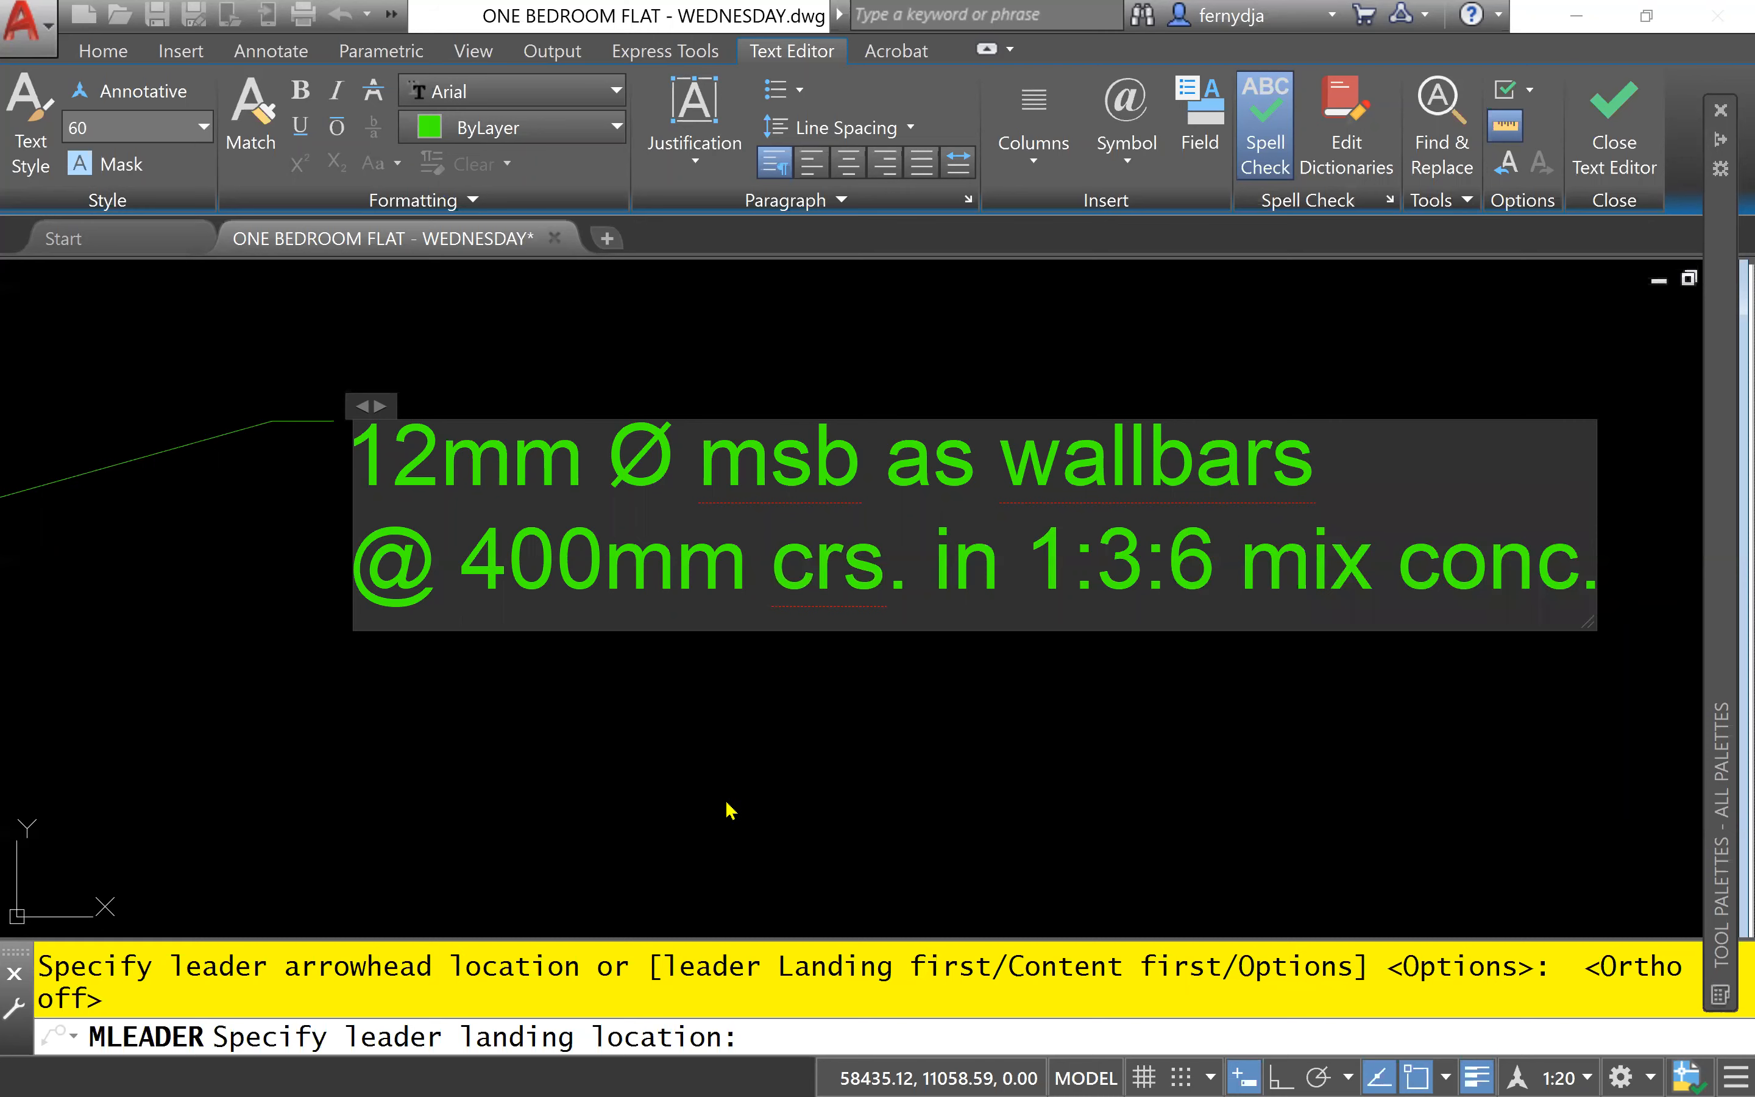
# - Complete the note's second line with ". in 1:3:6 mix conc." and finish the leader text
pyautogui.click(1018, 780)
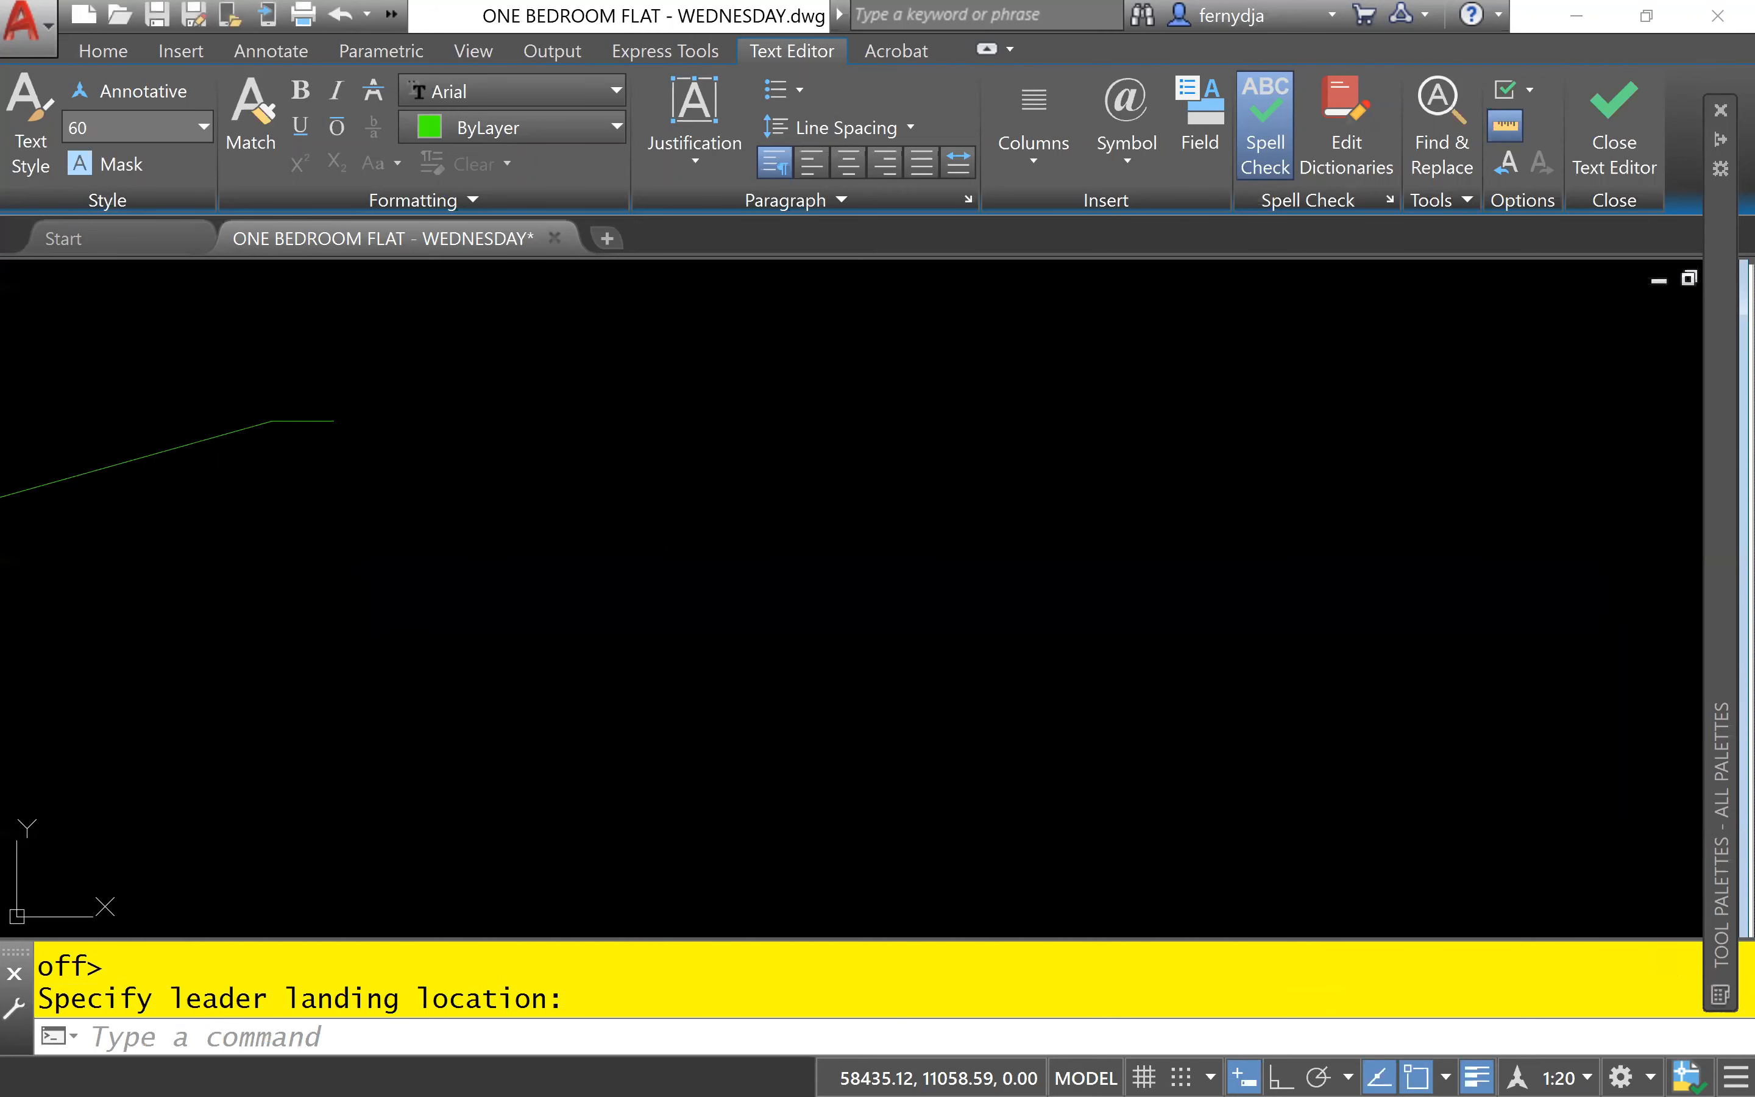
# - Measure the length of the leader's horizontal landing in front of the wallbar note
pyautogui.moveTo(619, 607); pyautogui.dragTo(807, 756, button='middle')
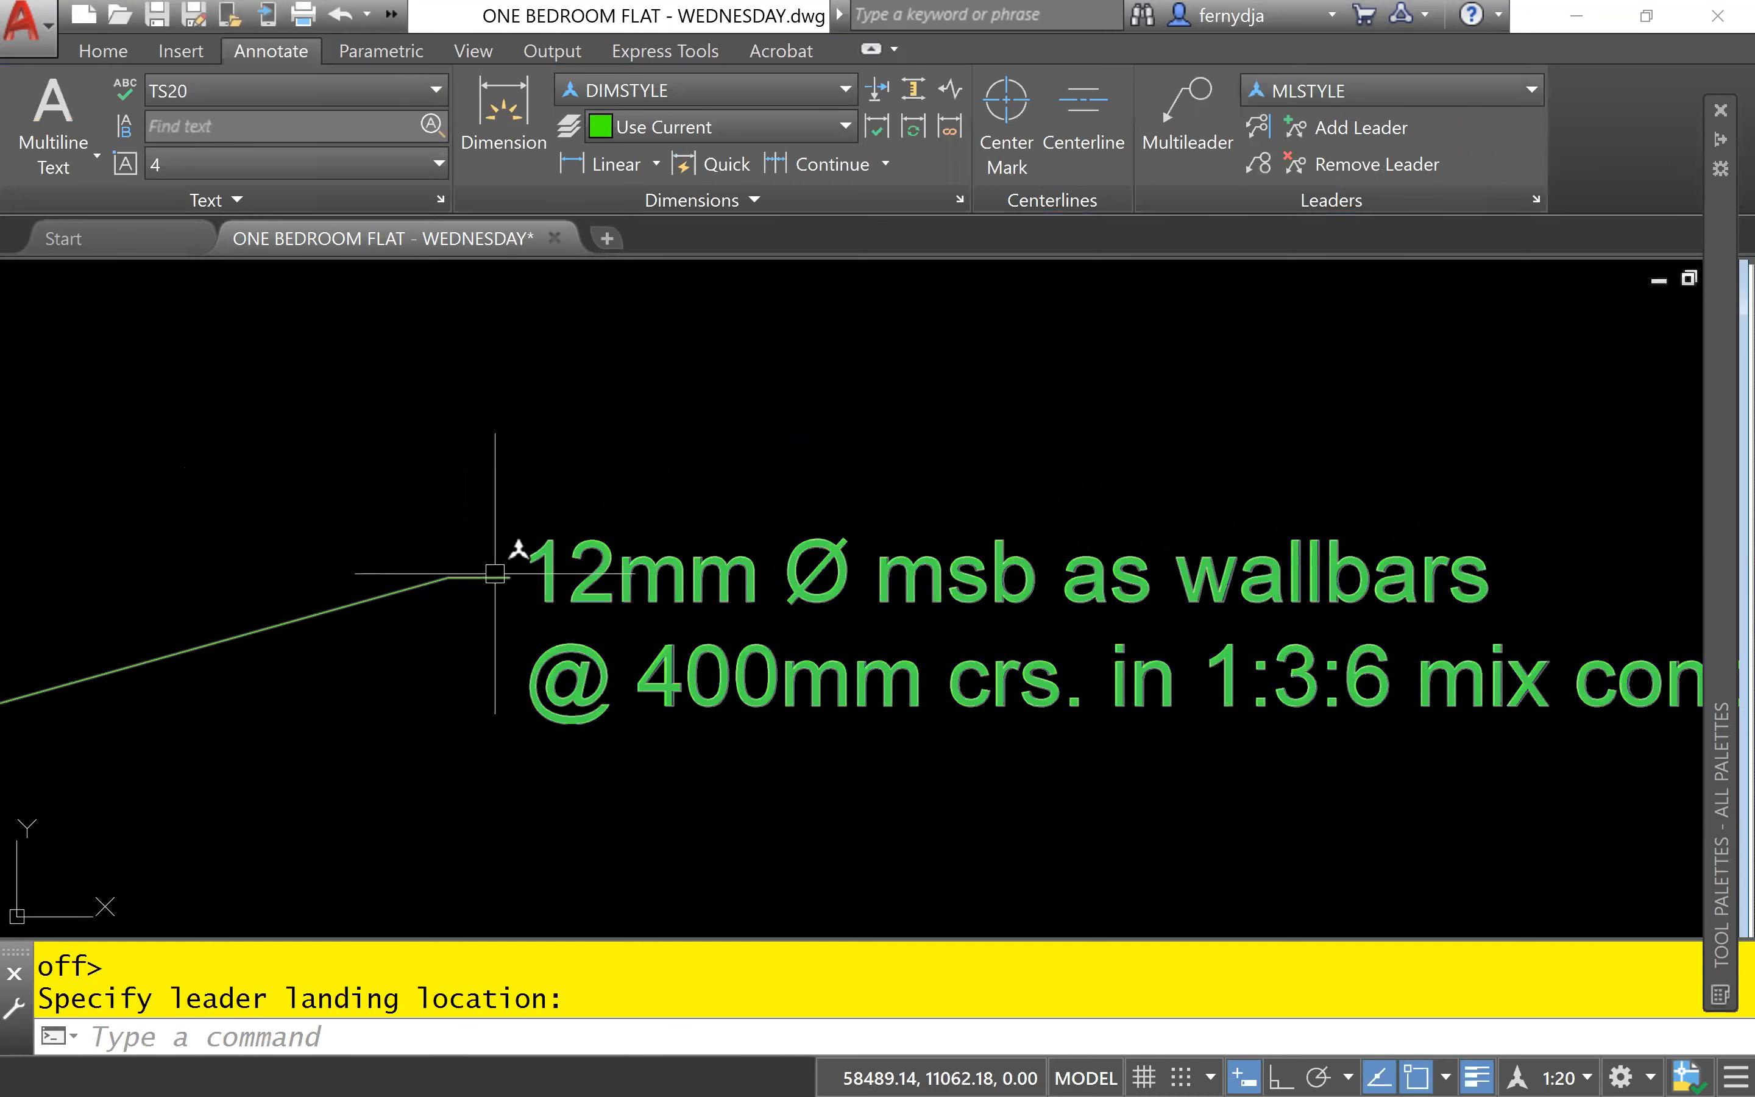
pyautogui.scroll(4, 450, 573)
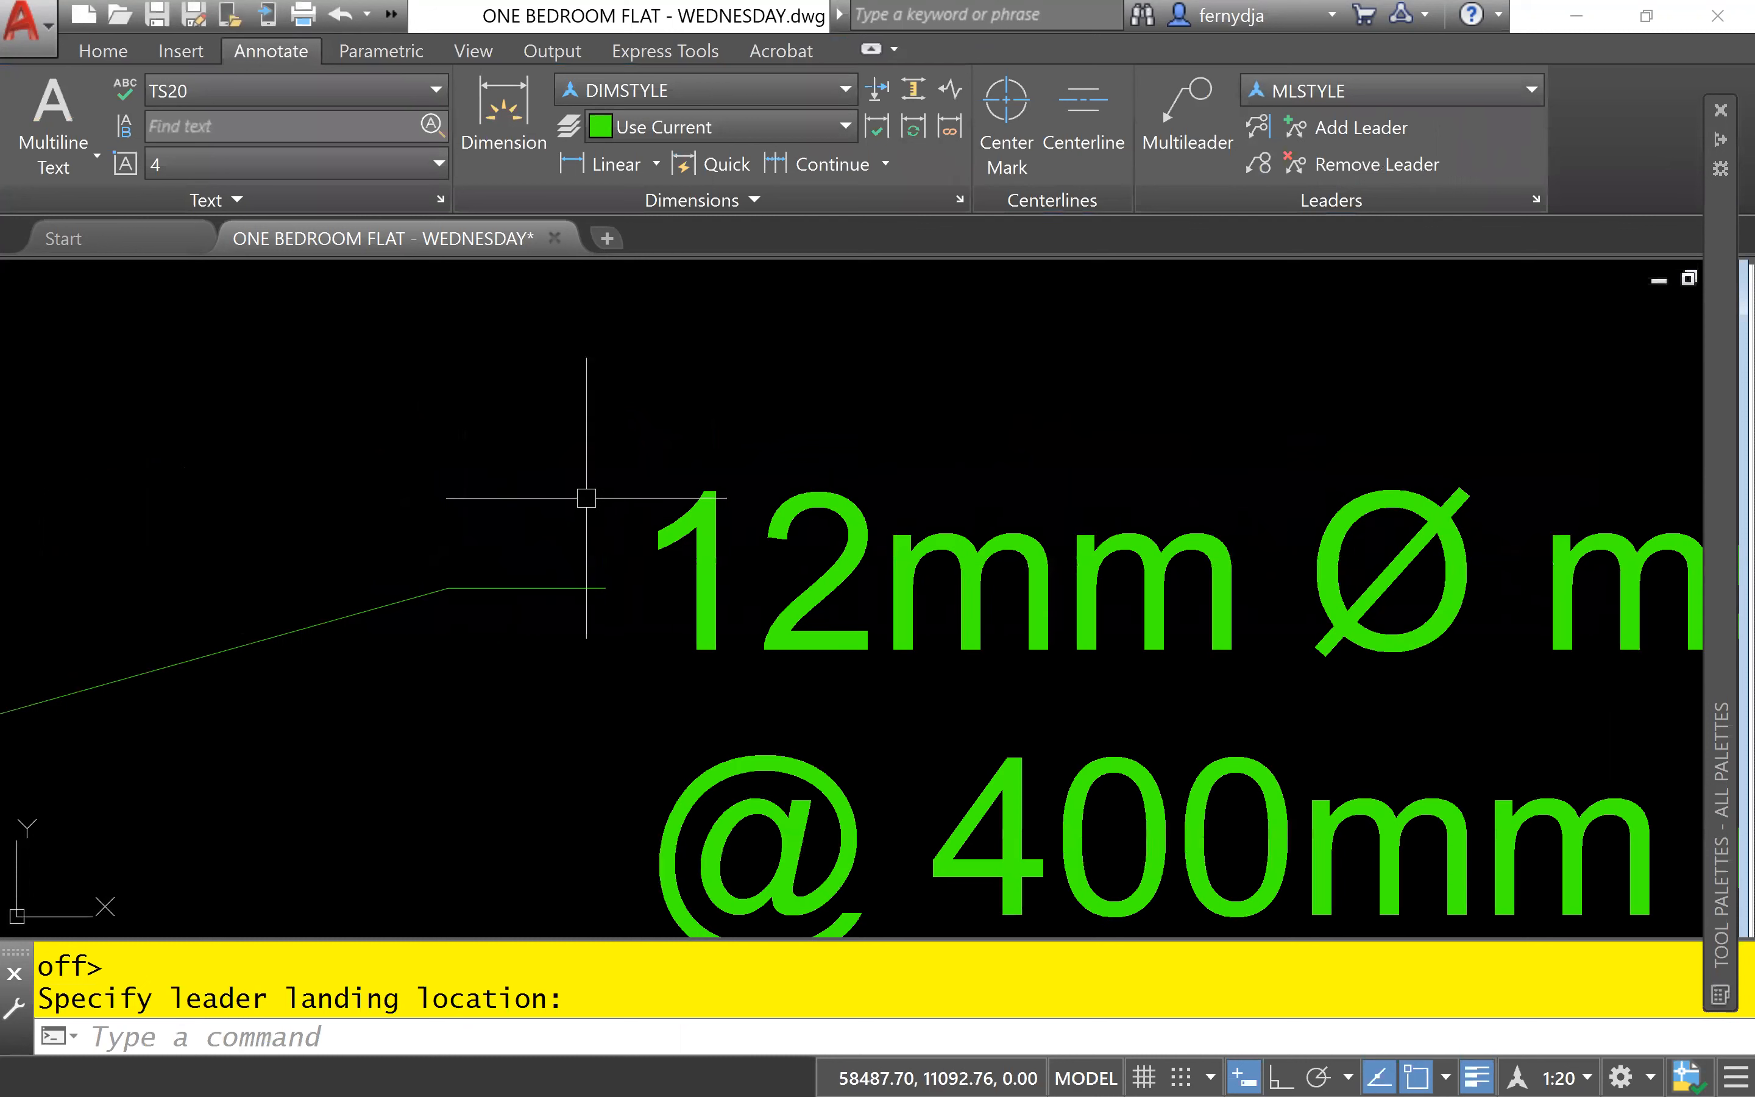
pyautogui.write('DI')
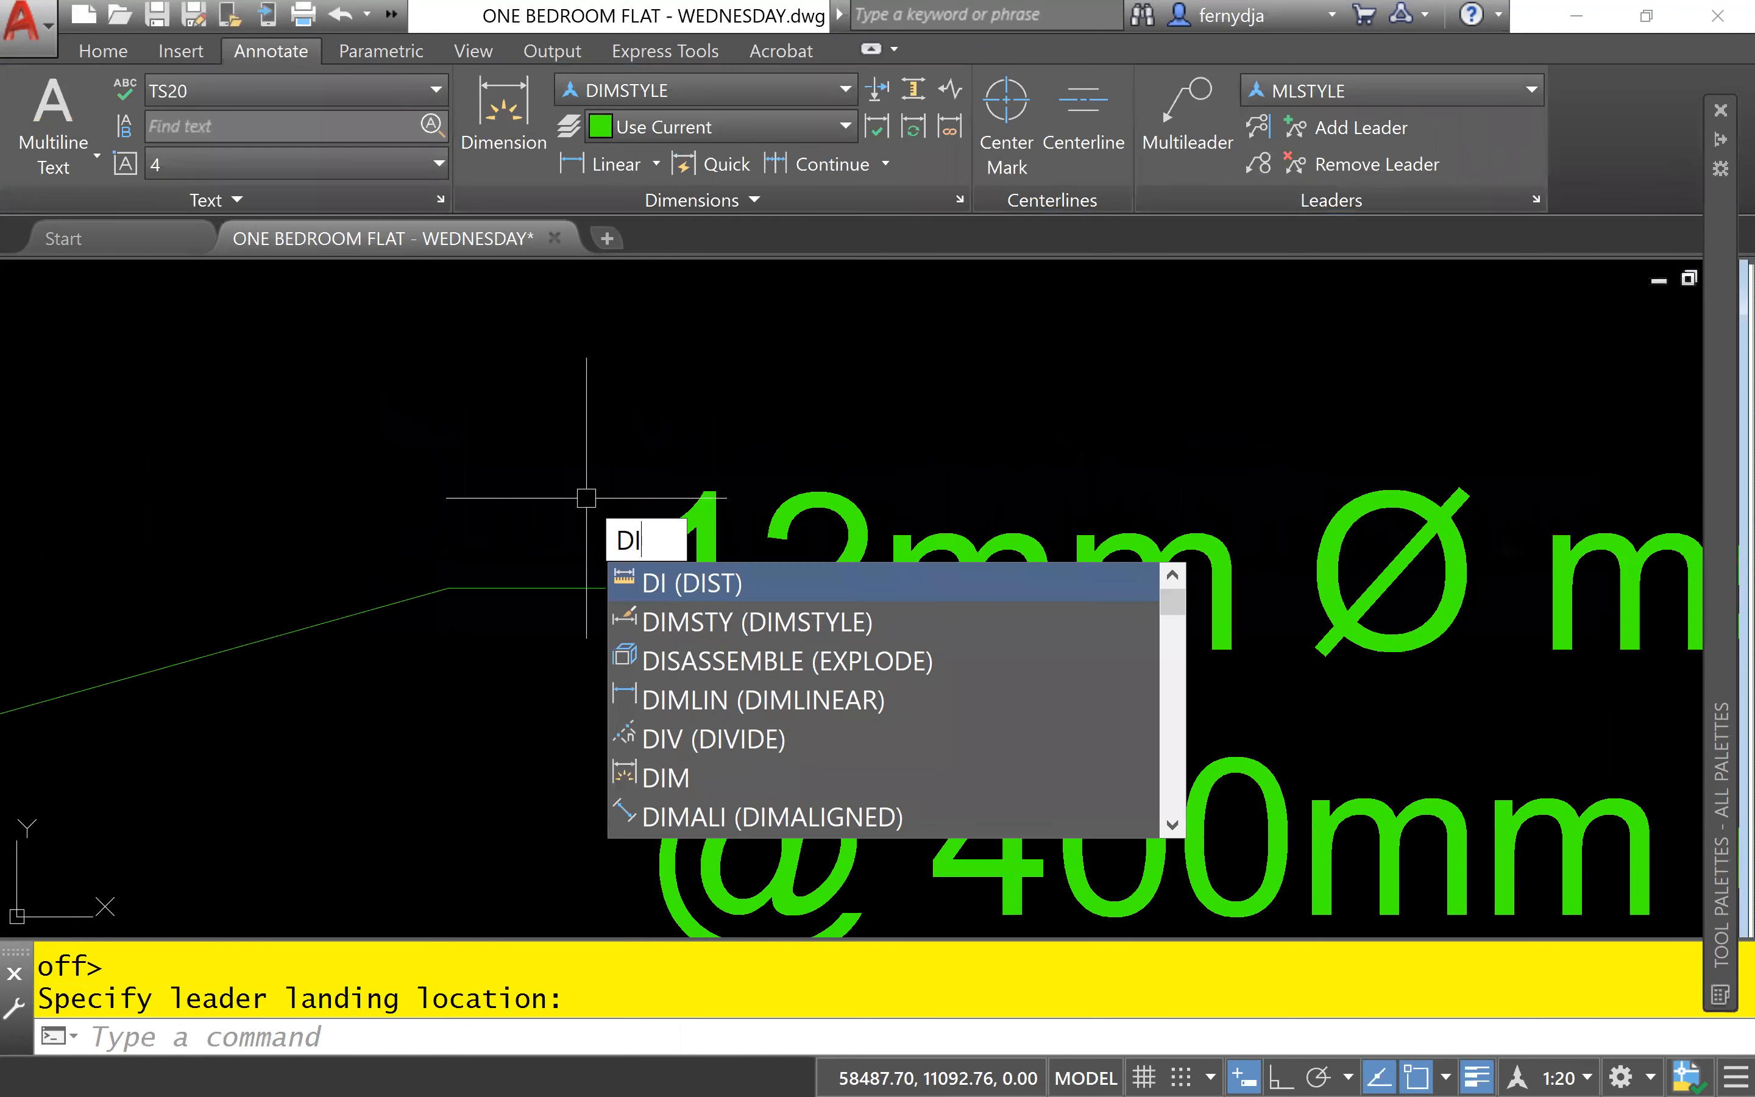
pyautogui.press('Return')
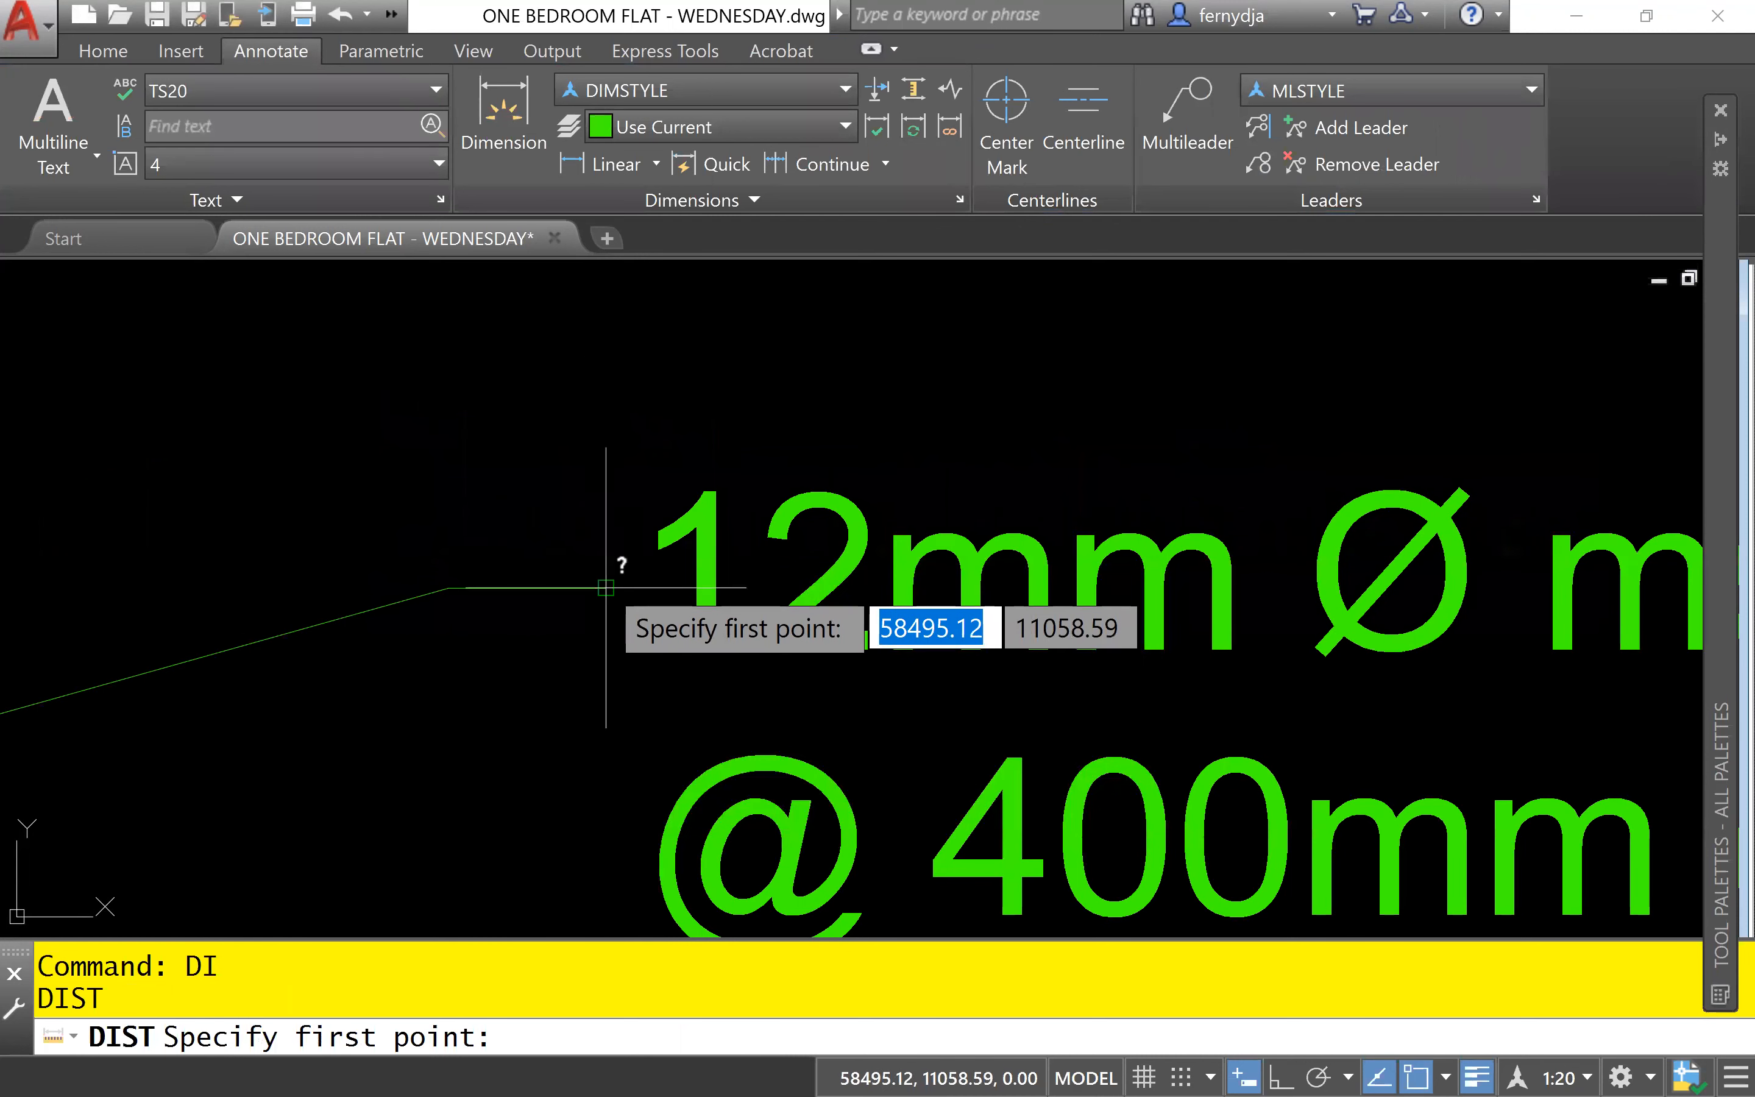
pyautogui.click(606, 588)
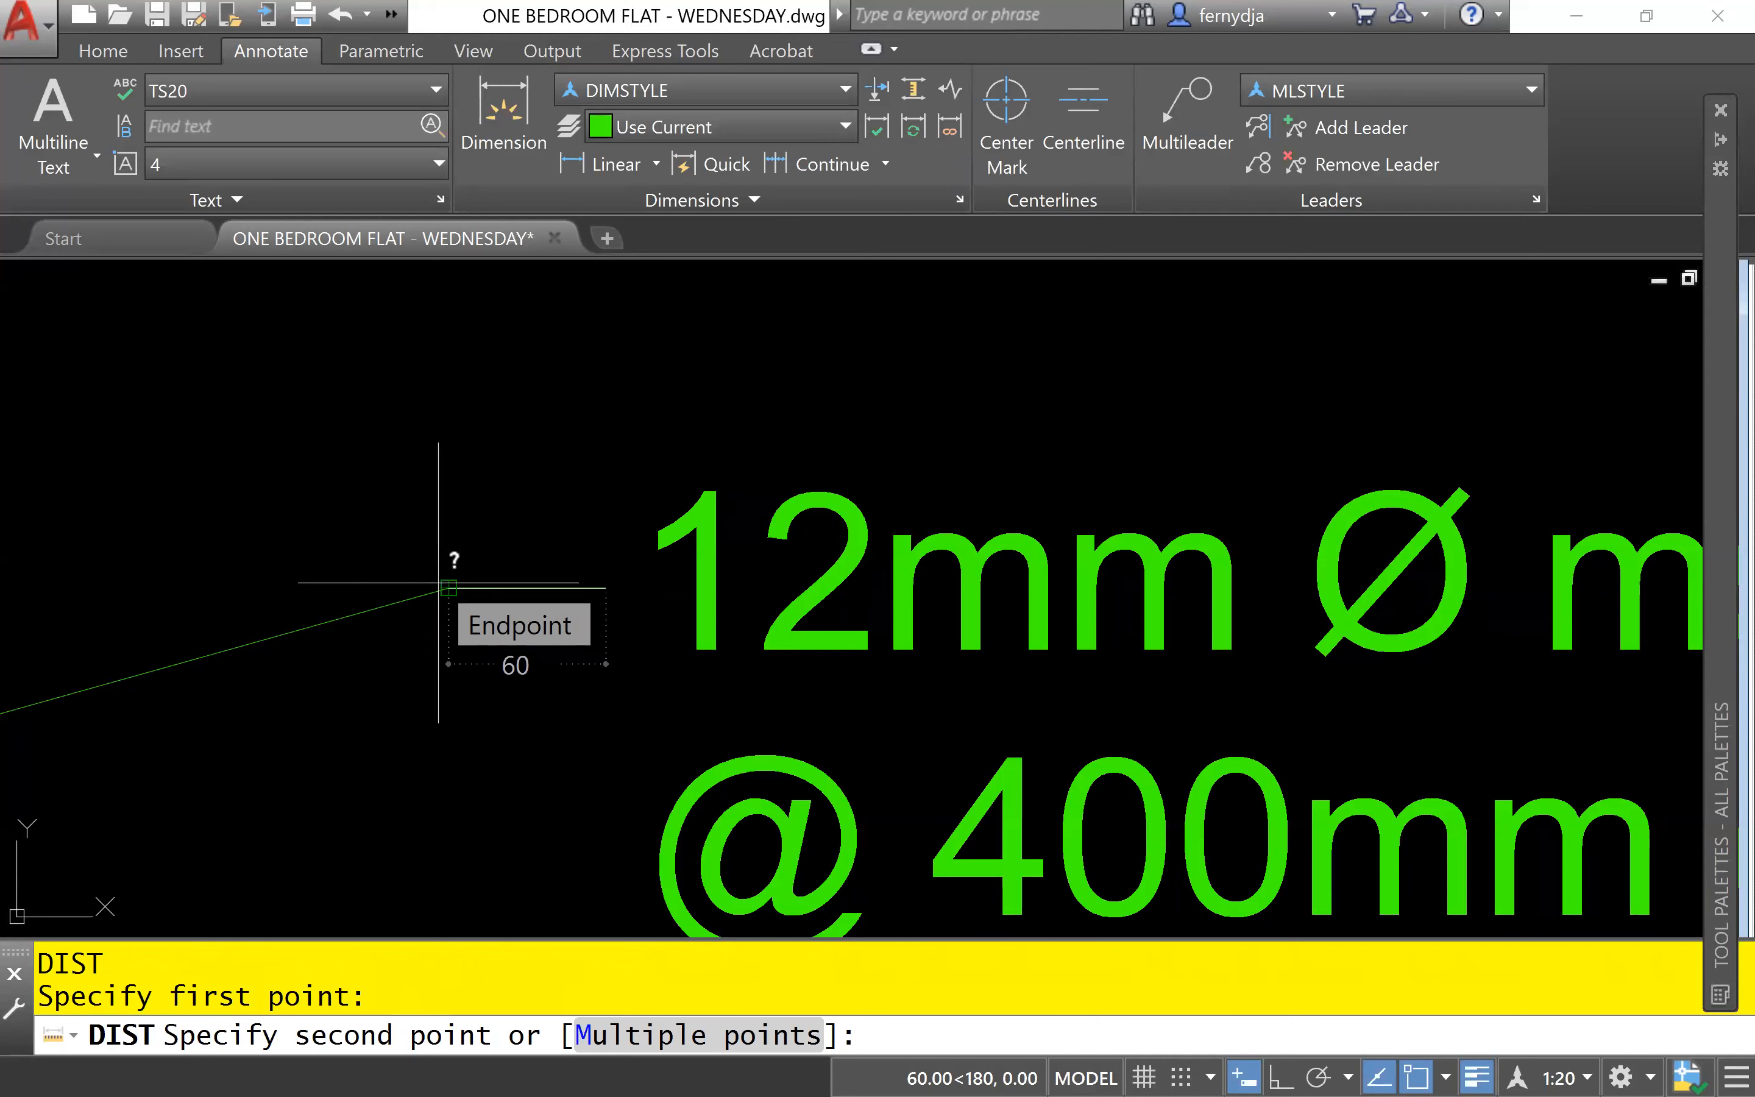
pyautogui.press('Escape')
pyautogui.press('Escape')
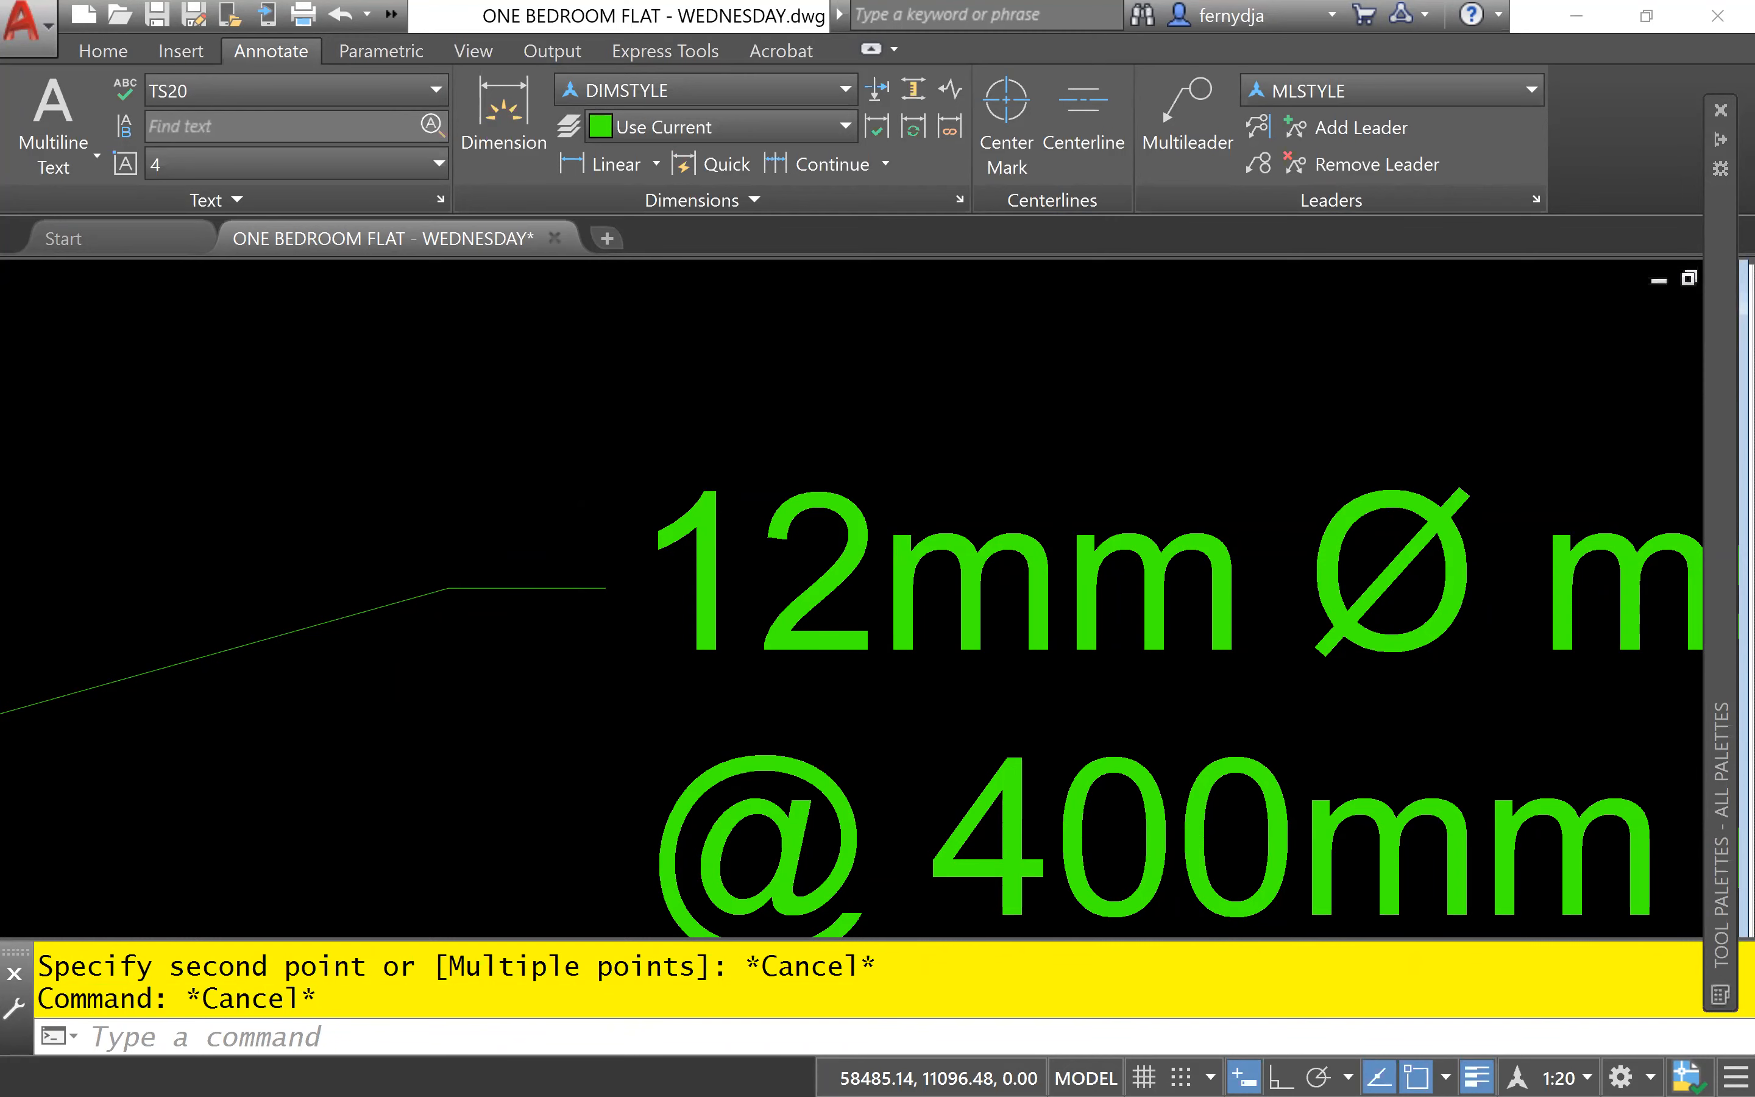
# - Place a multileader with its arrowhead on the block wall's right face and its landing up and to the right, below the wallbar note
pyautogui.scroll(-4, 580, 488)
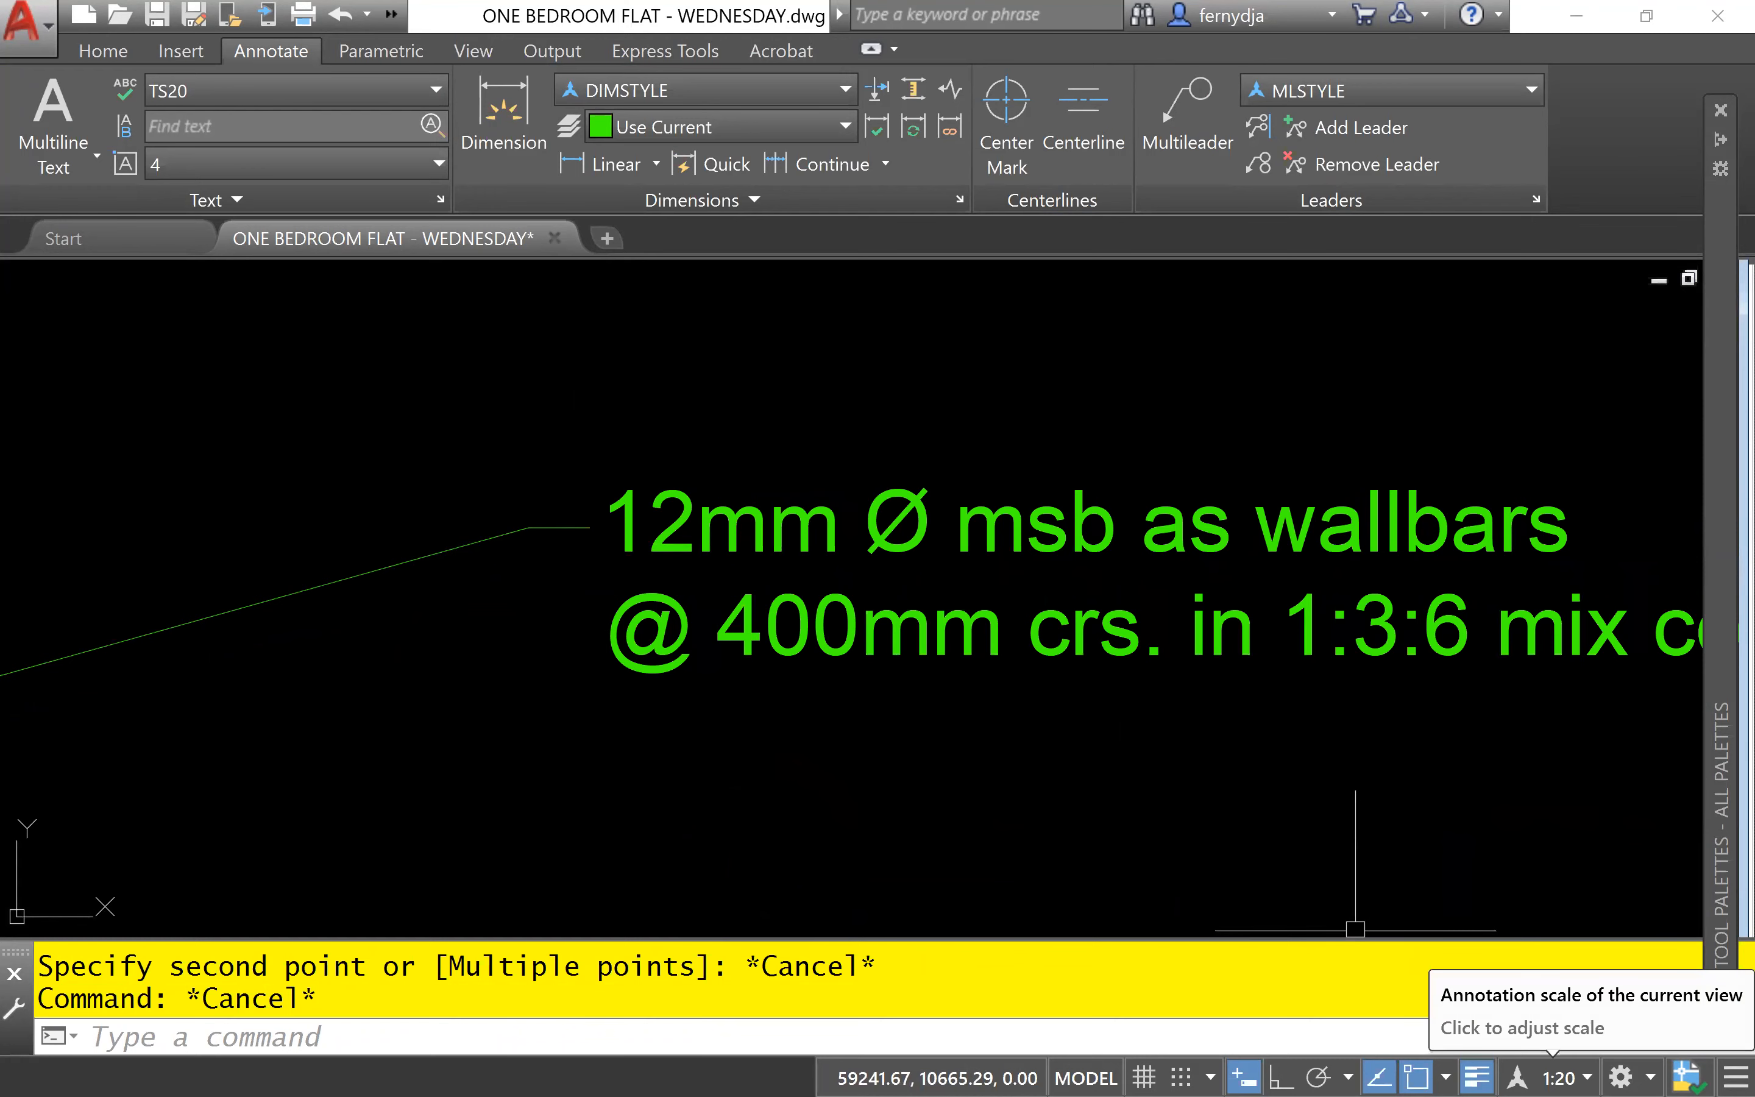
pyautogui.scroll(-6, 1355, 929)
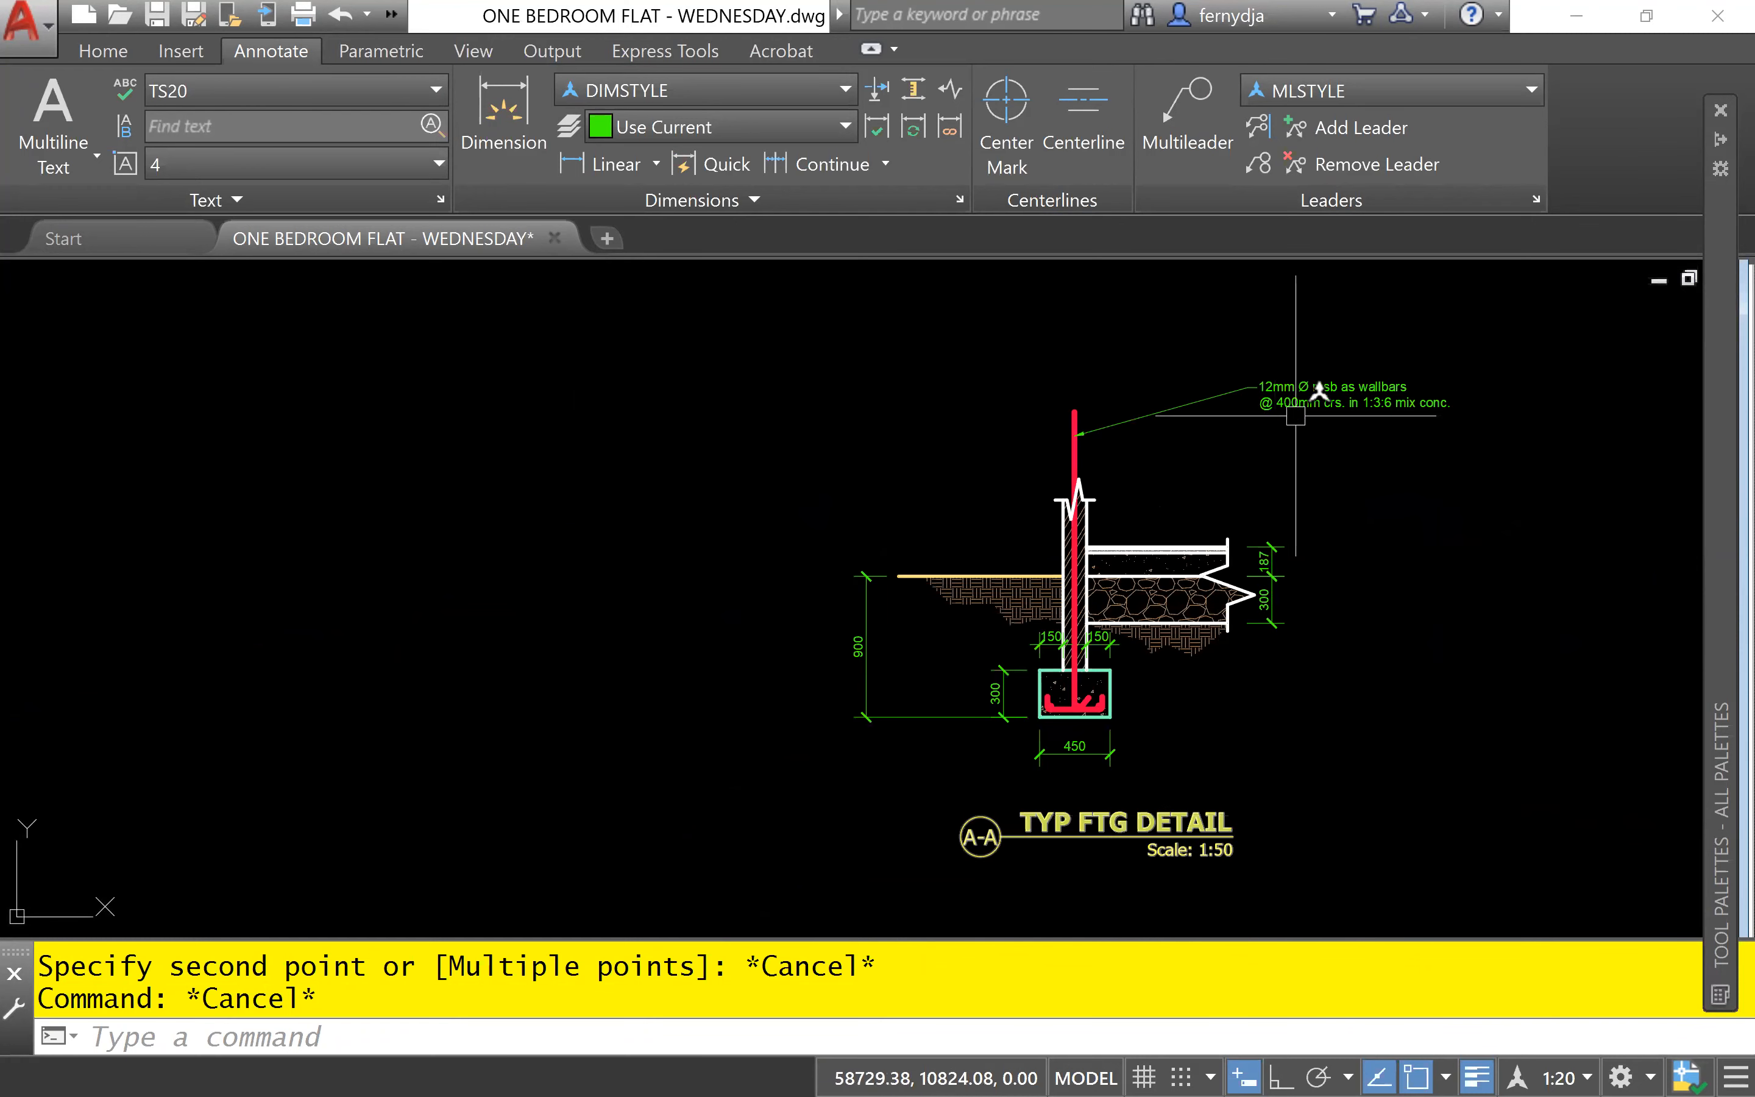
pyautogui.scroll(6, 1301, 399)
pyautogui.moveTo(1293, 431)
pyautogui.mouseDown(button='middle')
pyautogui.moveTo(1087, 407)
pyautogui.moveTo(1032, 471)
pyautogui.moveTo(1046, 439)
pyautogui.mouseUp(button='middle')
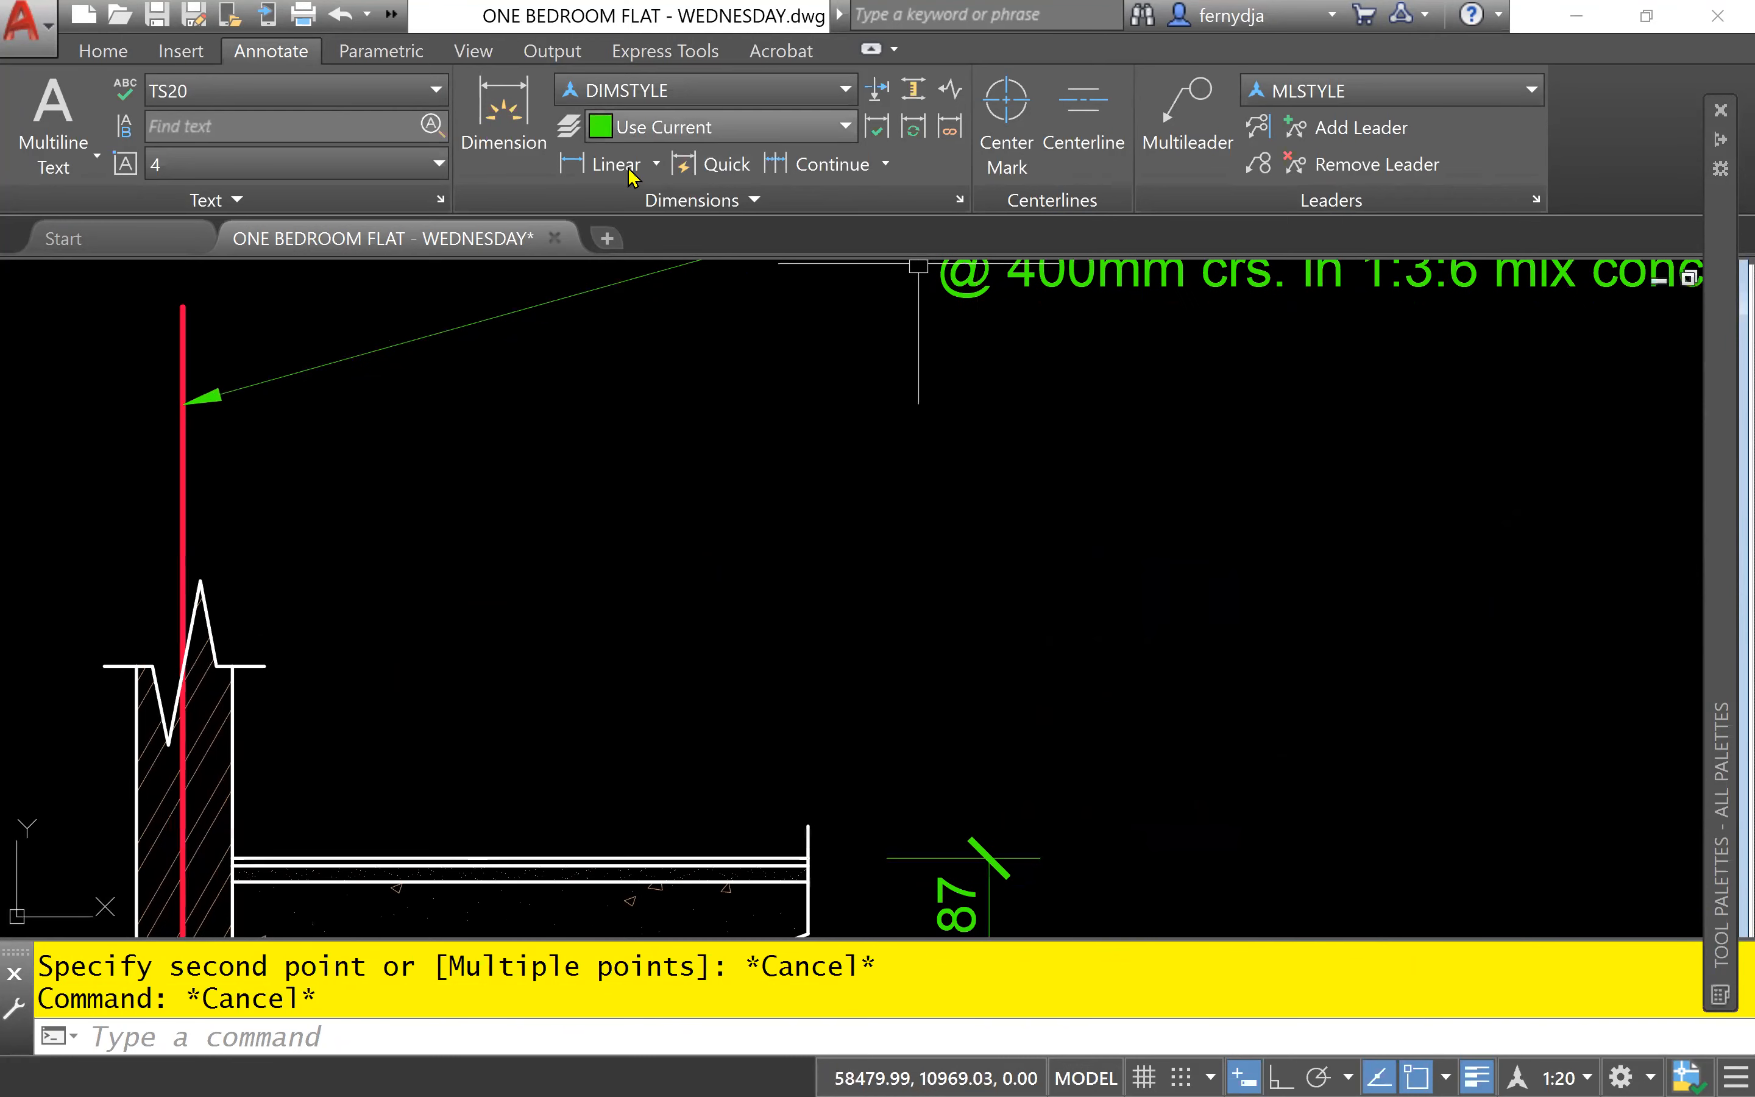
pyautogui.click(1170, 118)
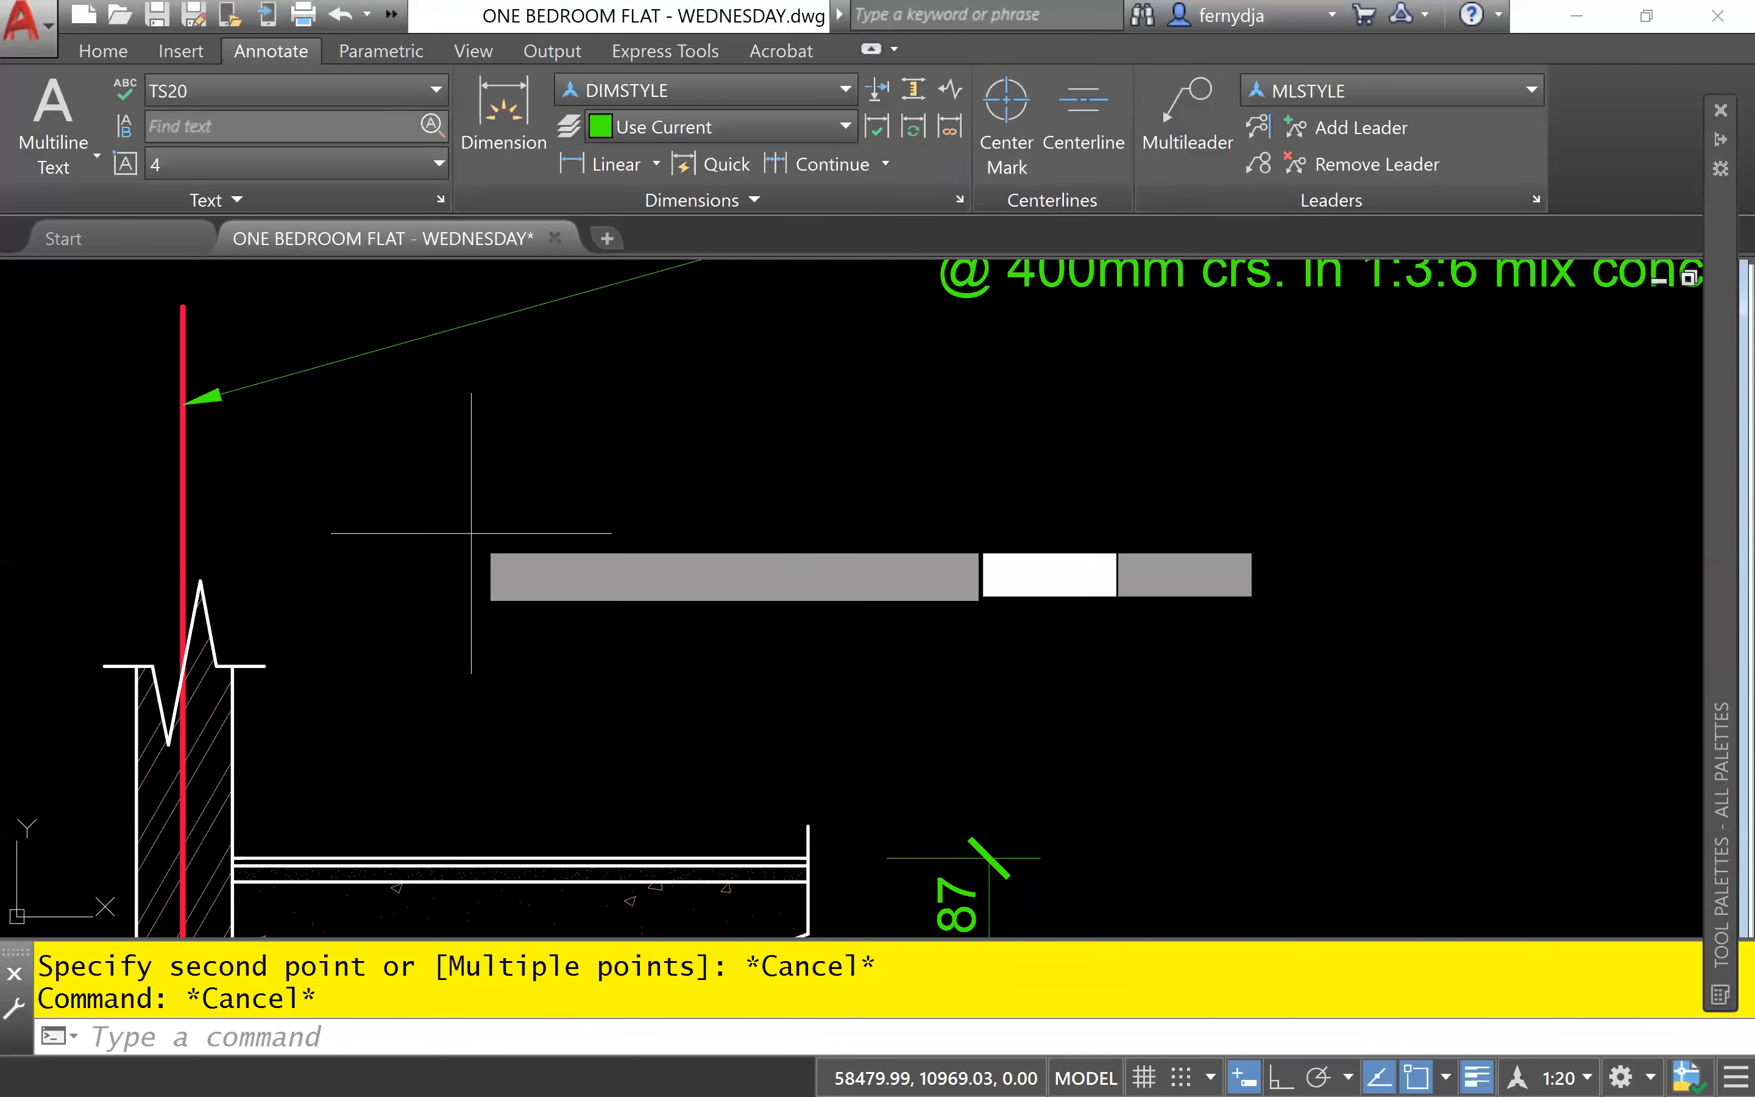
pyautogui.click(233, 755)
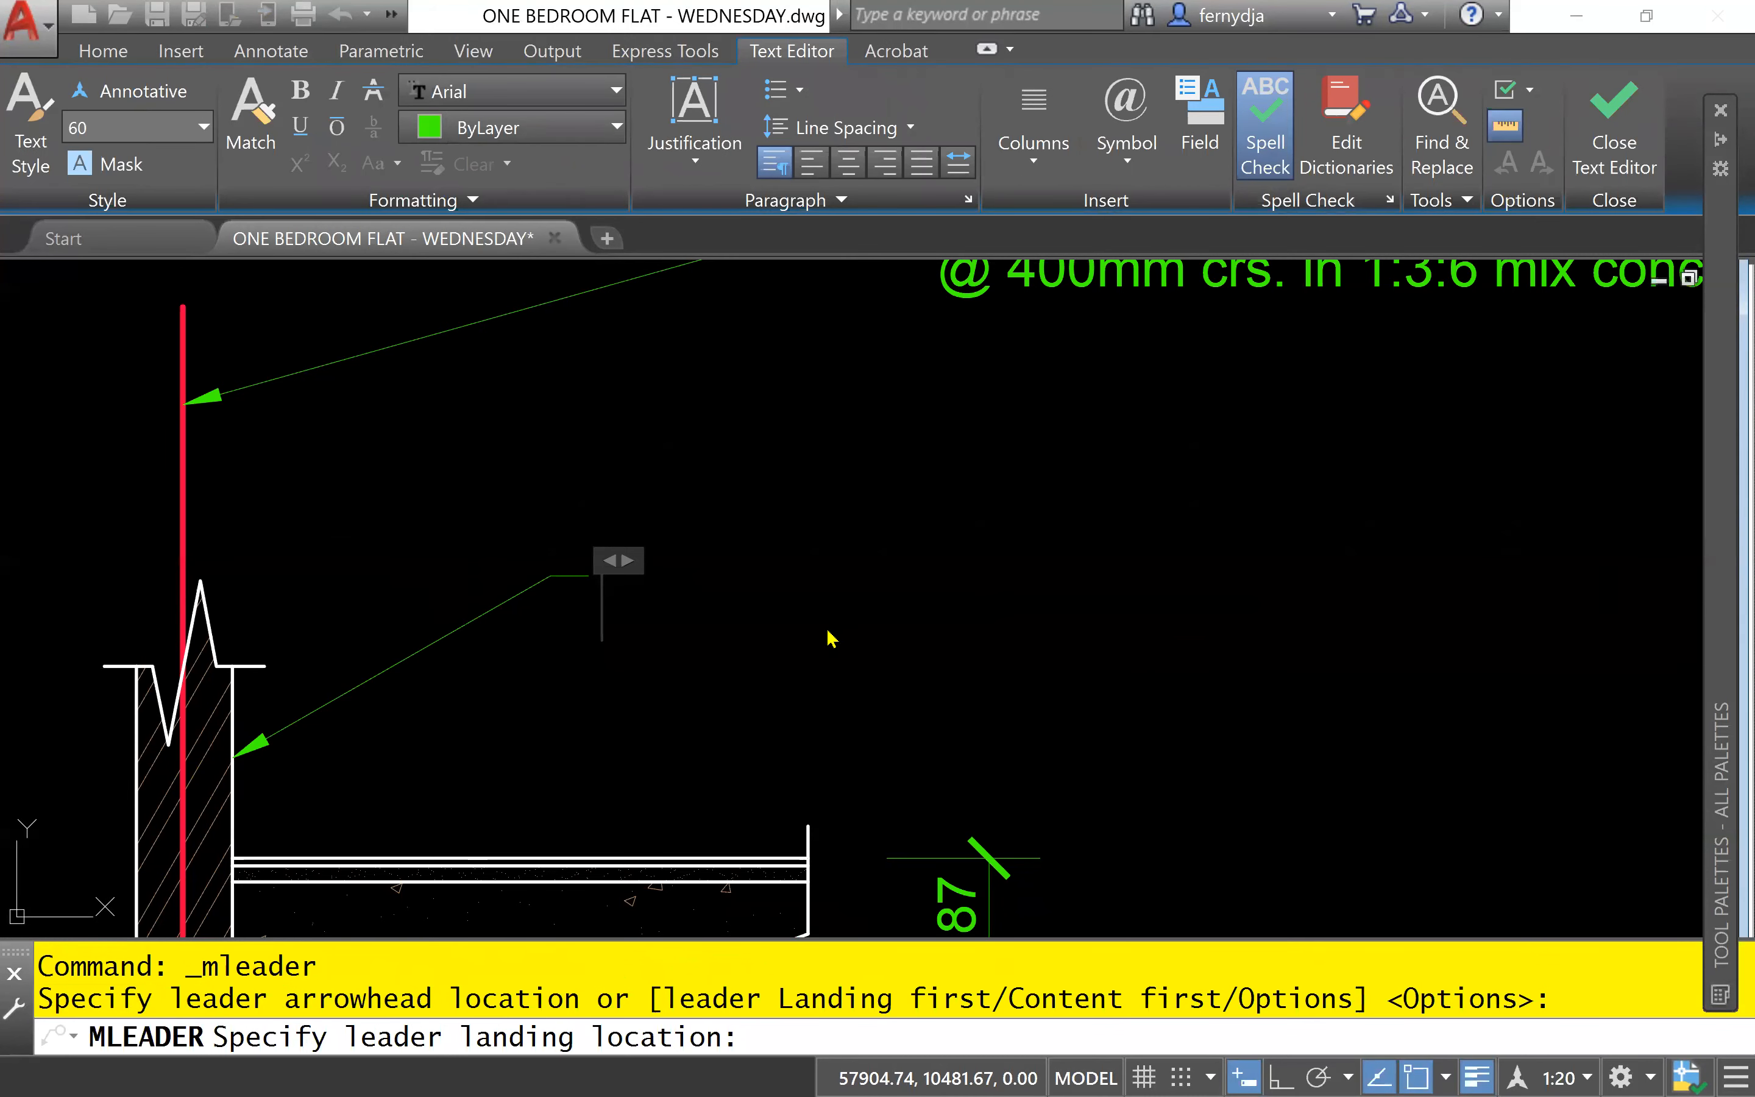
# - Enter "150mm Tk Blockwall" as the wall leader's note and finish the text
pyautogui.write('15')
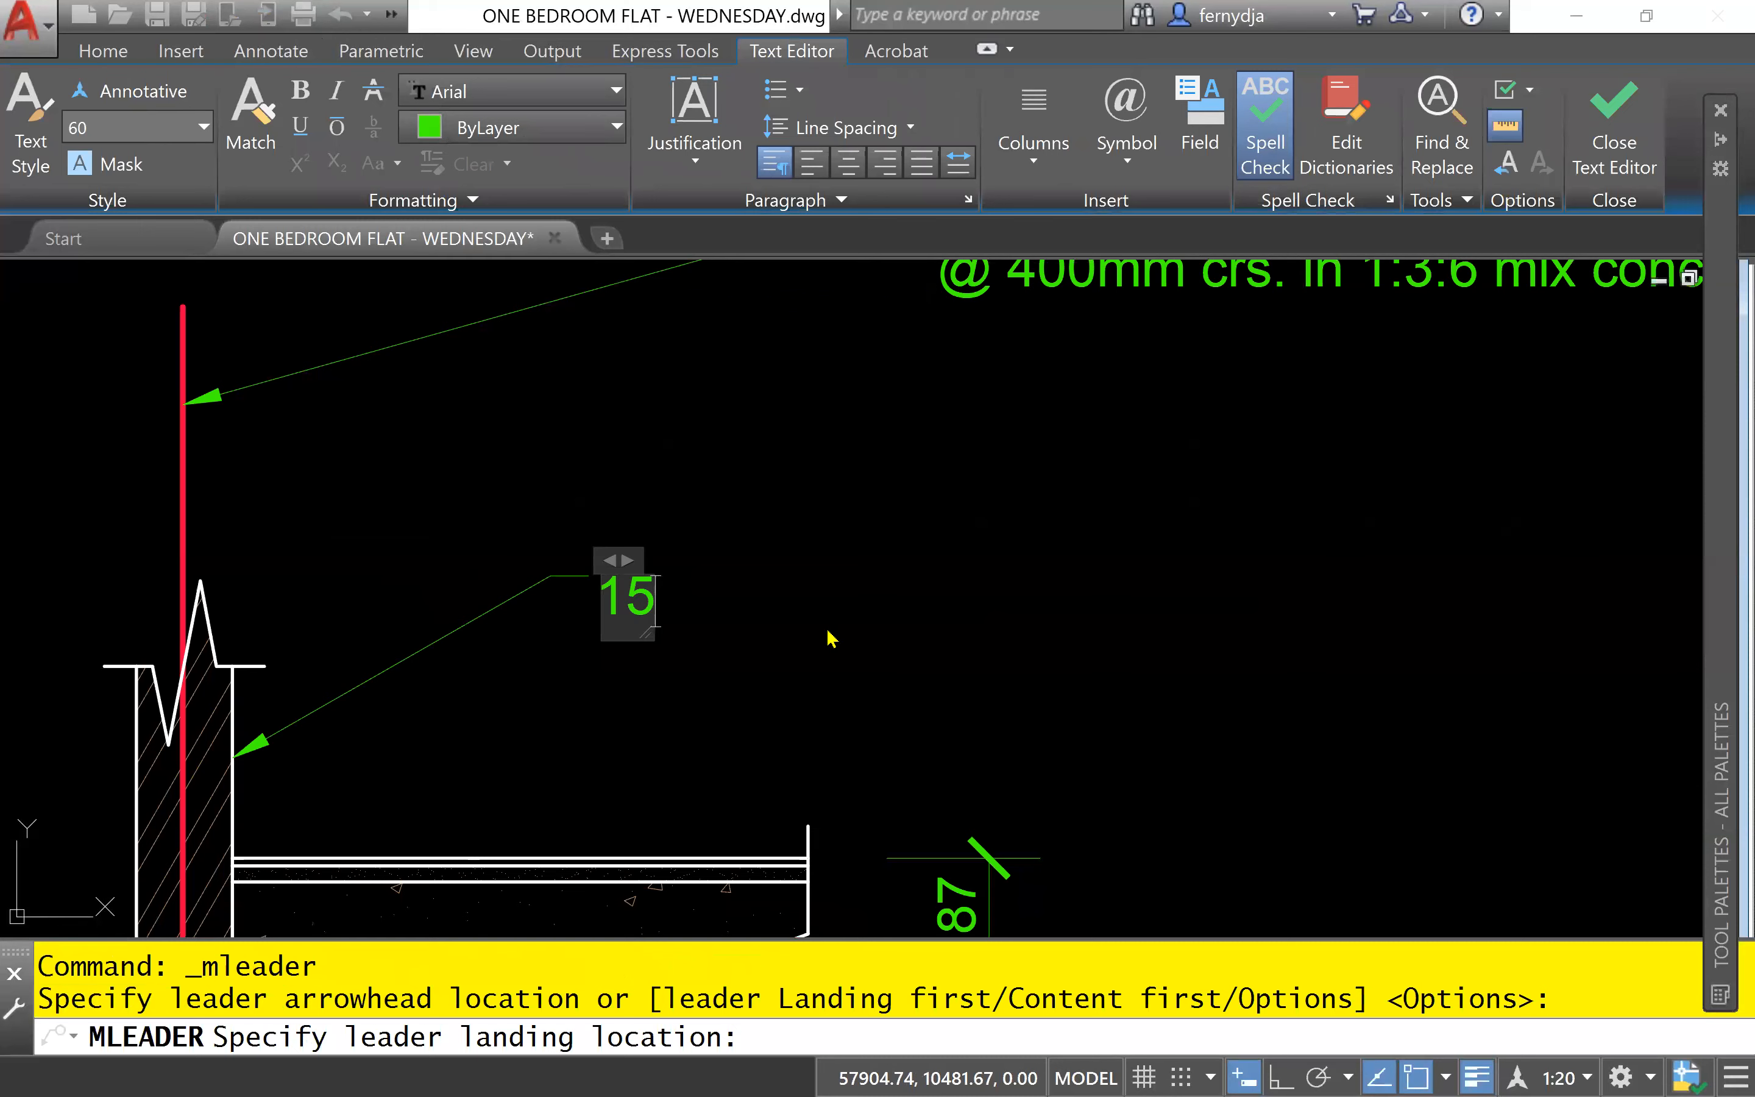
pyautogui.write('0mm')
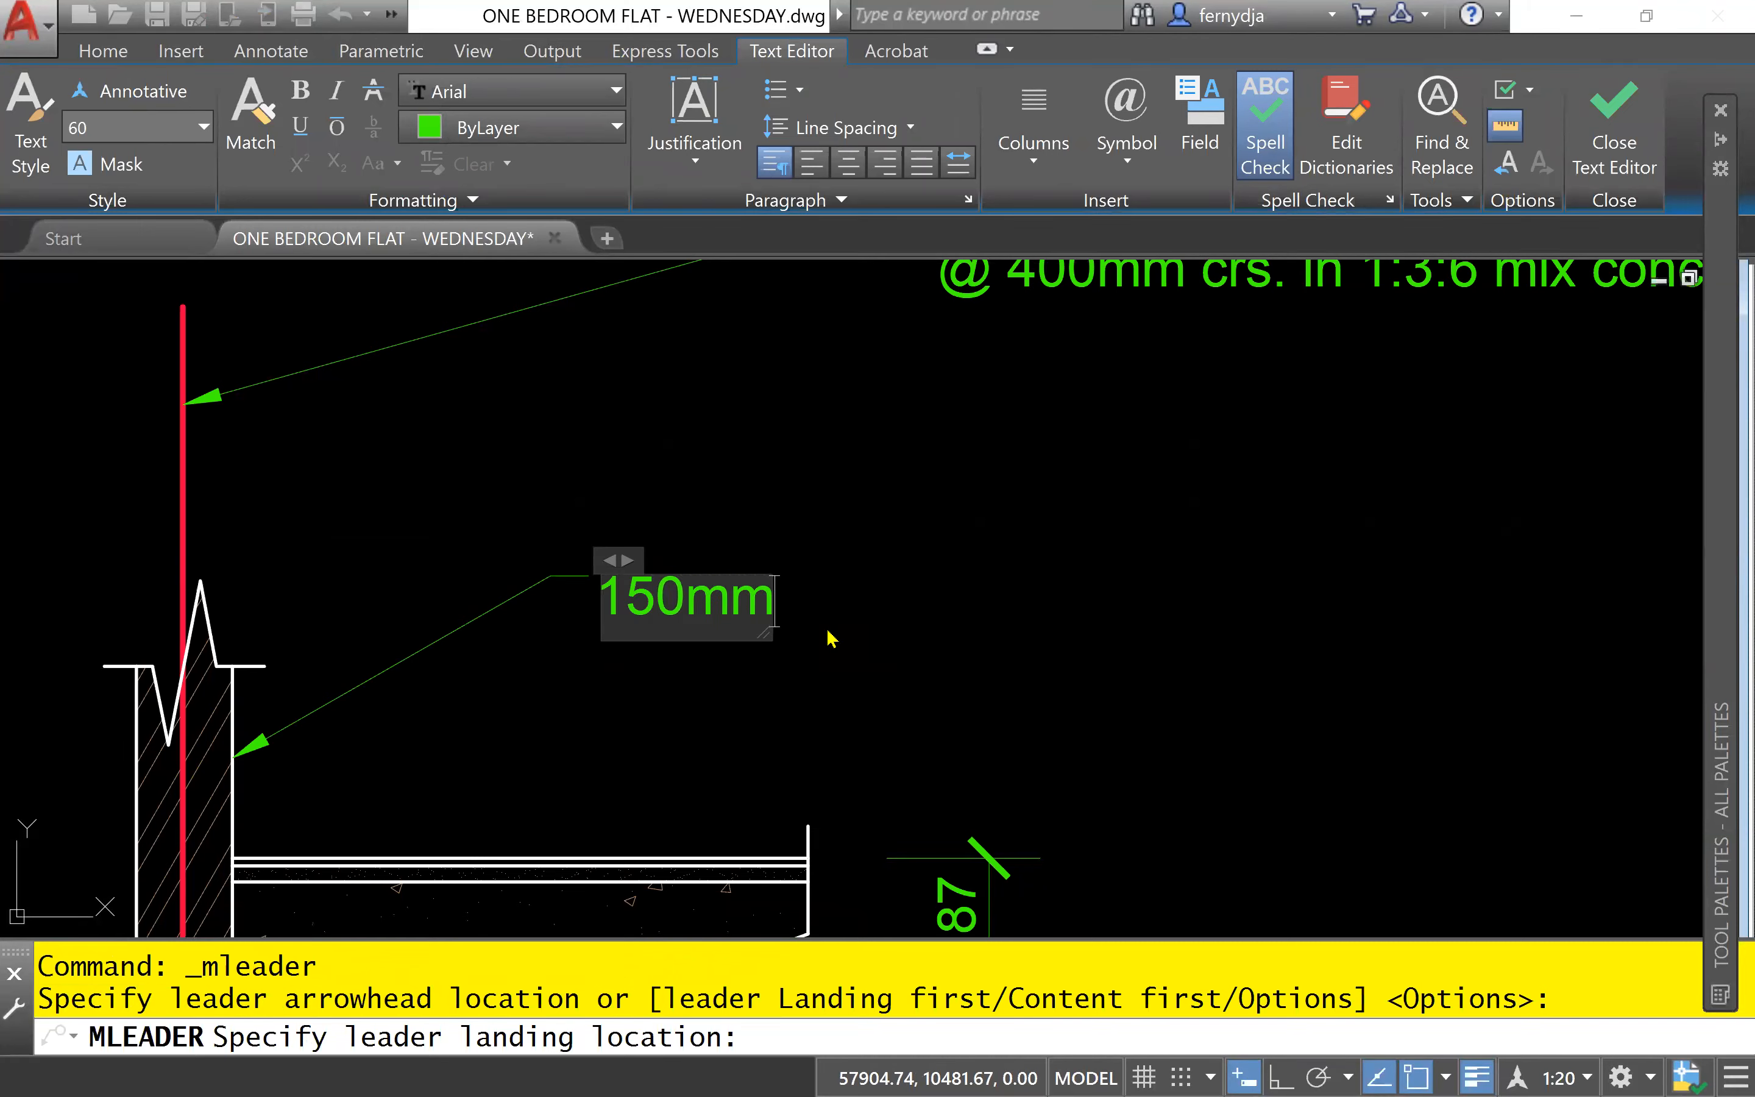
pyautogui.write(' Th')
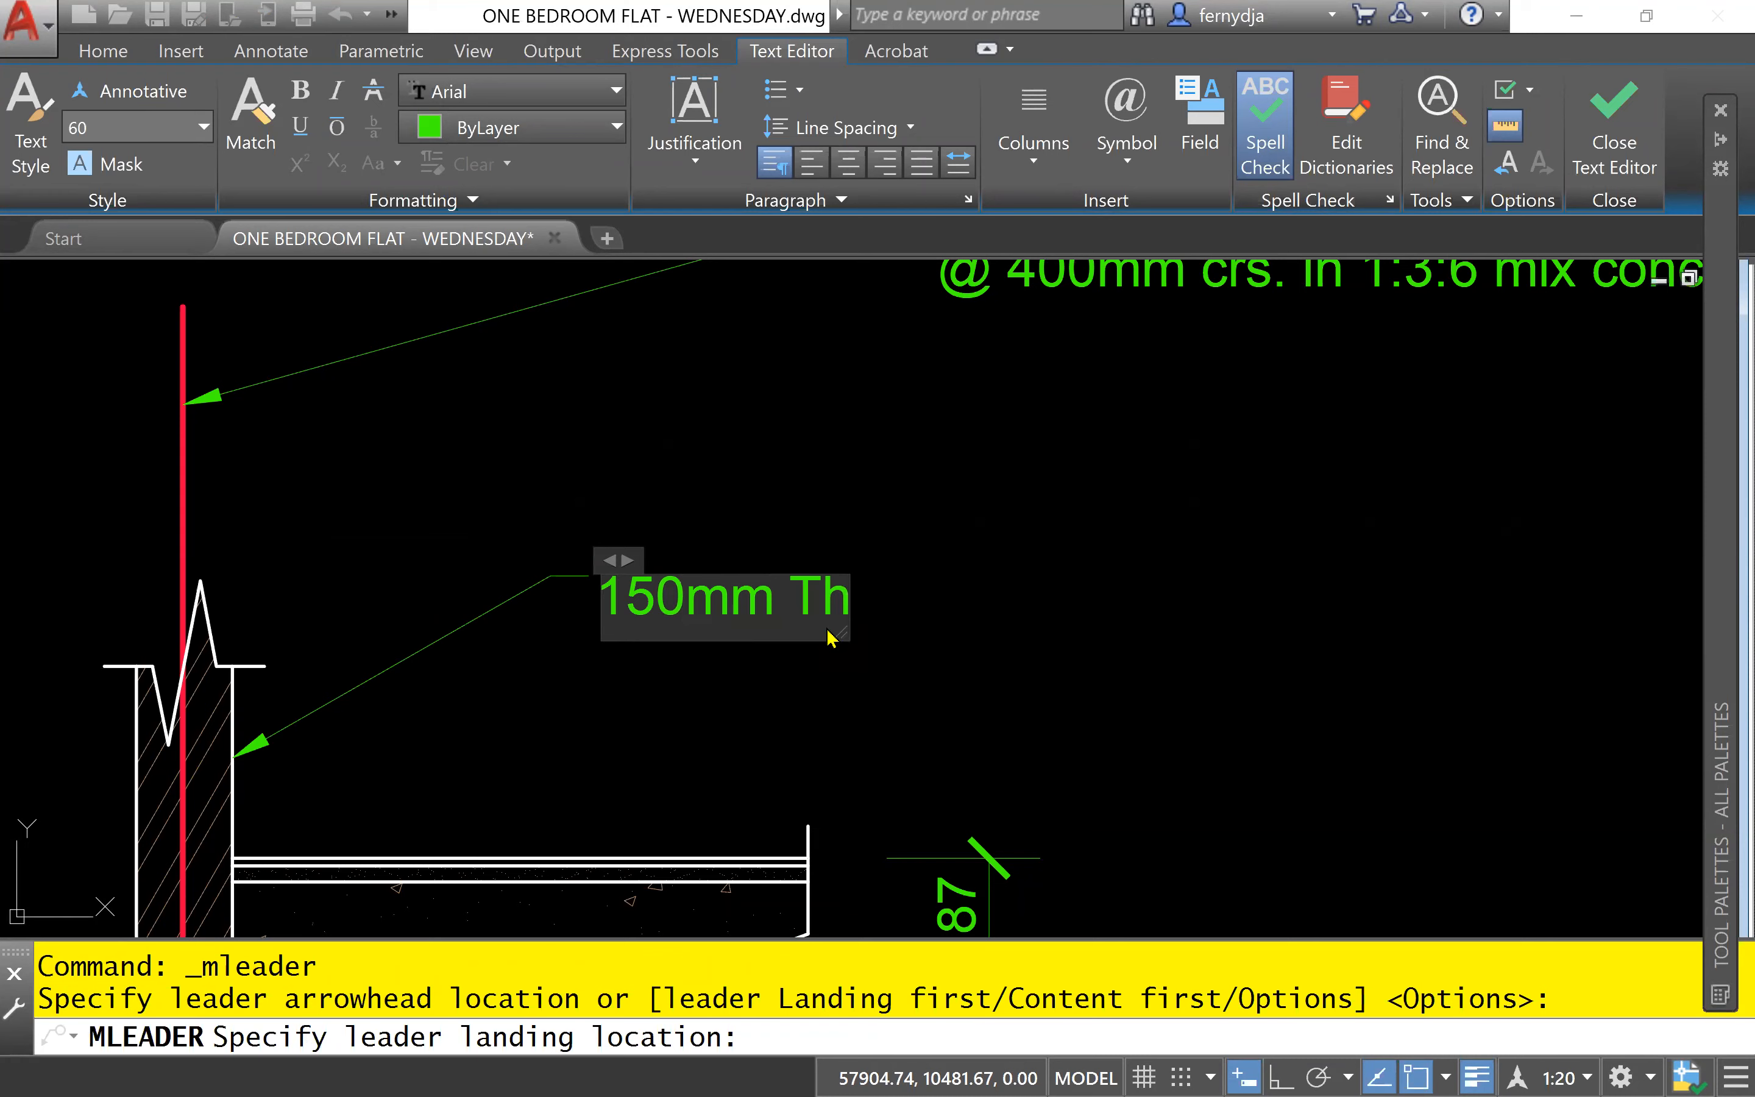
pyautogui.press('BackSpace')
pyautogui.write('k Block')
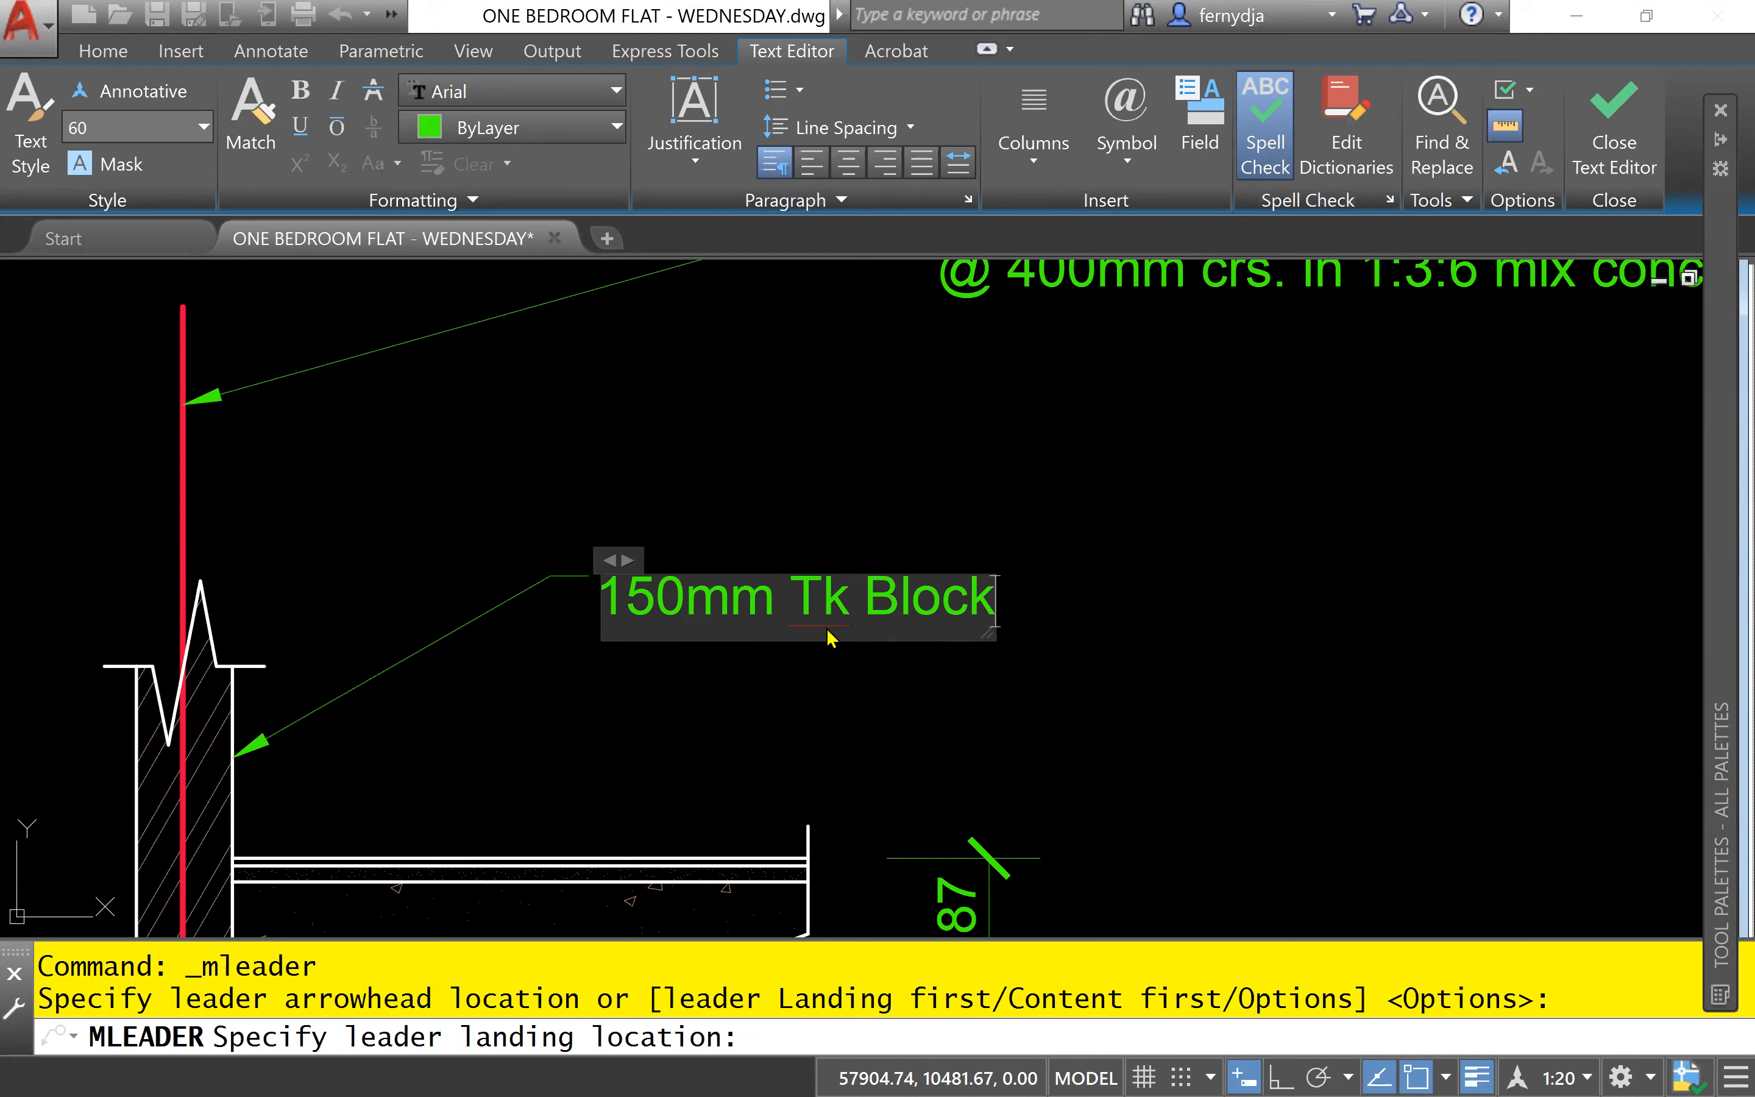
pyautogui.write('wall')
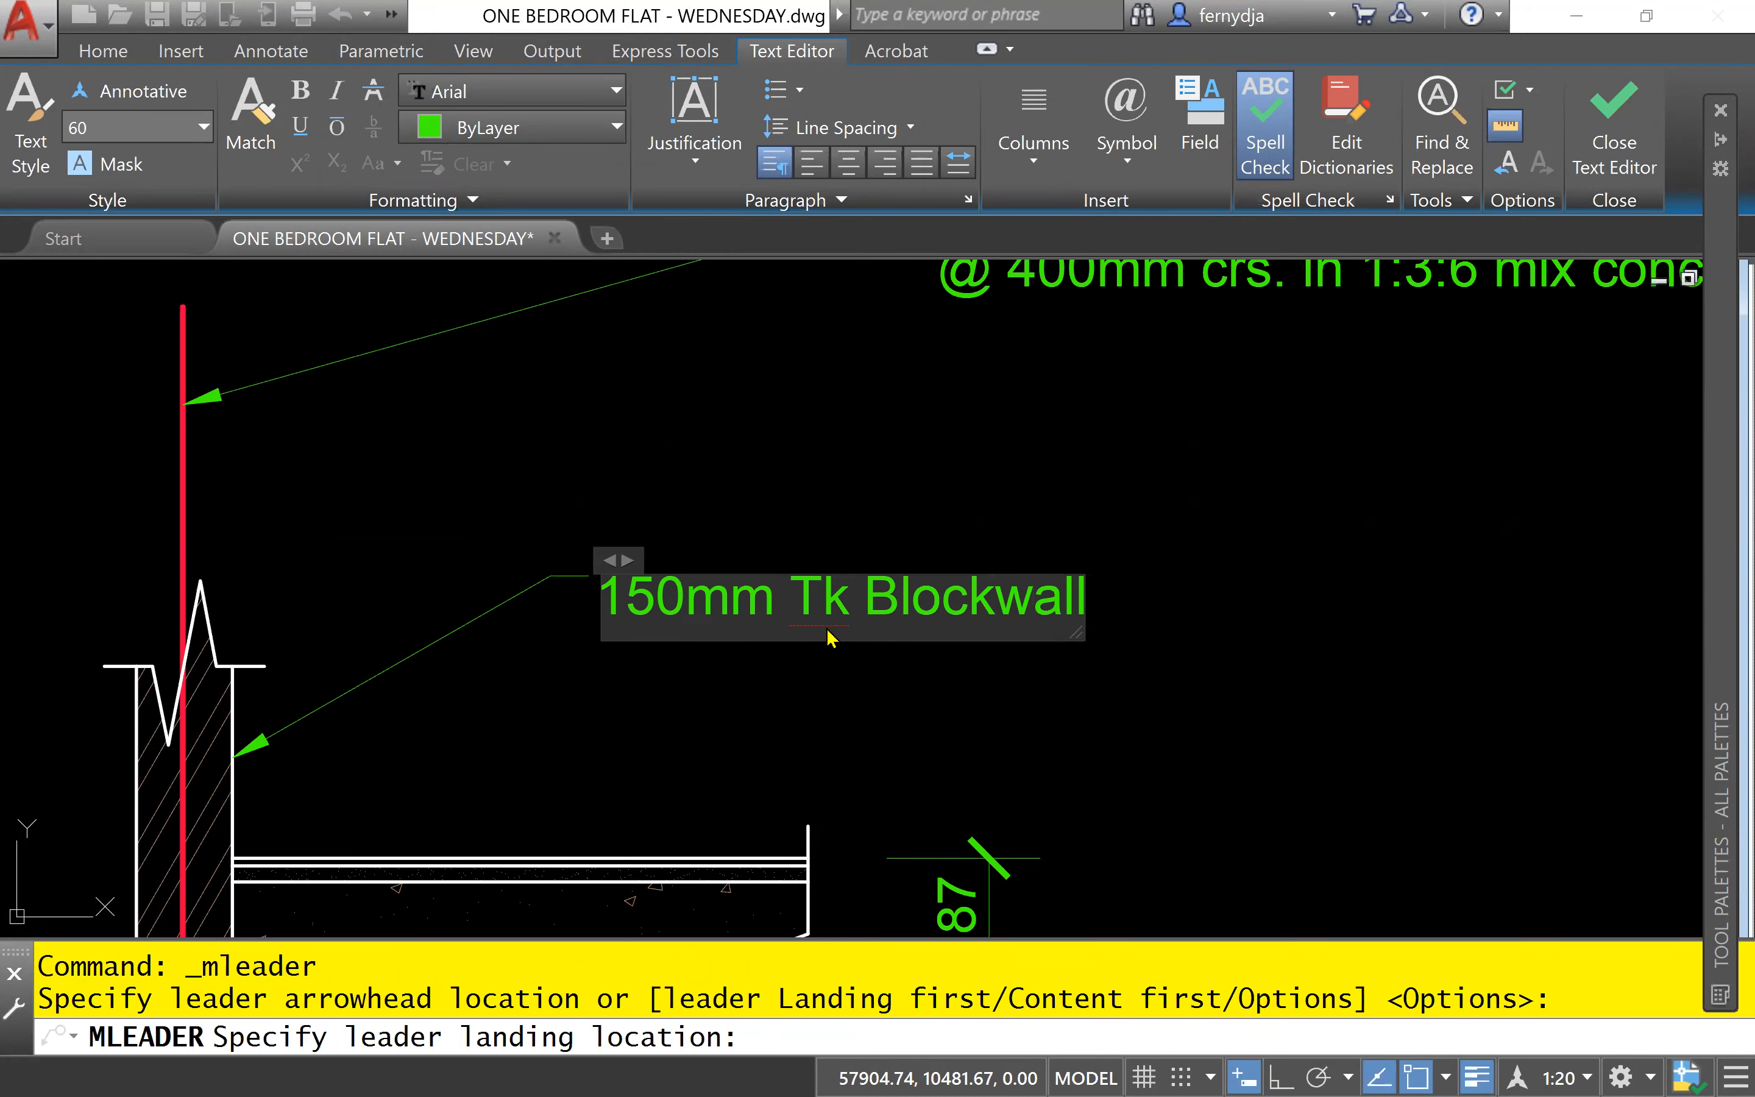
pyautogui.click(934, 732)
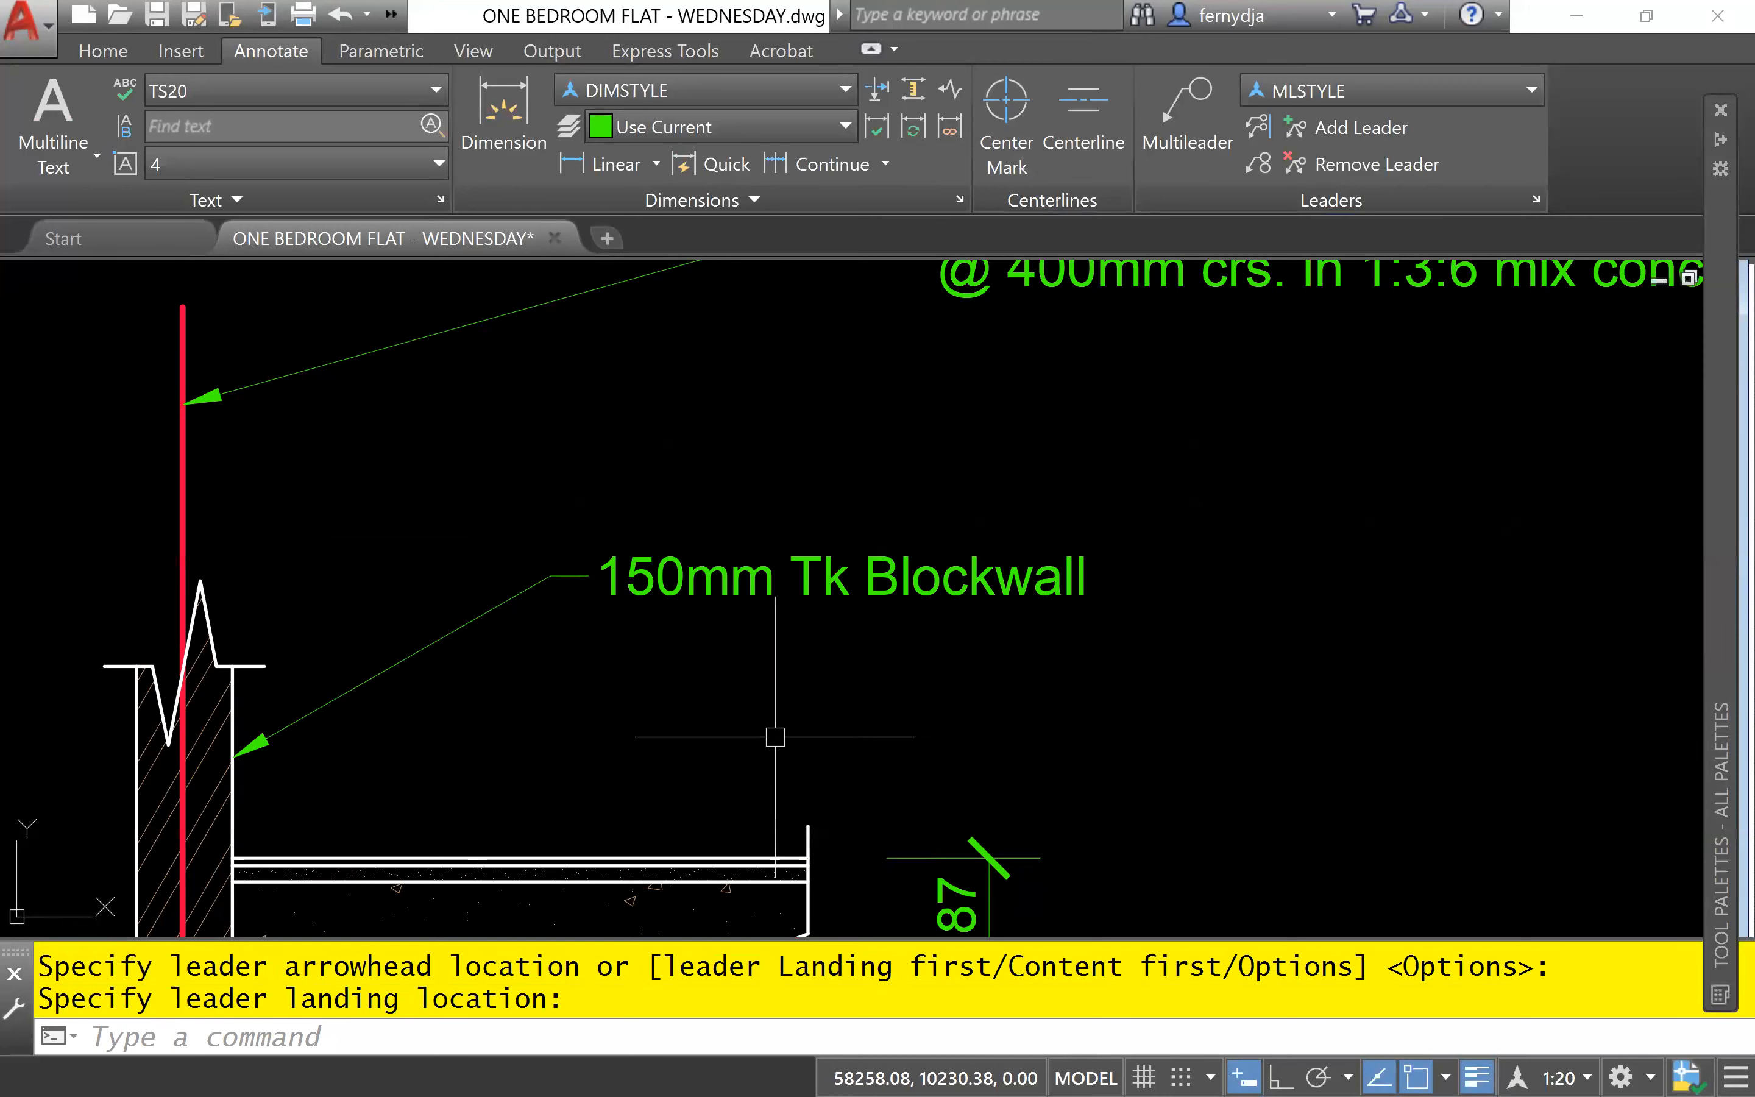
# - Stretch the blockwall note's landing point up and to the right so the note sits closer beneath the wallbar note
pyautogui.scroll(-4, 885, 609)
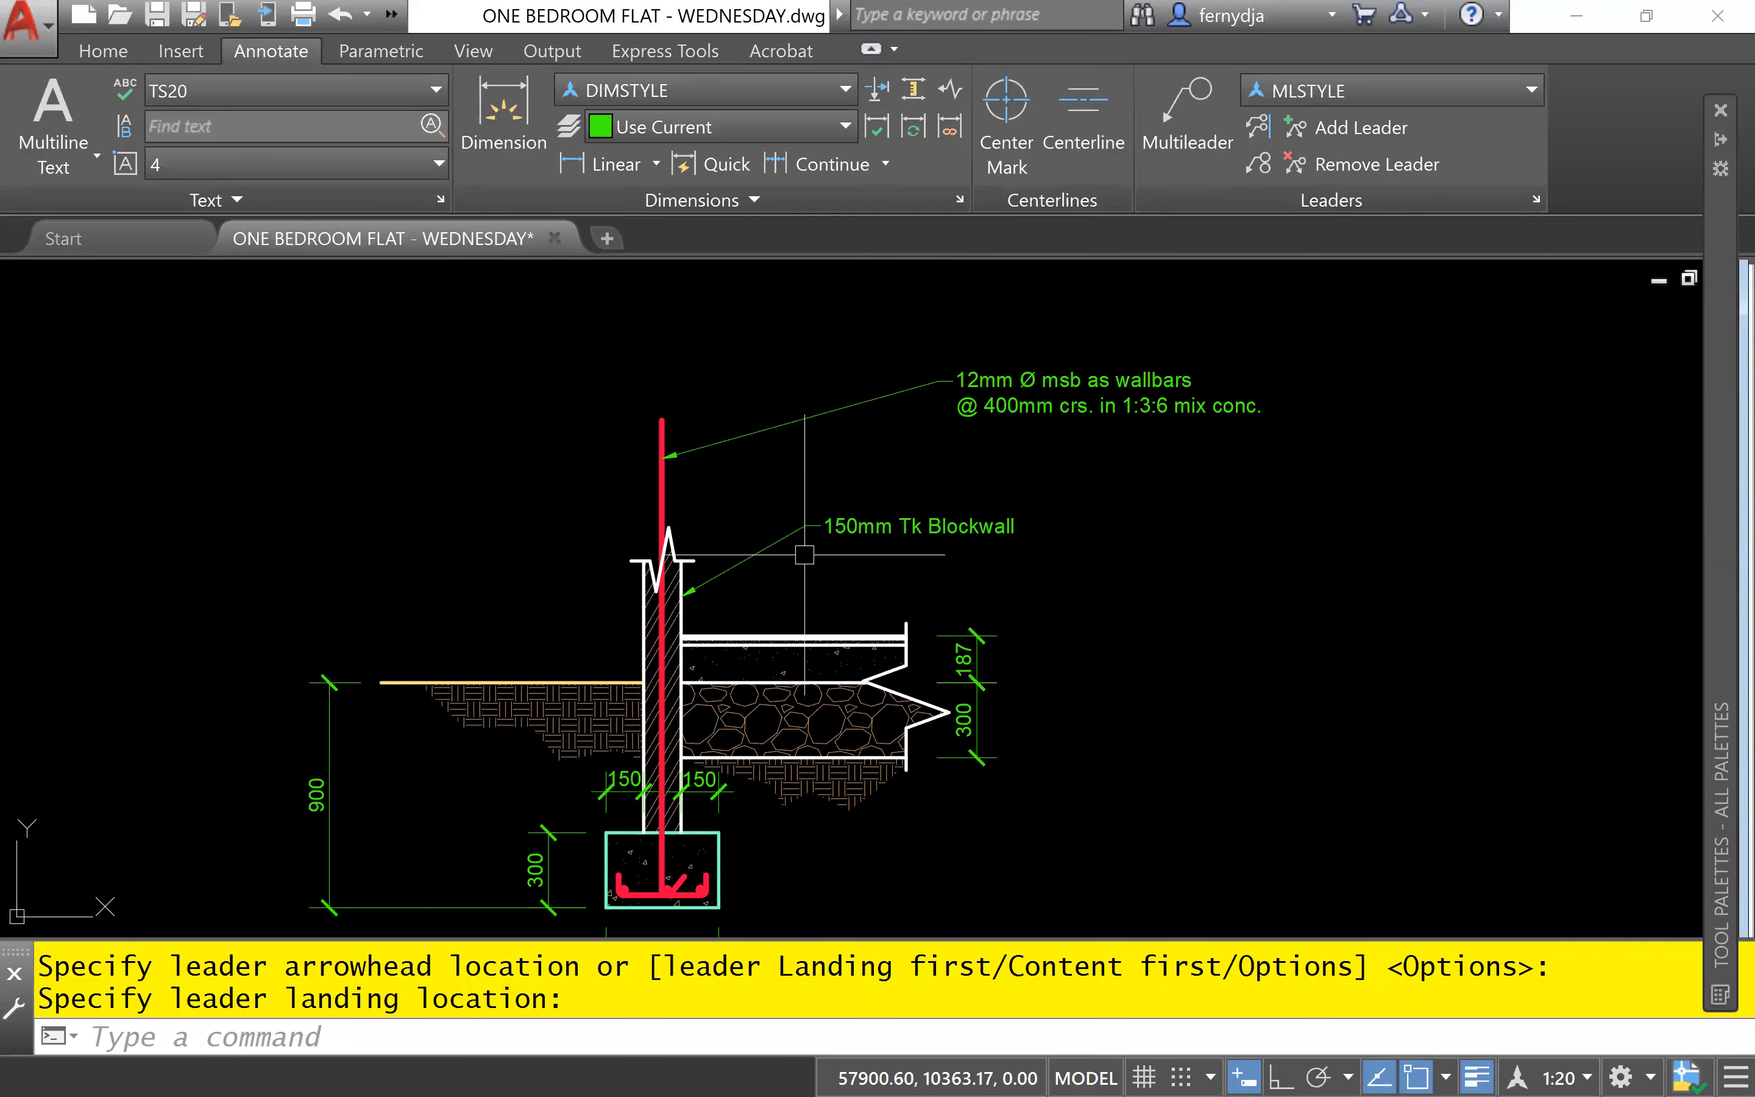
pyautogui.scroll(2, 885, 548)
pyautogui.scroll(4, 866, 548)
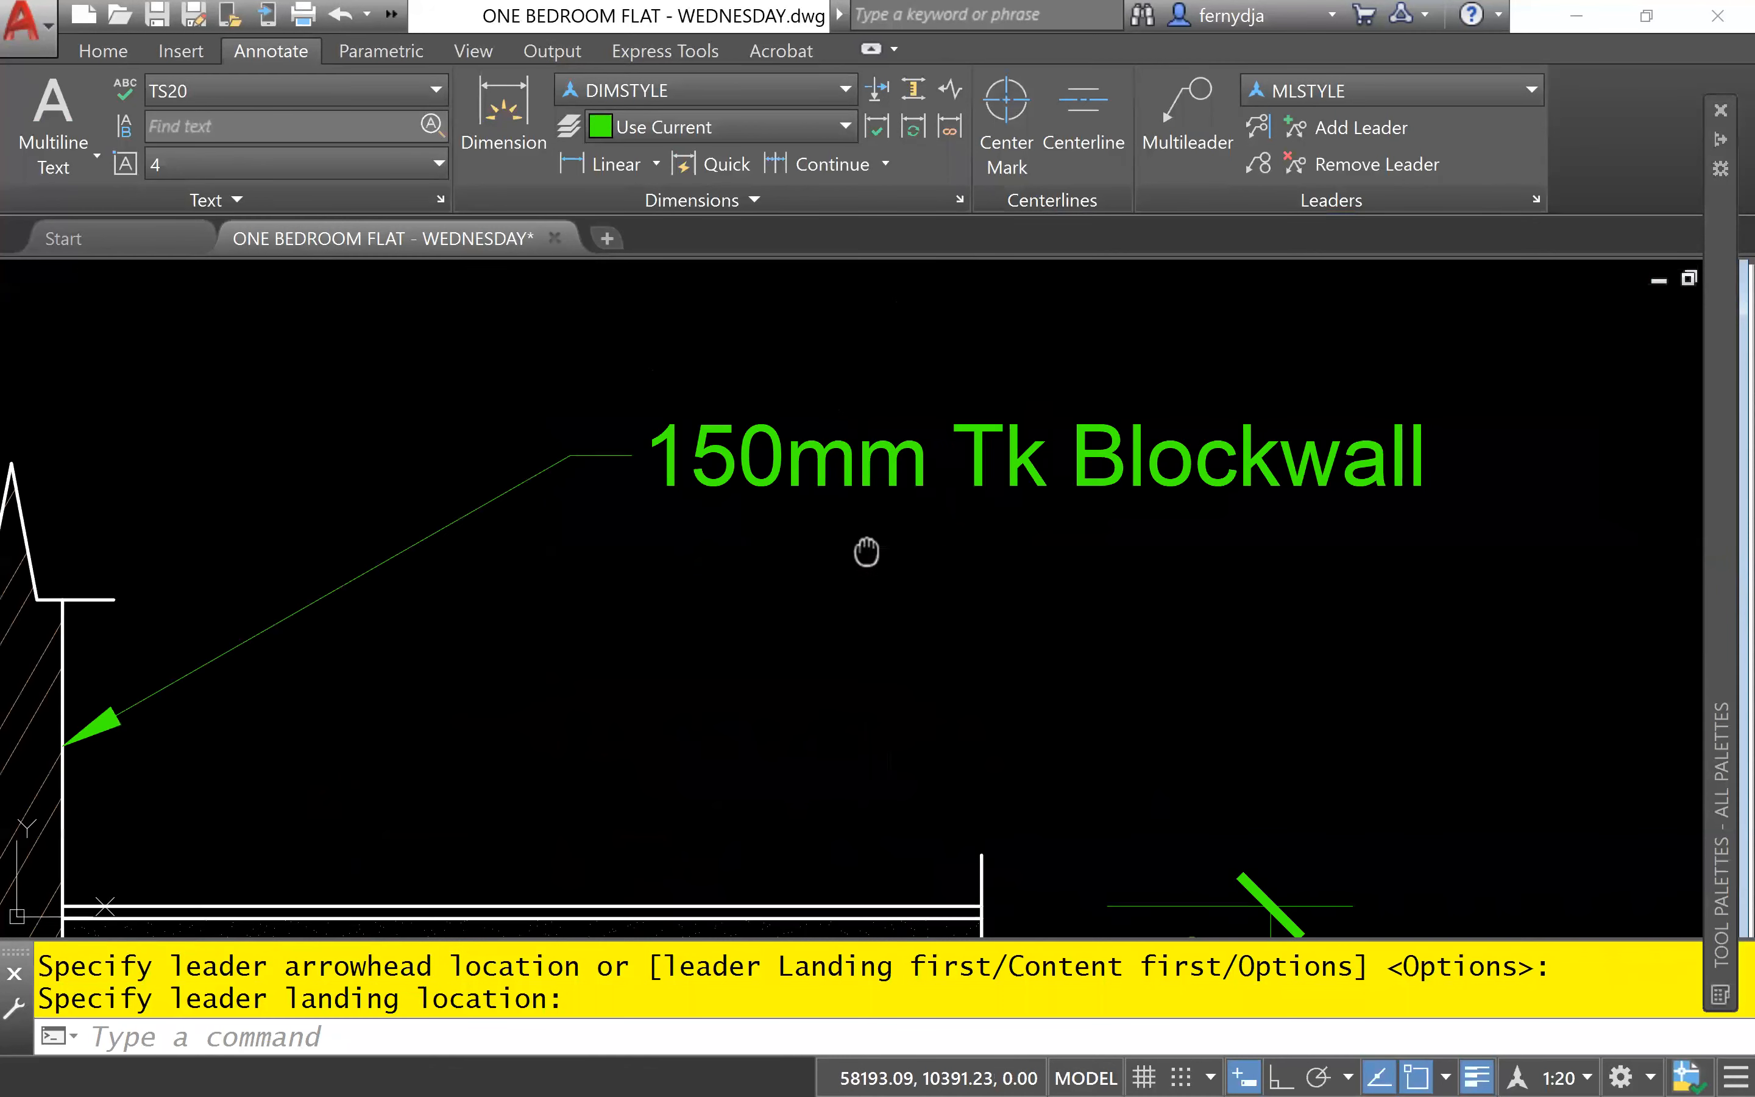
pyautogui.click(625, 627)
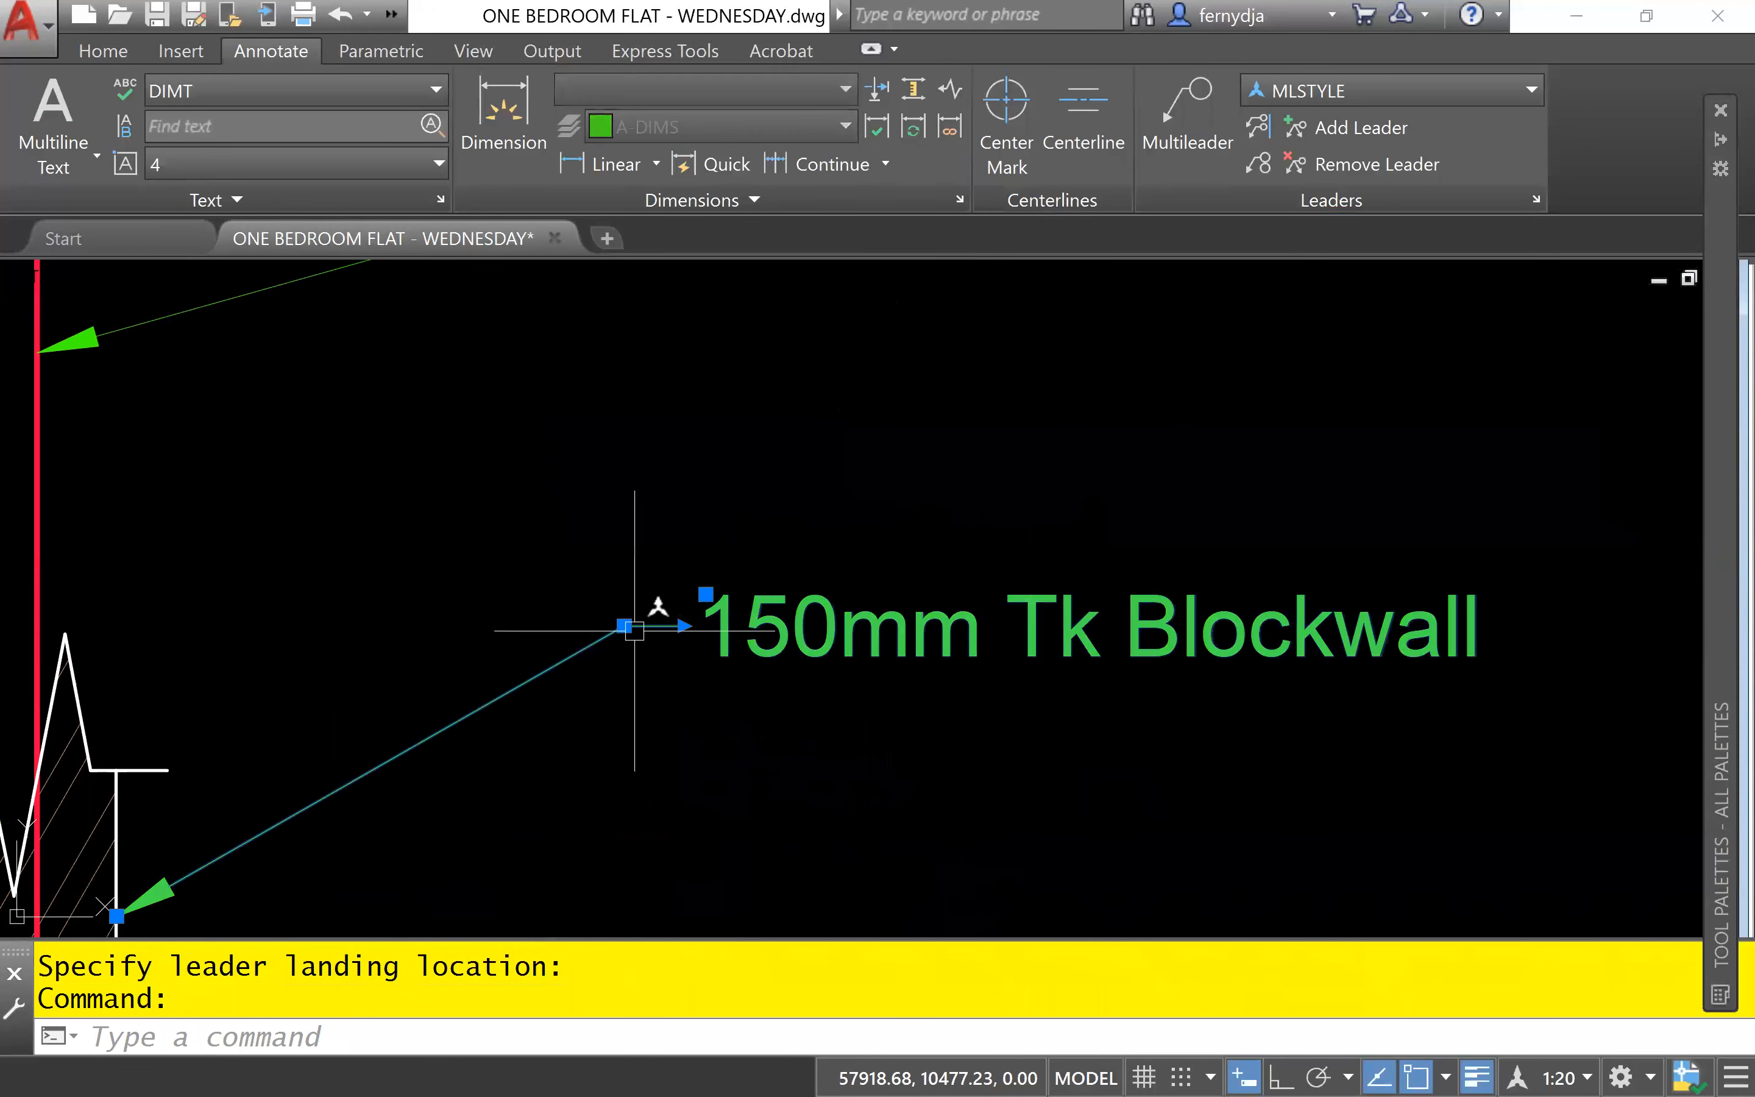
pyautogui.click(623, 628)
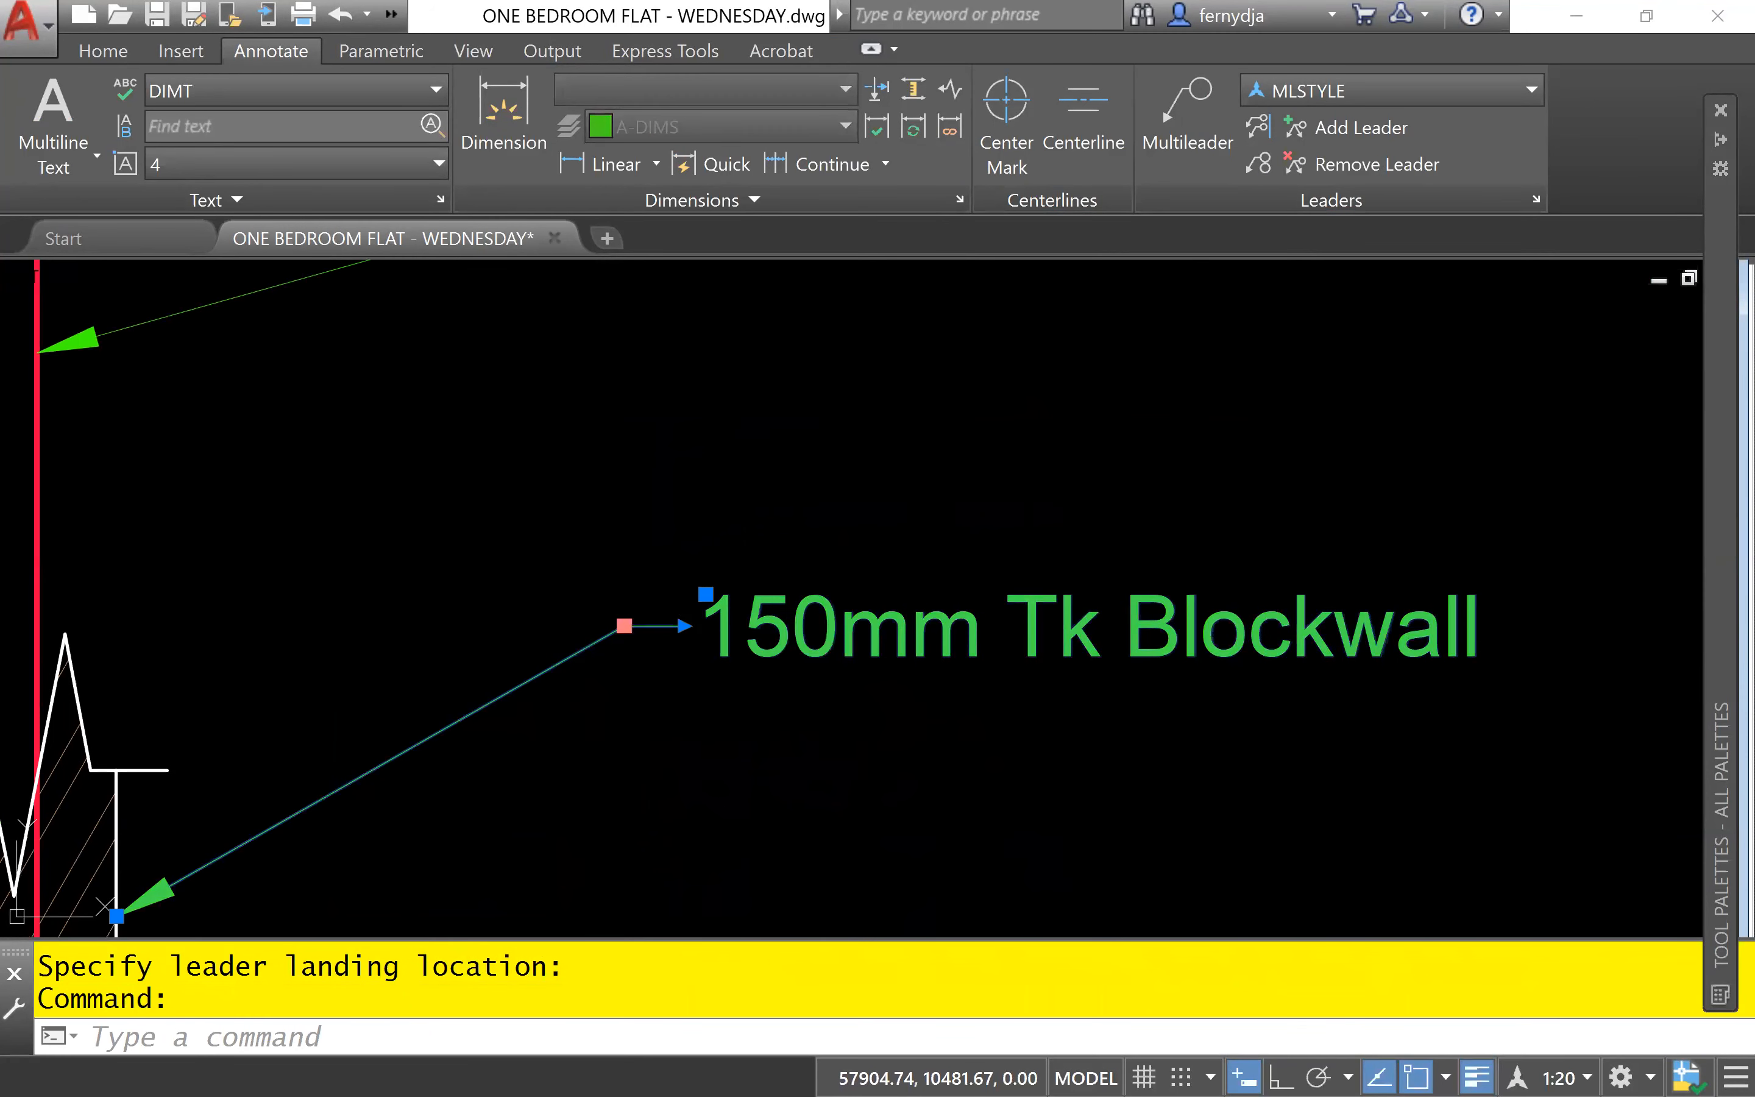
pyautogui.scroll(-4, 908, 431)
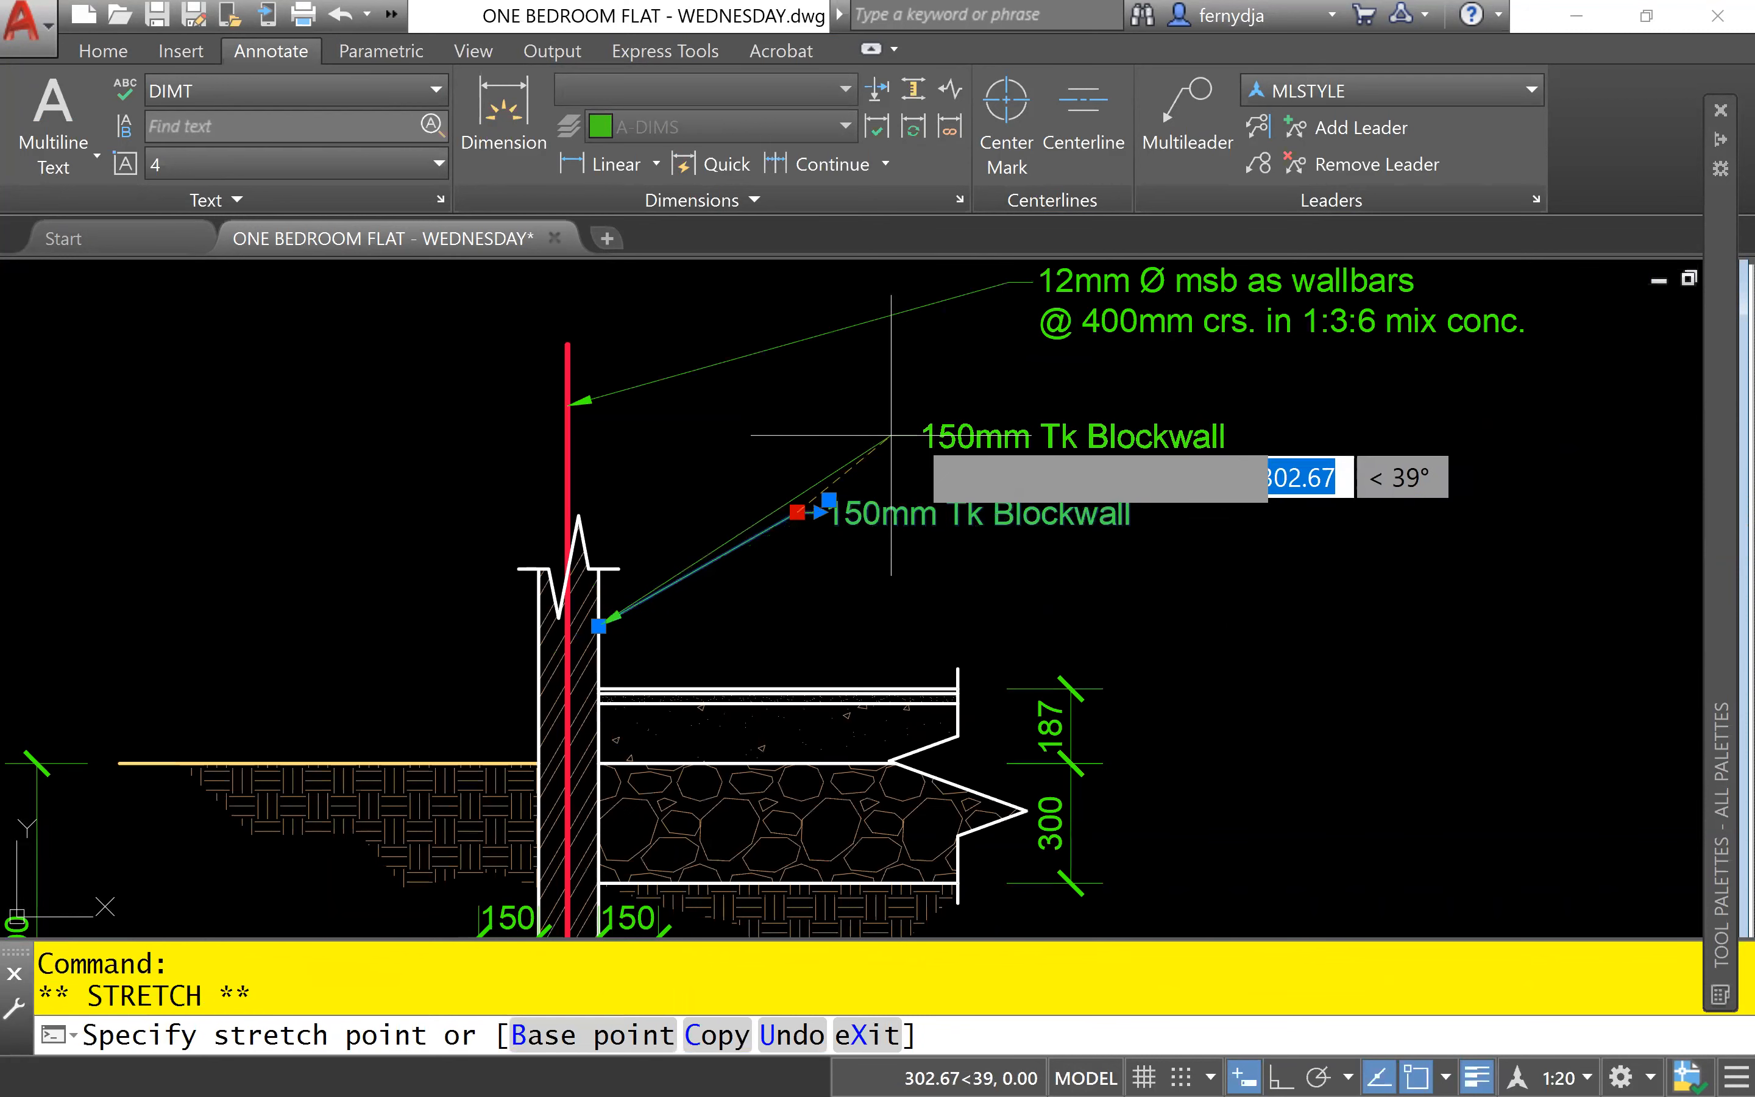
pyautogui.click(935, 436)
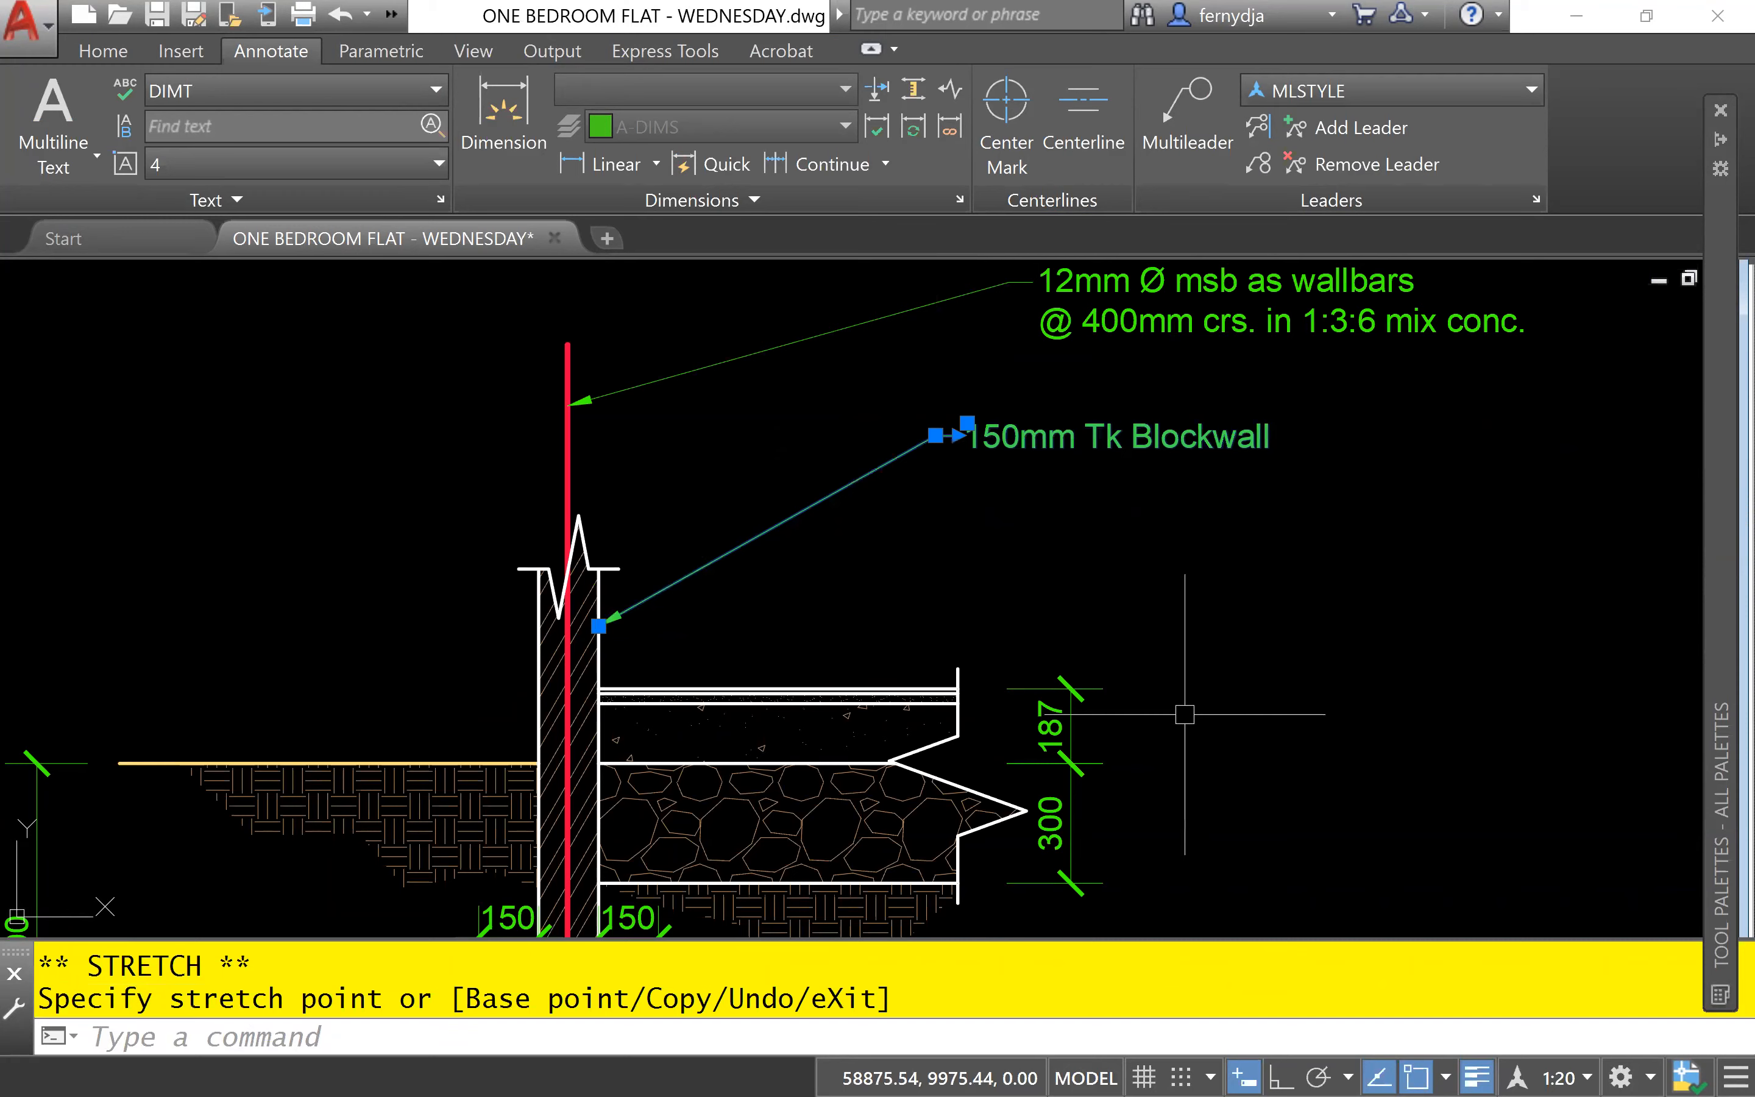
pyautogui.press('Escape')
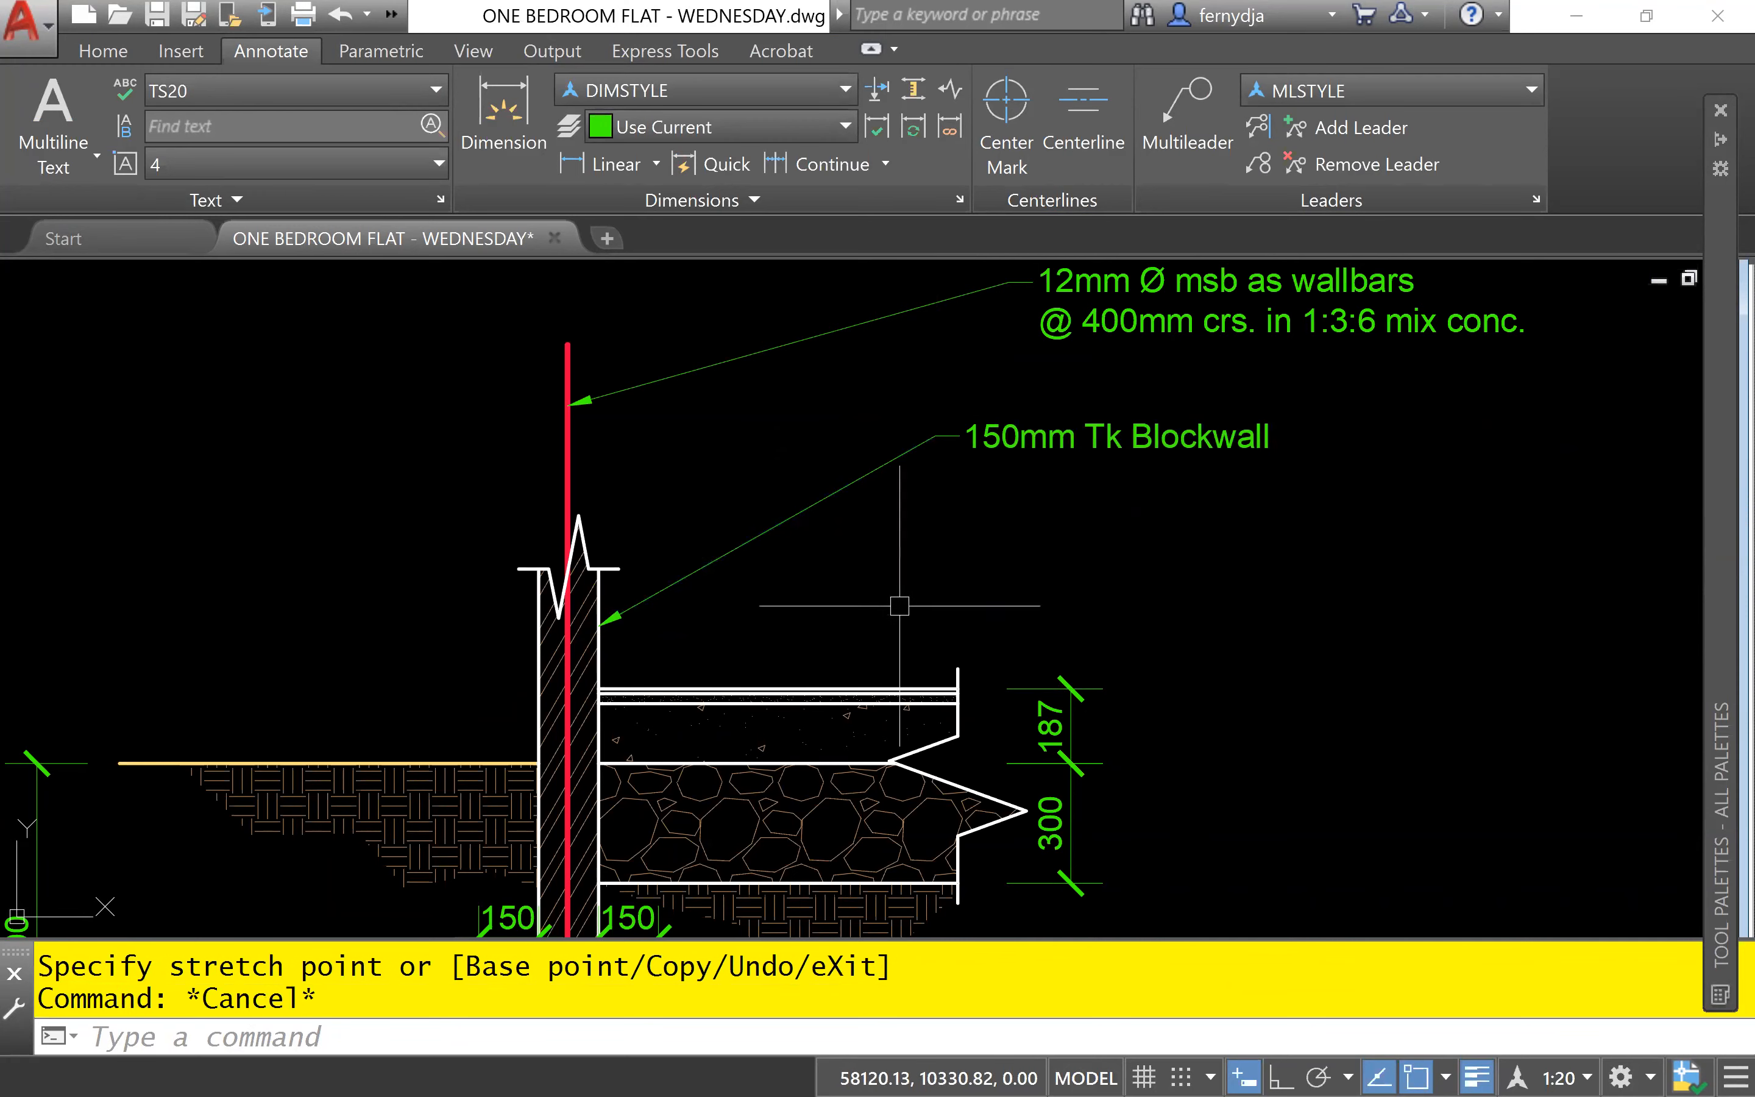
# - Place a multileader with its arrowhead on the floor's top surface line and its landing below and right of the blockwall note's landing
pyautogui.moveTo(1018, 599); pyautogui.dragTo(803, 587, button='middle')
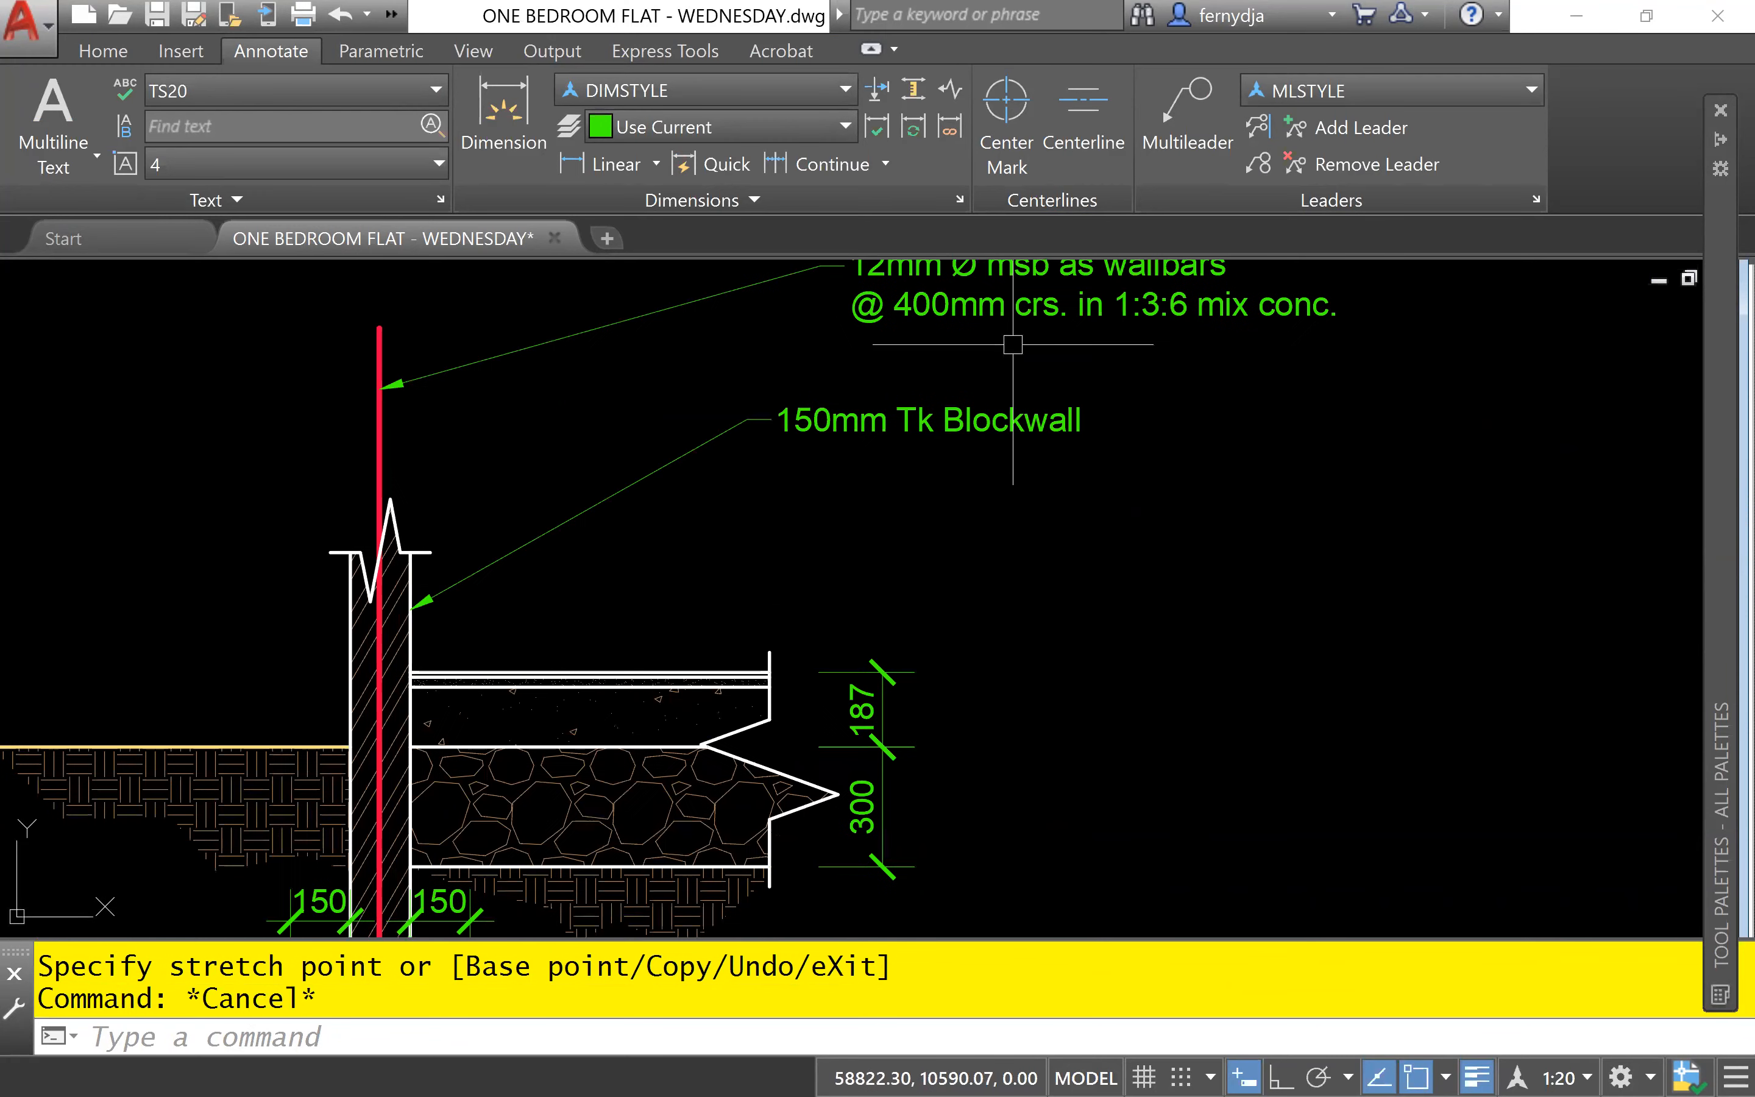
pyautogui.click(1187, 116)
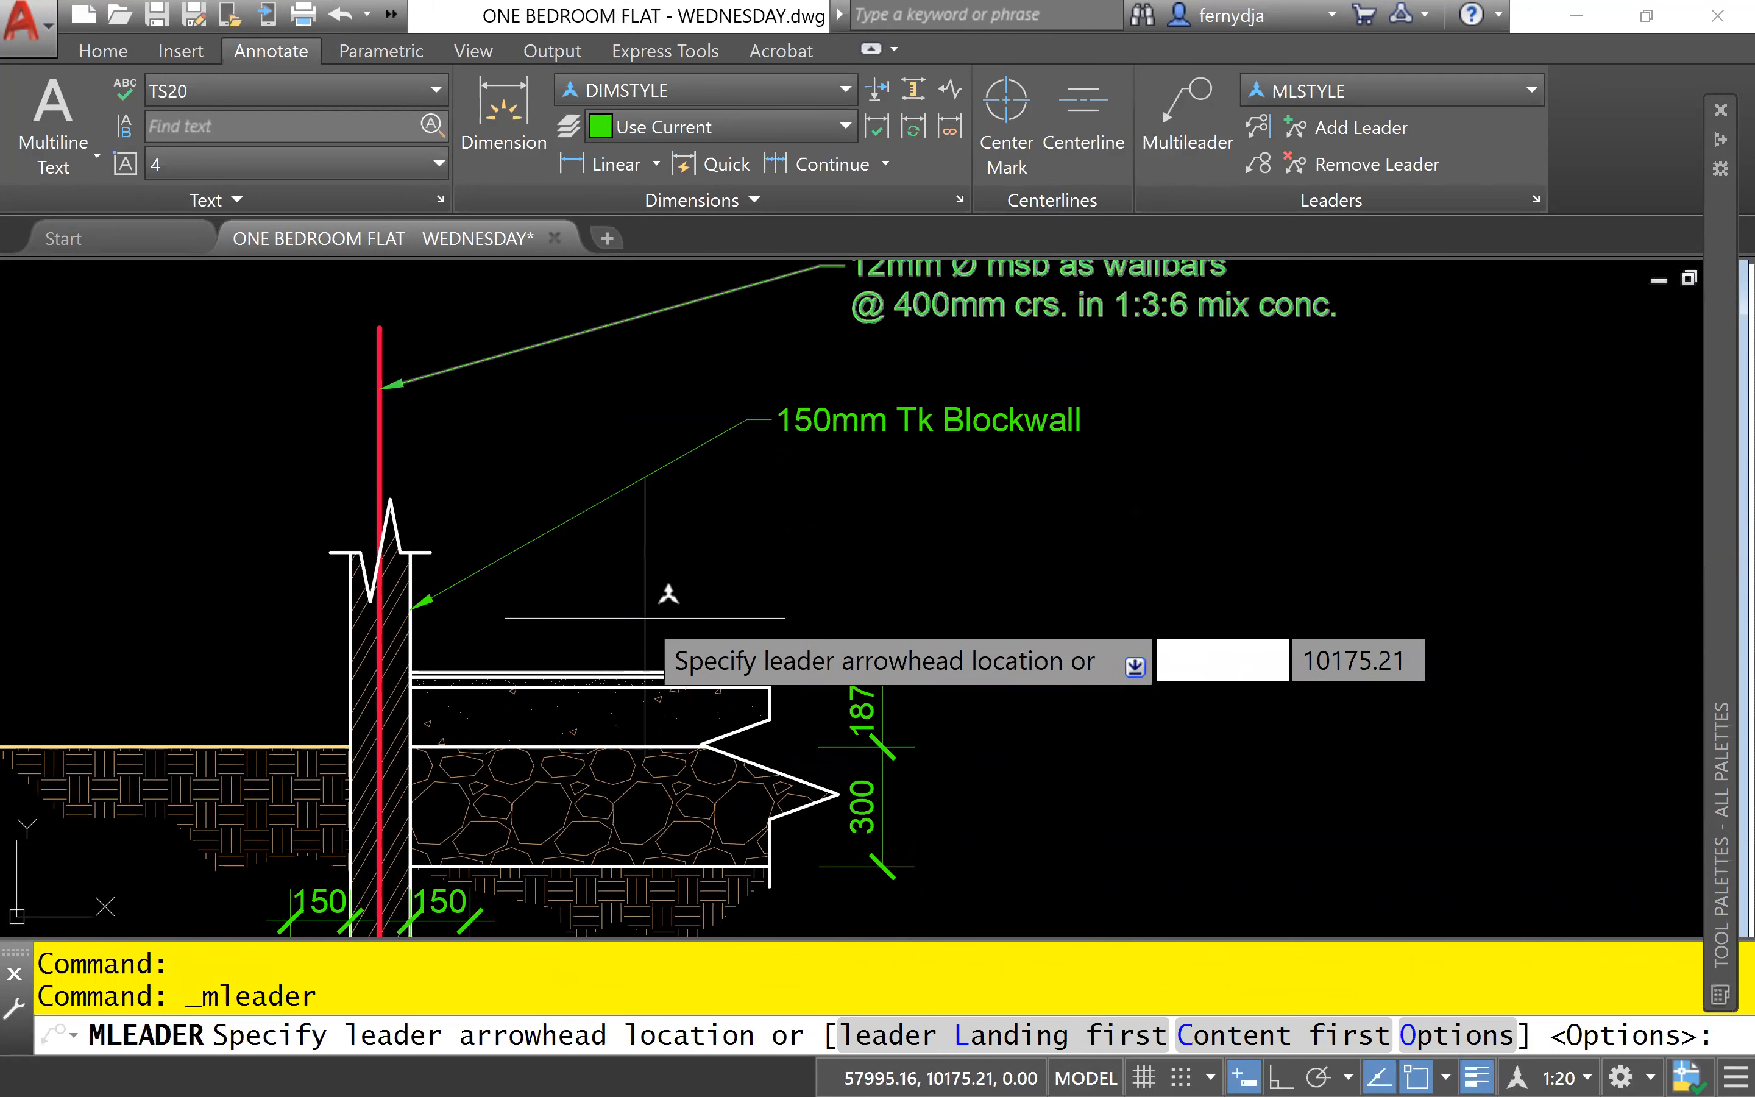
pyautogui.scroll(5, 638, 617)
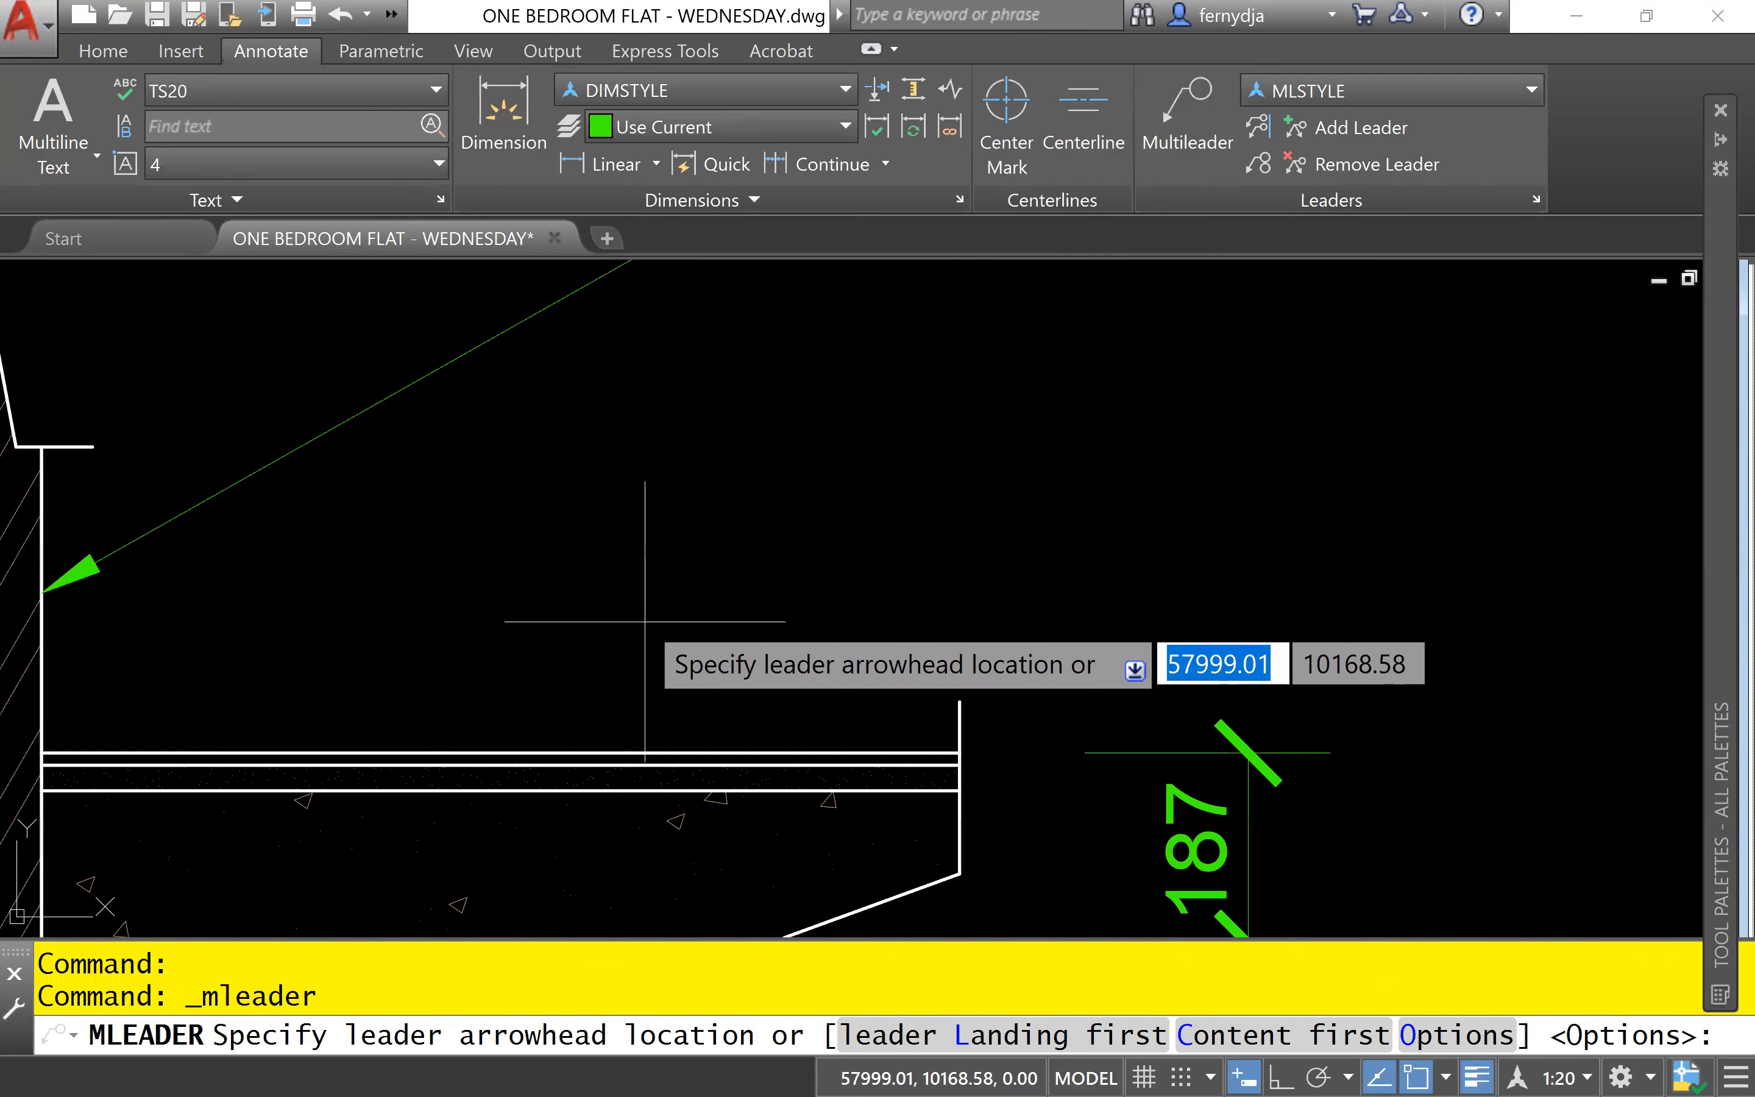
pyautogui.click(594, 751)
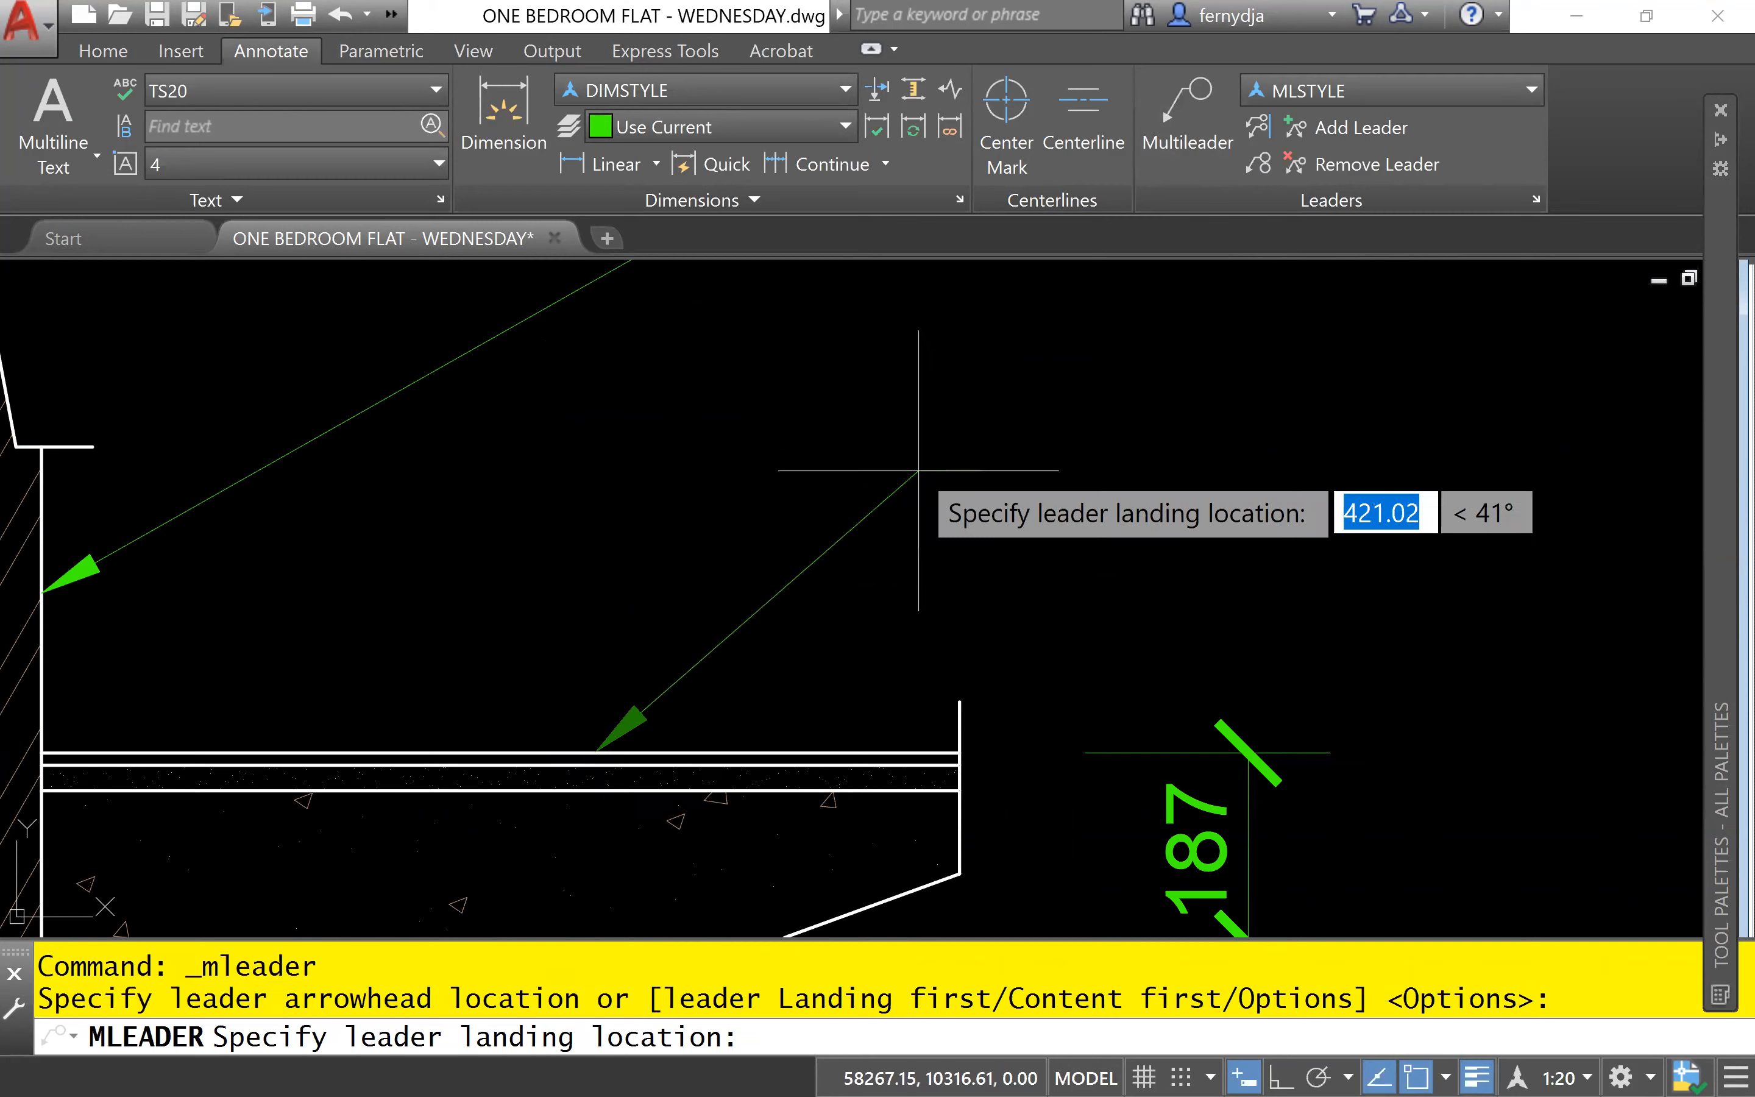
pyautogui.scroll(-3, 900, 490)
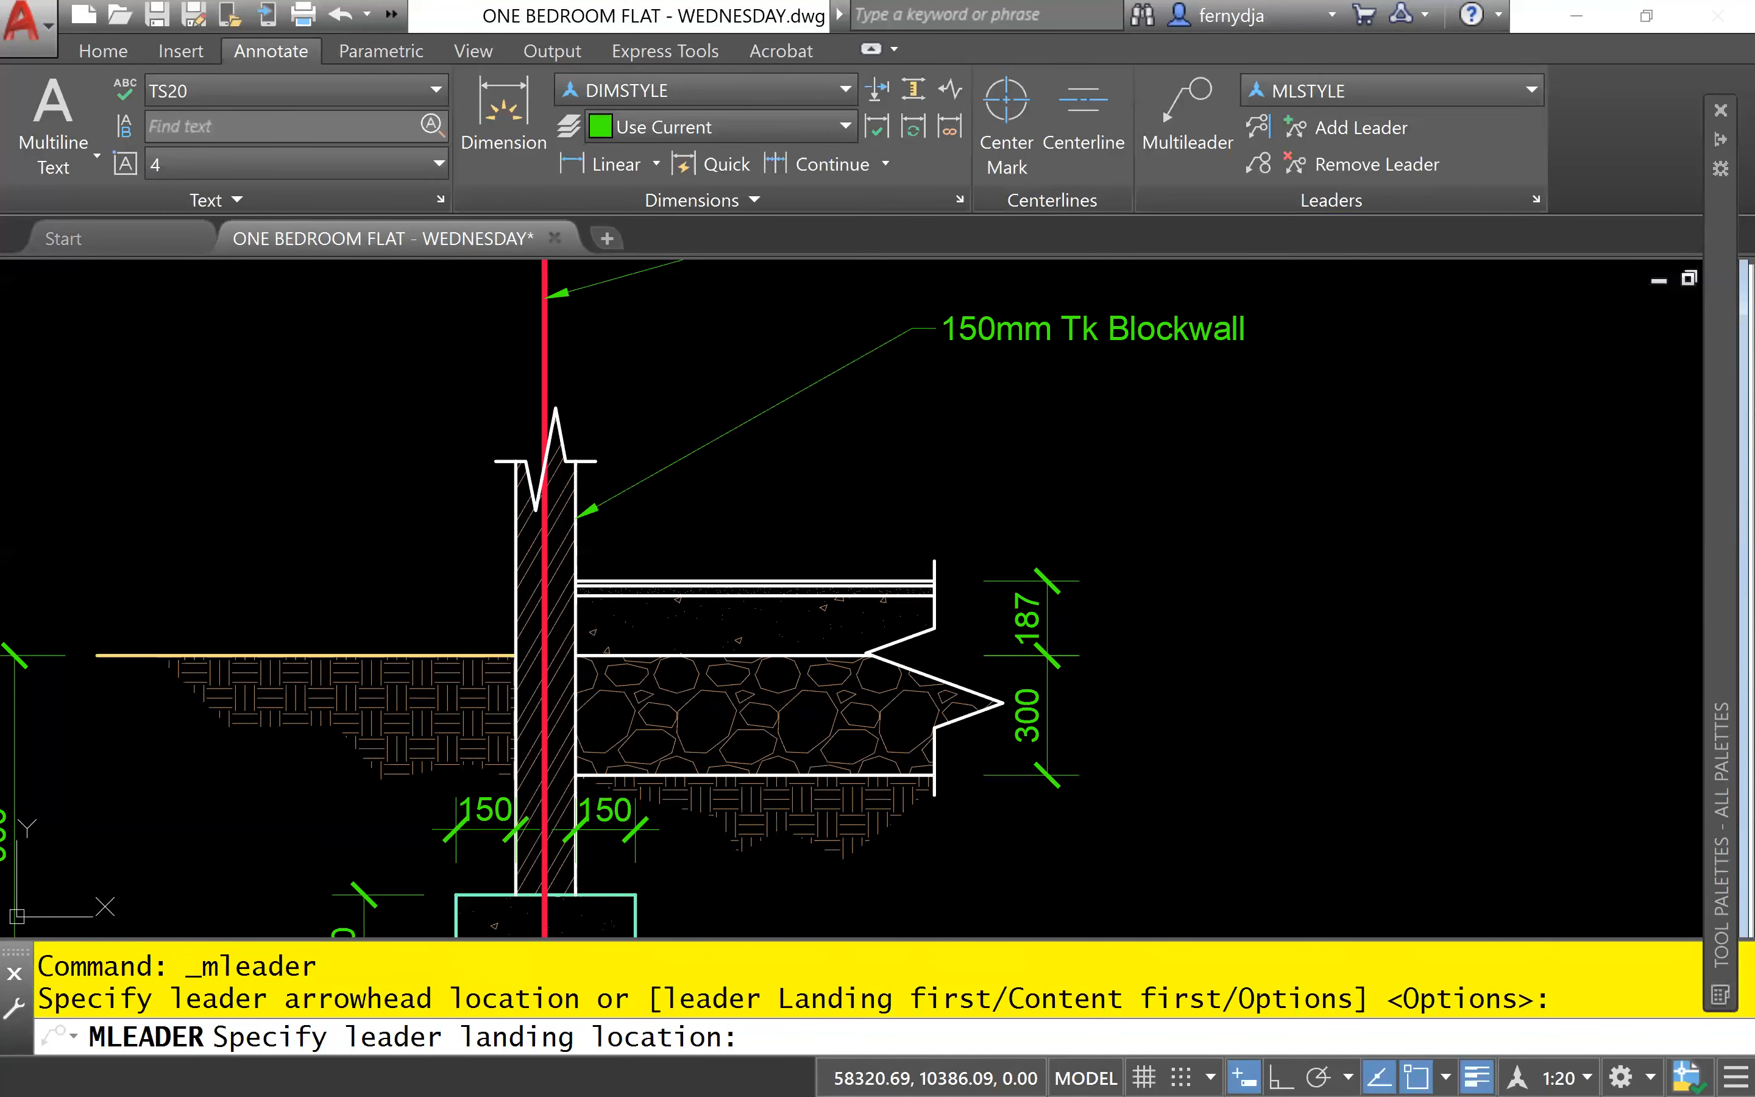
pyautogui.click(1096, 439)
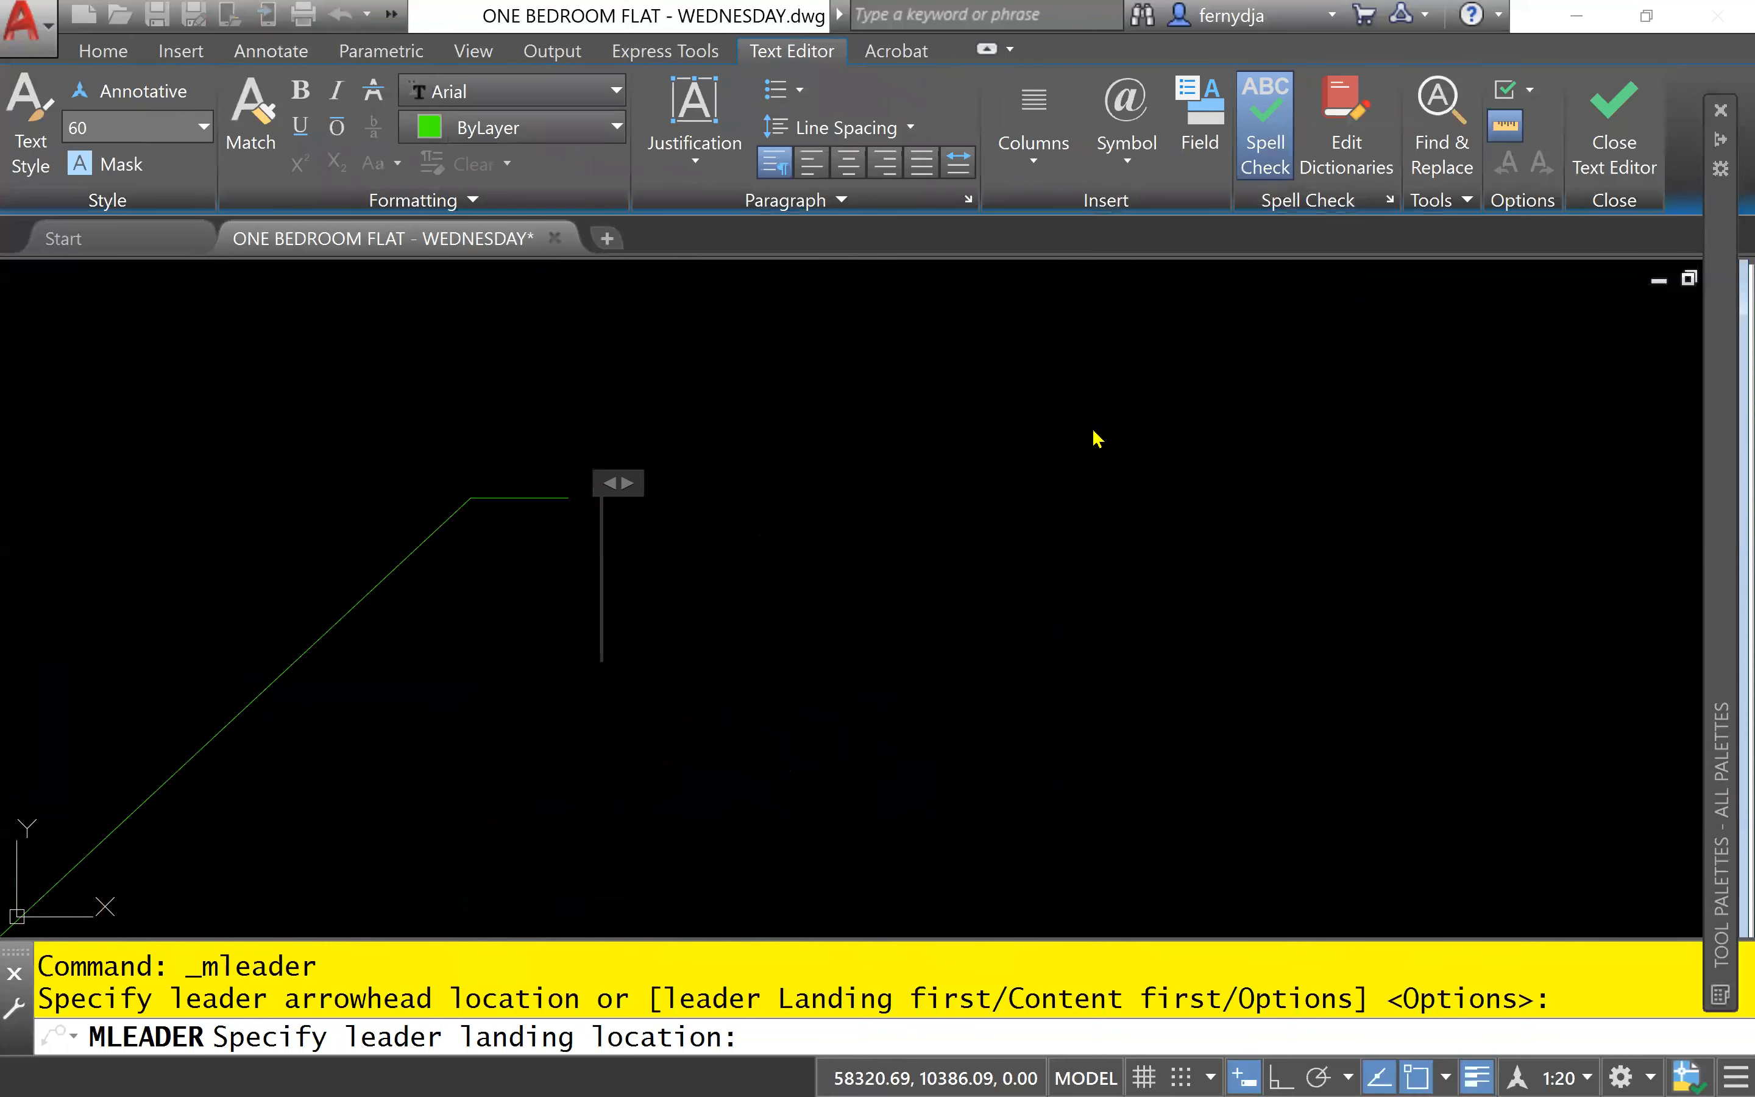
# - Enter "300 x 300 Ceramic floor tiles" as the floor leader's first line of text and start a second line
pyautogui.moveTo(873, 422); pyautogui.dragTo(682, 428, button='middle')
pyautogui.scroll(-4, 809, 441)
pyautogui.write('300')
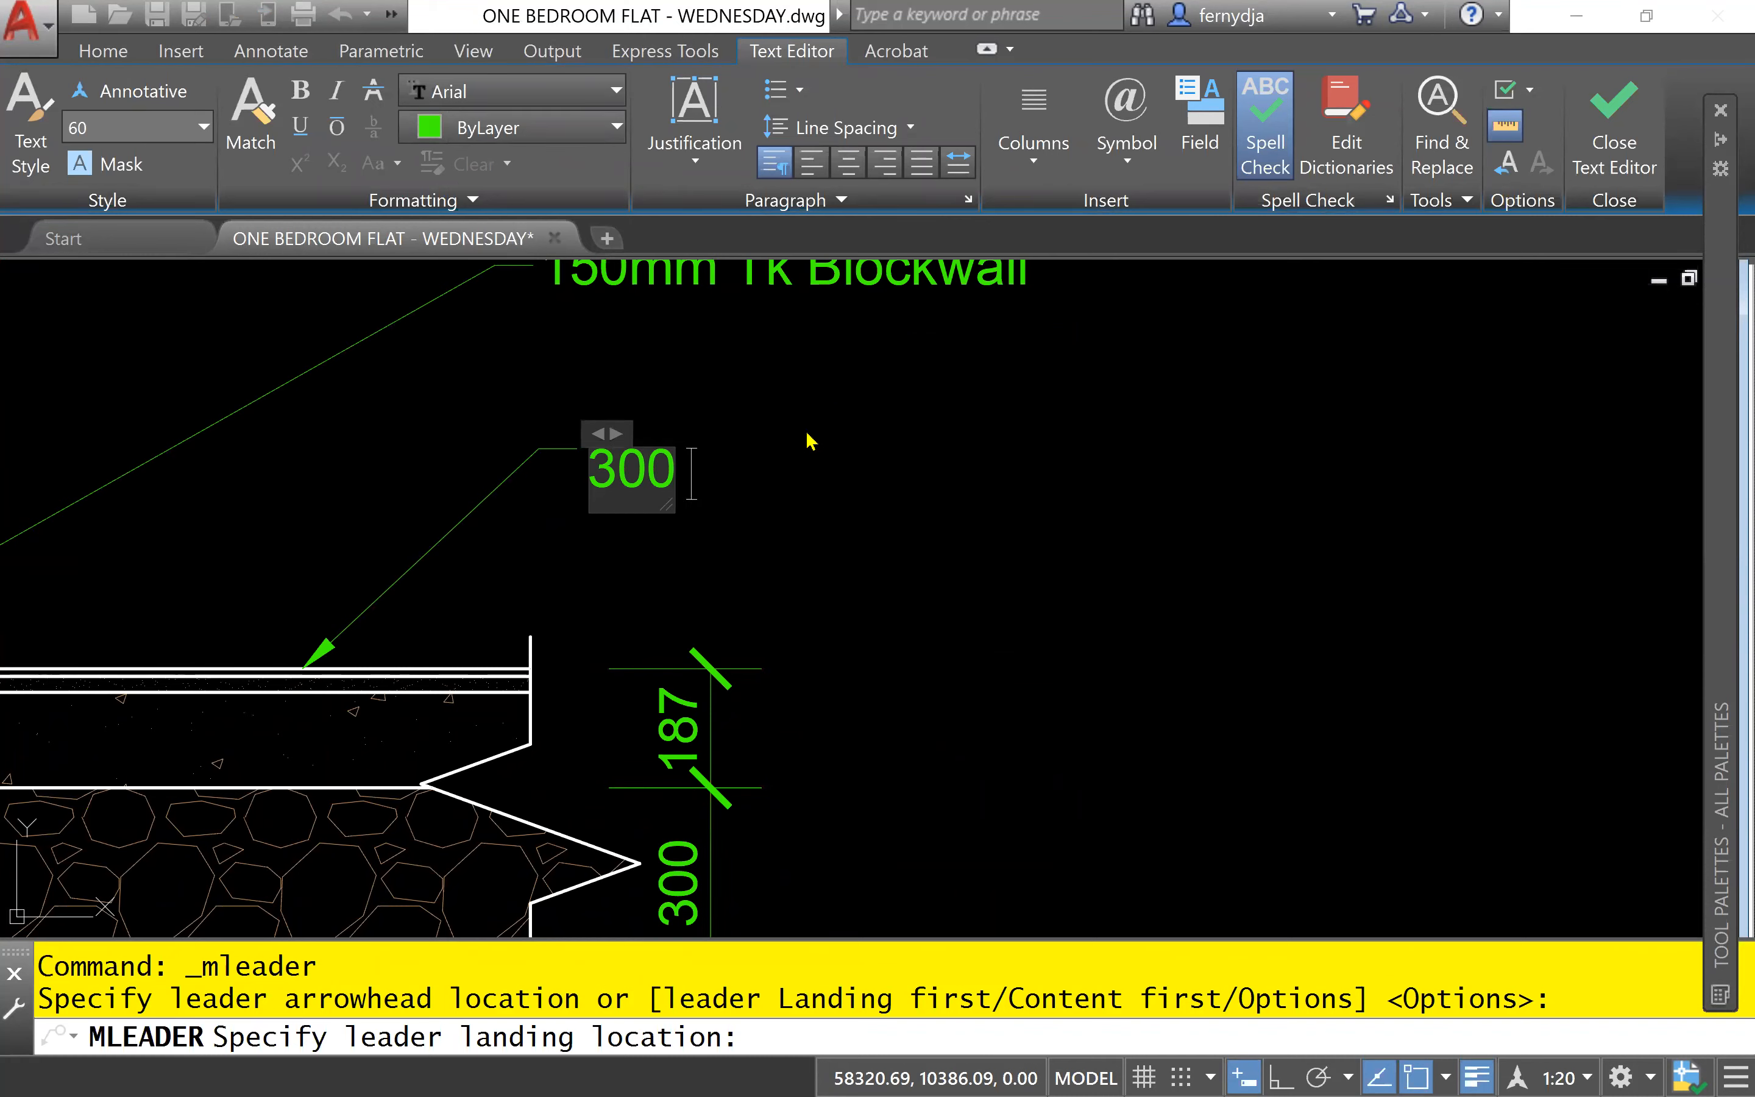
pyautogui.write(' x')
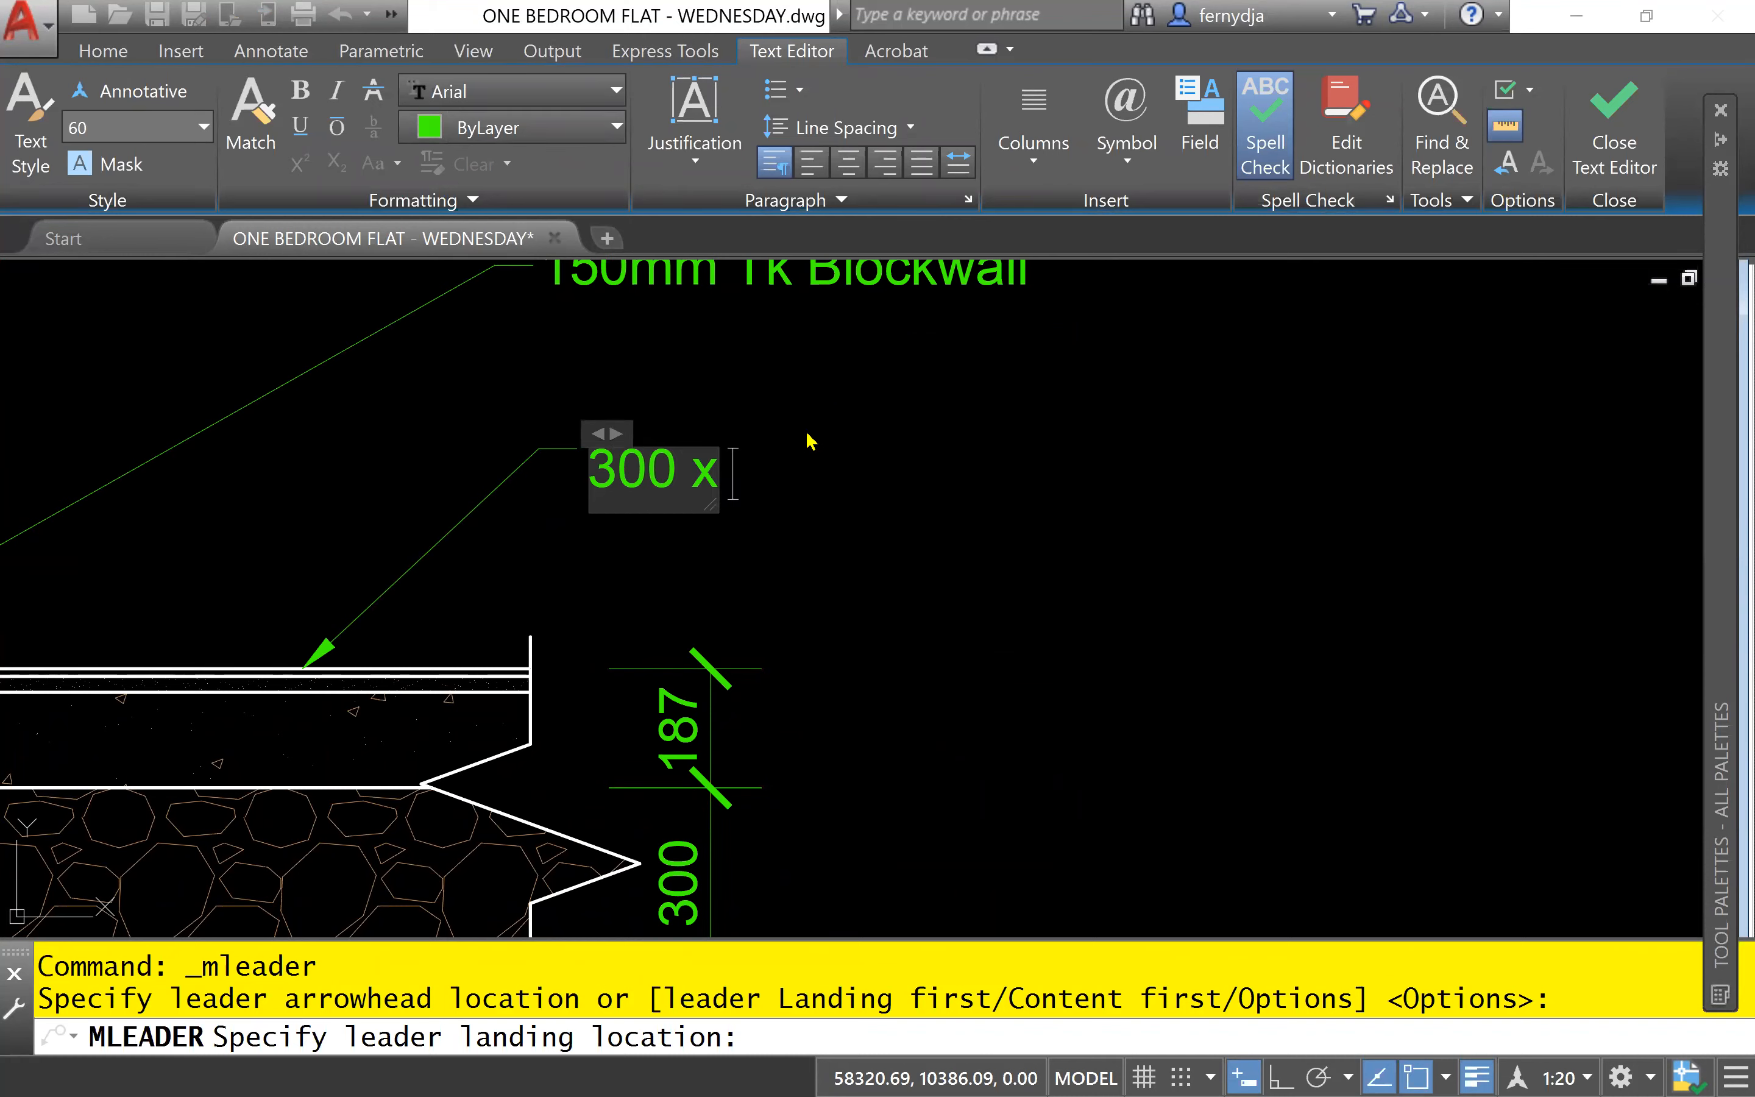
pyautogui.write(' 300')
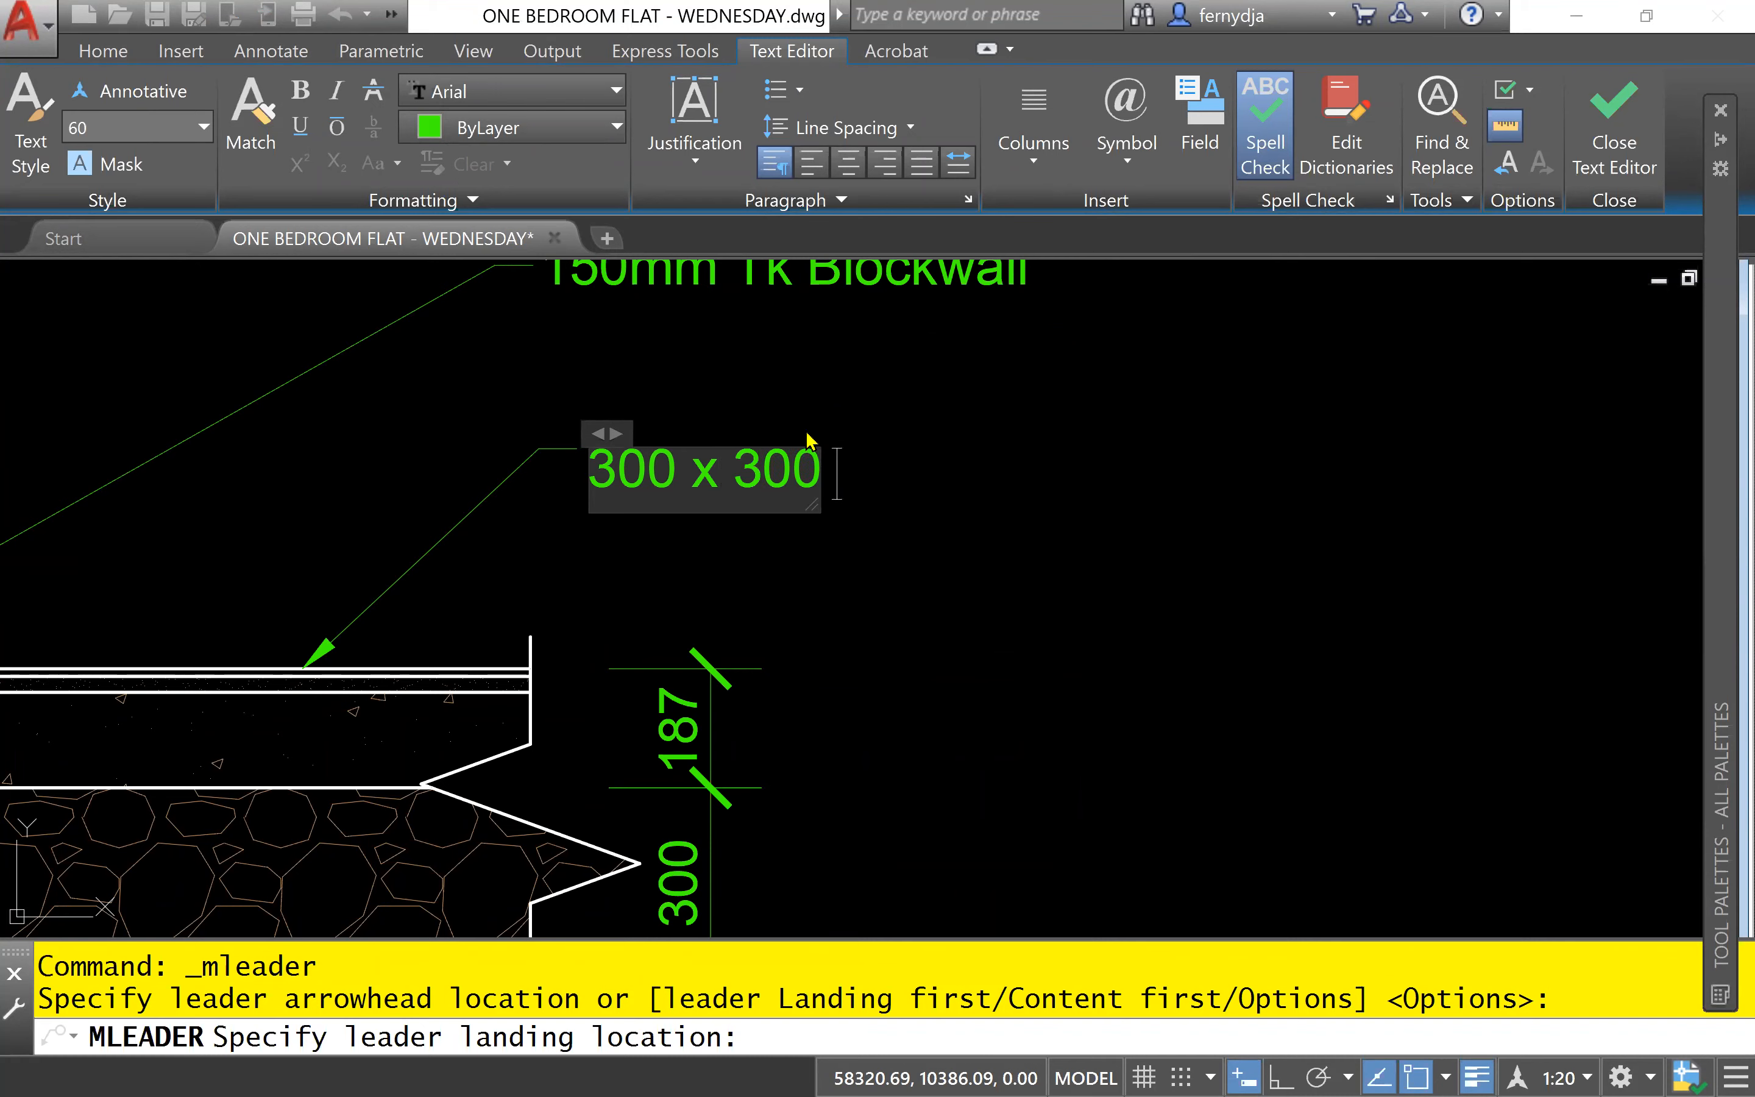
pyautogui.write('Cer')
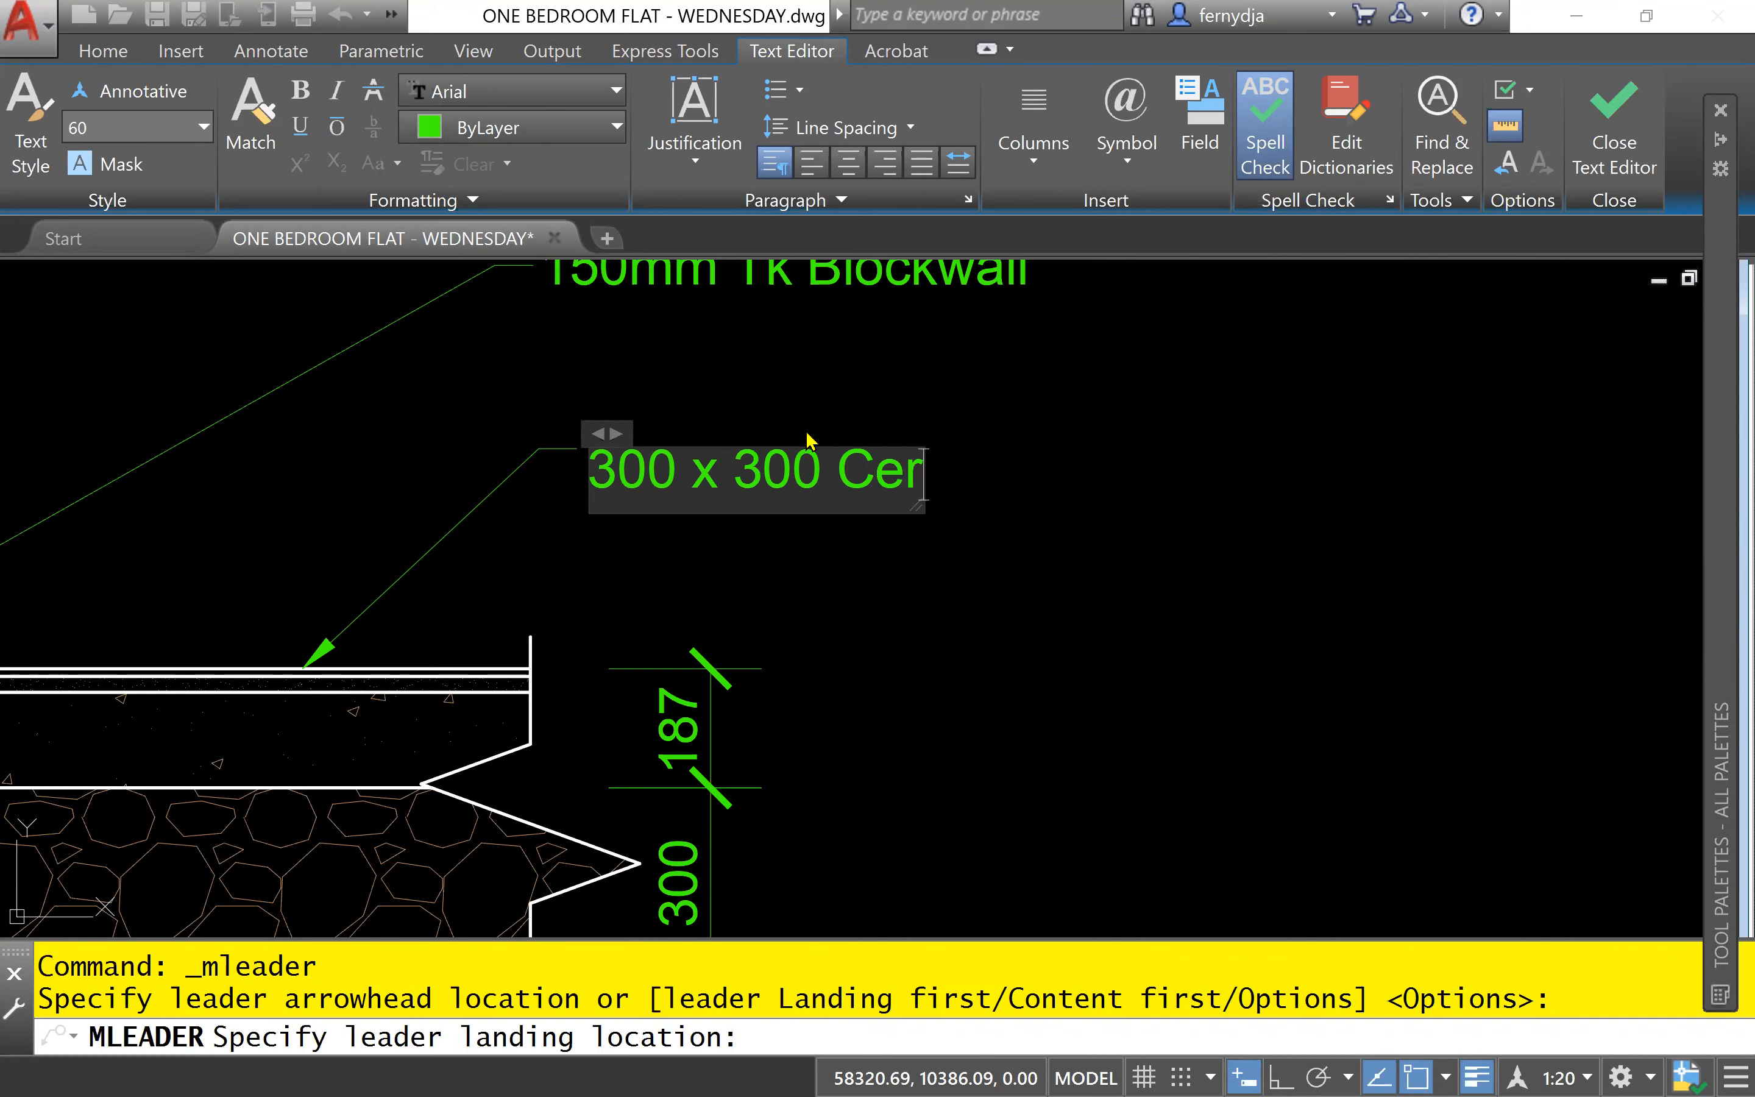
pyautogui.write('amic')
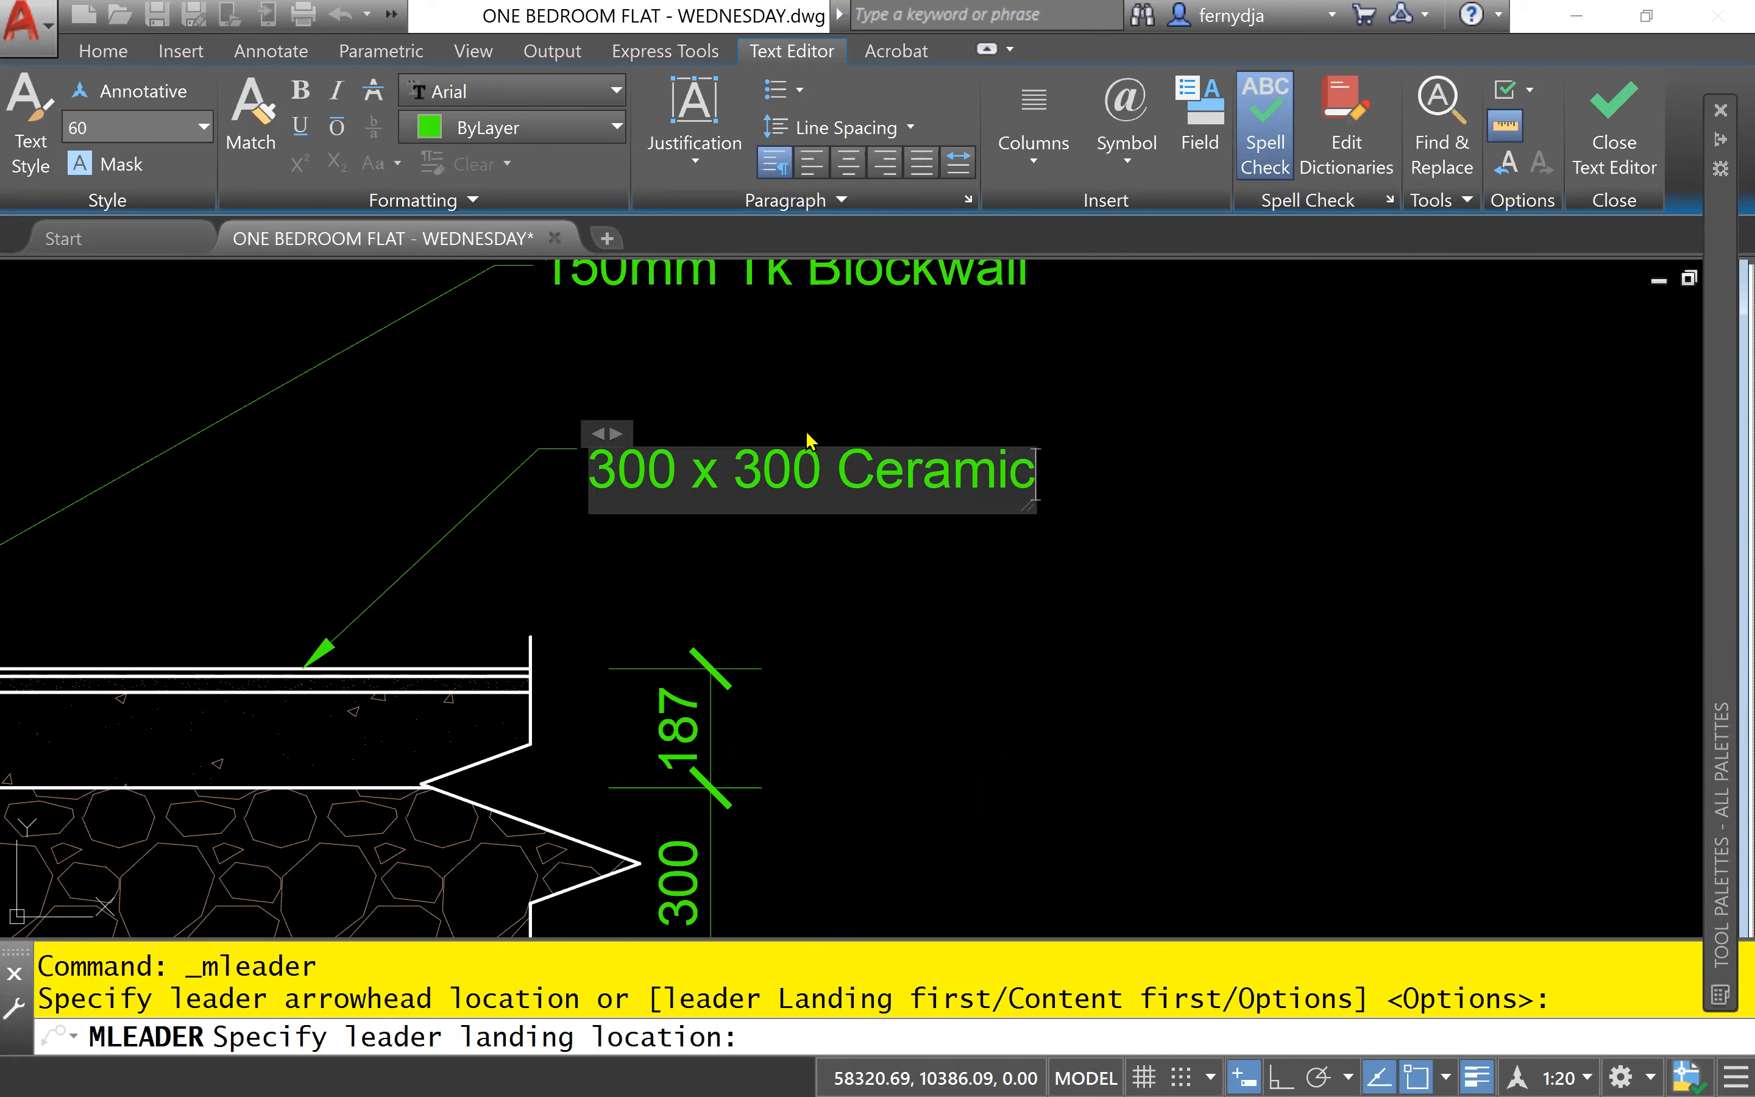
pyautogui.write(' fl')
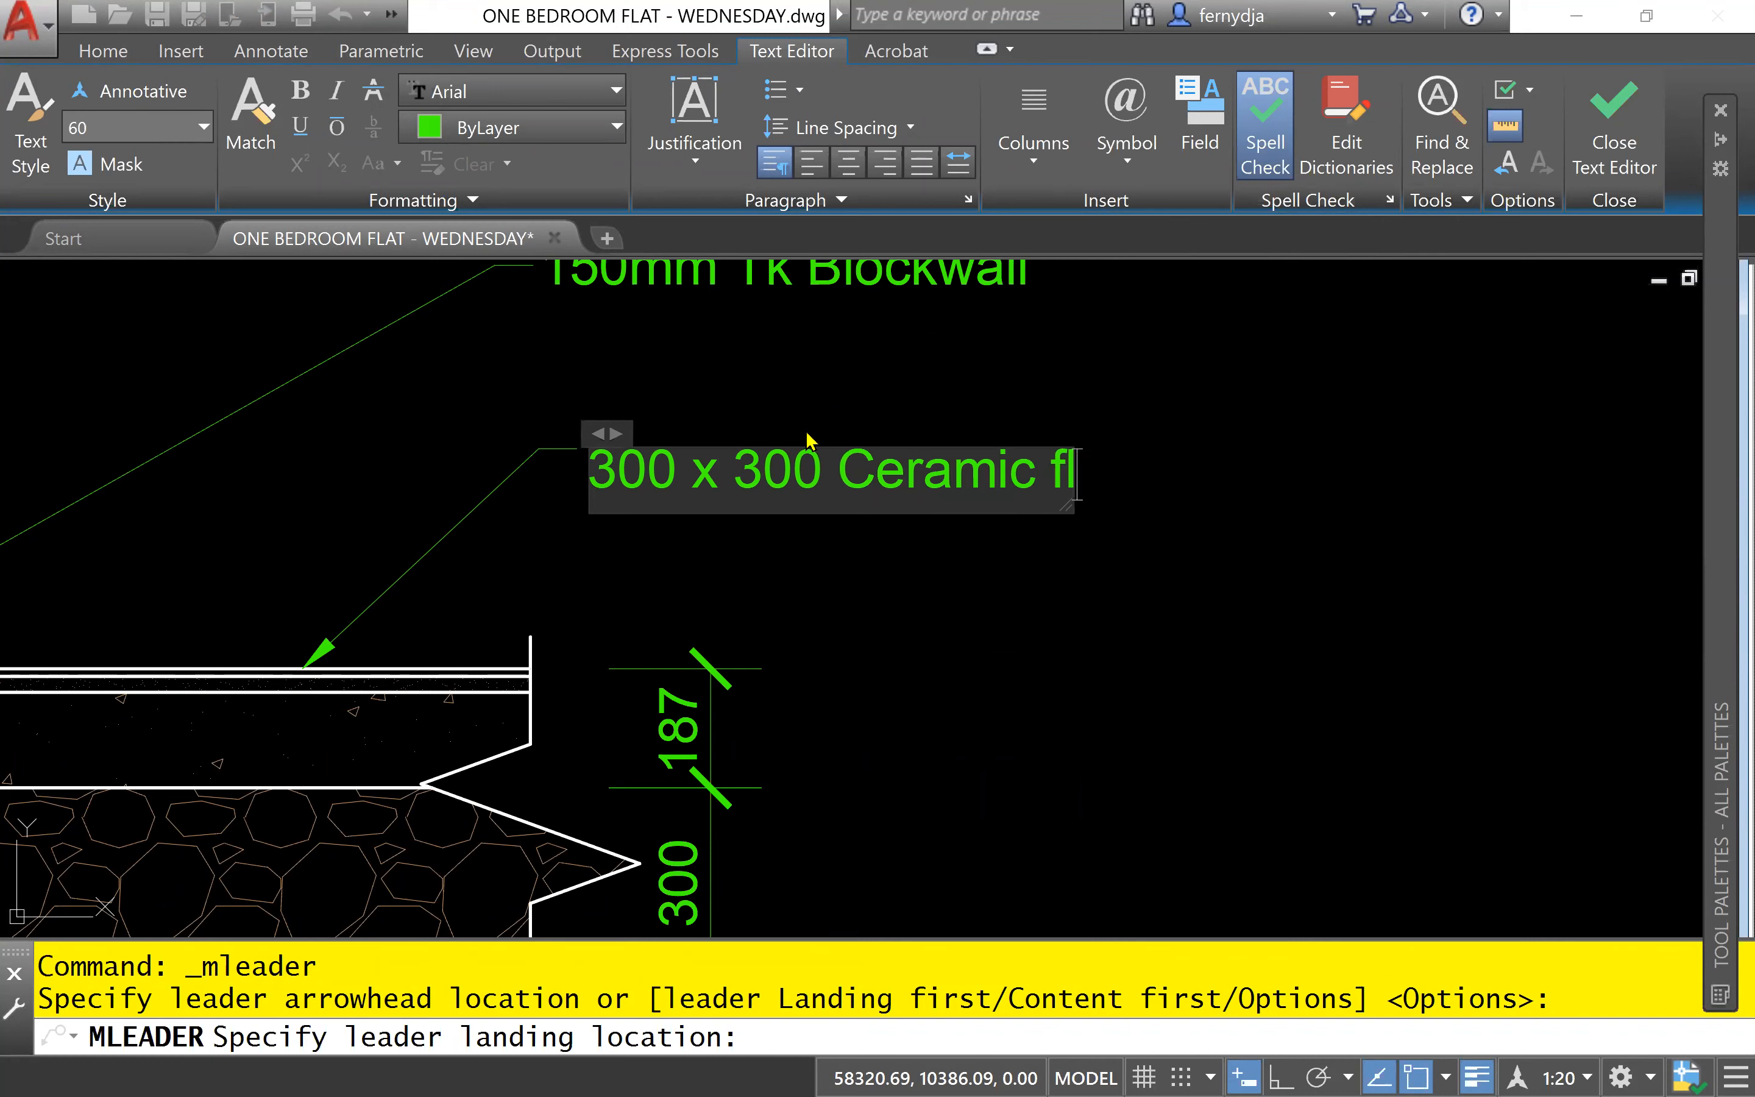
pyautogui.write('oor')
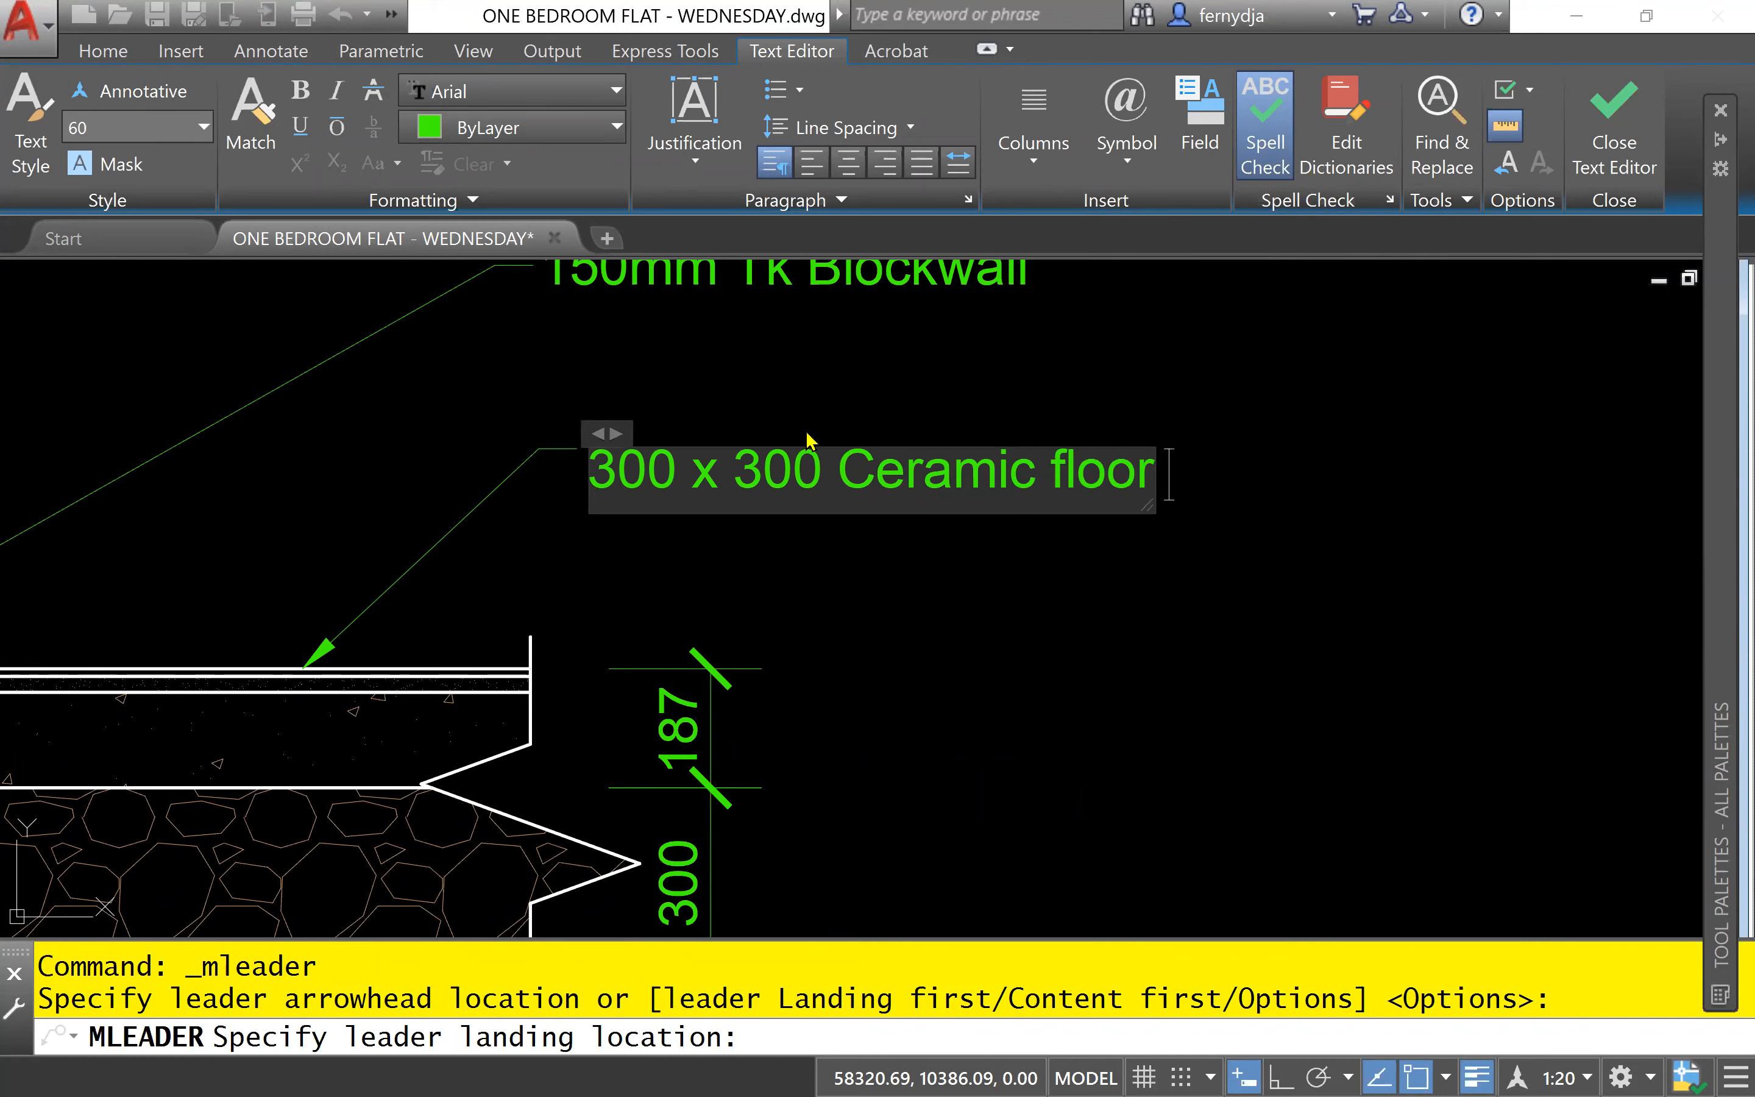
pyautogui.write(' tile')
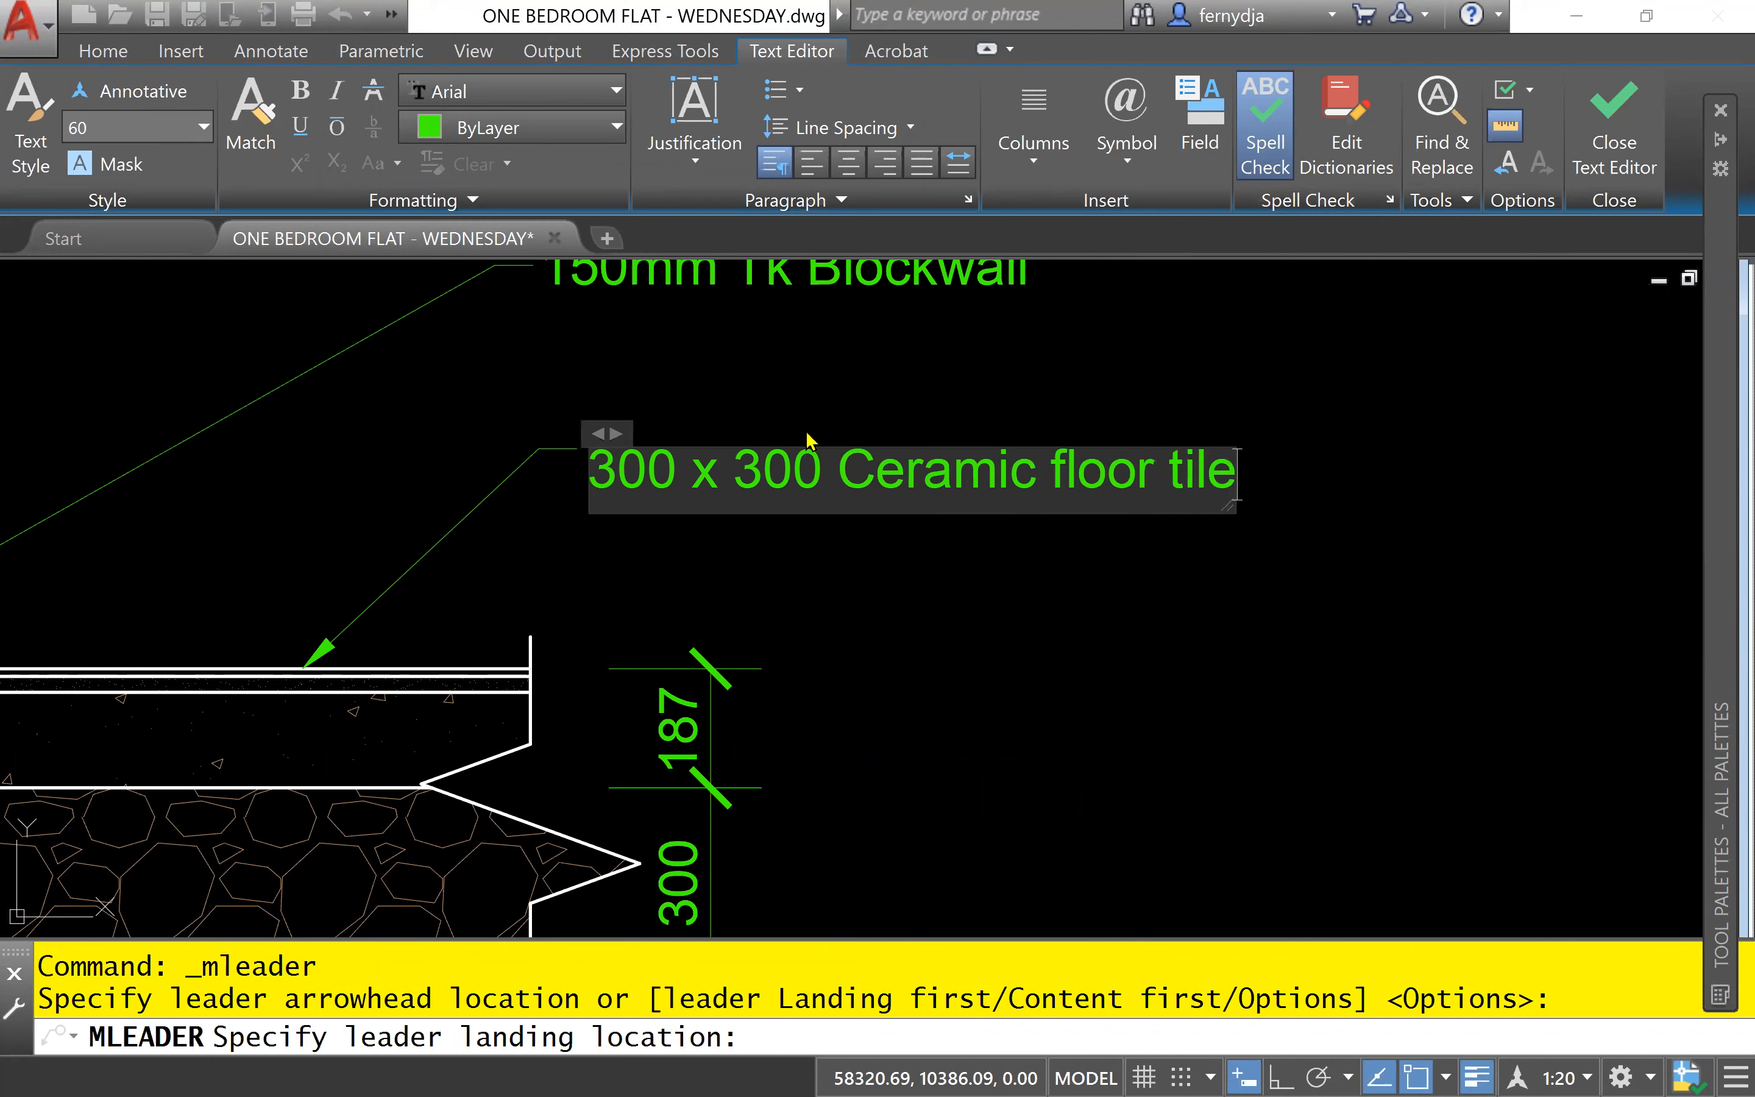
pyautogui.write('s')
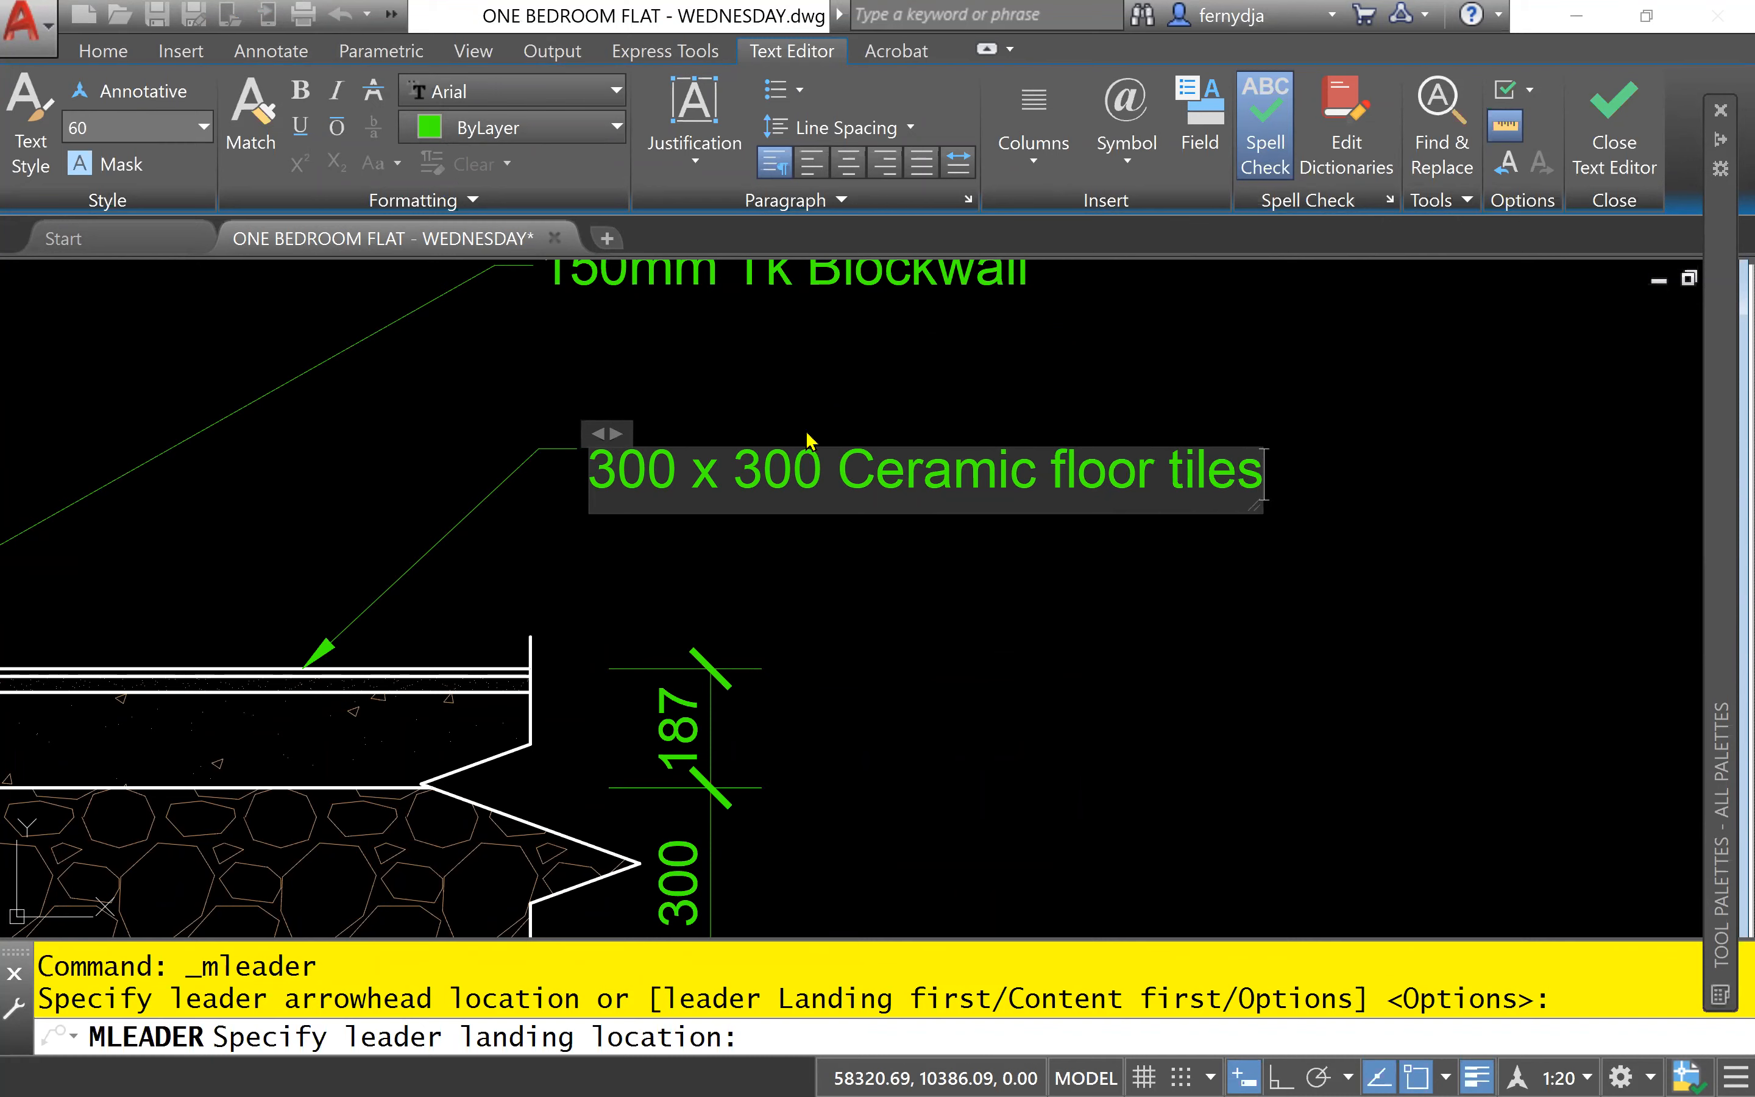
pyautogui.press('Return')
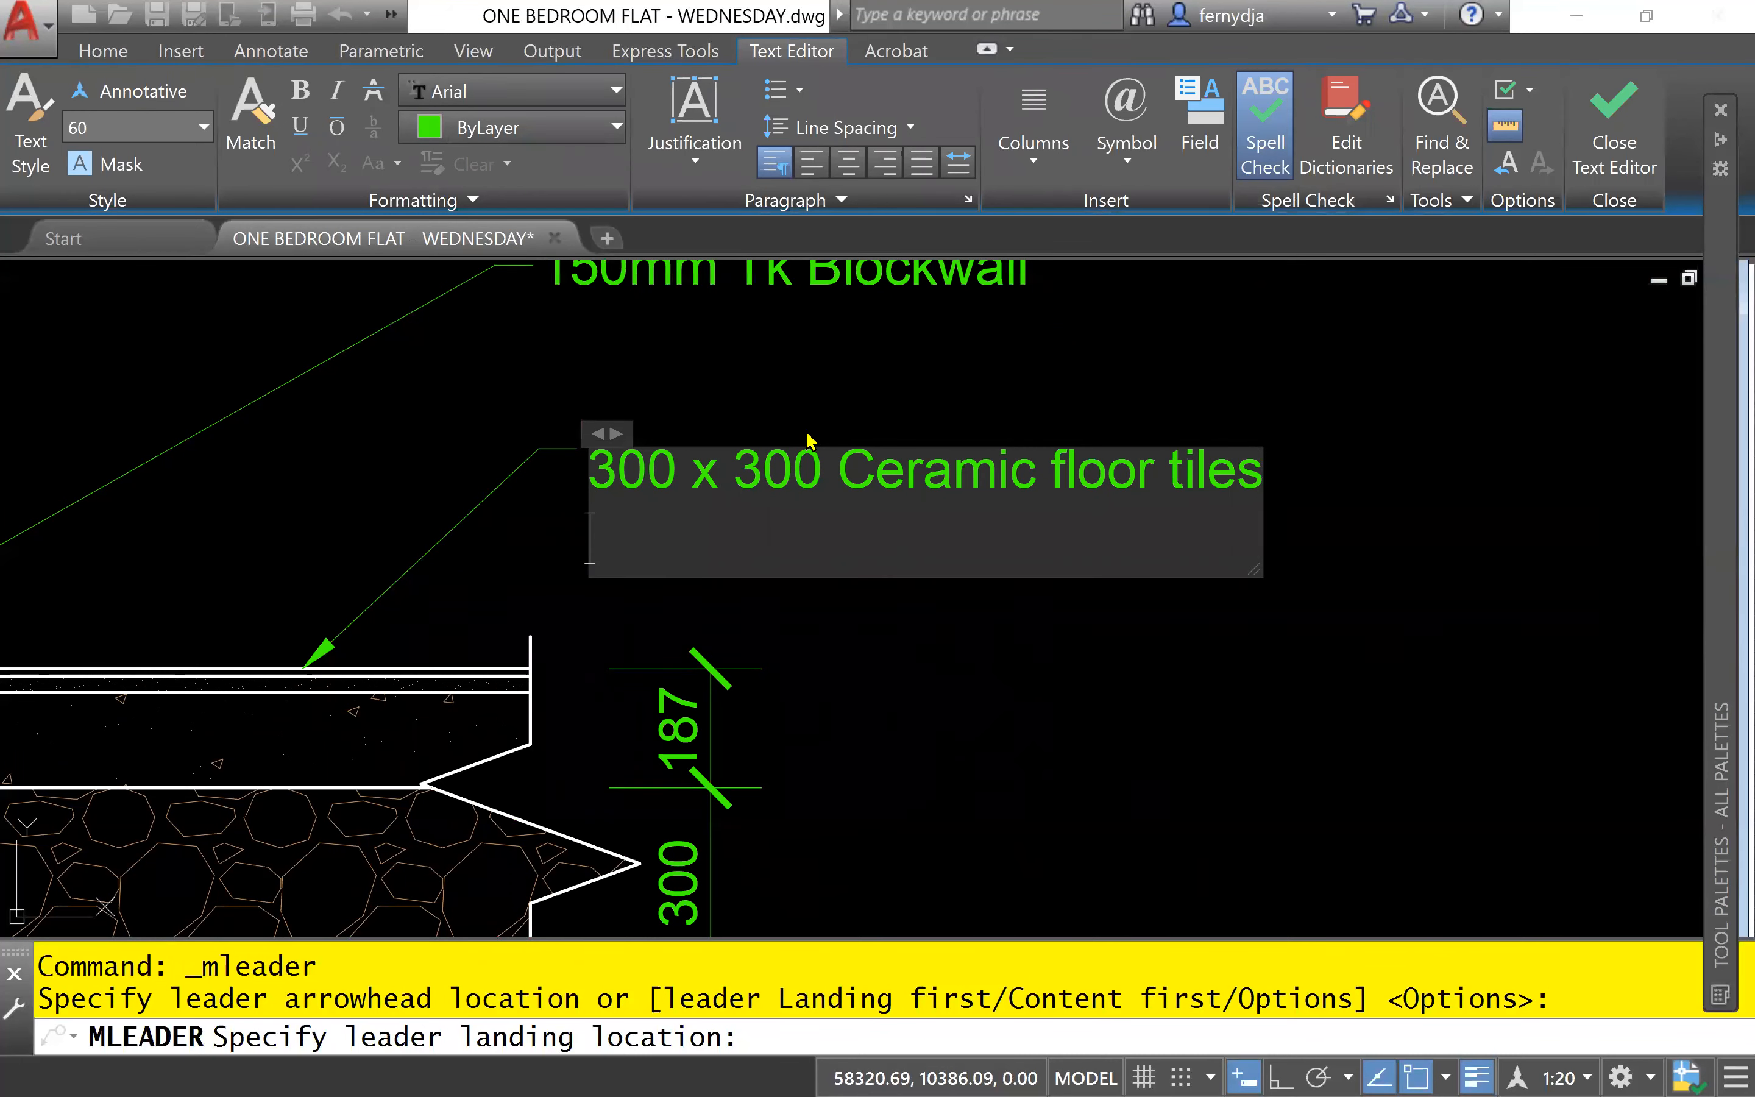
# - Enter "laid on 25mm tk 1:3 mix screed" as the floor tile note's second line and finish the text
pyautogui.write('laid on ')
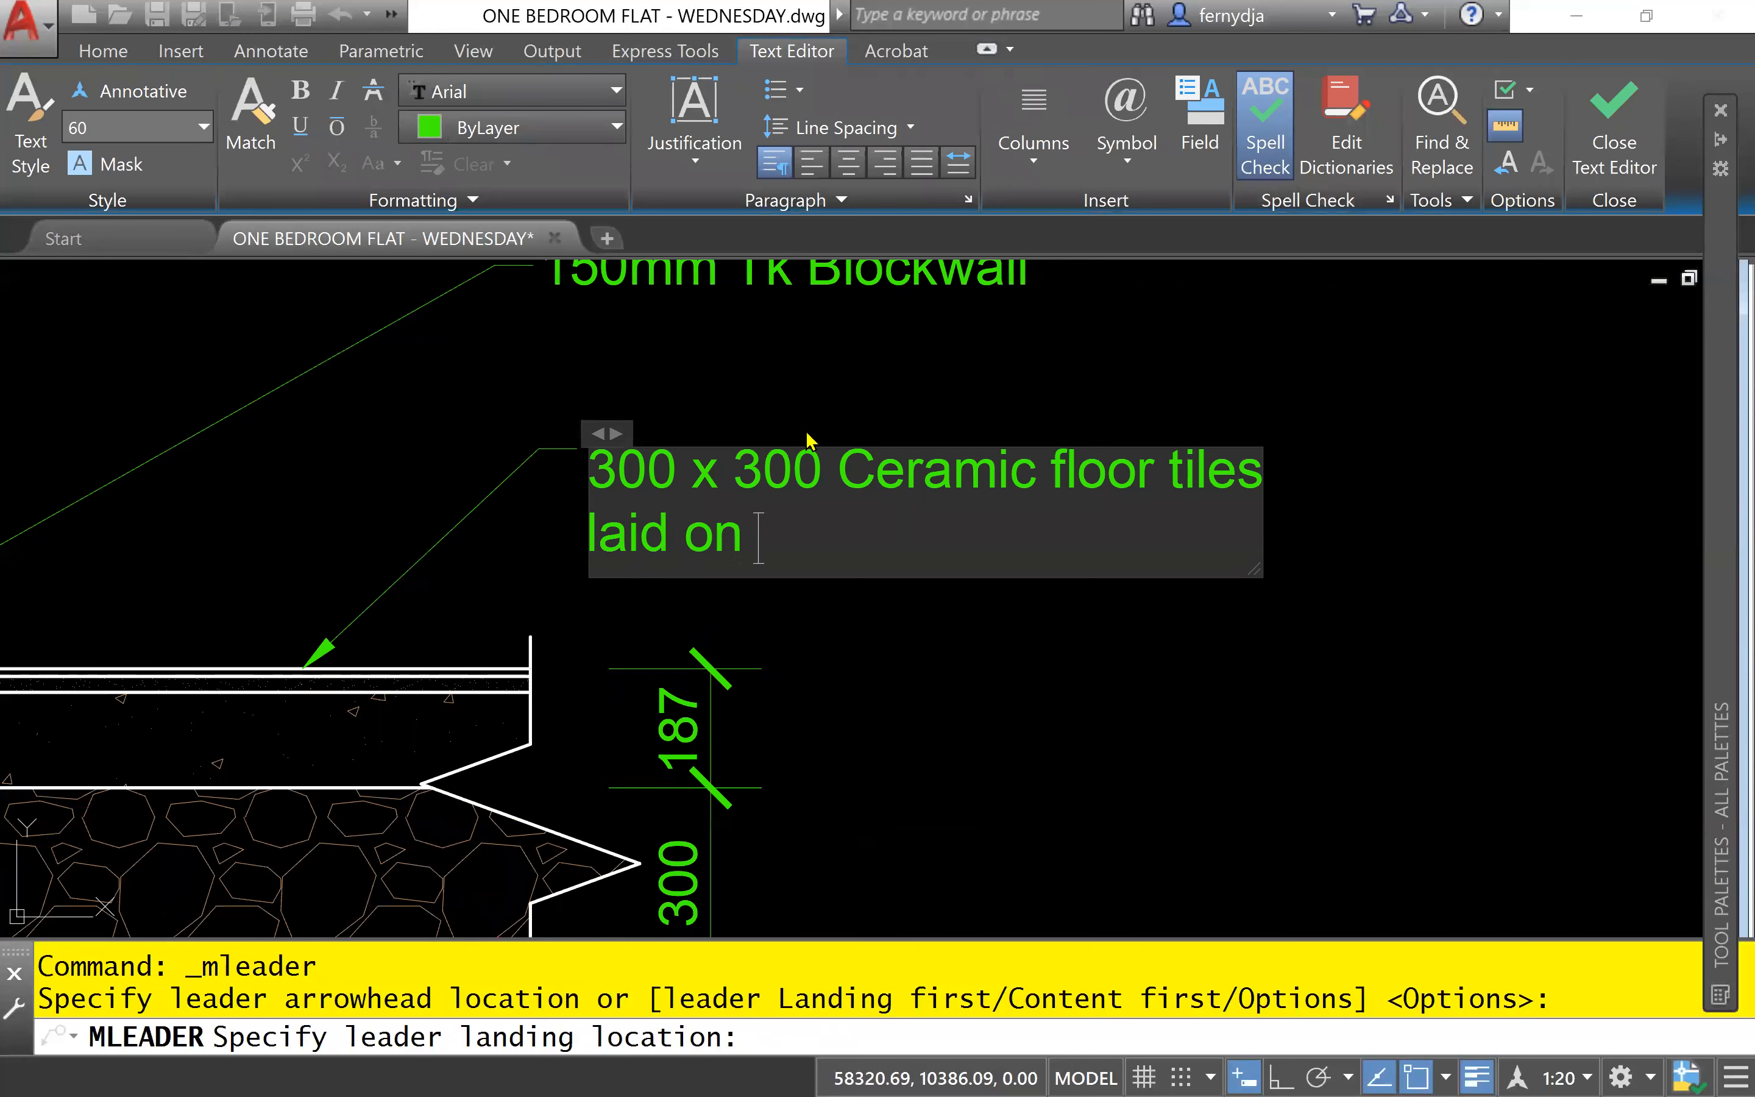
pyautogui.write('25mm t')
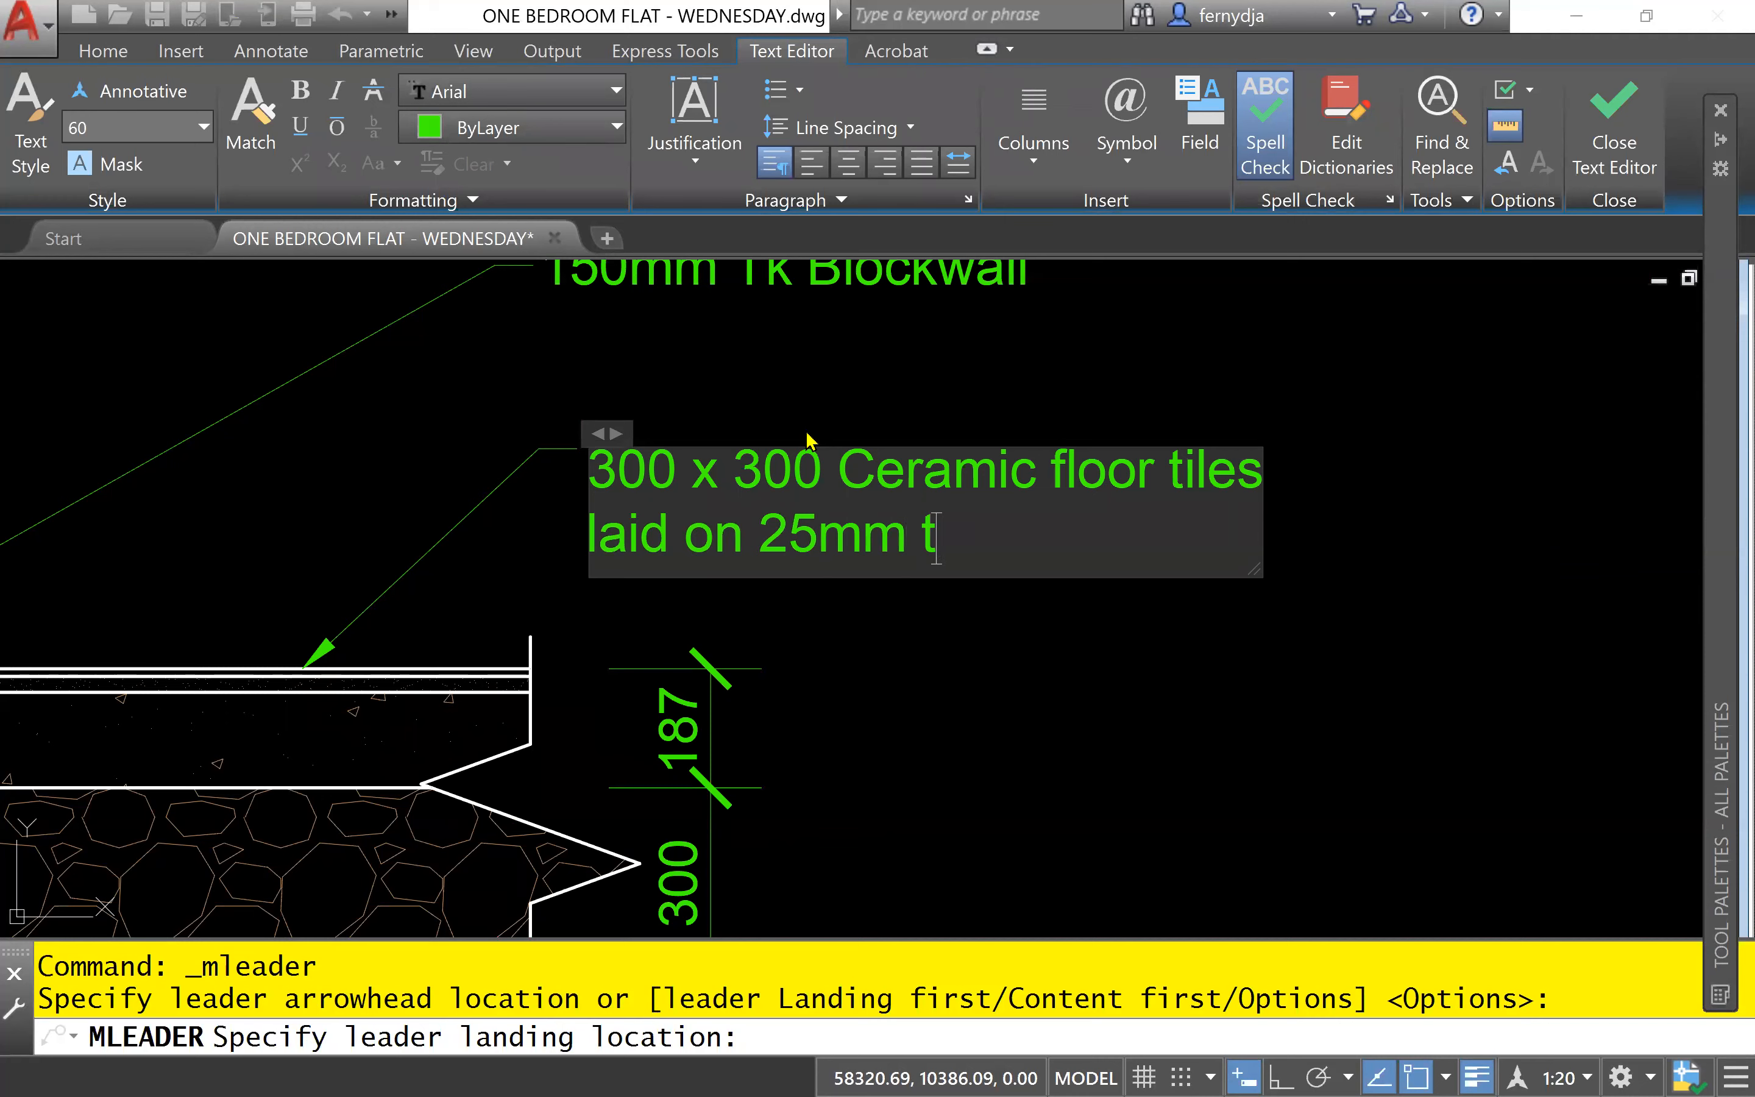
pyautogui.write('k 1:3')
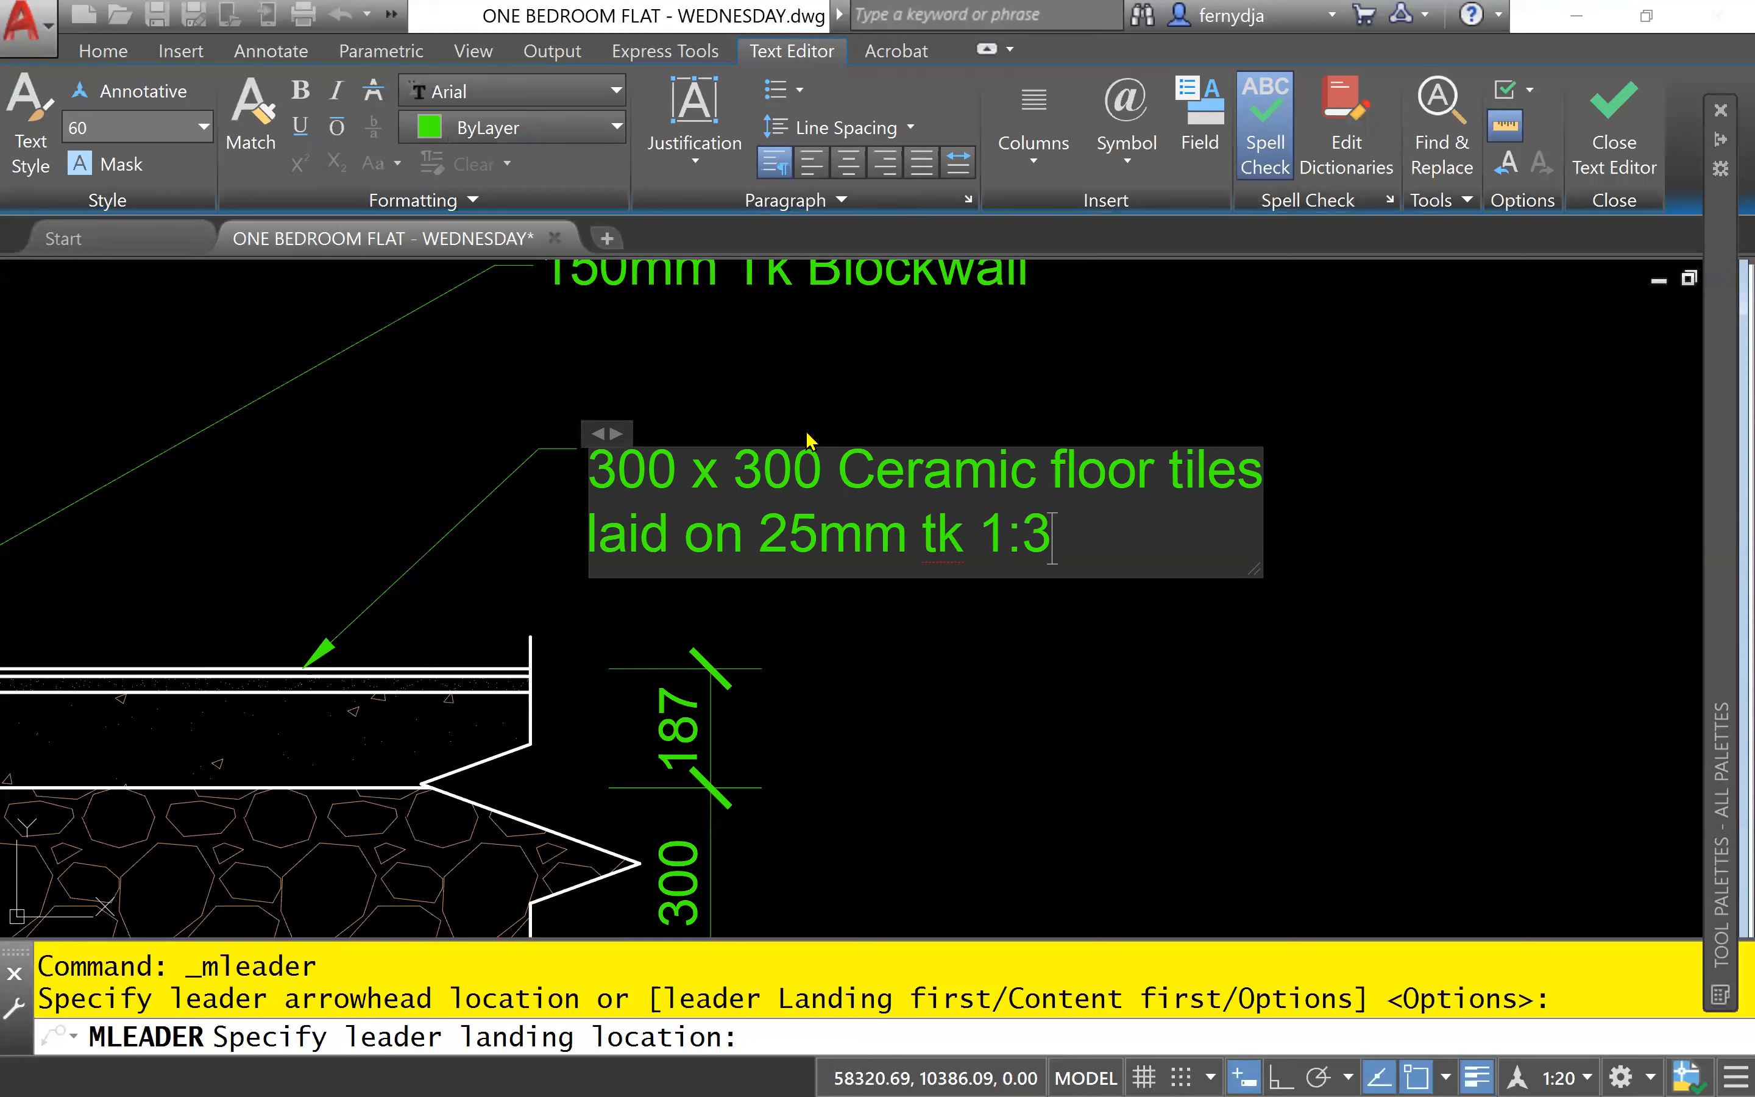
pyautogui.write(' mix scr')
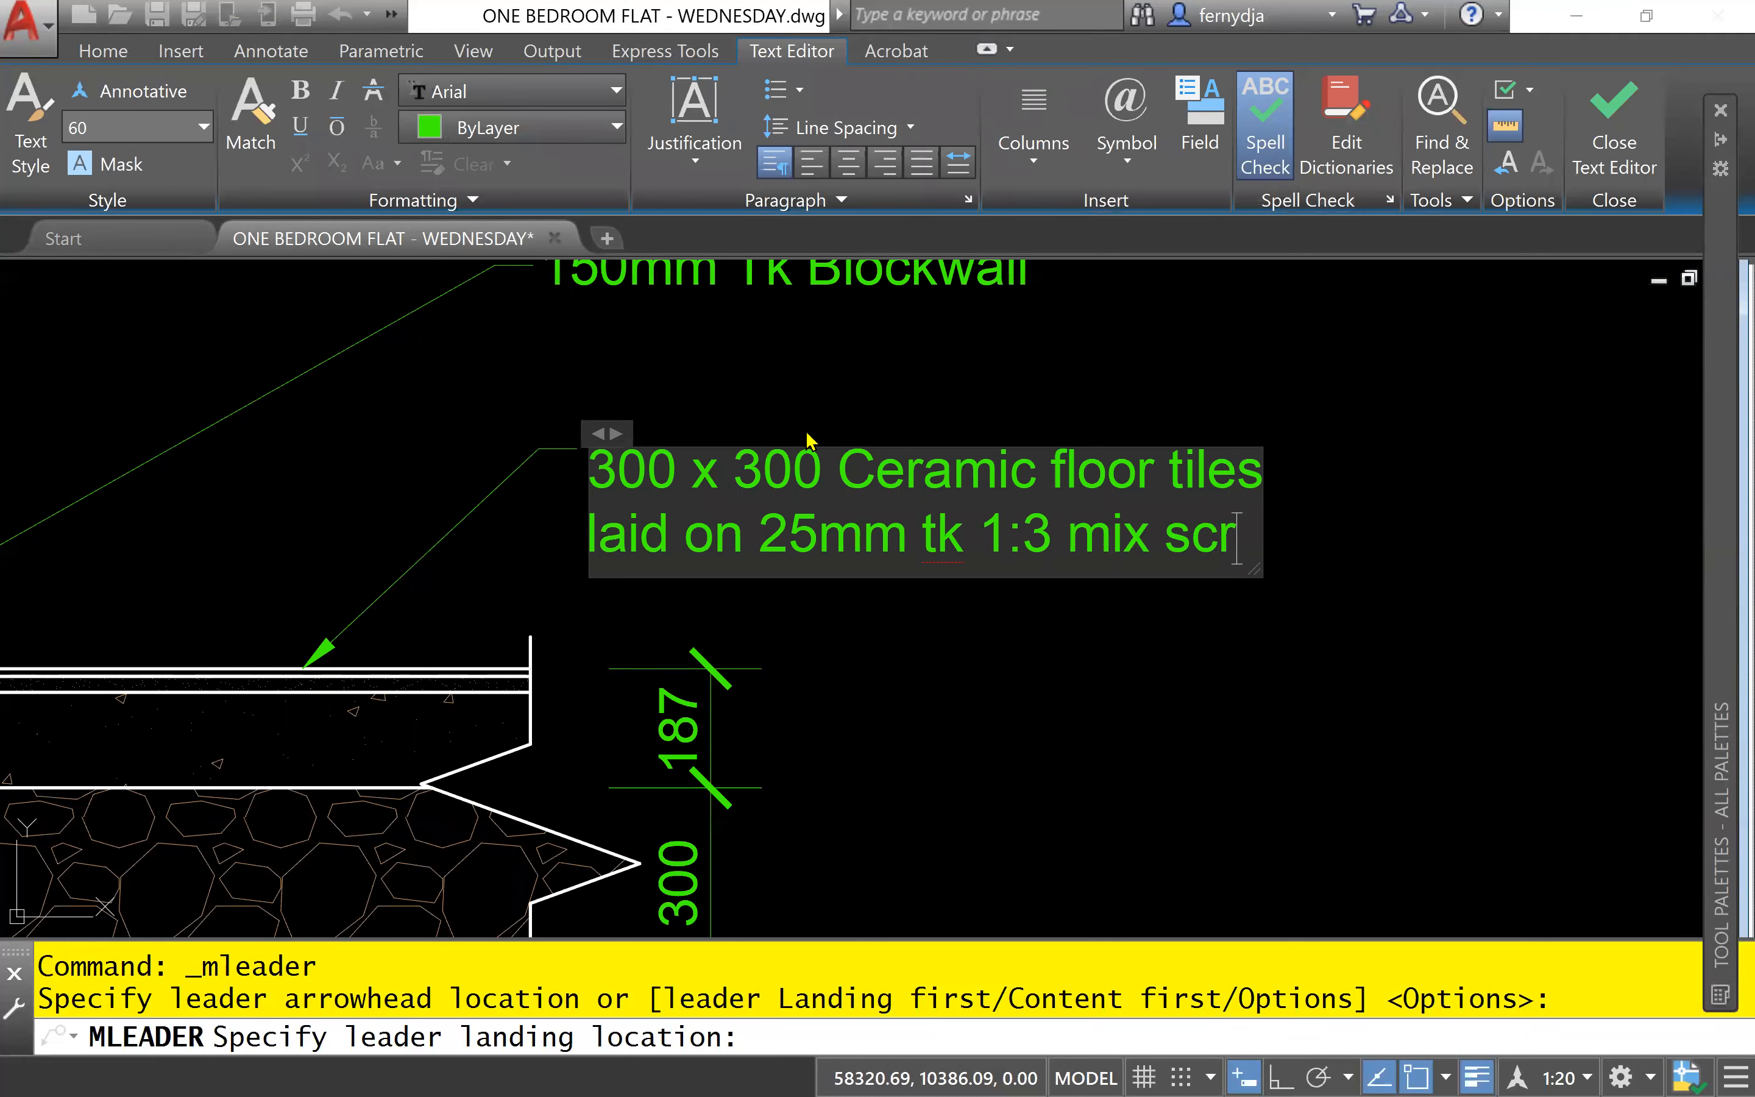
pyautogui.write('eed')
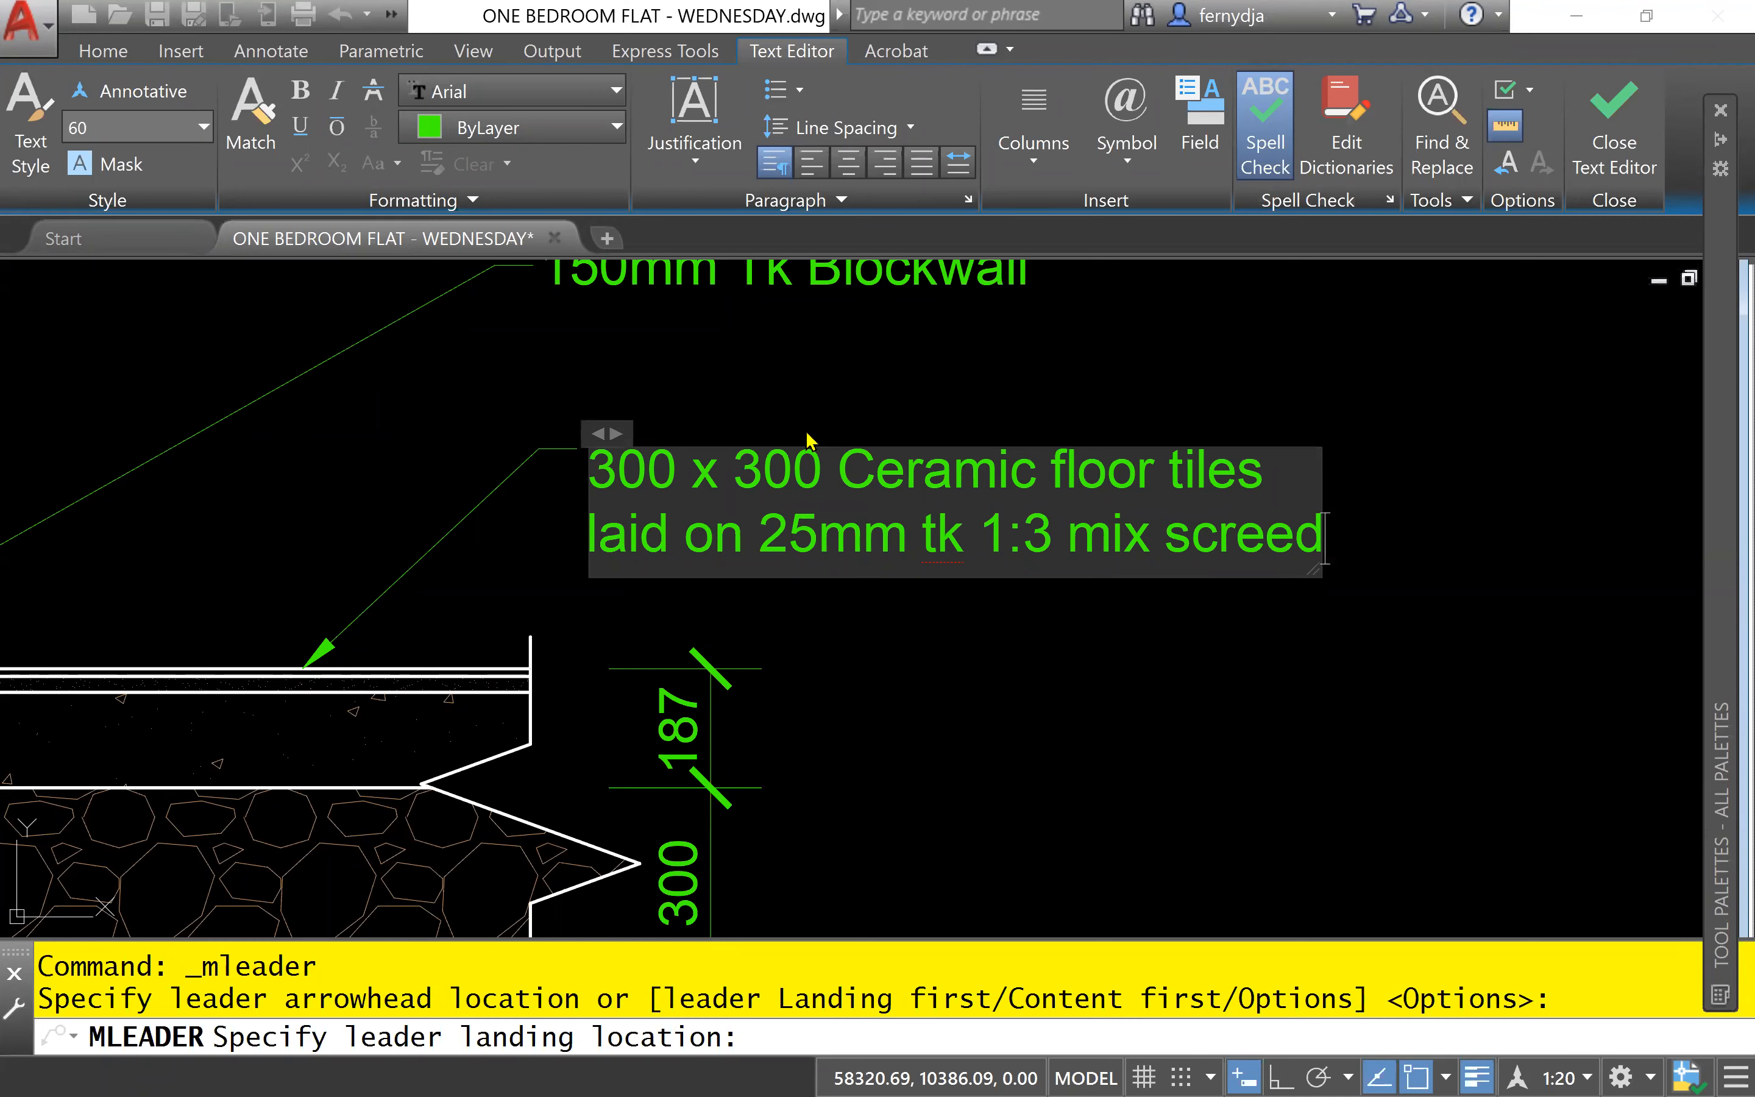
pyautogui.click(1125, 627)
# - Copy the "150mm Tk Blockwall" multileader from its landing end to just beyond the 187 dimension, below the floor tile note
pyautogui.scroll(-3, 1124, 628)
pyautogui.moveTo(885, 656)
pyautogui.mouseDown(button='middle')
pyautogui.moveTo(1114, 637)
pyautogui.moveTo(919, 506)
pyautogui.mouseUp(button='middle')
pyautogui.scroll(2, 757, 522)
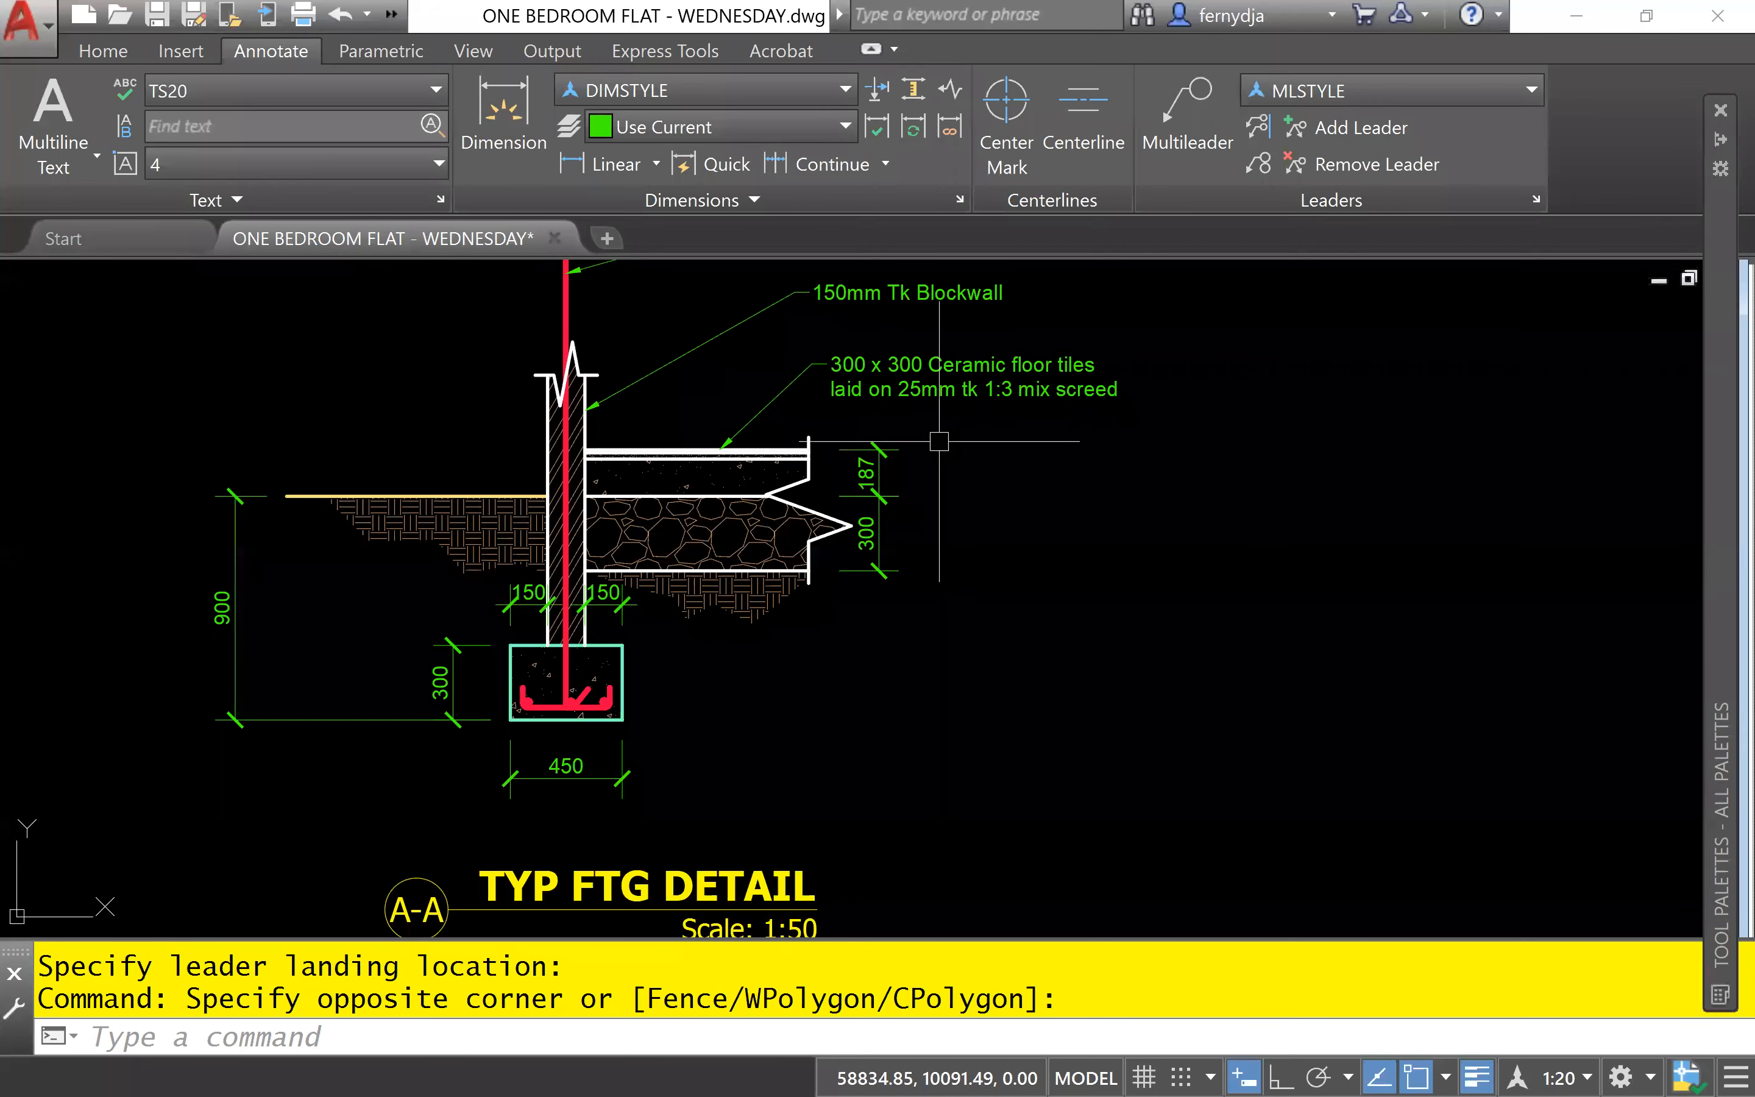
pyautogui.scroll(-3, 882, 488)
pyautogui.click(882, 488)
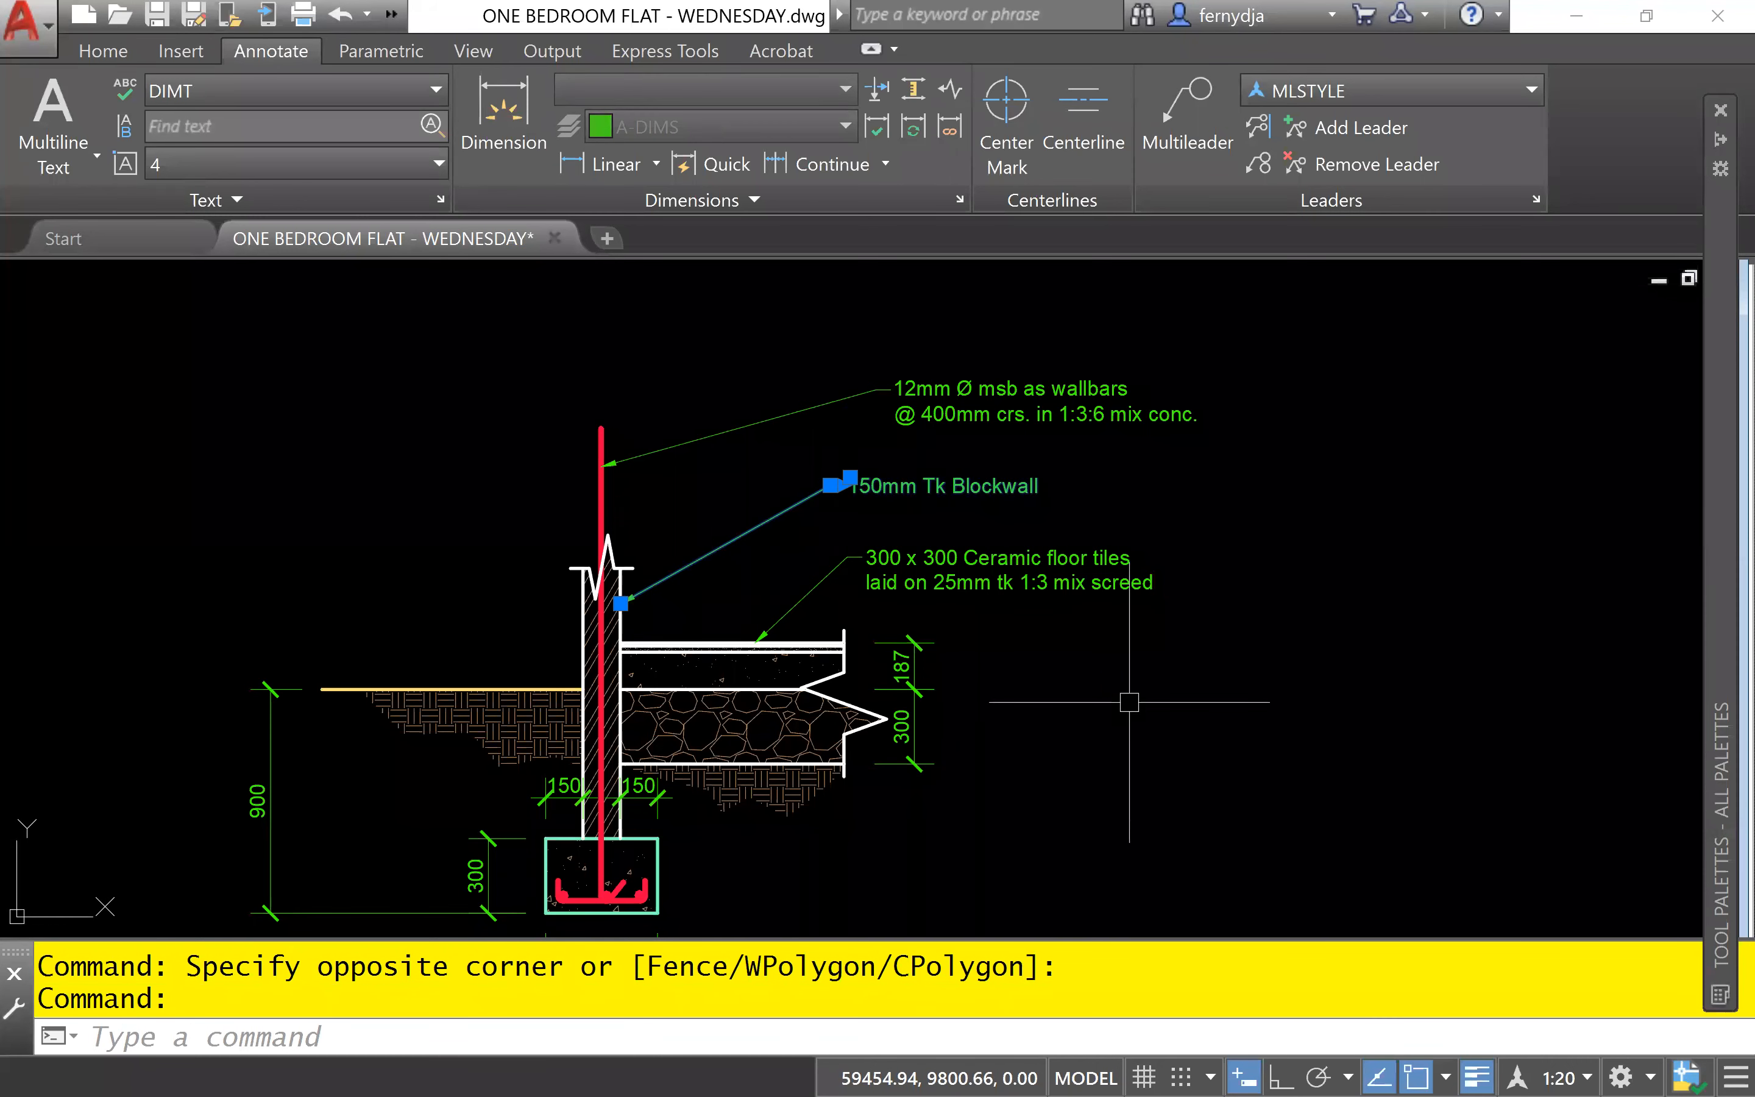
pyautogui.scroll(2, 925, 508)
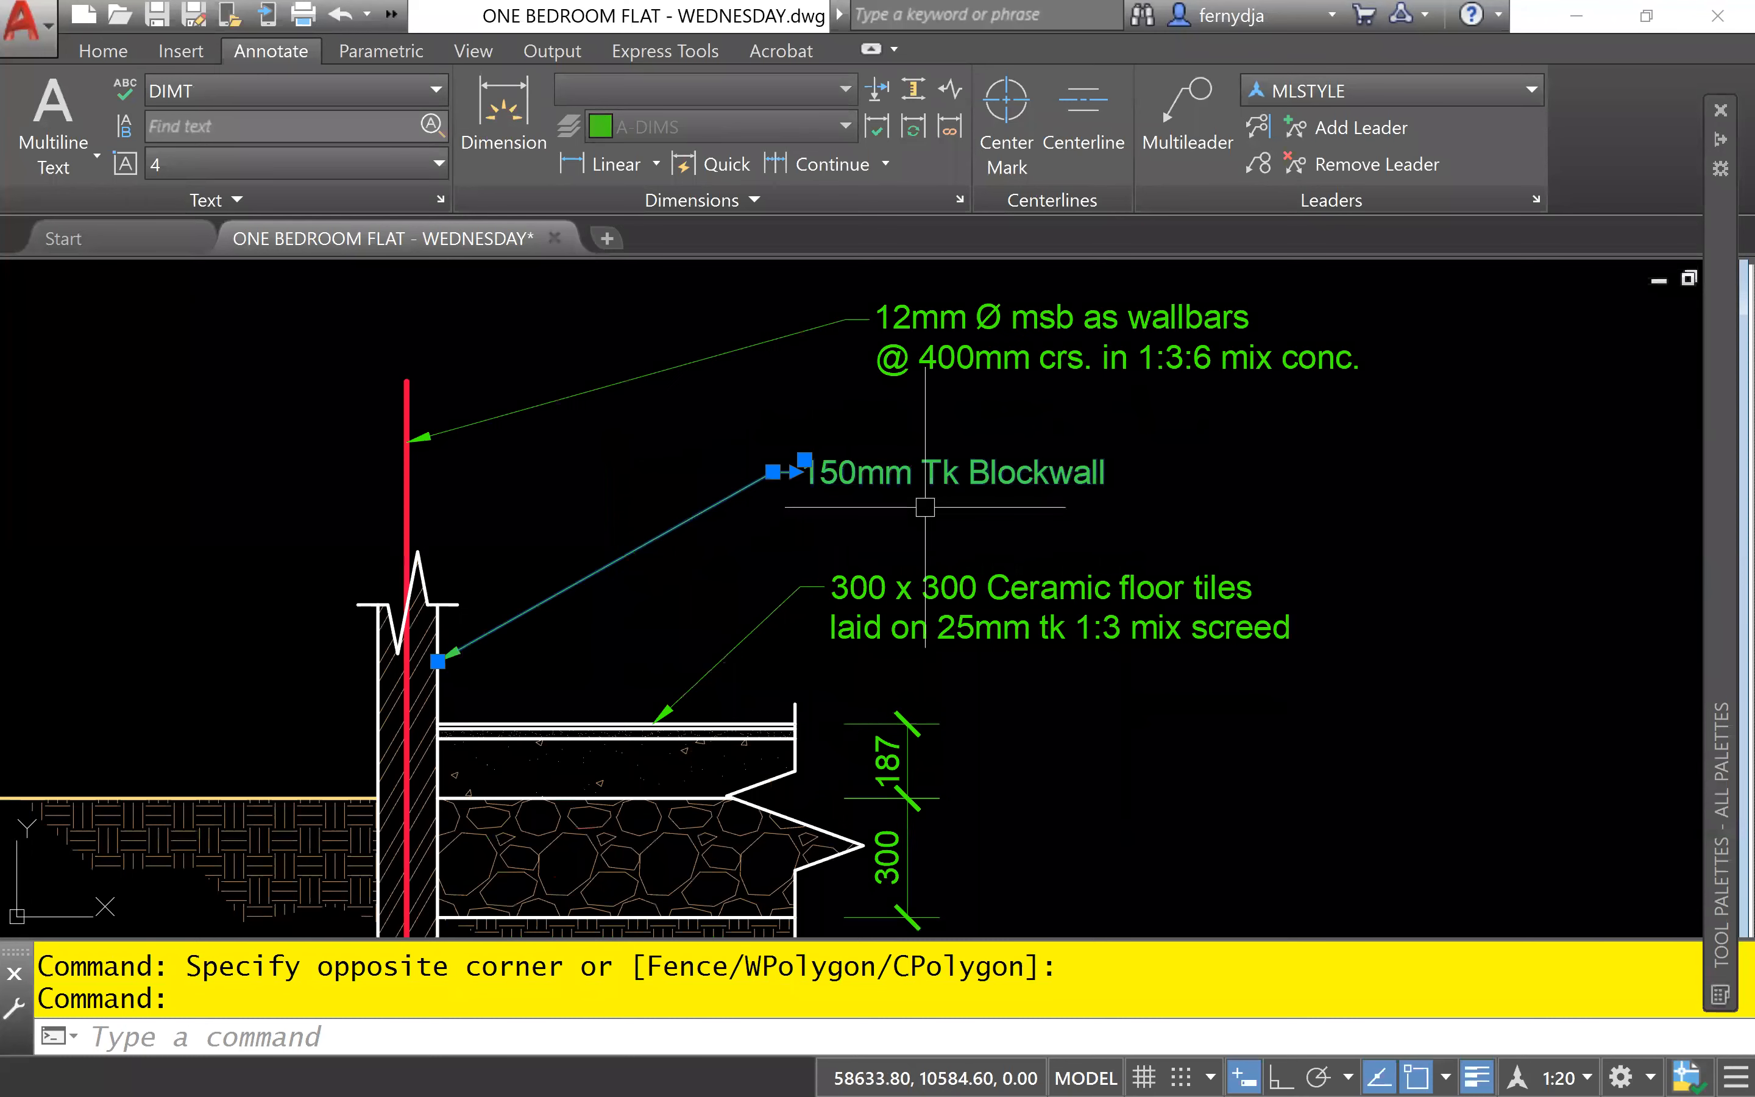
pyautogui.write('CO')
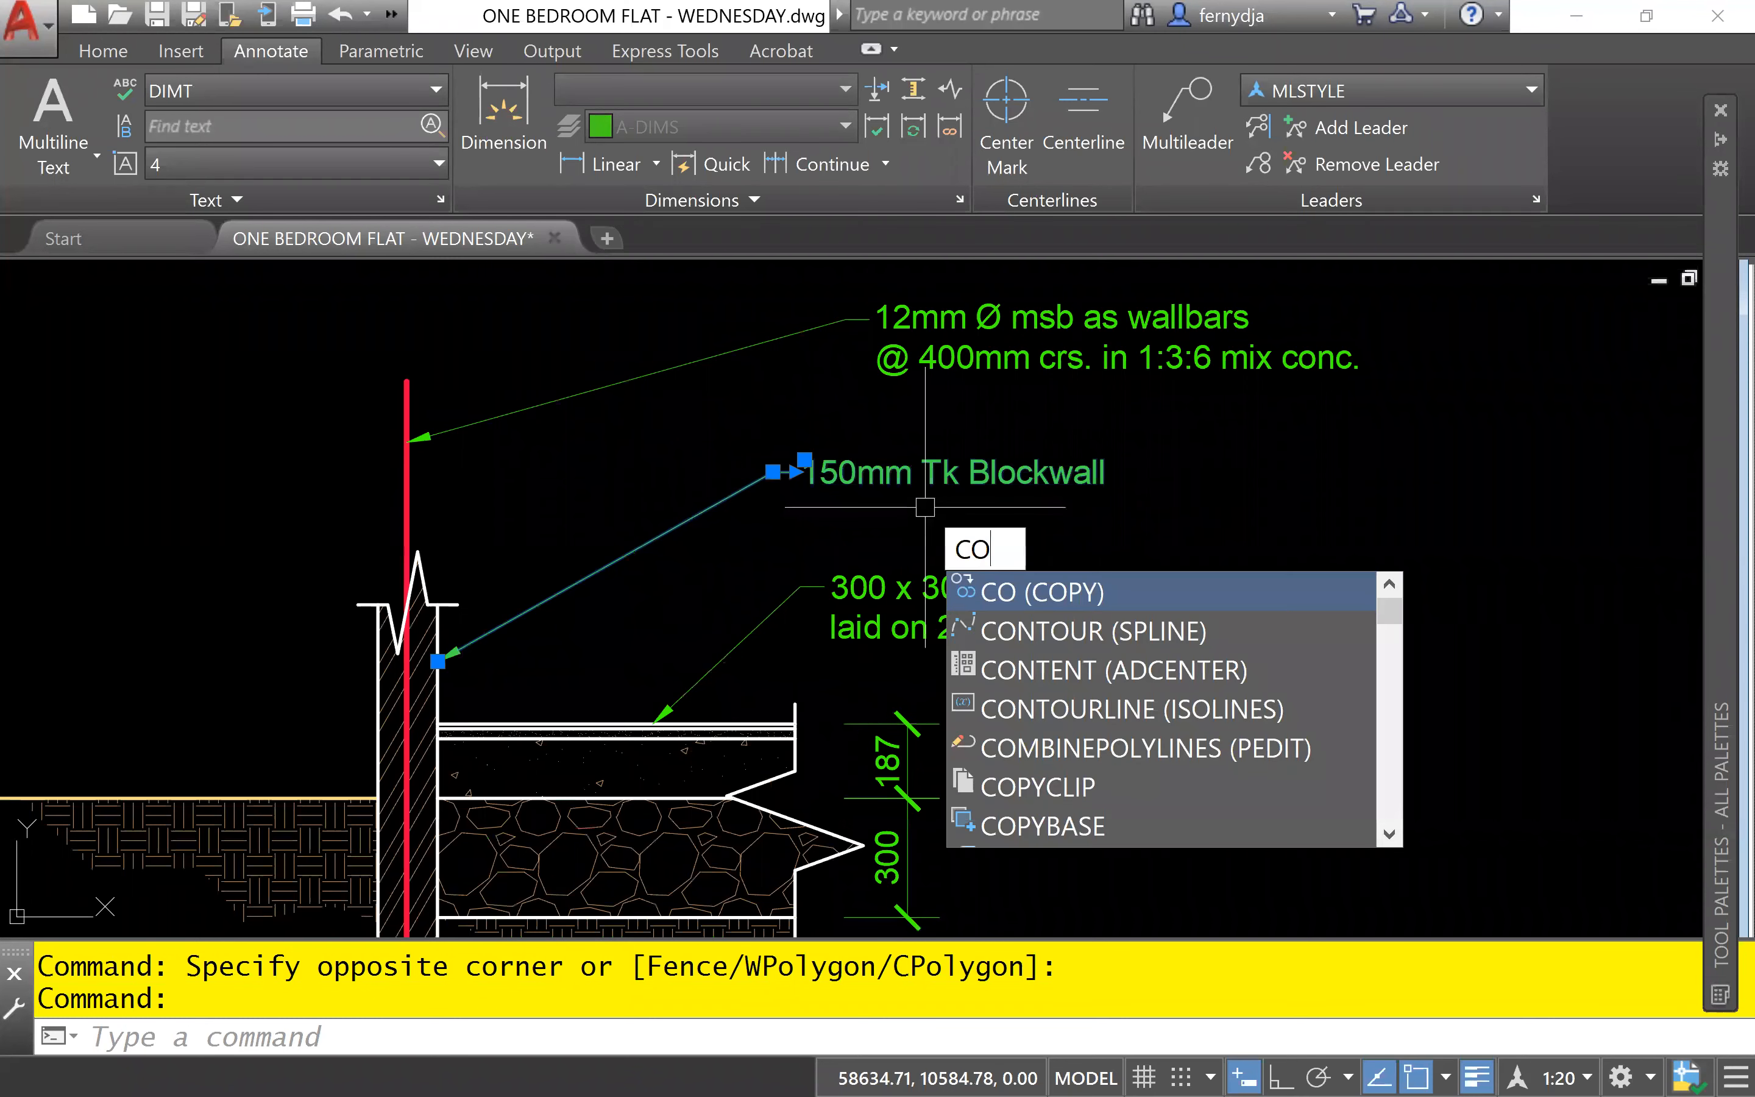
pyautogui.press('Return')
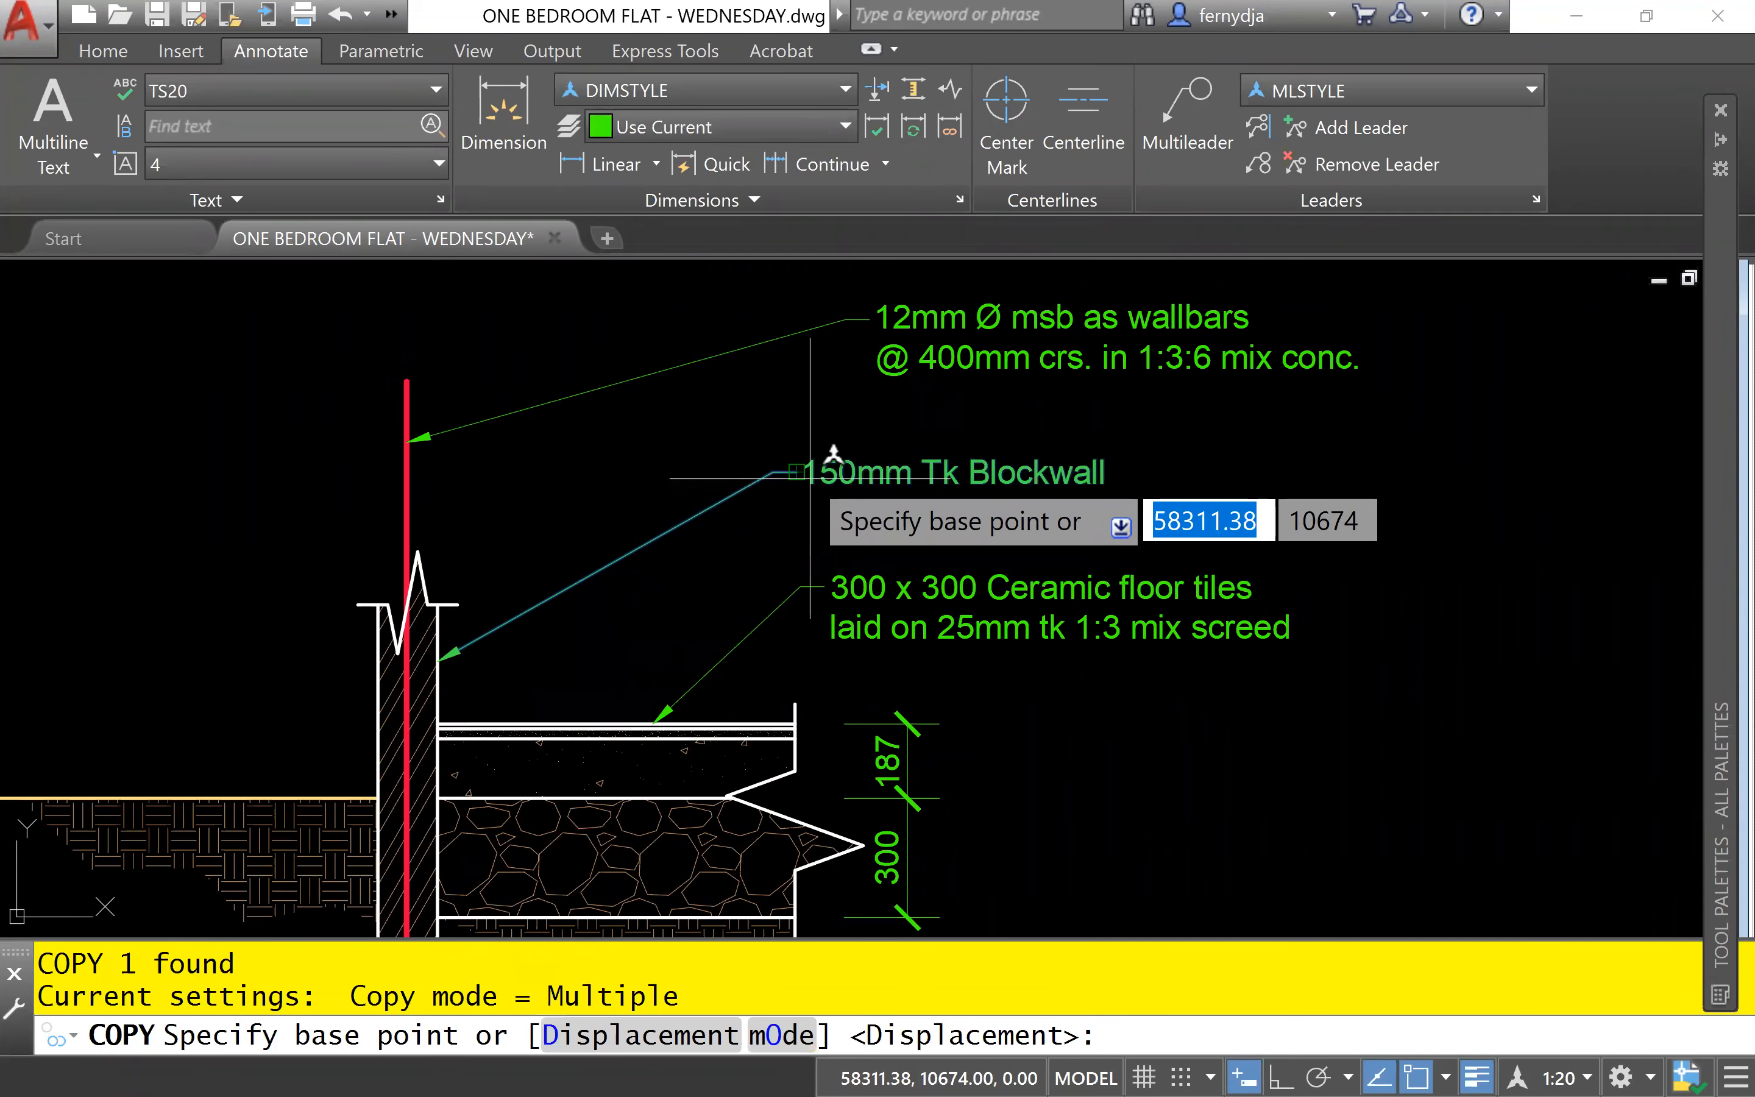
pyautogui.click(830, 458)
pyautogui.scroll(2, 1023, 729)
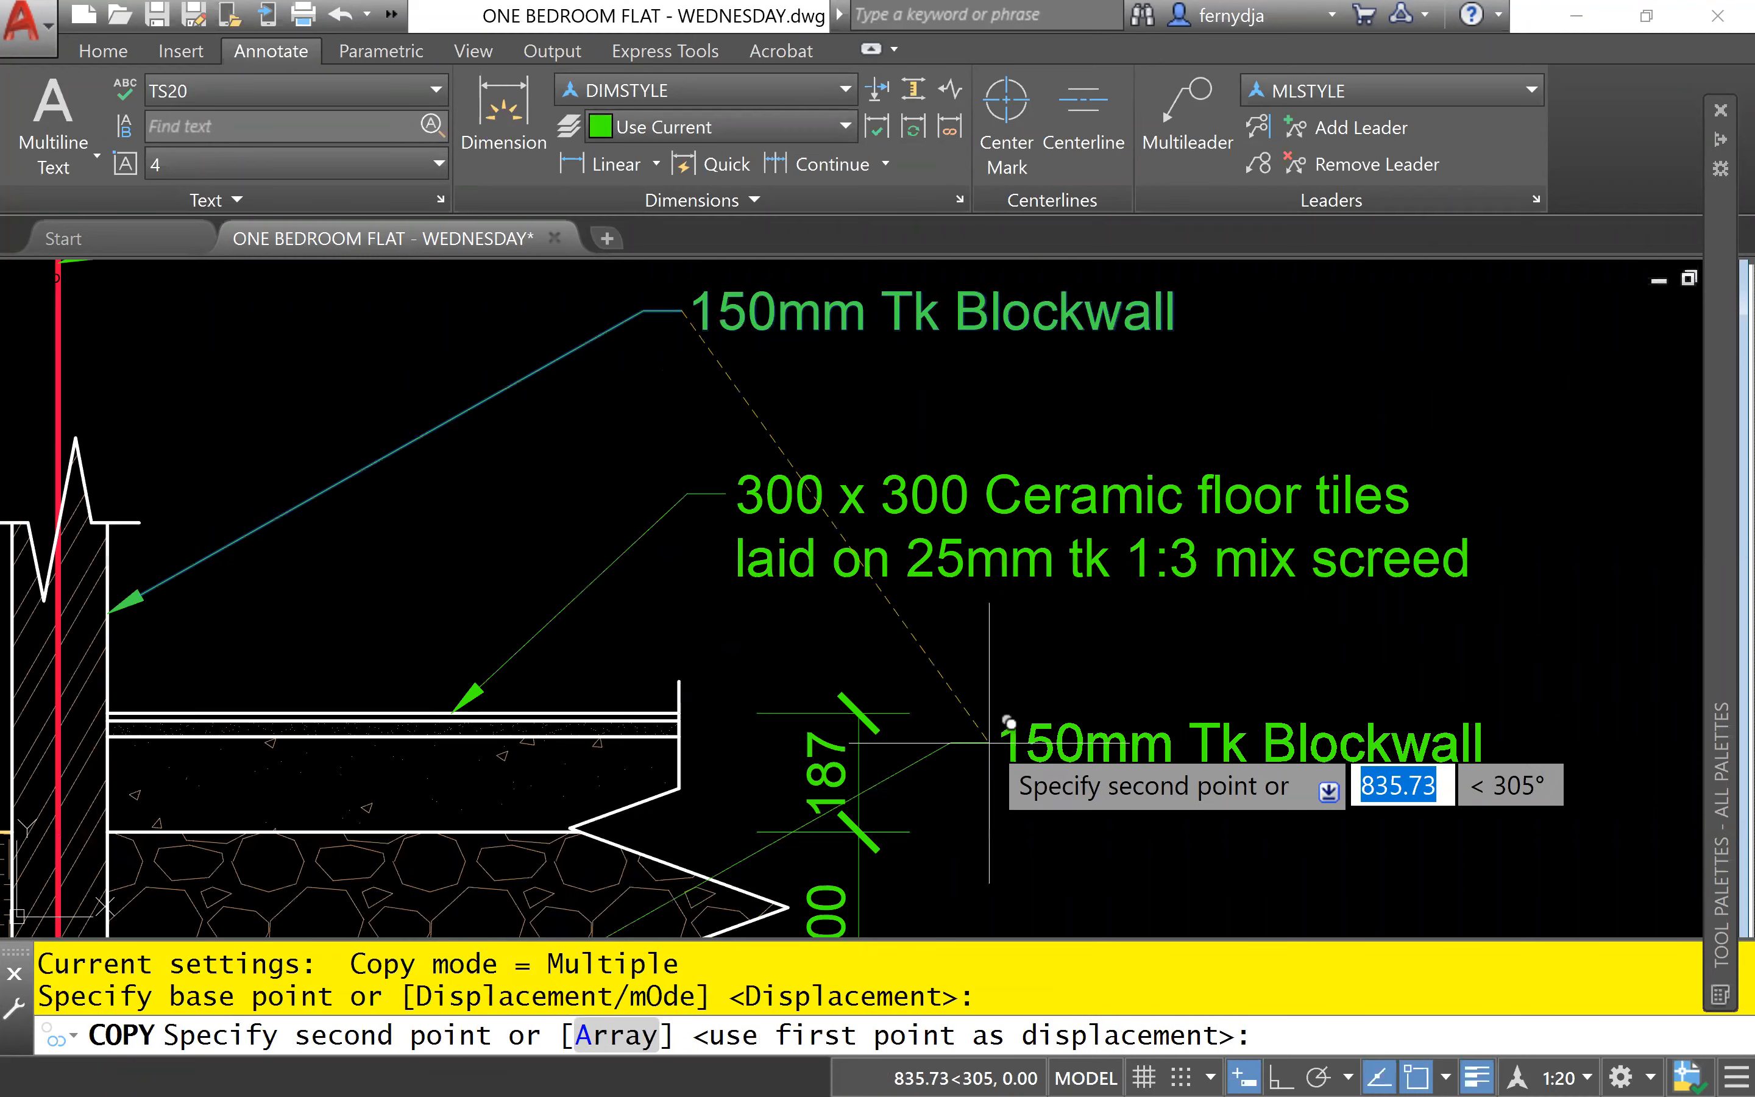
pyautogui.scroll(2, 991, 729)
pyautogui.moveTo(992, 728); pyautogui.dragTo(992, 588, button='middle')
pyautogui.moveTo(979, 658); pyautogui.dragTo(651, 571, button='middle')
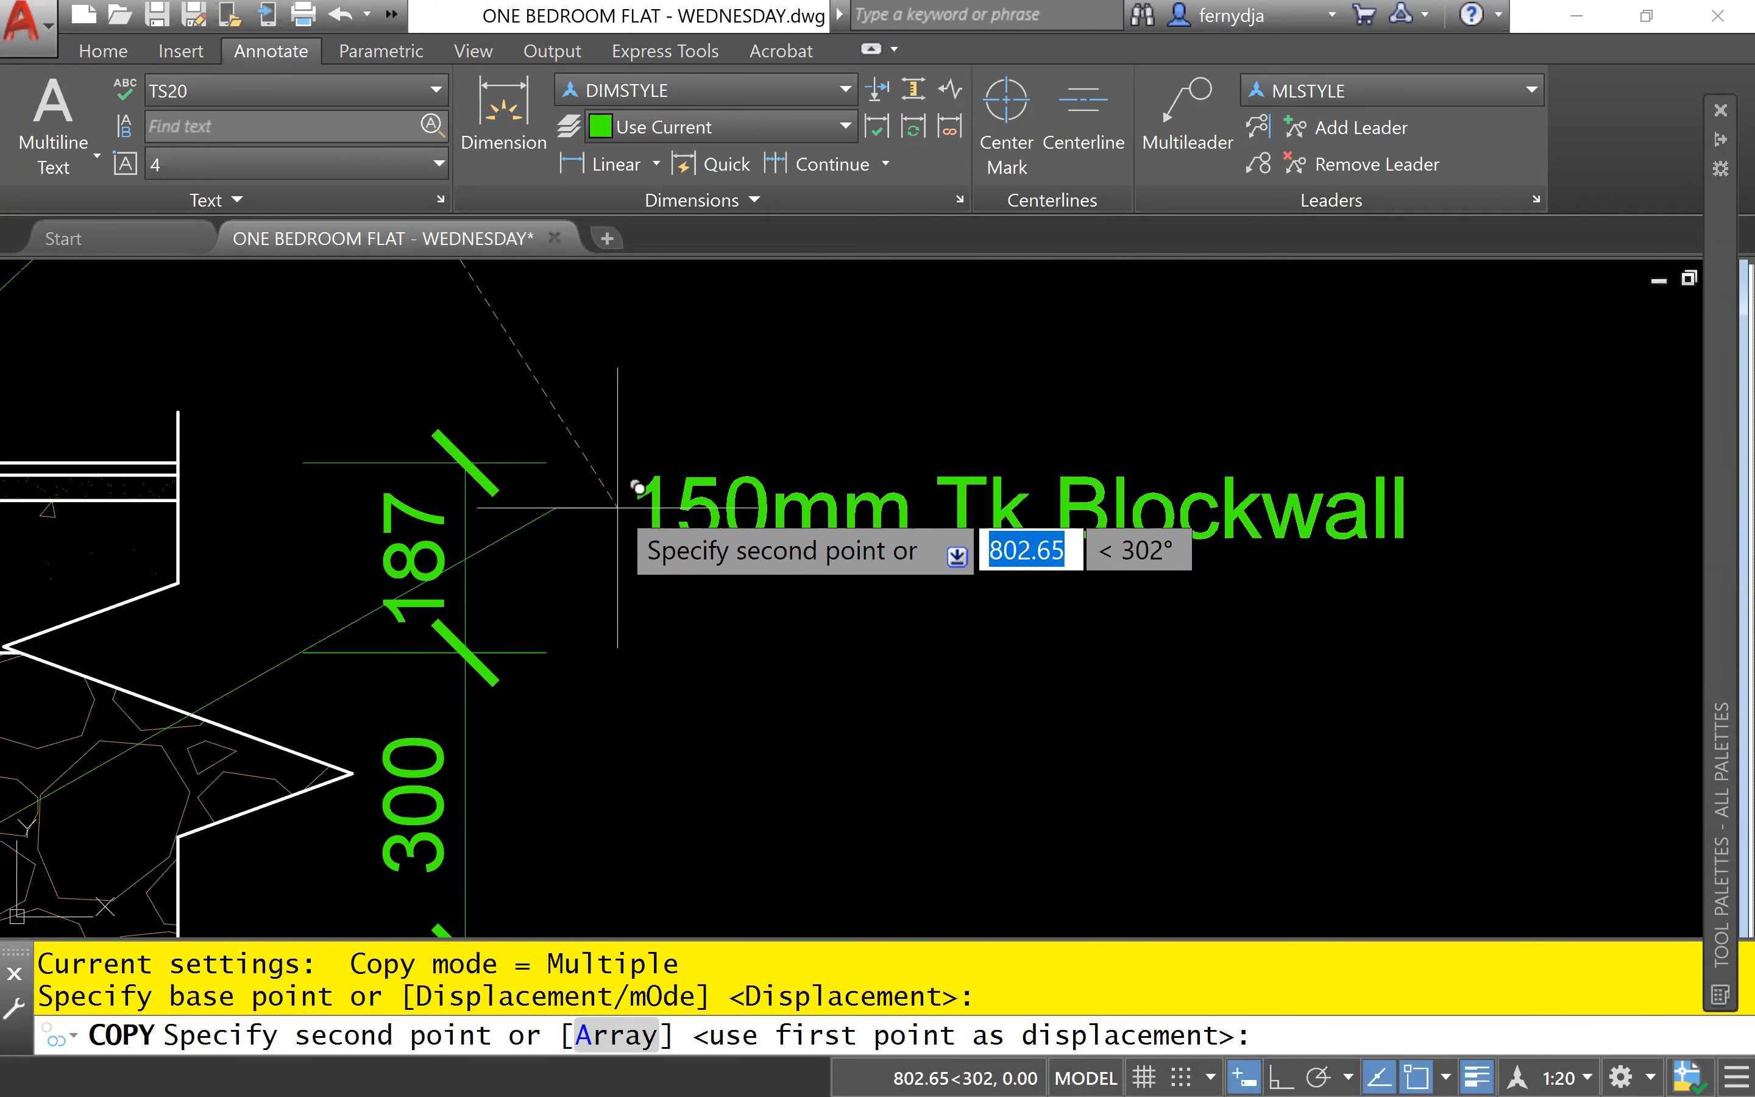
pyautogui.click(618, 507)
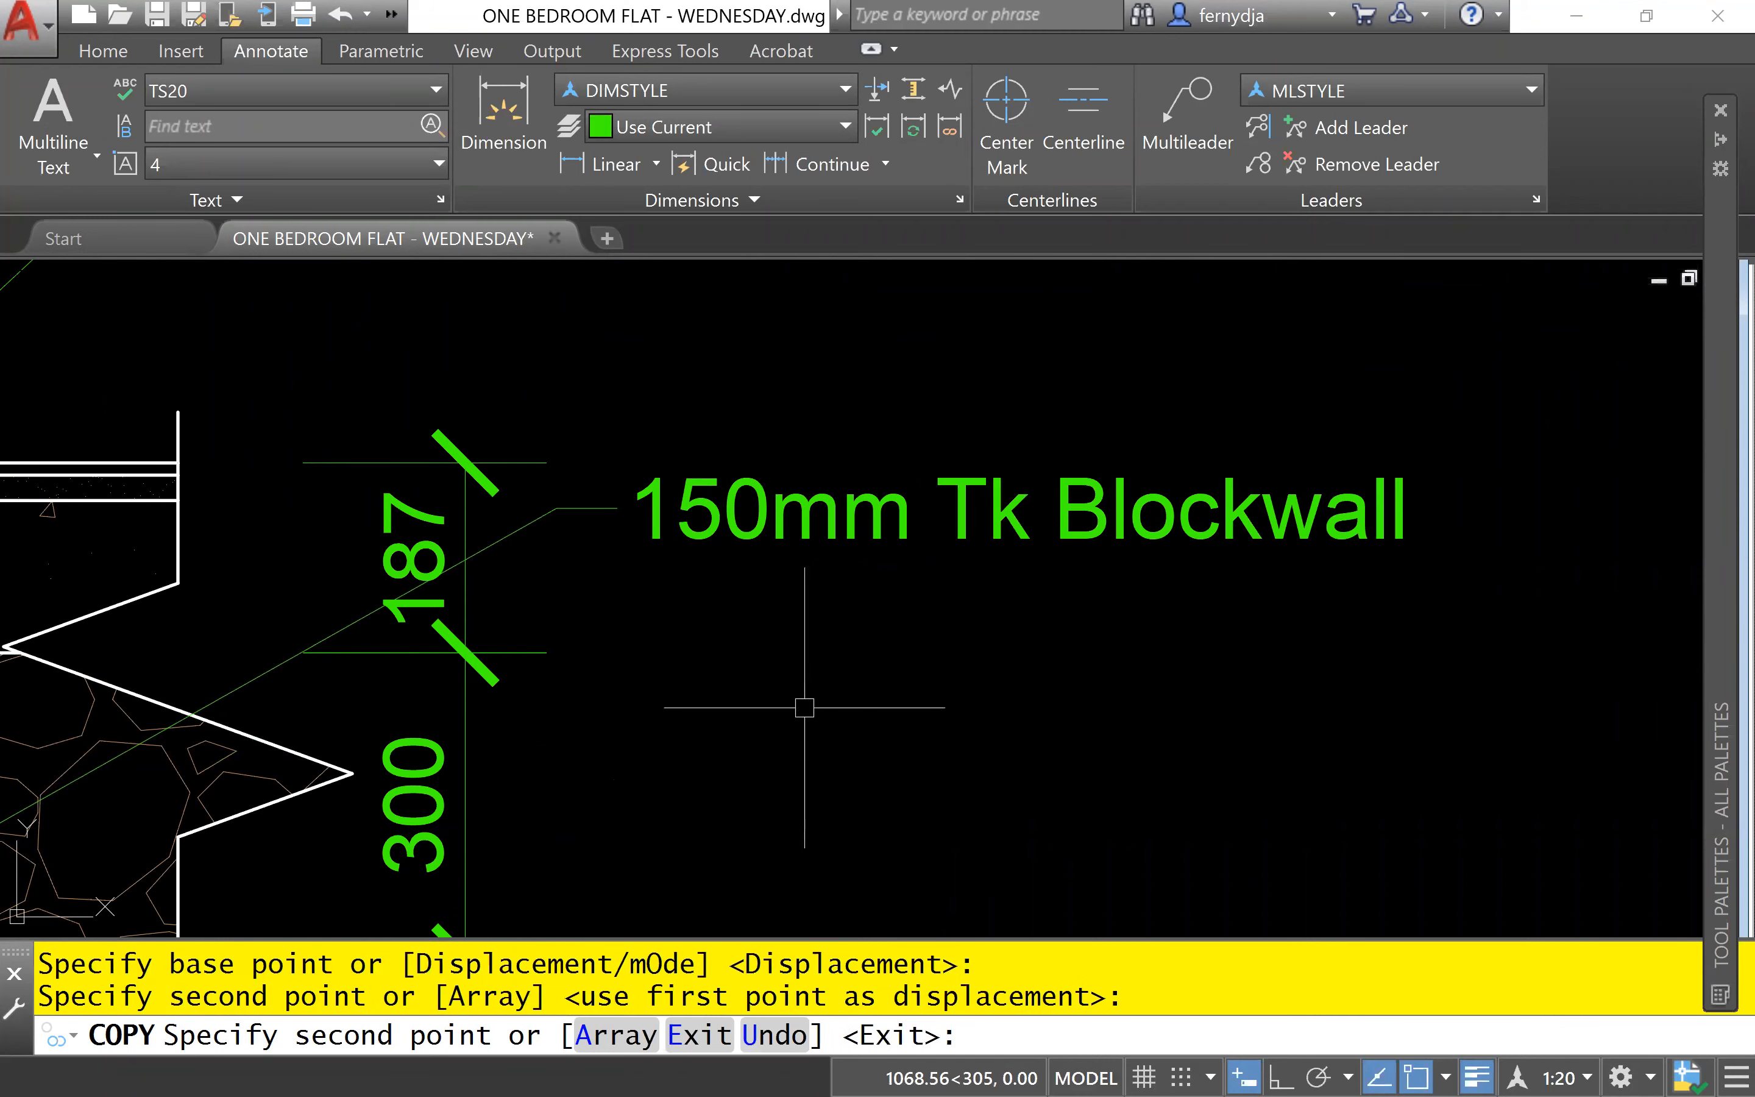
pyautogui.press('Escape')
pyautogui.press('Escape')
# - Edit the copied note so its first line reads "150mm Tk Floor Slab", with a line break before "Blockwall"
pyautogui.scroll(-2, 788, 509)
pyautogui.scroll(-3, 991, 595)
pyautogui.scroll(1, 1037, 594)
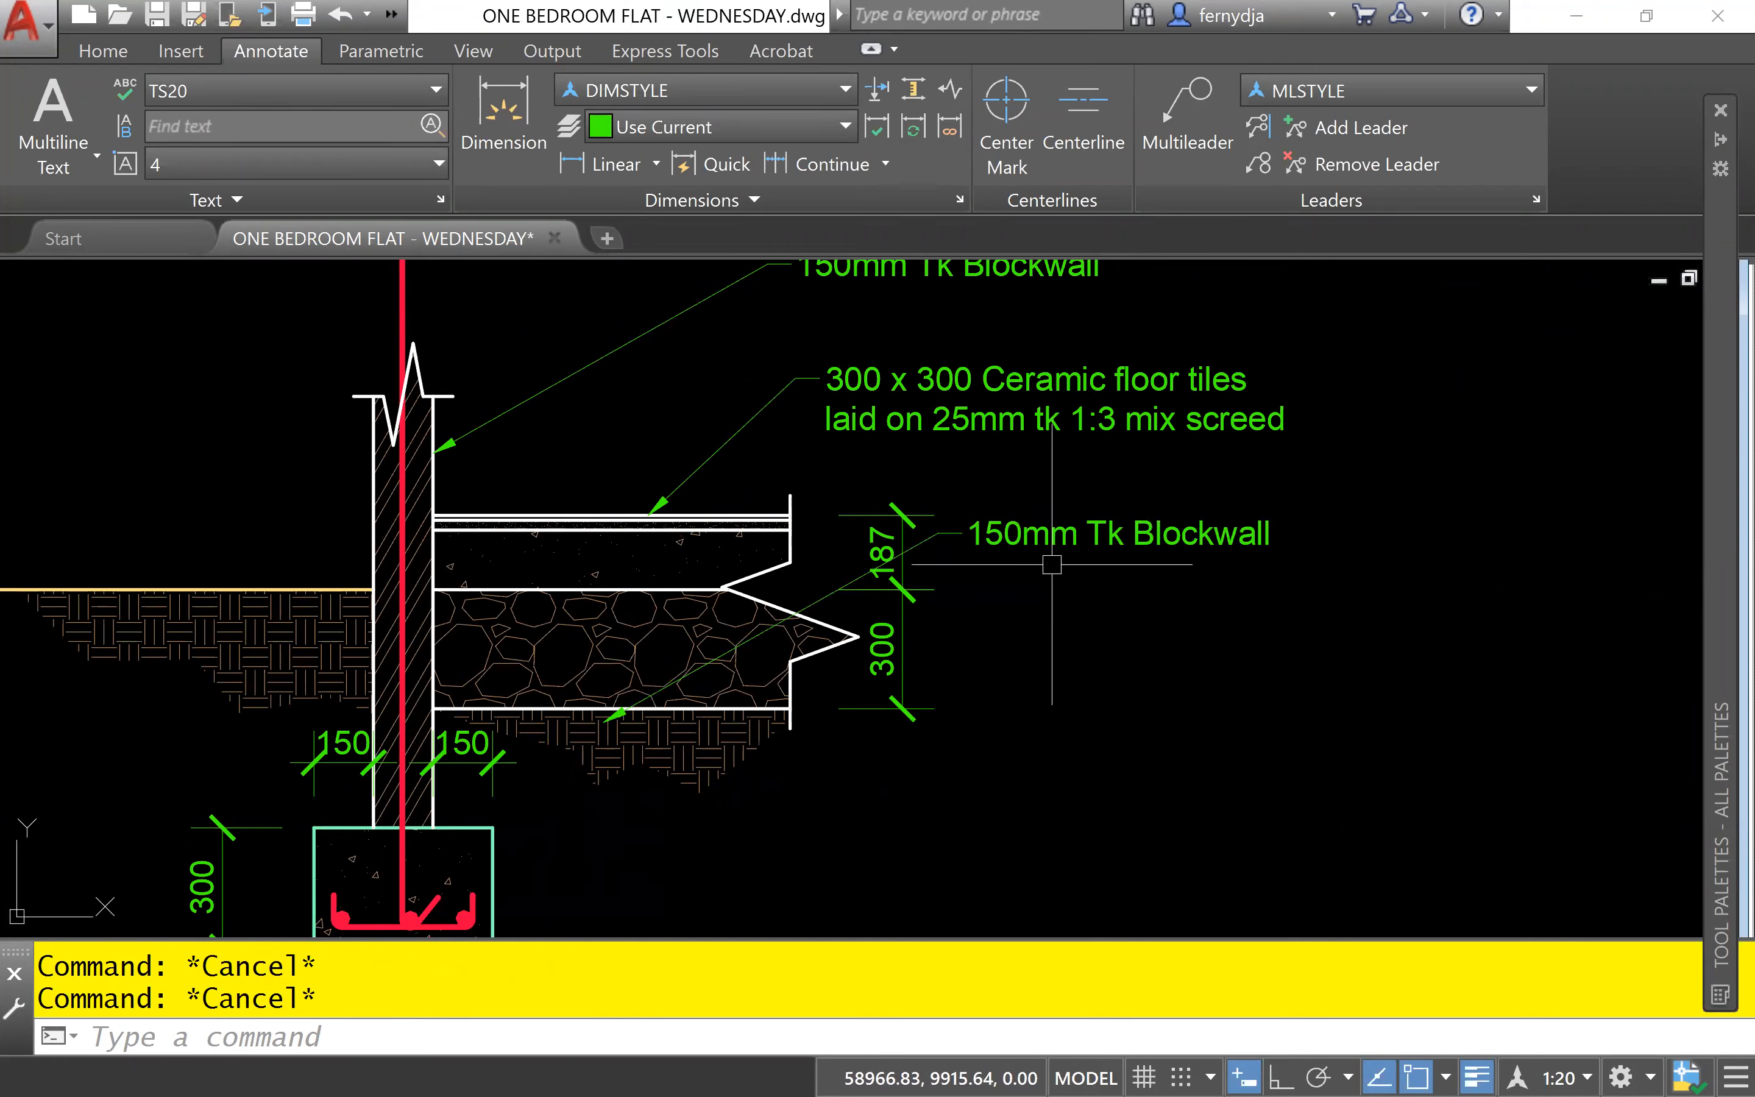
pyautogui.scroll(1, 1052, 564)
pyautogui.scroll(3, 1059, 561)
pyautogui.moveTo(1060, 561); pyautogui.dragTo(674, 572, button='middle')
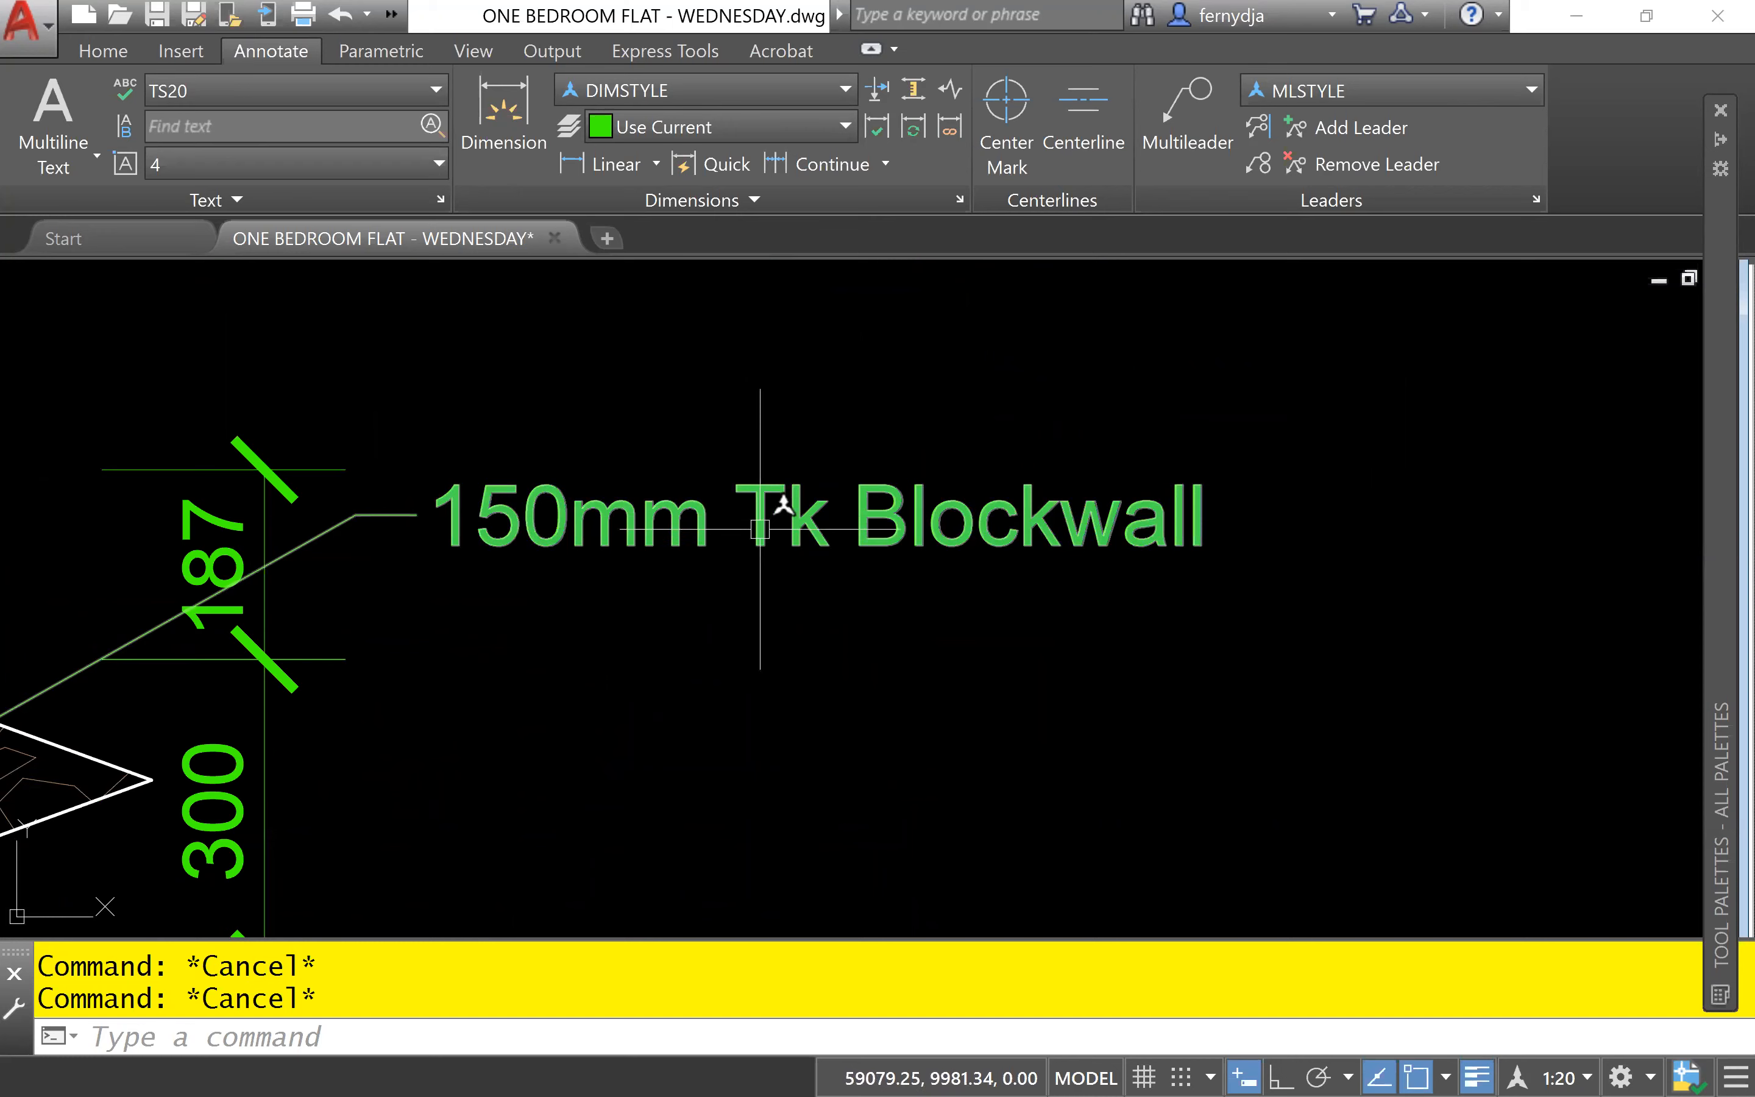
pyautogui.click(762, 529)
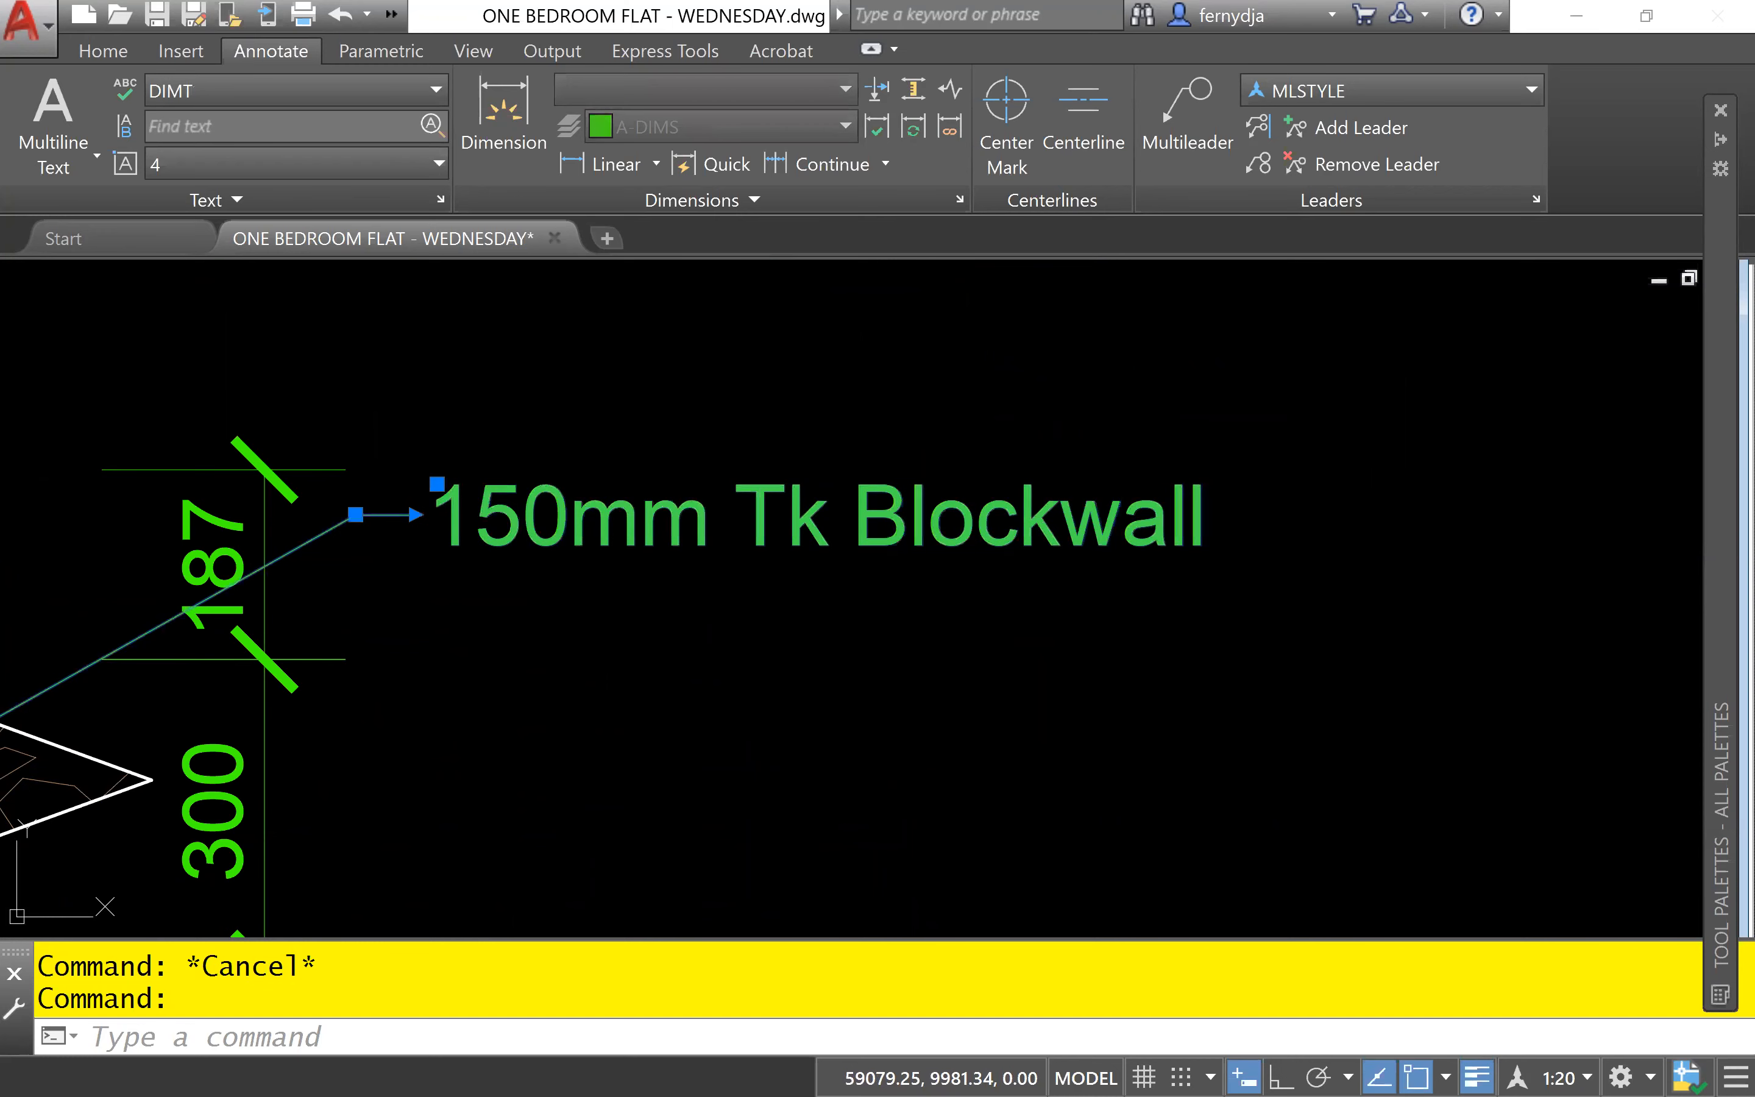
pyautogui.doubleClick(762, 540)
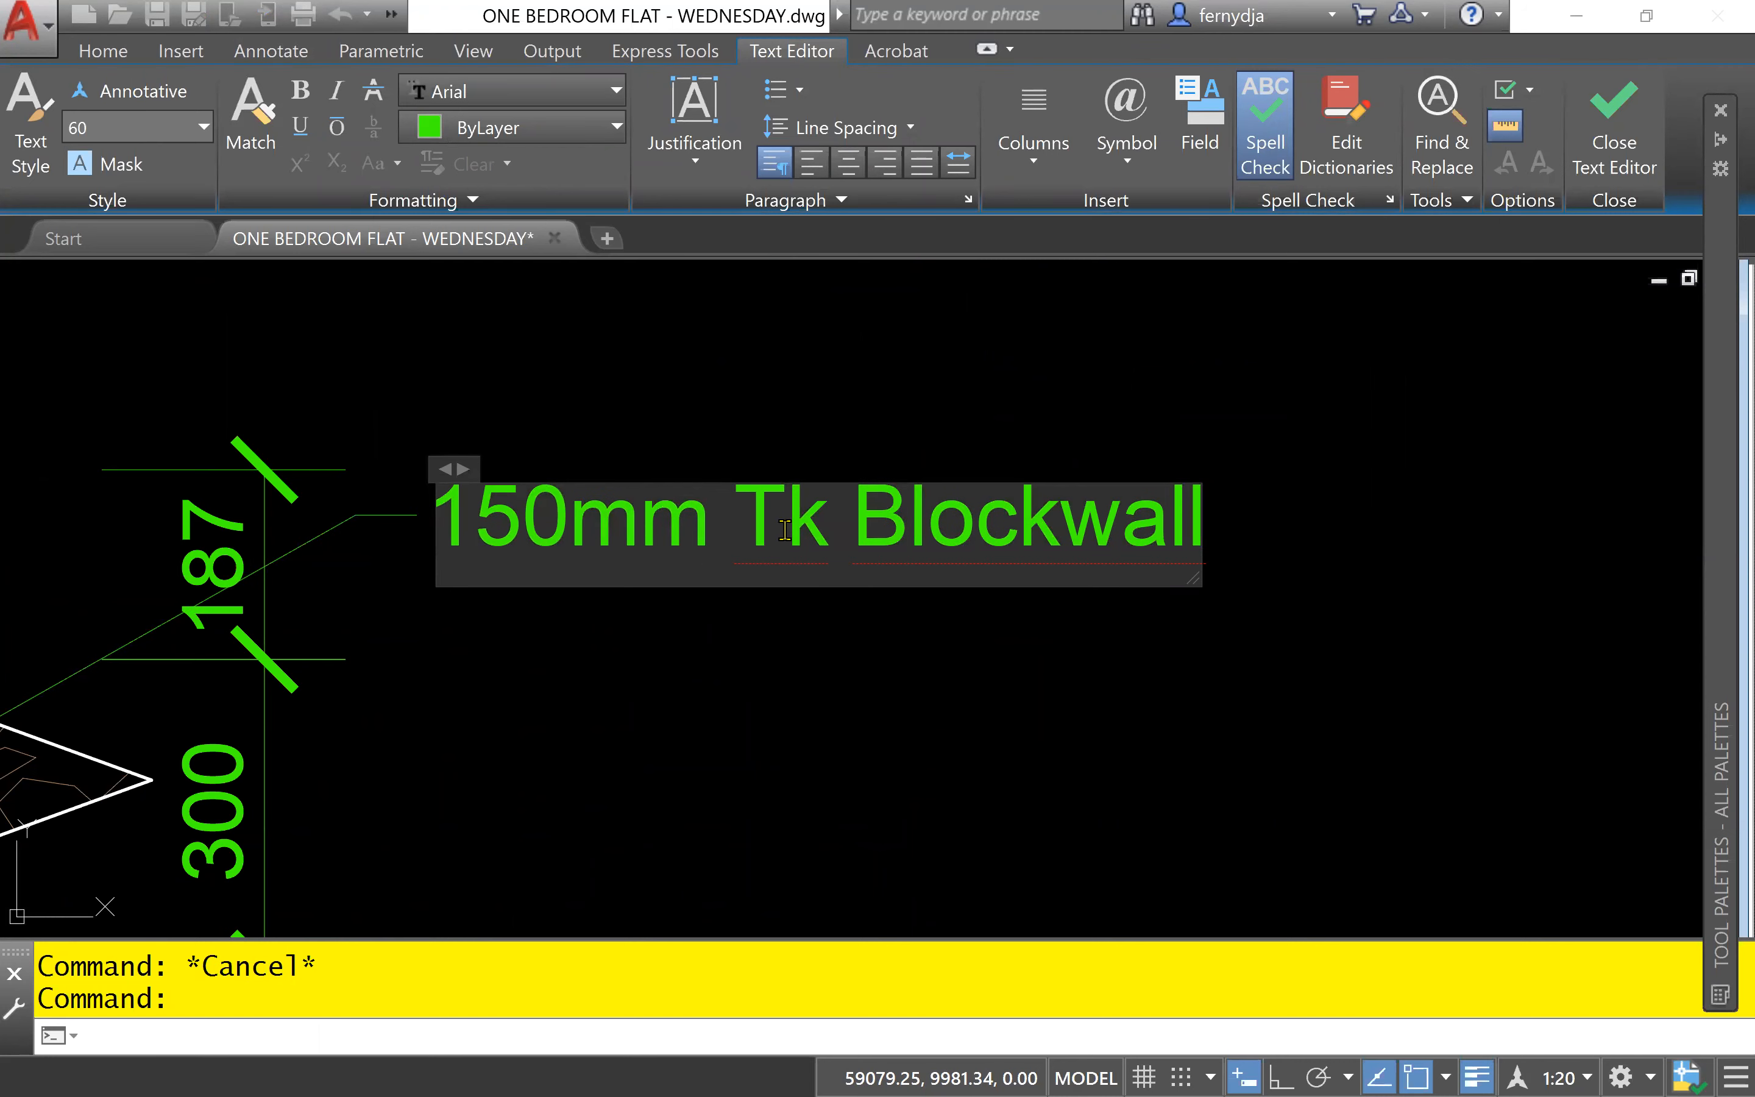
pyautogui.press('BackSpace')
pyautogui.click(870, 519)
pyautogui.write('Floo')
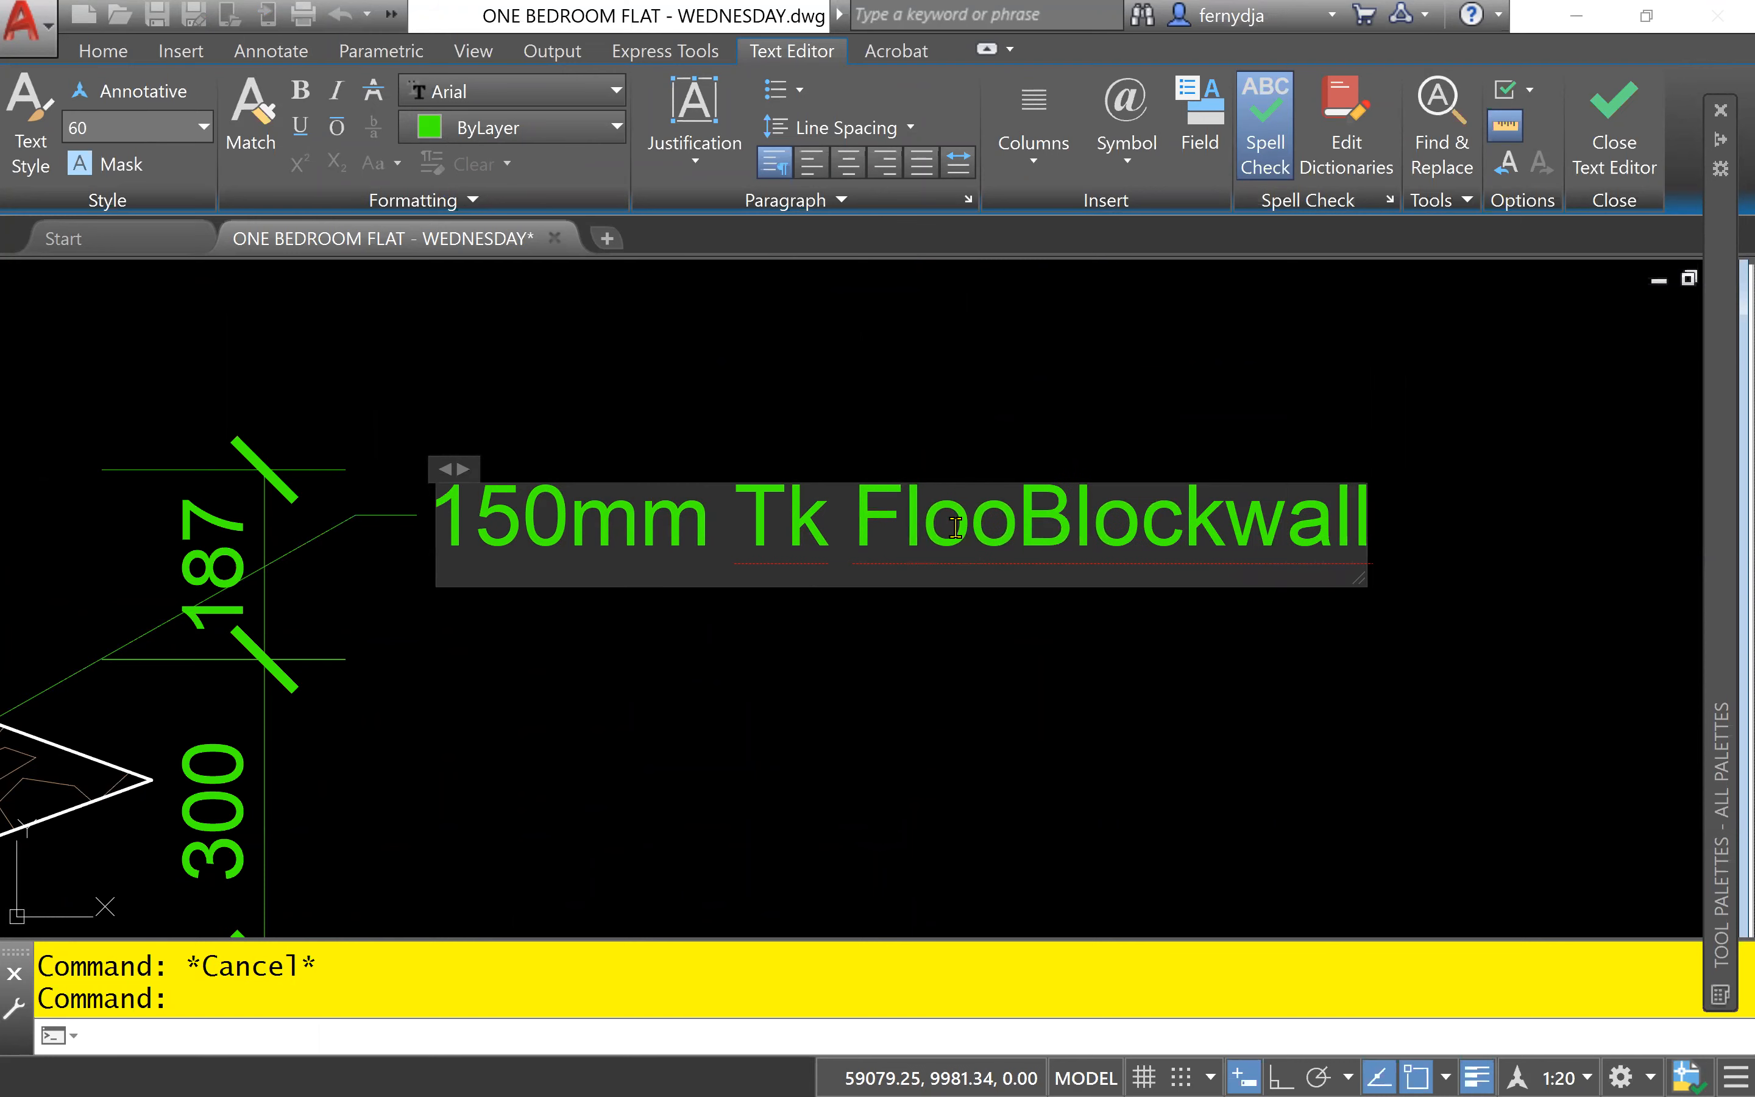
pyautogui.write('r ')
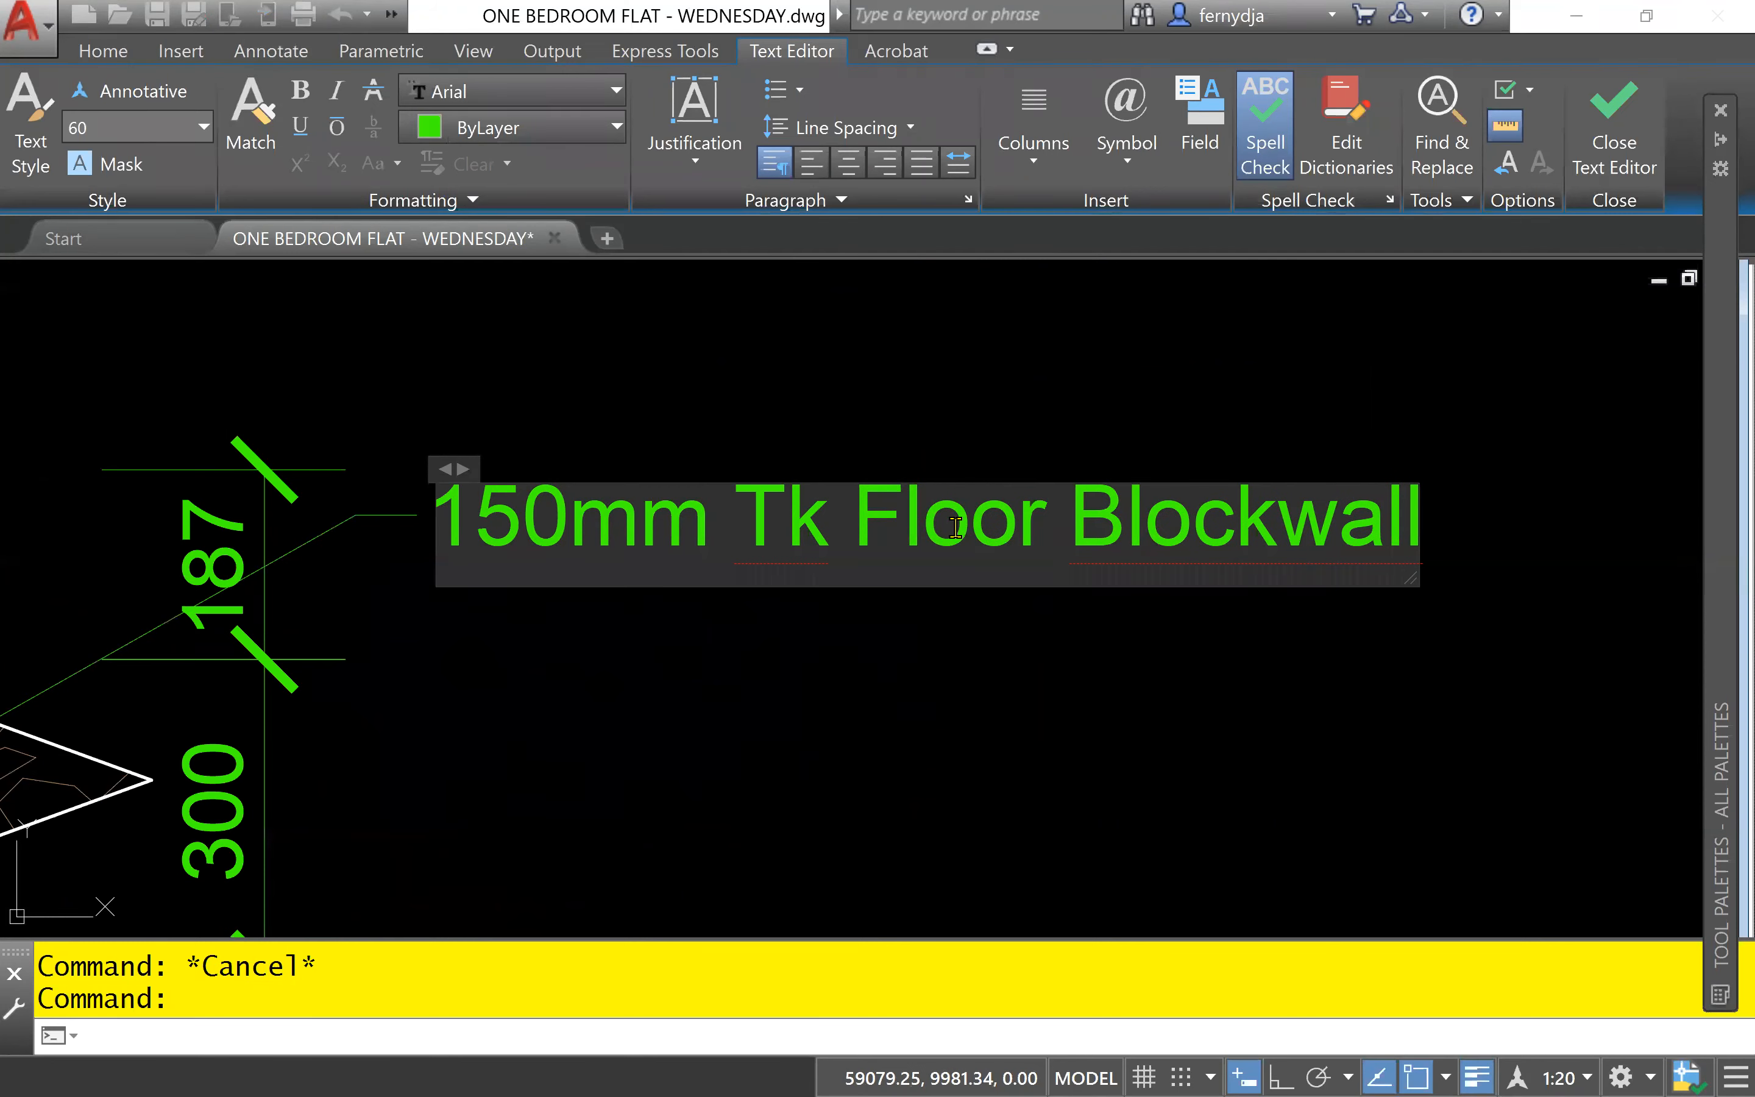
pyautogui.write('S')
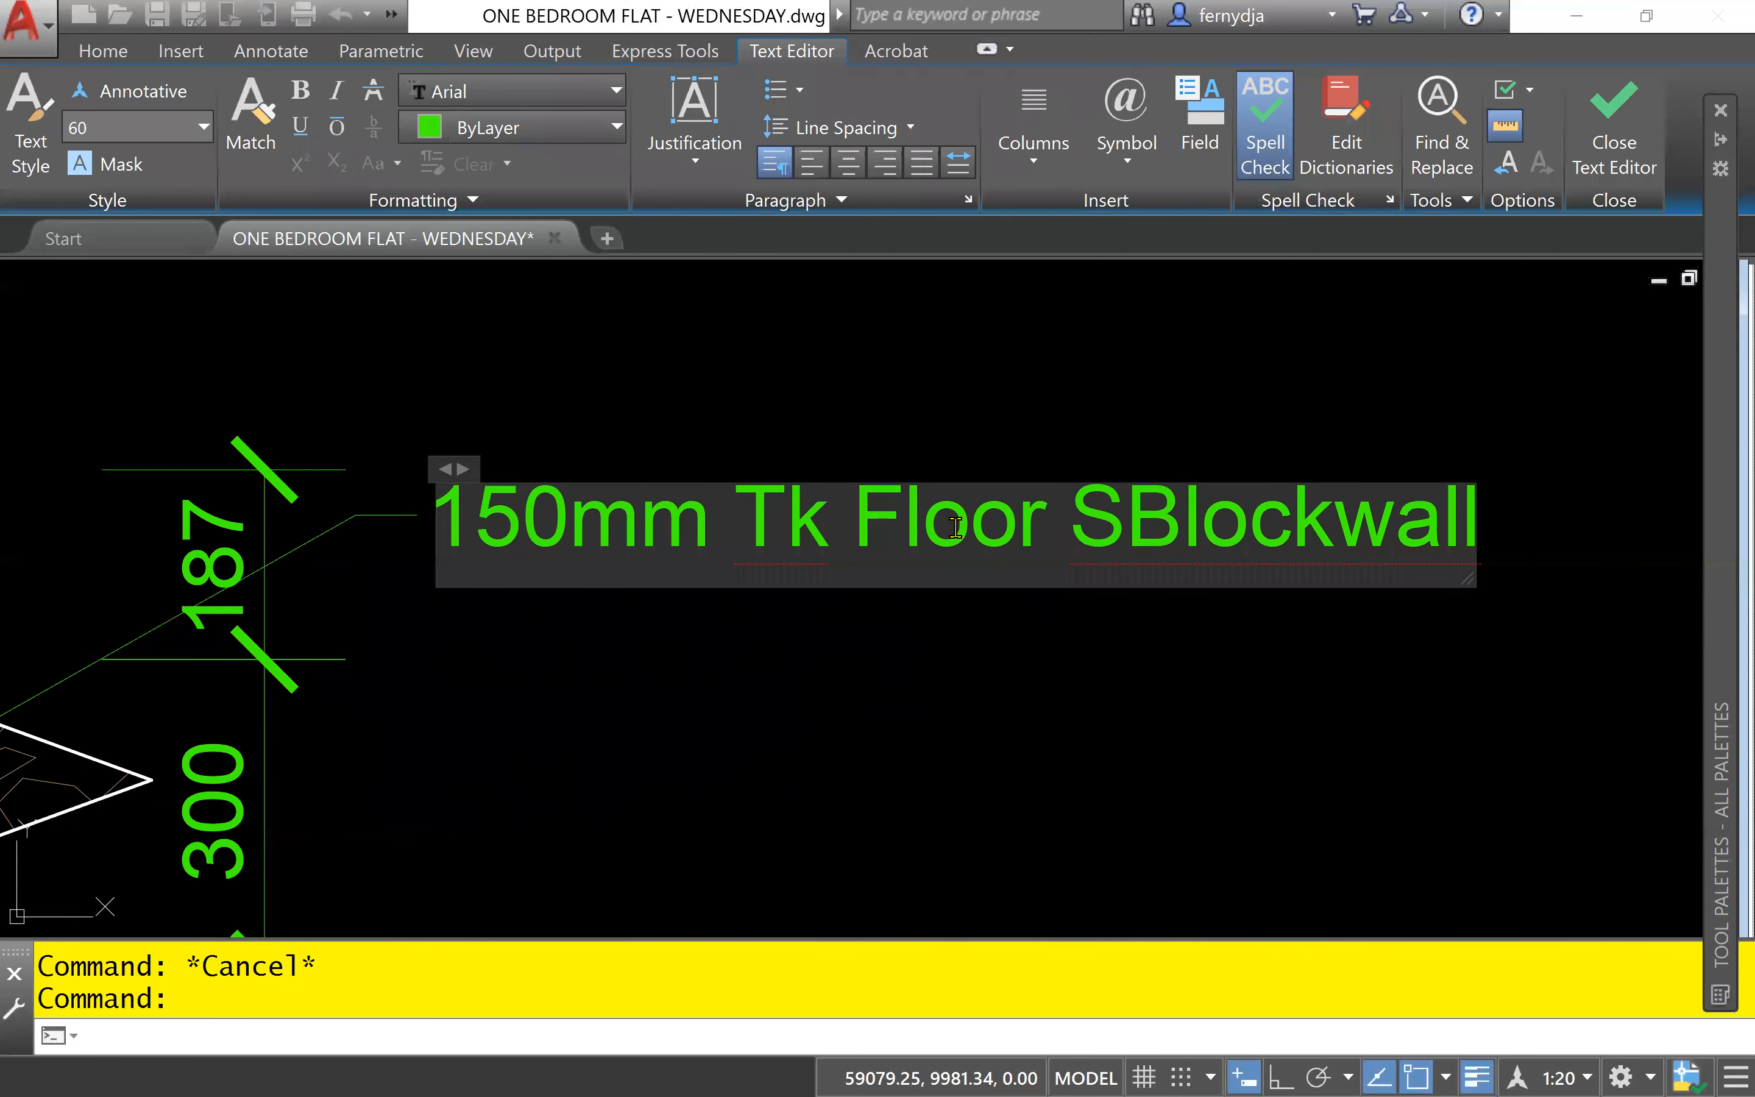
pyautogui.write('lab')
pyautogui.press('Return')
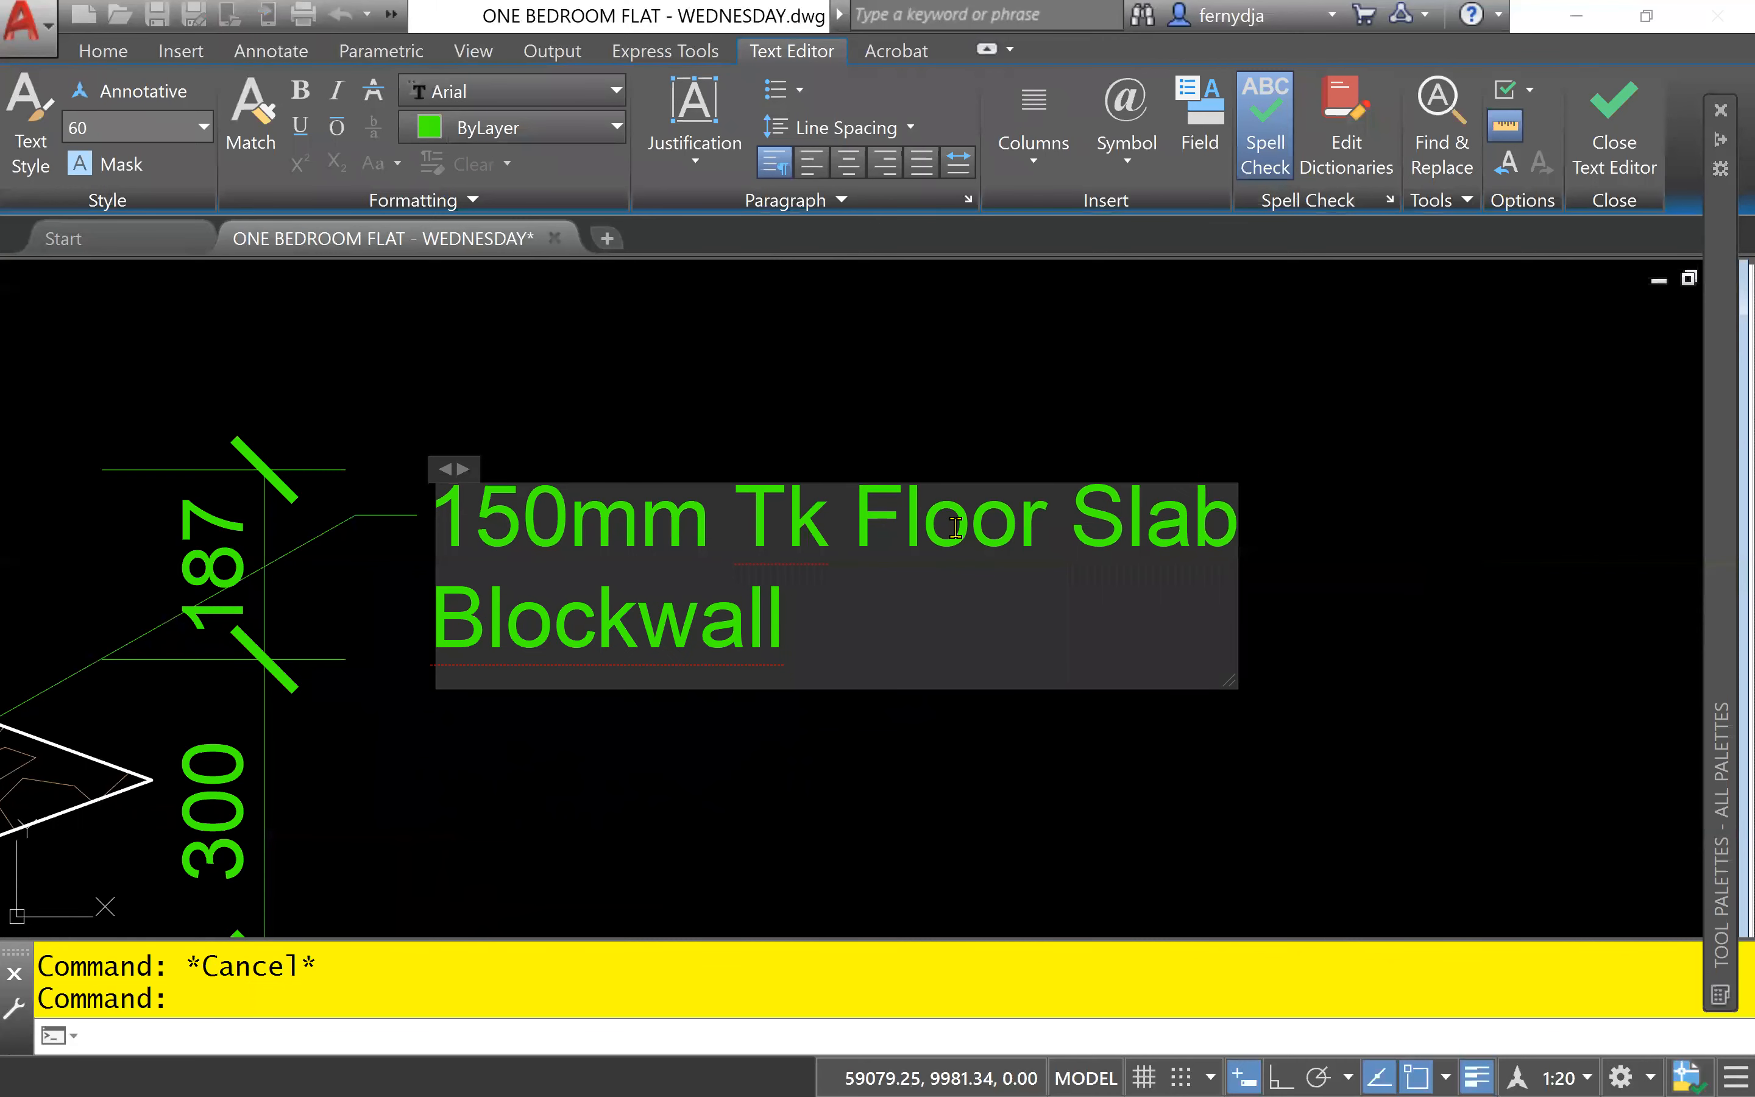
# - Replace "Blockwall" on the copied note's second line with "in 1:2:4 Conc. Mix" and finish the text
pyautogui.press('Right')
pyautogui.press('End')
pyautogui.press('BackSpace')
pyautogui.press('BackSpace')
pyautogui.press('BackSpace')
pyautogui.press('BackSpace')
pyautogui.press('BackSpace')
pyautogui.press('BackSpace')
pyautogui.press('BackSpace')
pyautogui.press('BackSpace')
pyautogui.press('BackSpace')
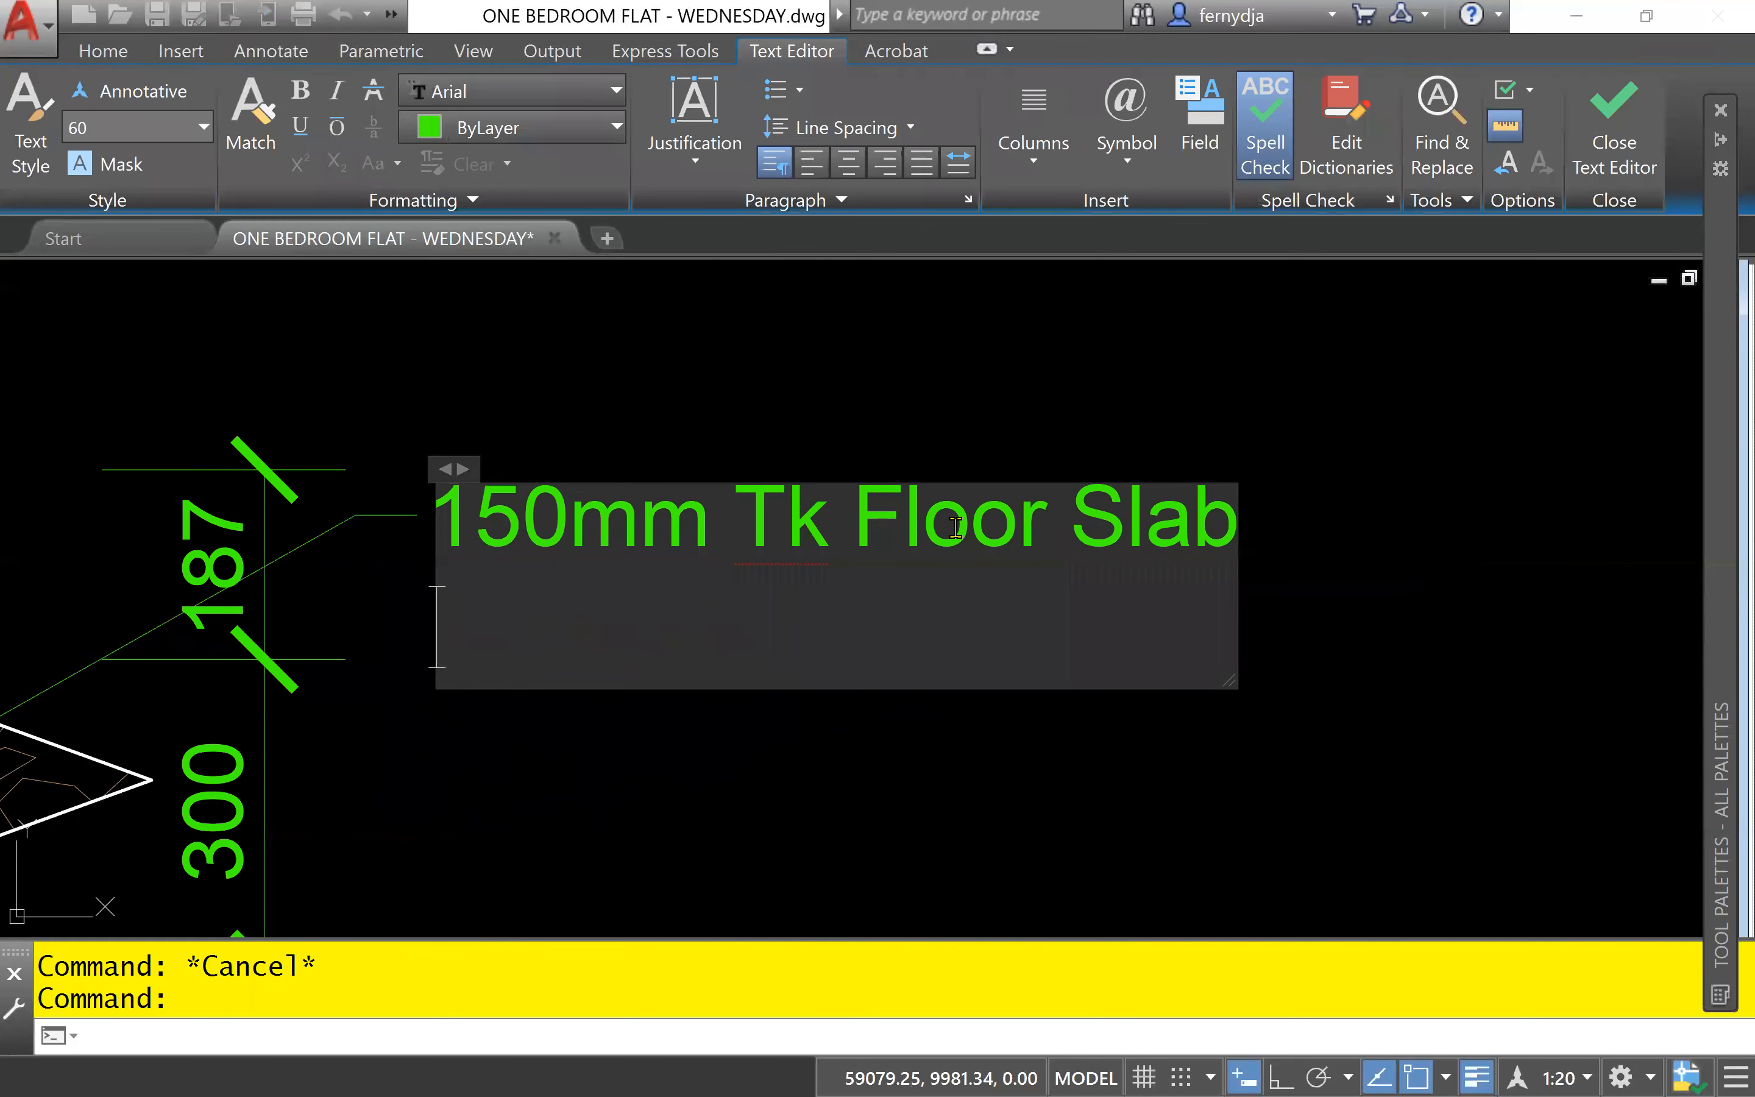
pyautogui.write('in ')
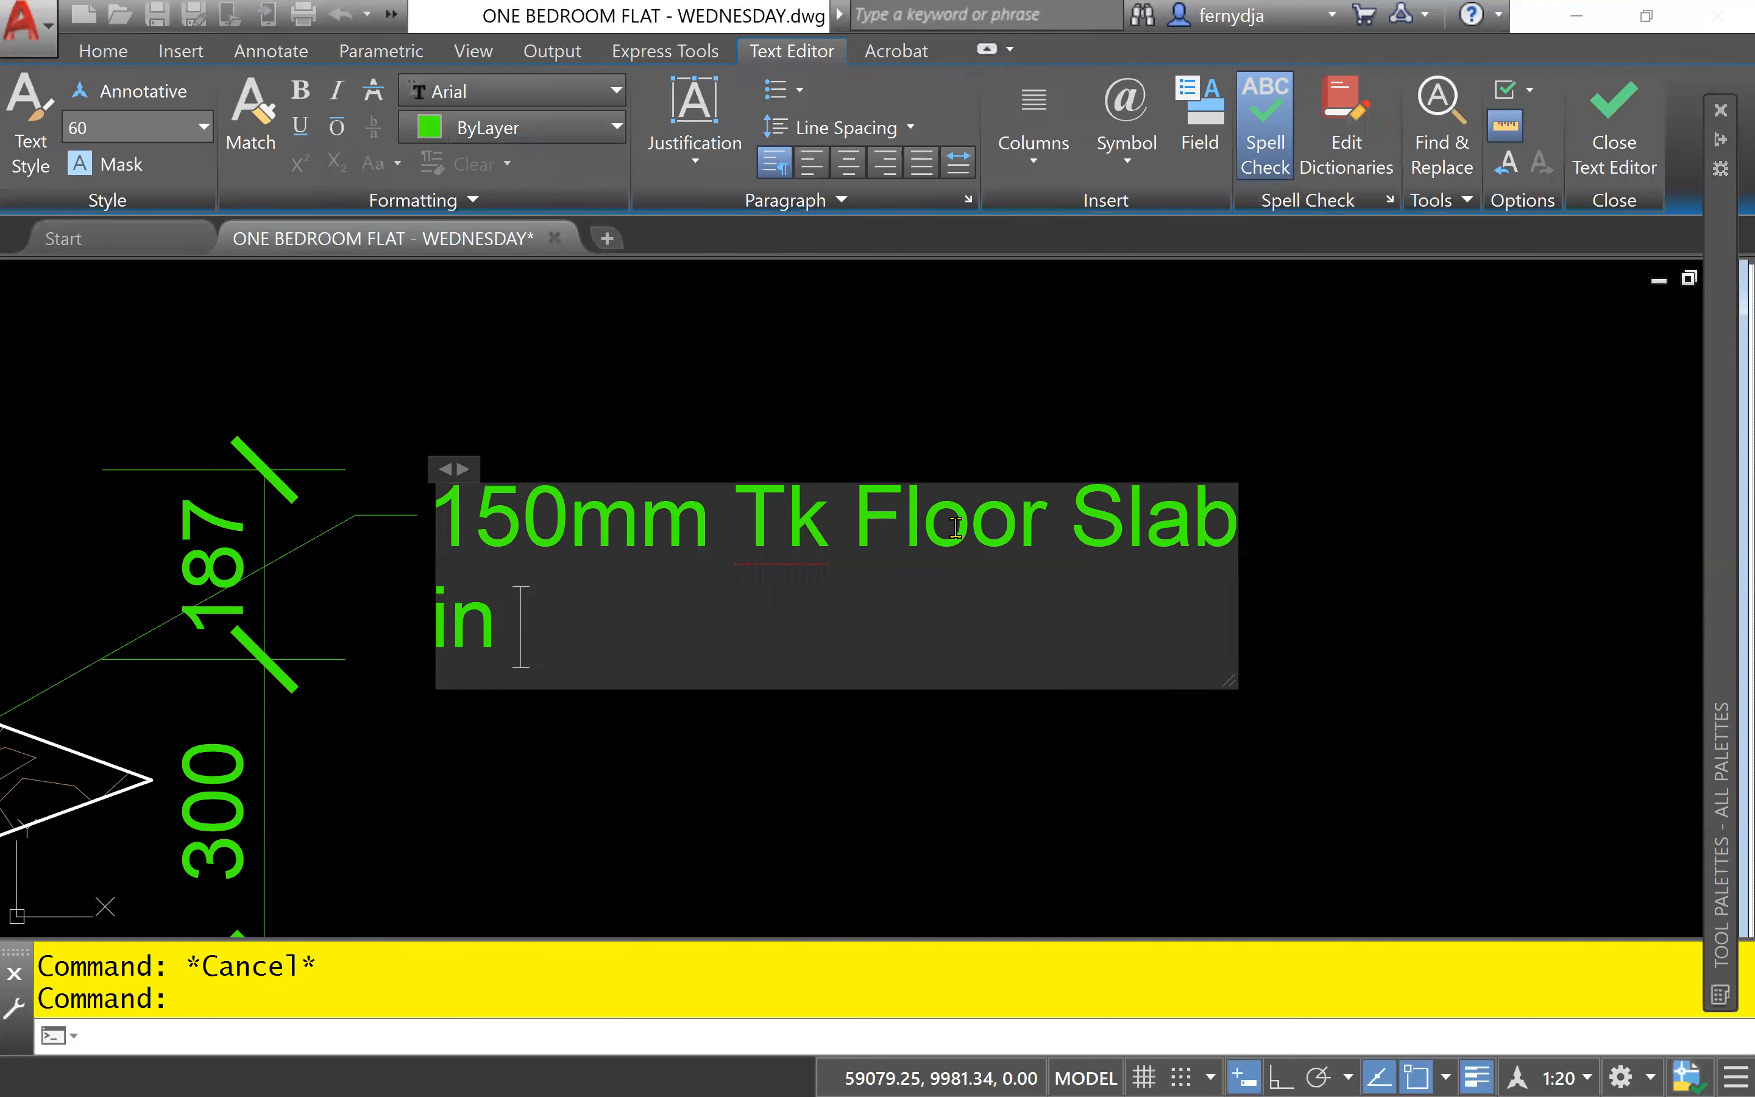
pyautogui.write('1:2:4')
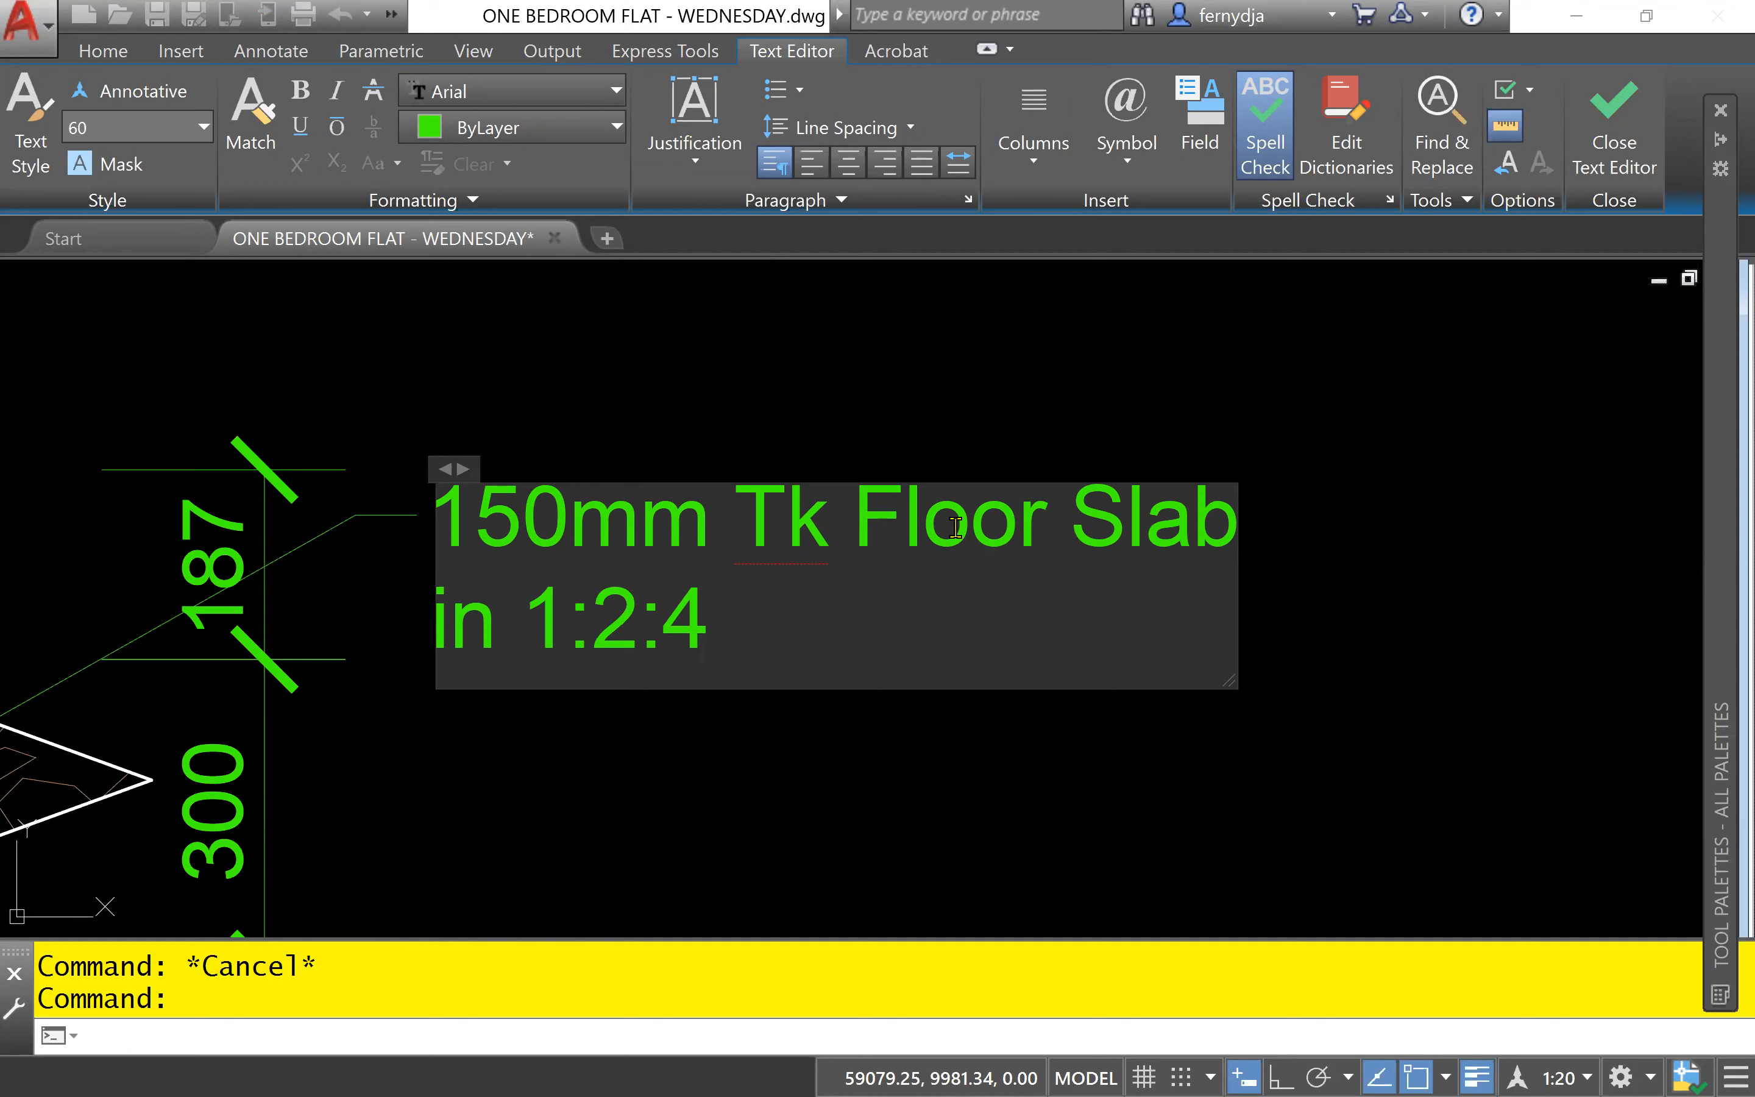
pyautogui.write(' Conc')
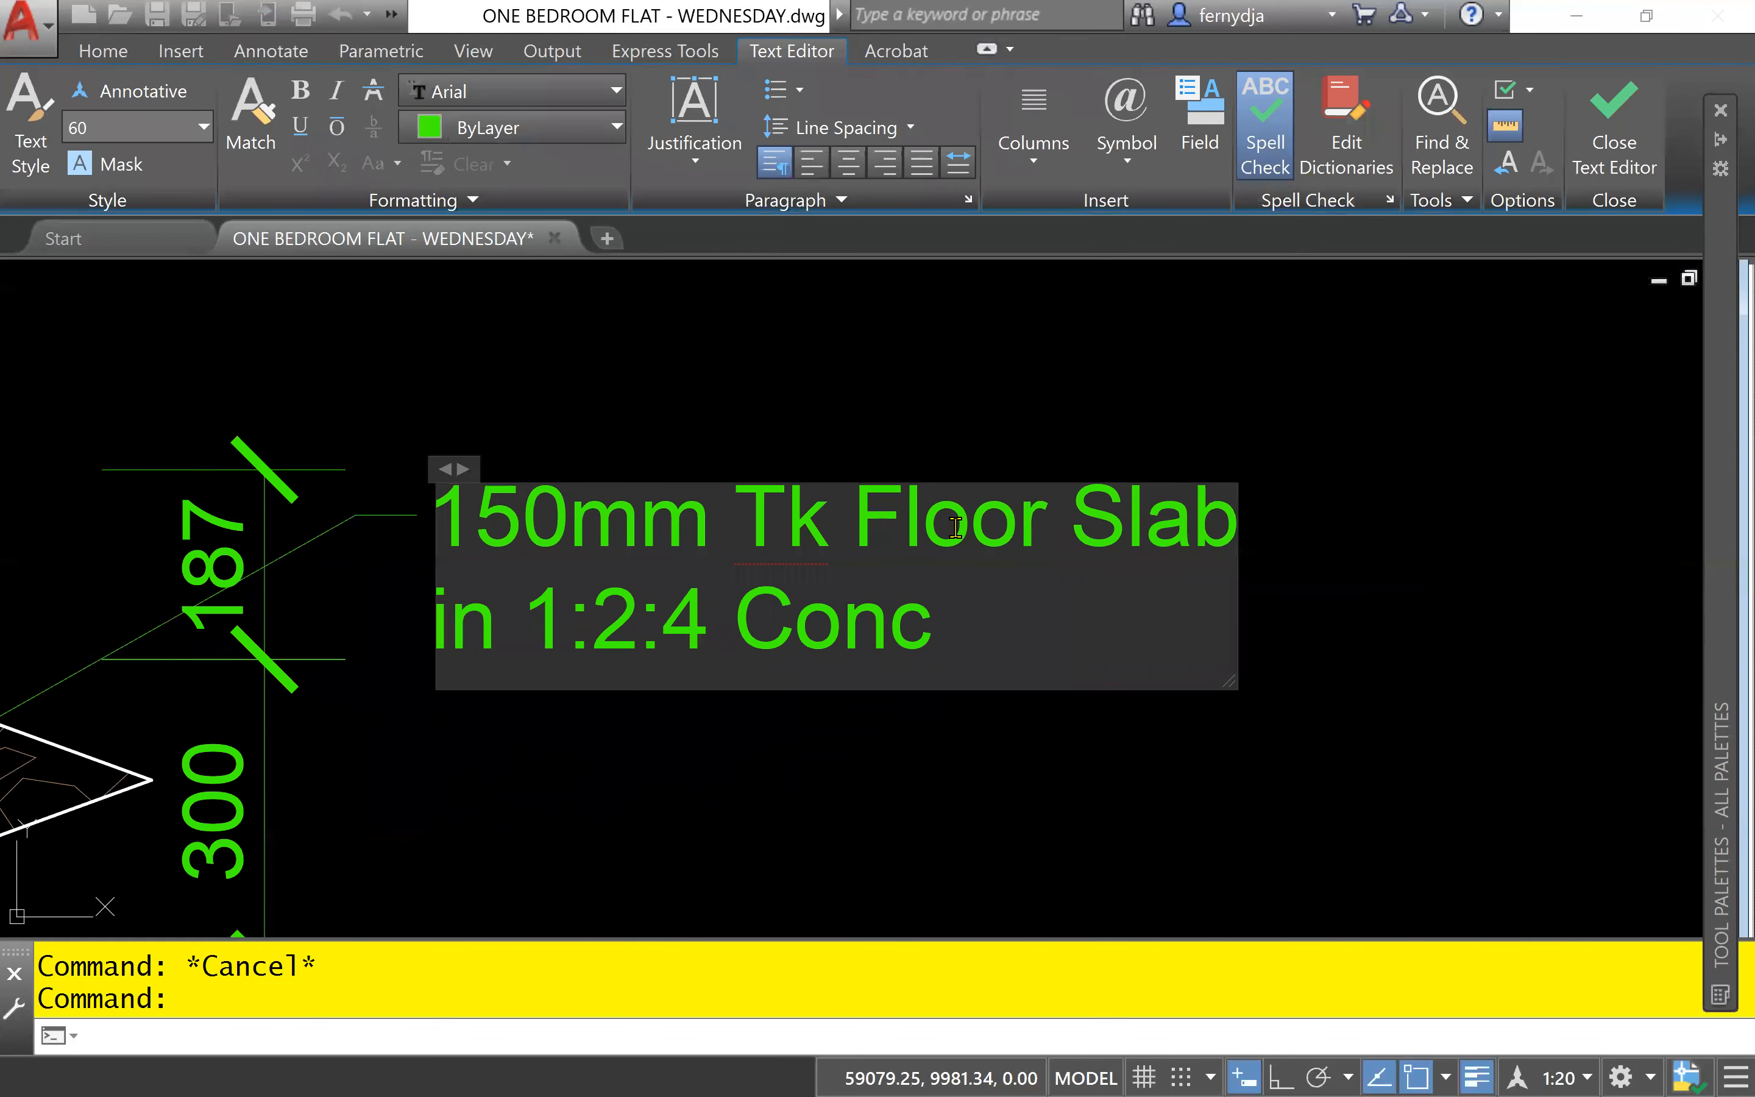
pyautogui.write('. Mix')
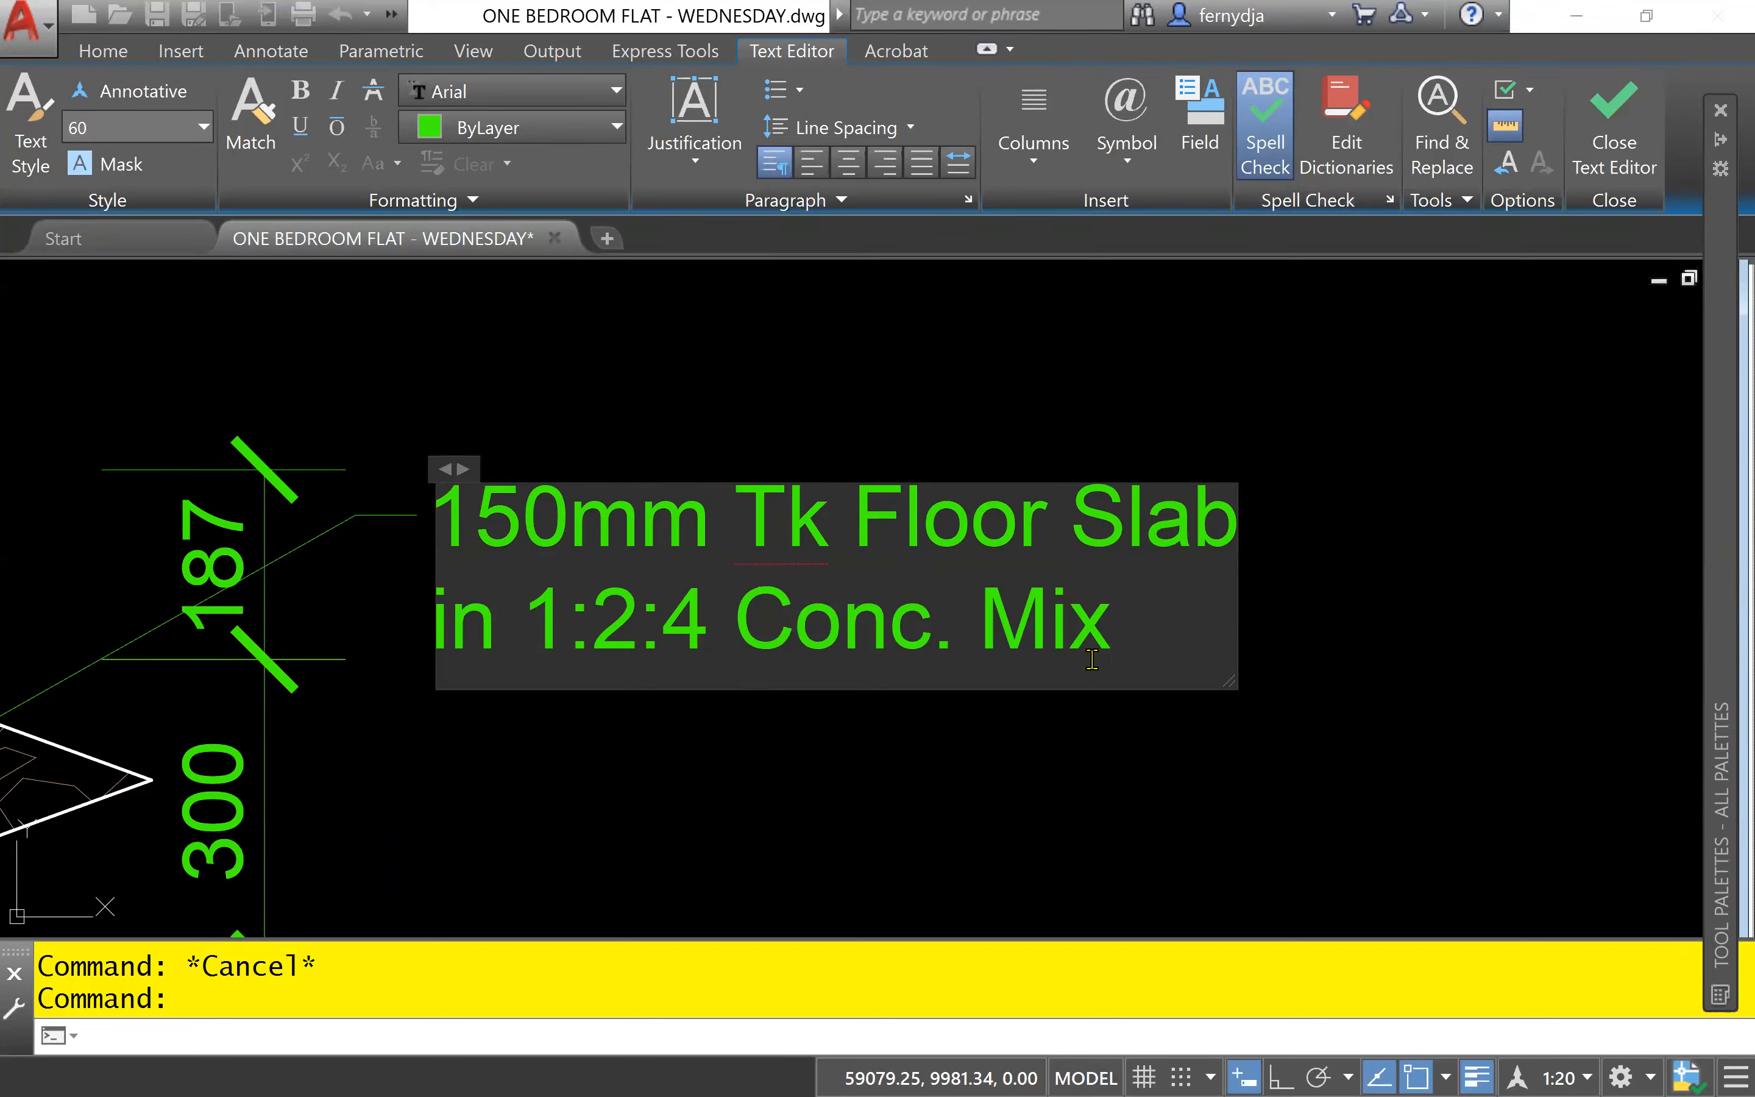
pyautogui.click(814, 769)
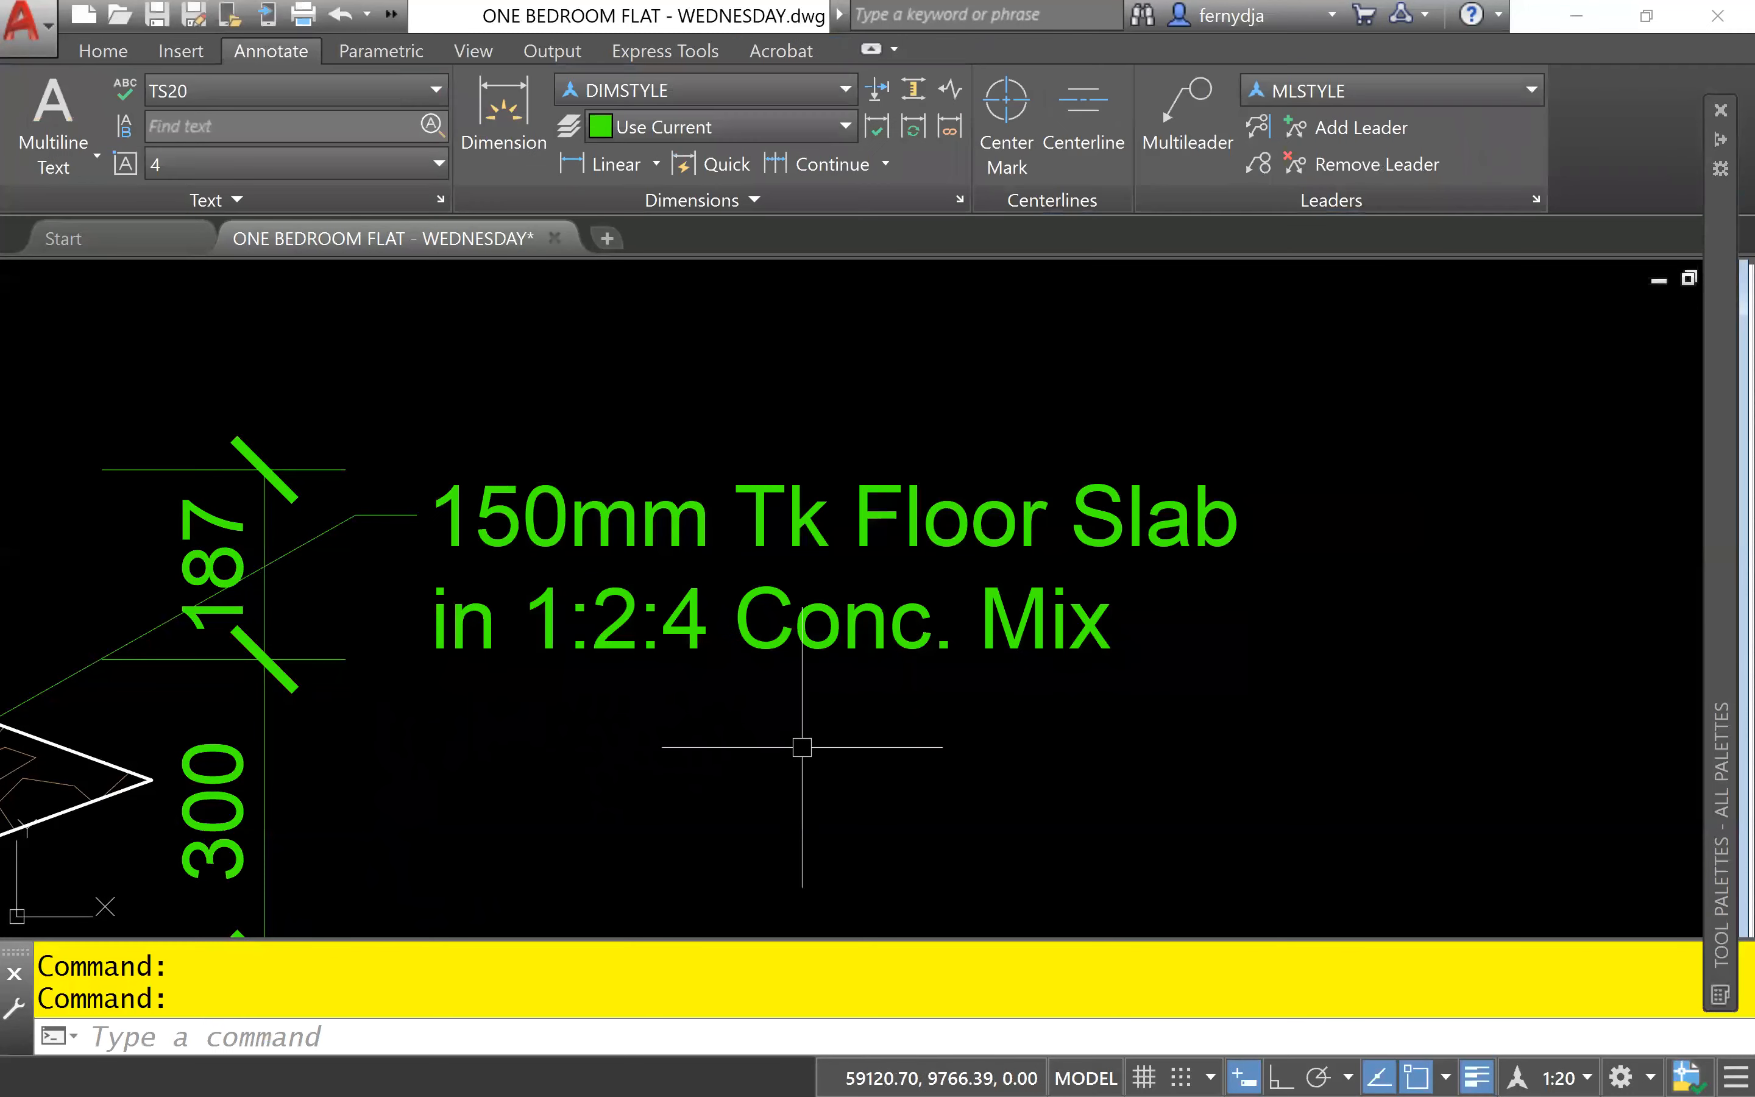
# - Stretch the floor slab note's arrowhead from below the hardcore up into the concrete slab, and clear the selection
pyautogui.scroll(-4, 802, 743)
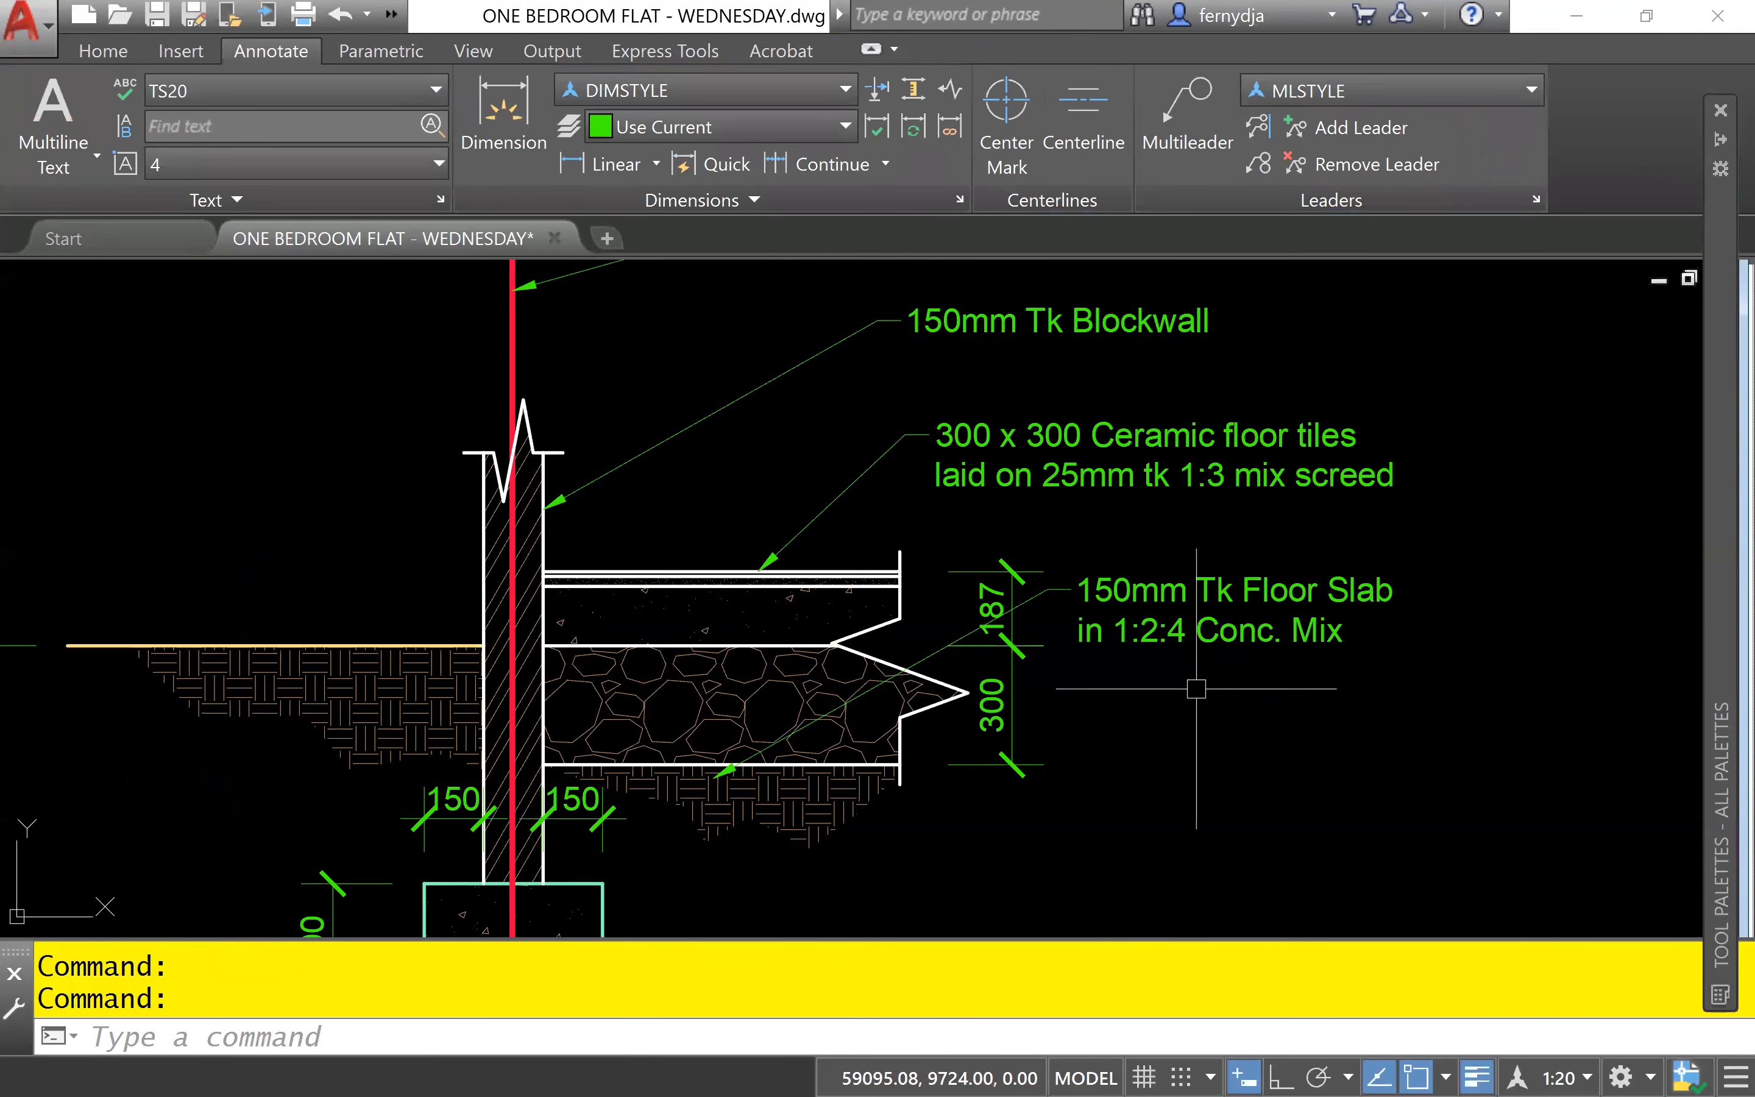
pyautogui.scroll(4, 1166, 637)
pyautogui.moveTo(1241, 659)
pyautogui.mouseDown(button='middle')
pyautogui.moveTo(1258, 636)
pyautogui.moveTo(1389, 632)
pyautogui.mouseUp(button='middle')
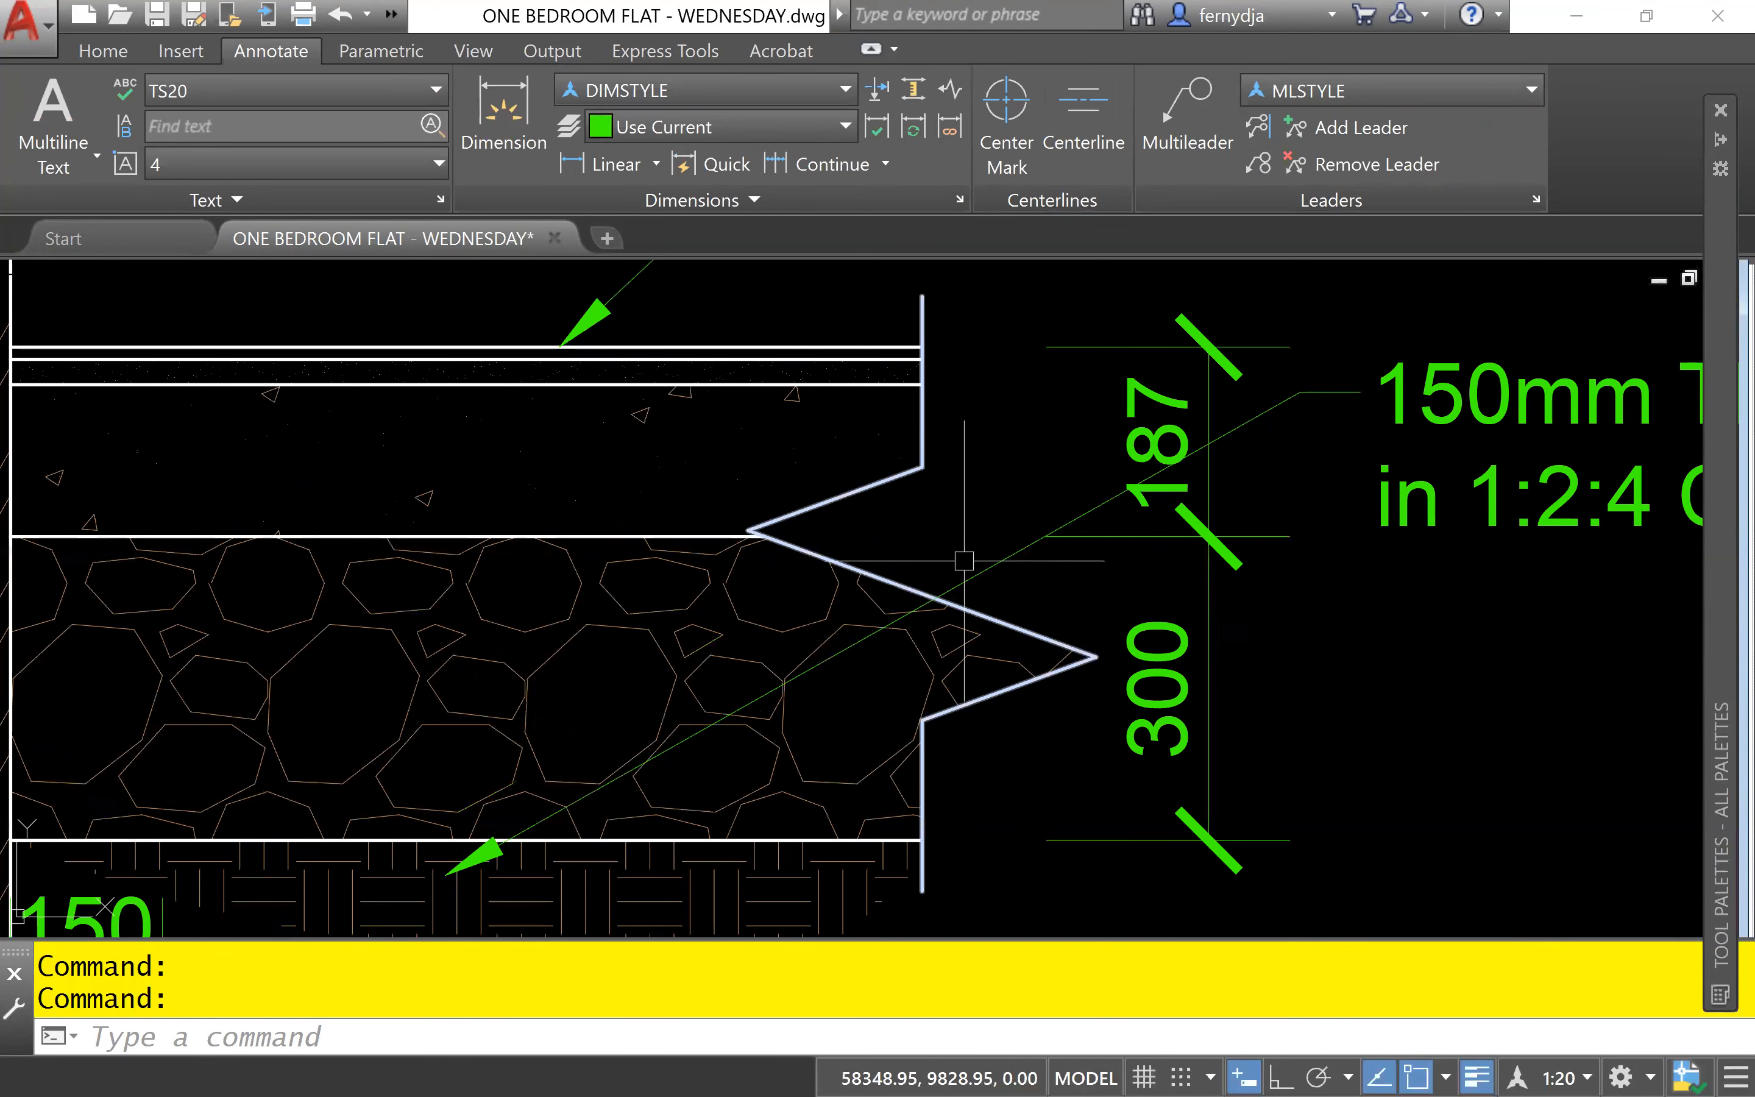
pyautogui.click(992, 563)
pyautogui.click(445, 875)
pyautogui.click(706, 458)
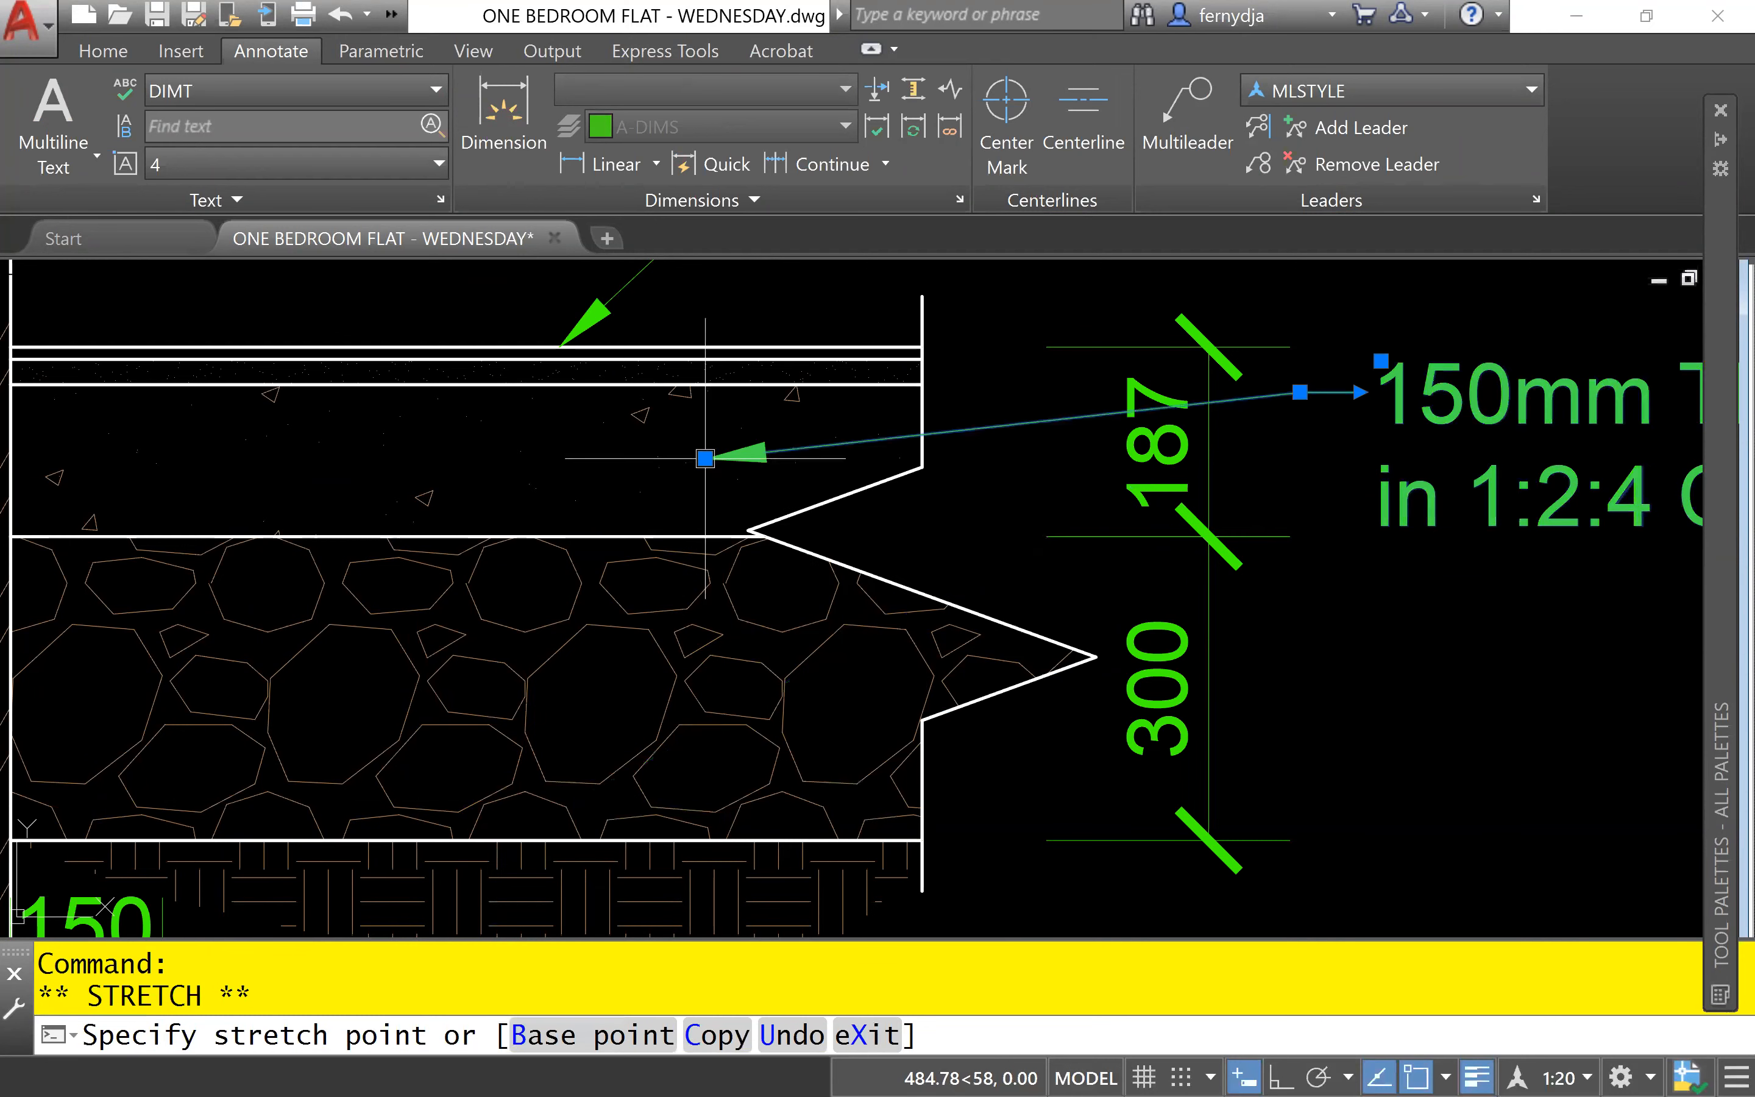
pyautogui.moveTo(1451, 803); pyautogui.dragTo(909, 834, button='middle')
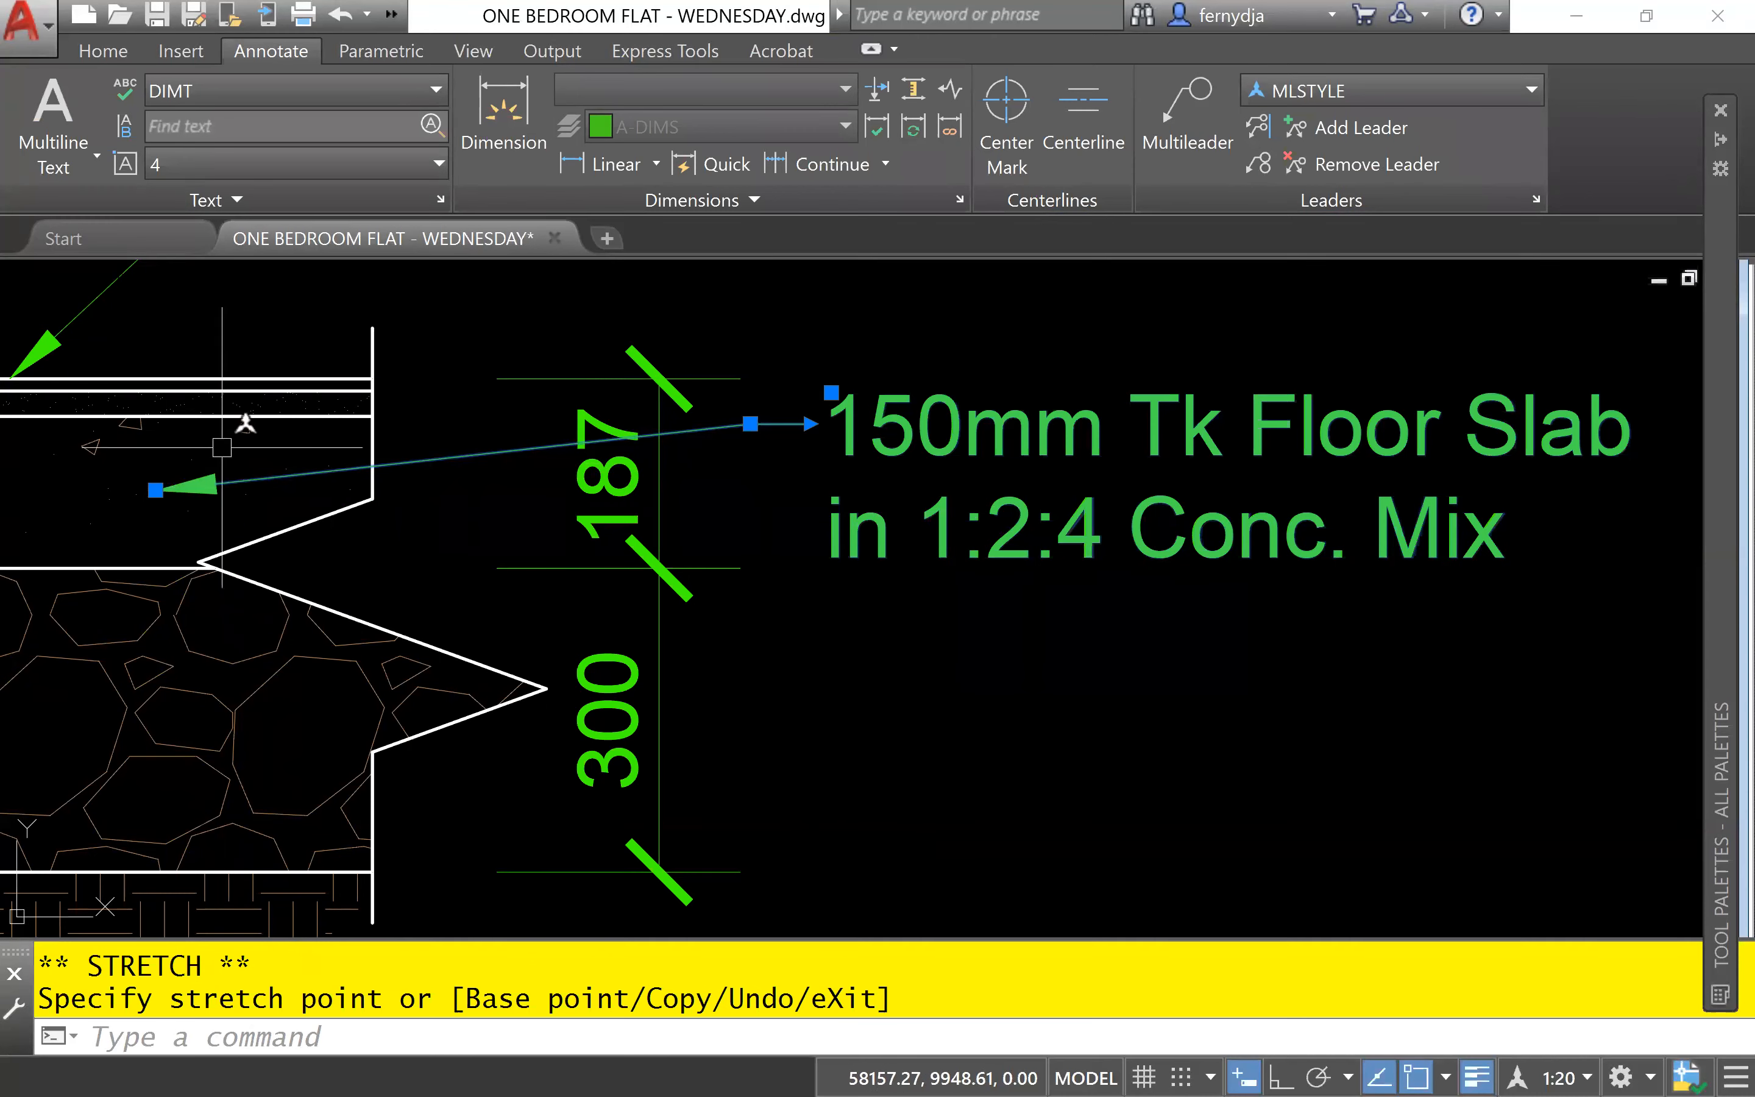
pyautogui.press('Escape')
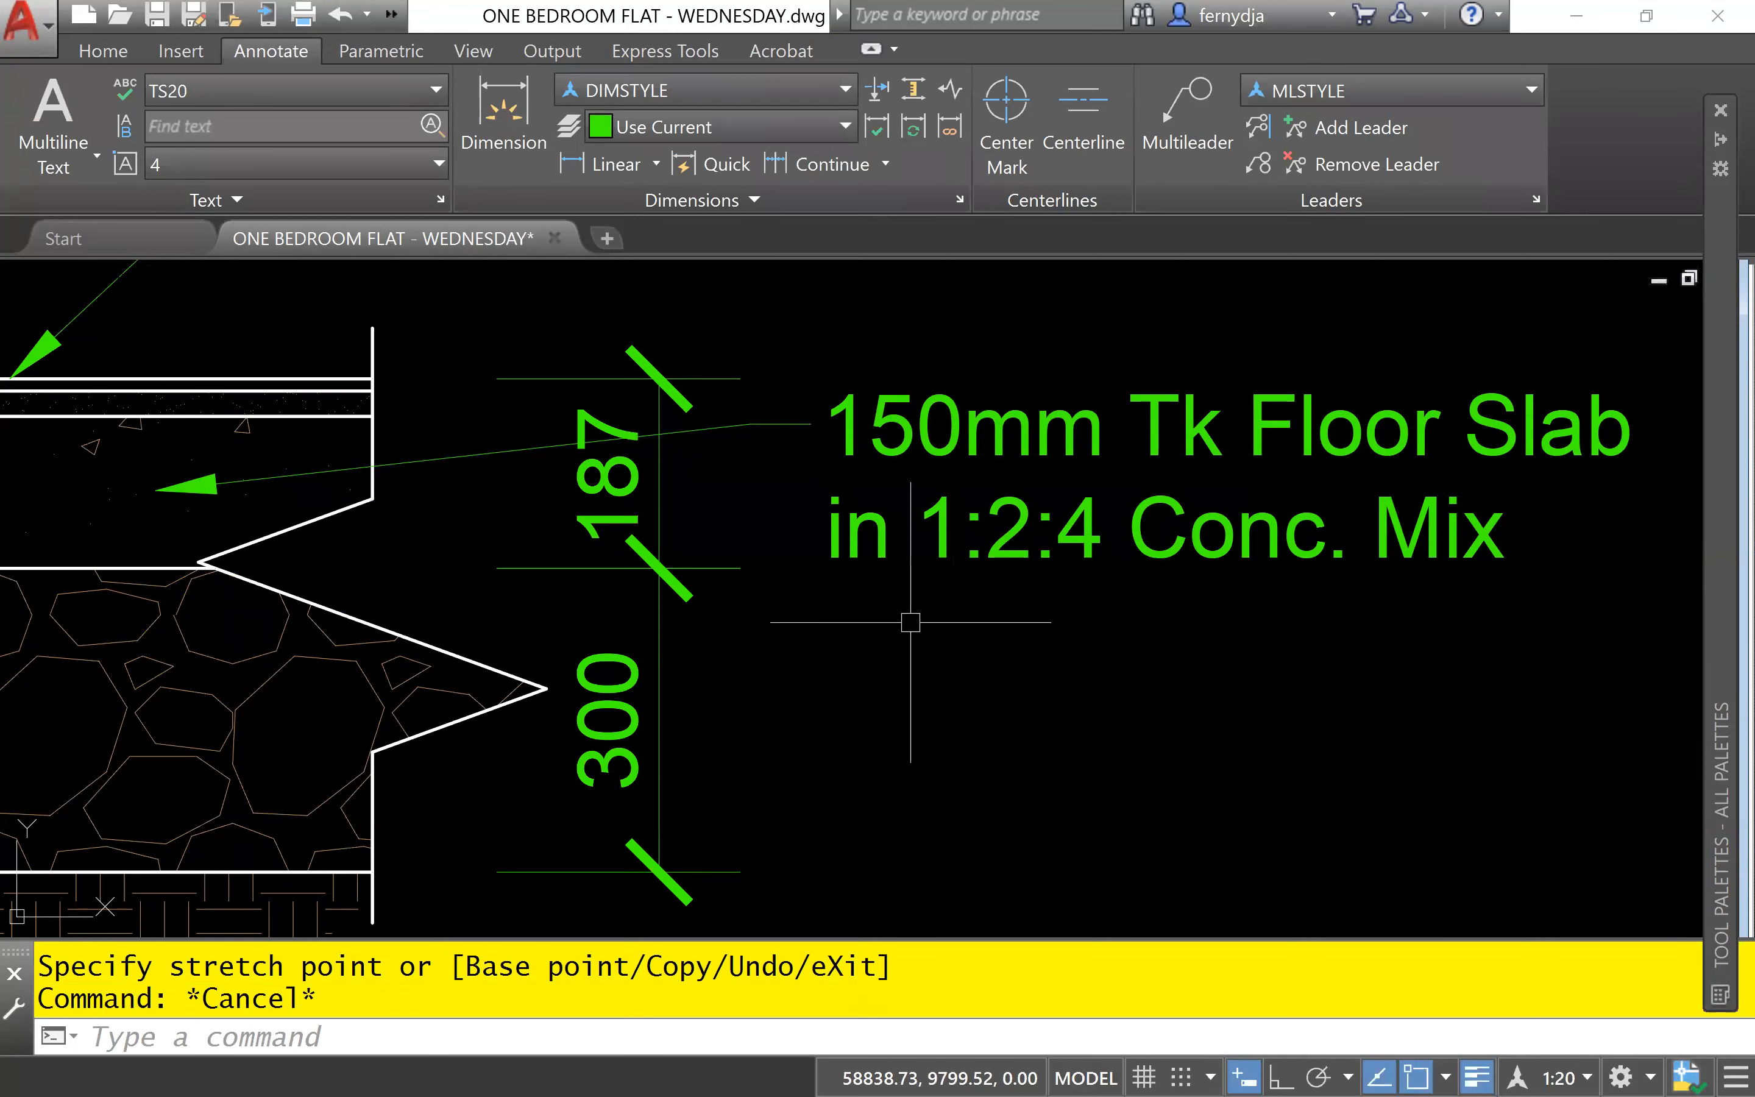
# - Erase the whole floor slab multileader and undo the erasure
pyautogui.click(515, 453)
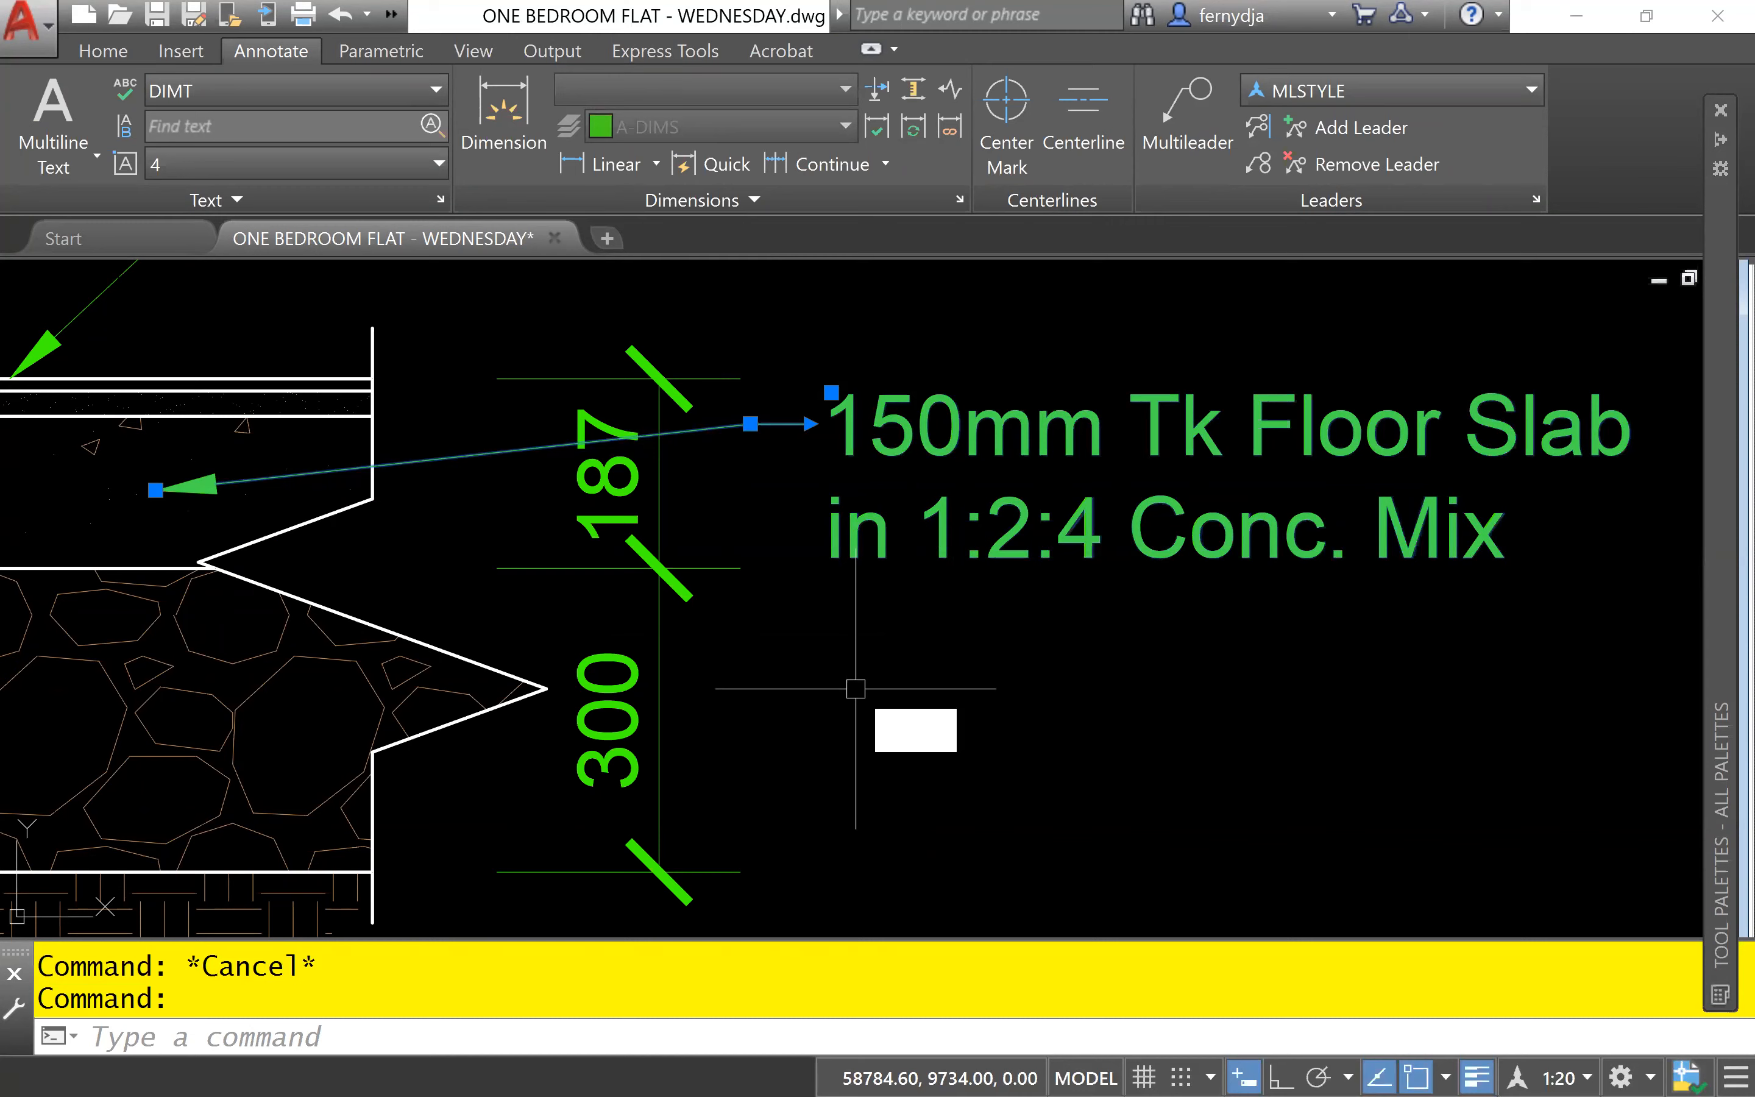
pyautogui.write('E')
pyautogui.press('Return')
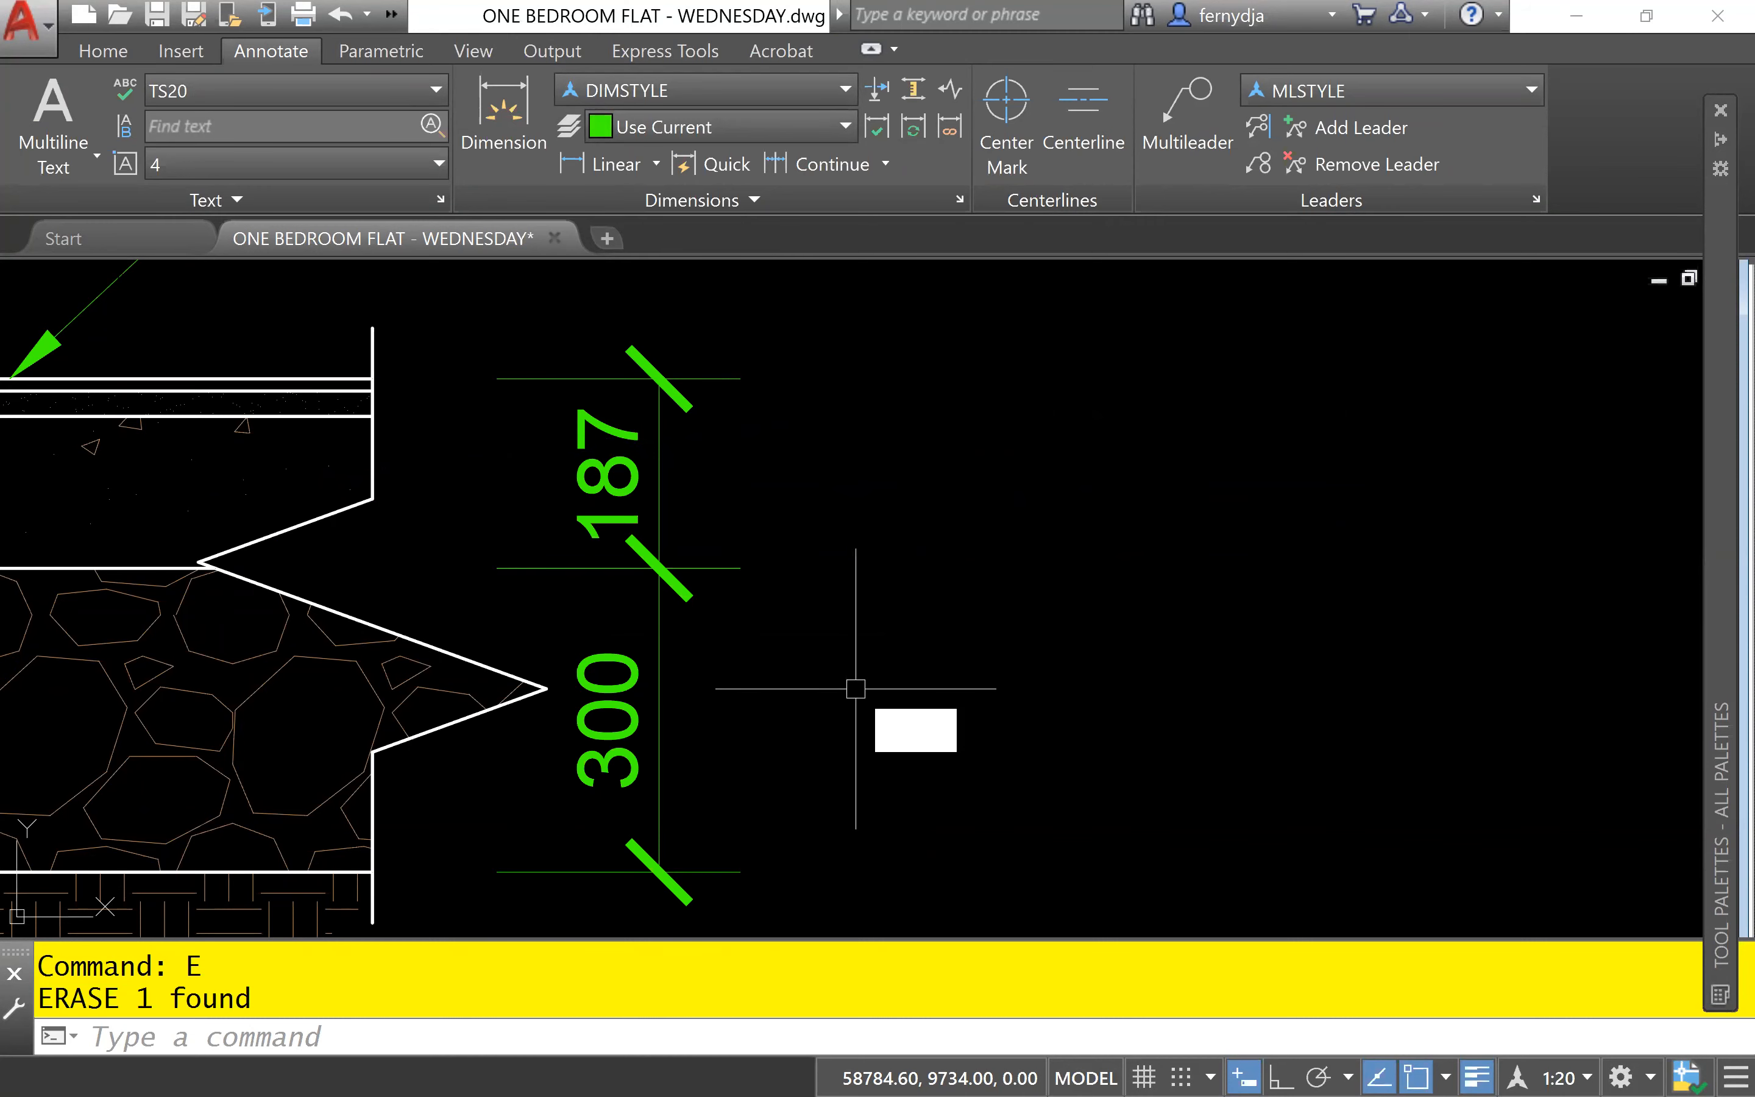
pyautogui.write('U')
pyautogui.press('Return')
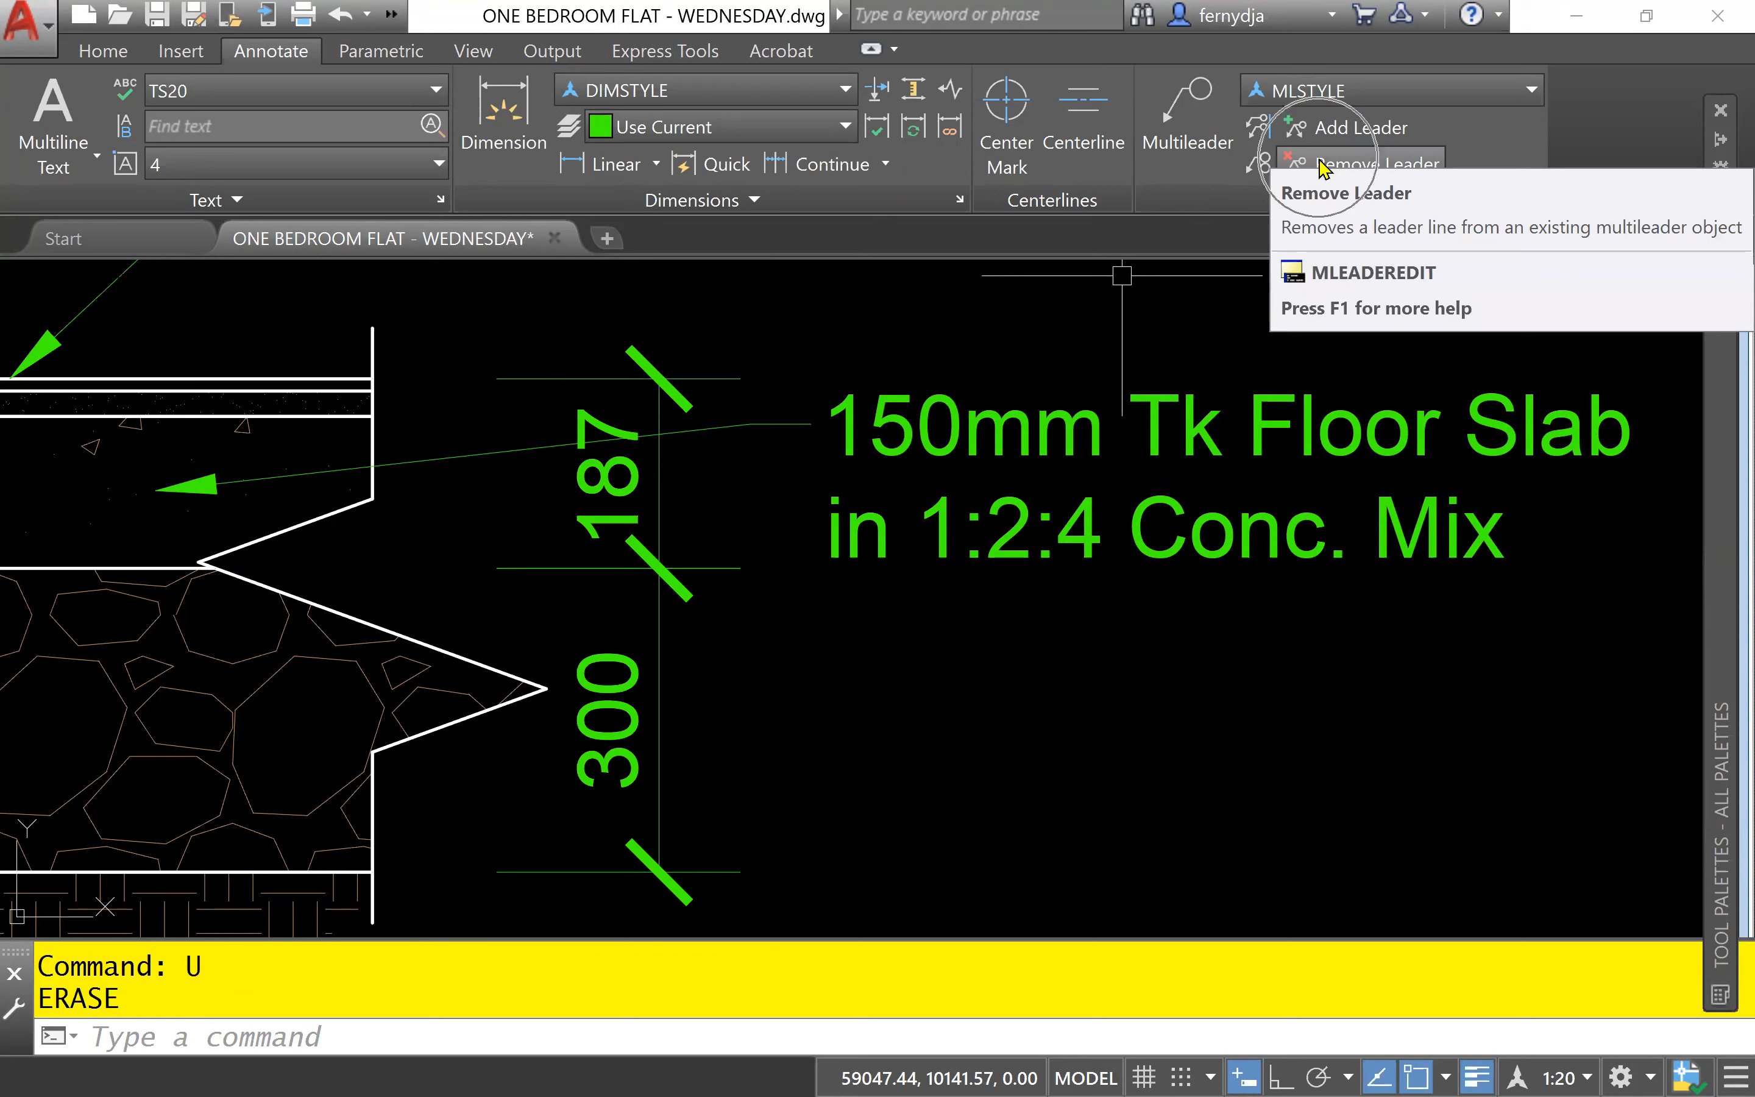
# - Remove the leader line from the "150mm Tk Floor Slab in 1:2:4 Conc. Mix" multileader, keeping its text
pyautogui.press('ctrl')
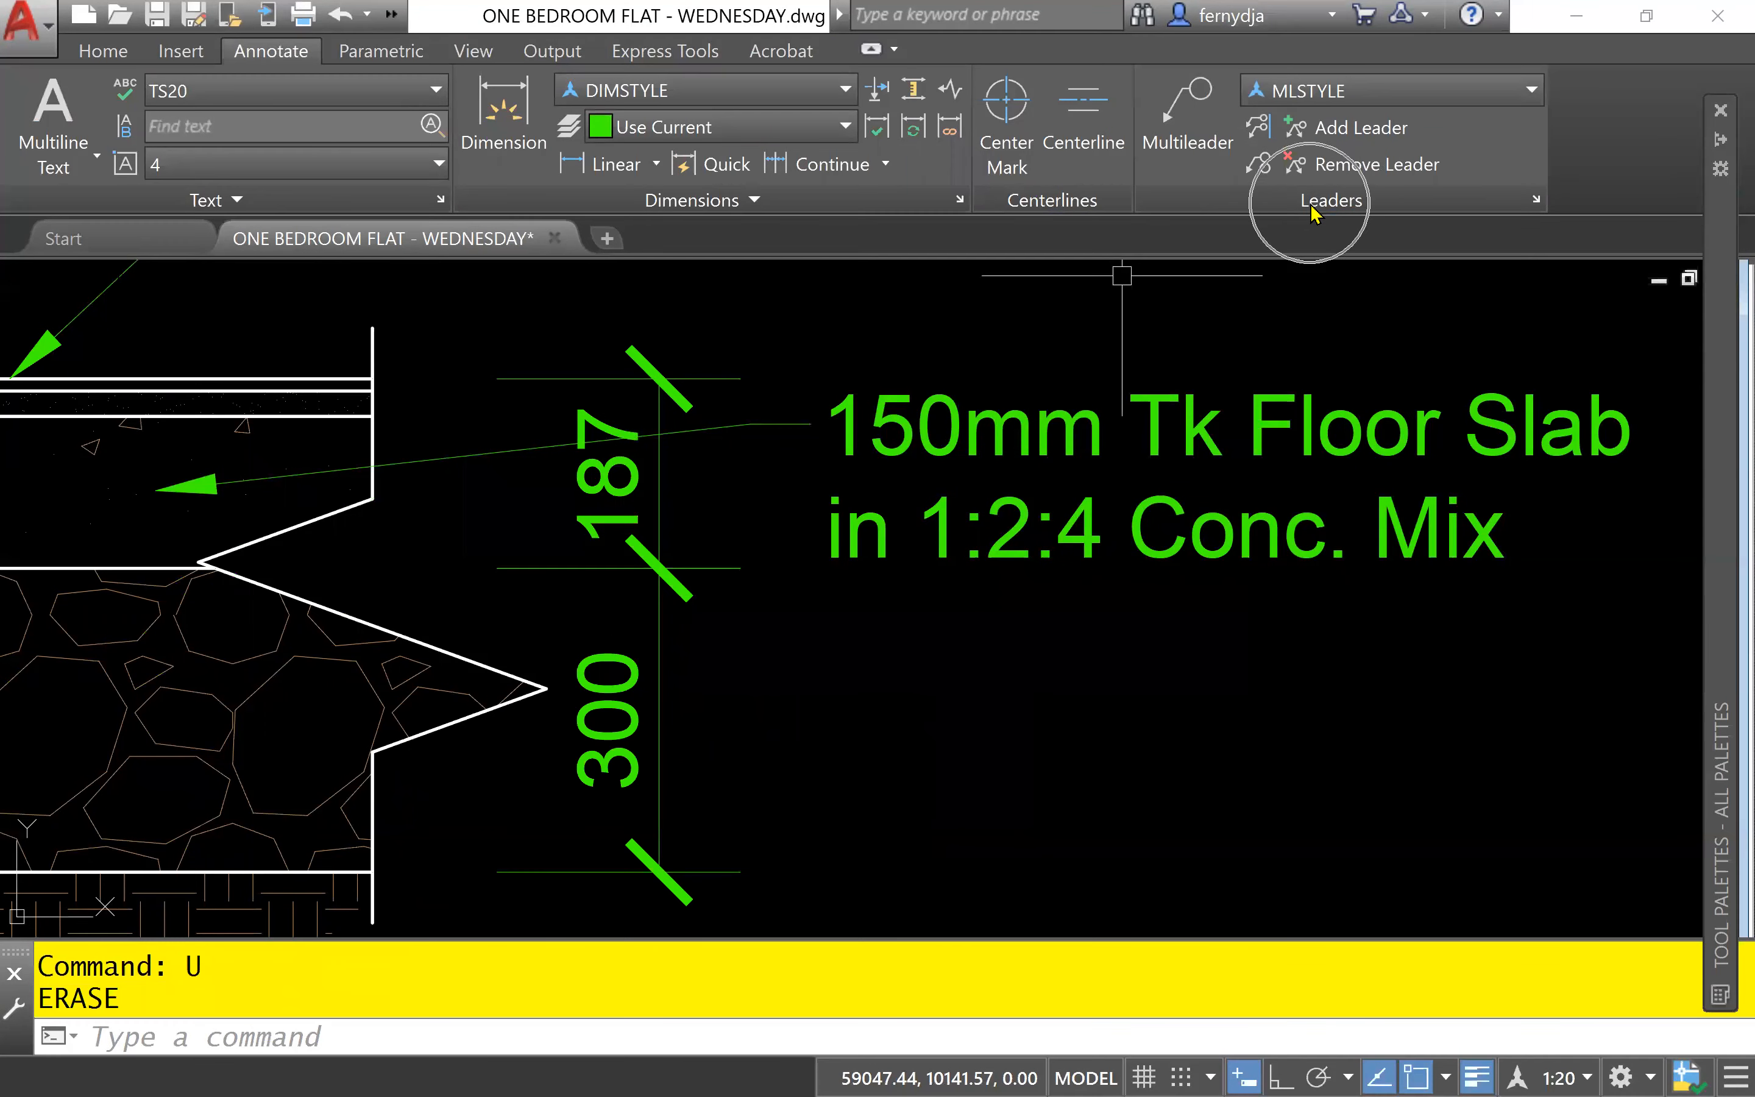
pyautogui.click(1368, 172)
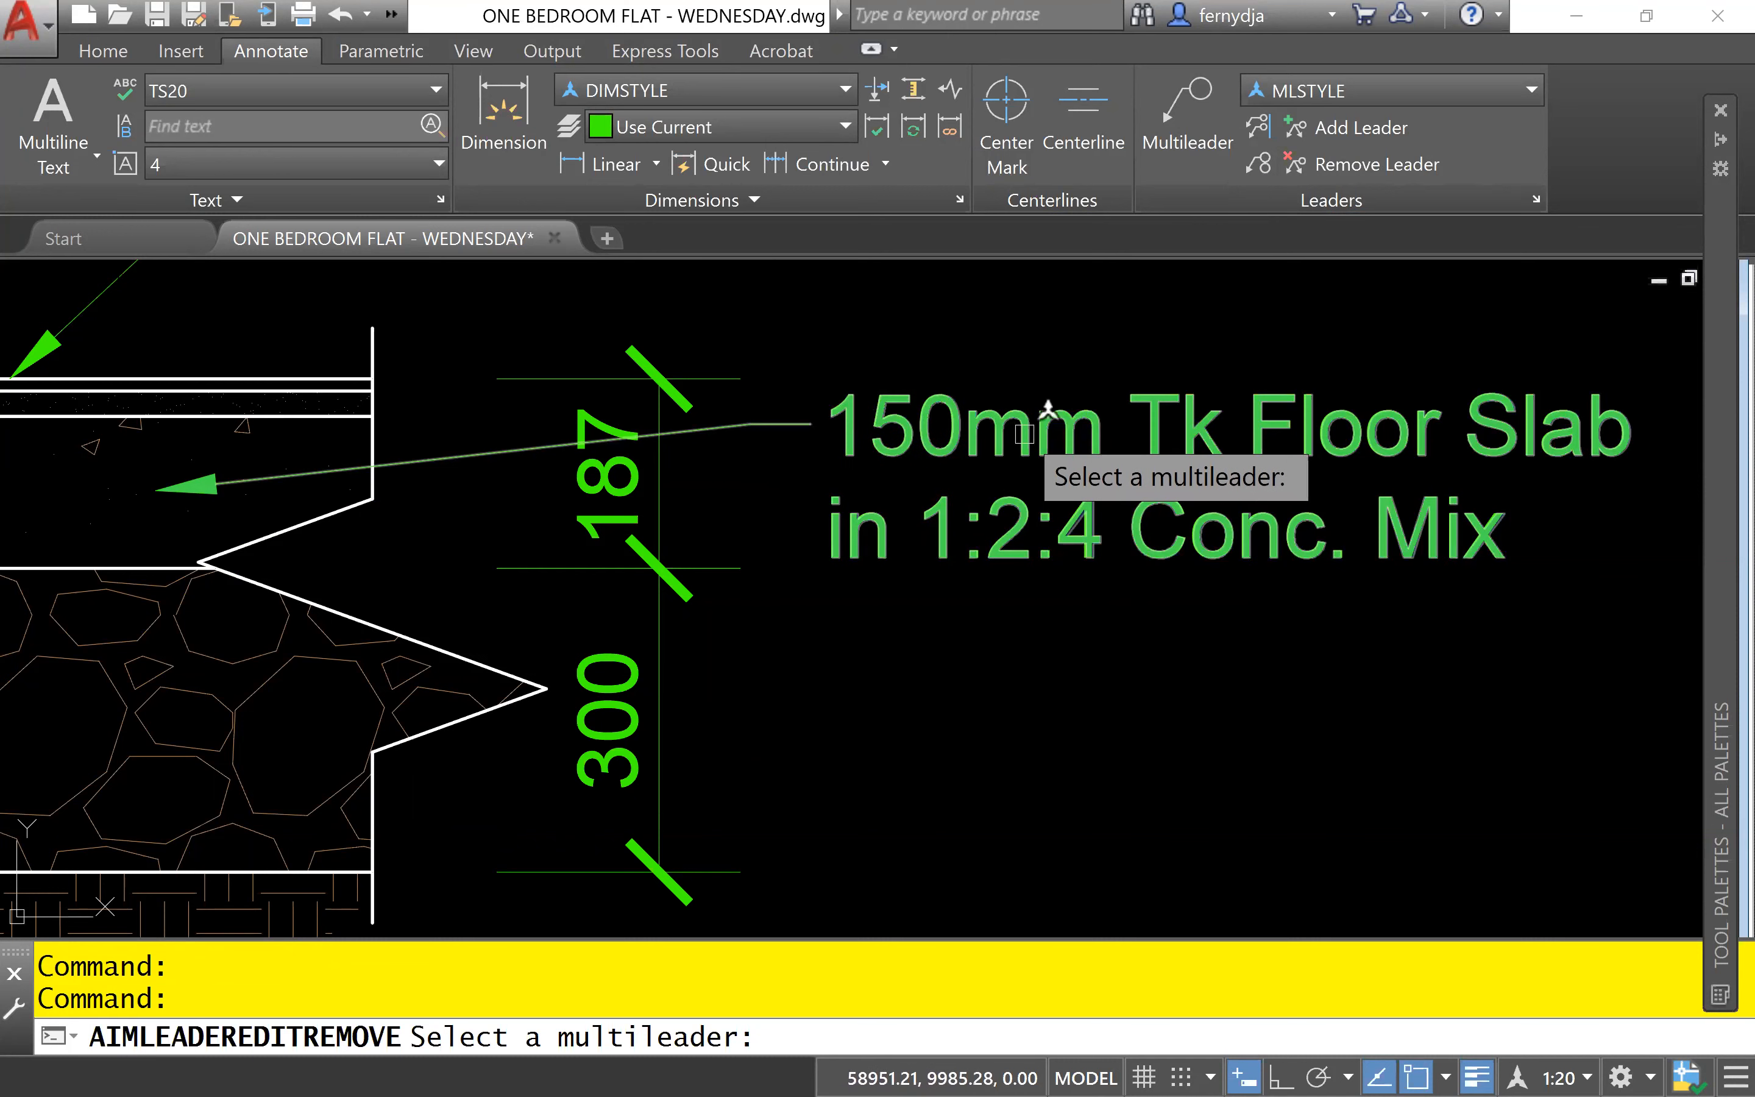
pyautogui.click(987, 435)
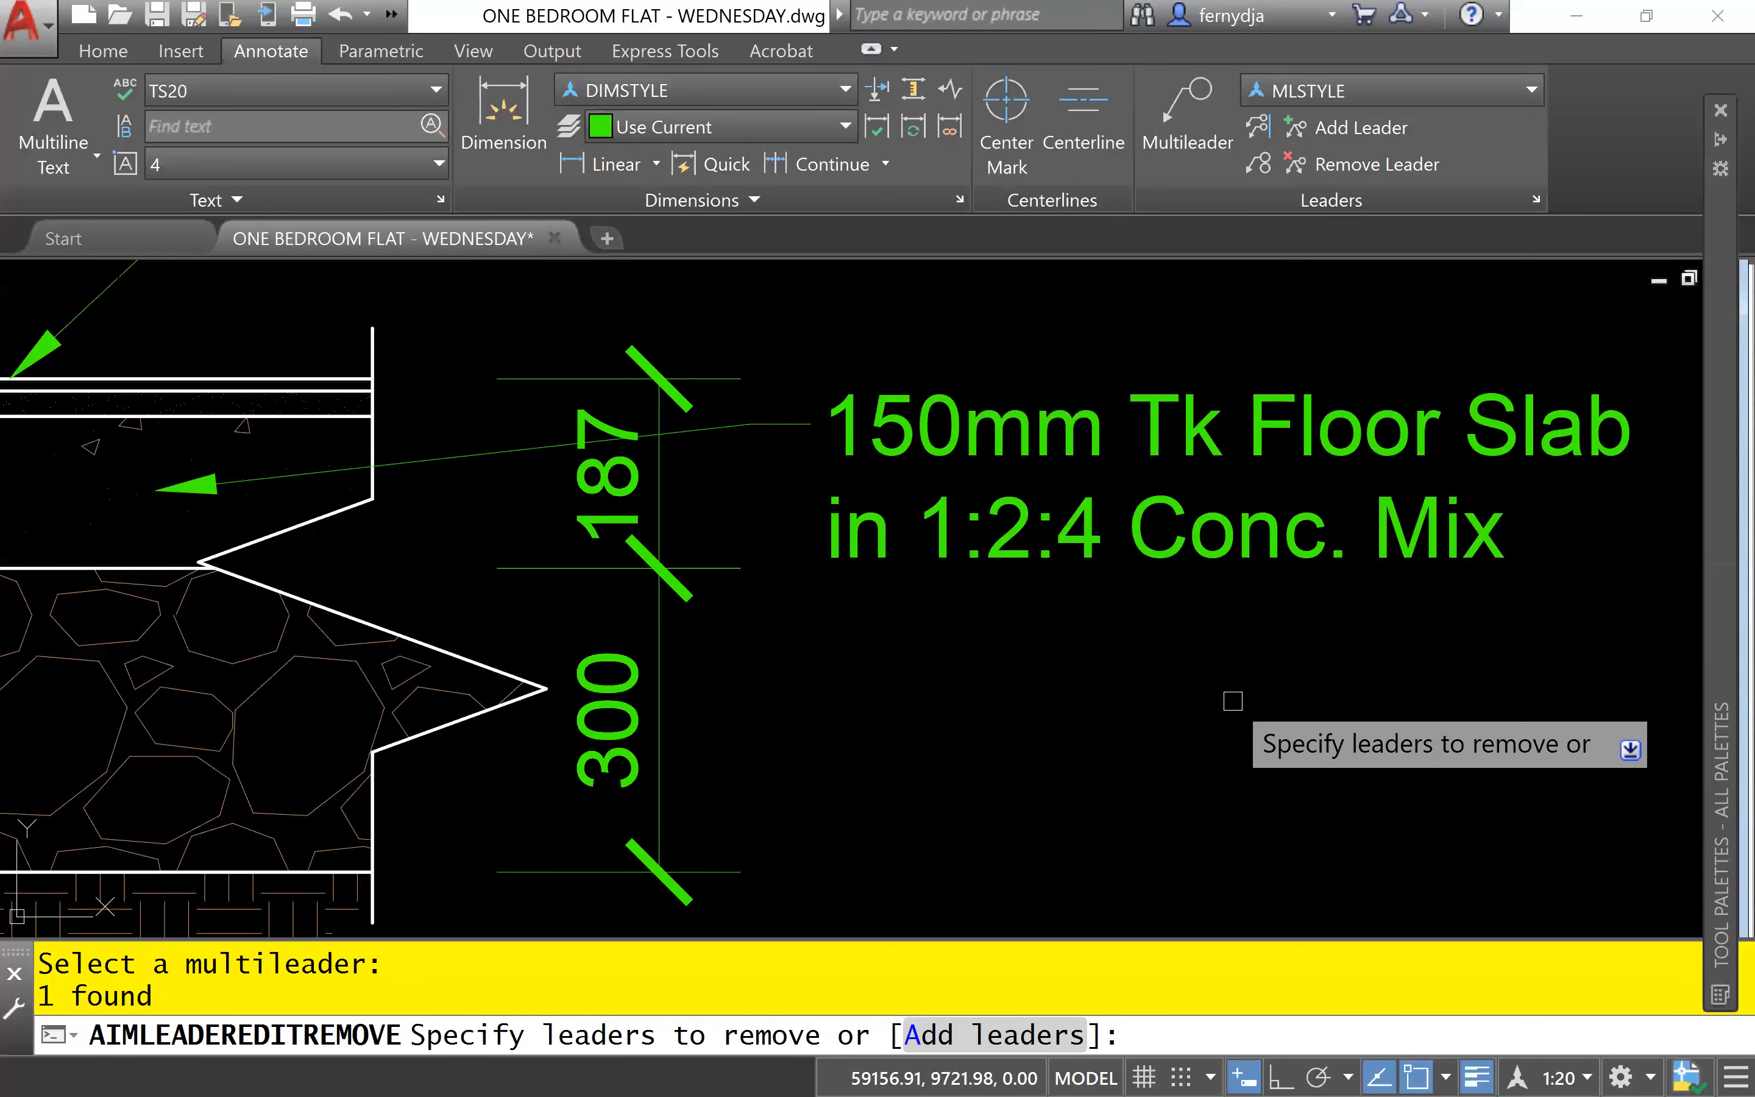
pyautogui.click(755, 421)
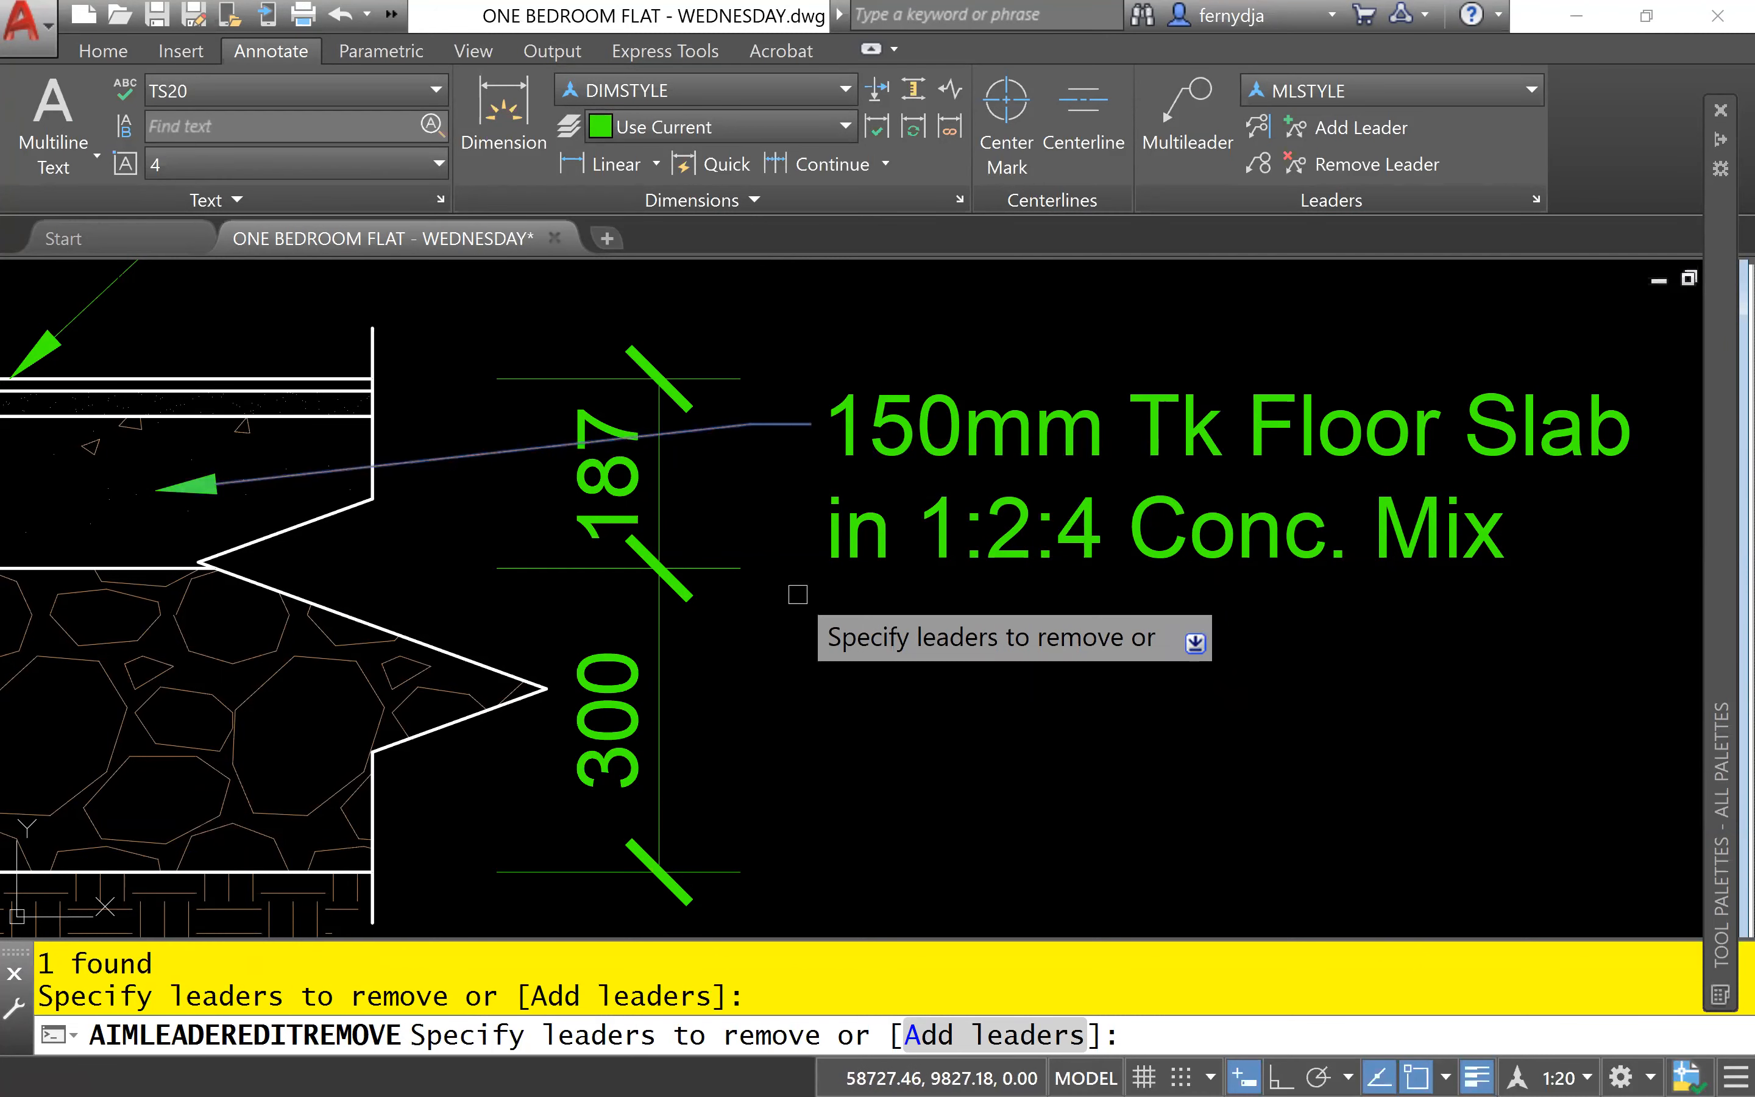
pyautogui.press('Return')
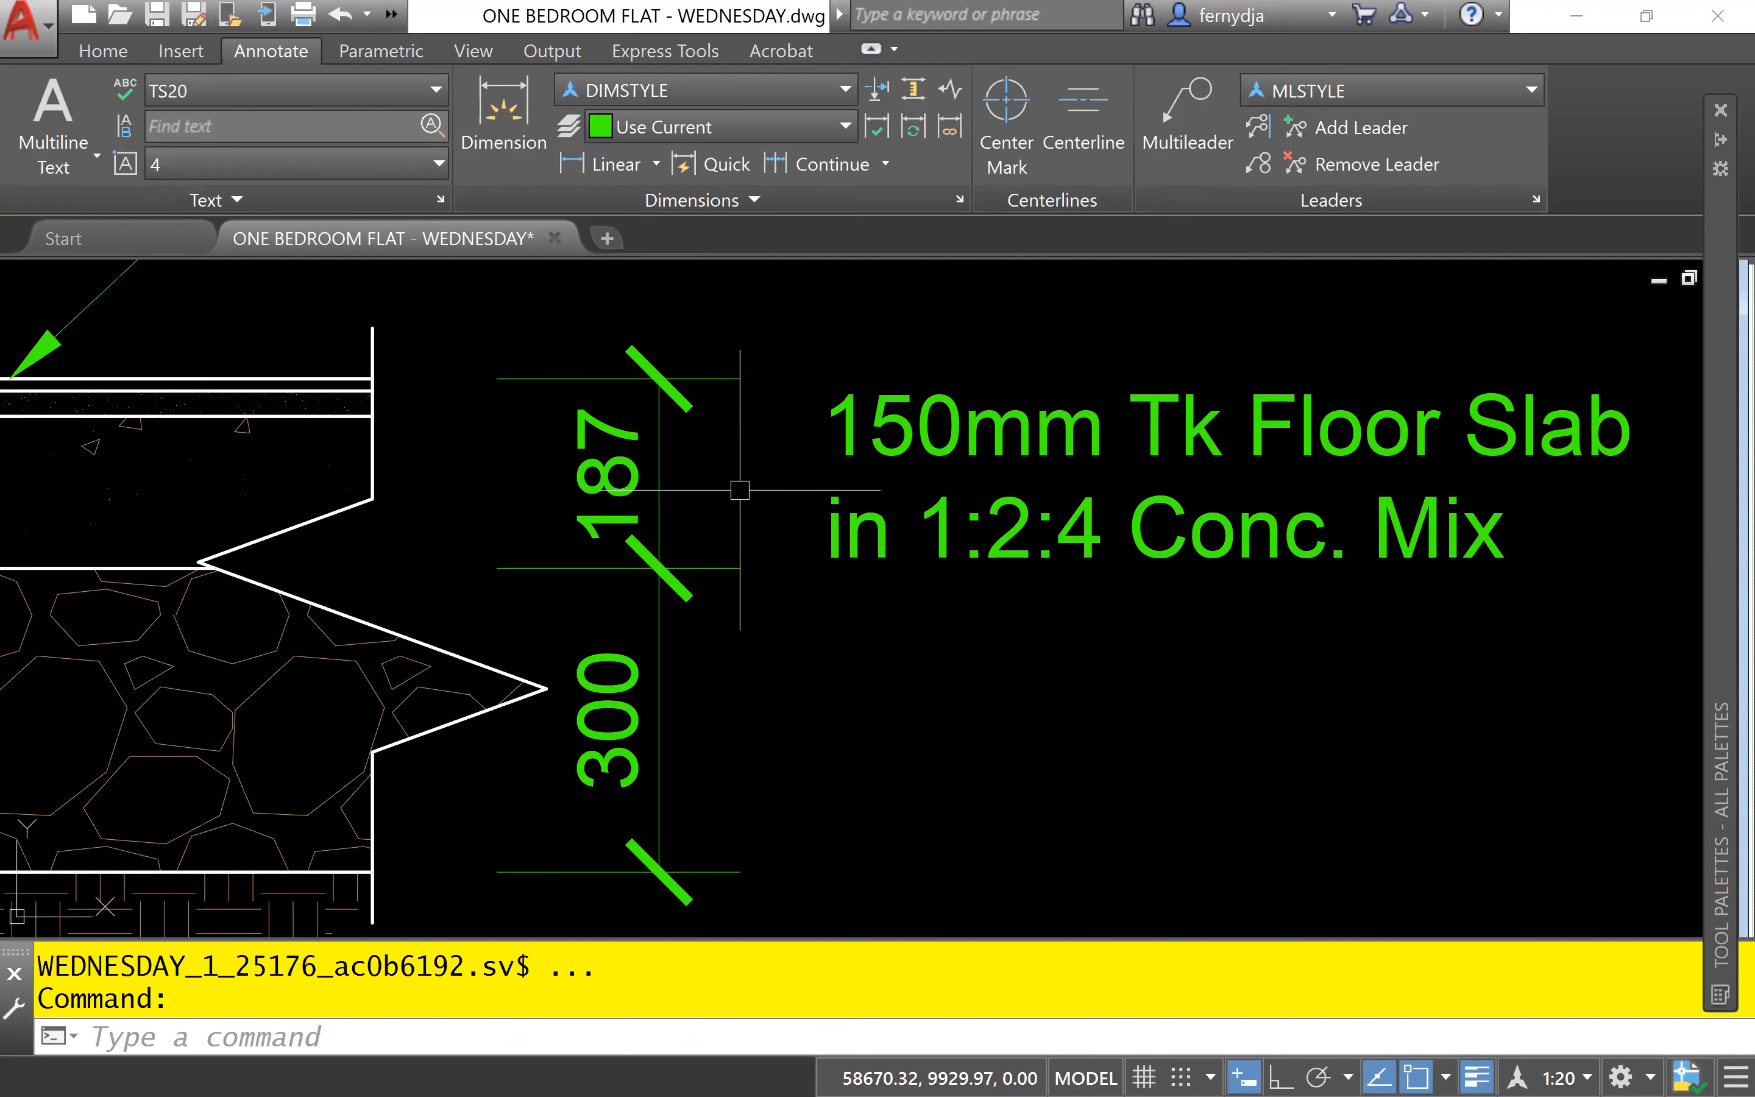
# - Copy the floor slab note about 248 units straight down with Ortho on, placing it beside the hardcore layer
pyautogui.scroll(-3, 1088, 572)
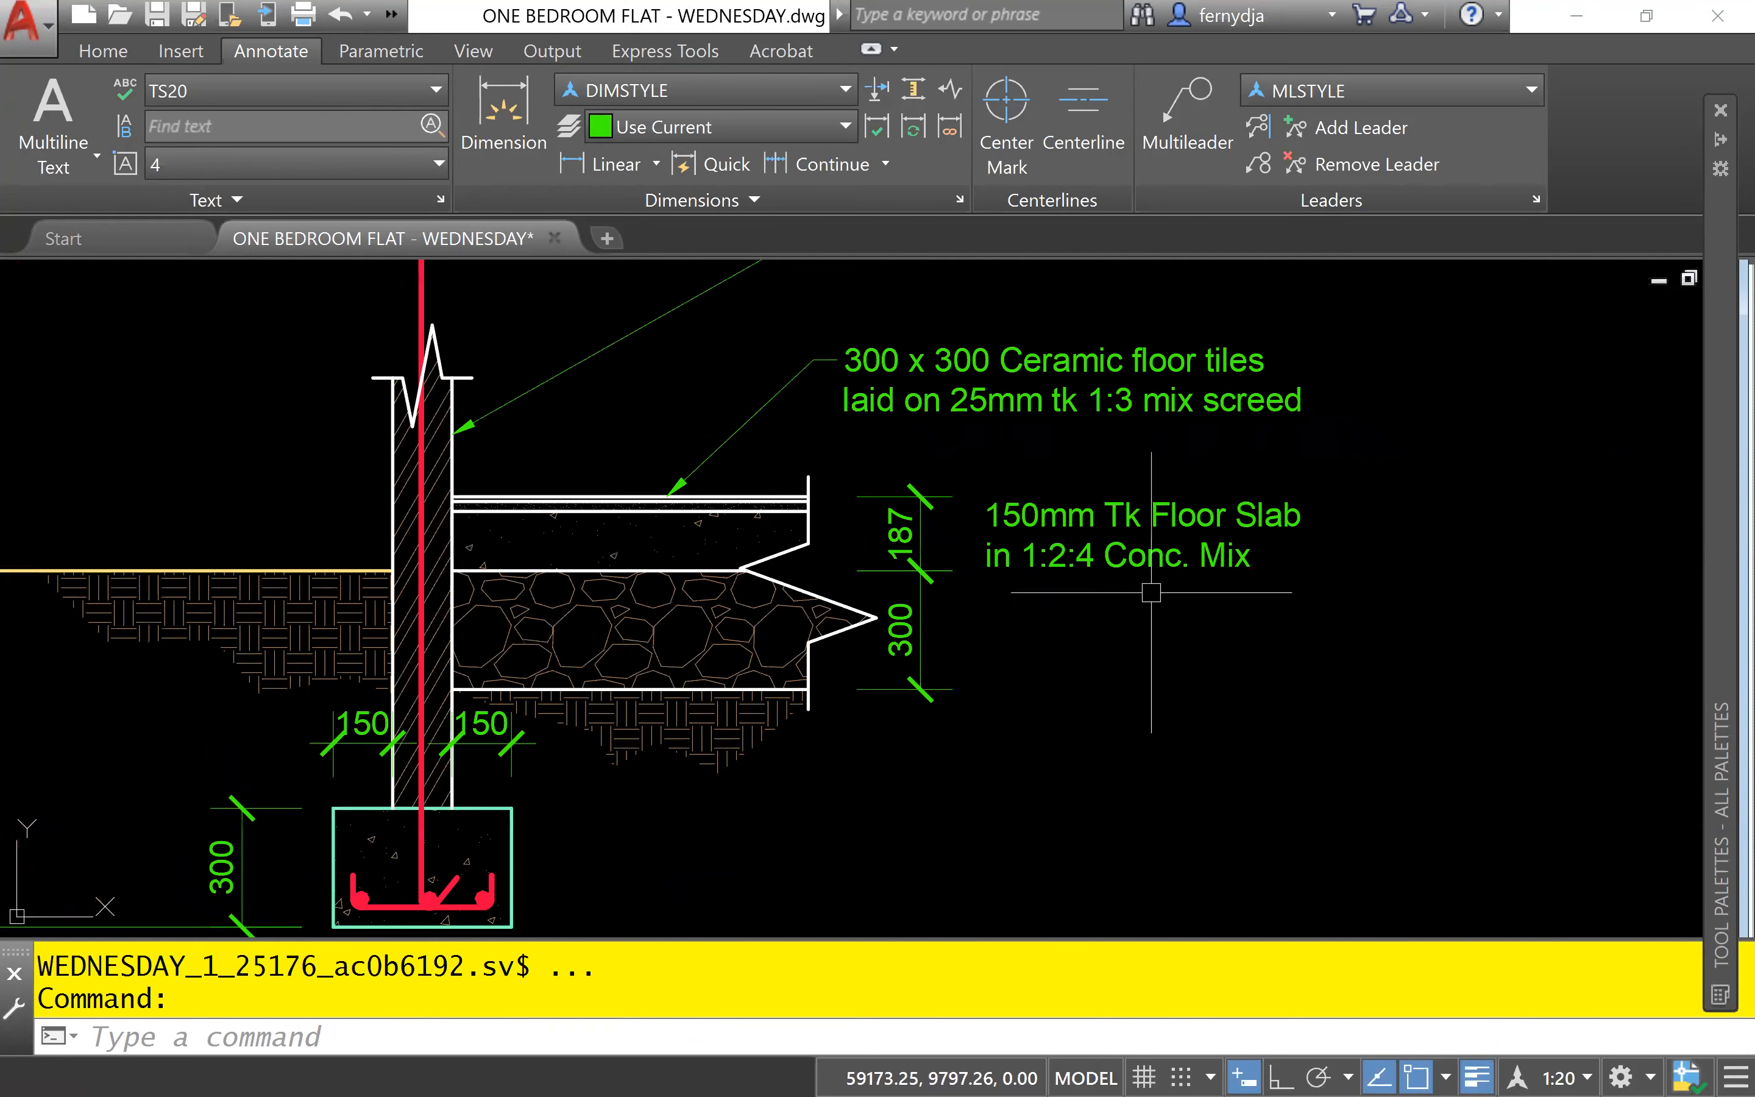
pyautogui.scroll(-1, 983, 636)
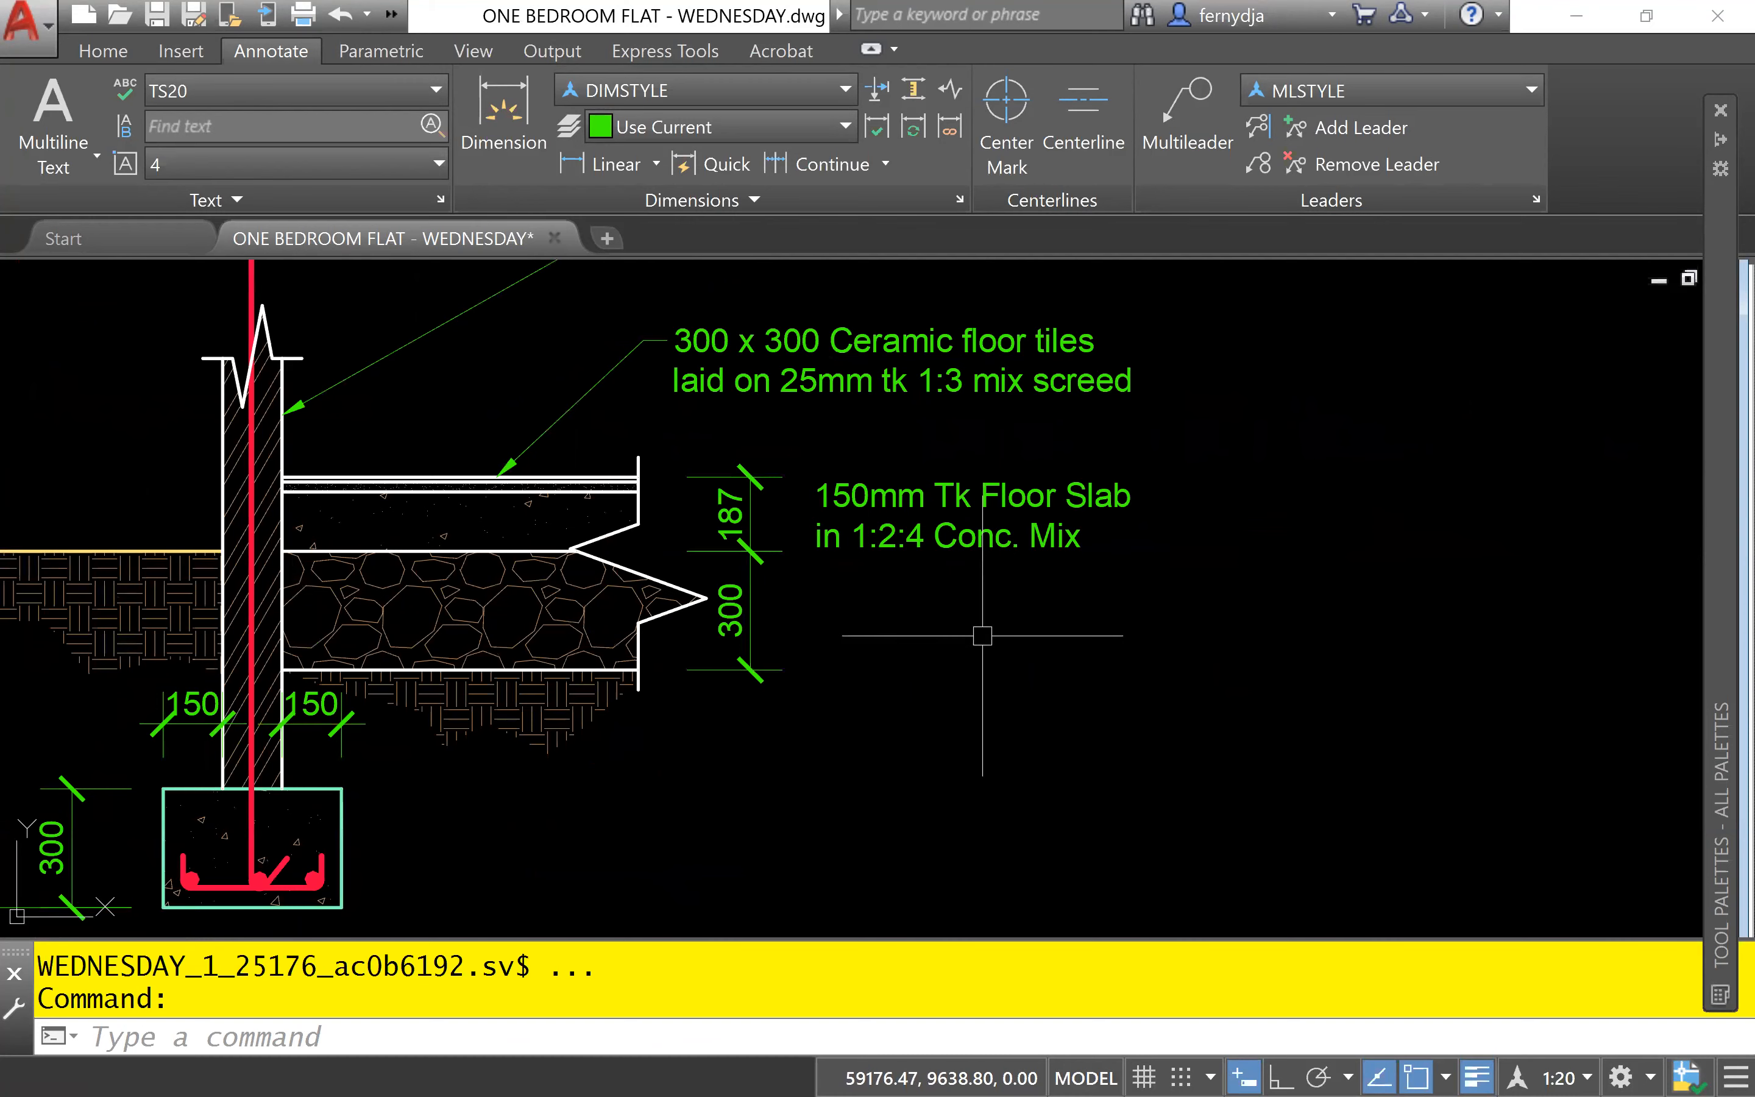
pyautogui.click(946, 500)
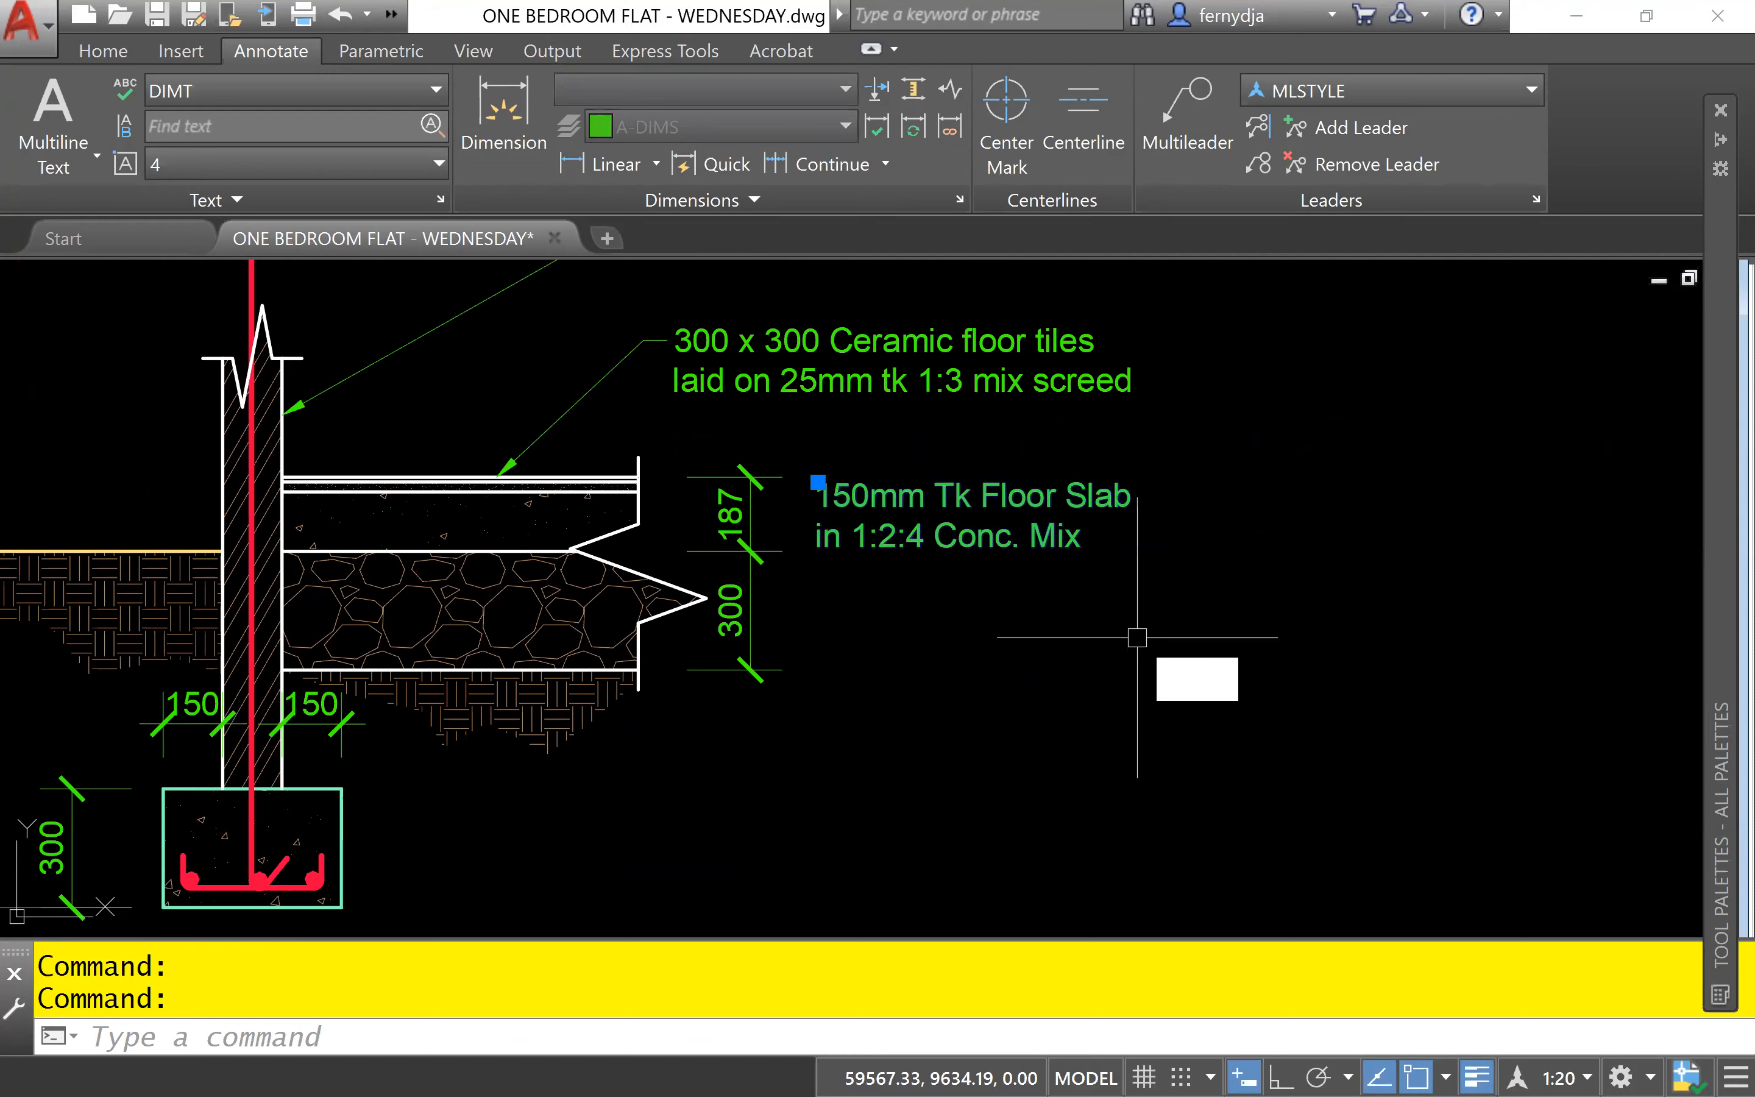
pyautogui.write('co')
pyautogui.press('Return')
pyautogui.click(871, 496)
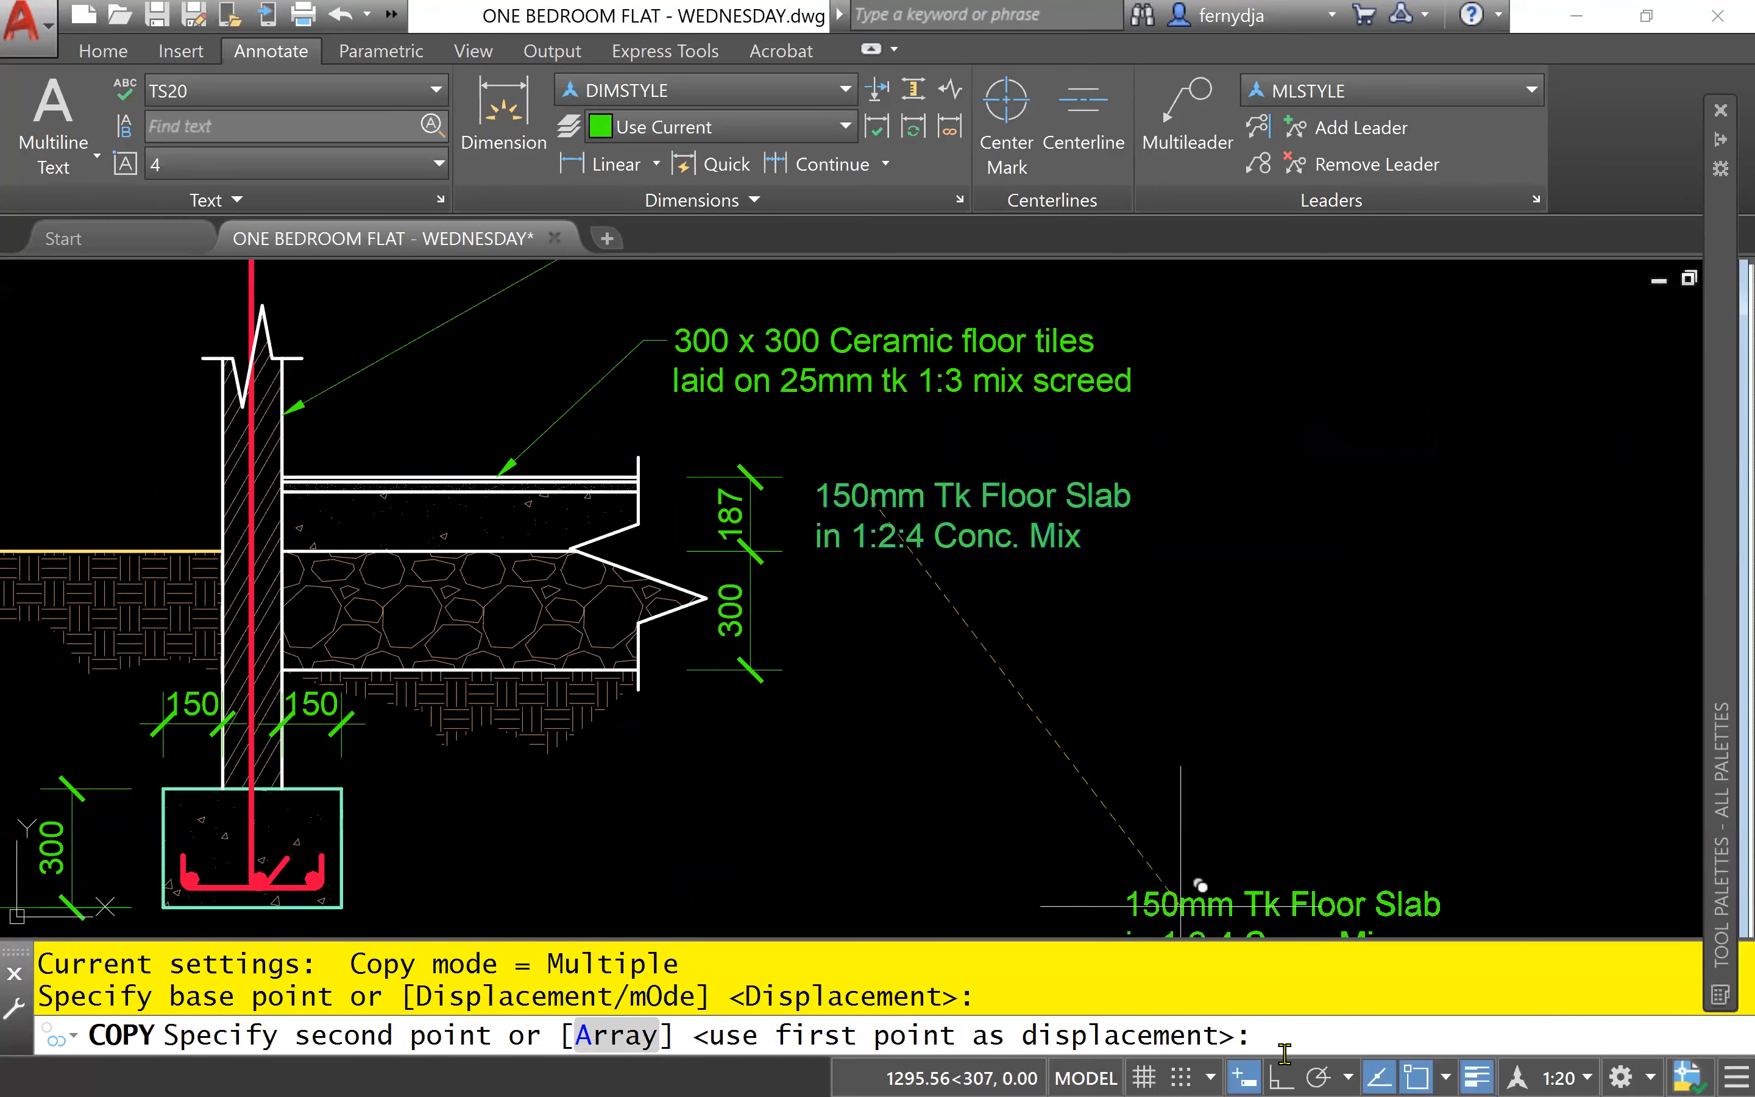
pyautogui.press('F8')
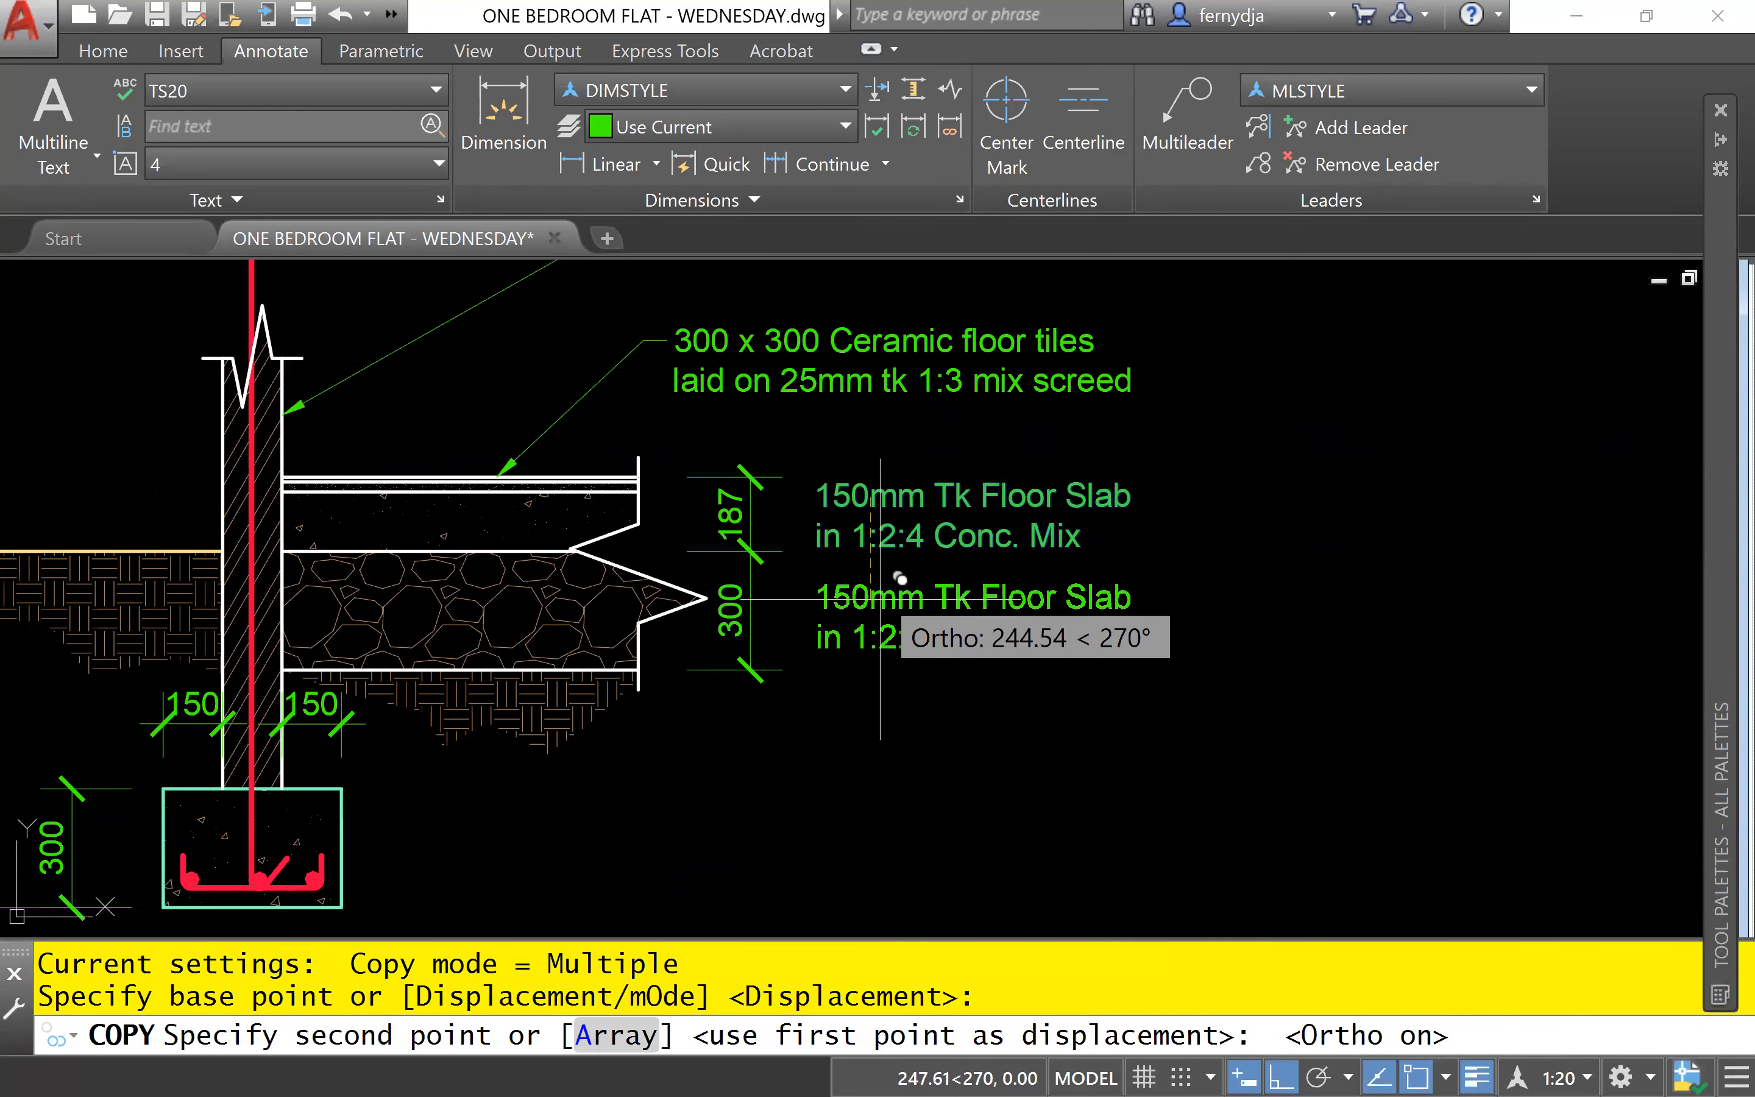
pyautogui.scroll(2, 889, 591)
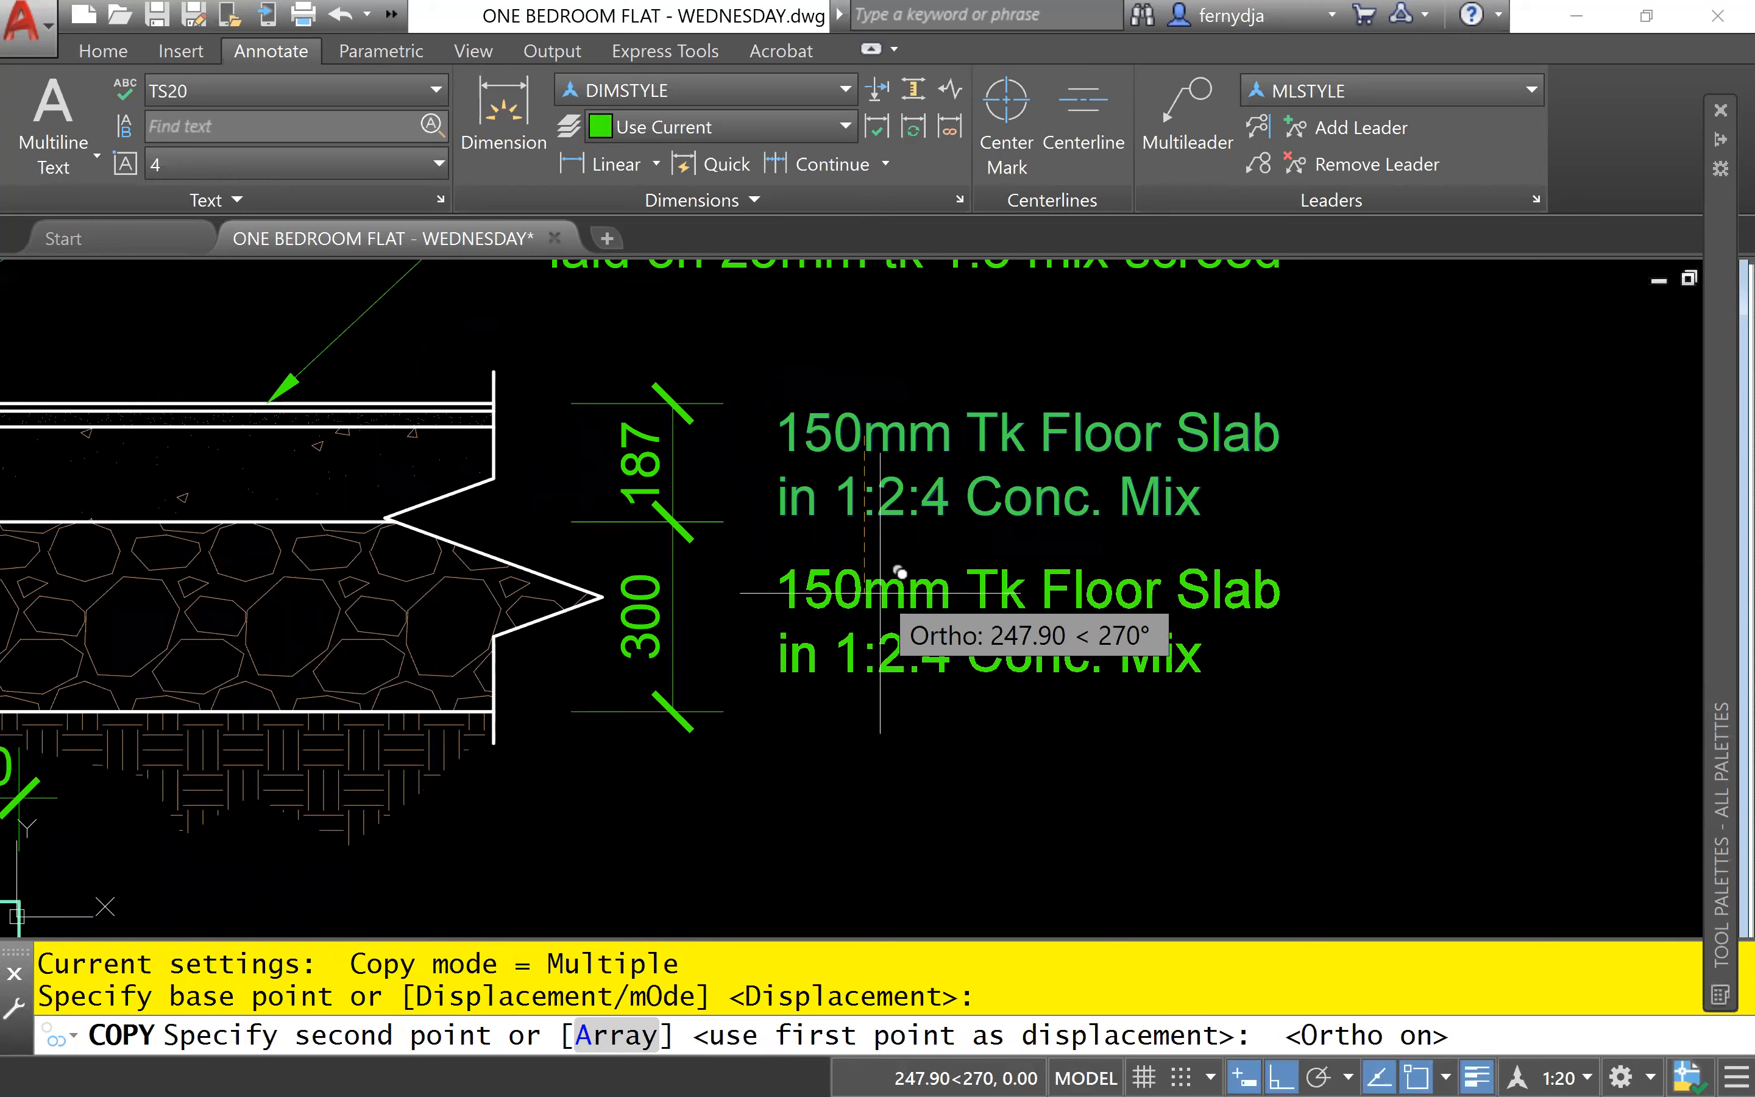
pyautogui.click(881, 593)
pyautogui.press('Escape')
pyautogui.press('Escape')
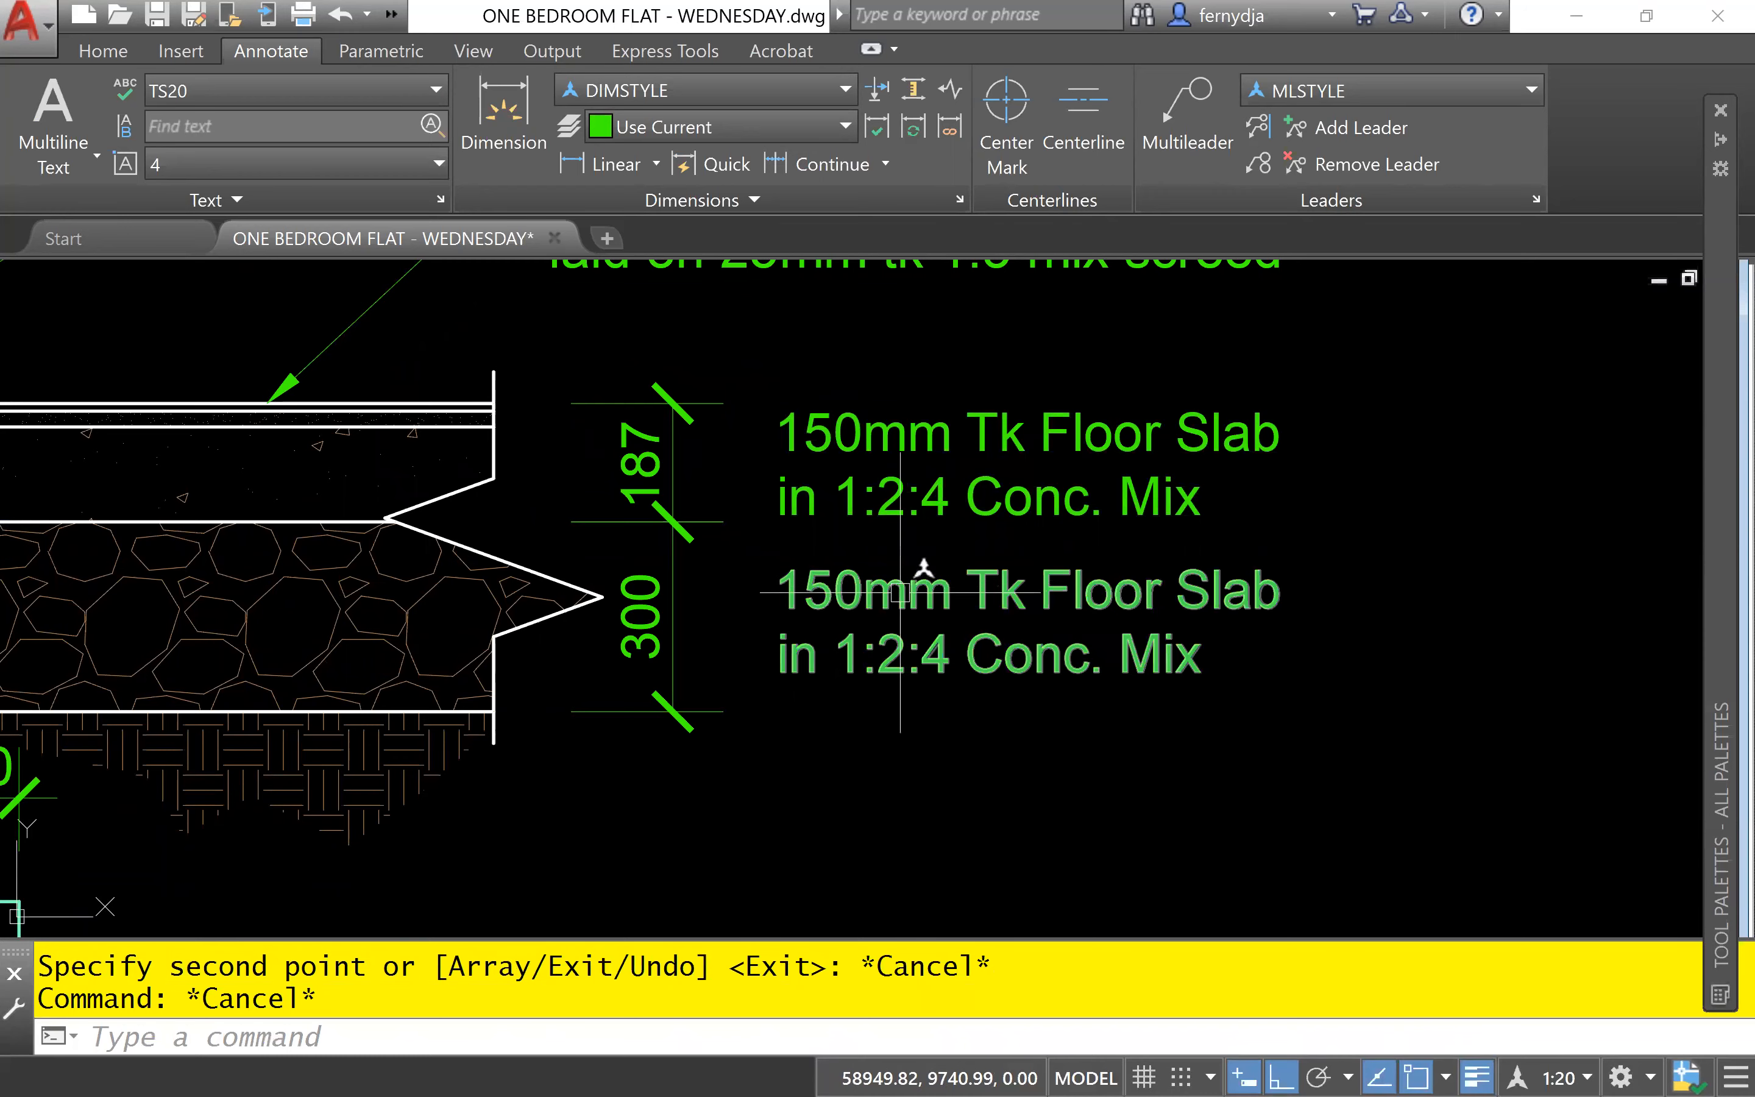
# - Edit the lower copied note, inserting "Hardcore spread, level &" as a new first line above the existing text
pyautogui.scroll(2, 900, 593)
pyautogui.scroll(3, 900, 593)
pyautogui.moveTo(932, 573); pyautogui.dragTo(642, 541, button='middle')
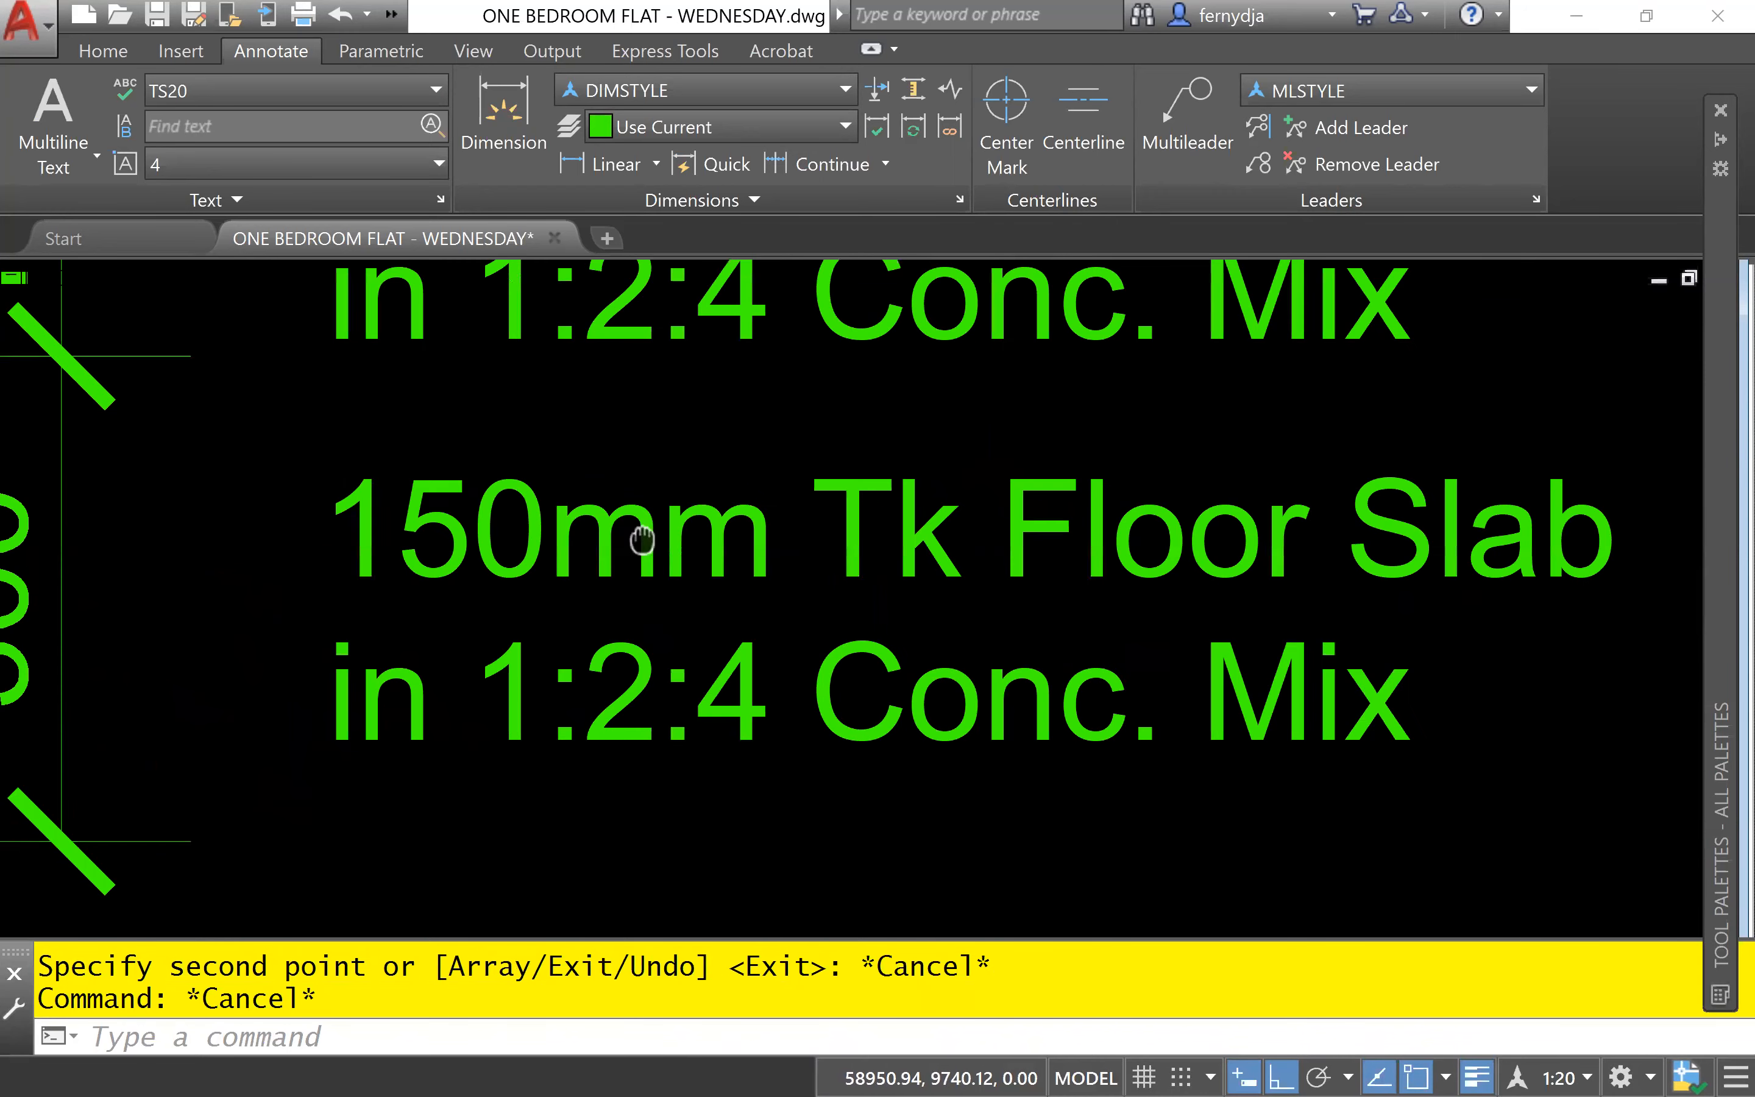
pyautogui.scroll(-2, 642, 540)
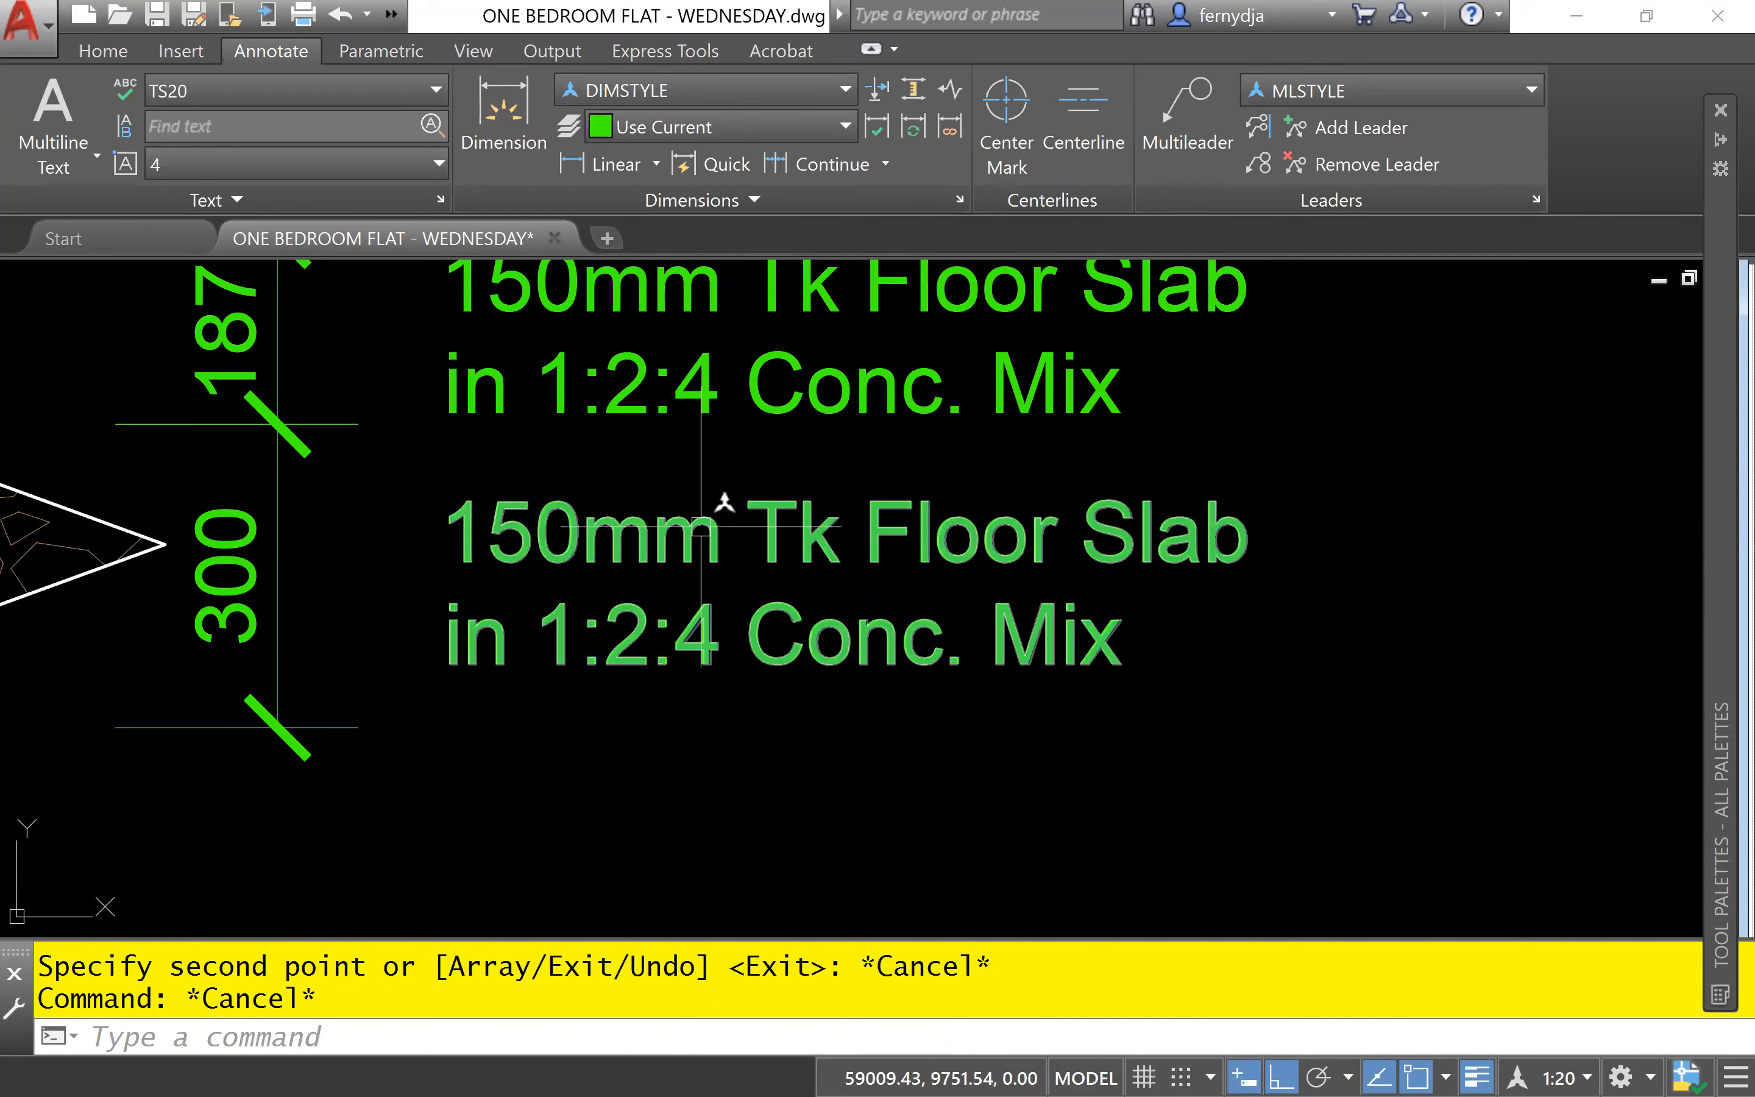
pyautogui.click(701, 527)
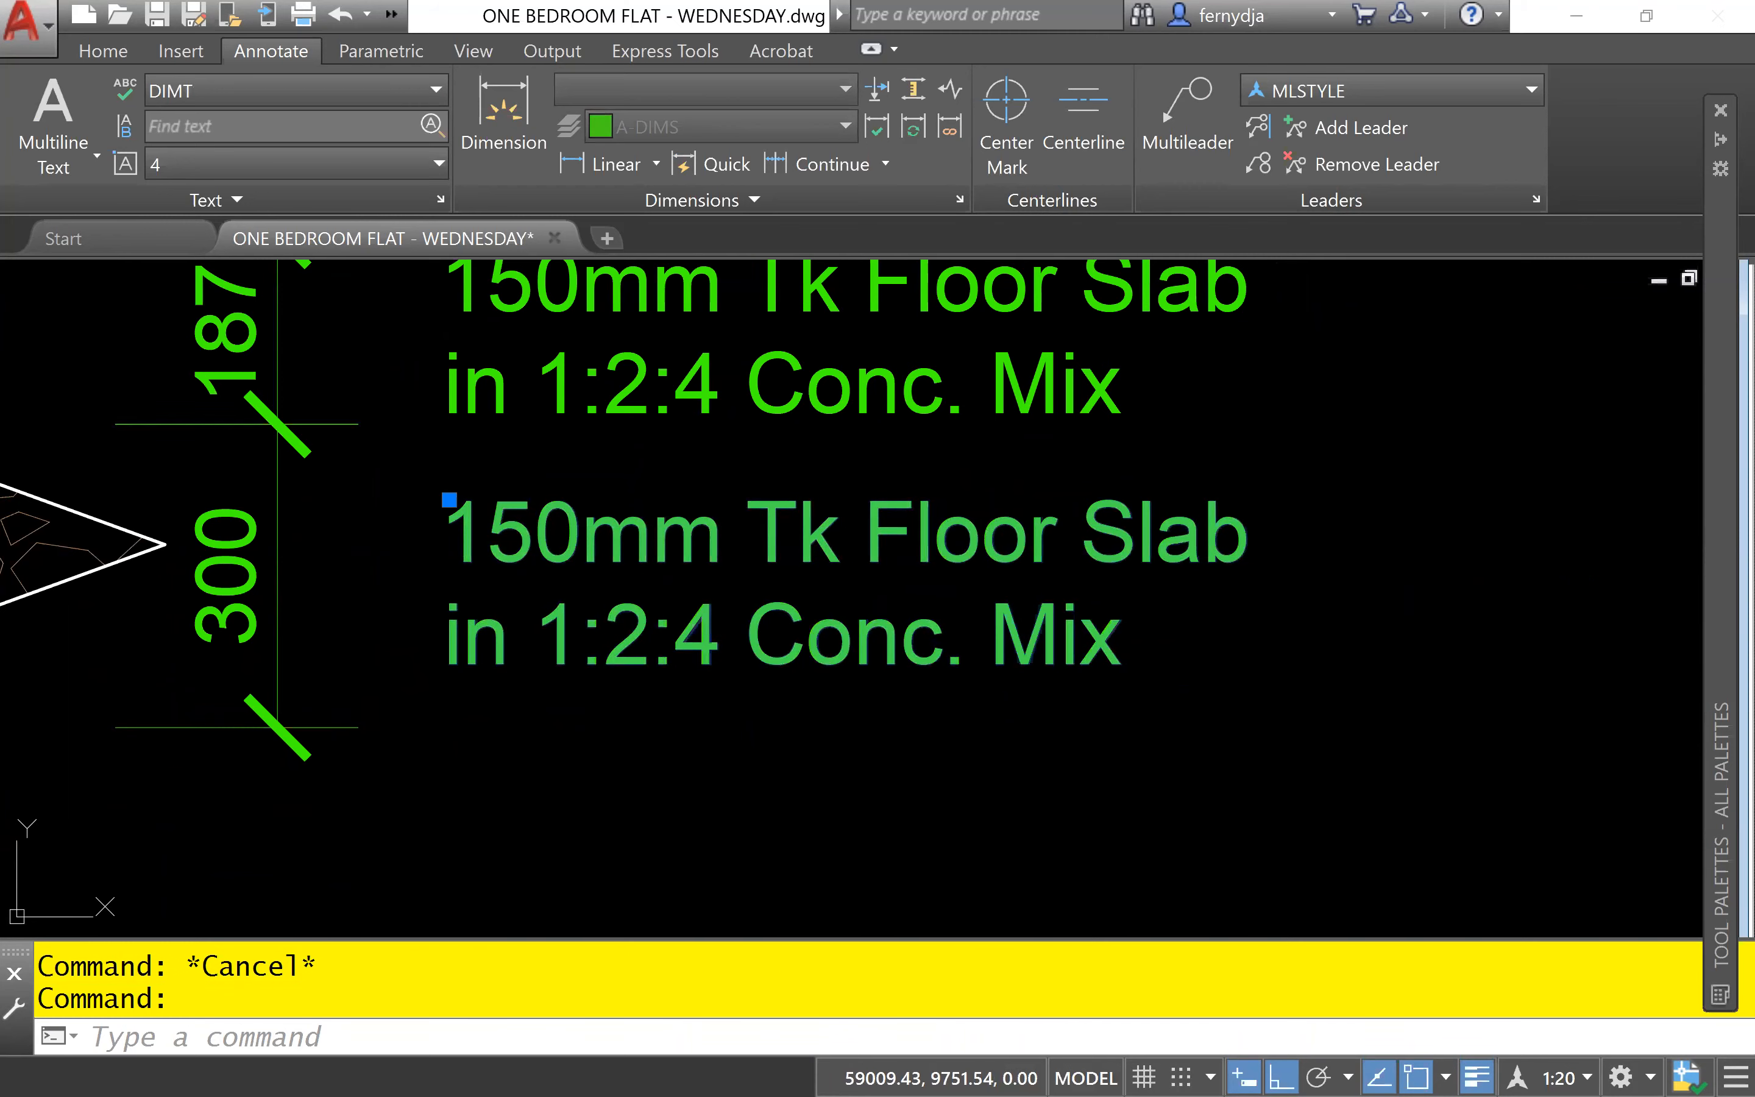
pyautogui.doubleClick(707, 538)
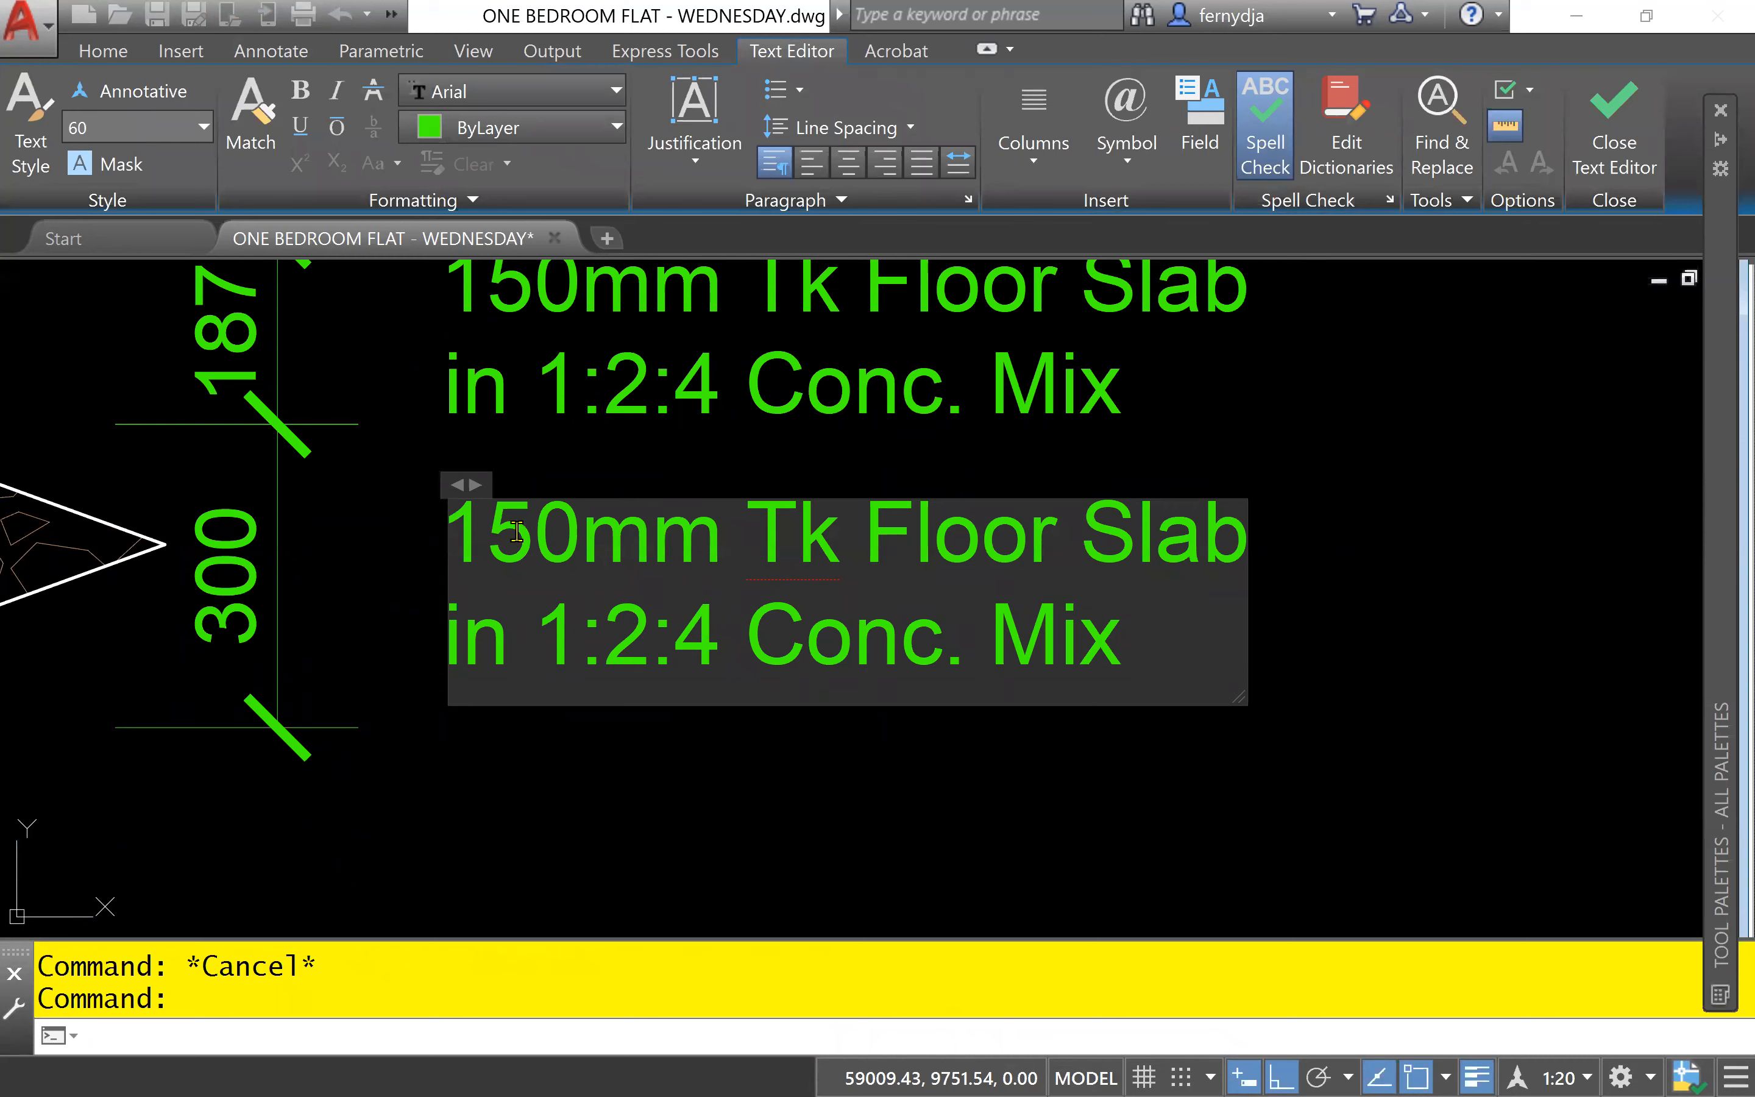
pyautogui.write('Hard')
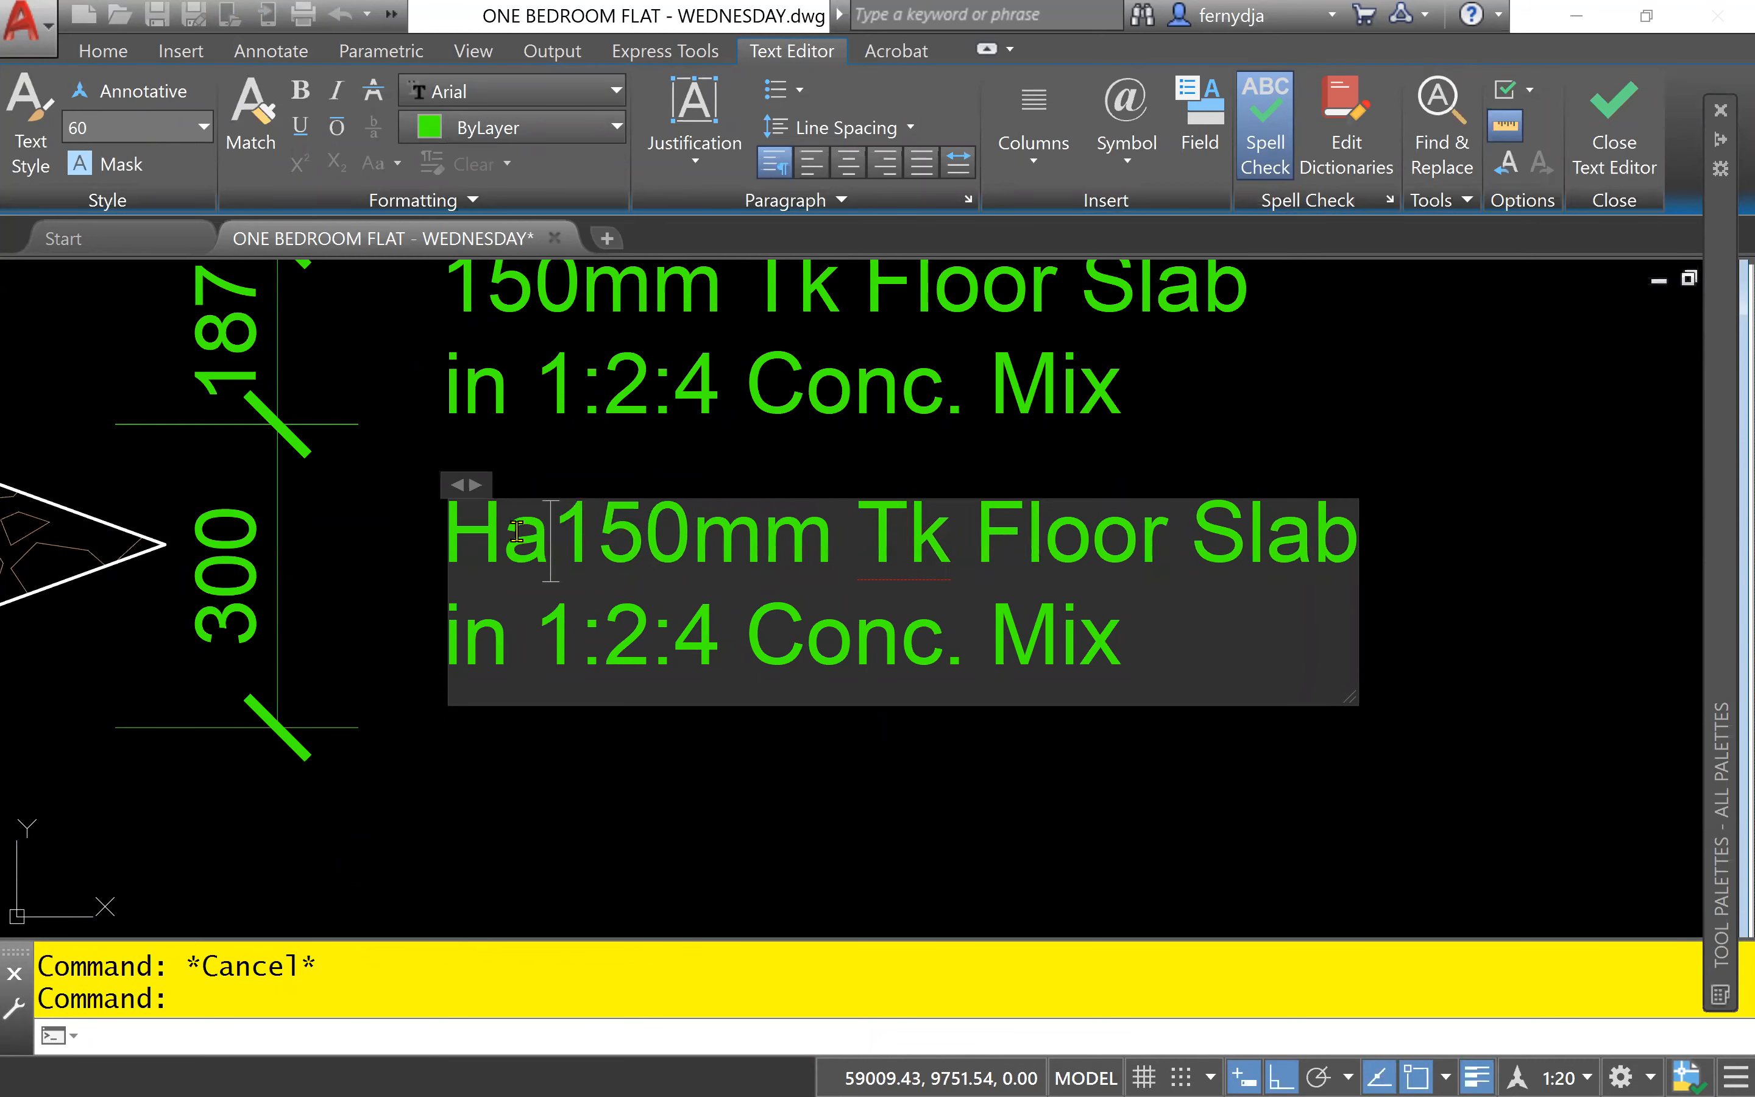
pyautogui.write('core')
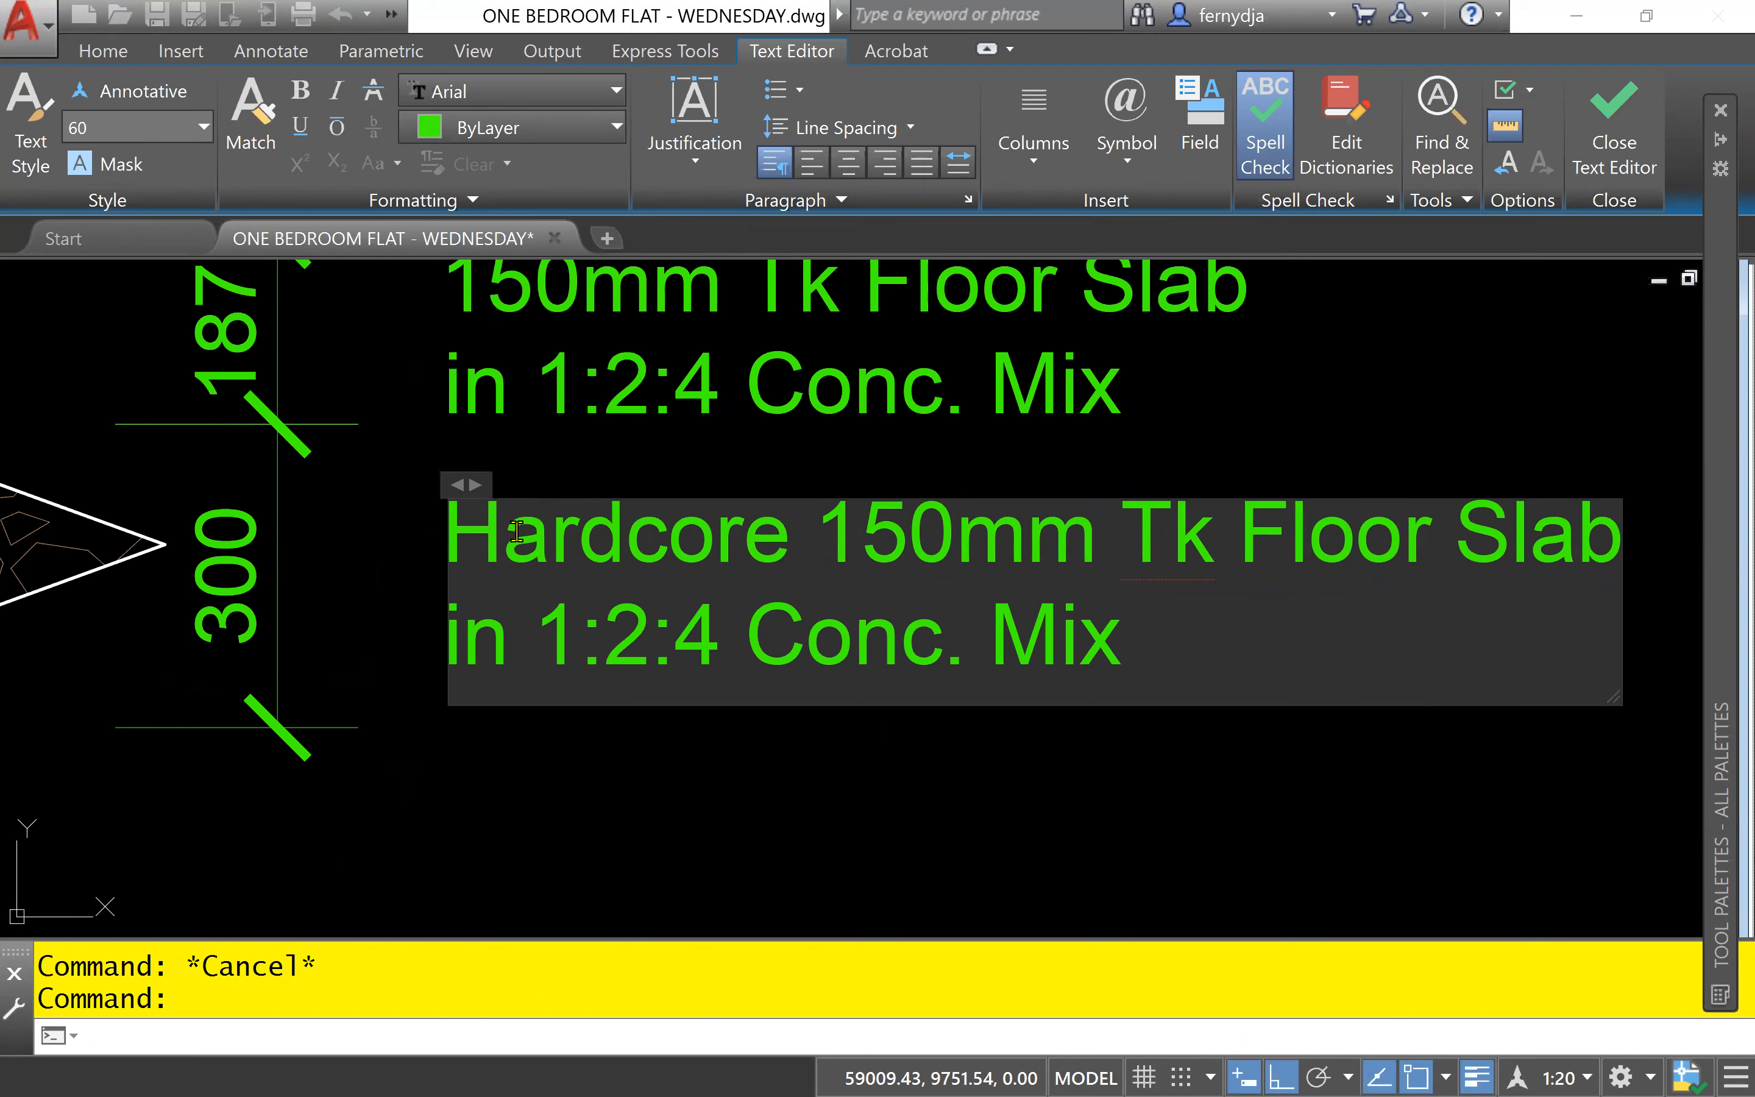
pyautogui.write('spread')
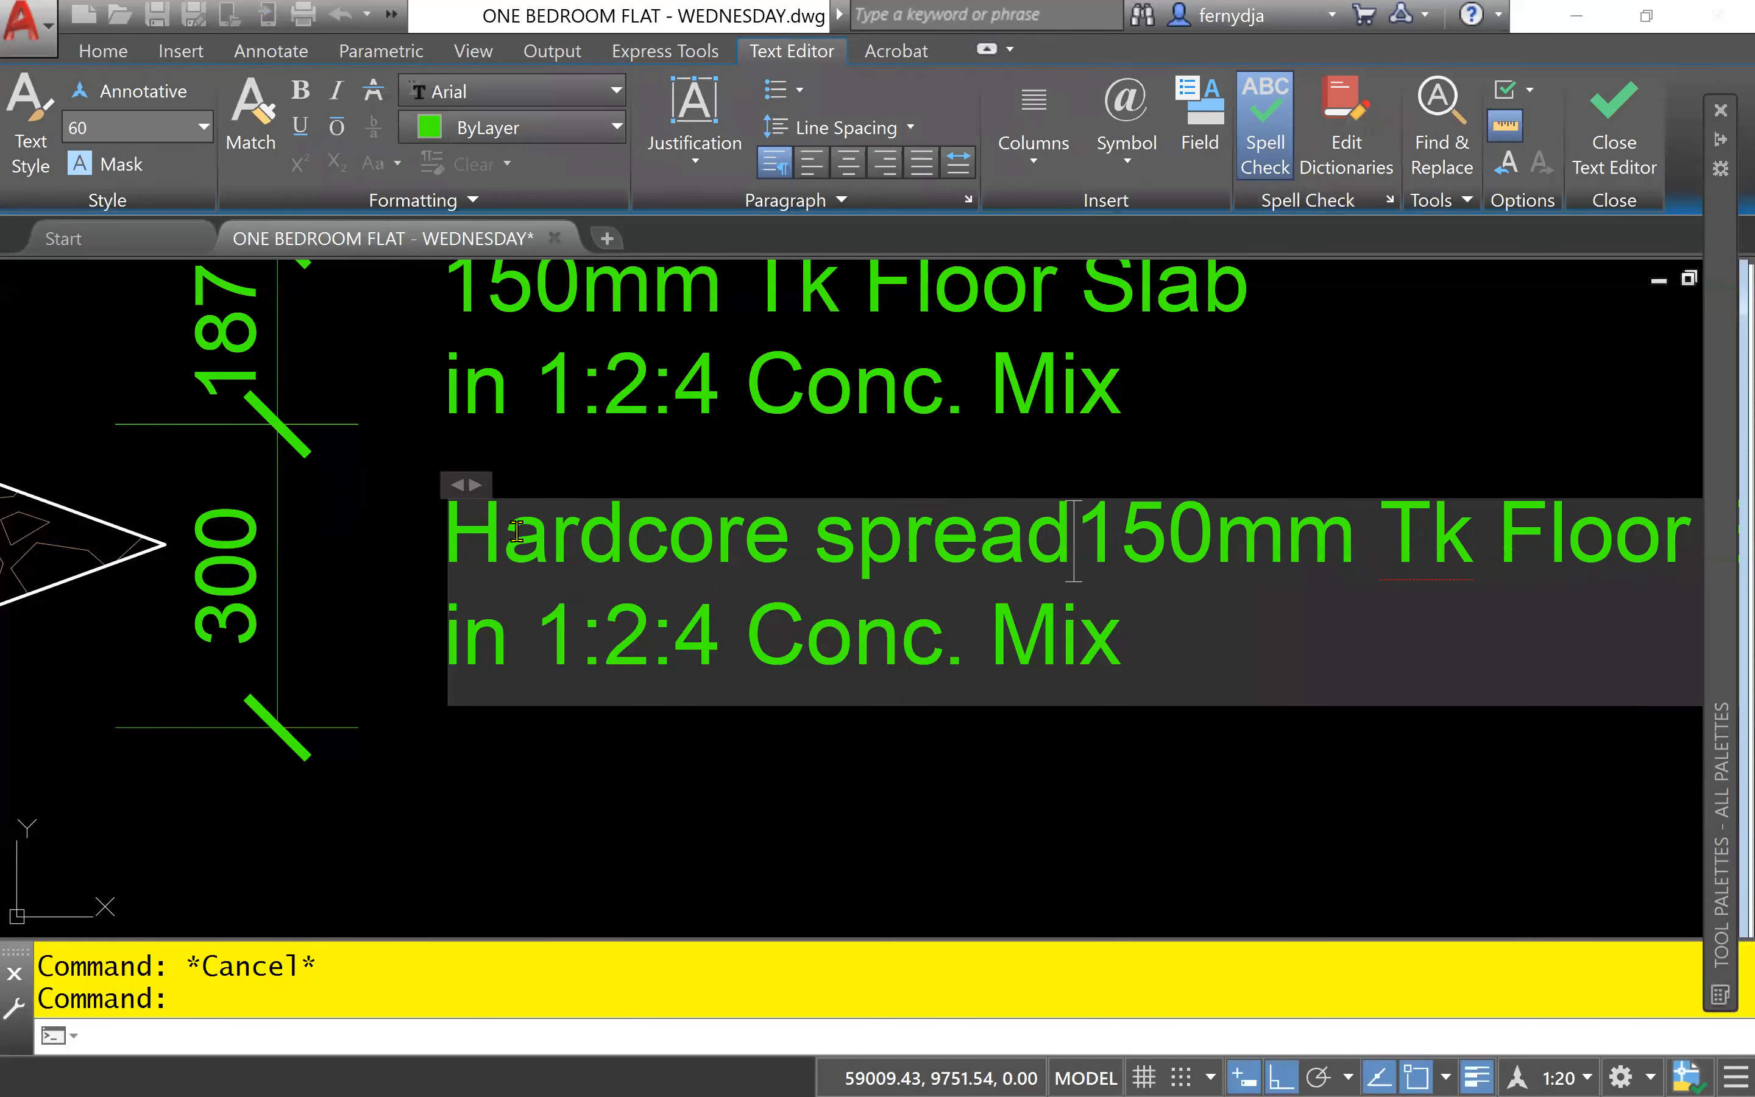
pyautogui.write(', ')
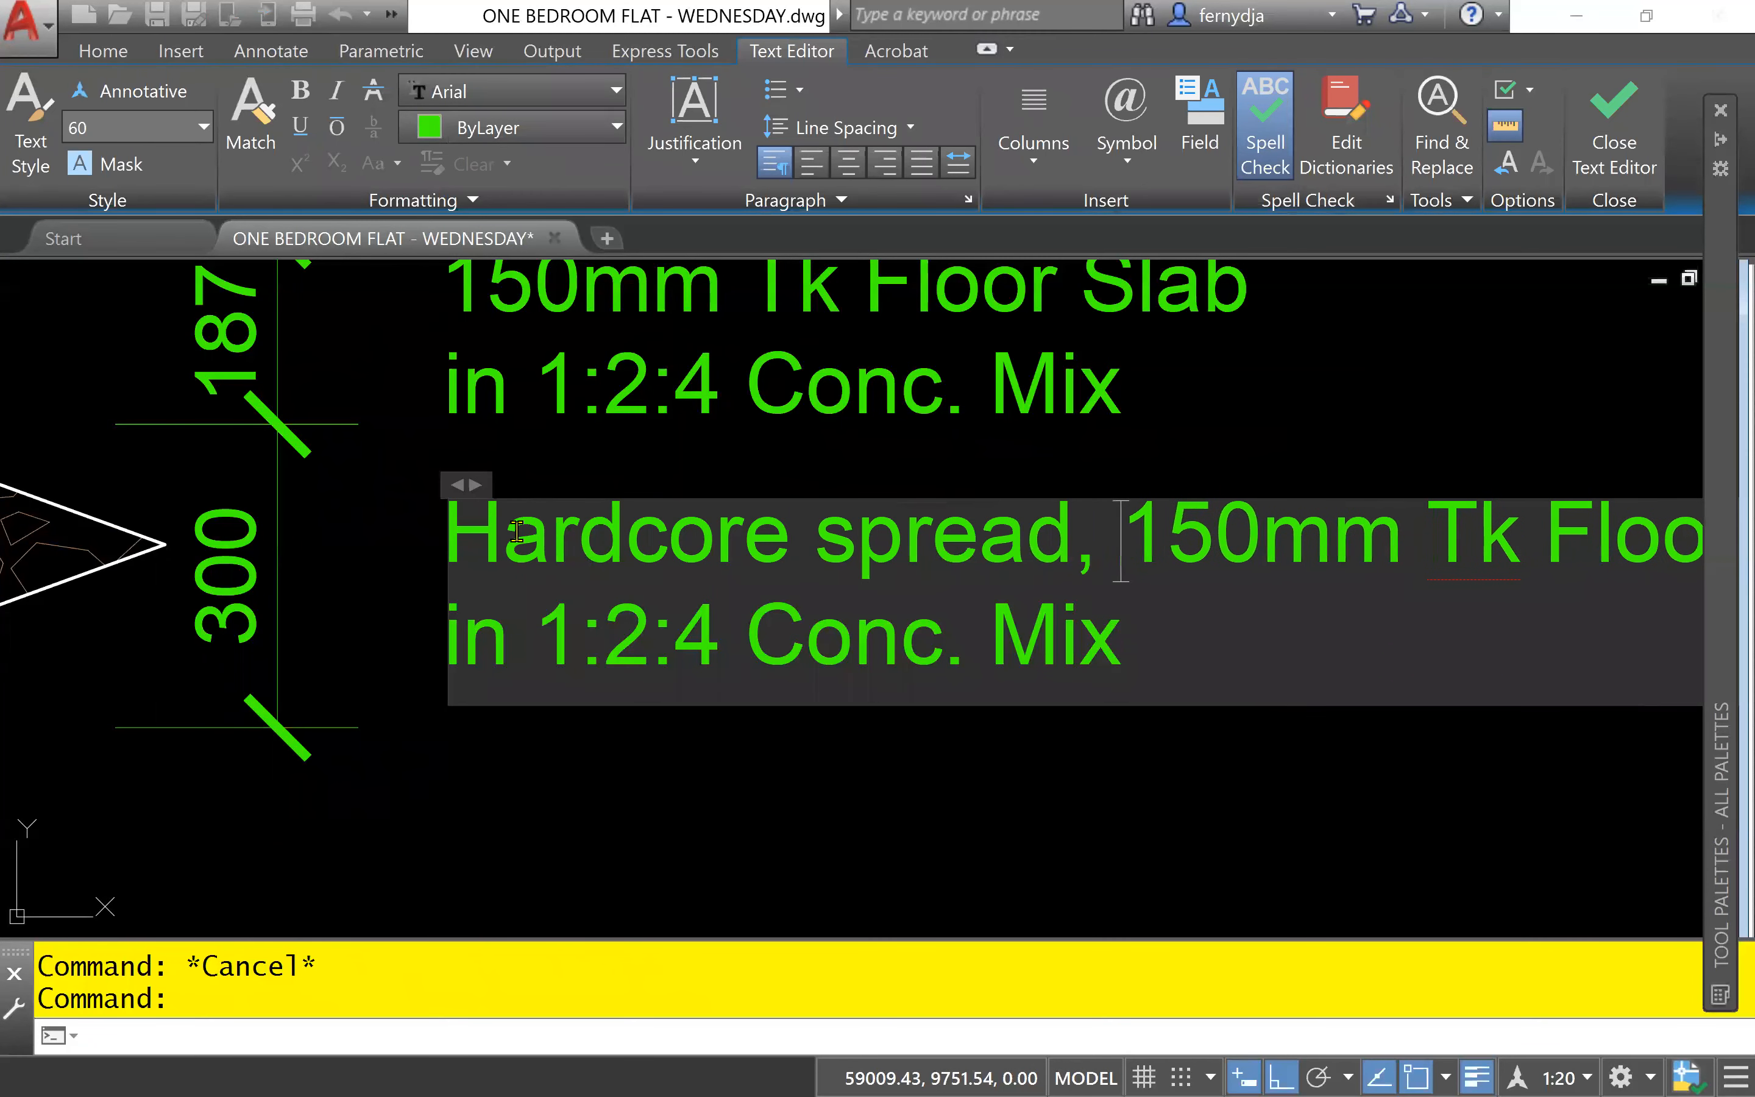
pyautogui.write('leve')
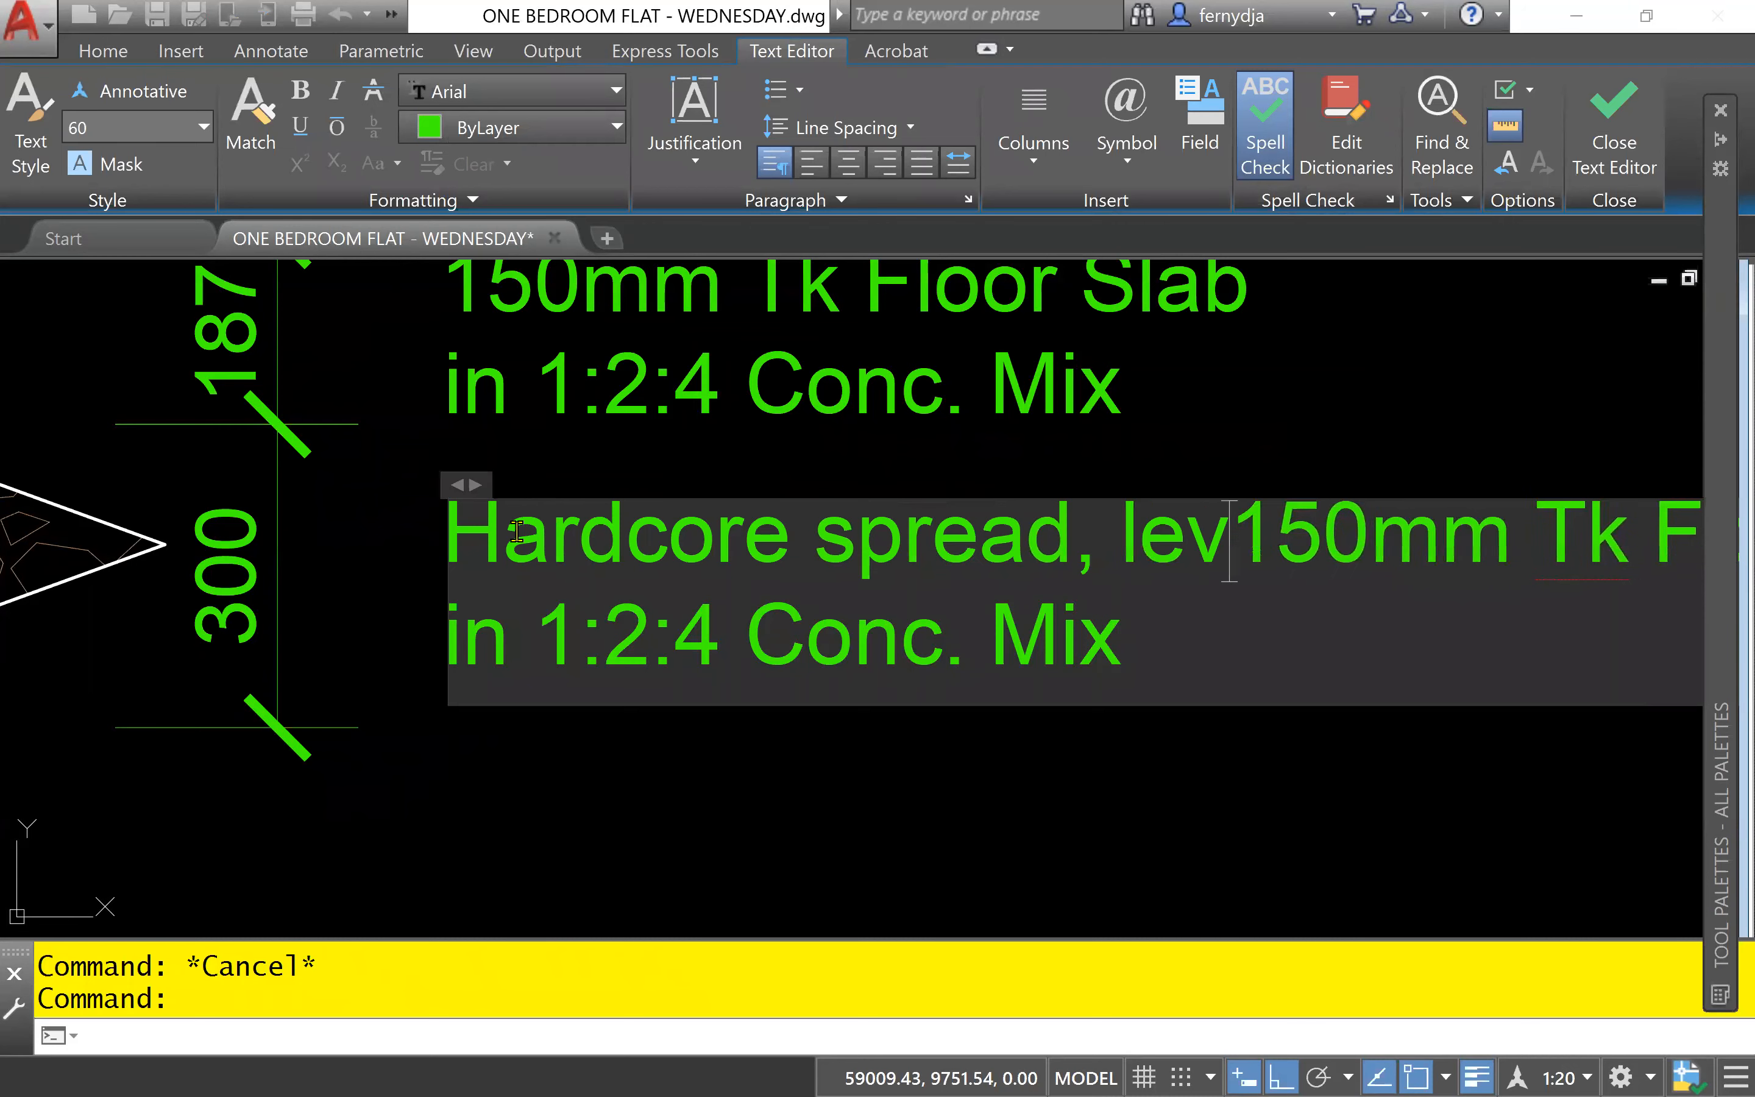
pyautogui.write('l')
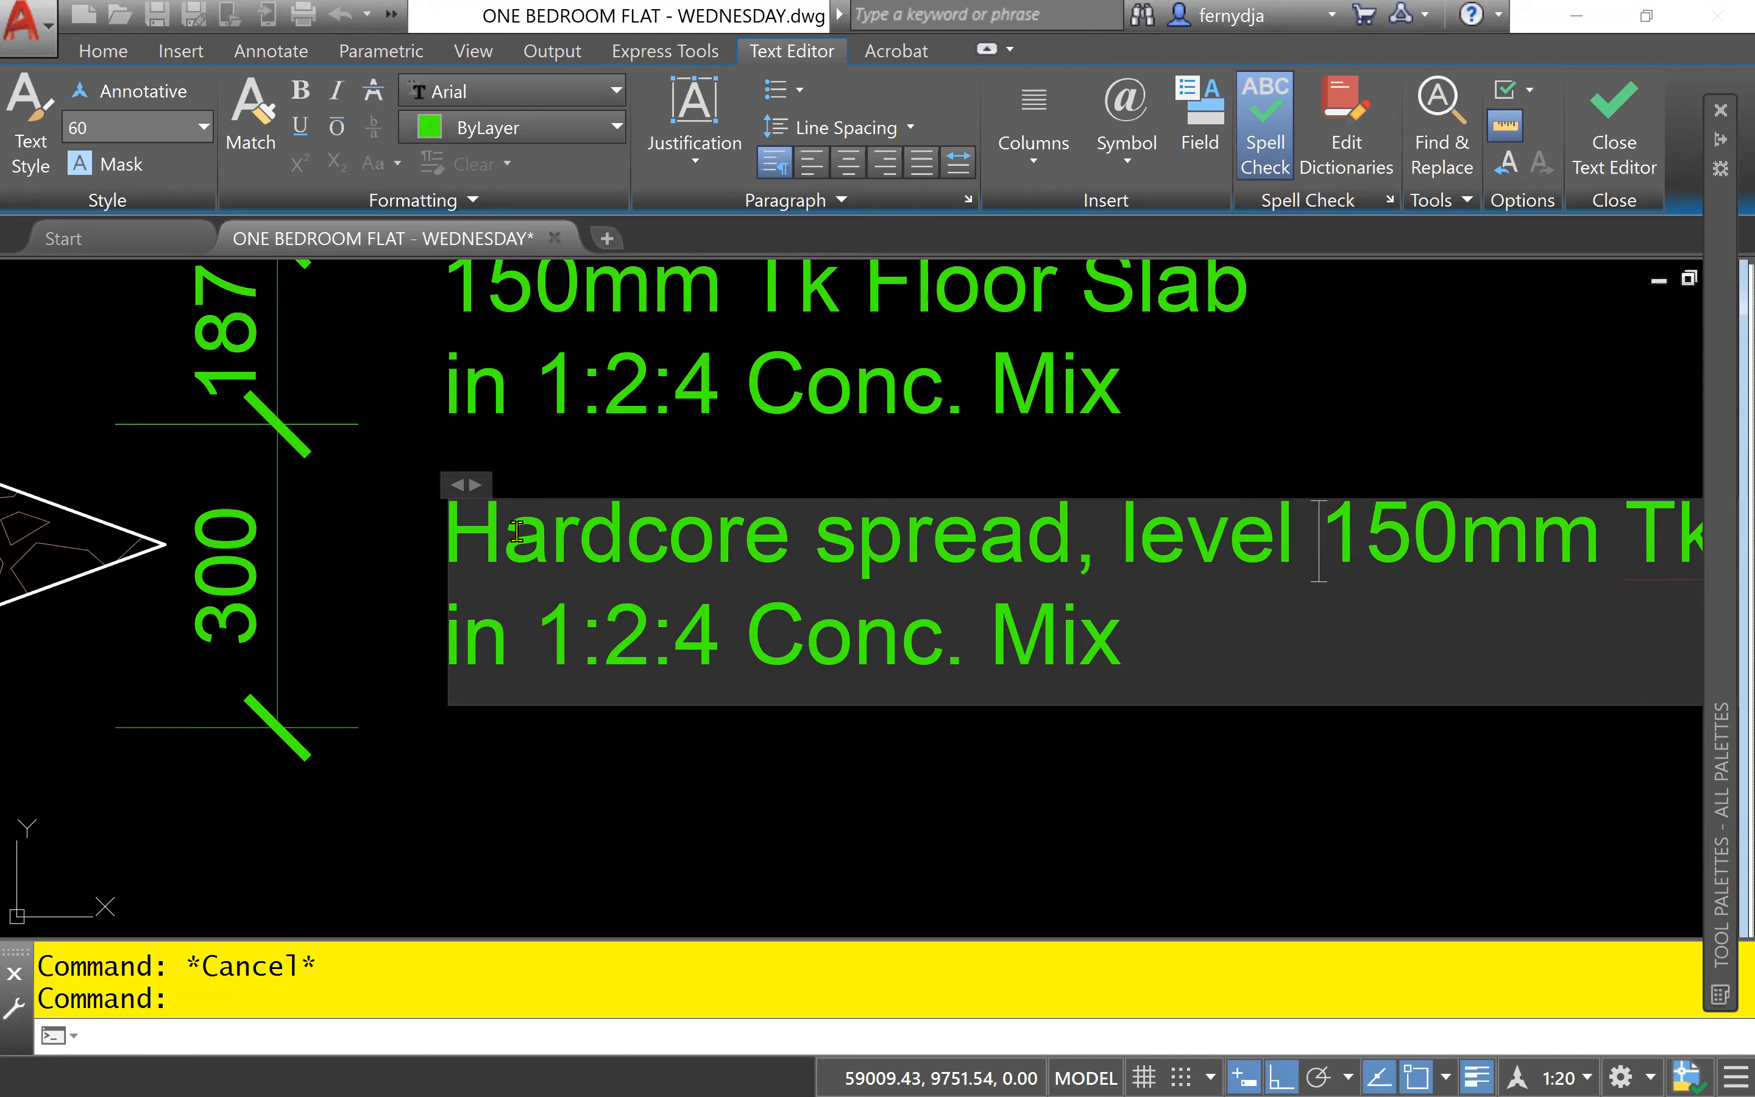
pyautogui.write(' &')
pyautogui.press('Return')
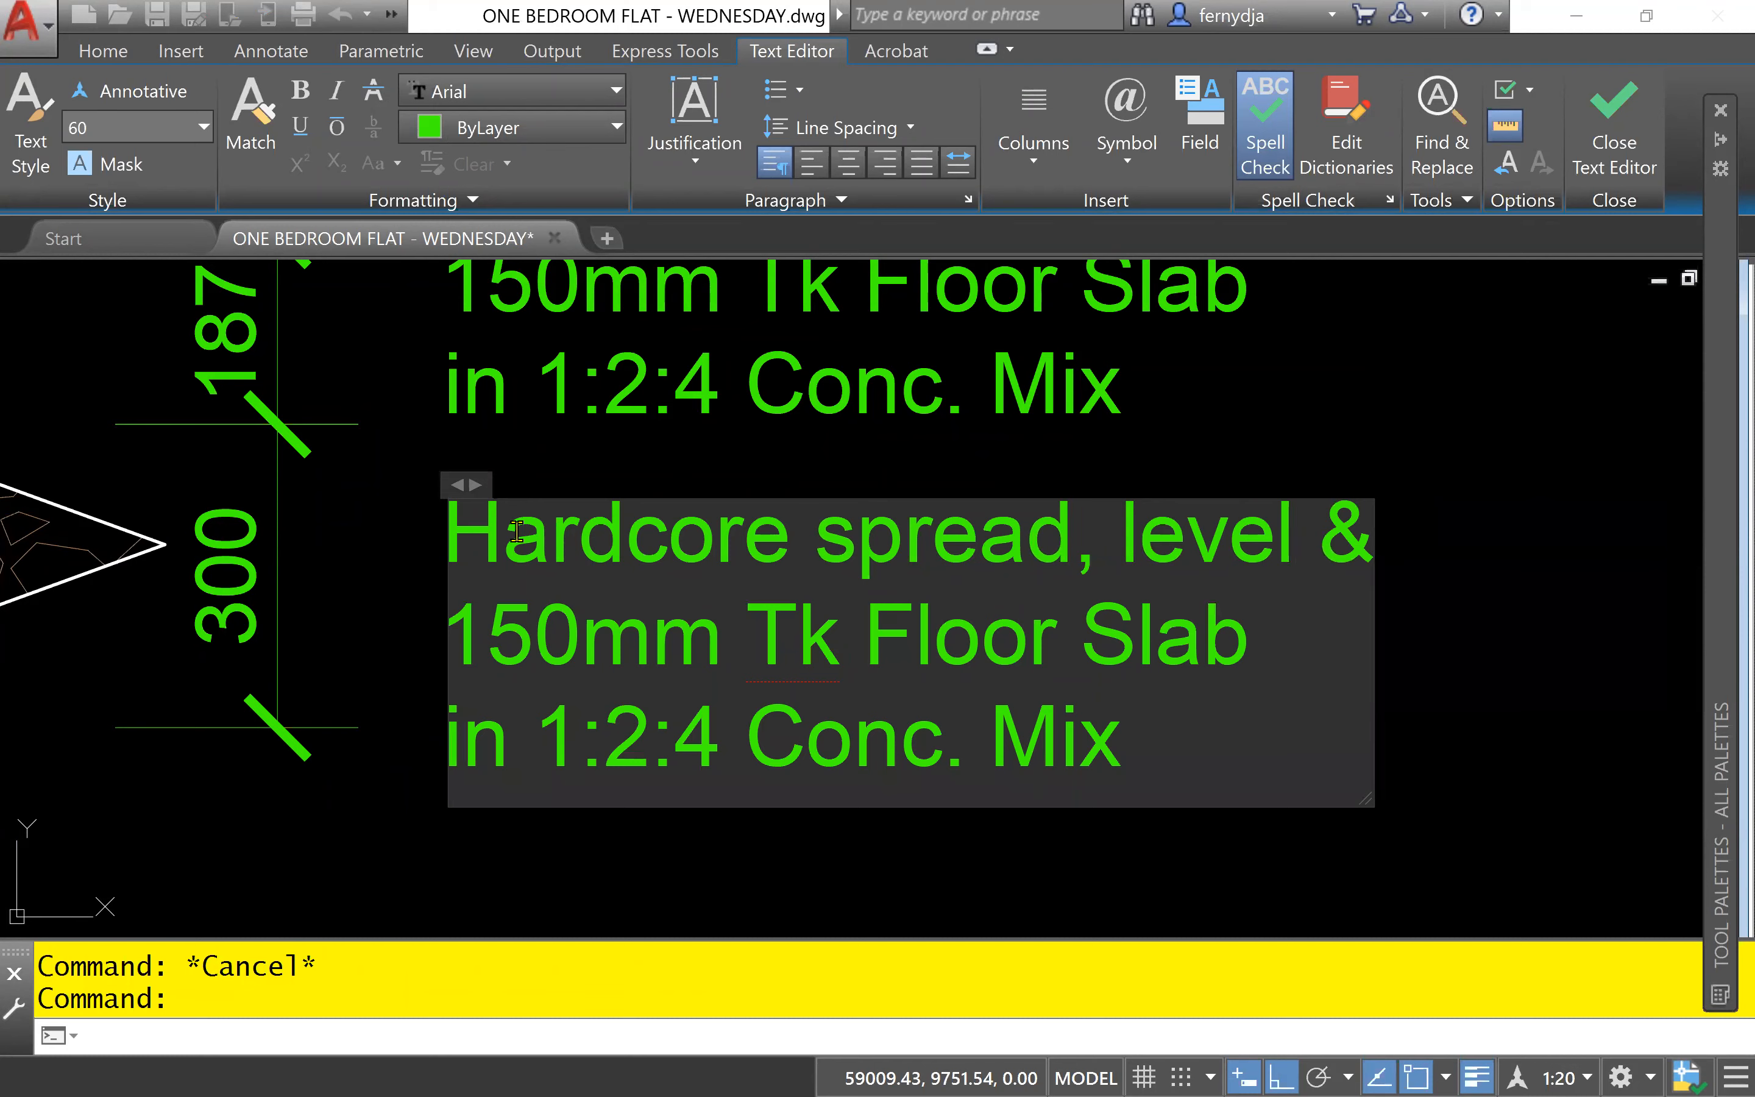
# - Insert "compact" before "150mm" and "layers" after it on the hardcore note's second line
pyautogui.write('compact')
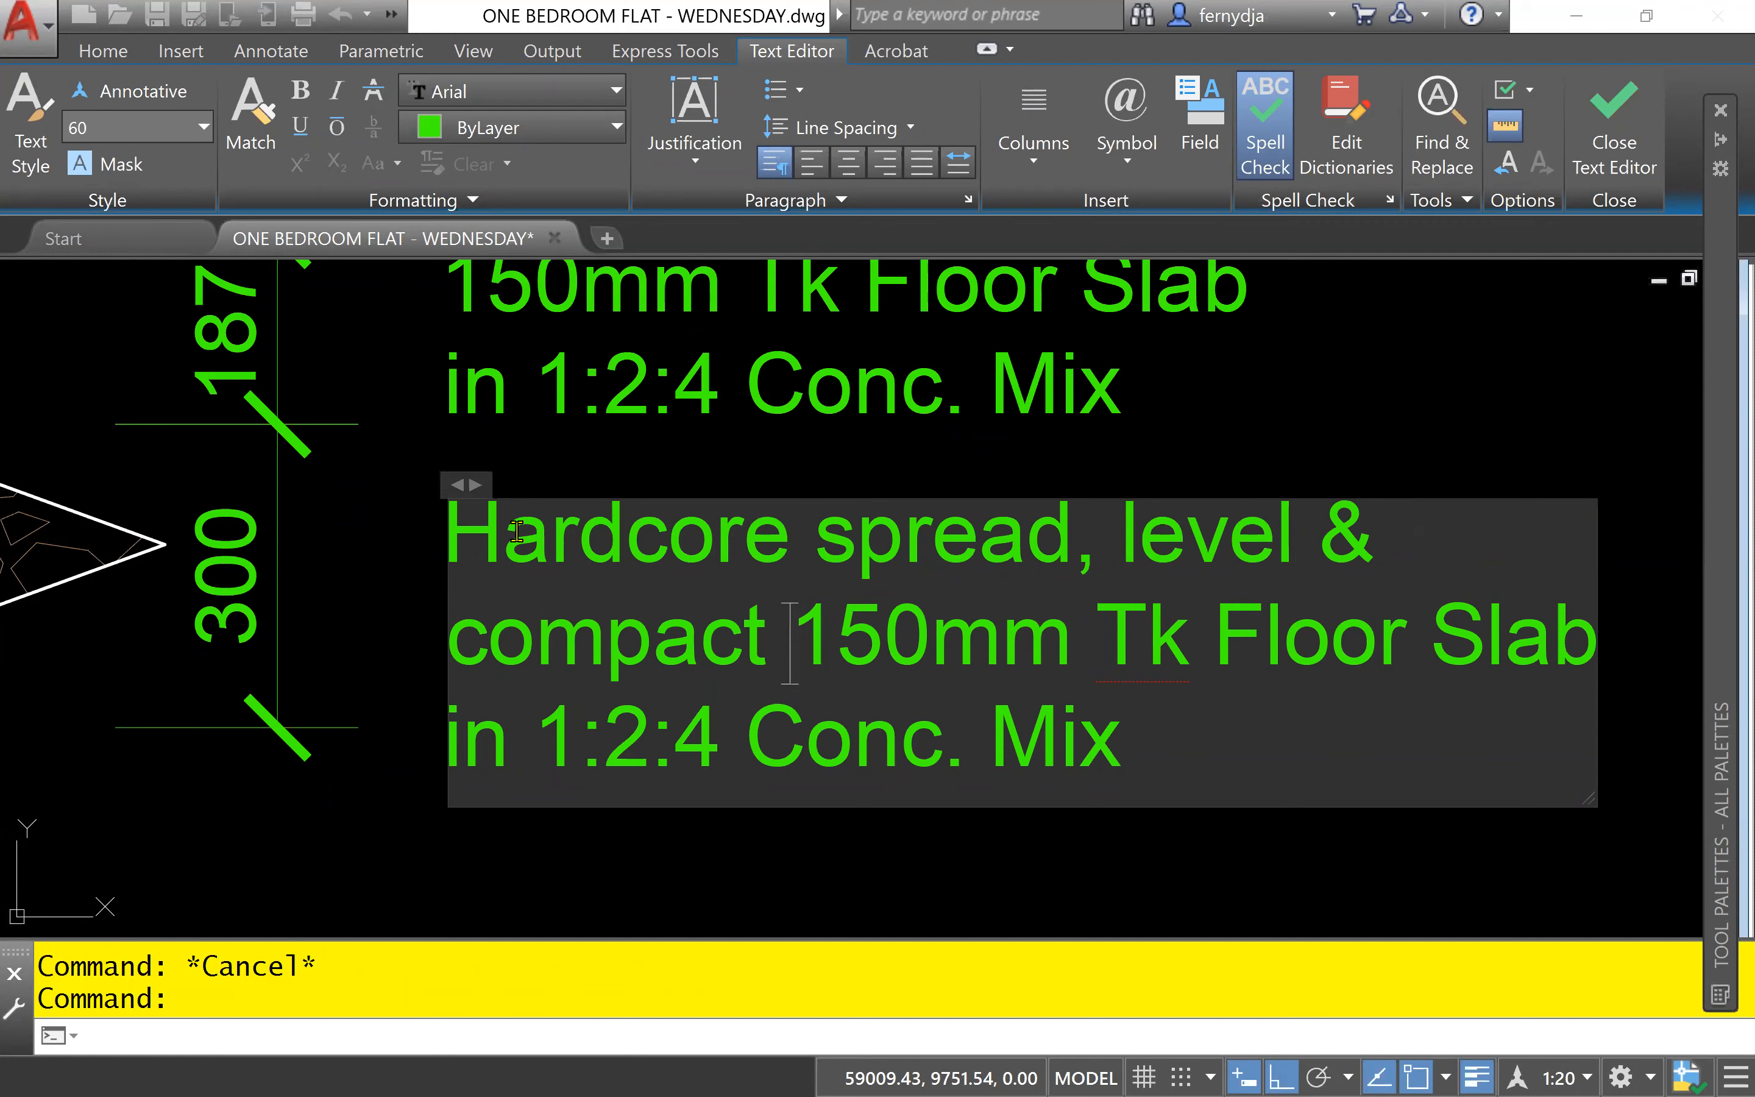
pyautogui.press('Right')
pyautogui.press('Right')
pyautogui.press('Right')
pyautogui.press('Right')
pyautogui.press('Right')
pyautogui.press('Right')
pyautogui.write('layer')
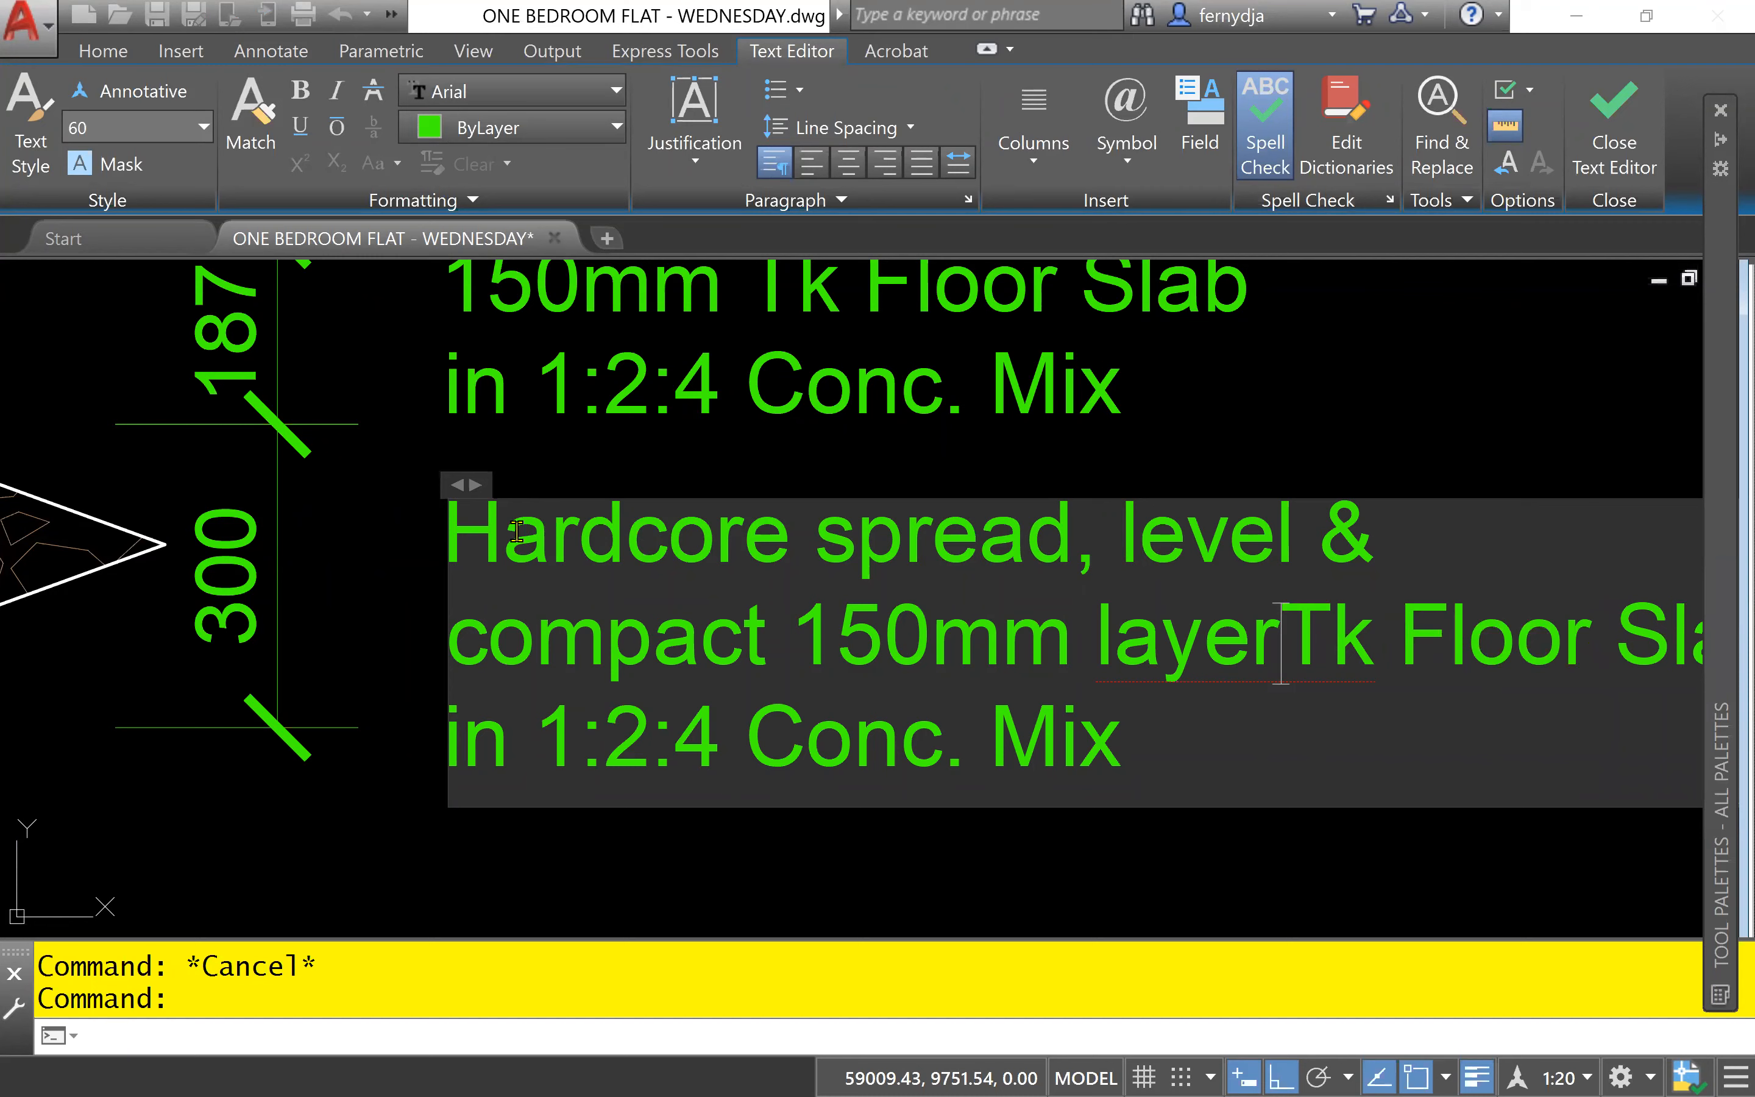
pyautogui.write('s')
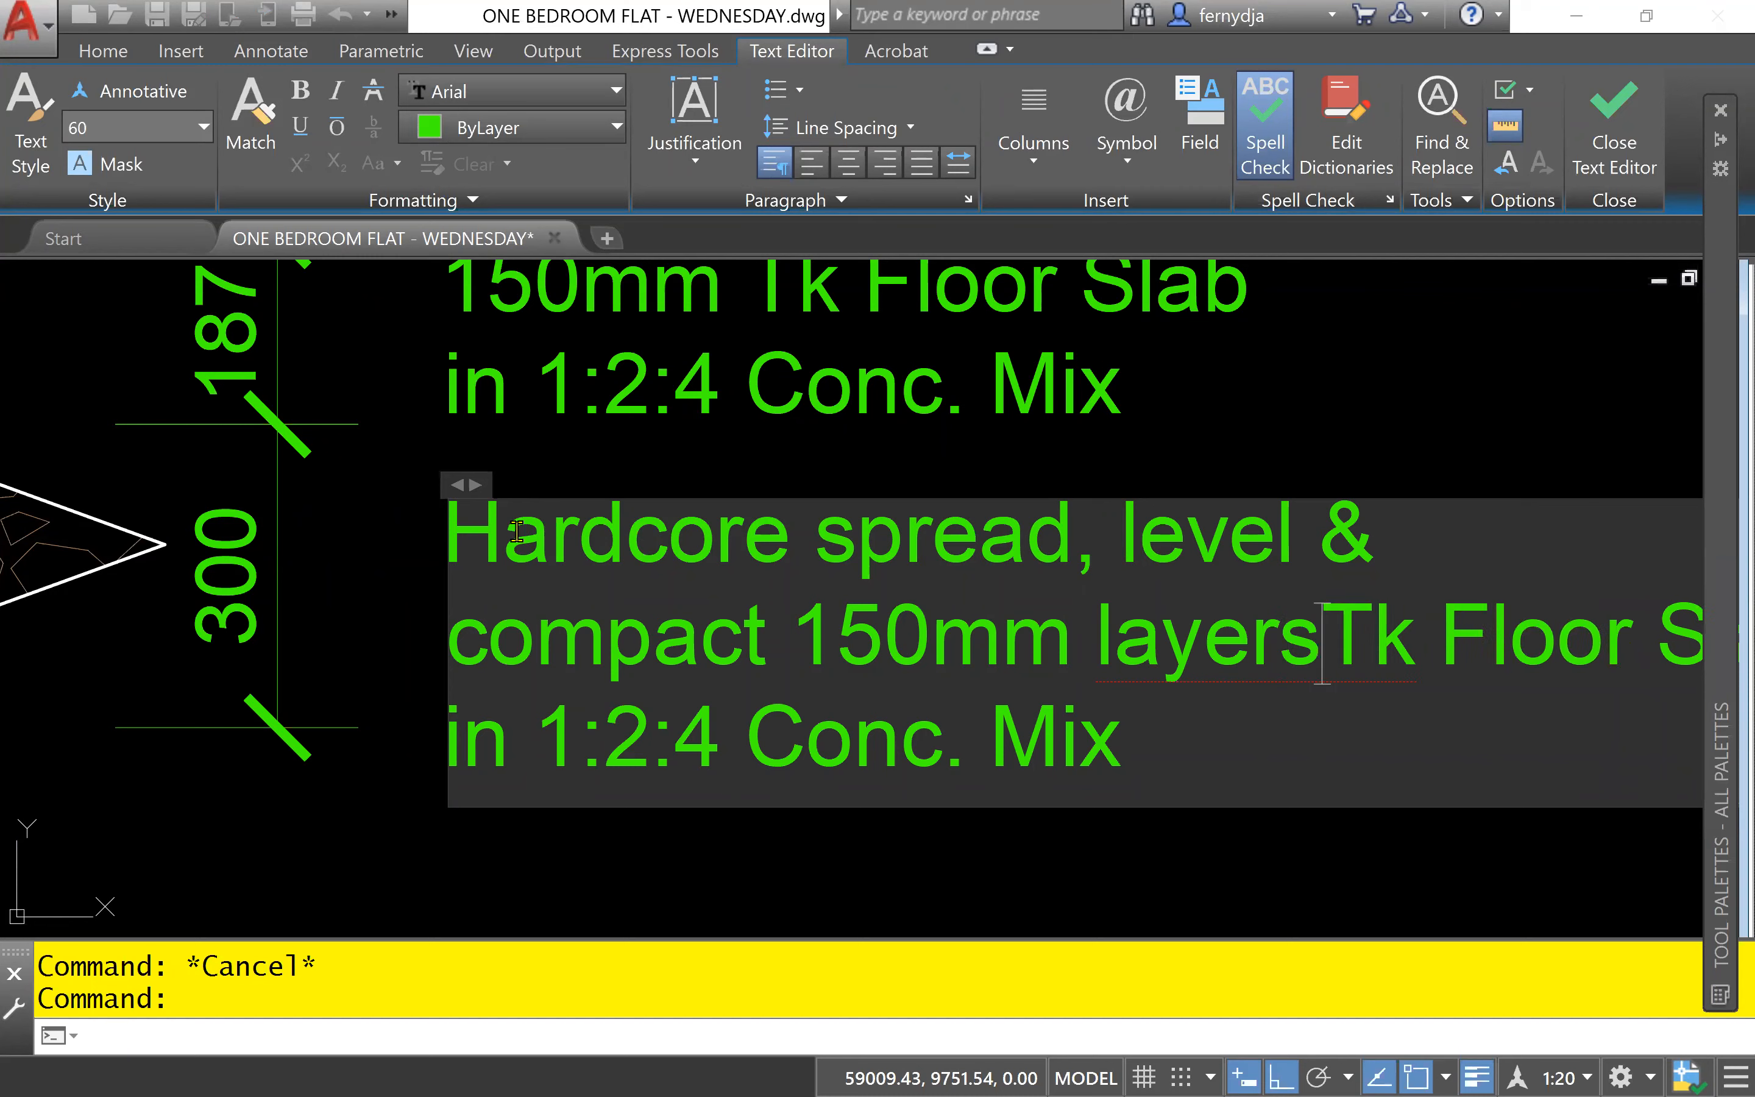
# - Delete the leftover "Tk Floor Slab in 1:2:4 Conc. Mix" text following "layers" in the hardcore note
pyautogui.press('Delete')
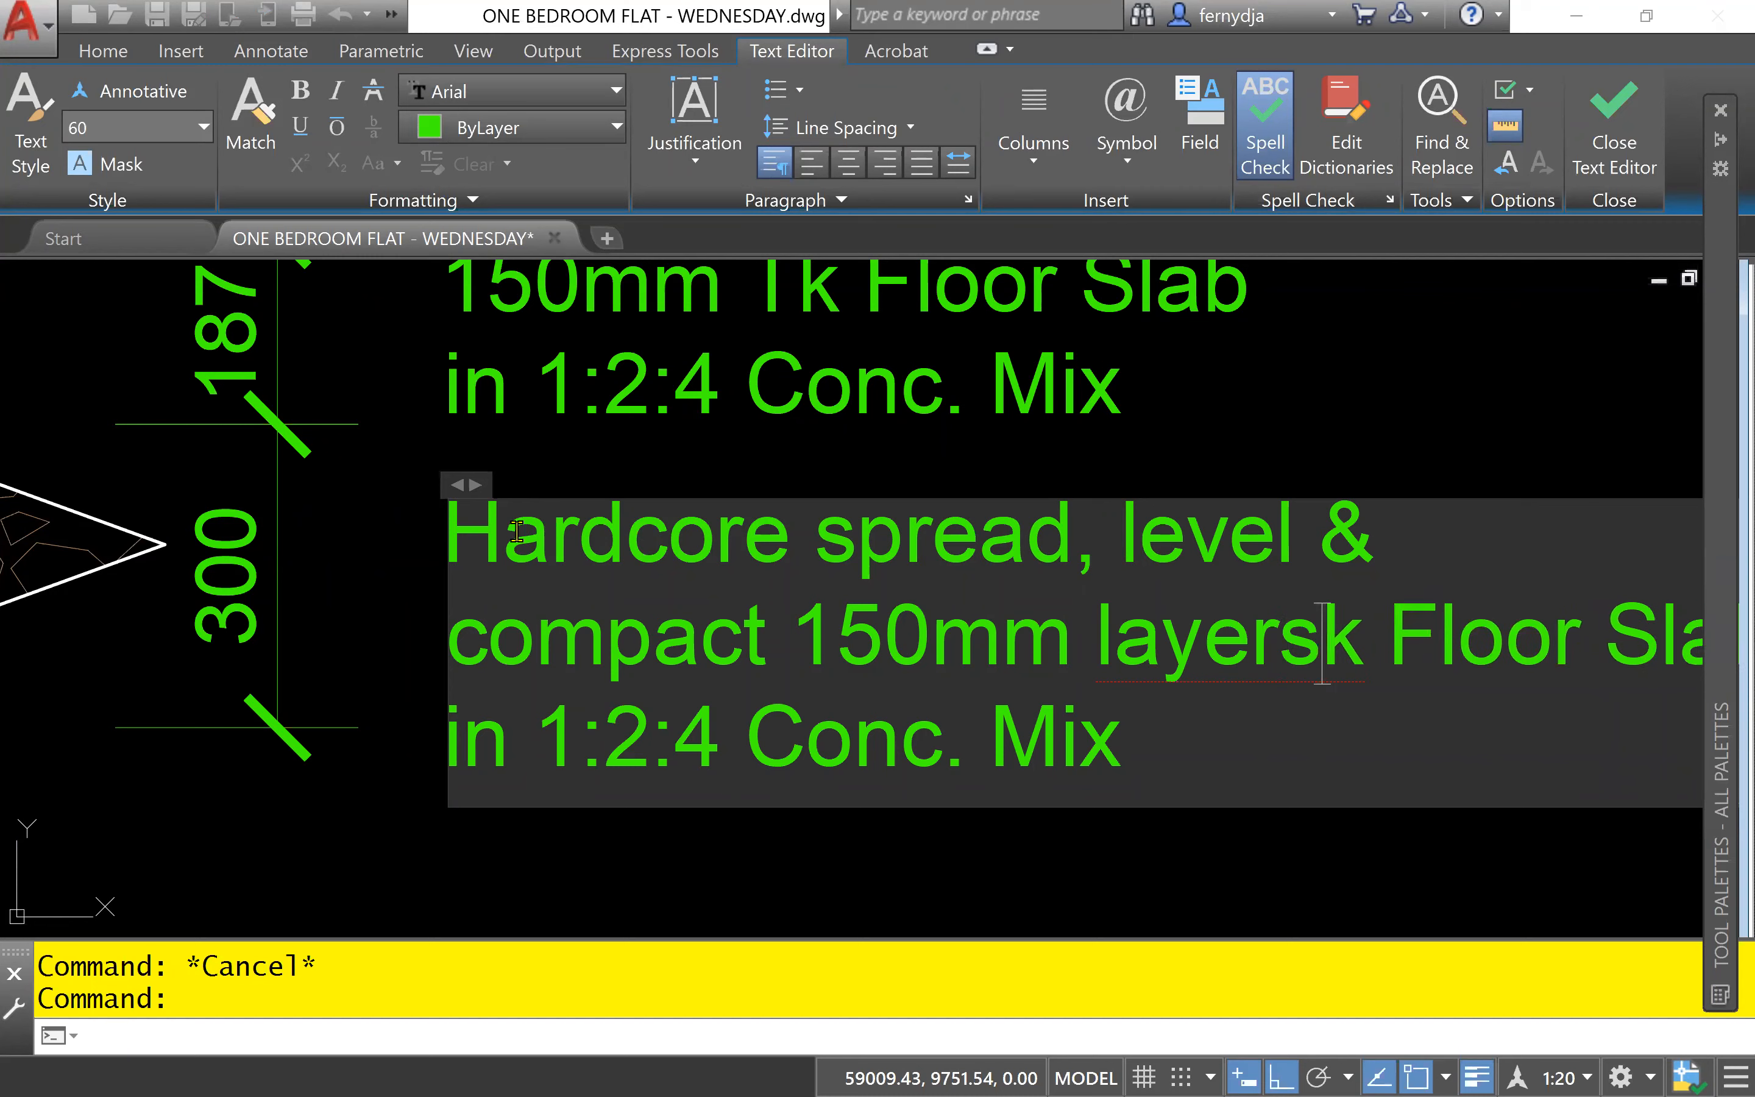
pyautogui.press('Delete')
pyautogui.press('Delete')
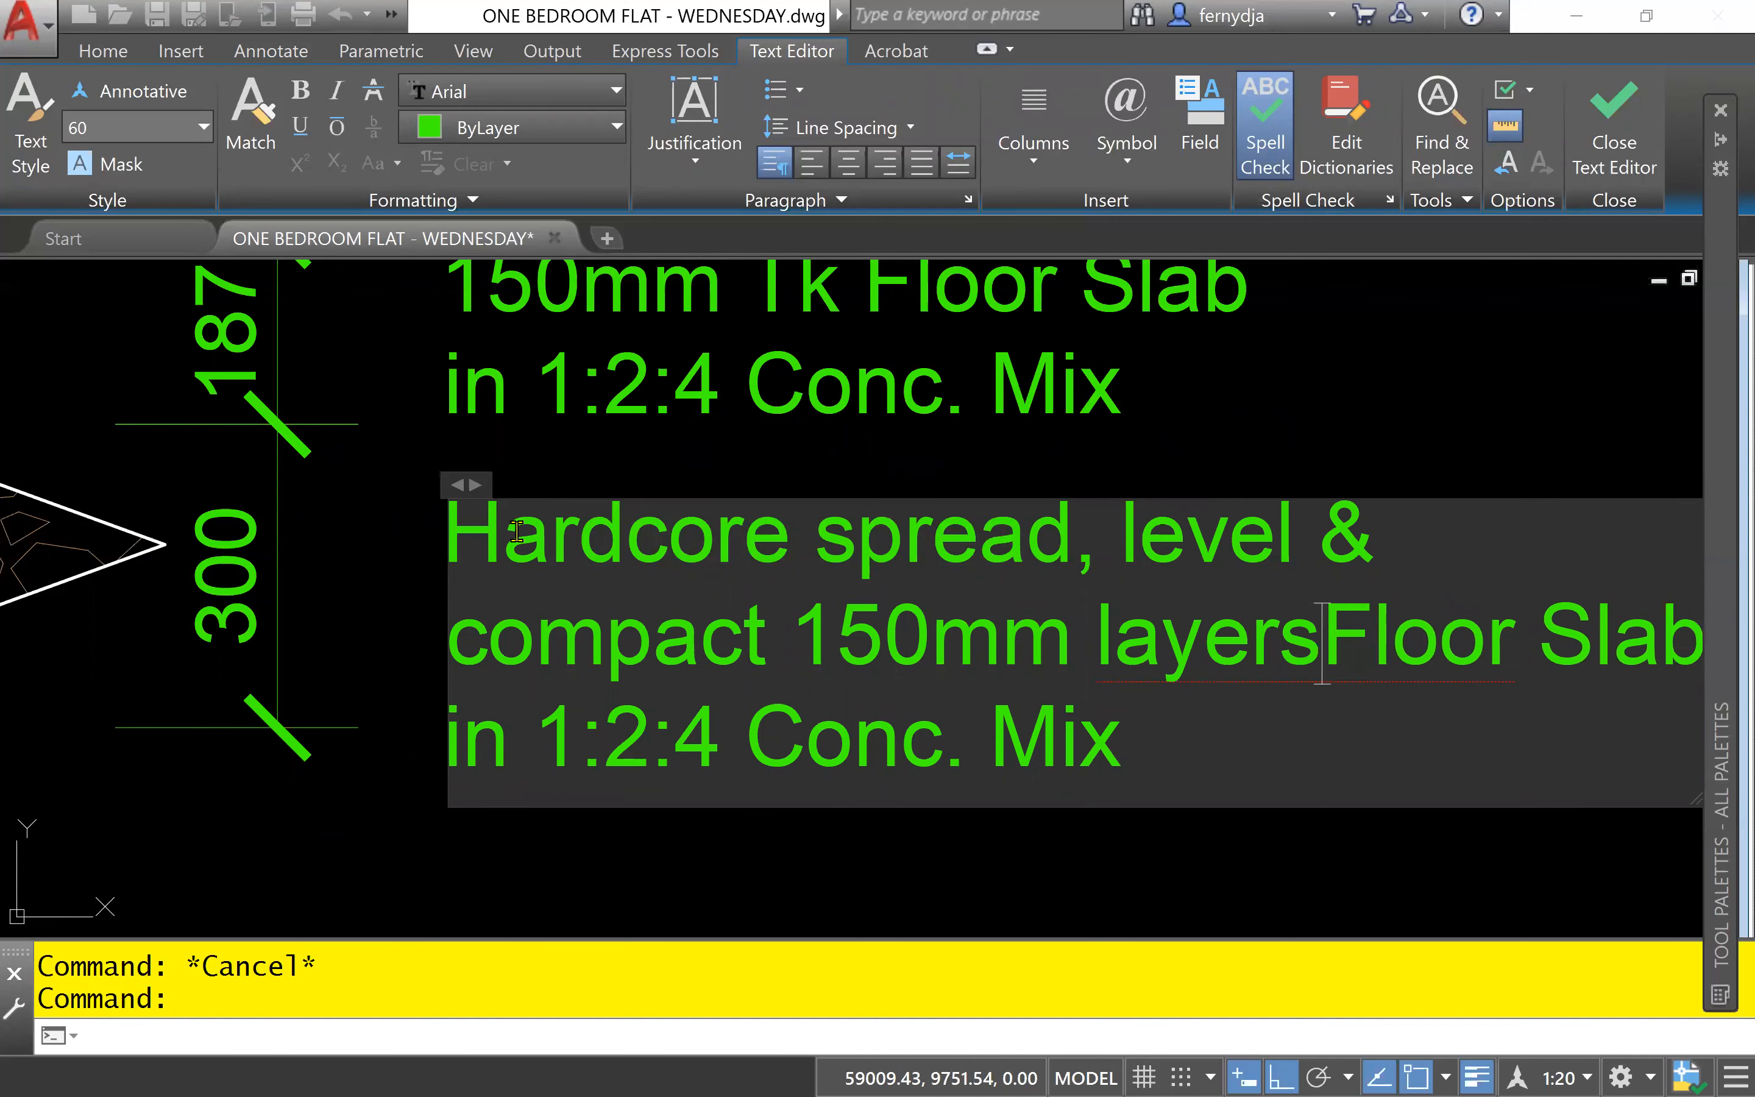
pyautogui.press('Delete')
pyautogui.press('Delete')
pyautogui.press('Delete')
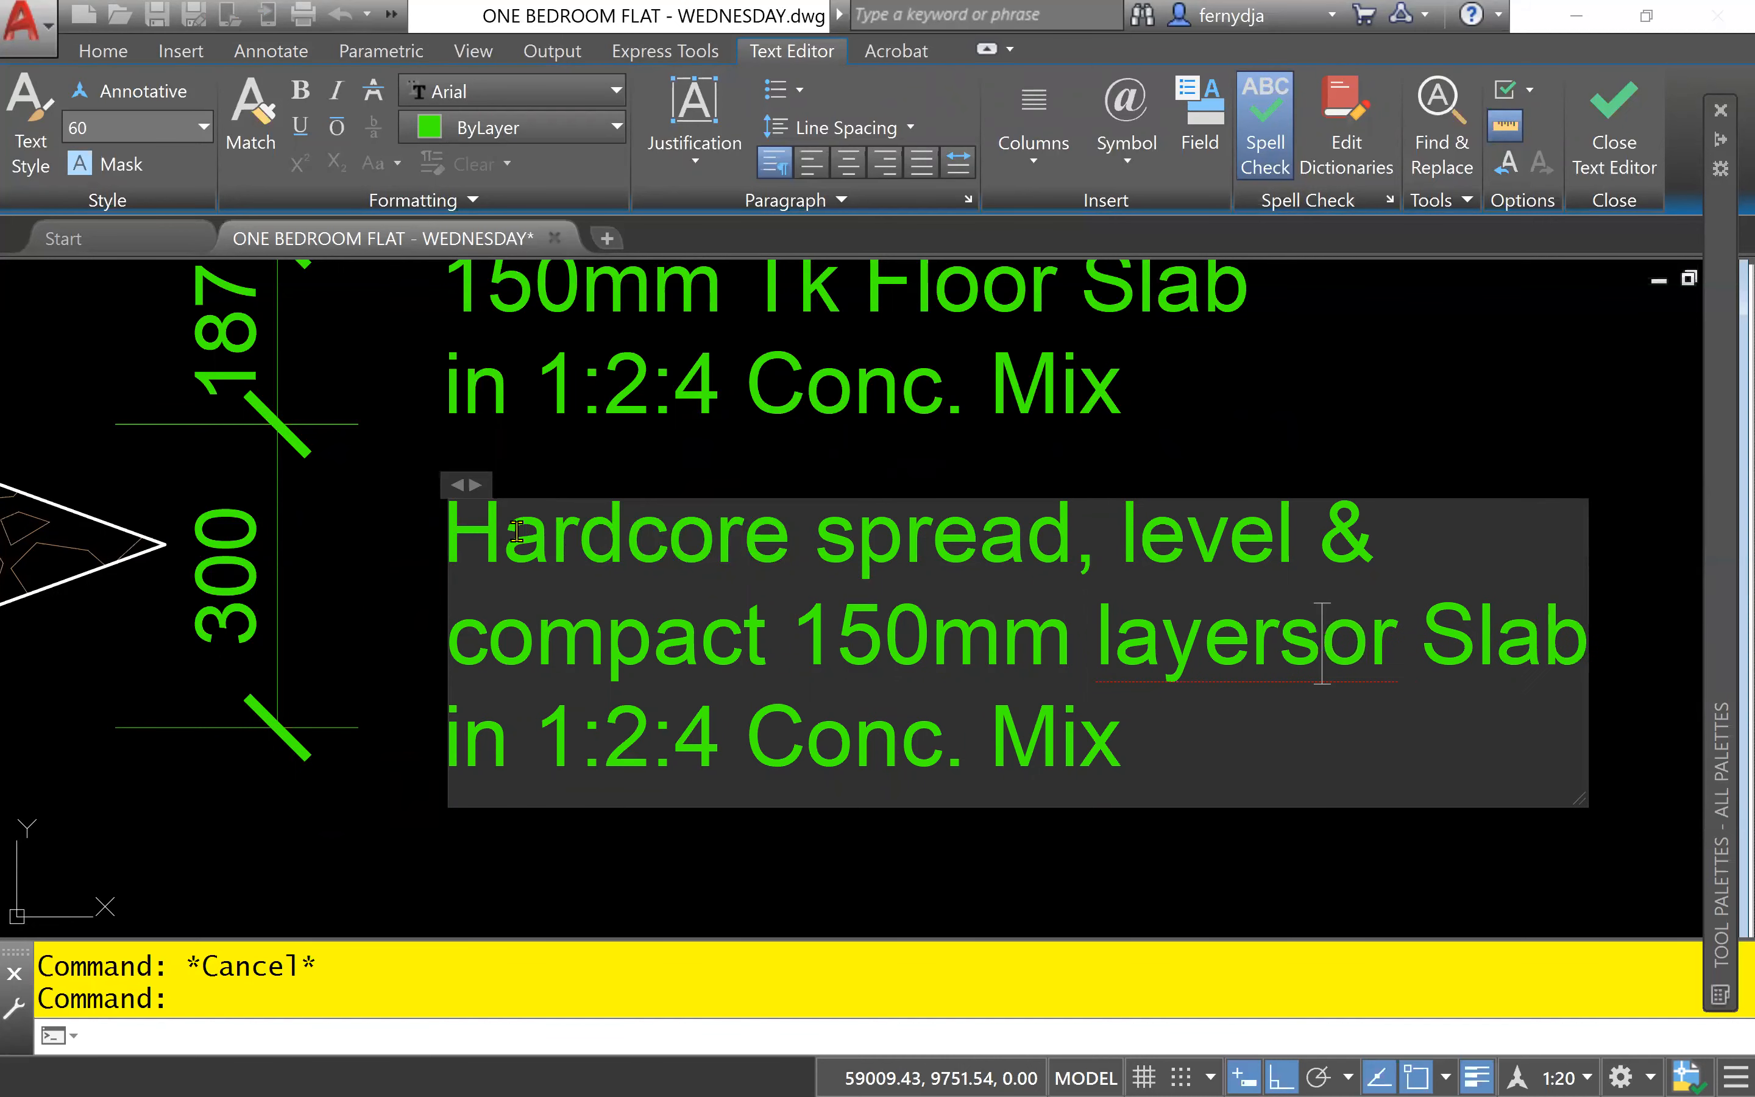
pyautogui.press('Delete')
pyautogui.press('Delete')
pyautogui.press('Delete')
pyautogui.press('Delete')
pyautogui.press('Delete')
pyautogui.press('Delete')
pyautogui.press('Delete')
pyautogui.press('Delete')
pyautogui.press('Delete')
pyautogui.press('Delete')
pyautogui.press('Delete')
pyautogui.press('Delete')
pyautogui.press('Delete')
pyautogui.press('Delete')
pyautogui.press('Delete')
pyautogui.press('Delete')
pyautogui.press('Delete')
pyautogui.press('Delete')
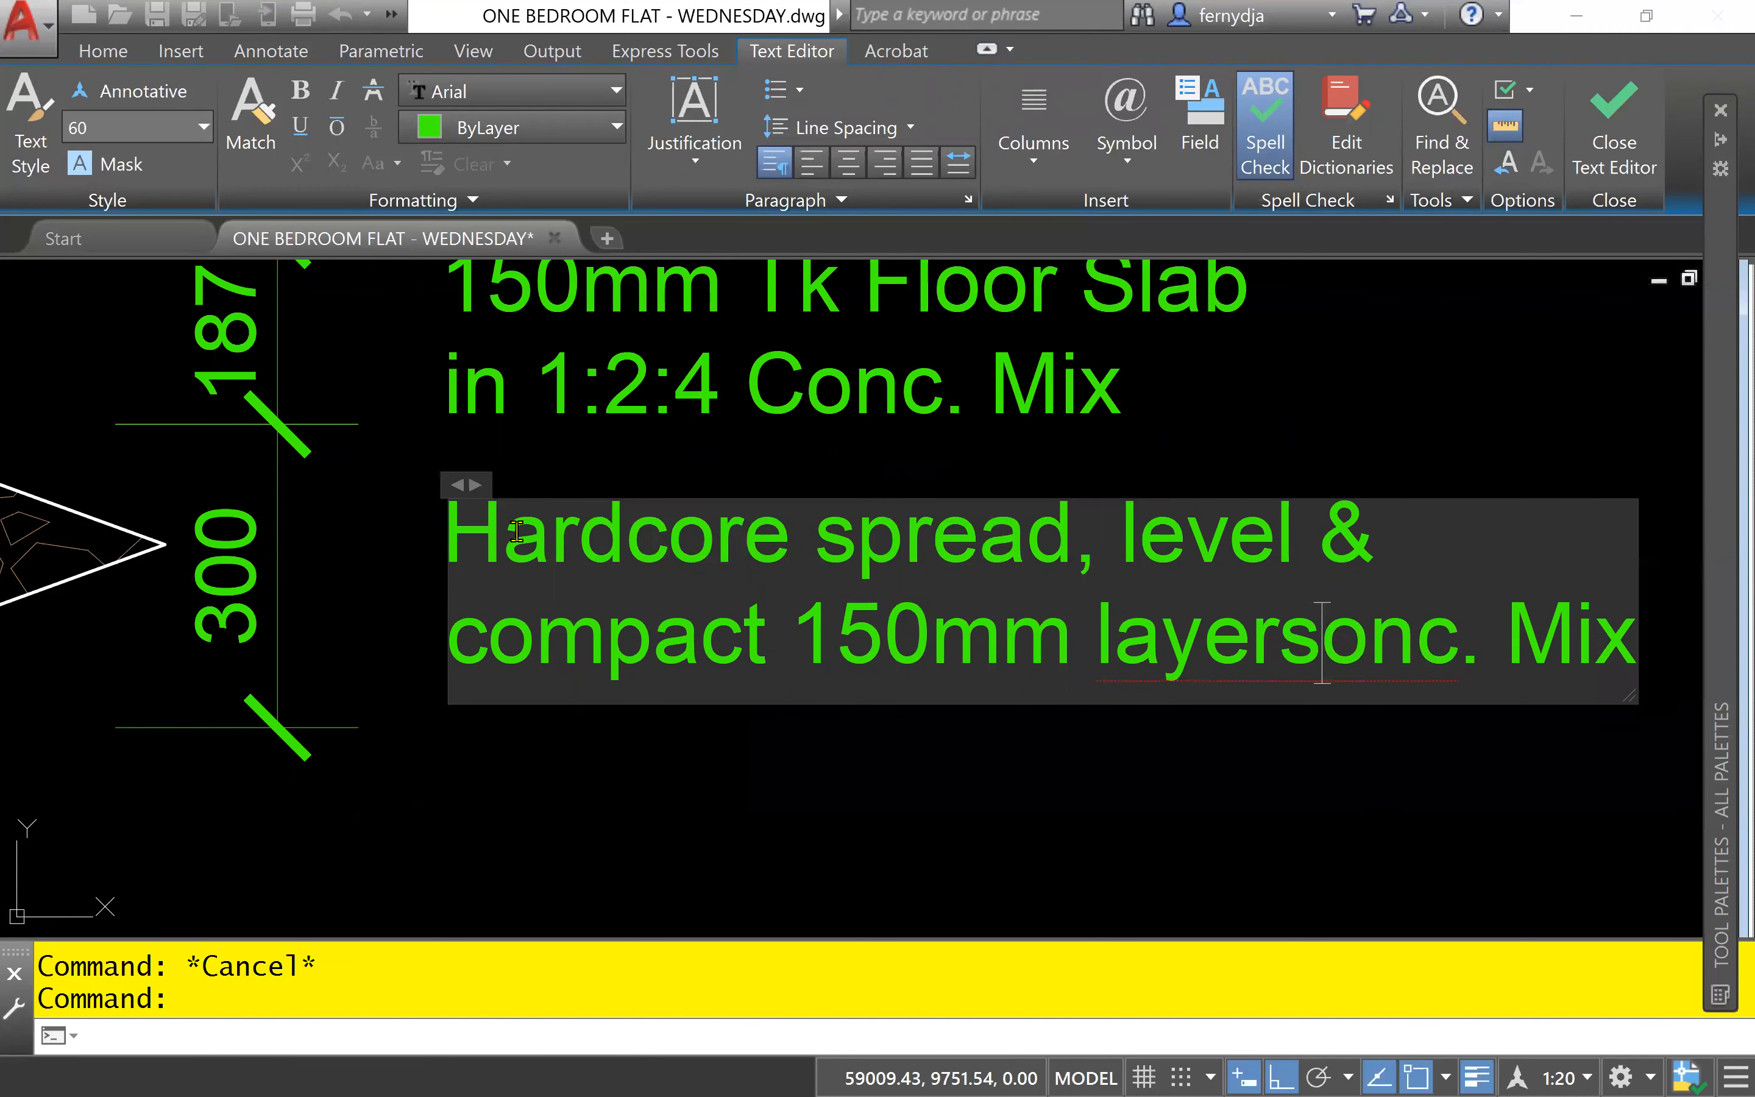
pyautogui.press('Delete')
pyautogui.press('Delete')
pyautogui.press('Delete')
pyautogui.press('Delete')
pyautogui.press('Delete')
pyautogui.press('Delete')
pyautogui.press('Delete')
pyautogui.press('Delete')
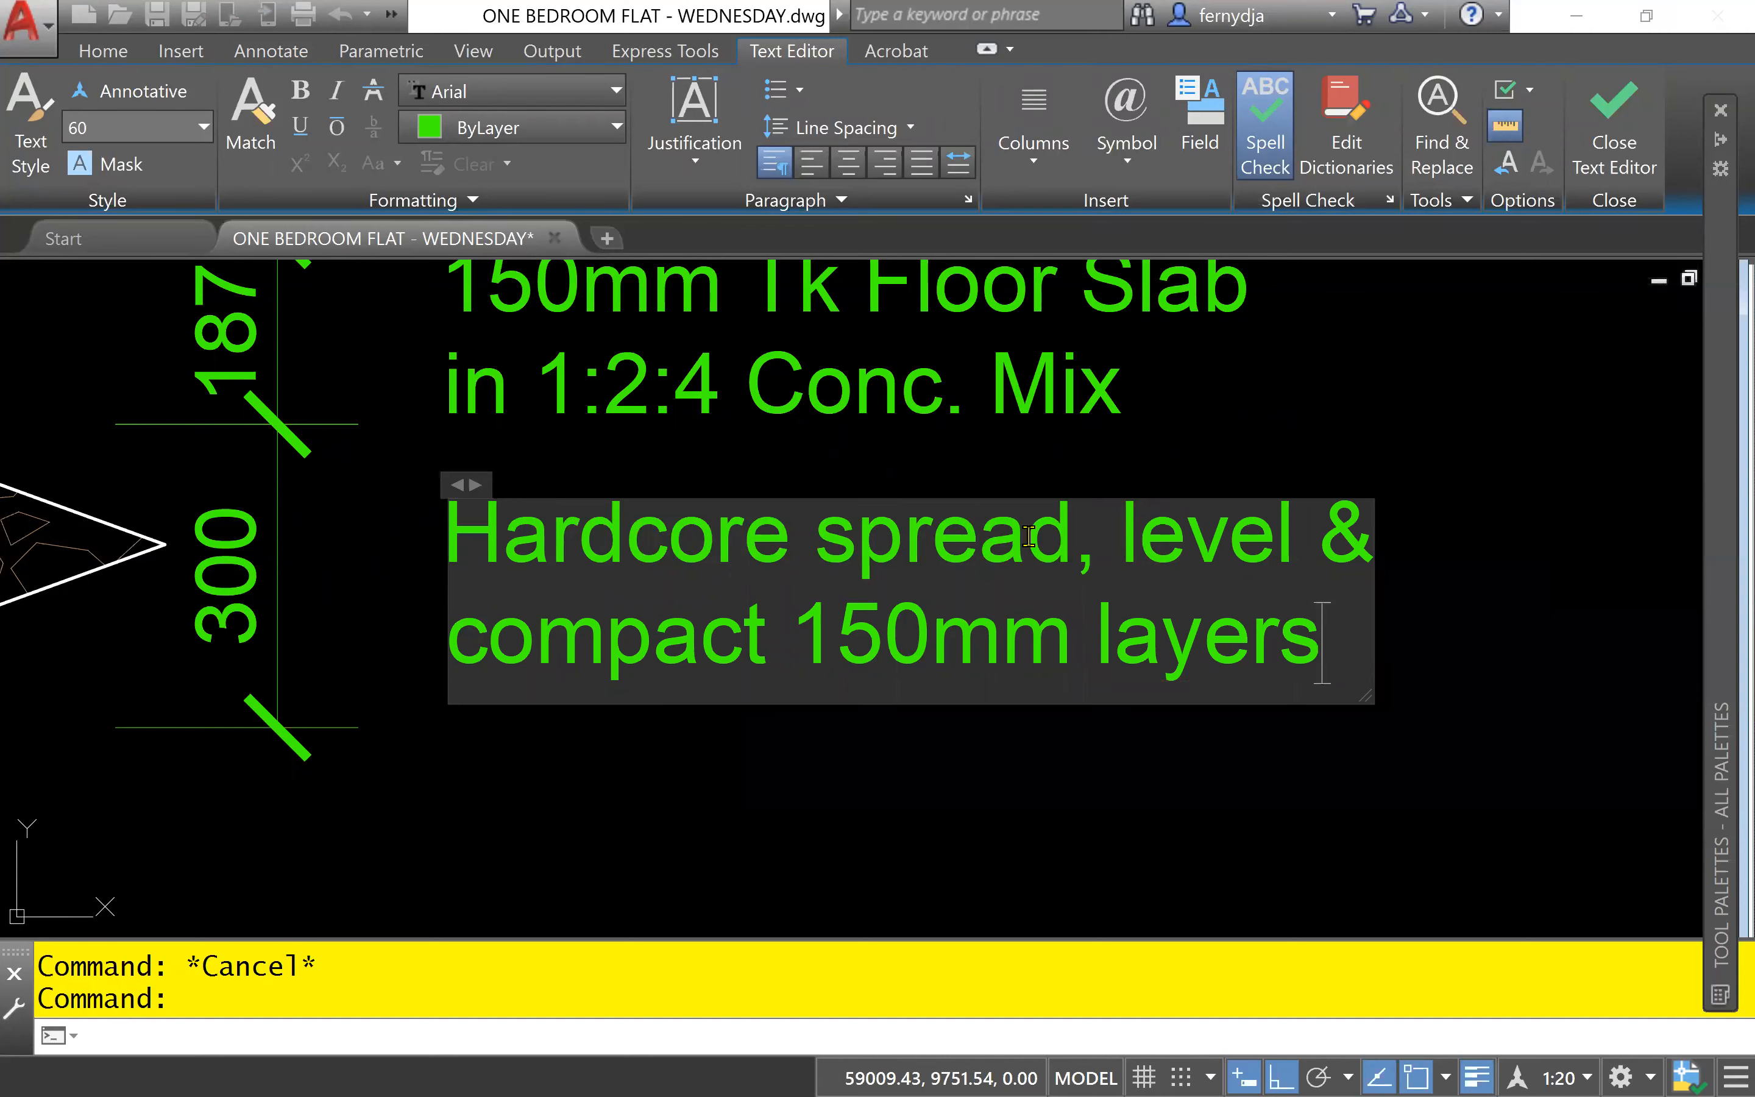
# - Insert "in" before "150mm layers" on the hardcore note's second line and finish the text edit
pyautogui.click(805, 648)
pyautogui.write('in')
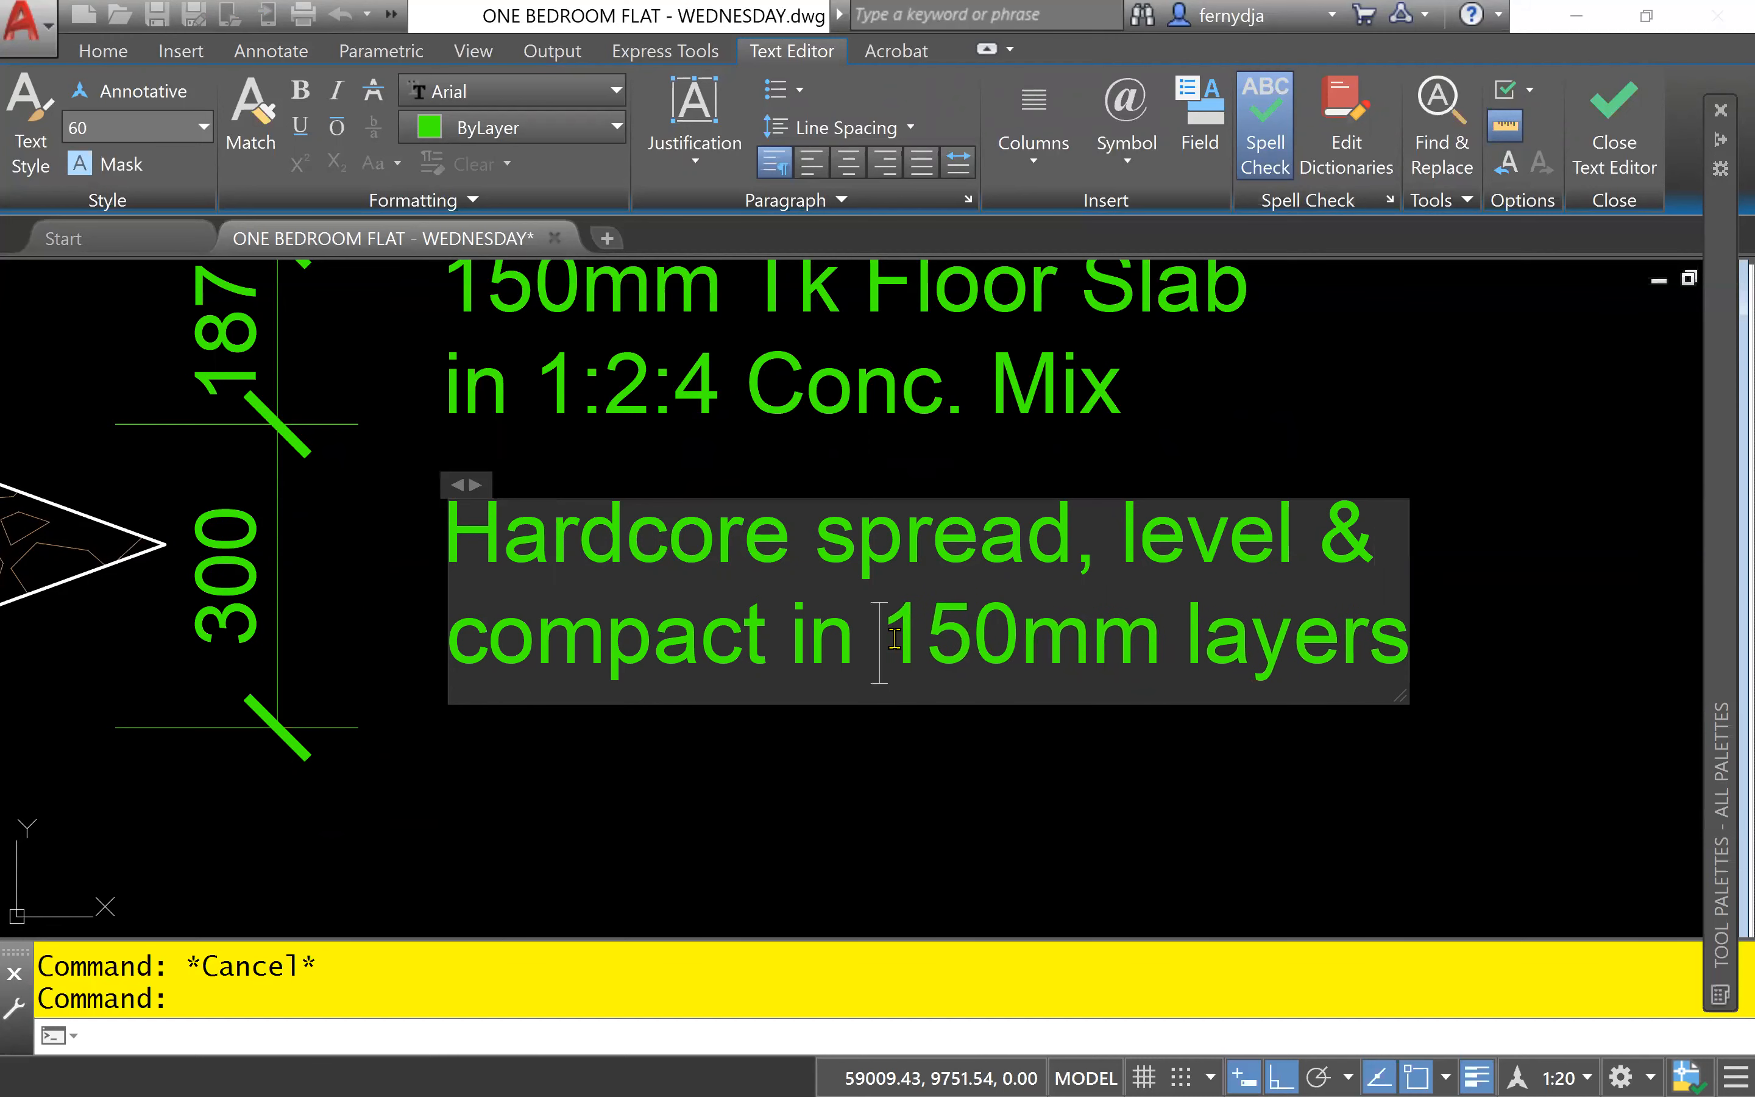
pyautogui.press('BackSpace')
pyautogui.click(1411, 744)
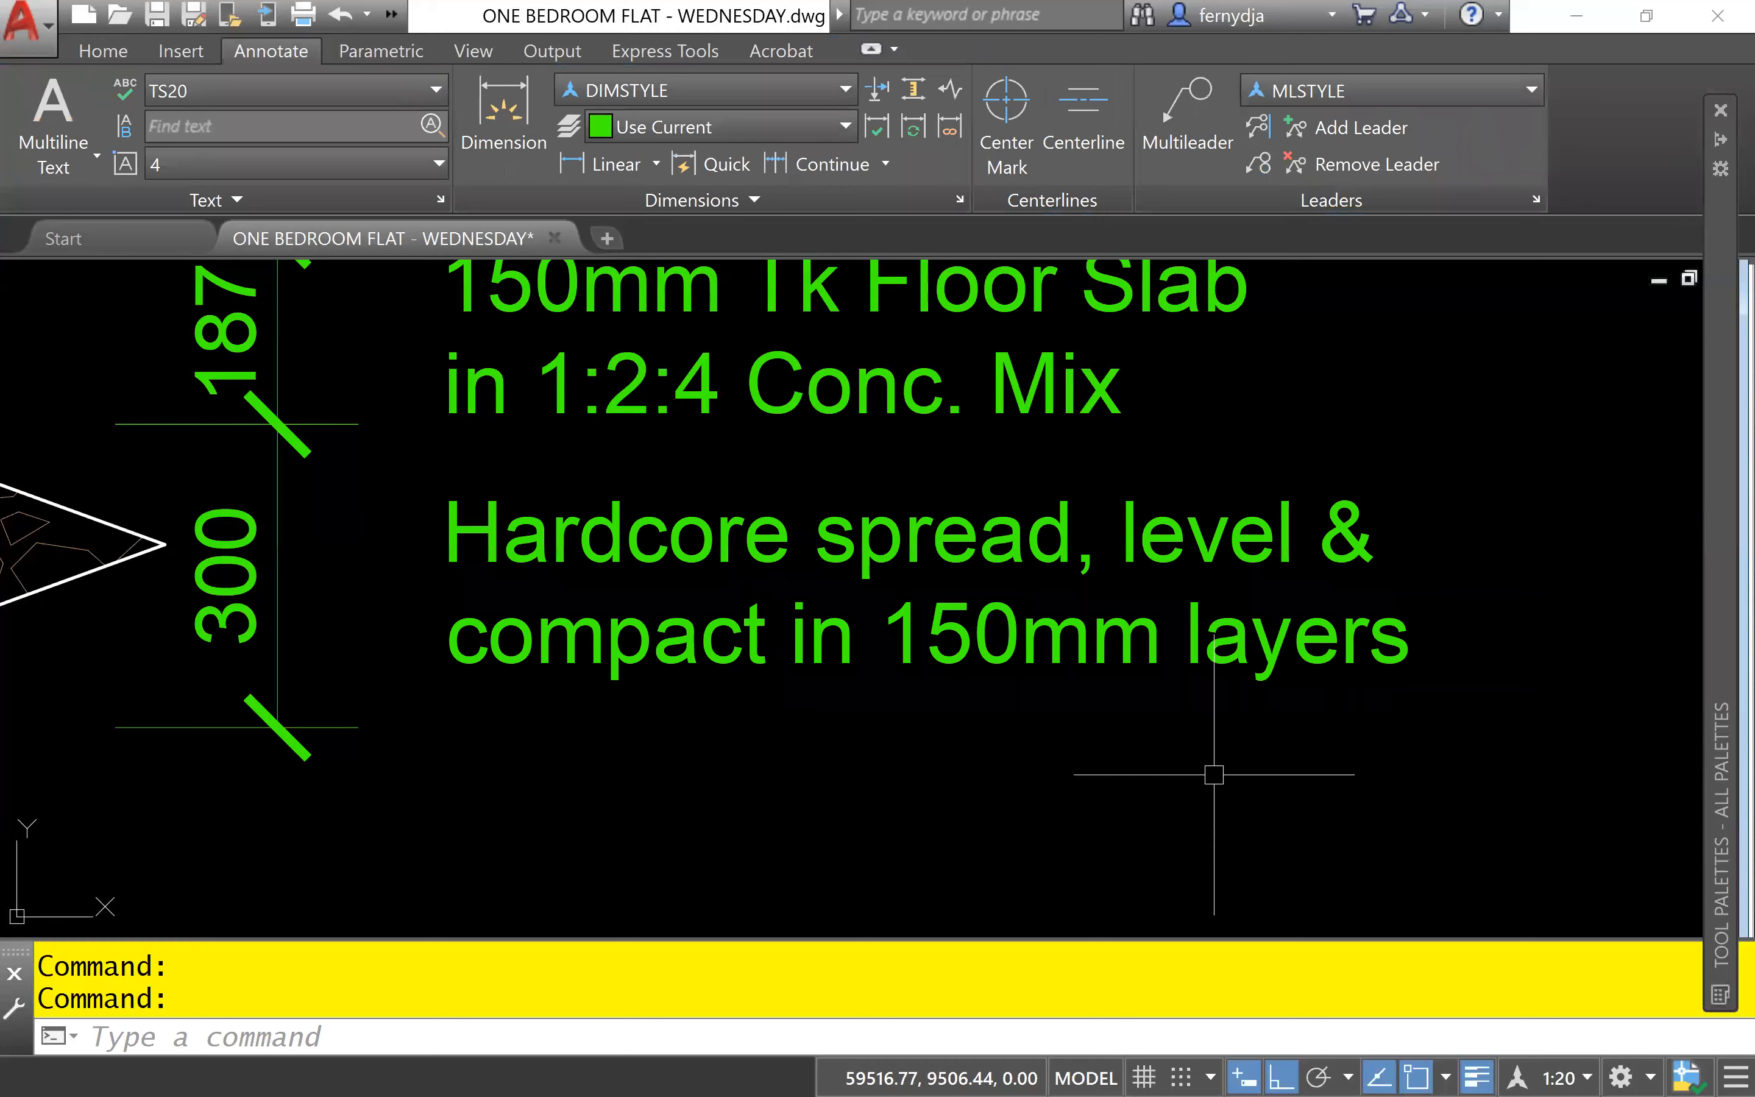
pyautogui.scroll(-2, 1214, 775)
pyautogui.moveTo(1079, 781); pyautogui.dragTo(1150, 614, button='middle')
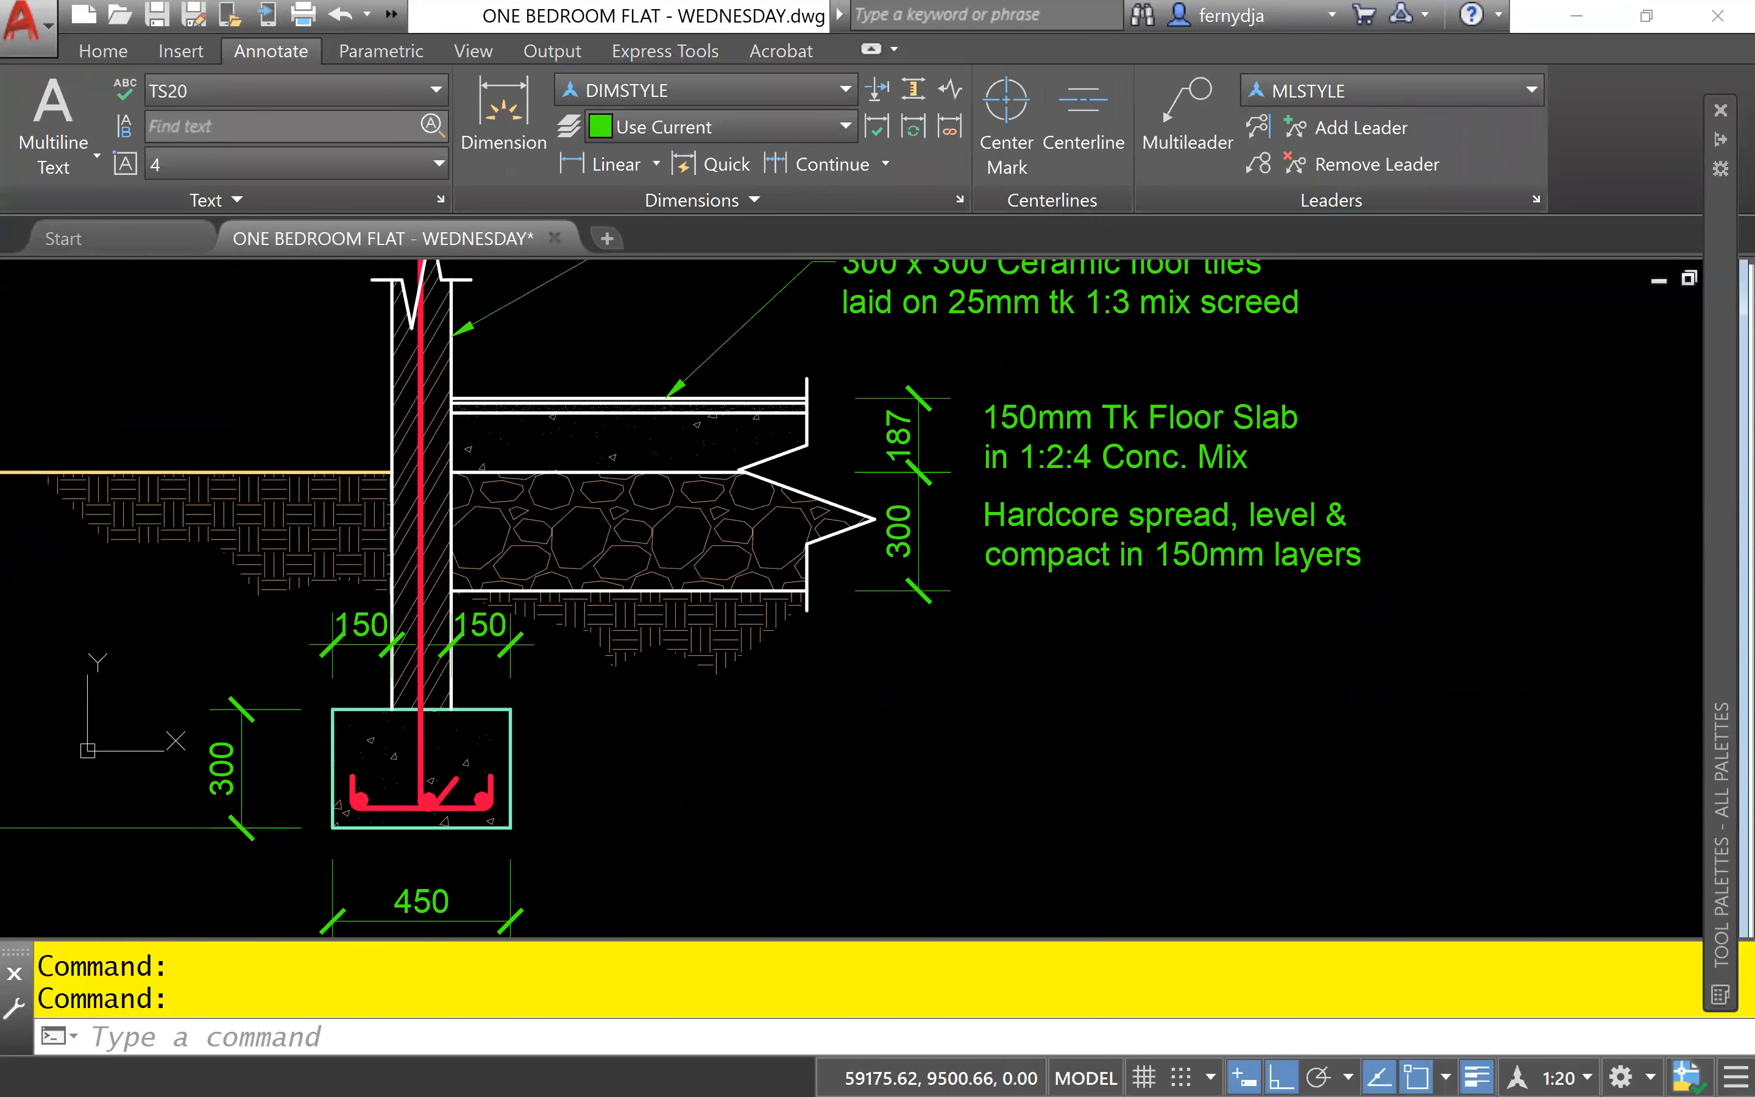
pyautogui.moveTo(869, 842); pyautogui.dragTo(1094, 777, button='middle')
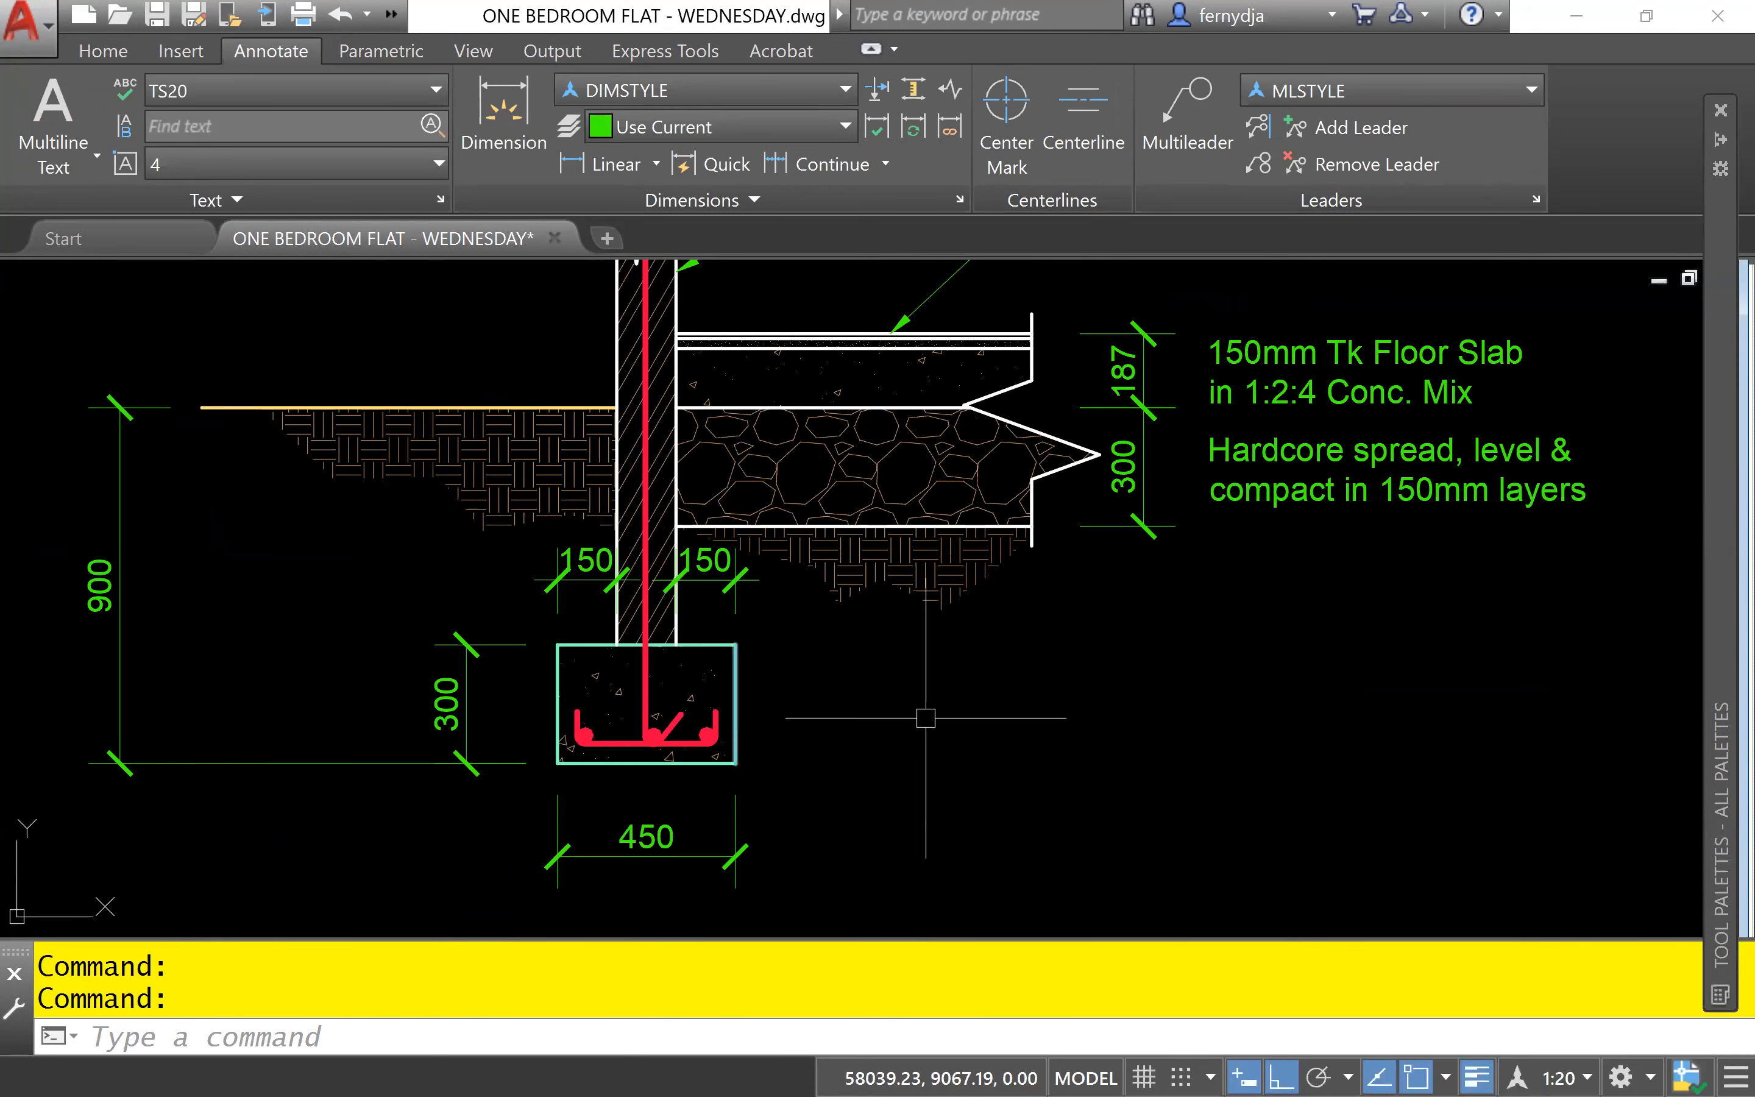
# - Add an "Earth" multileader below the earth hatch beside the wall, with ortho mode off and the arrowhead inside the hatch
pyautogui.scroll(5, 767, 754)
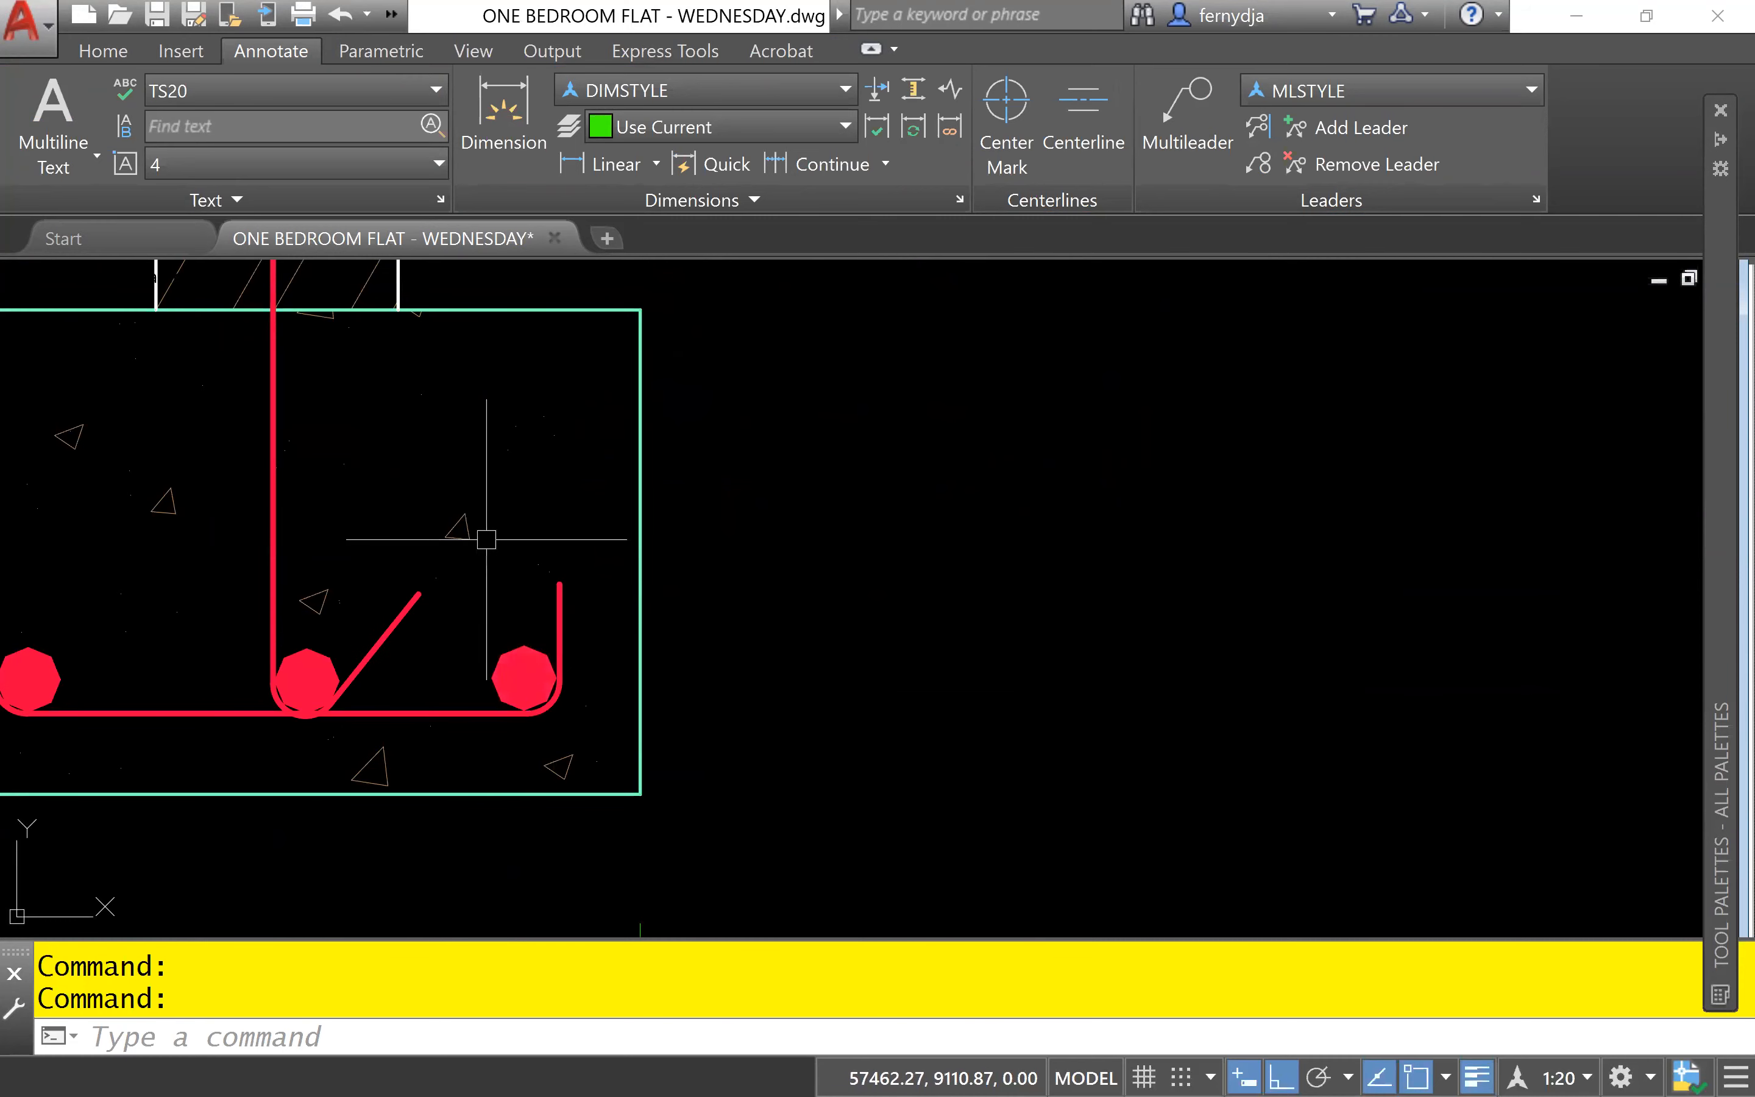
pyautogui.scroll(-5, 487, 540)
pyautogui.moveTo(632, 597); pyautogui.dragTo(1062, 701, button='middle')
pyautogui.moveTo(614, 515); pyautogui.dragTo(764, 690, button='middle')
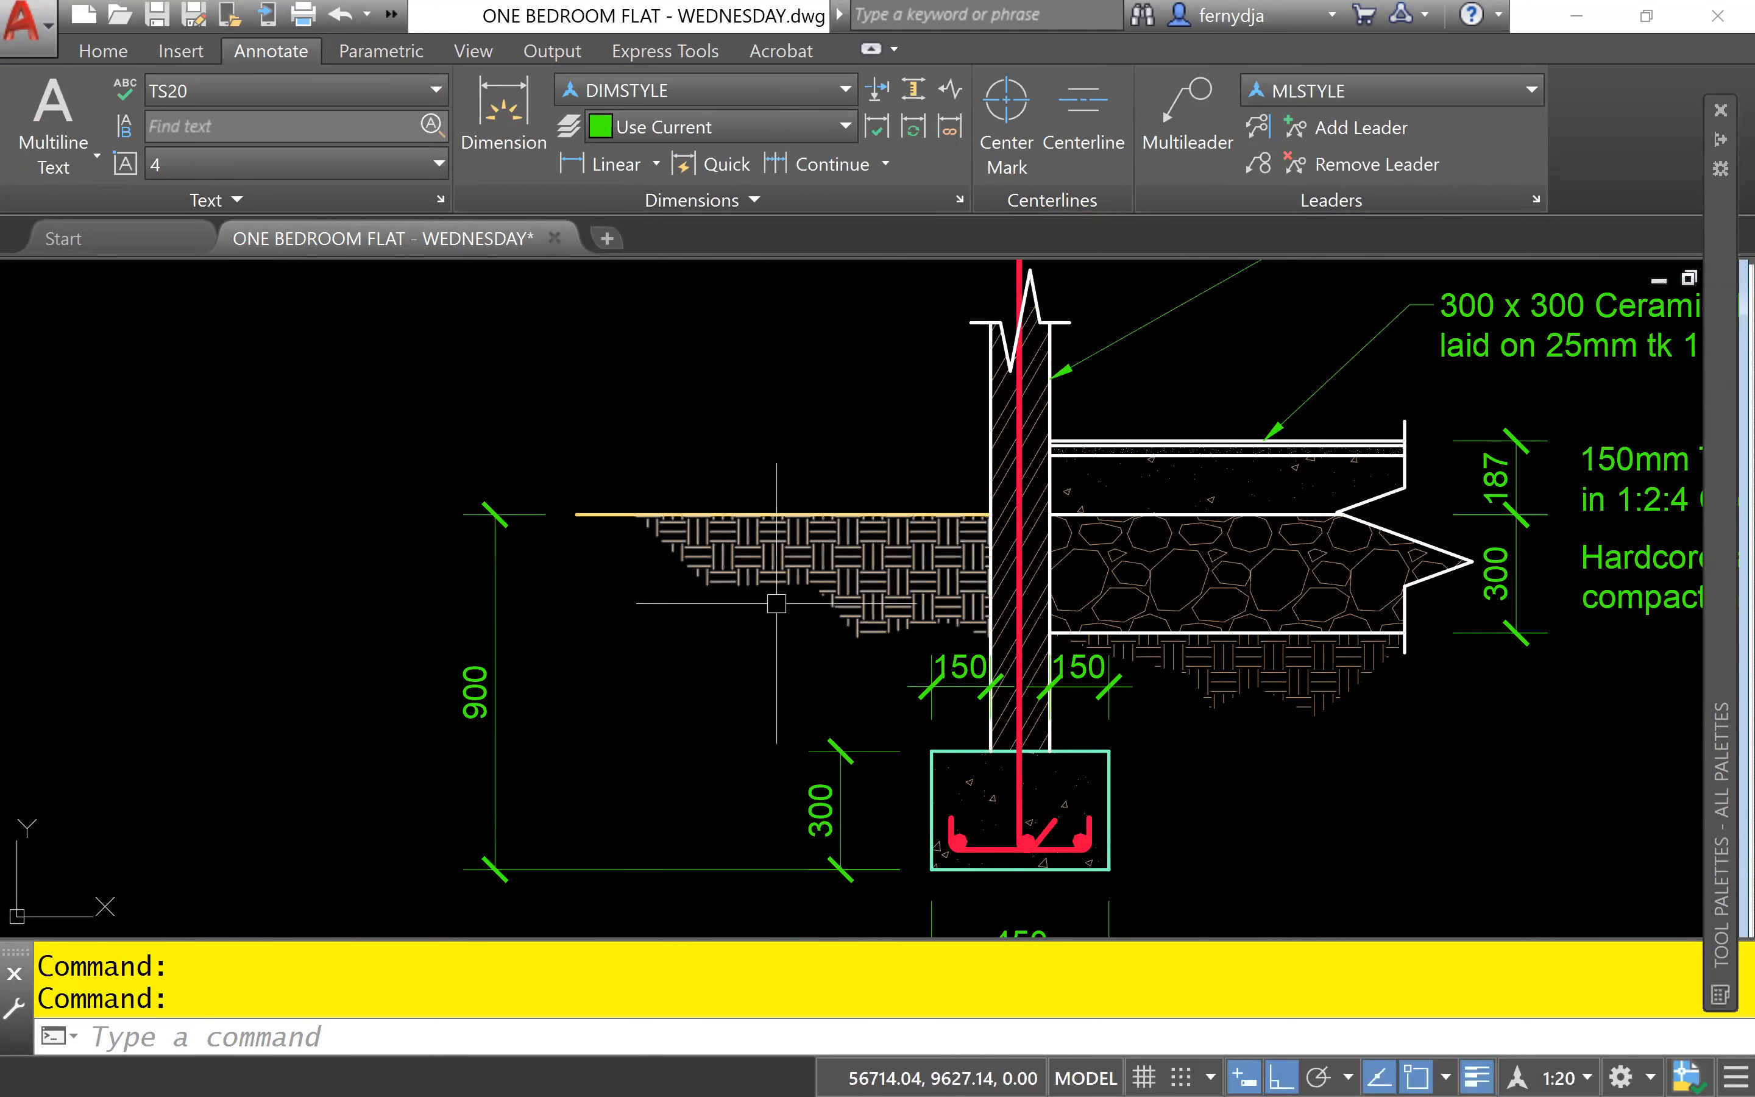
pyautogui.scroll(4, 776, 603)
pyautogui.moveTo(776, 603)
pyautogui.mouseDown(button='middle')
pyautogui.moveTo(774, 624)
pyautogui.moveTo(916, 664)
pyautogui.mouseUp(button='middle')
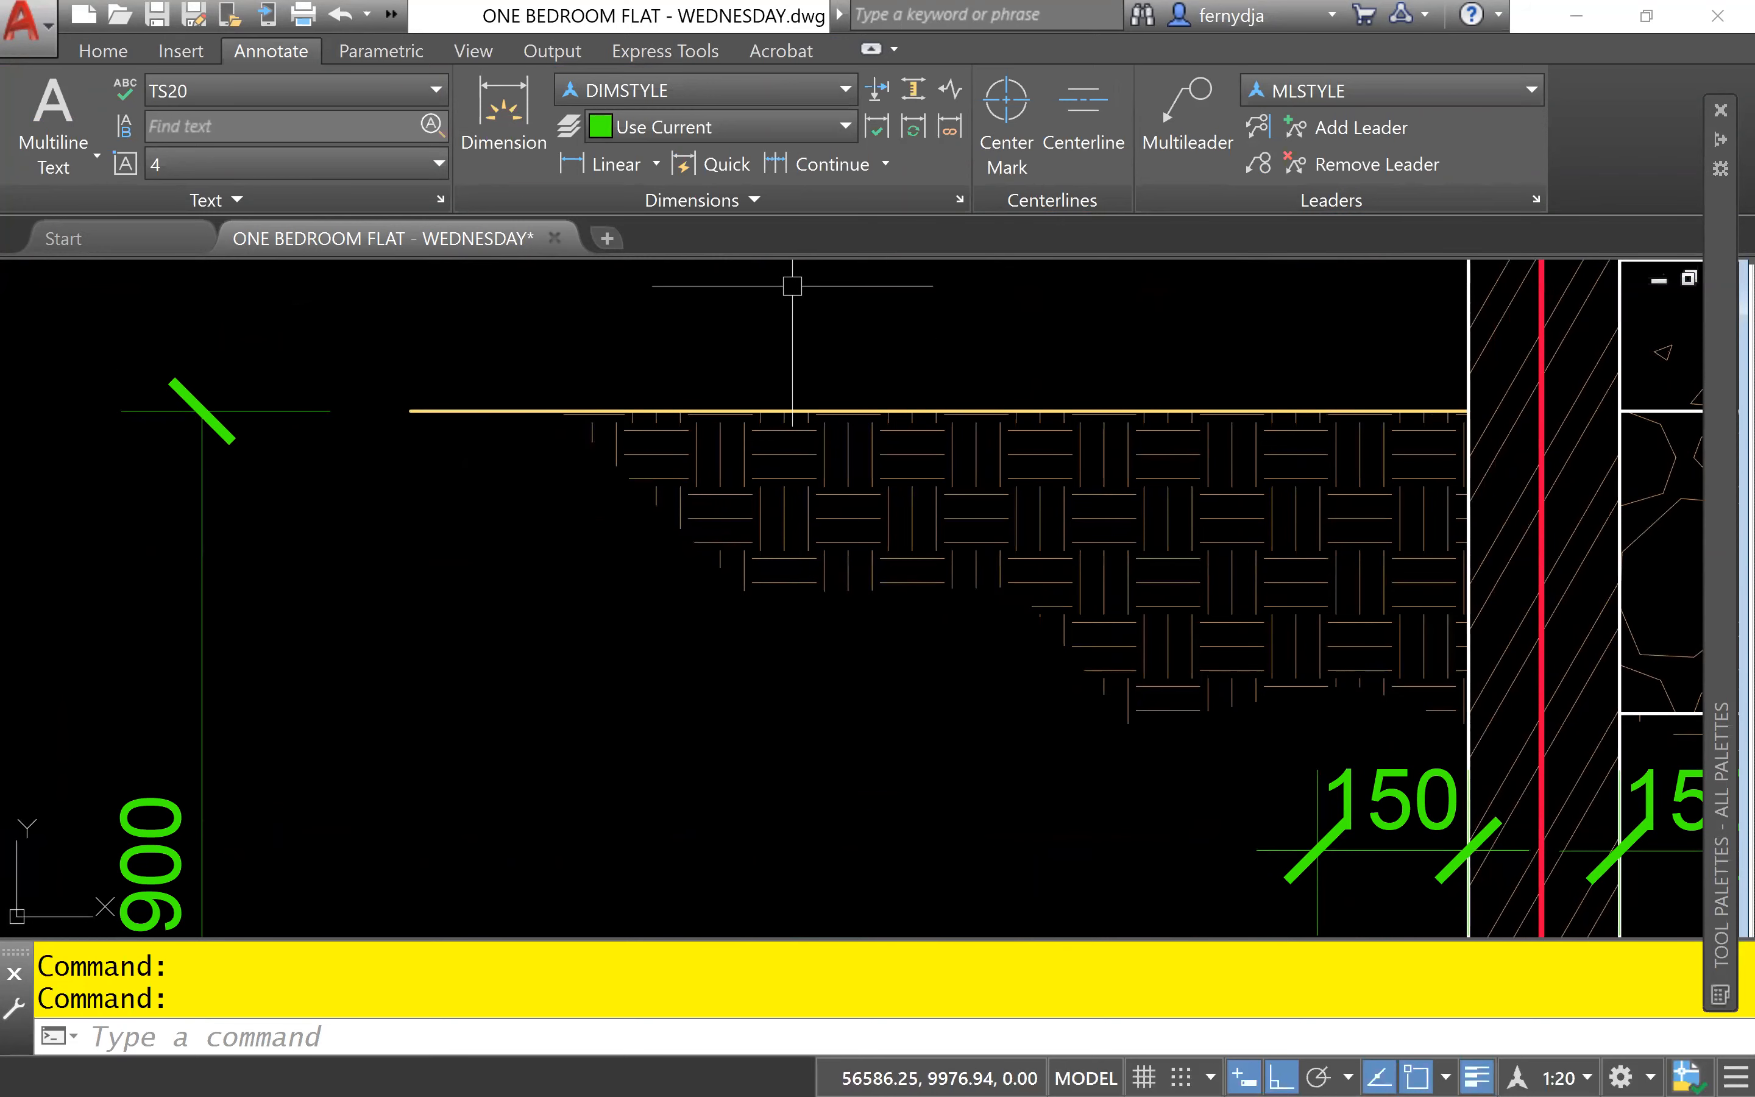
pyautogui.click(1186, 137)
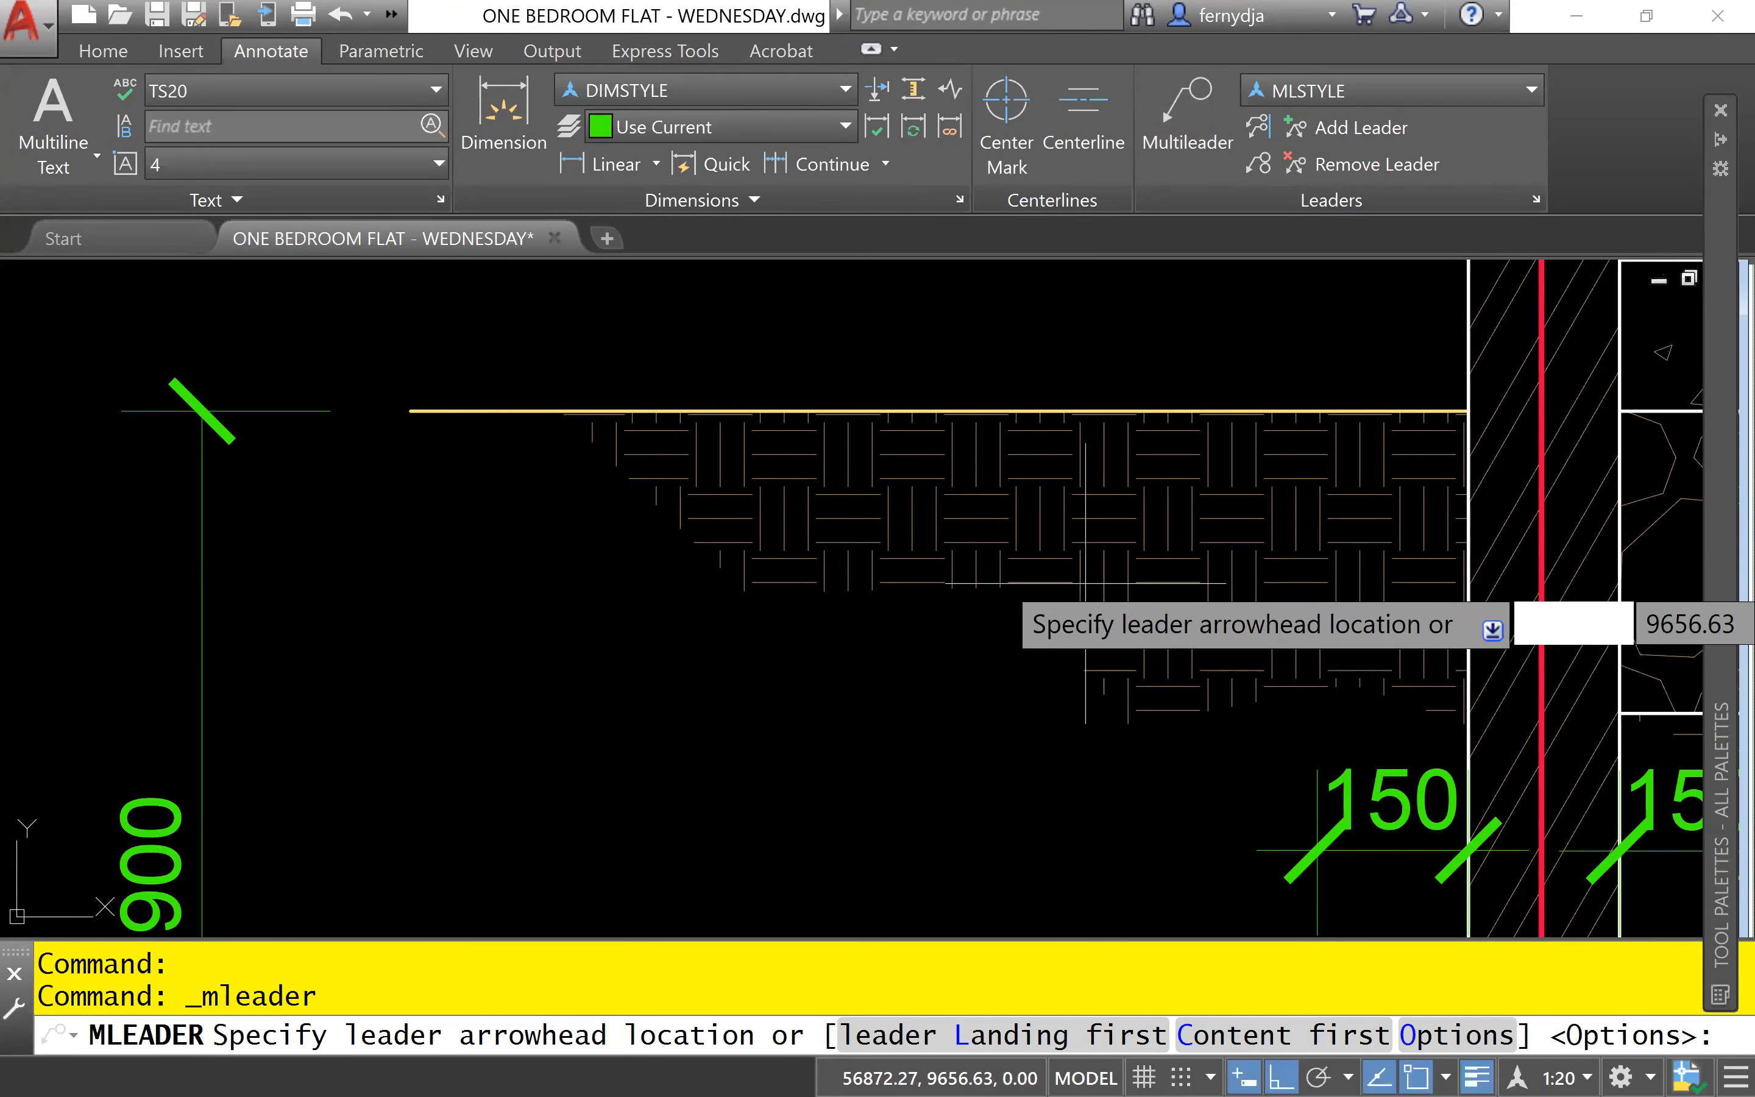
pyautogui.click(1088, 580)
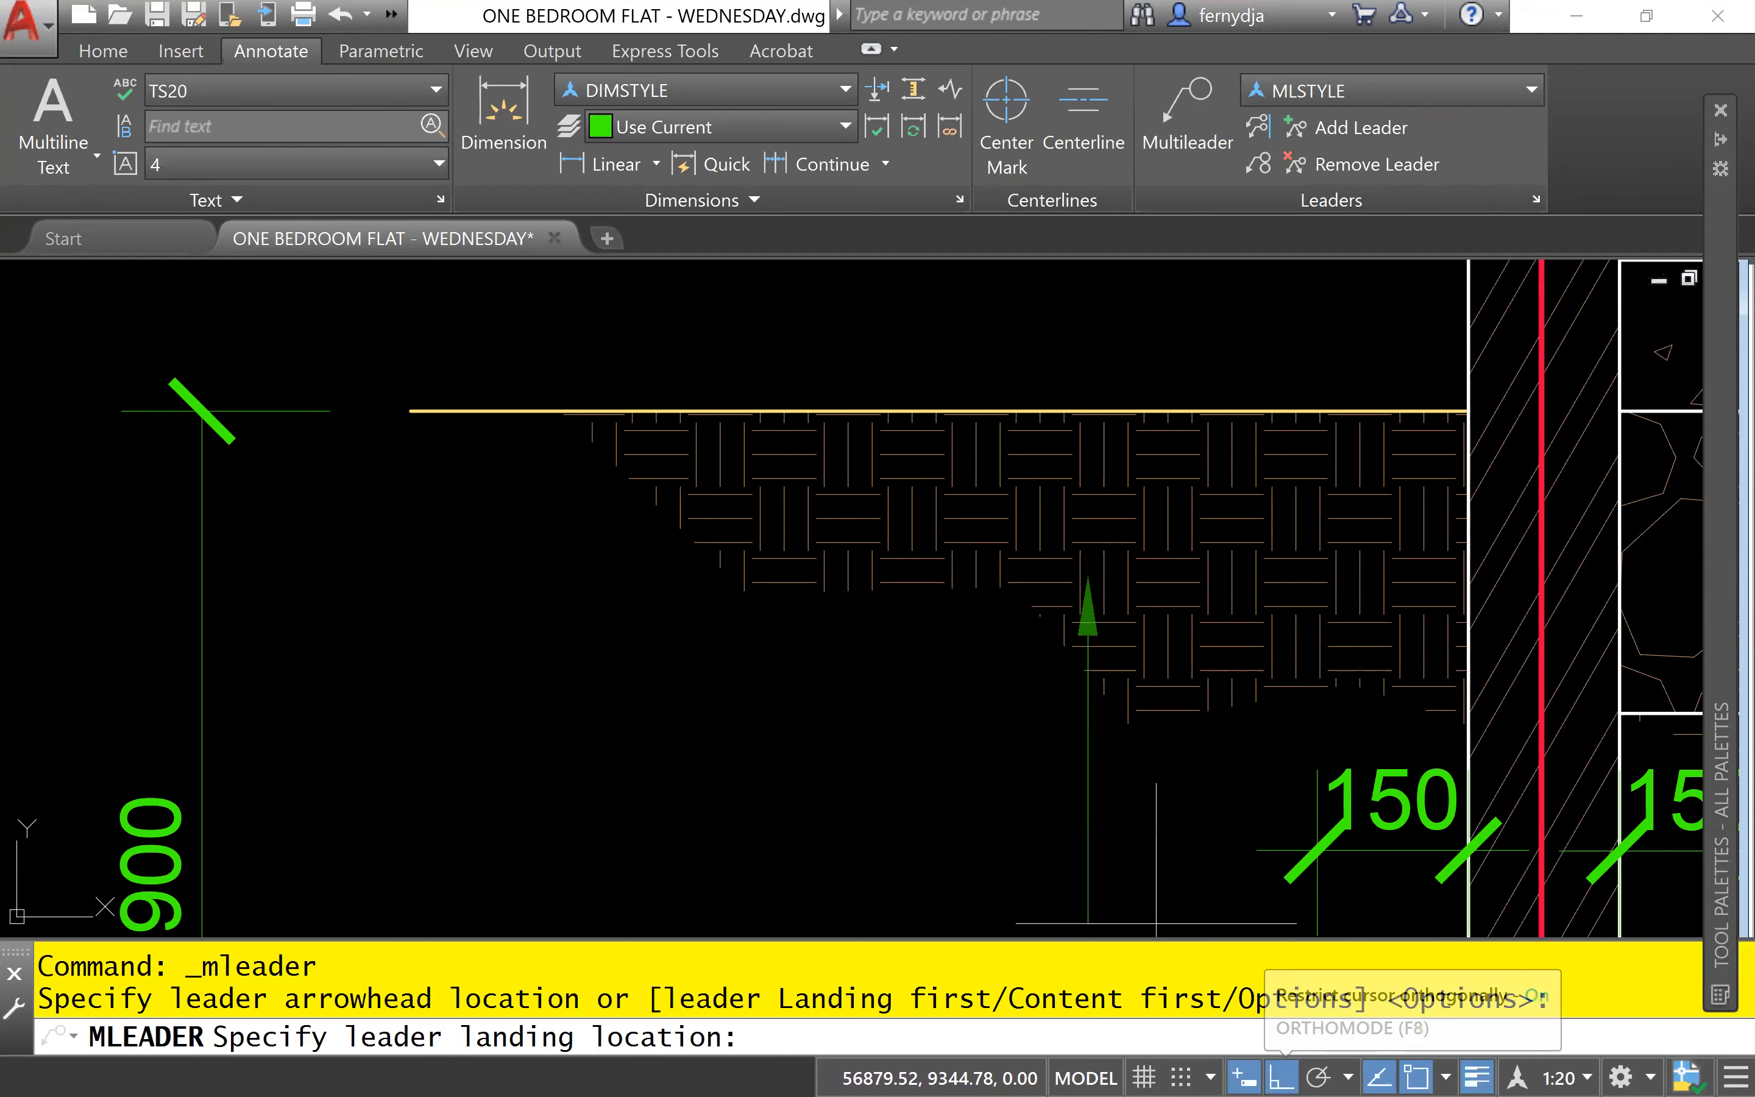
pyautogui.click(1280, 1078)
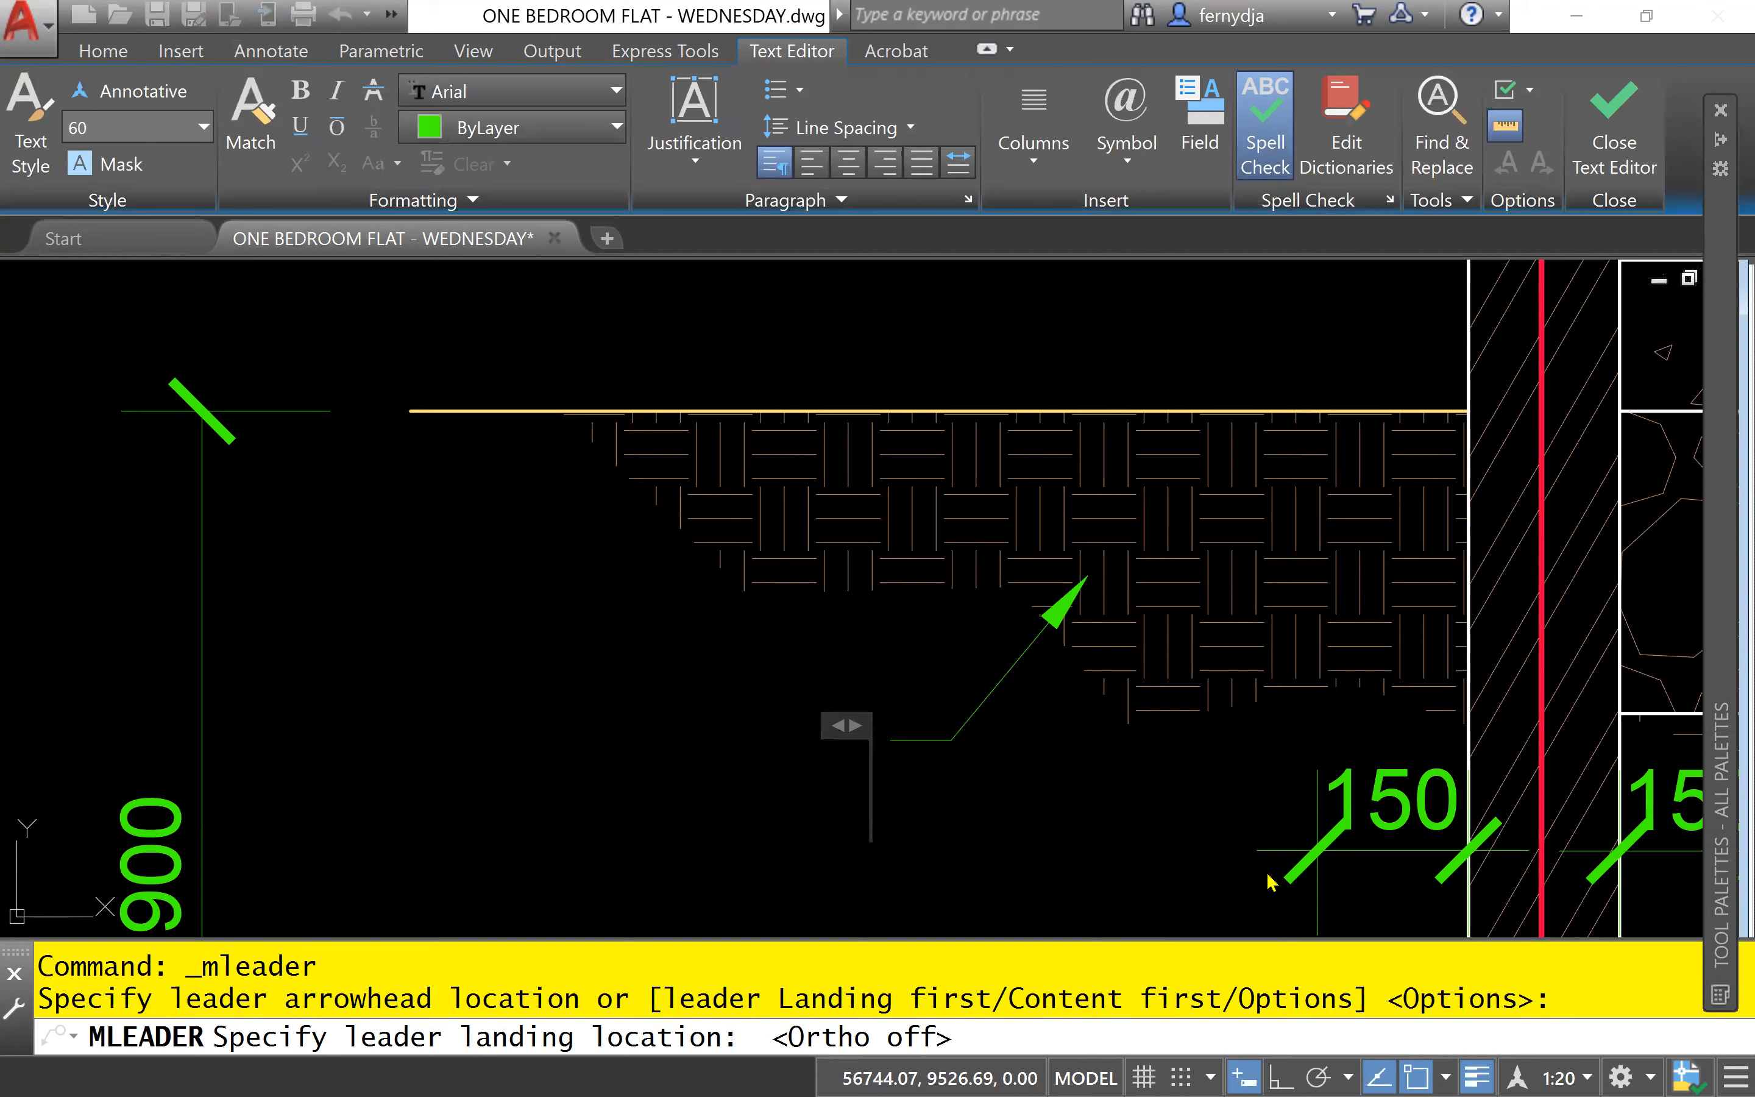
pyautogui.write('Ear')
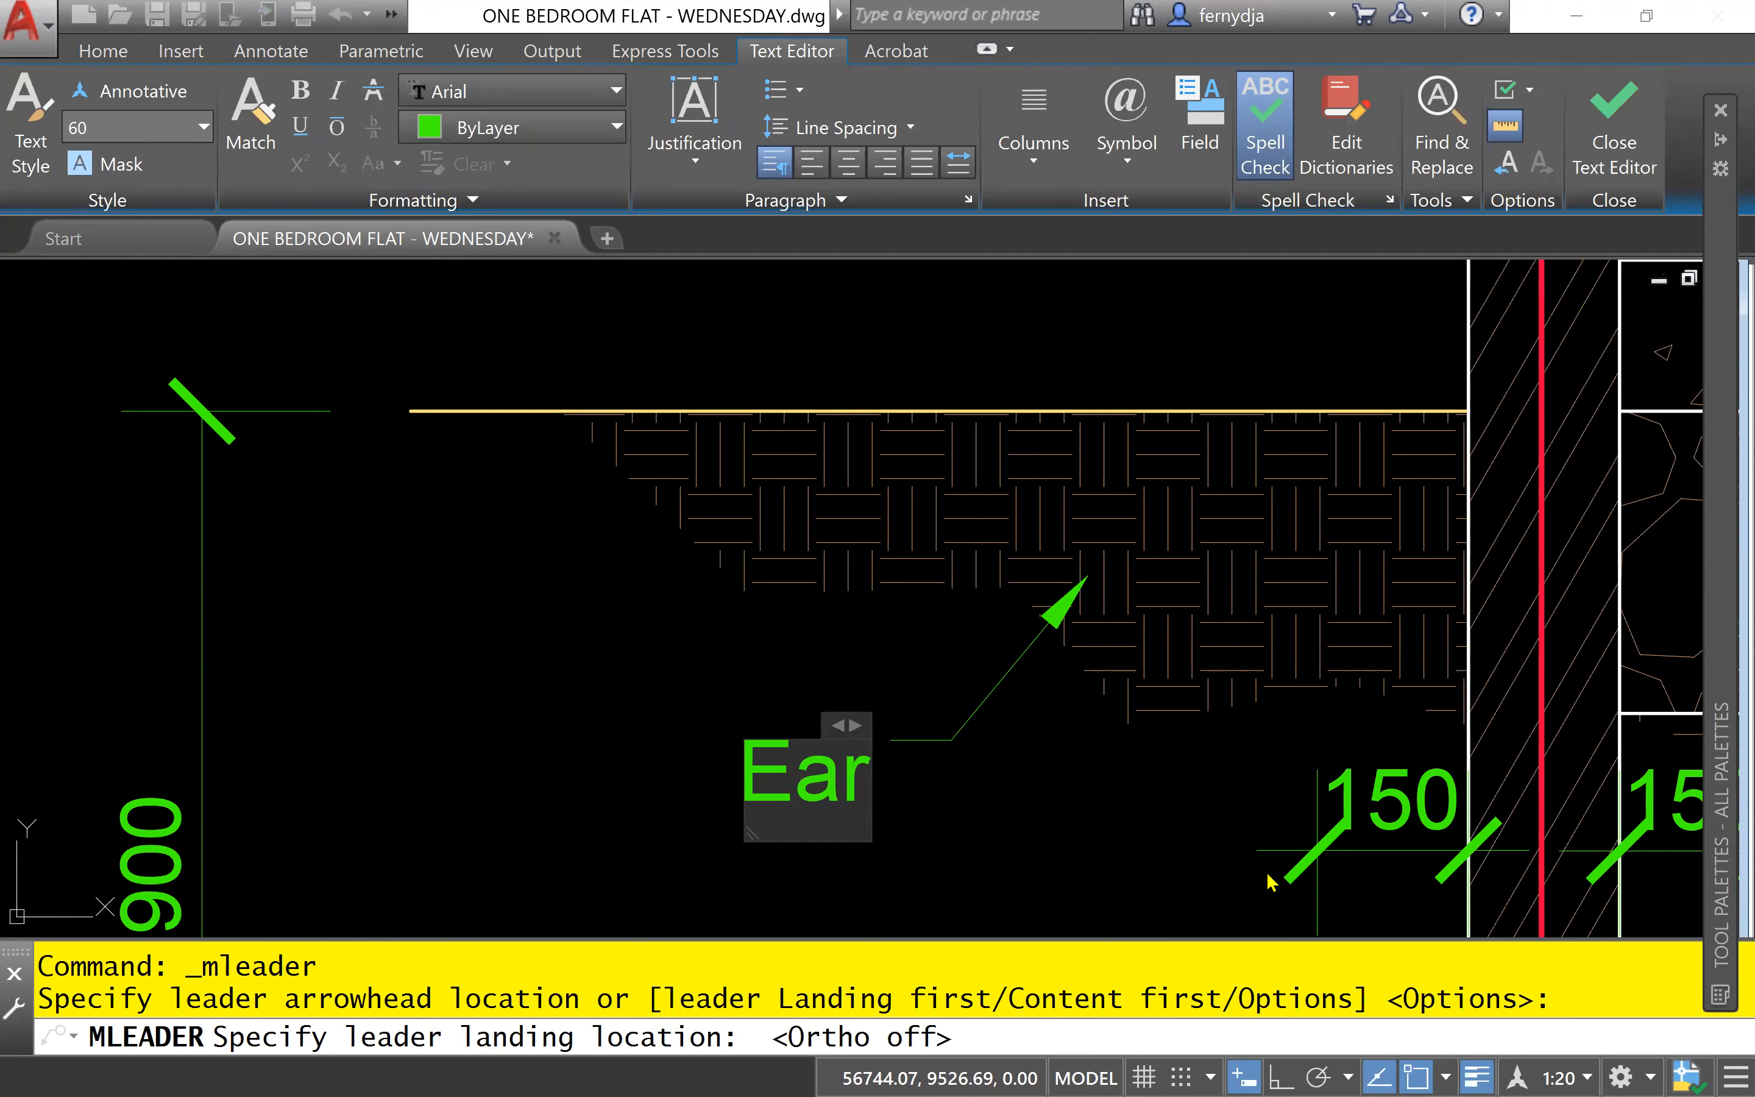
pyautogui.write('th')
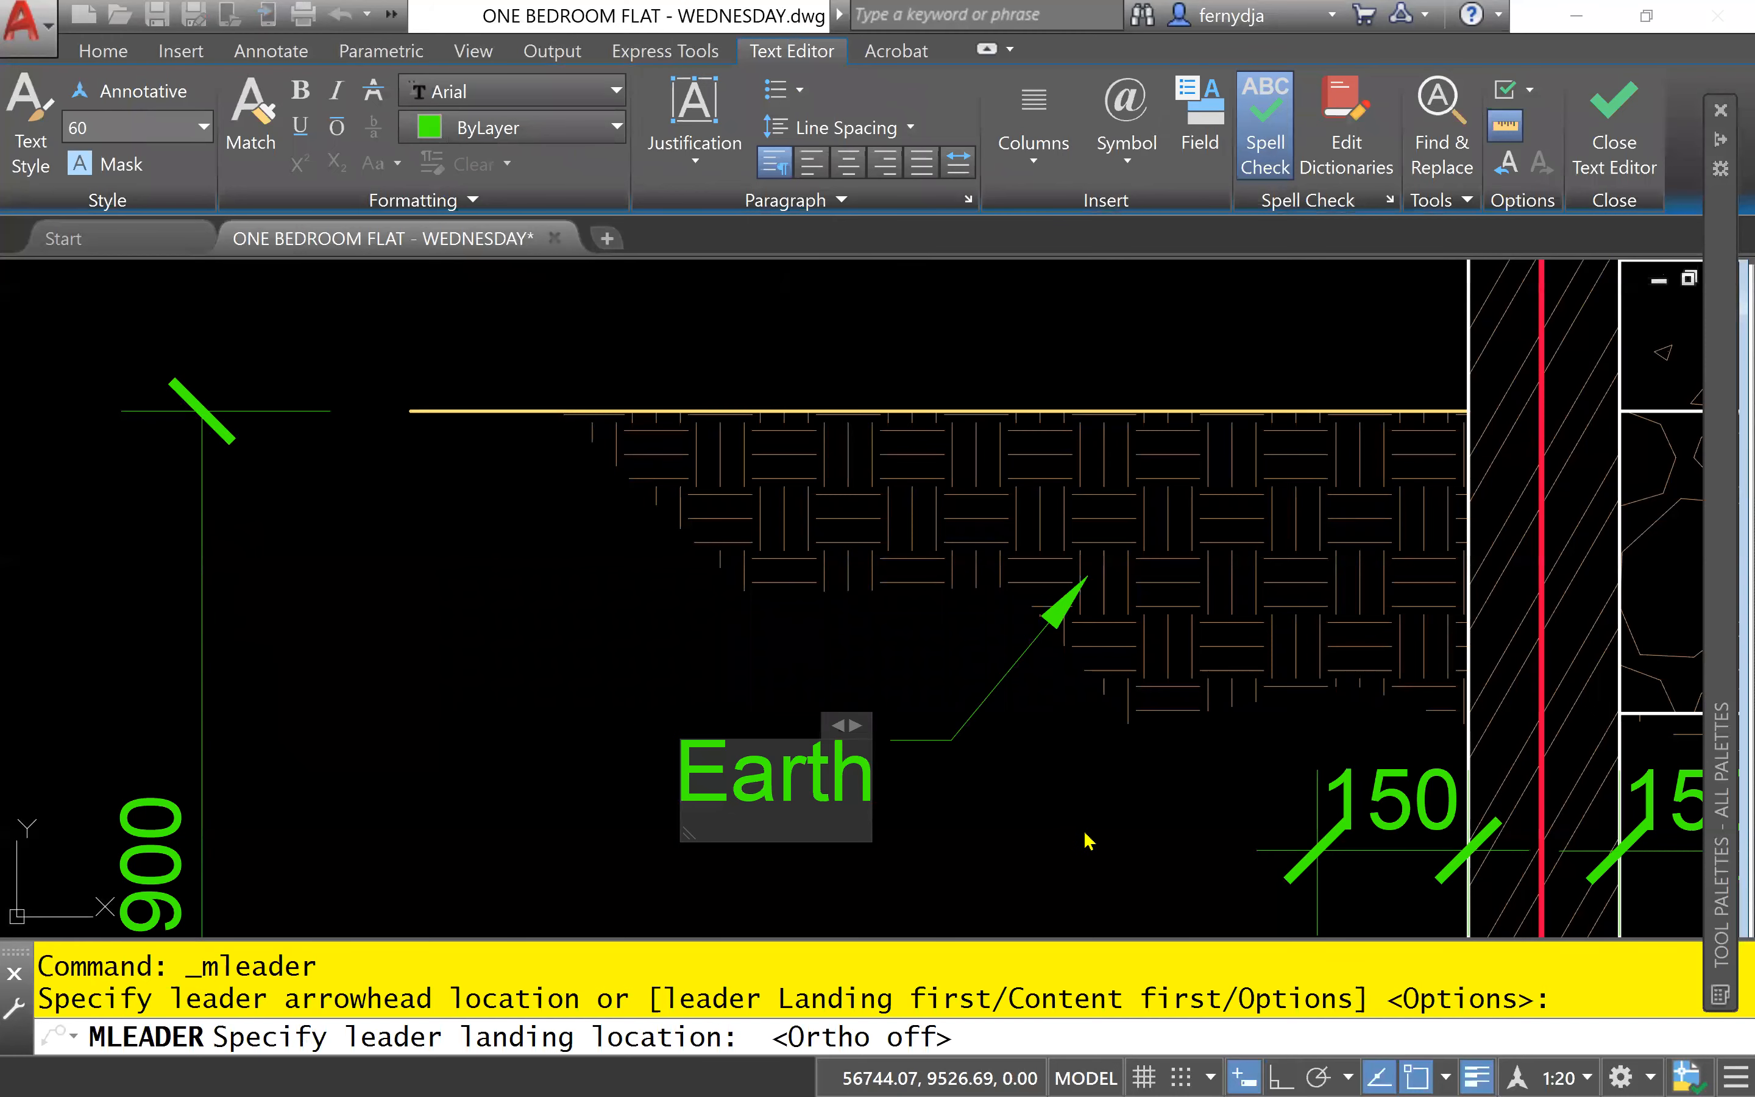
pyautogui.click(951, 744)
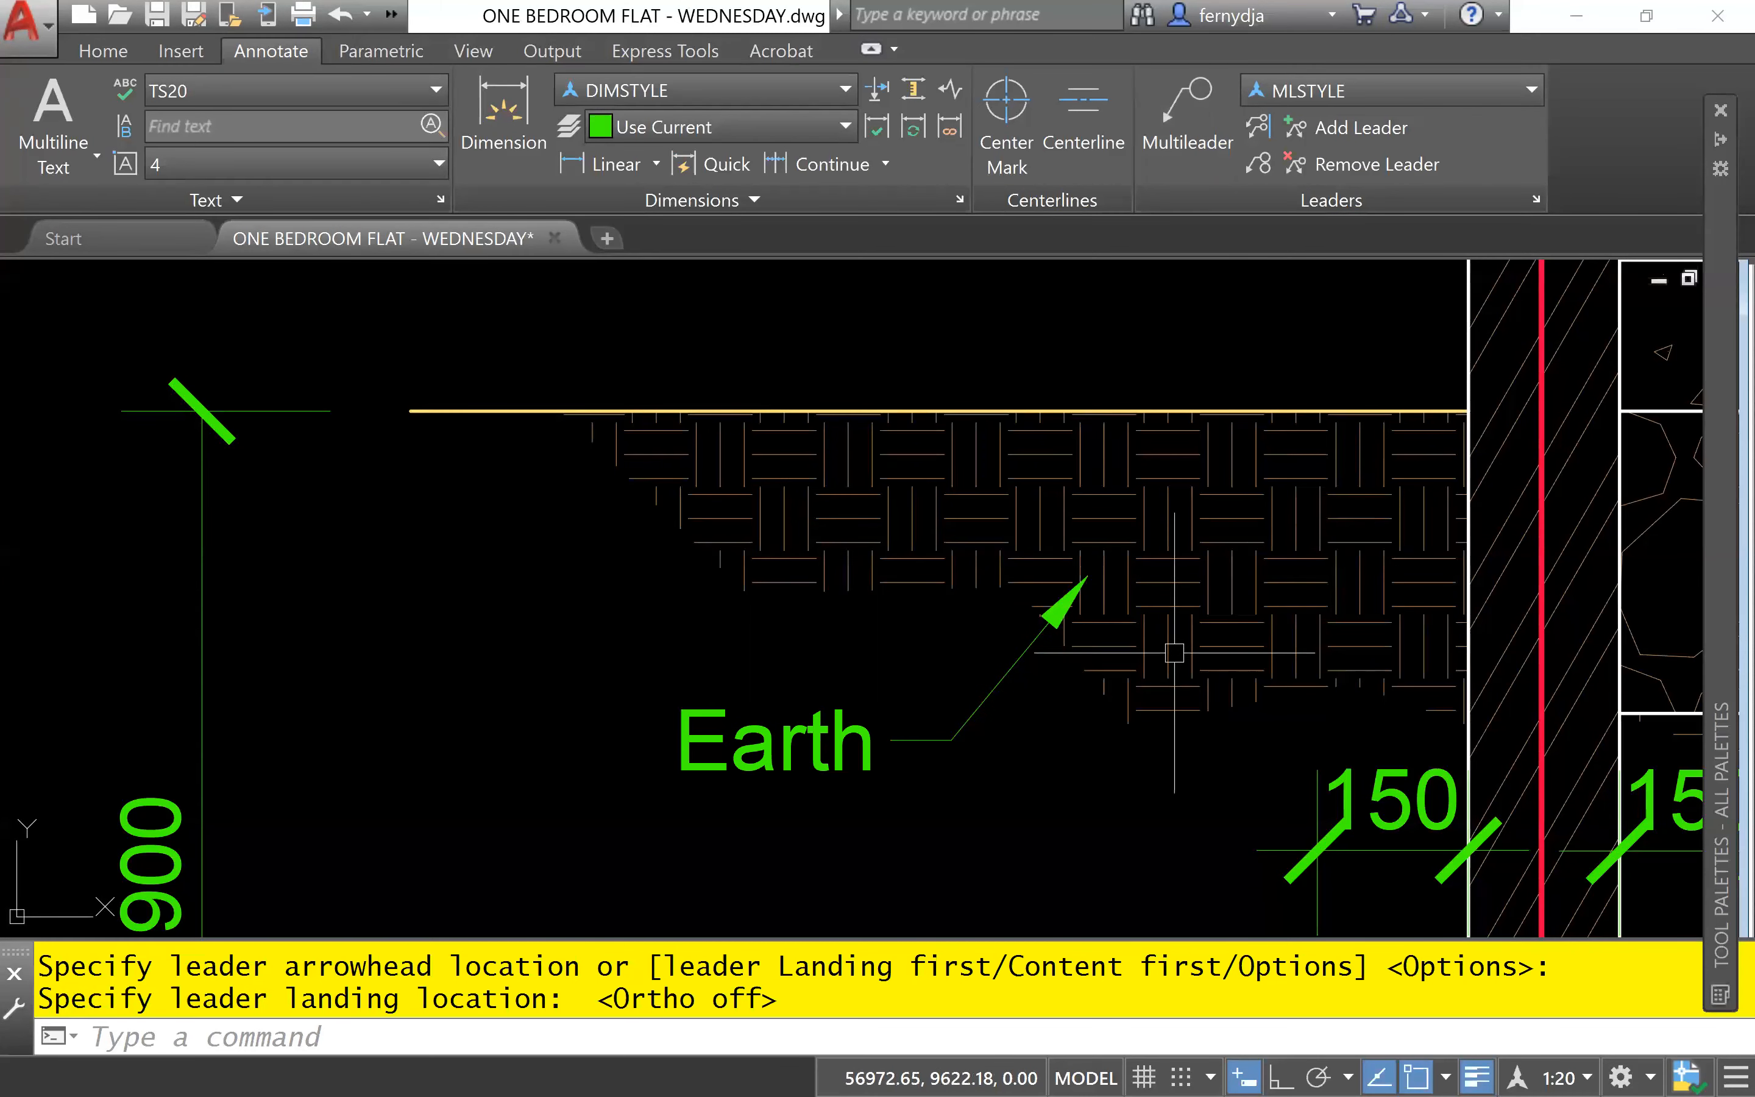
# - Add three extra leaders to the "Earth" note, pointing to the footing, the empty area below the note and the ground line
pyautogui.moveTo(1110, 827); pyautogui.dragTo(1110, 826, button='middle')
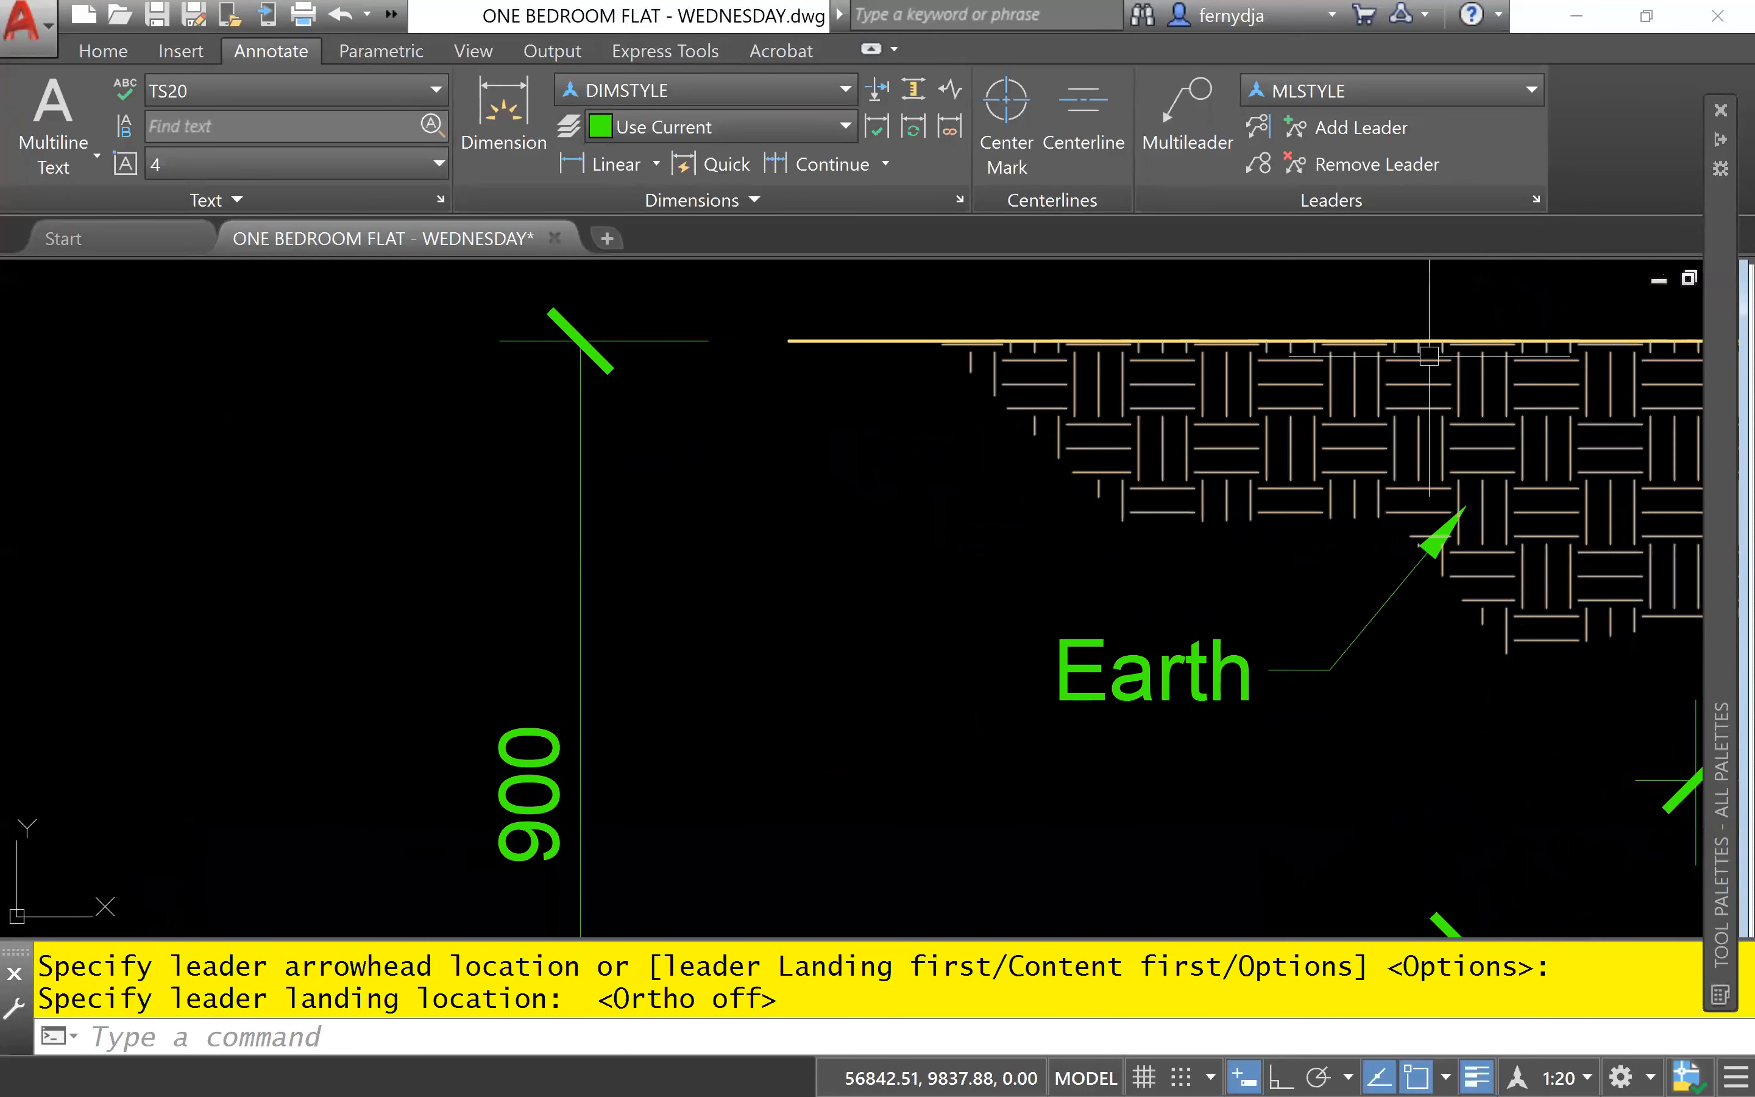
pyautogui.click(1346, 128)
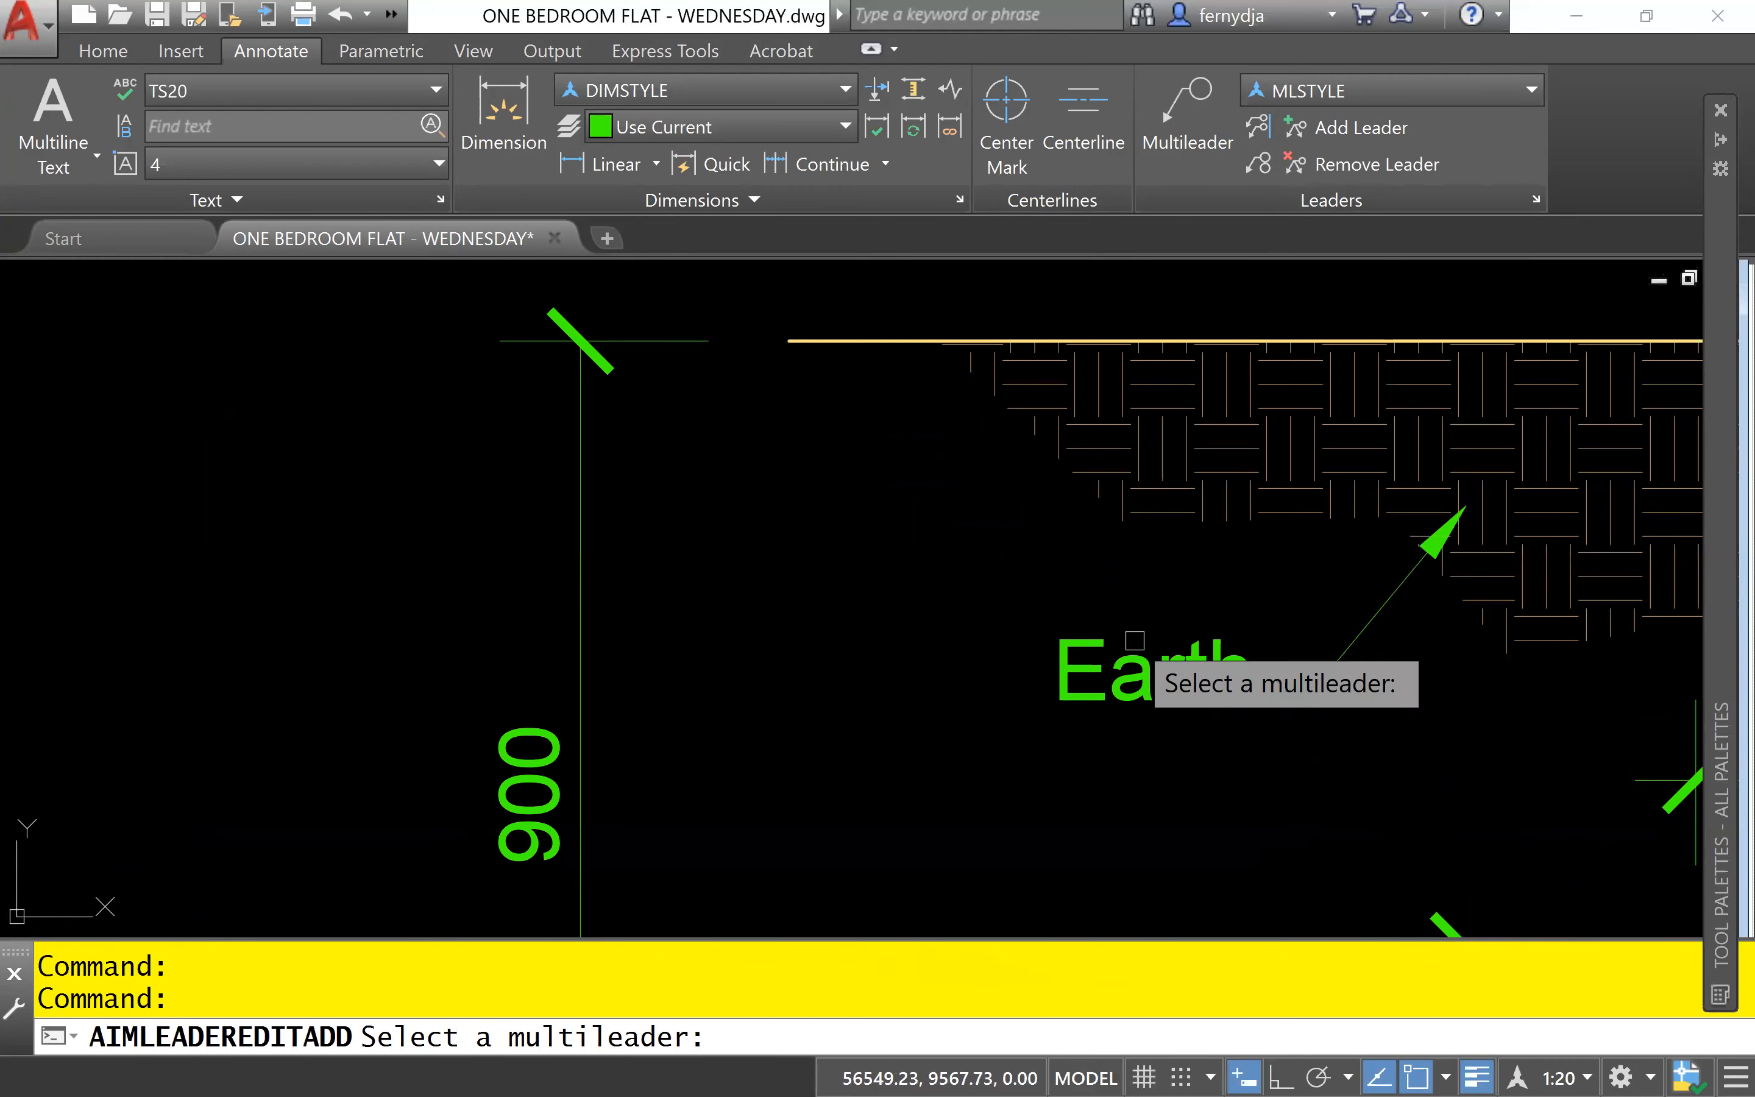
pyautogui.click(1160, 656)
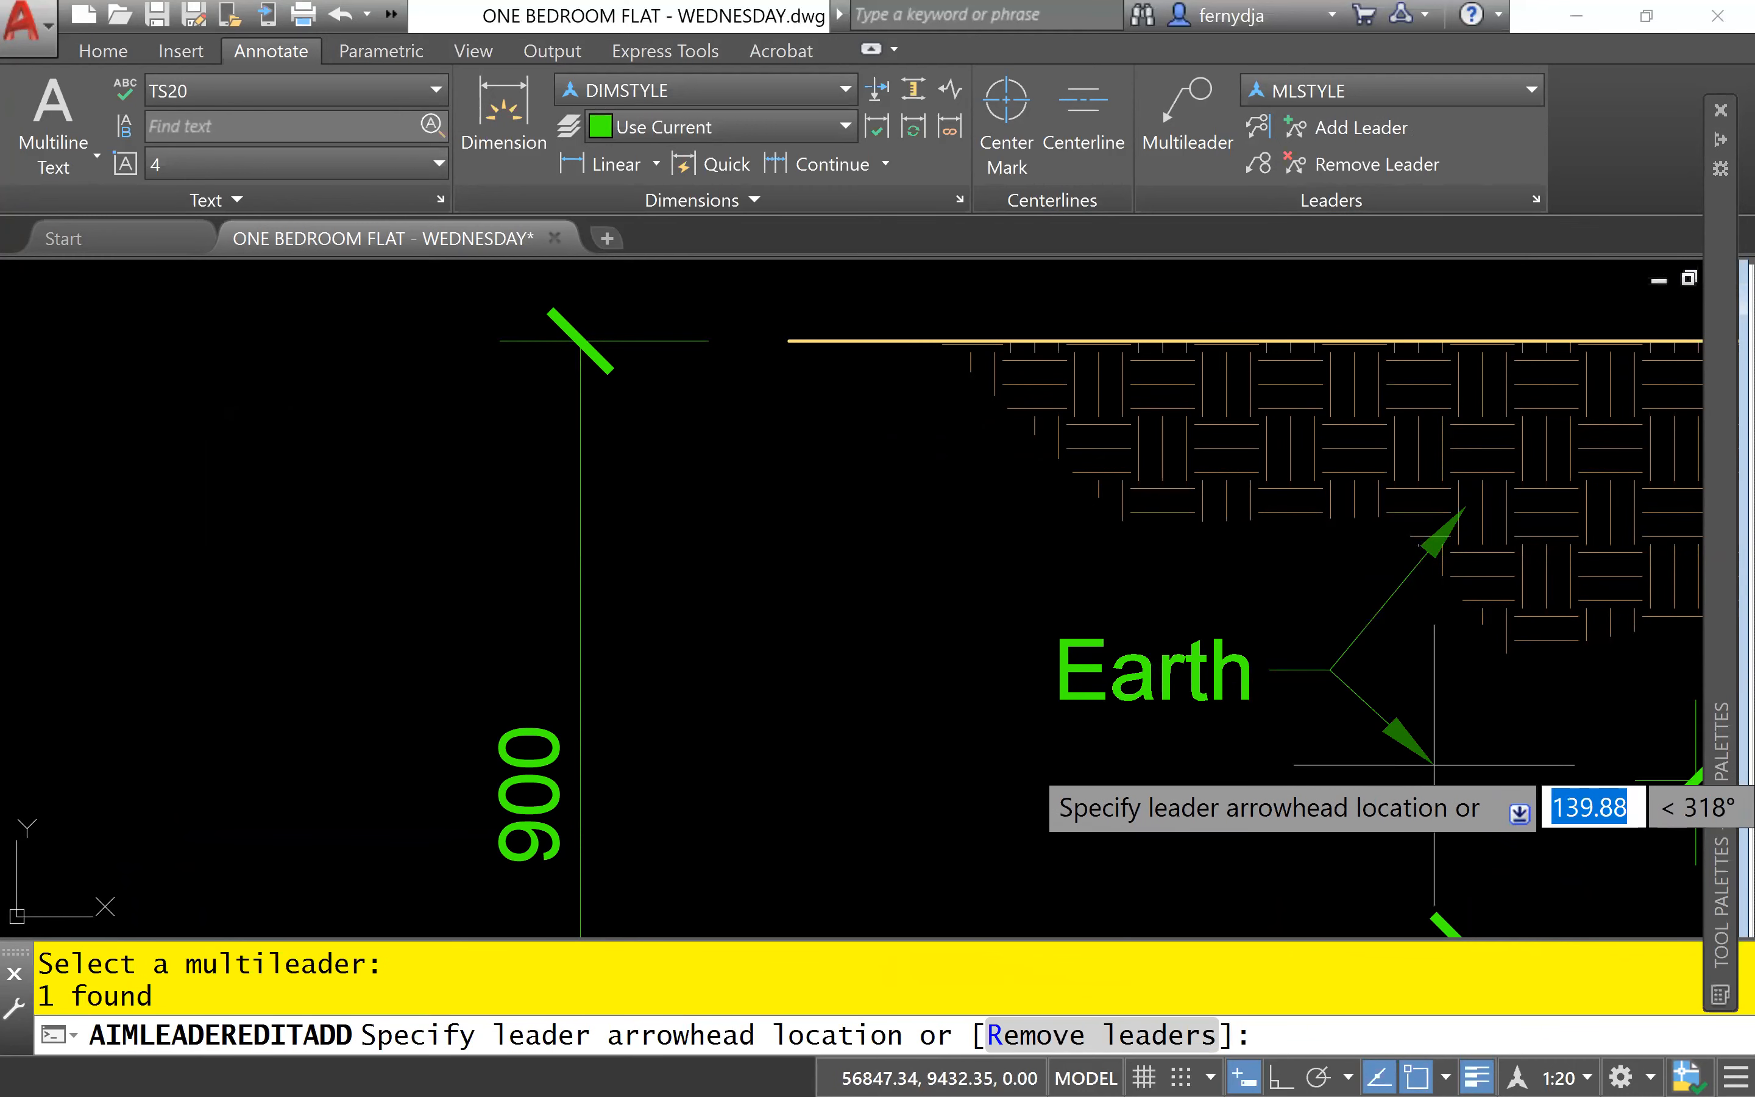
pyautogui.moveTo(1397, 750); pyautogui.dragTo(1139, 516, button='middle')
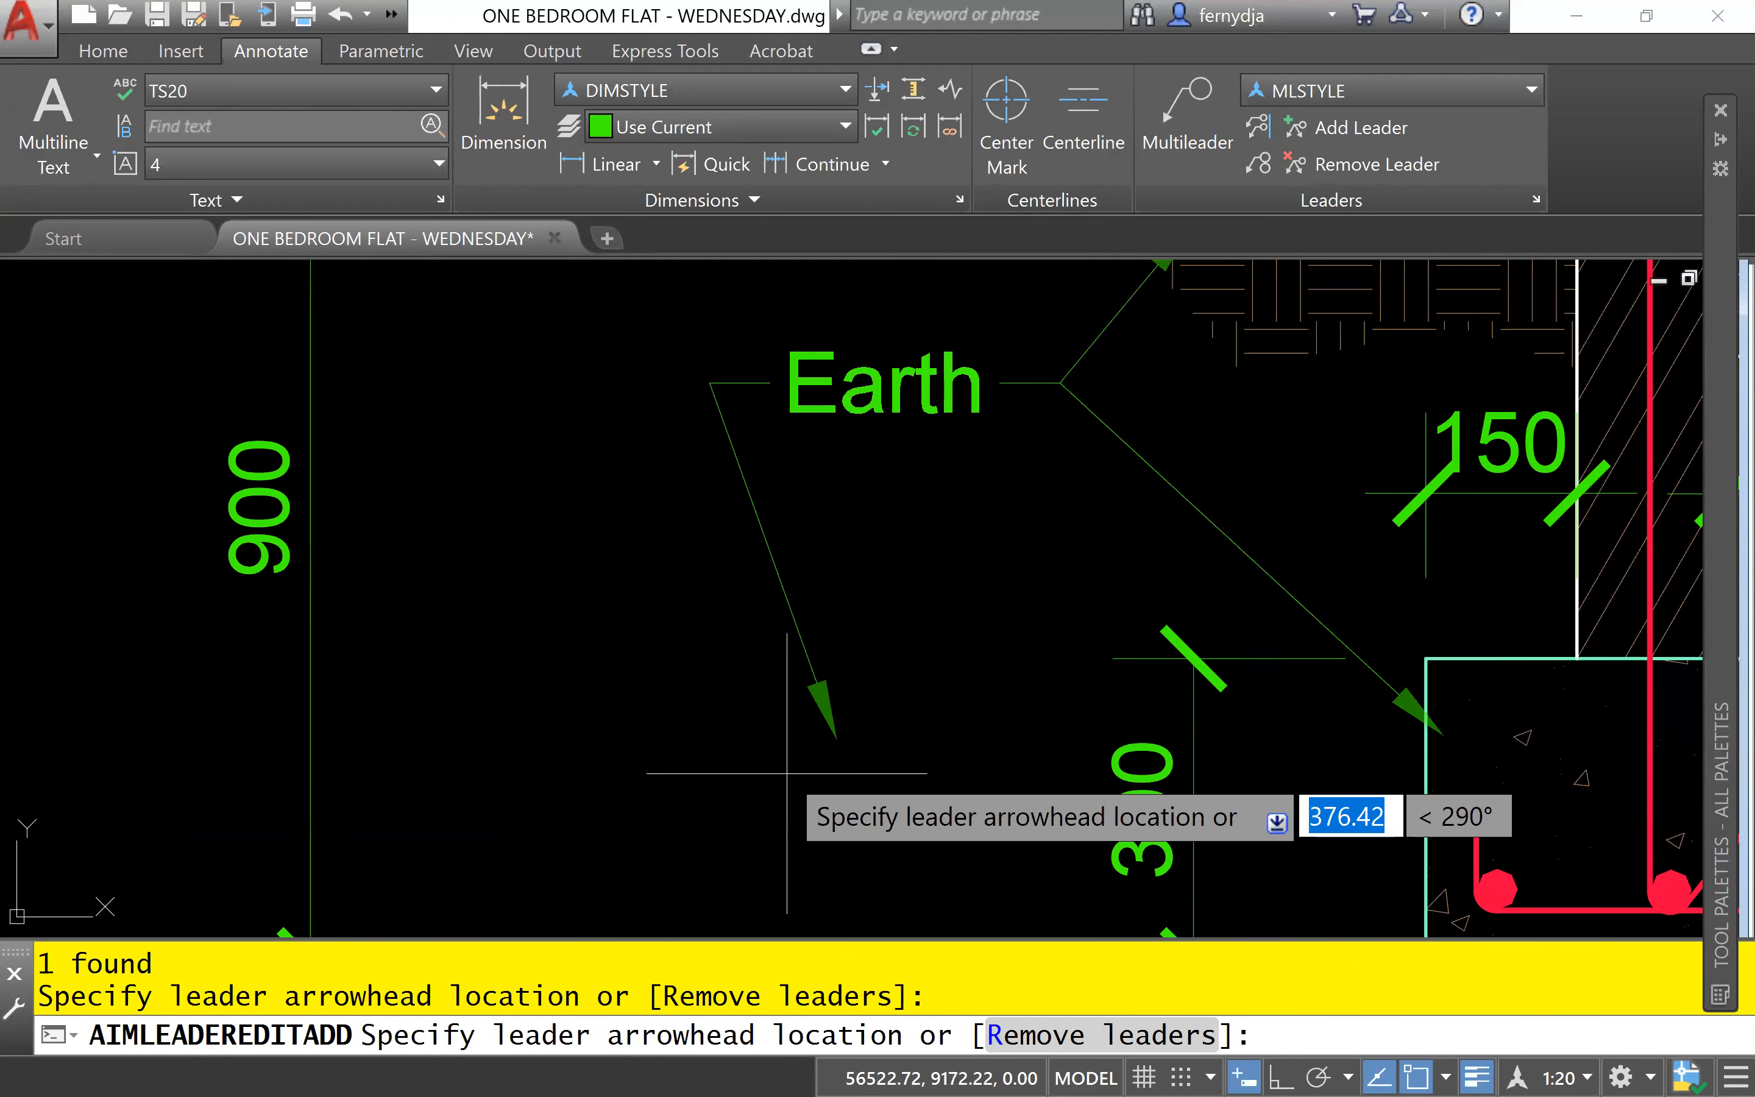
pyautogui.moveTo(546, 428); pyautogui.dragTo(599, 929, button='middle')
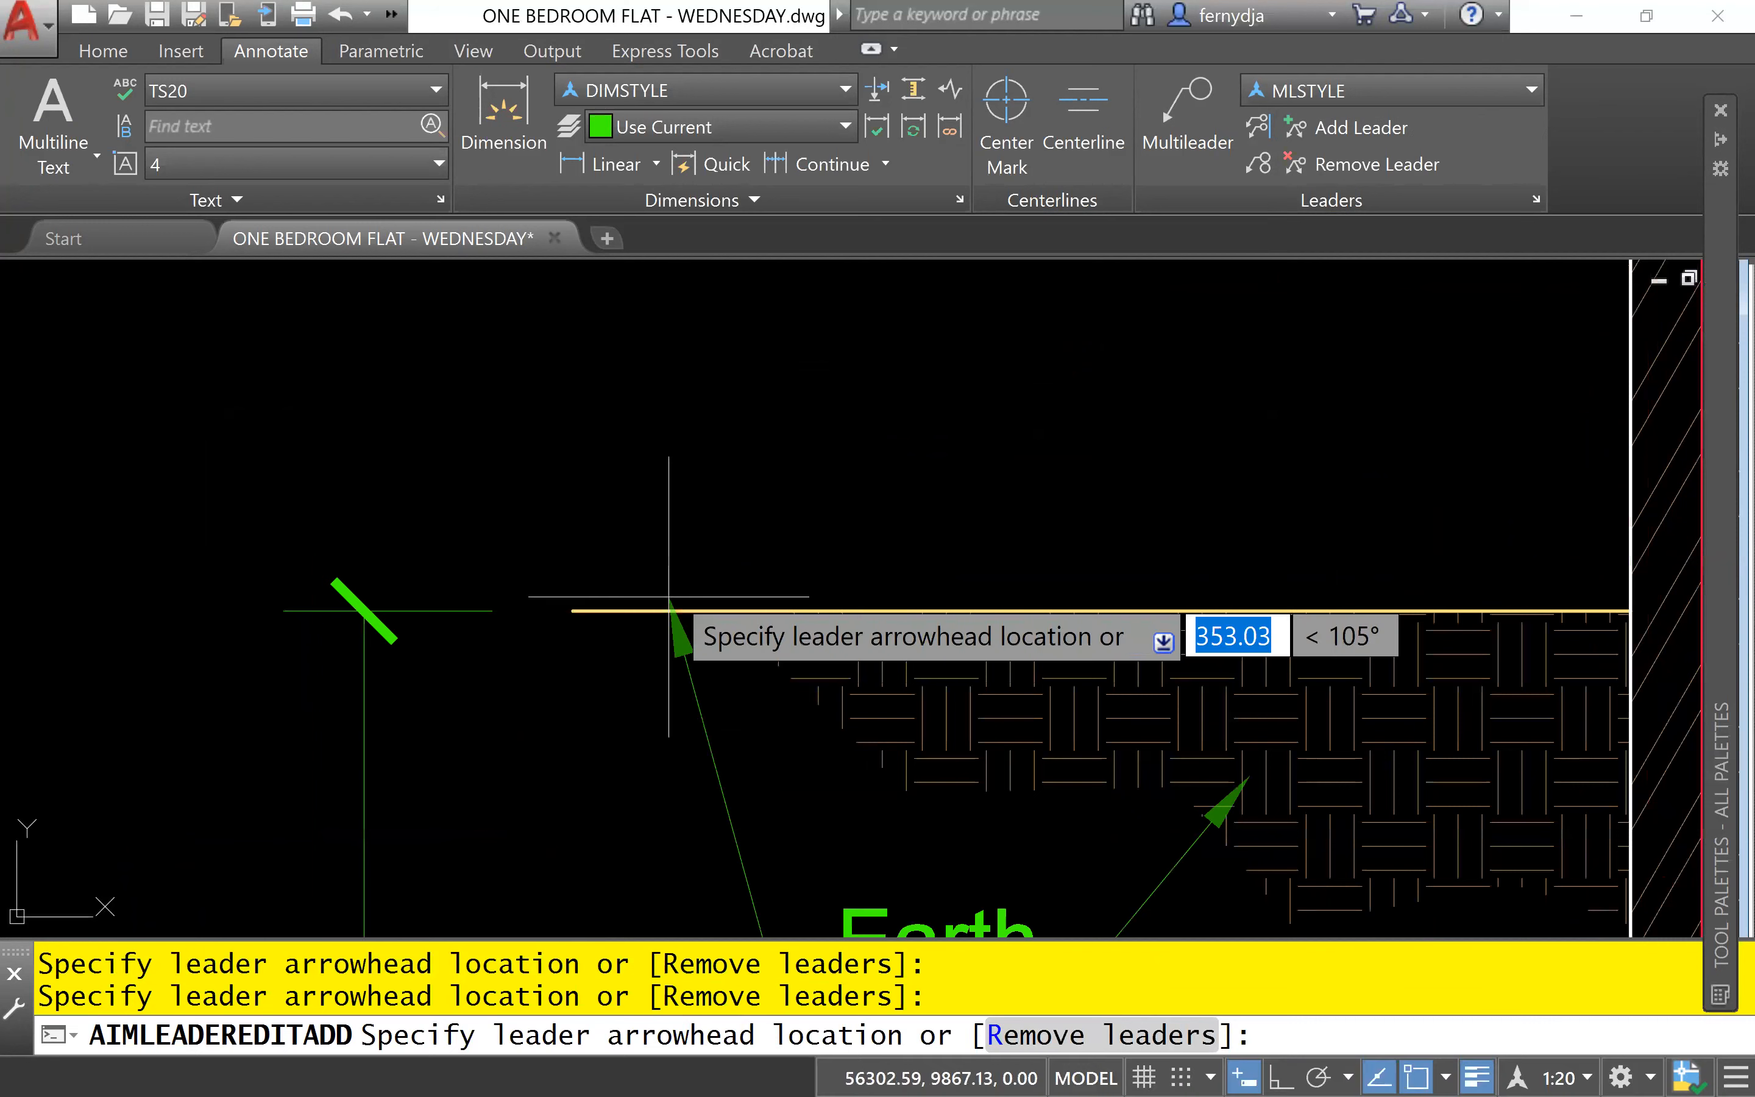
pyautogui.click(701, 610)
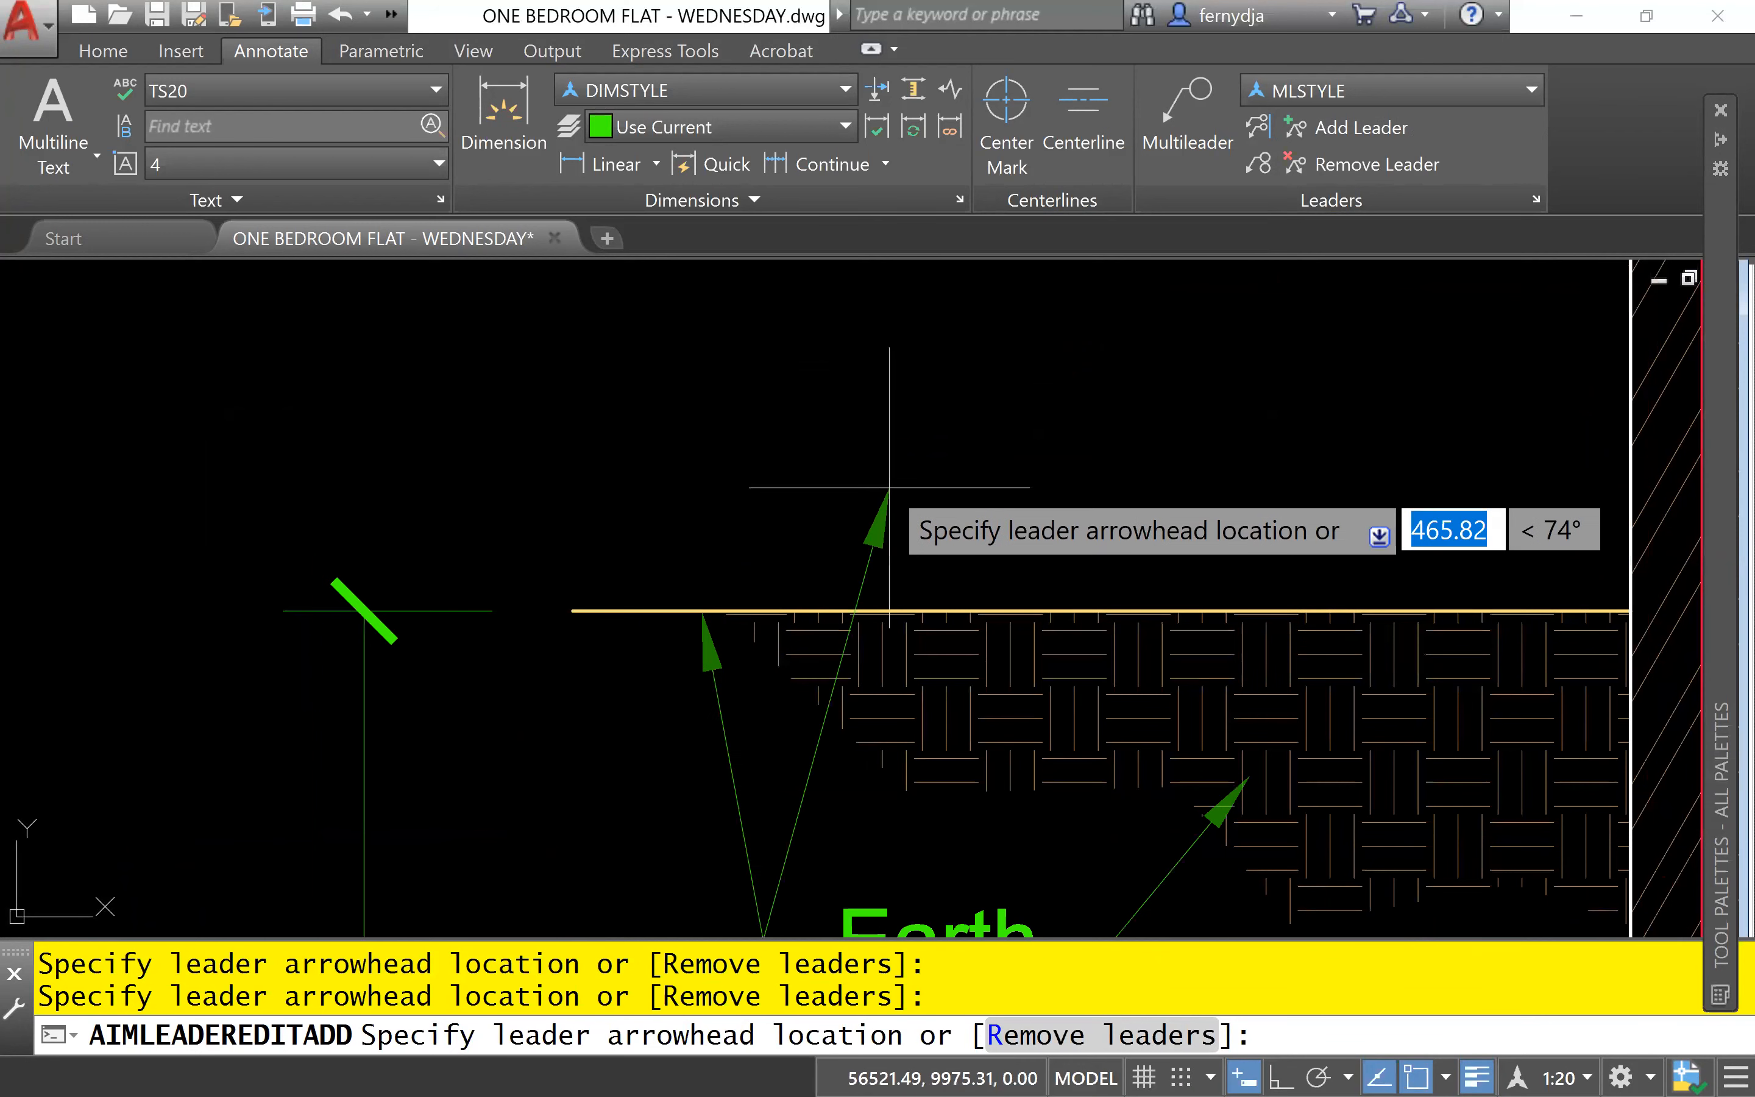
pyautogui.press('Escape')
pyautogui.press('Escape')
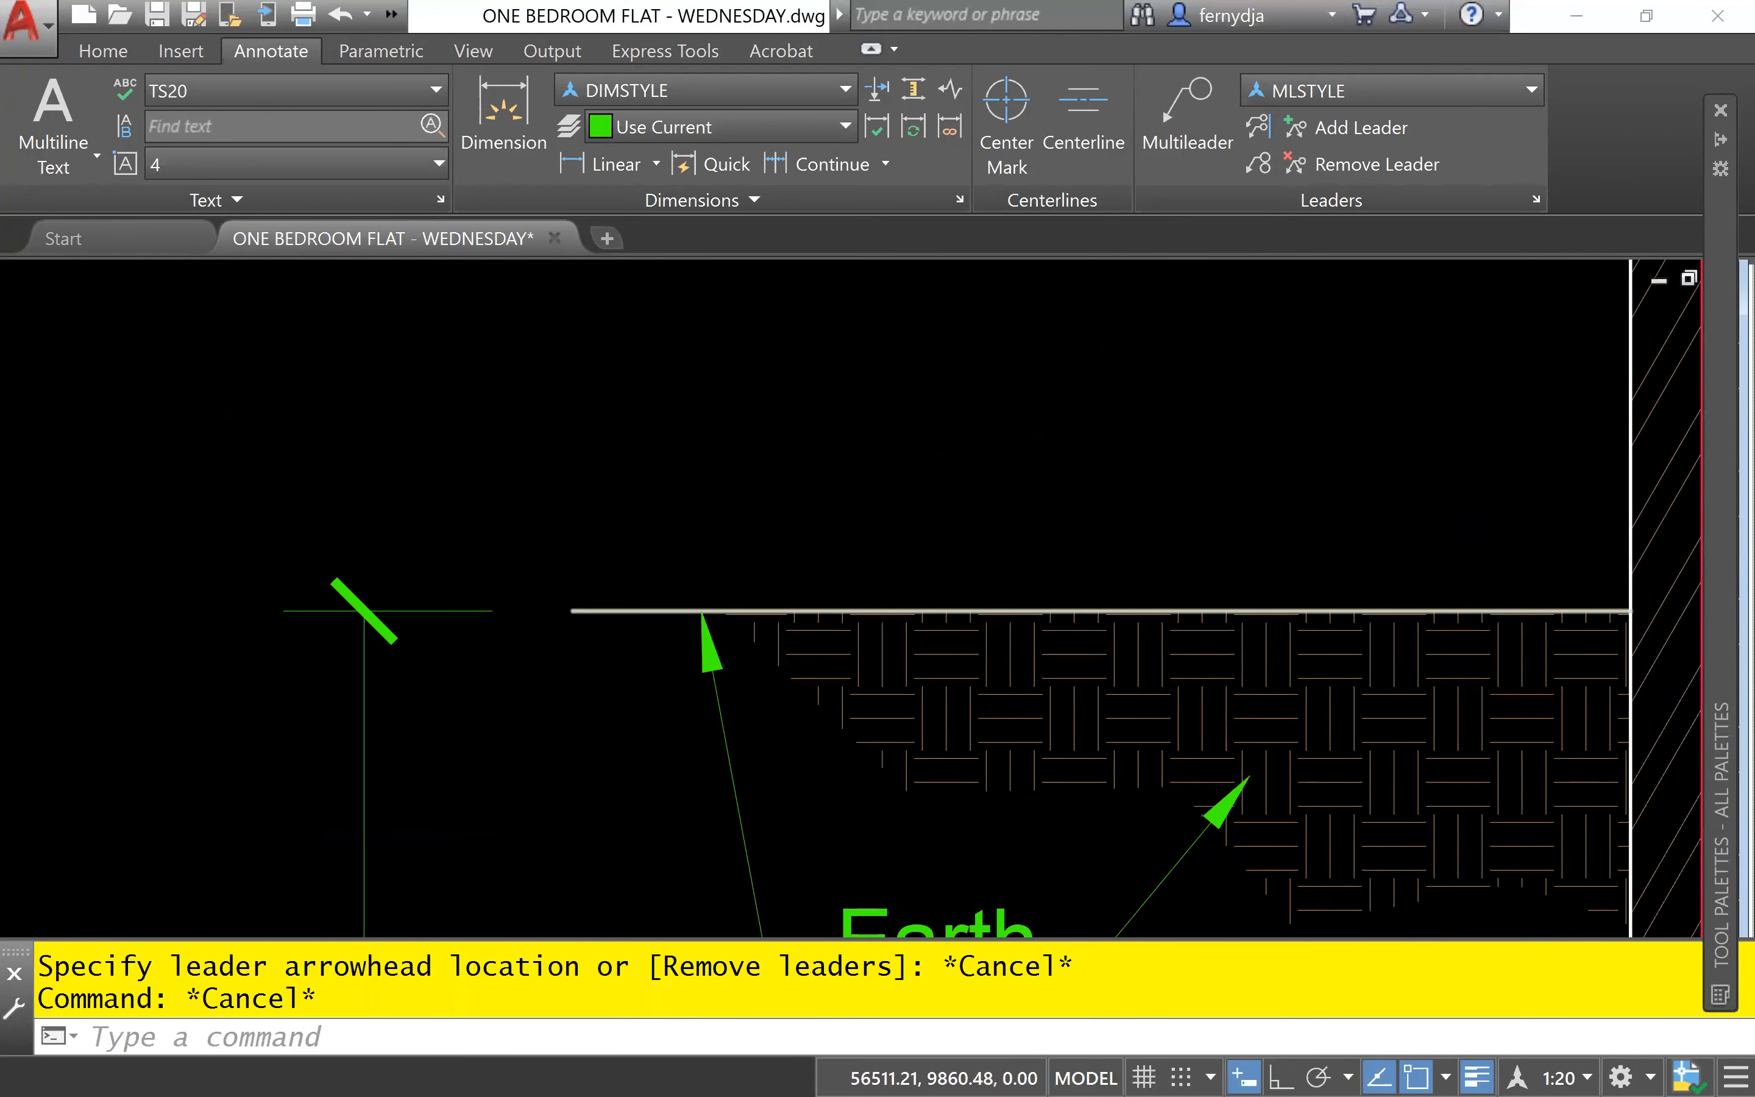
# - Remove the three extra leaders from the "Earth" note, keeping only the one that points into the earth hatch
pyautogui.scroll(-5, 889, 494)
pyautogui.scroll(5, 883, 503)
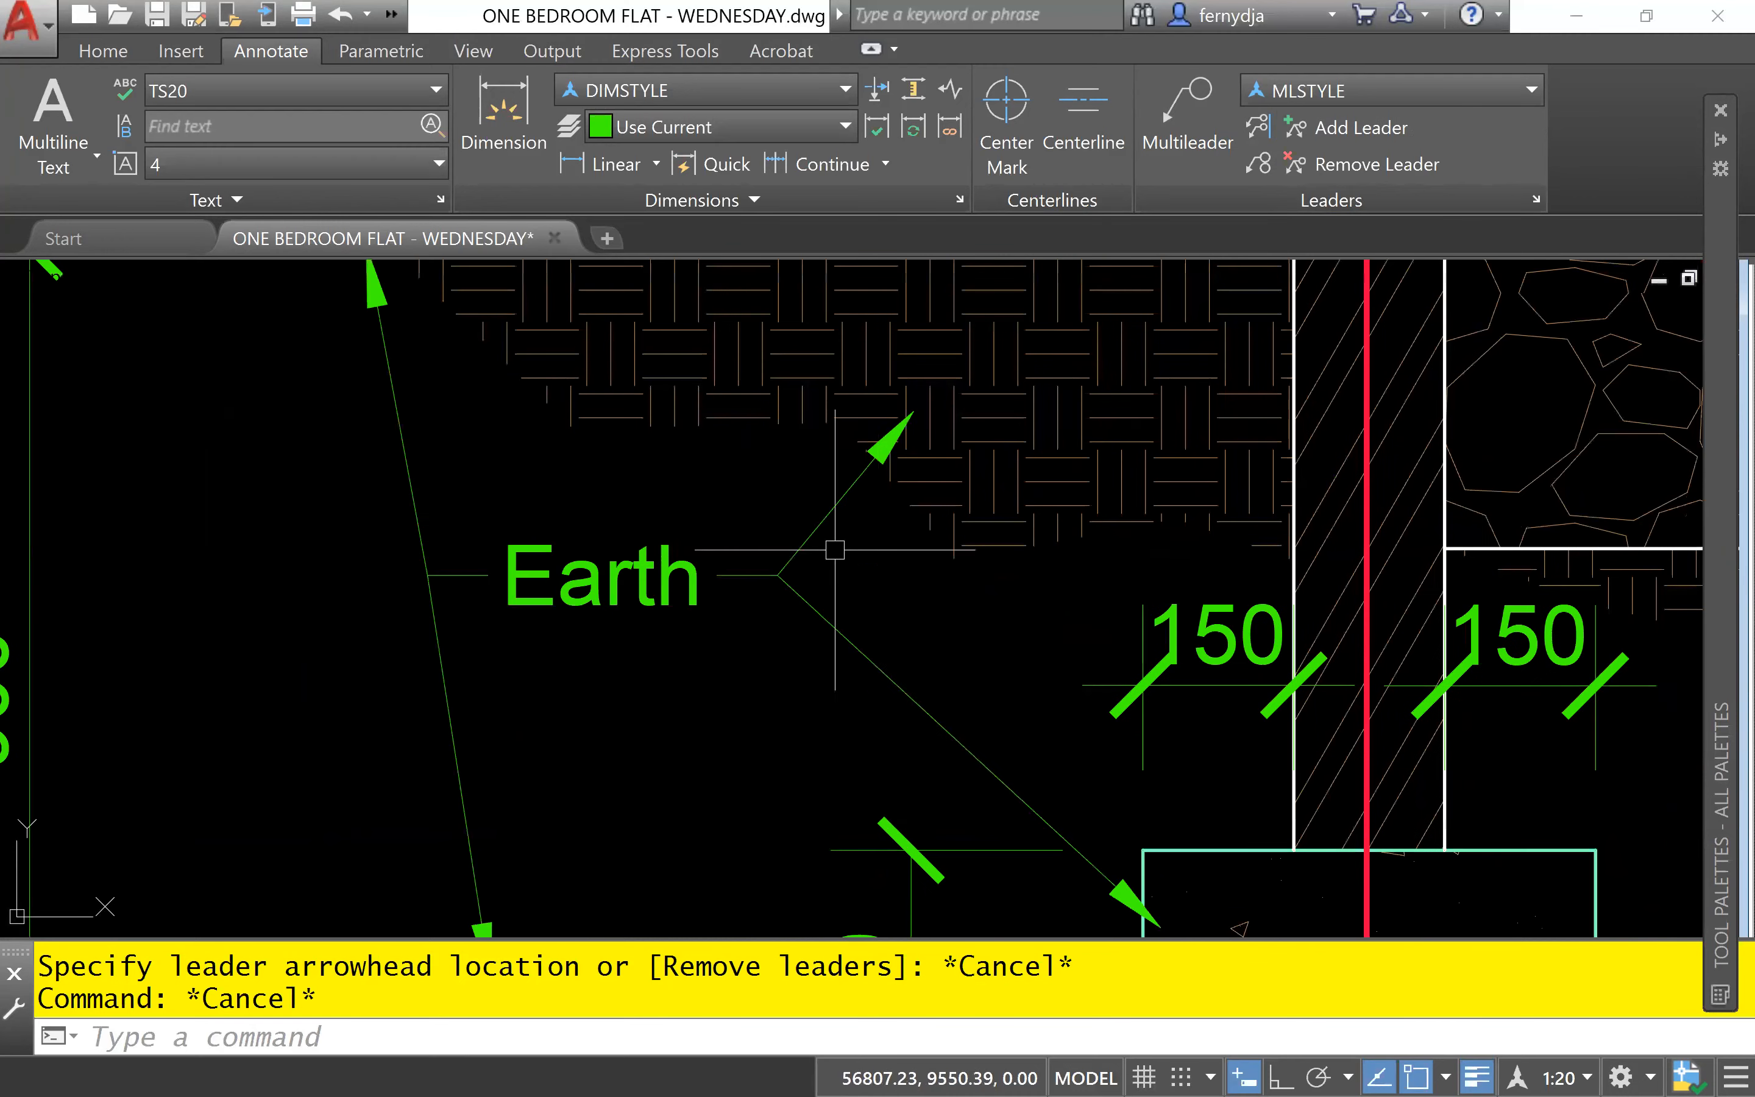
pyautogui.moveTo(749, 549); pyautogui.dragTo(1032, 610, button='middle')
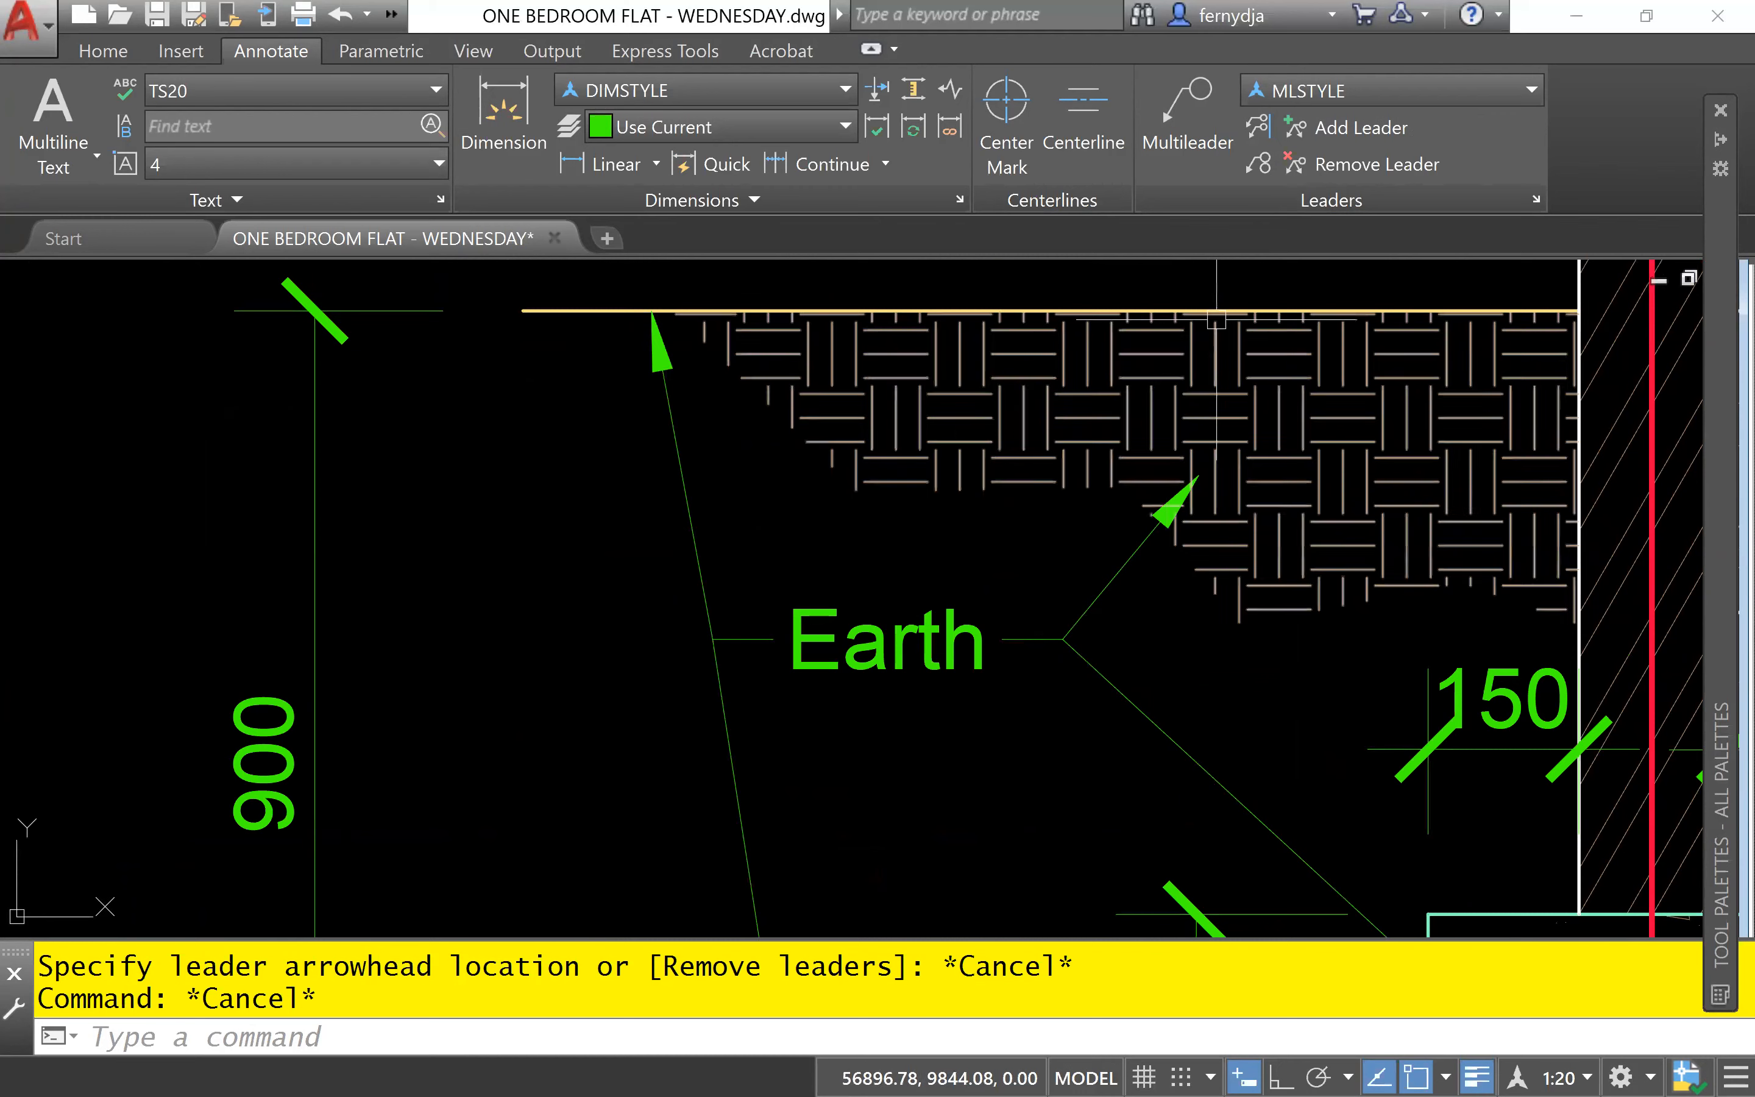
pyautogui.click(1360, 167)
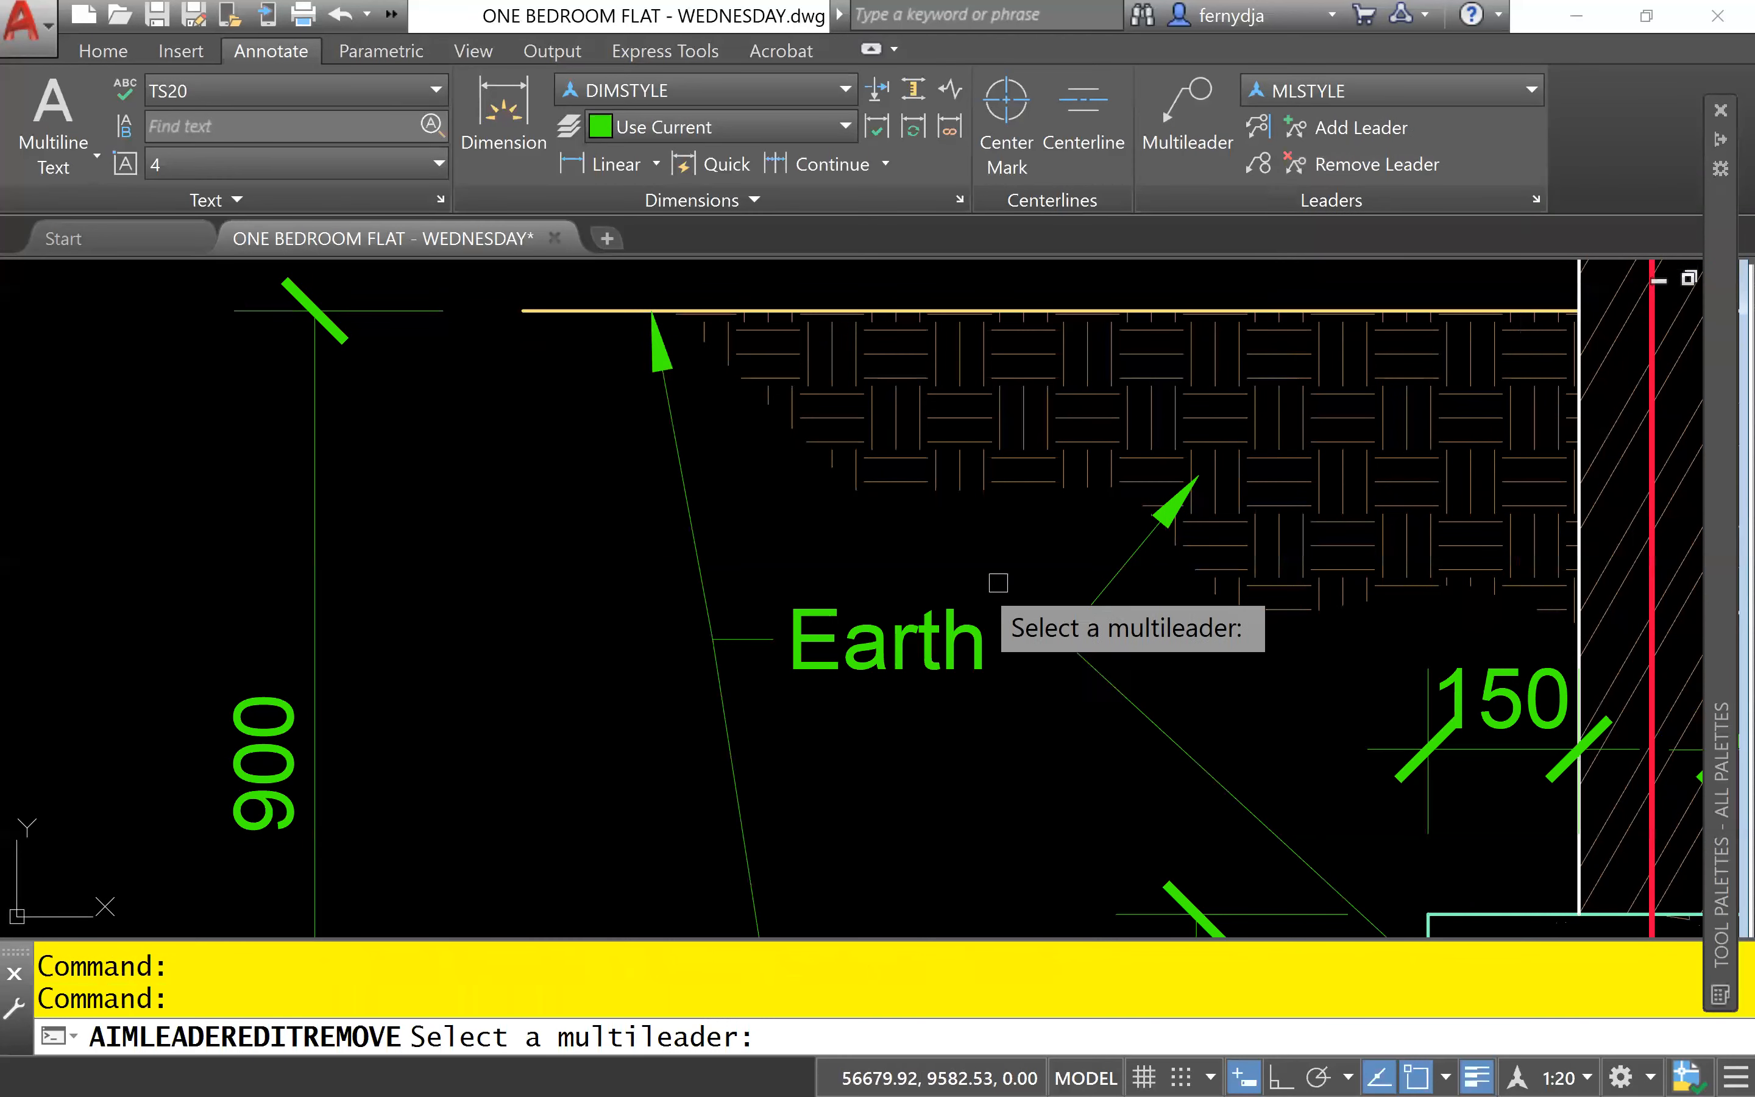
pyautogui.click(921, 626)
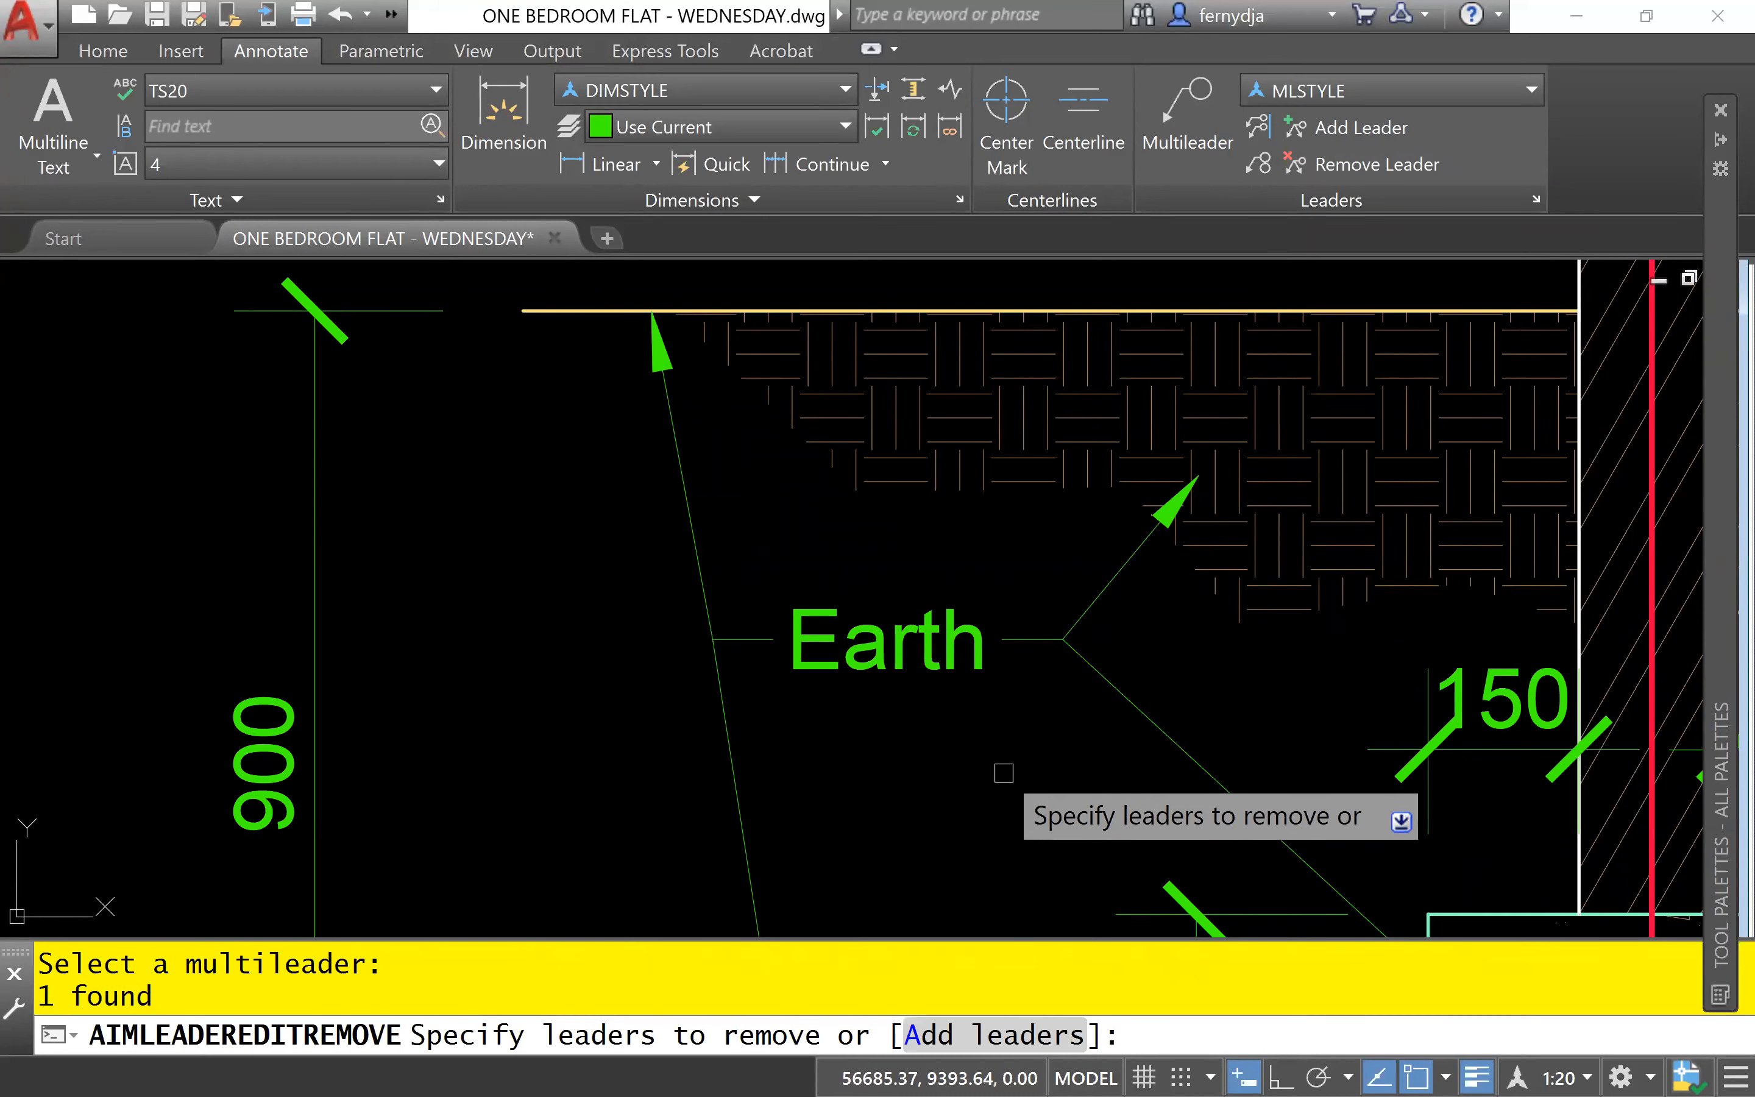
pyautogui.click(1121, 693)
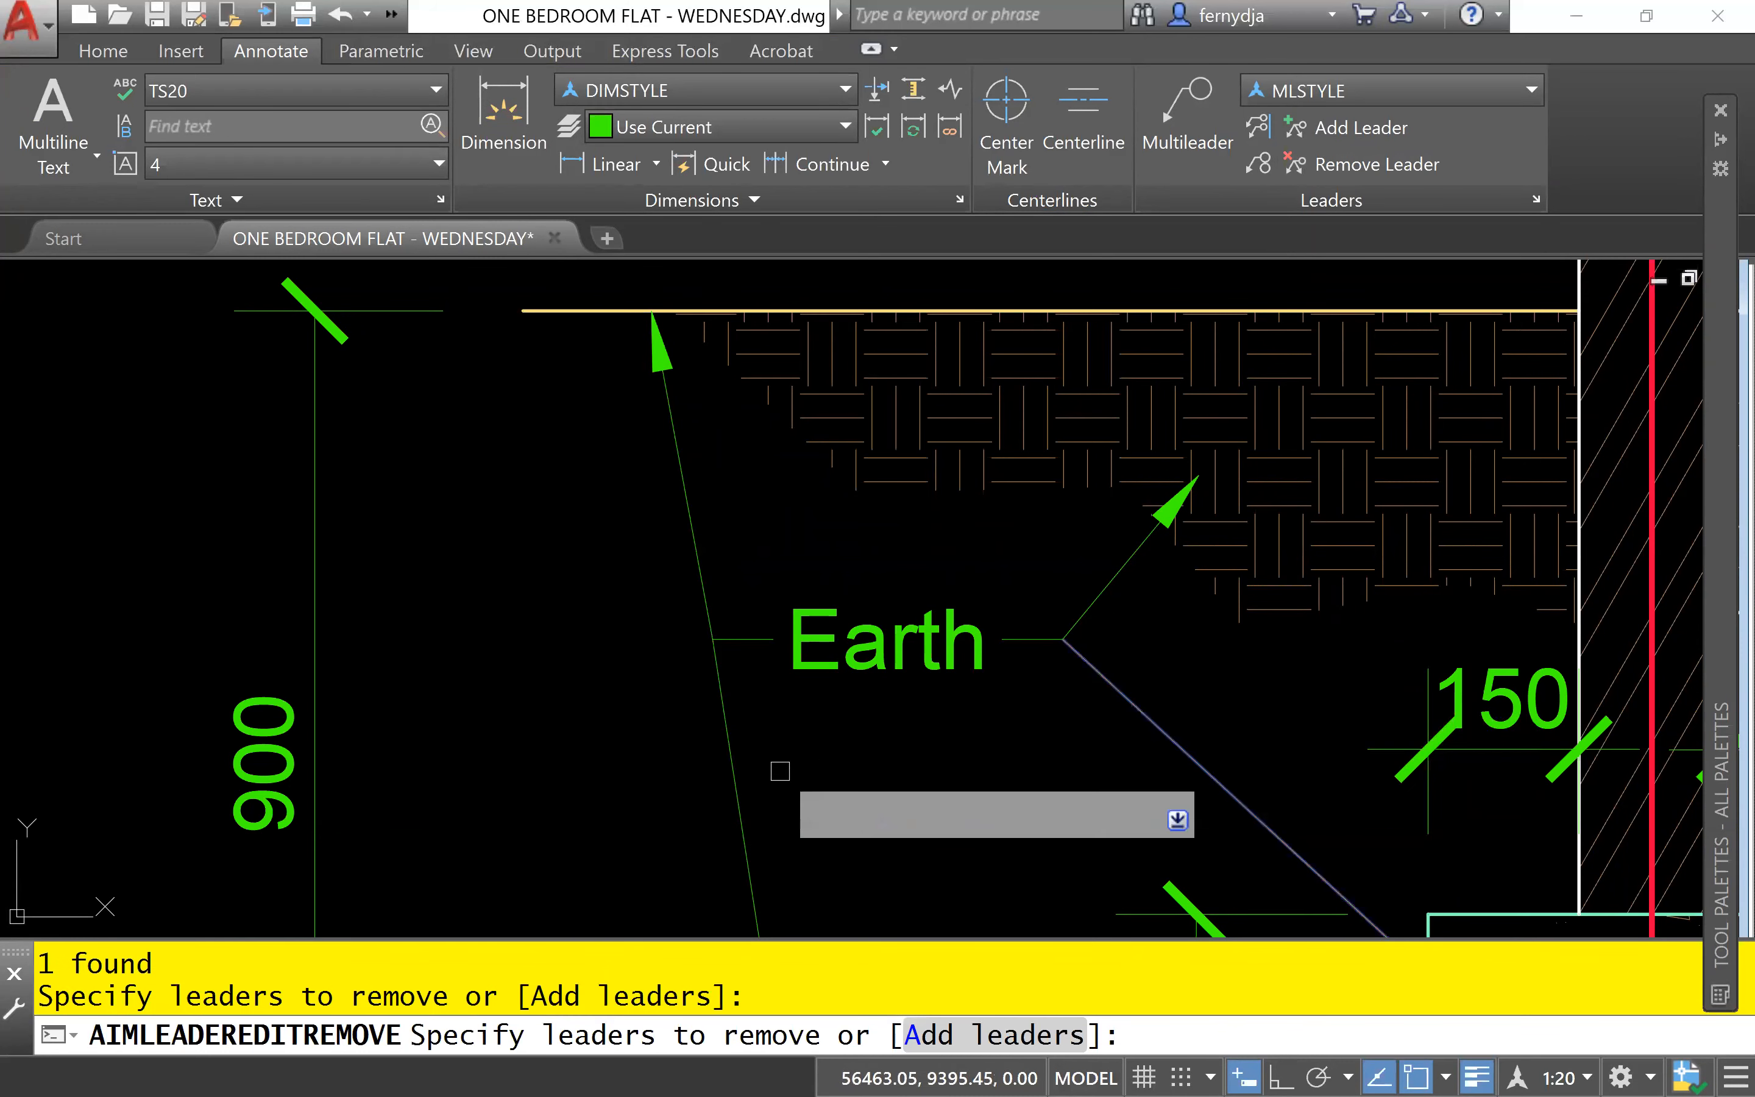
pyautogui.click(740, 799)
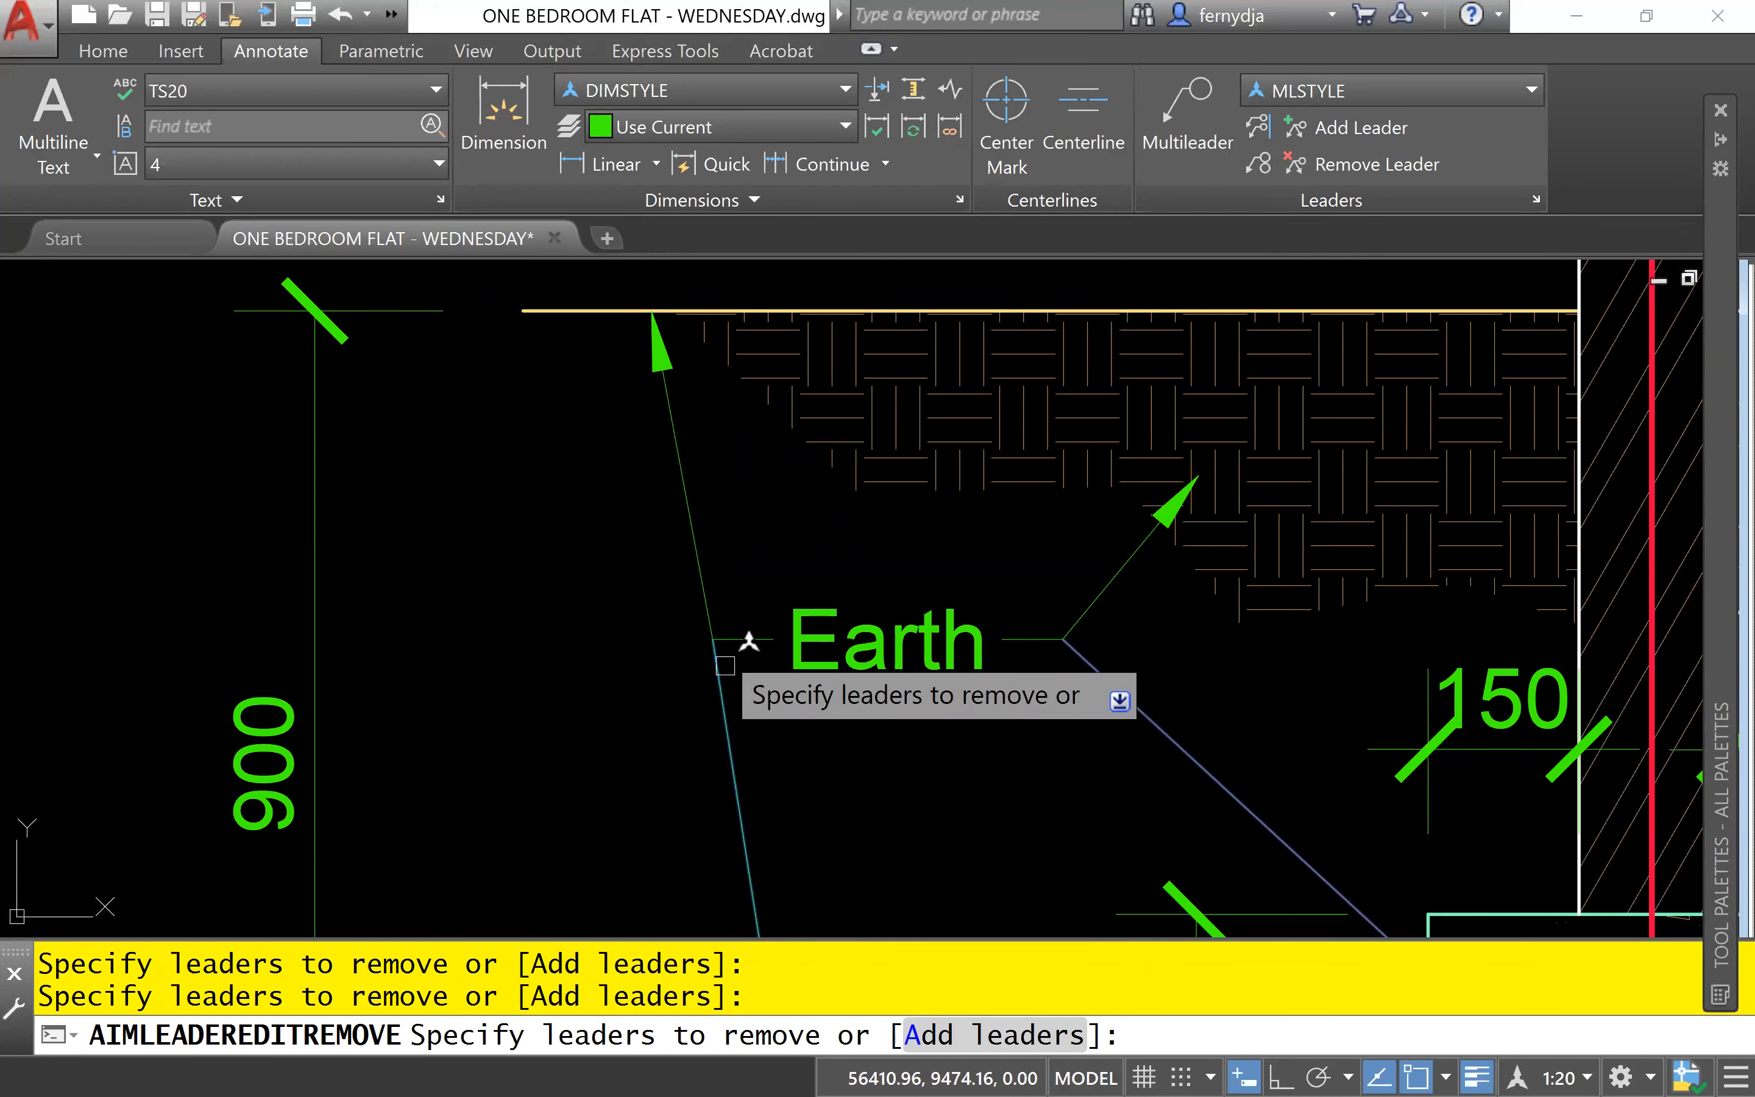
pyautogui.click(703, 576)
pyautogui.press('Return')
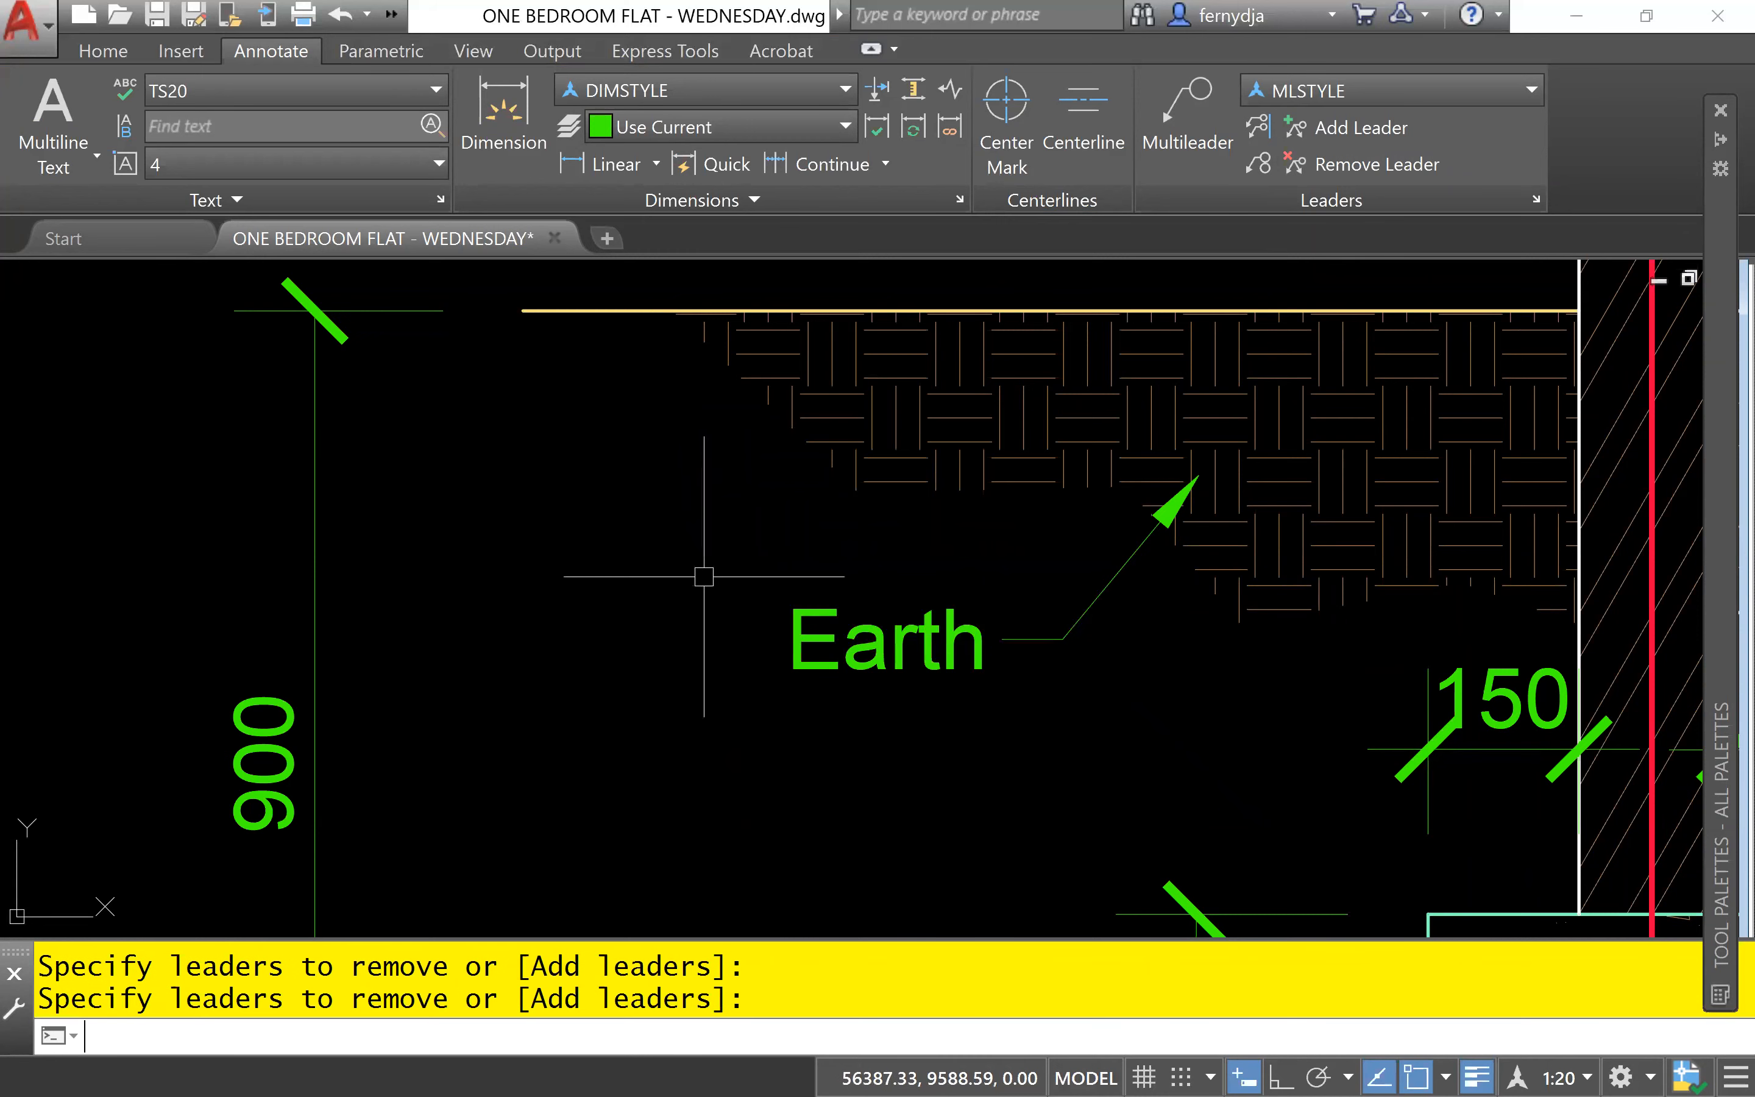
# - Regenerate the drawing at the footing reinforcement so the round bar sections display smoothly
pyautogui.scroll(-3, 1443, 712)
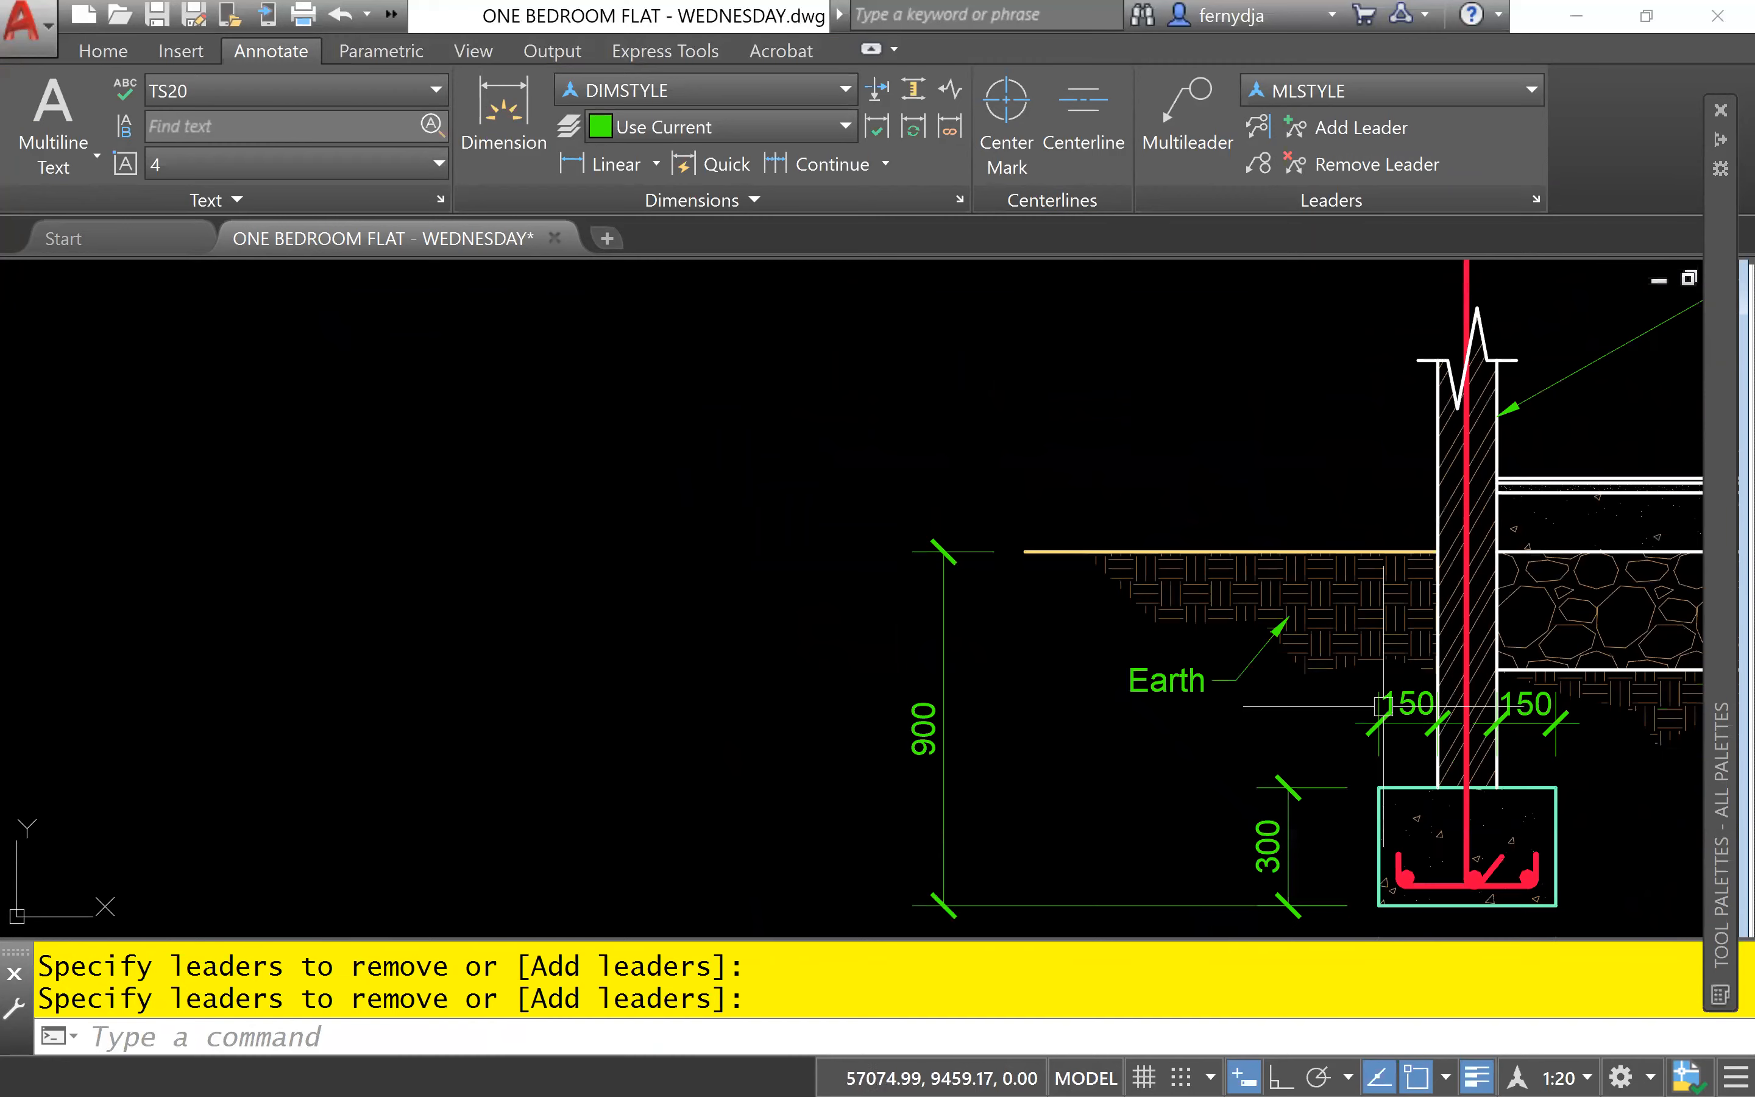
pyautogui.scroll(4, 1210, 736)
pyautogui.moveTo(1211, 736)
pyautogui.mouseDown(button='middle')
pyautogui.moveTo(865, 783)
pyautogui.moveTo(983, 799)
pyautogui.moveTo(988, 735)
pyautogui.mouseUp(button='middle')
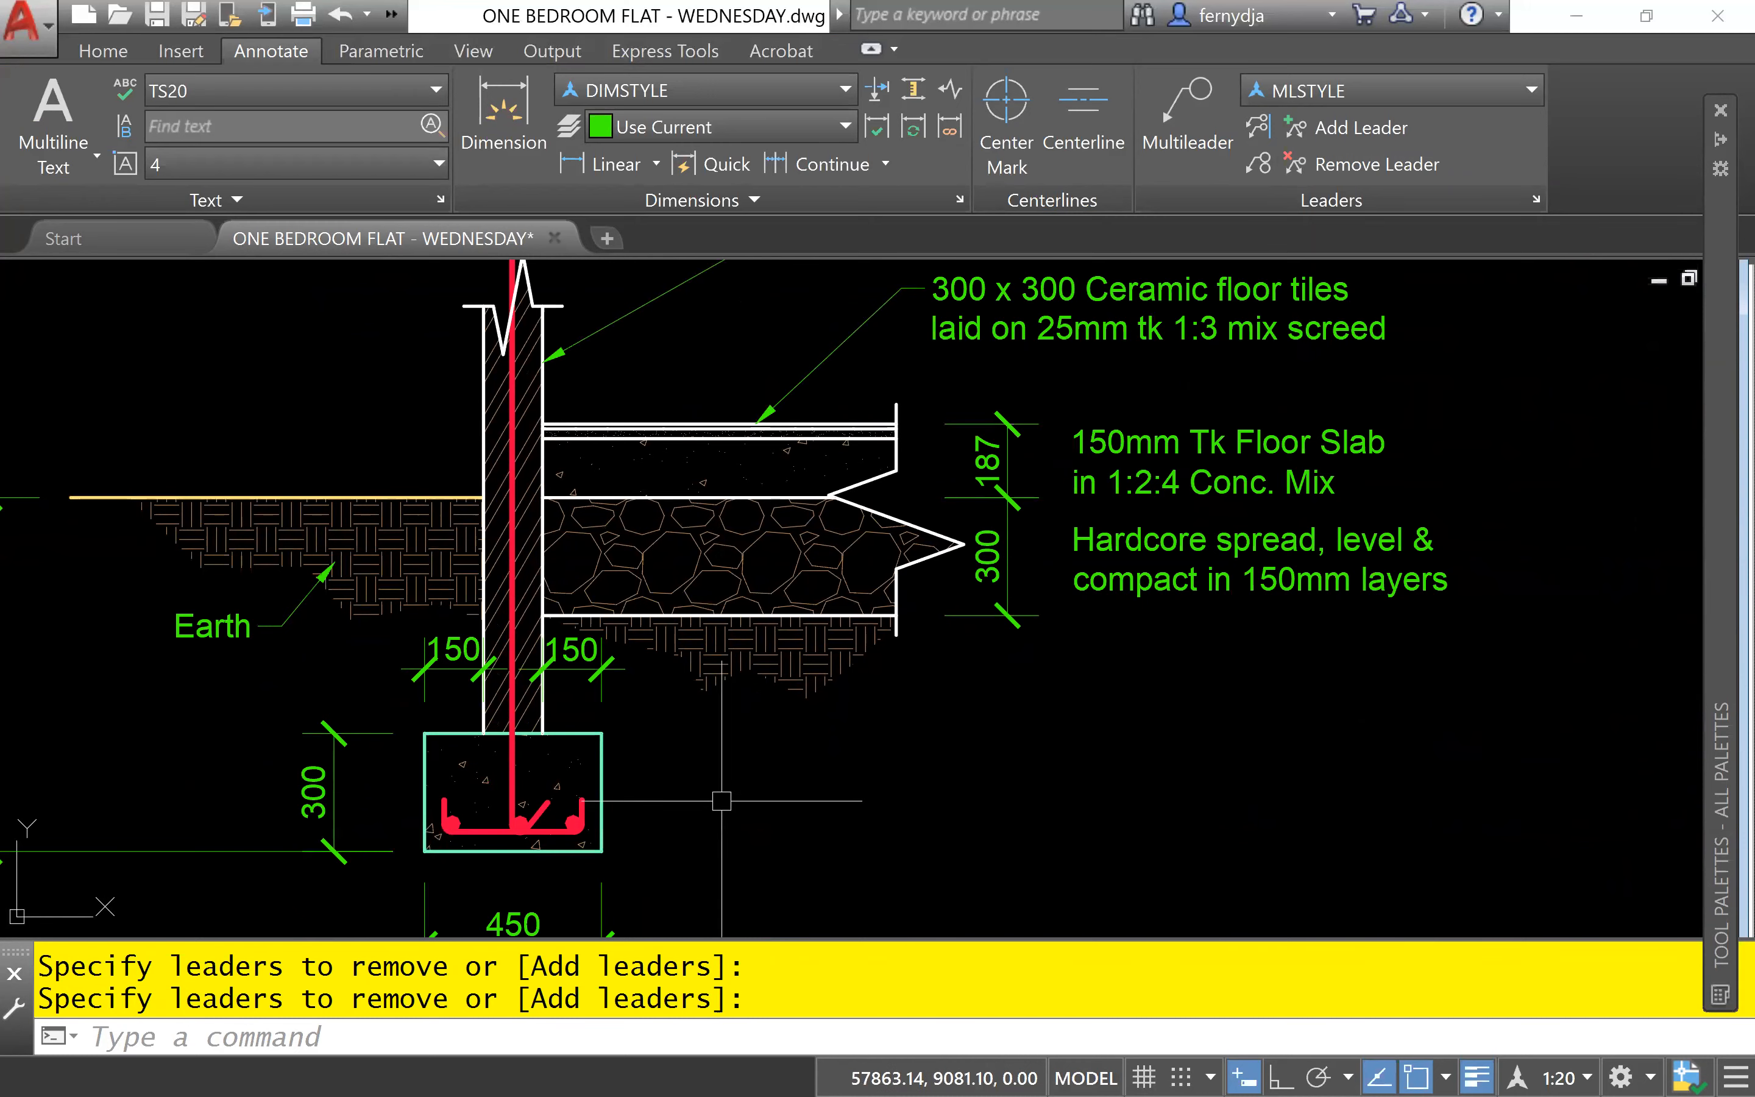
pyautogui.scroll(2, 724, 799)
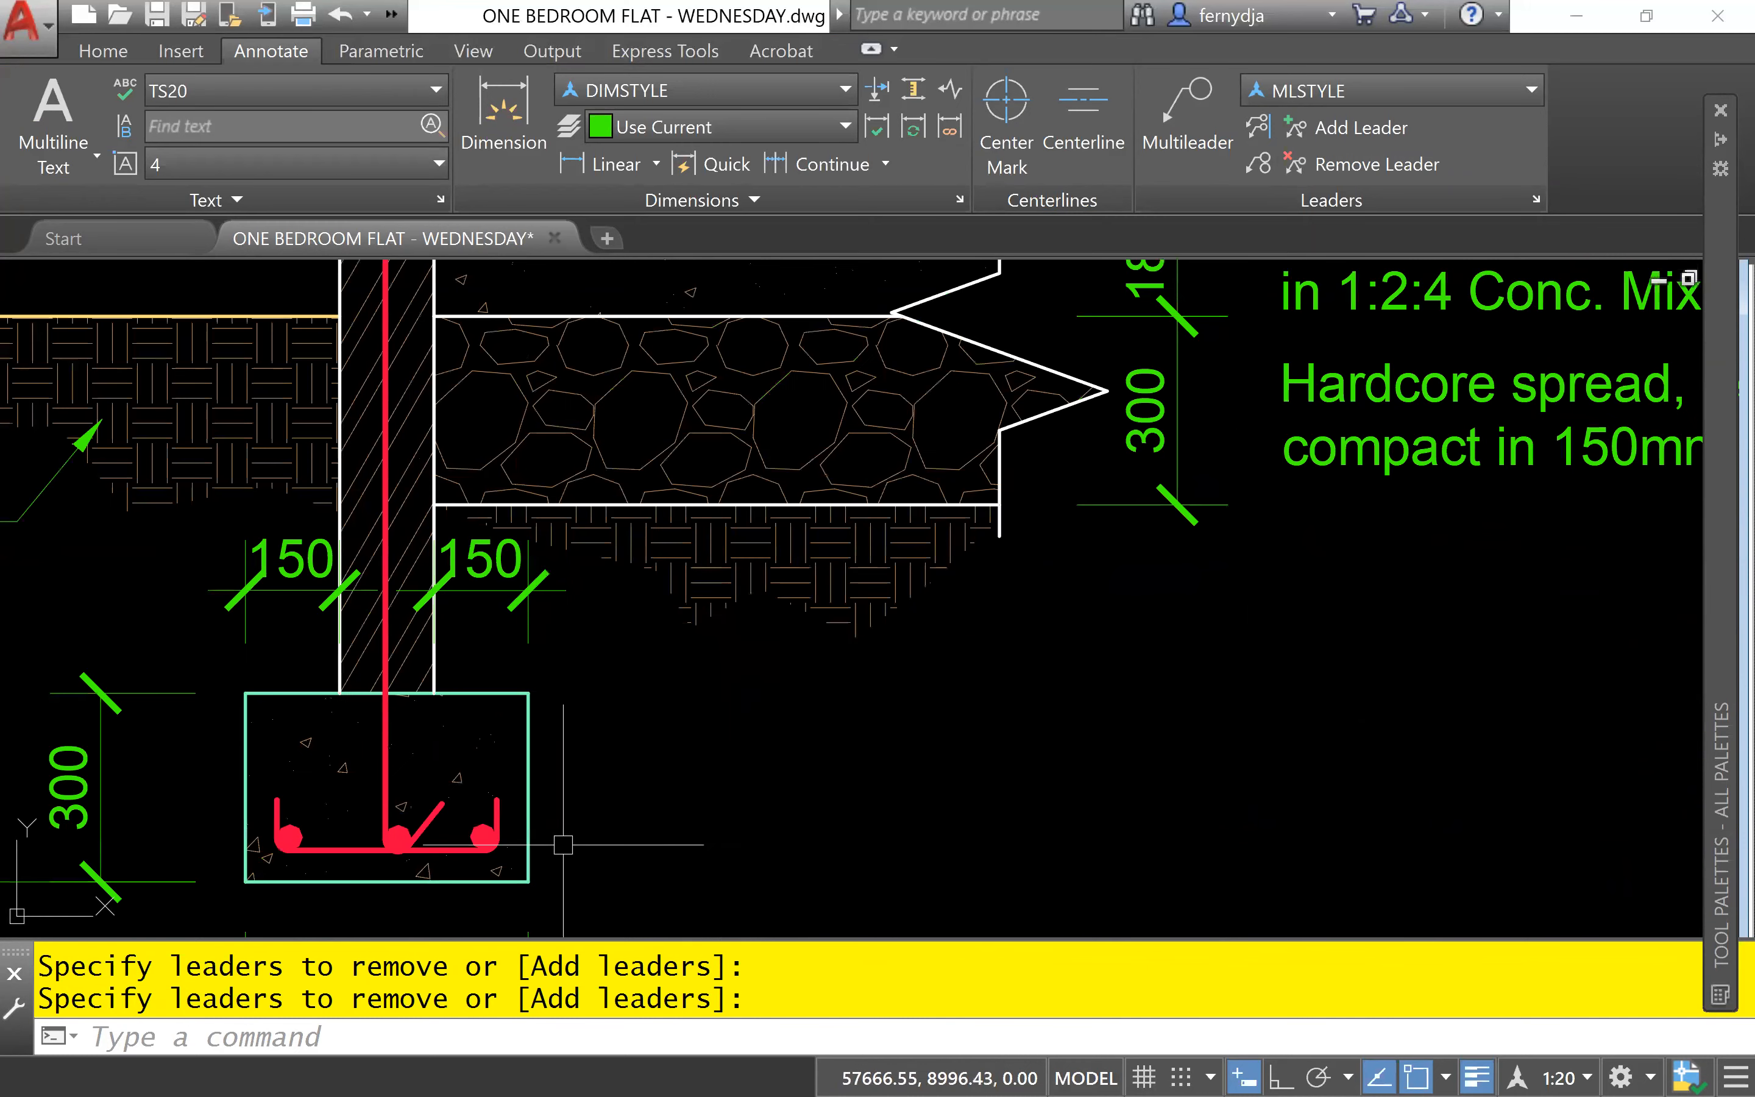
pyautogui.scroll(6, 701, 893)
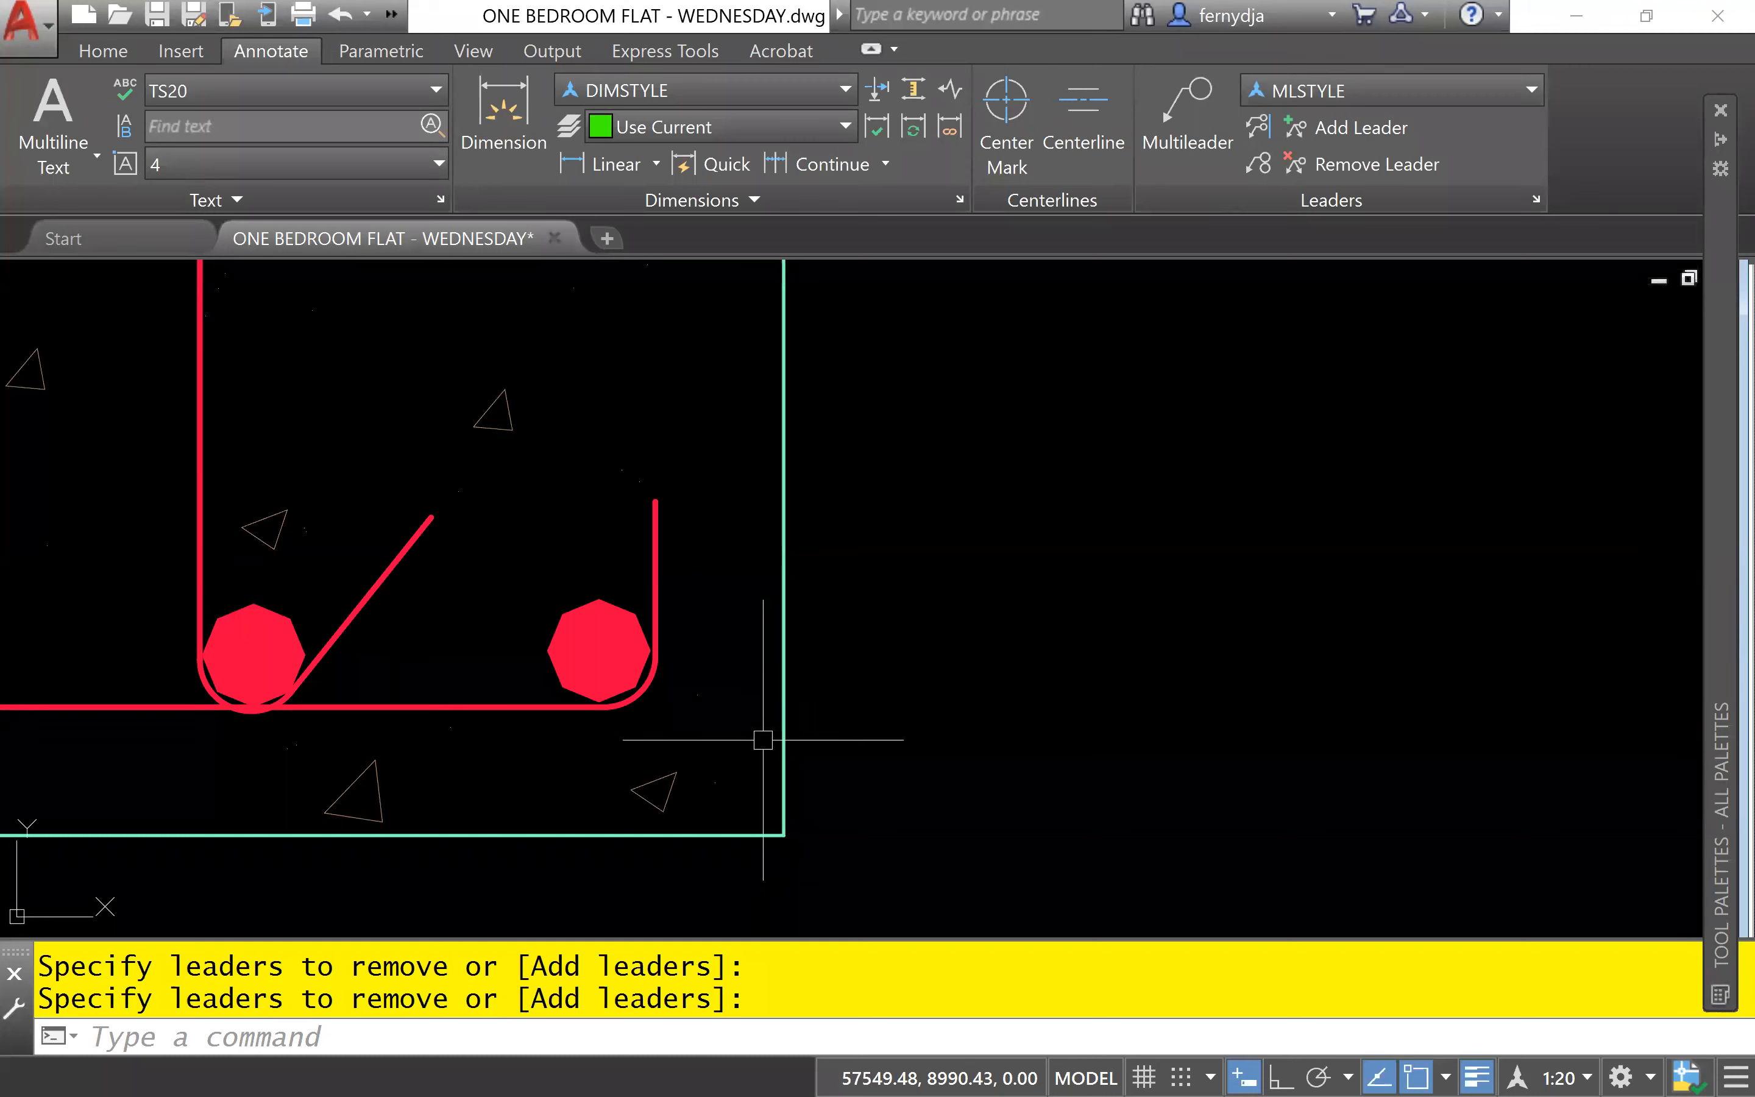
pyautogui.click(600, 638)
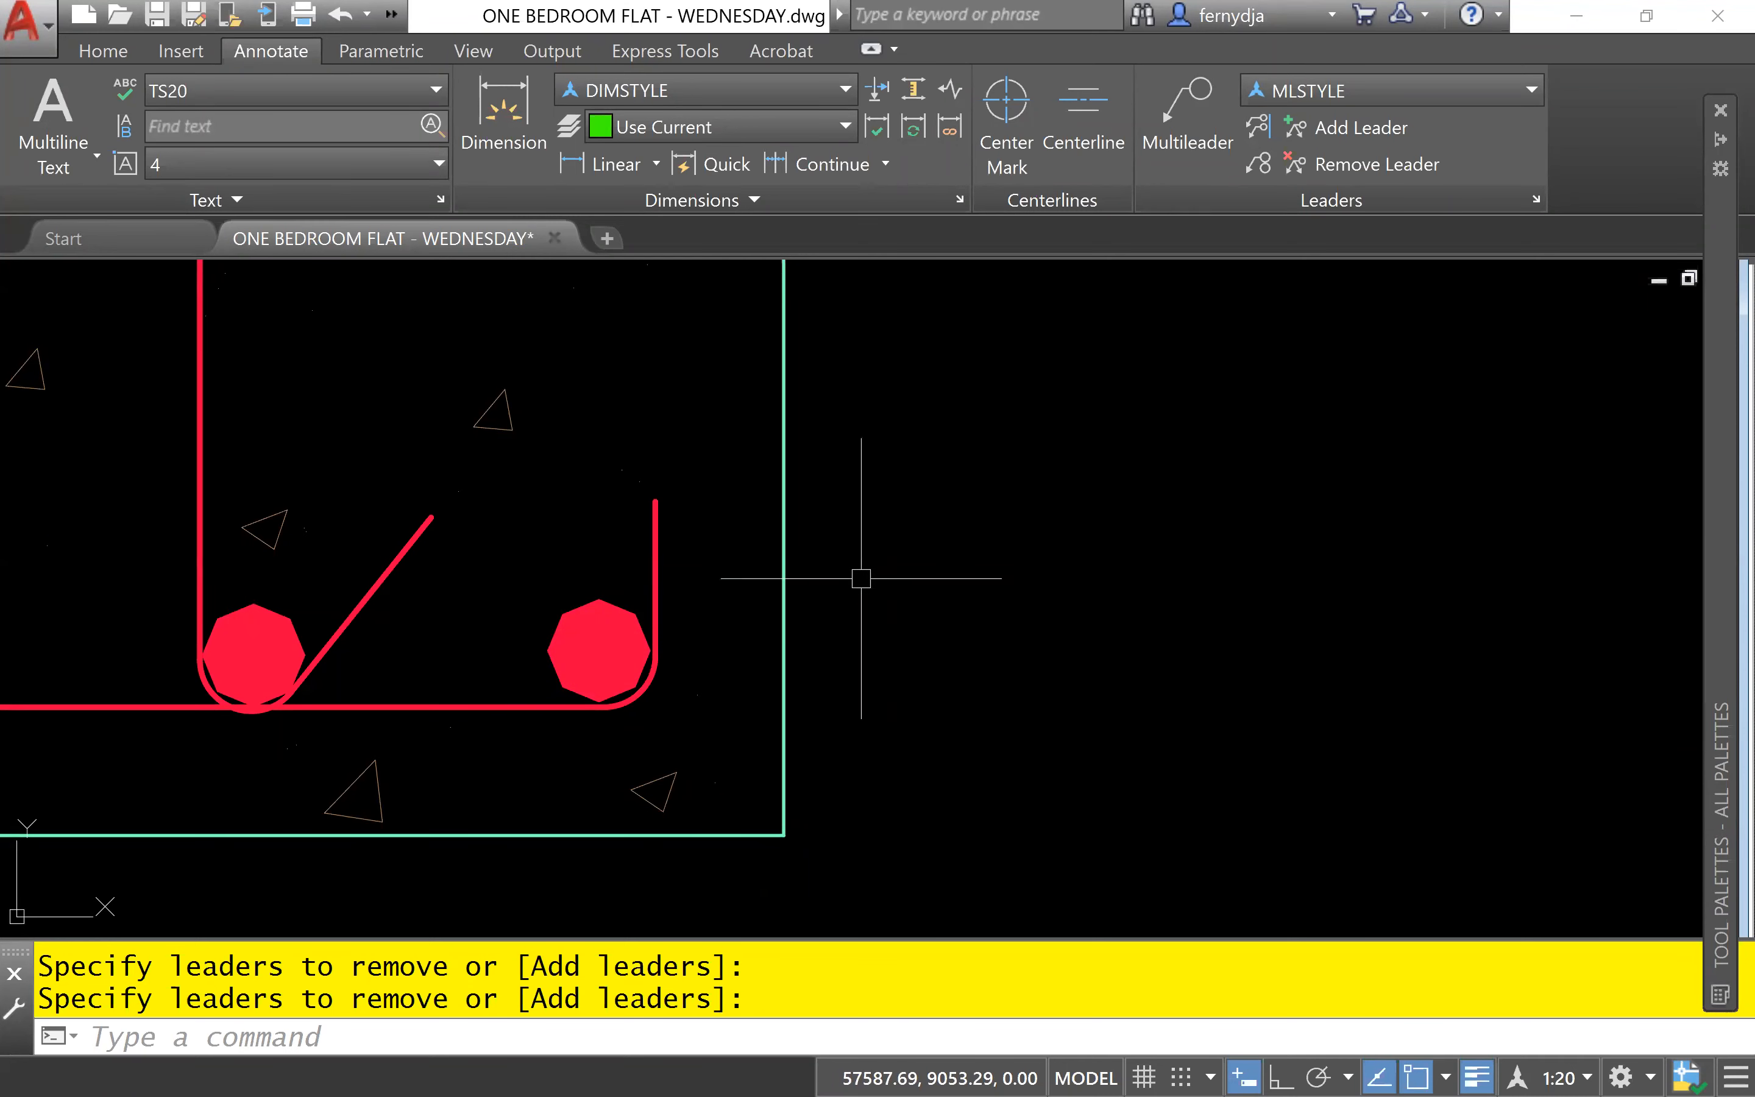
pyautogui.write('RE')
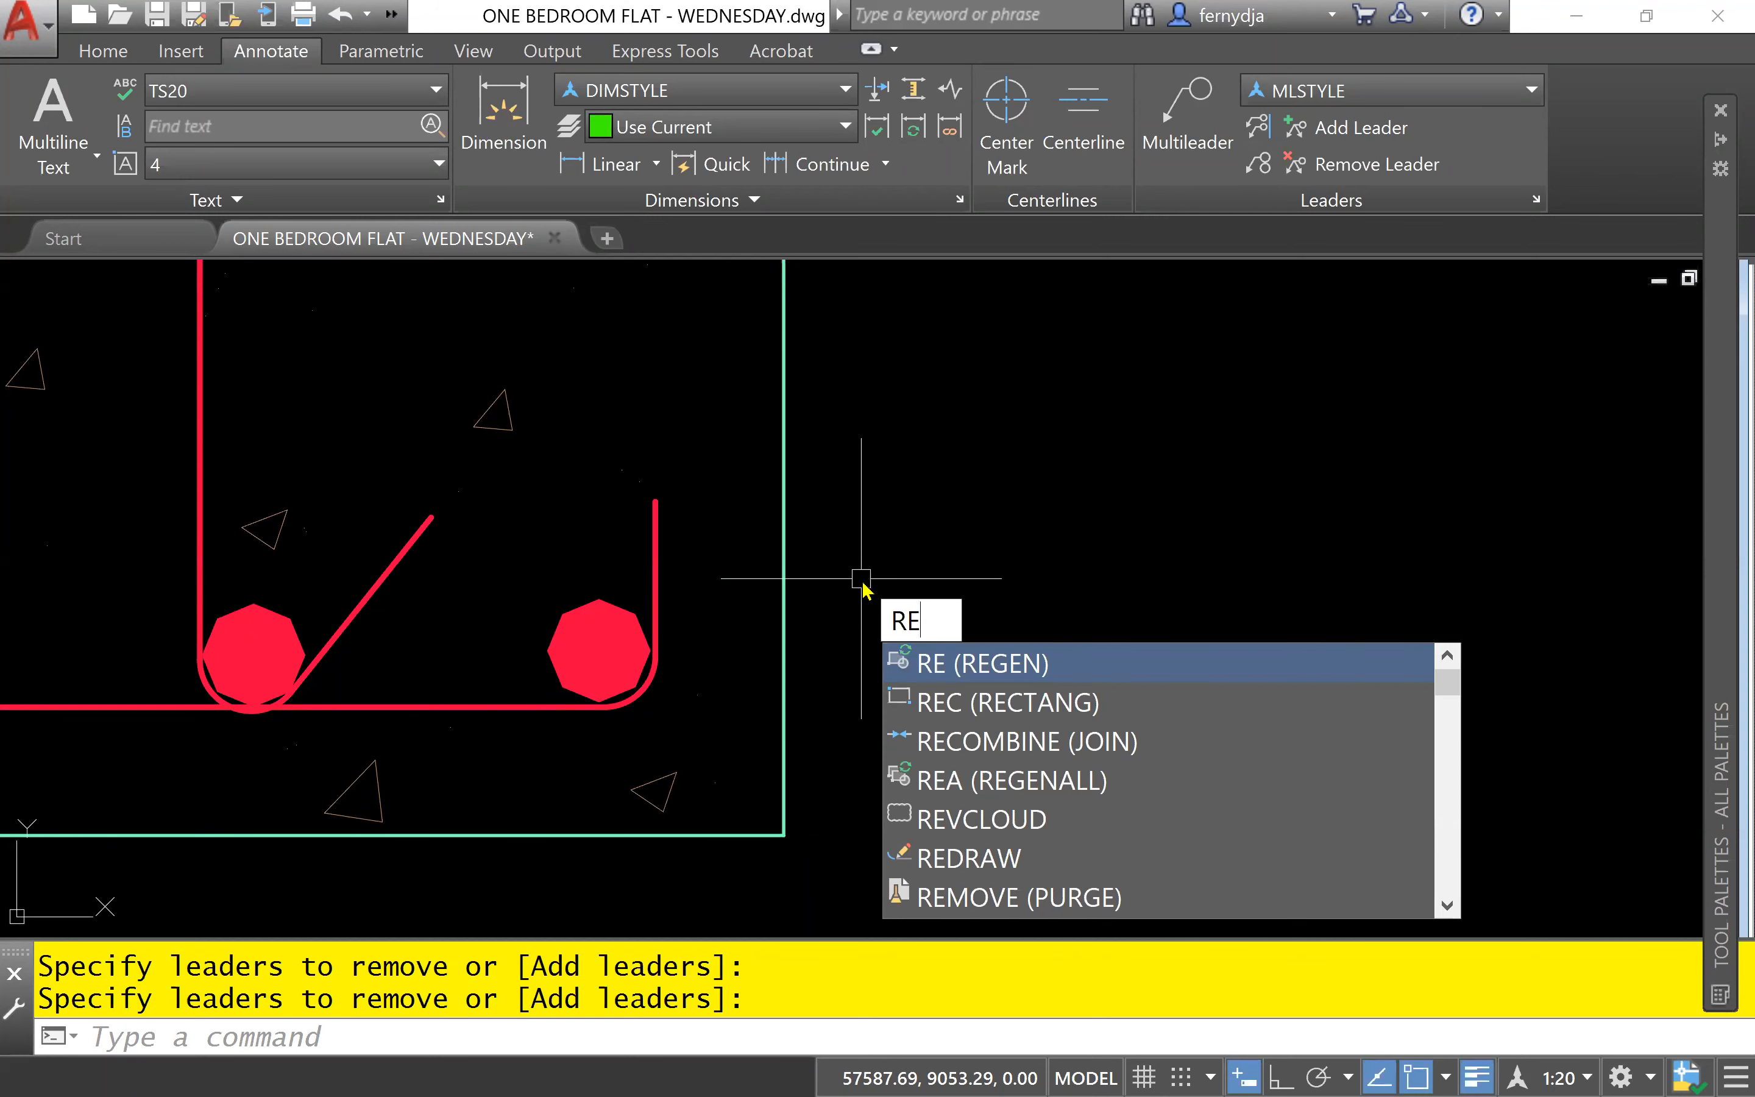
pyautogui.press('Return')
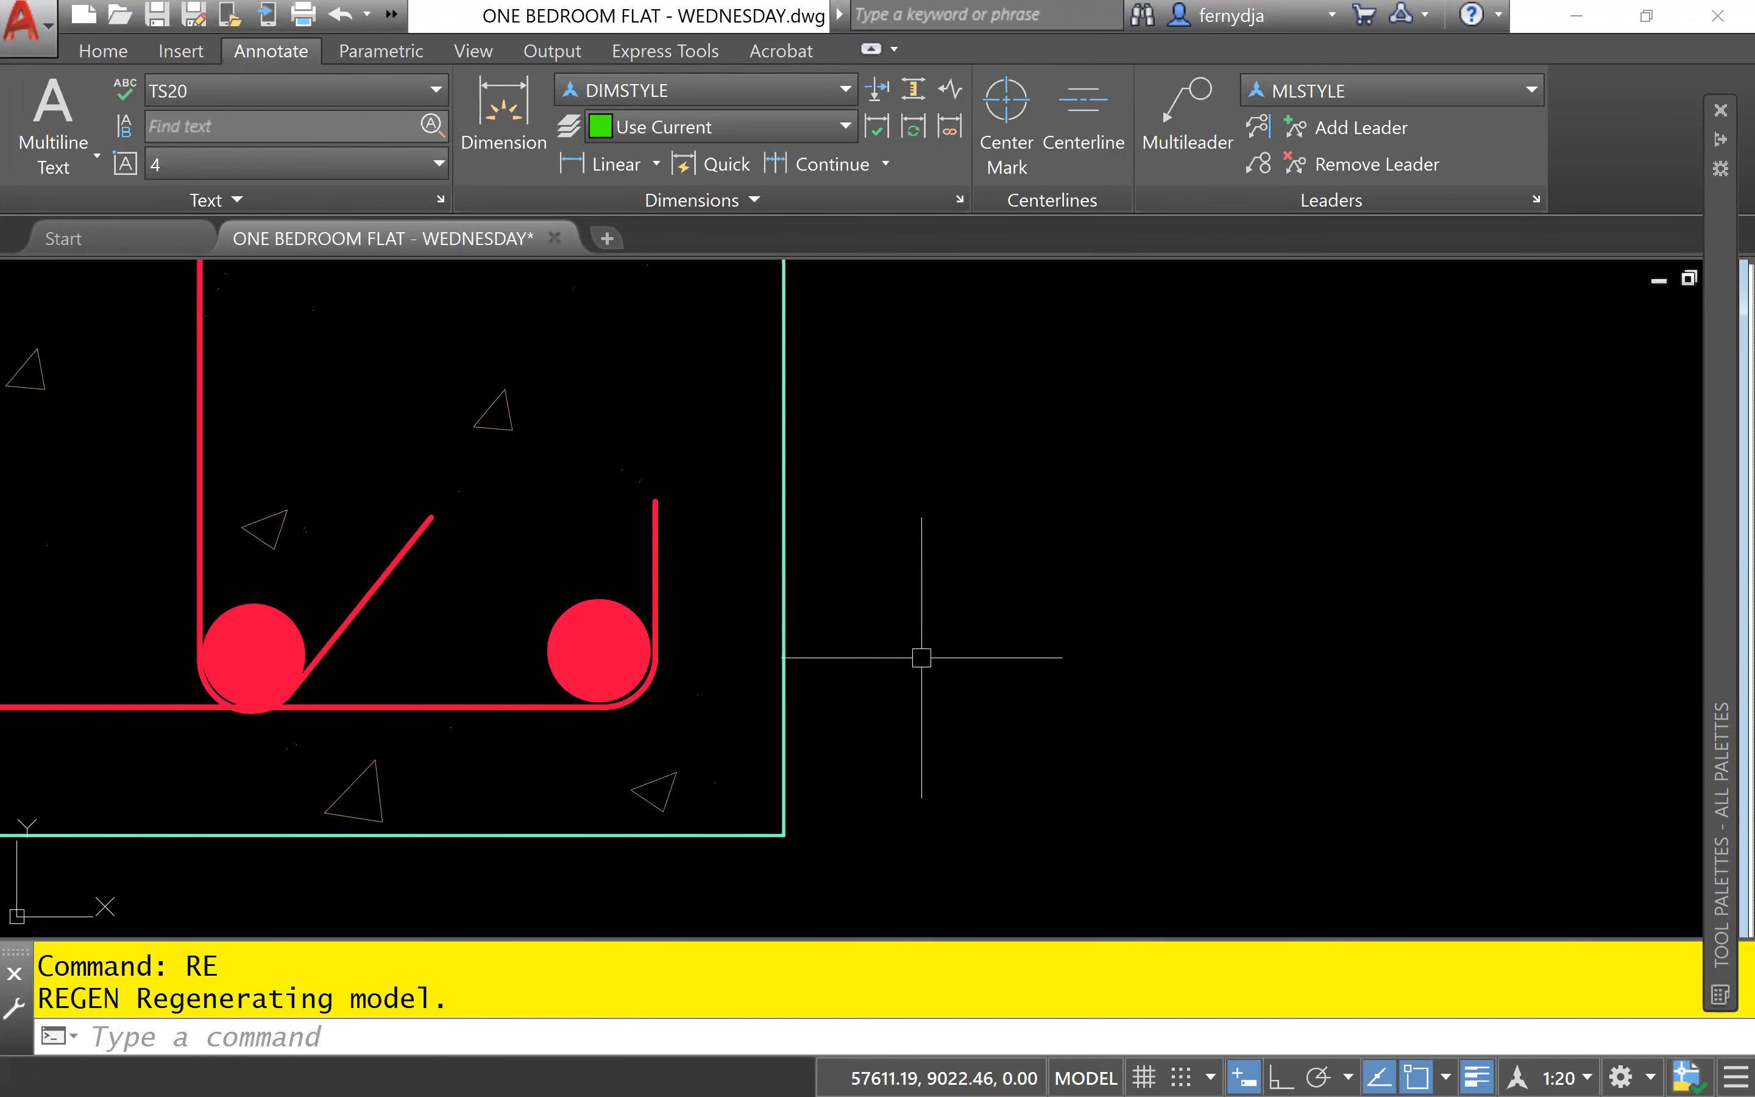
# - Draw a circle of radius 50 centred on the right-hand reinforcement bar in the footing
pyautogui.write('c')
pyautogui.press('Return')
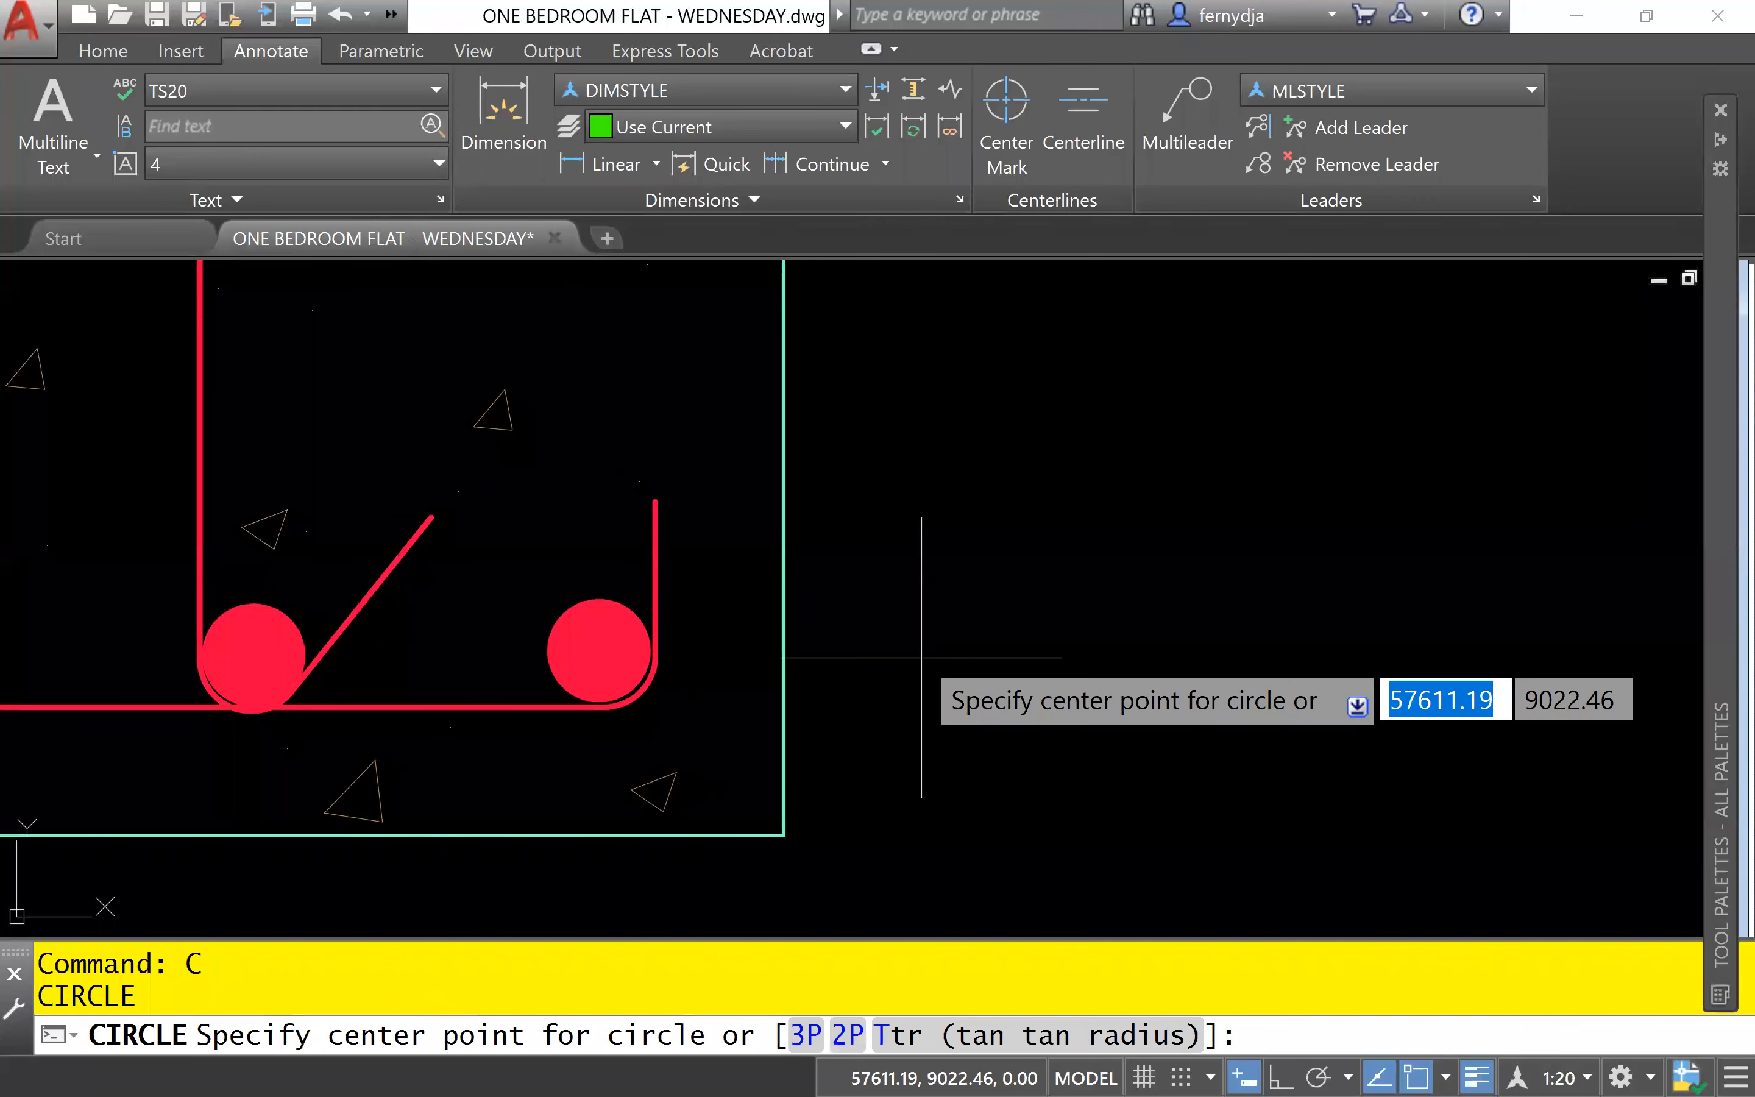
pyautogui.click(599, 650)
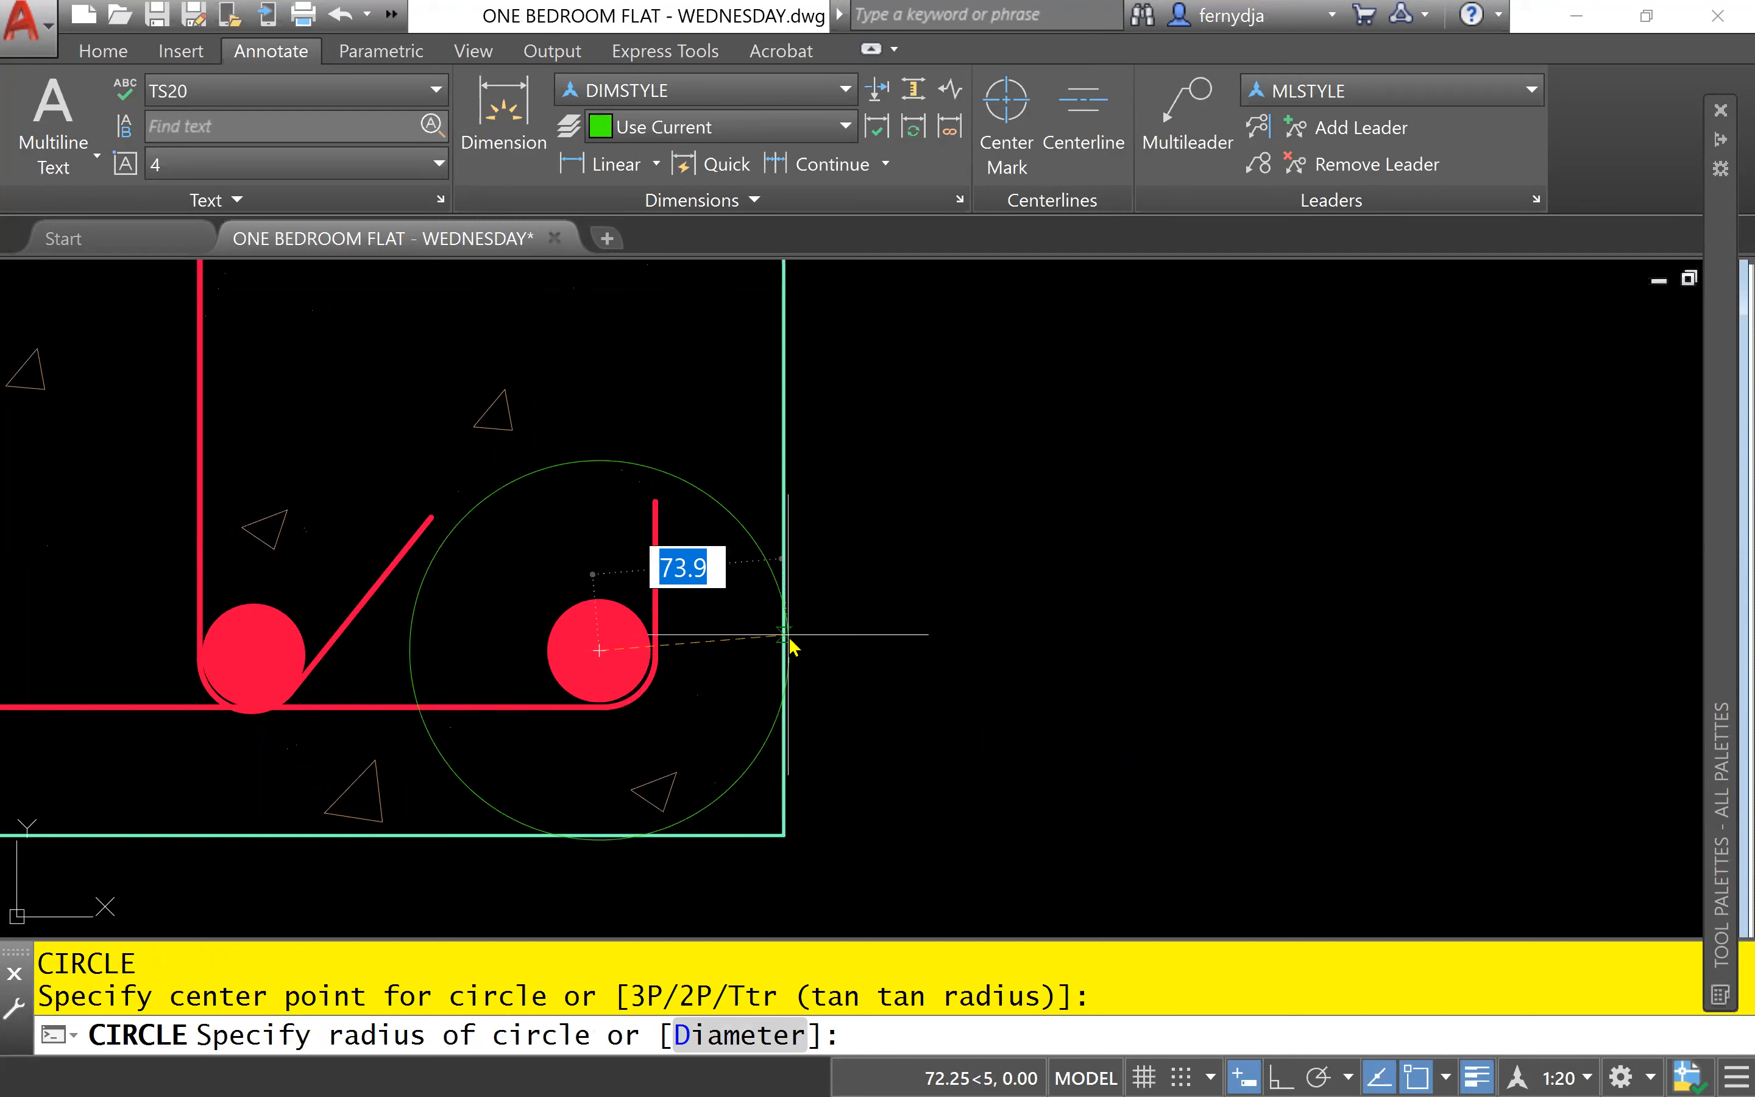
pyautogui.write('50')
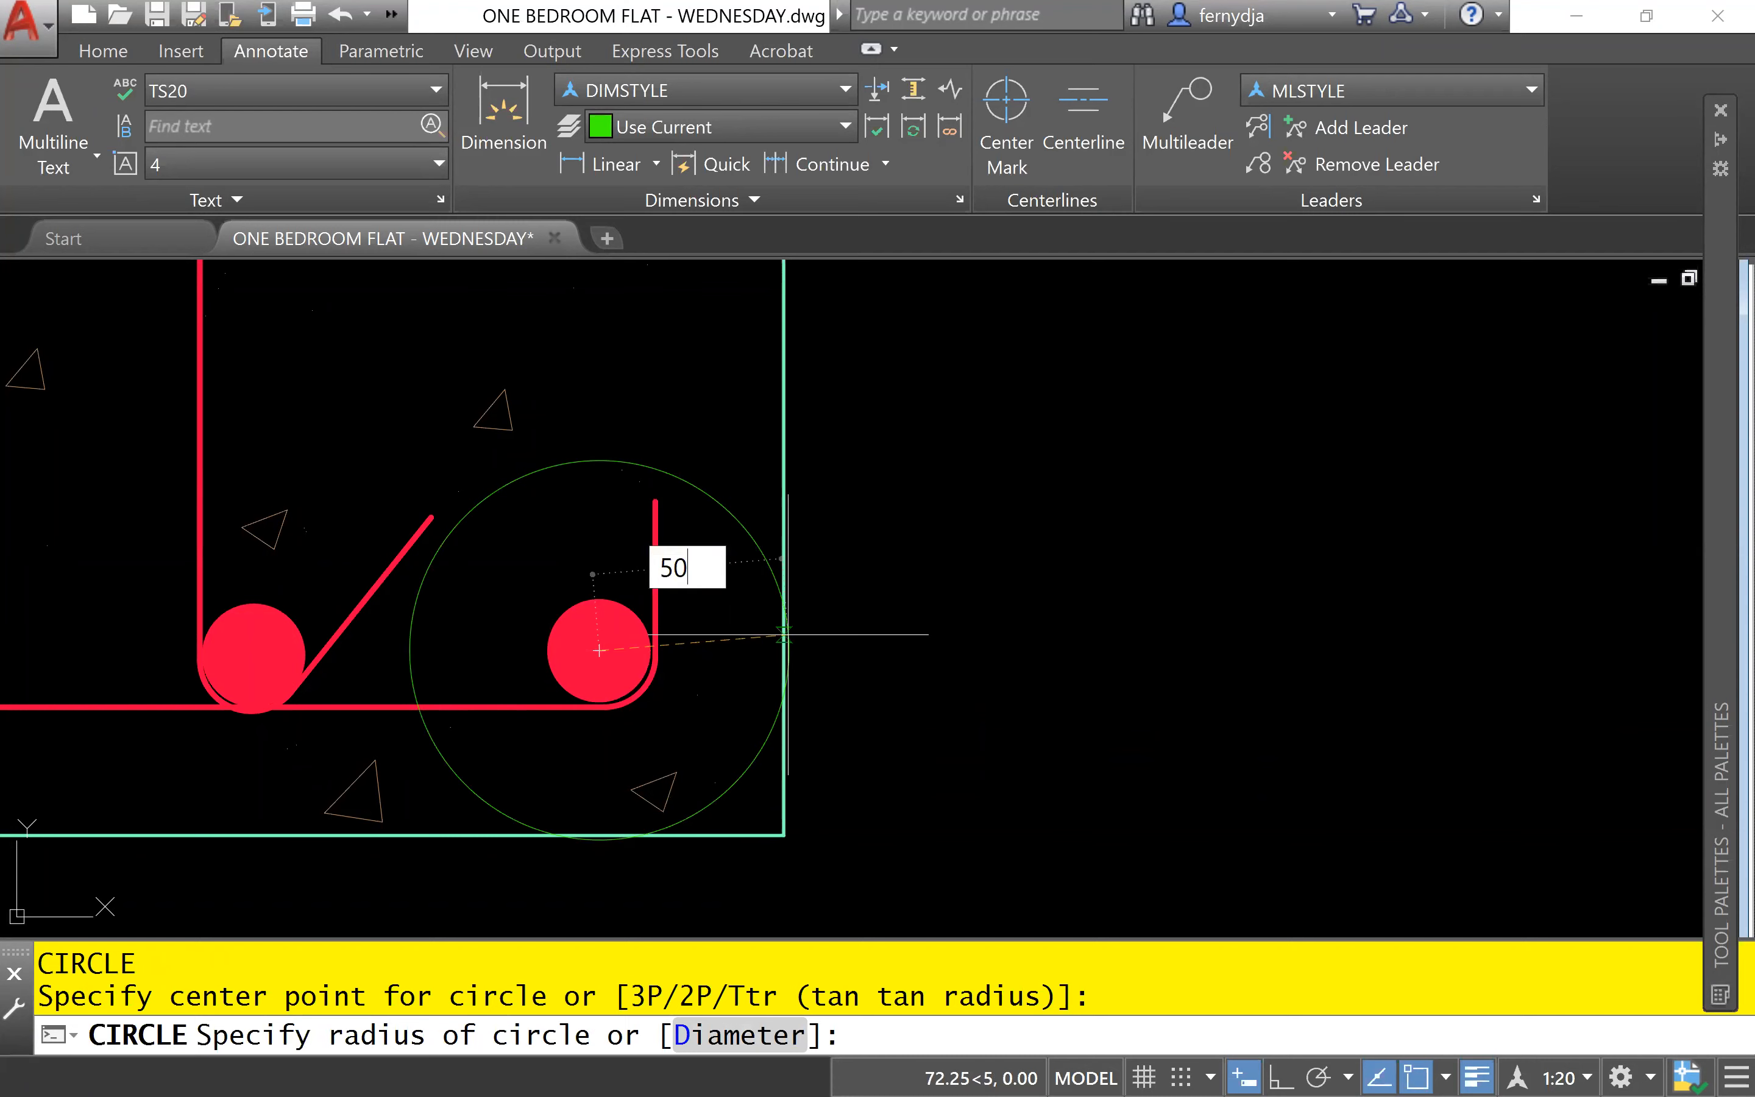
pyautogui.press('Return')
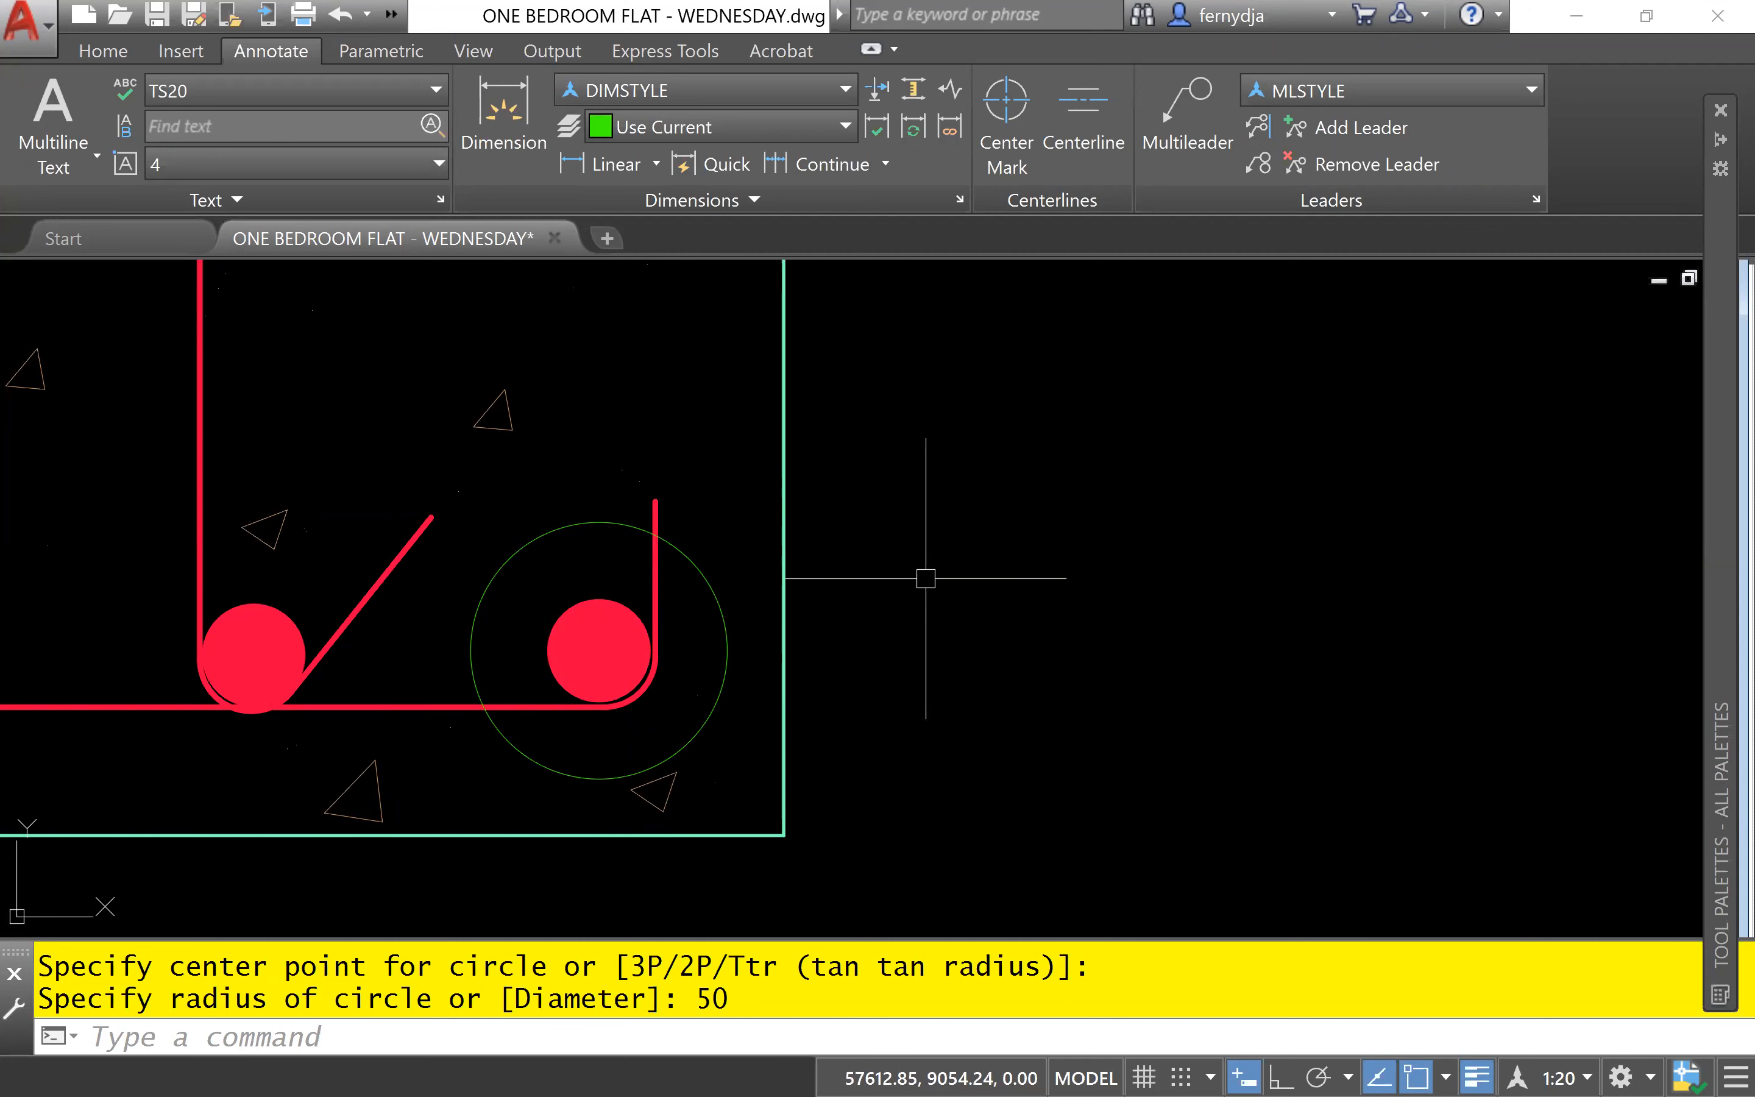
# - Place a multileader pointing to the circle around the right-hand footing bar, landing below the hardcore note and in line with its text
pyautogui.click(1187, 113)
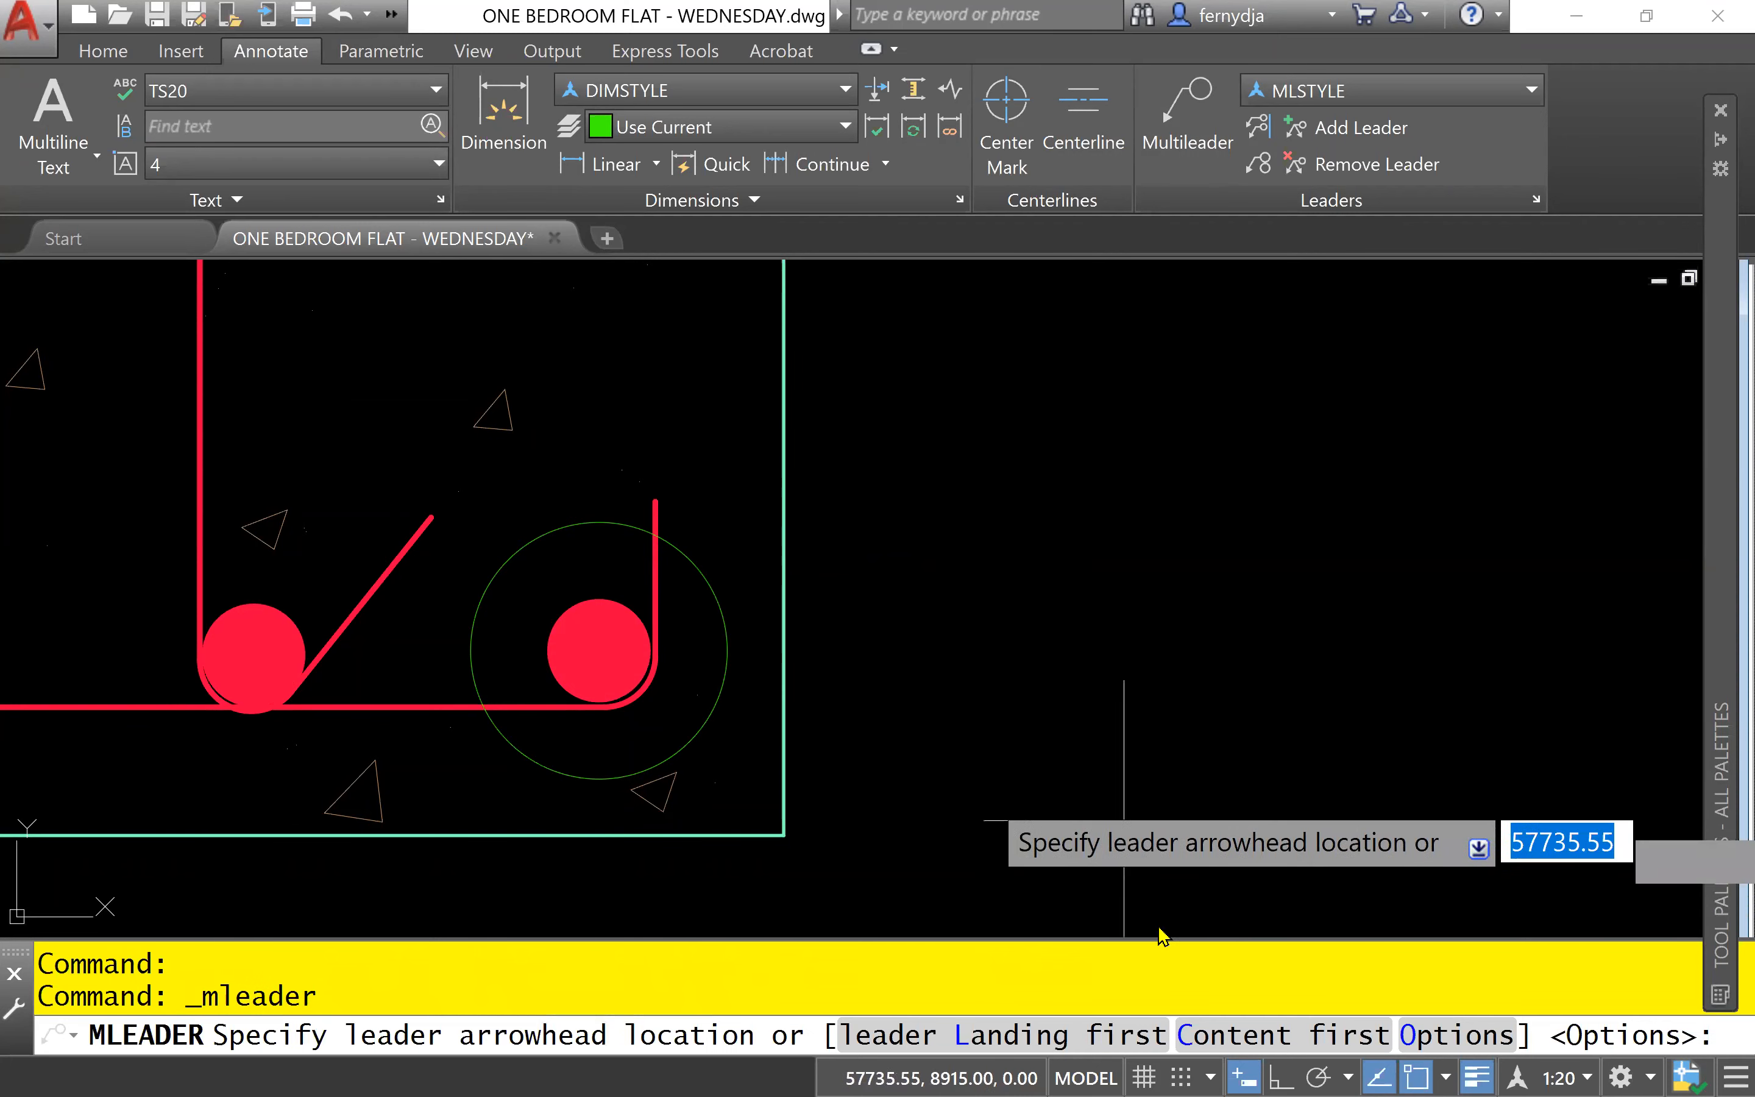
pyautogui.click(709, 578)
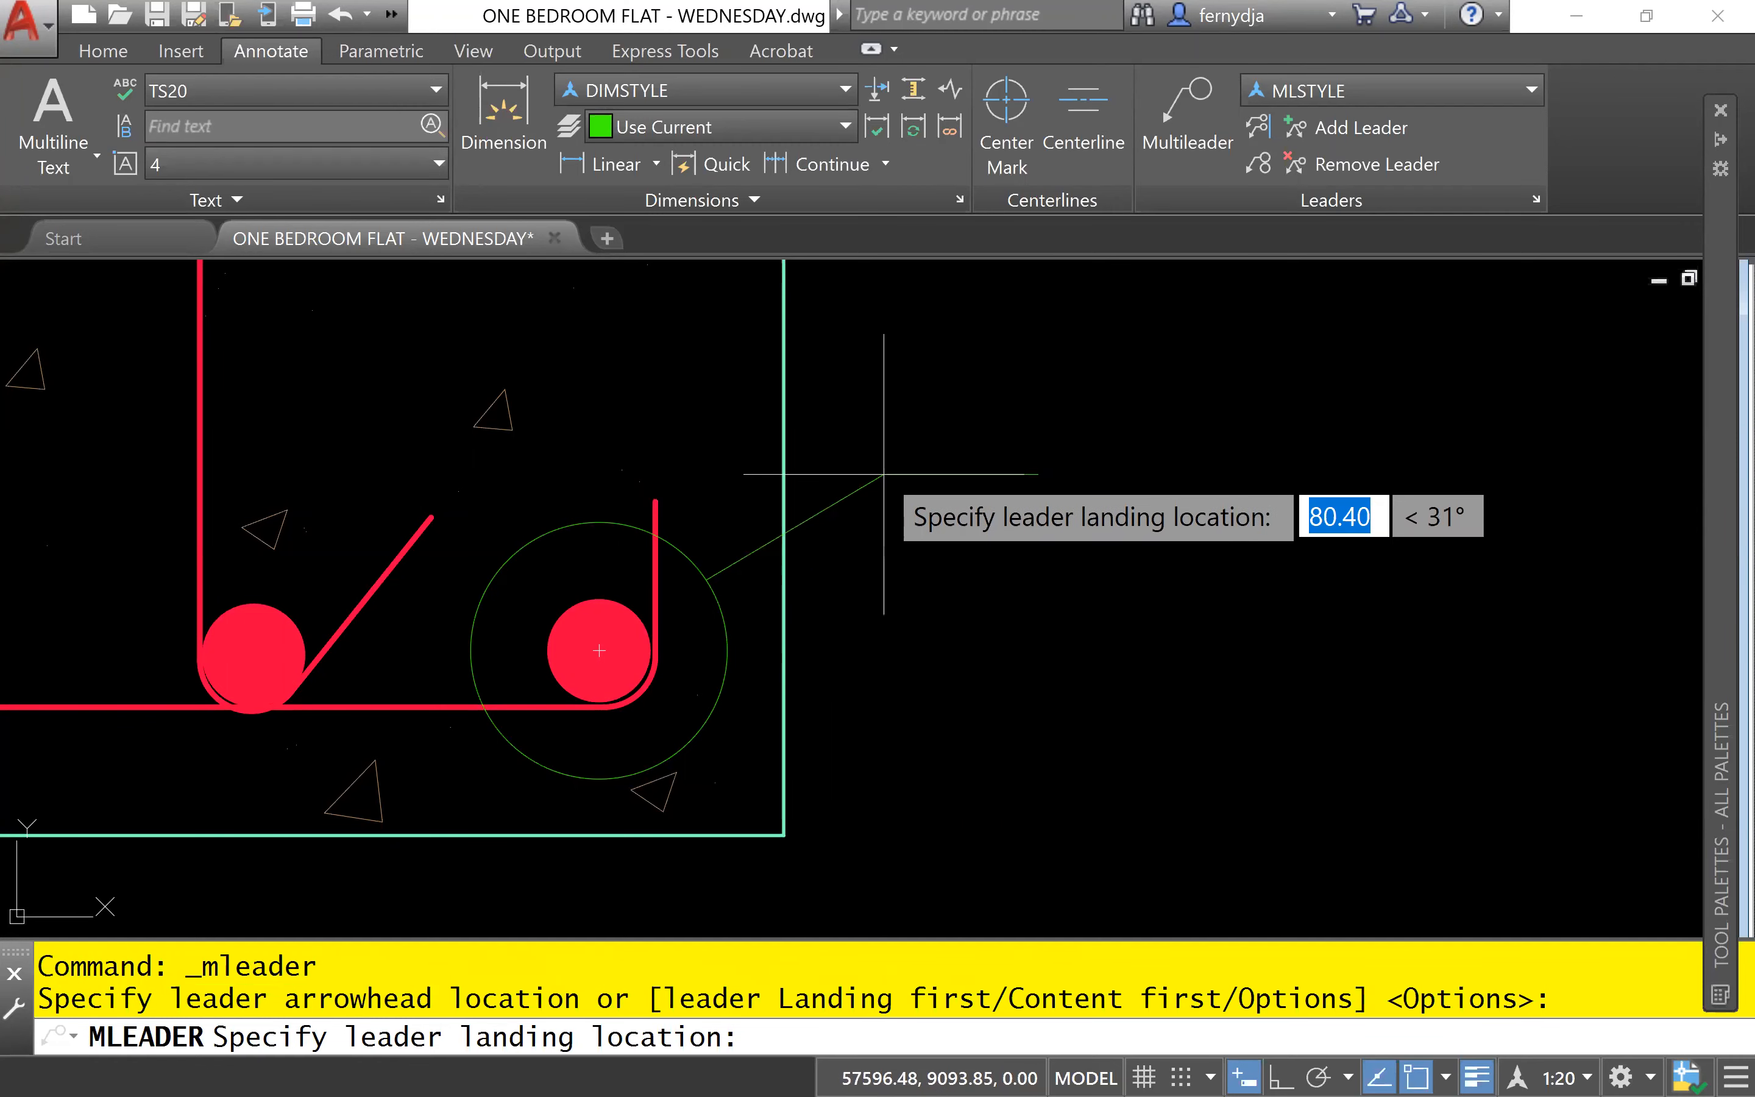
pyautogui.scroll(-6, 1038, 453)
pyautogui.moveTo(1091, 454); pyautogui.dragTo(654, 663, button='middle')
pyautogui.scroll(-4, 898, 595)
pyautogui.moveTo(899, 595); pyautogui.dragTo(588, 675, button='middle')
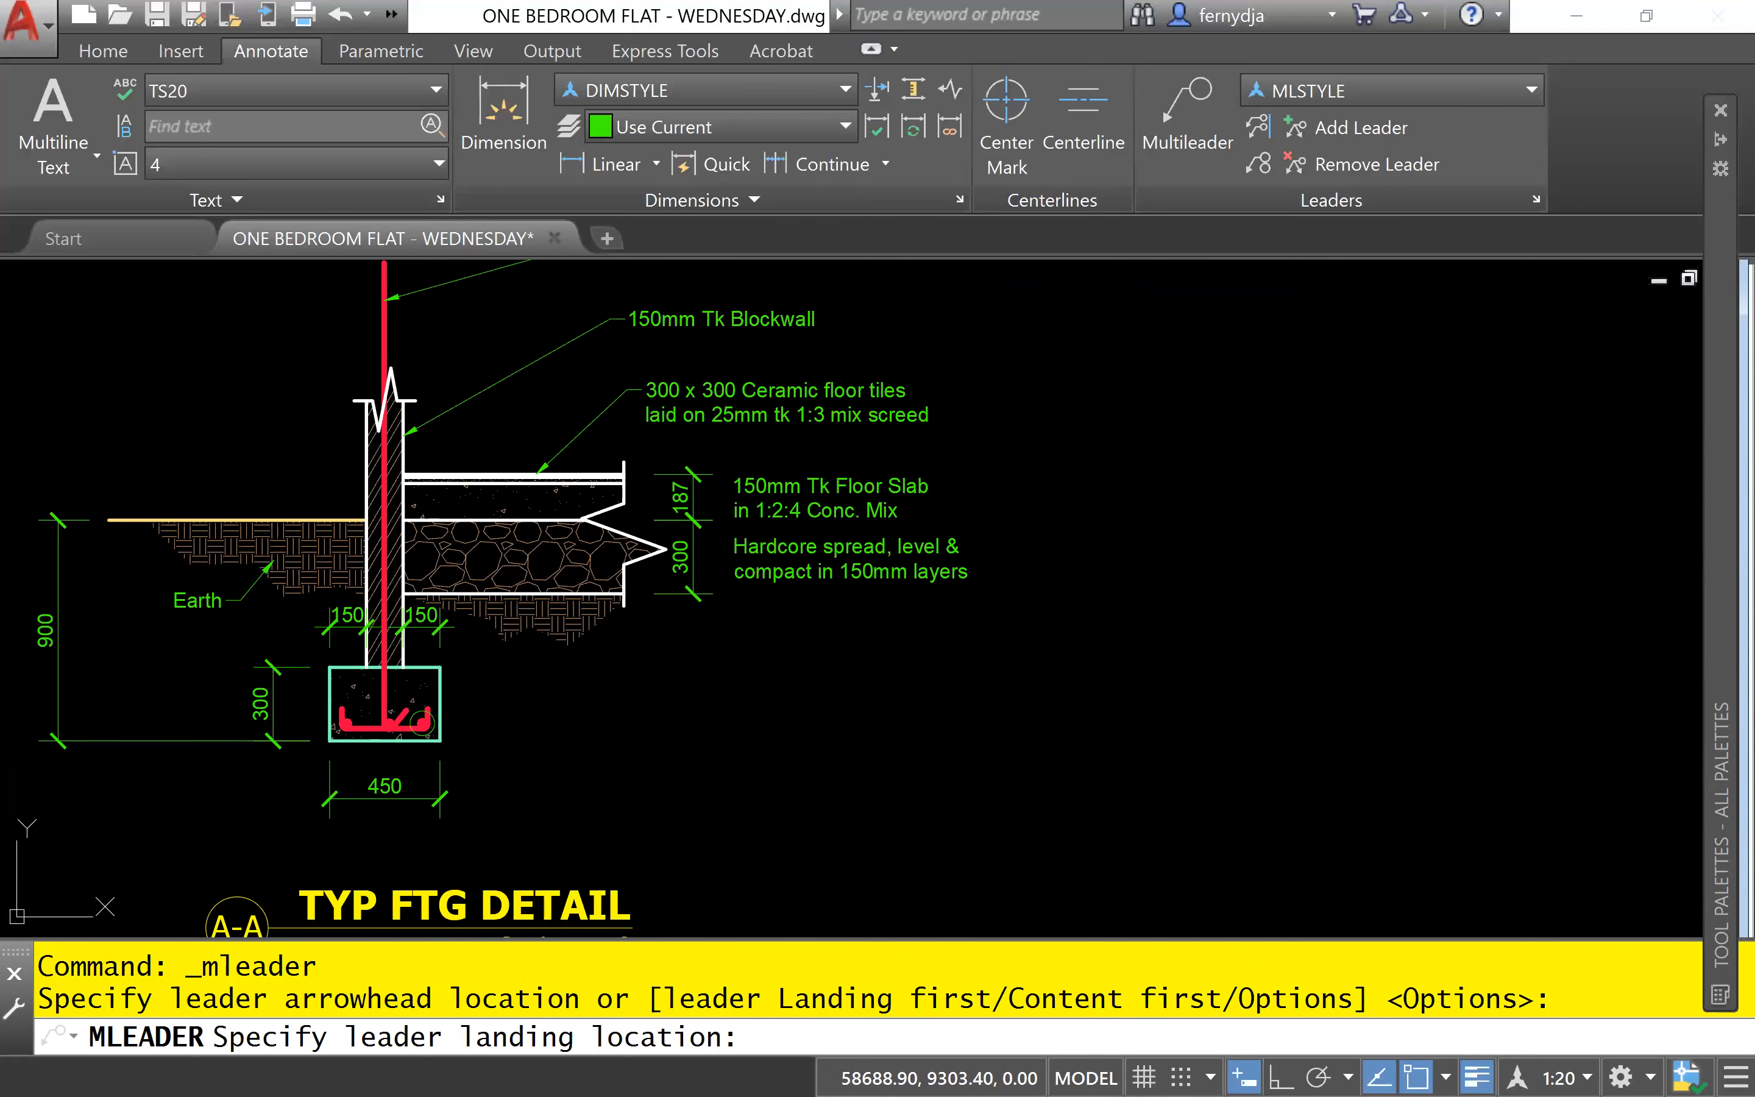
pyautogui.click(828, 671)
pyautogui.scroll(4, 828, 673)
pyautogui.moveTo(645, 625); pyautogui.dragTo(529, 619, button='middle')
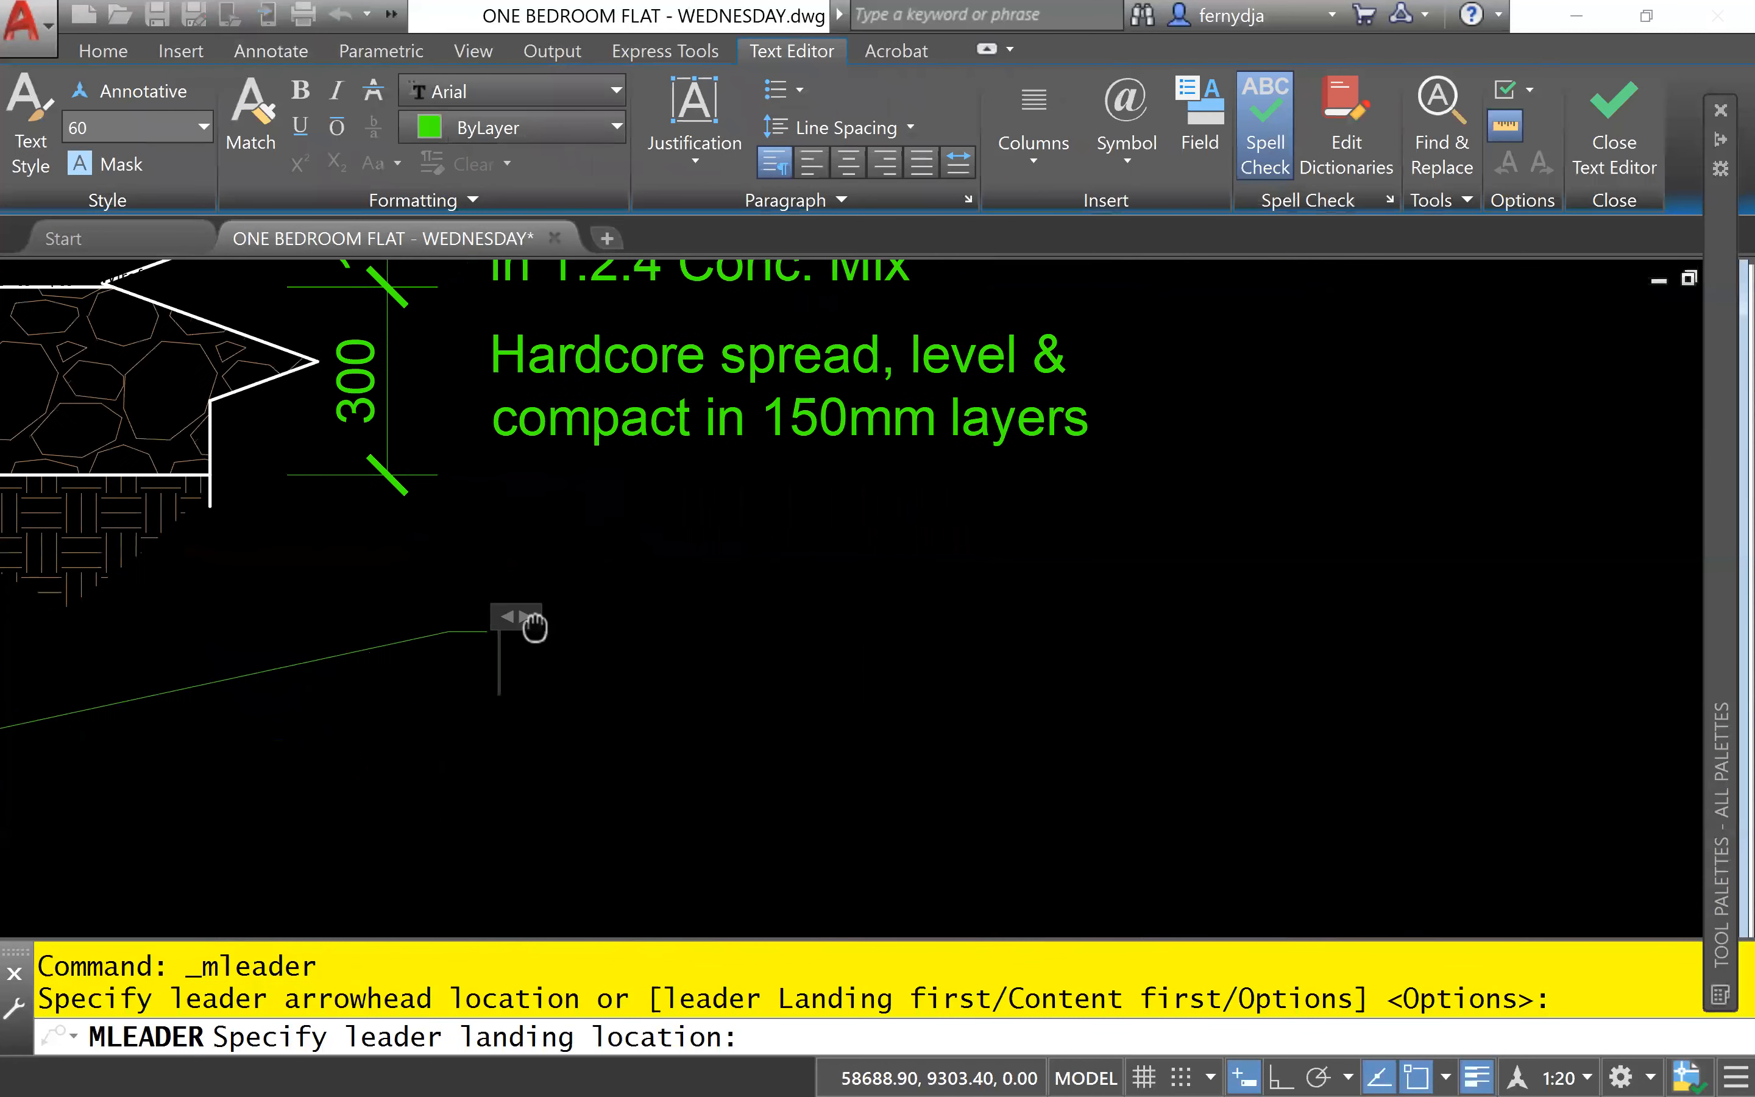
pyautogui.moveTo(646, 637); pyautogui.dragTo(384, 638, button='middle')
pyautogui.scroll(-4, 486, 666)
pyautogui.scroll(4, 412, 649)
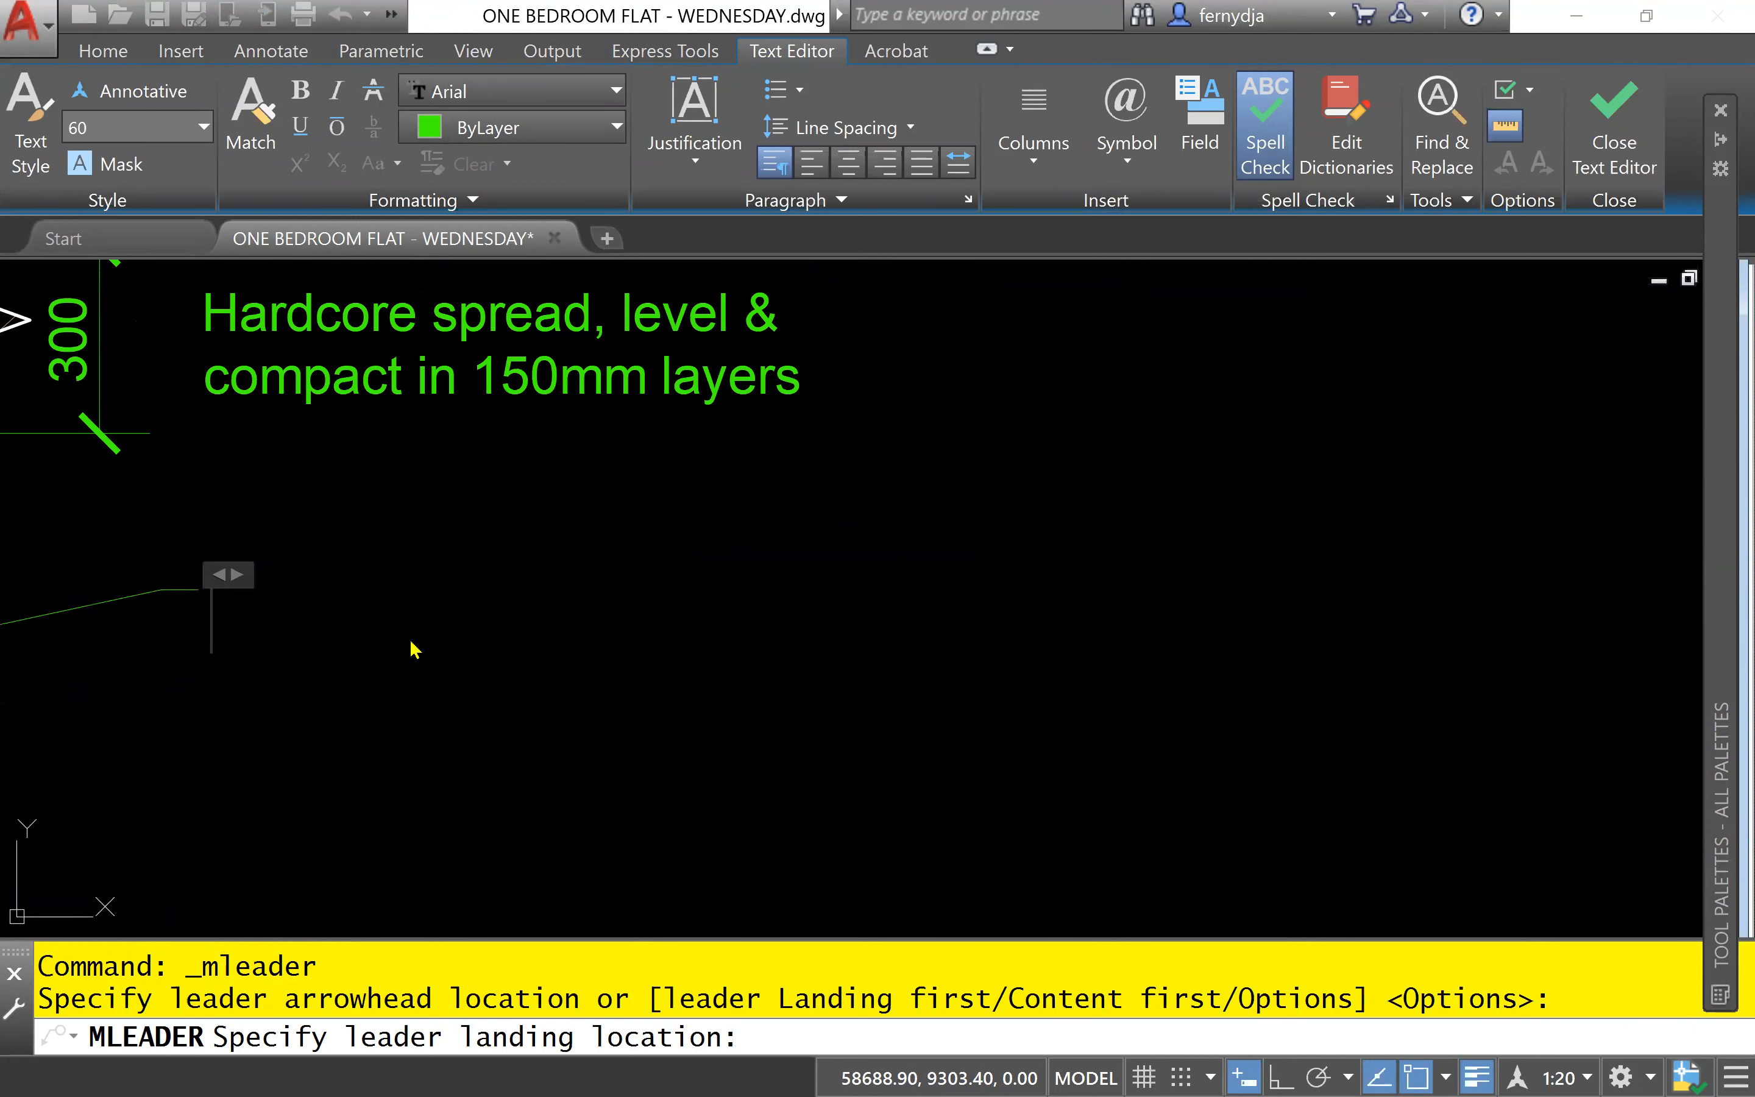
# - Enter "3 - 12mm Ø msb & 10mm Ø msb" as the first line of the footing reinforcement note, using diameter symbols
pyautogui.write('3 -')
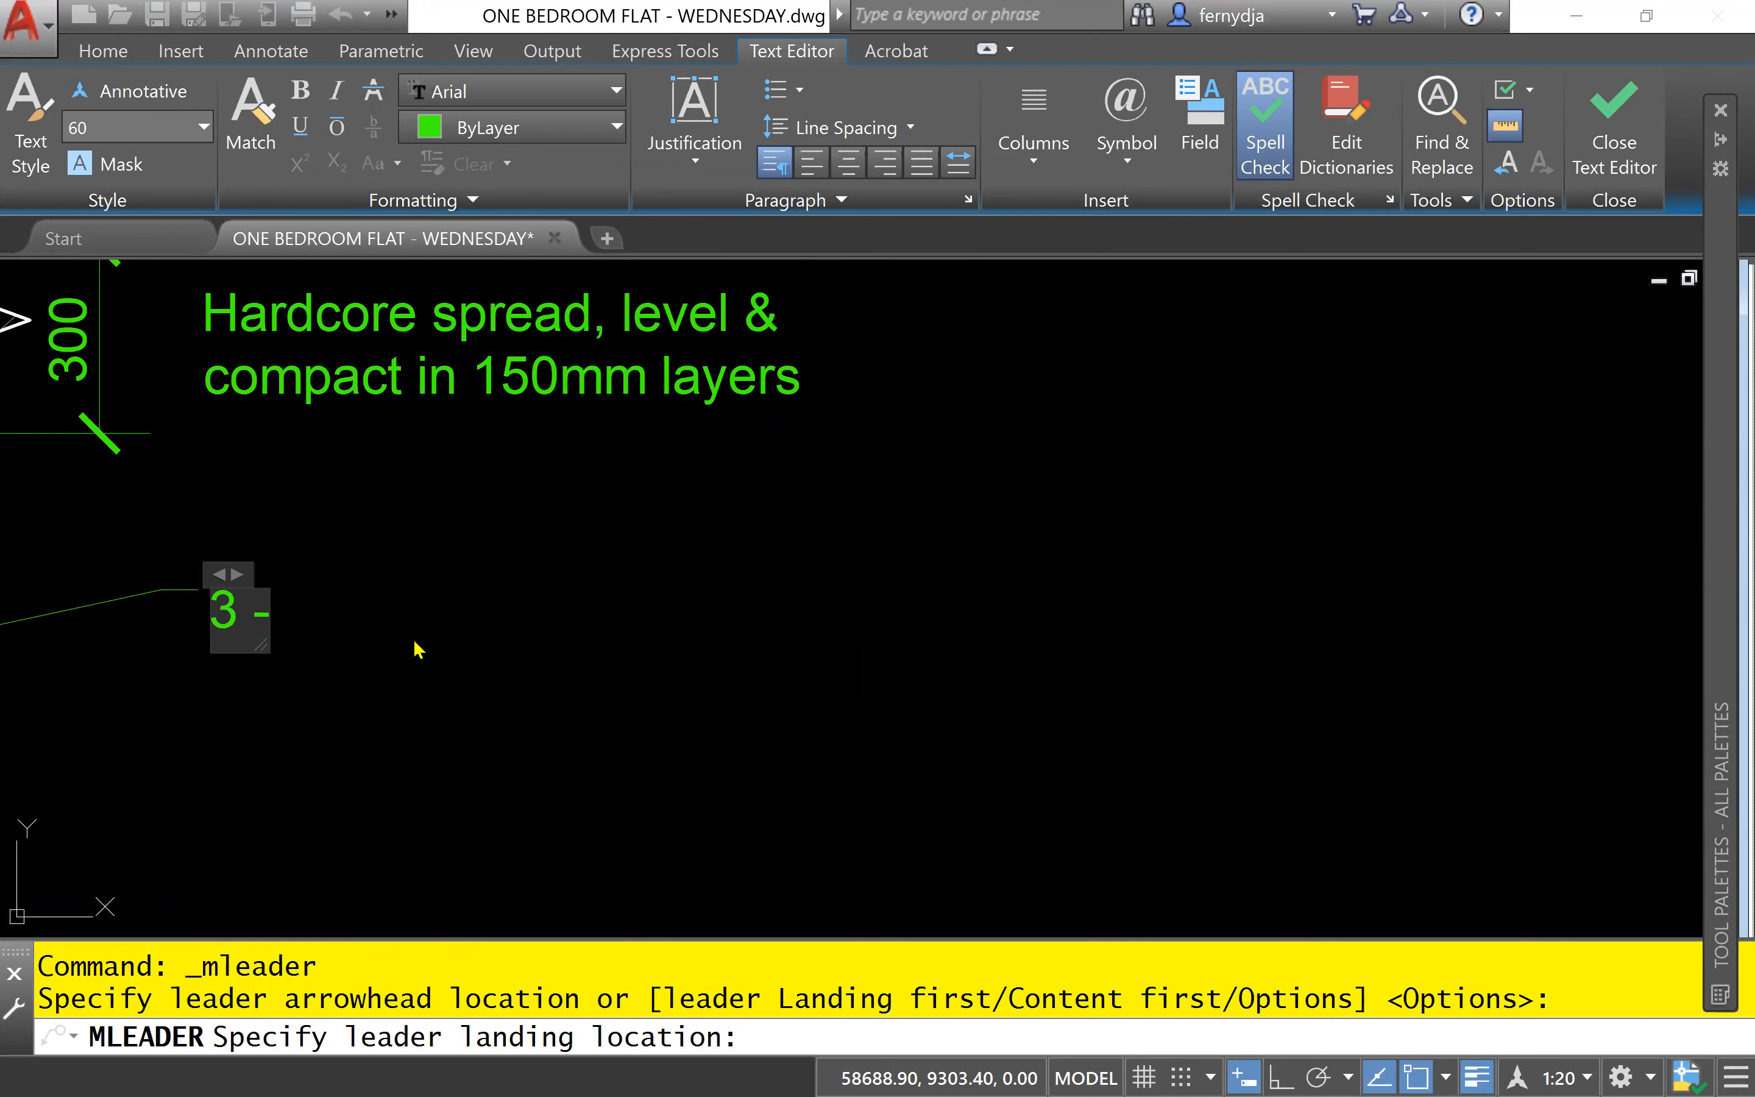
pyautogui.write(' 12')
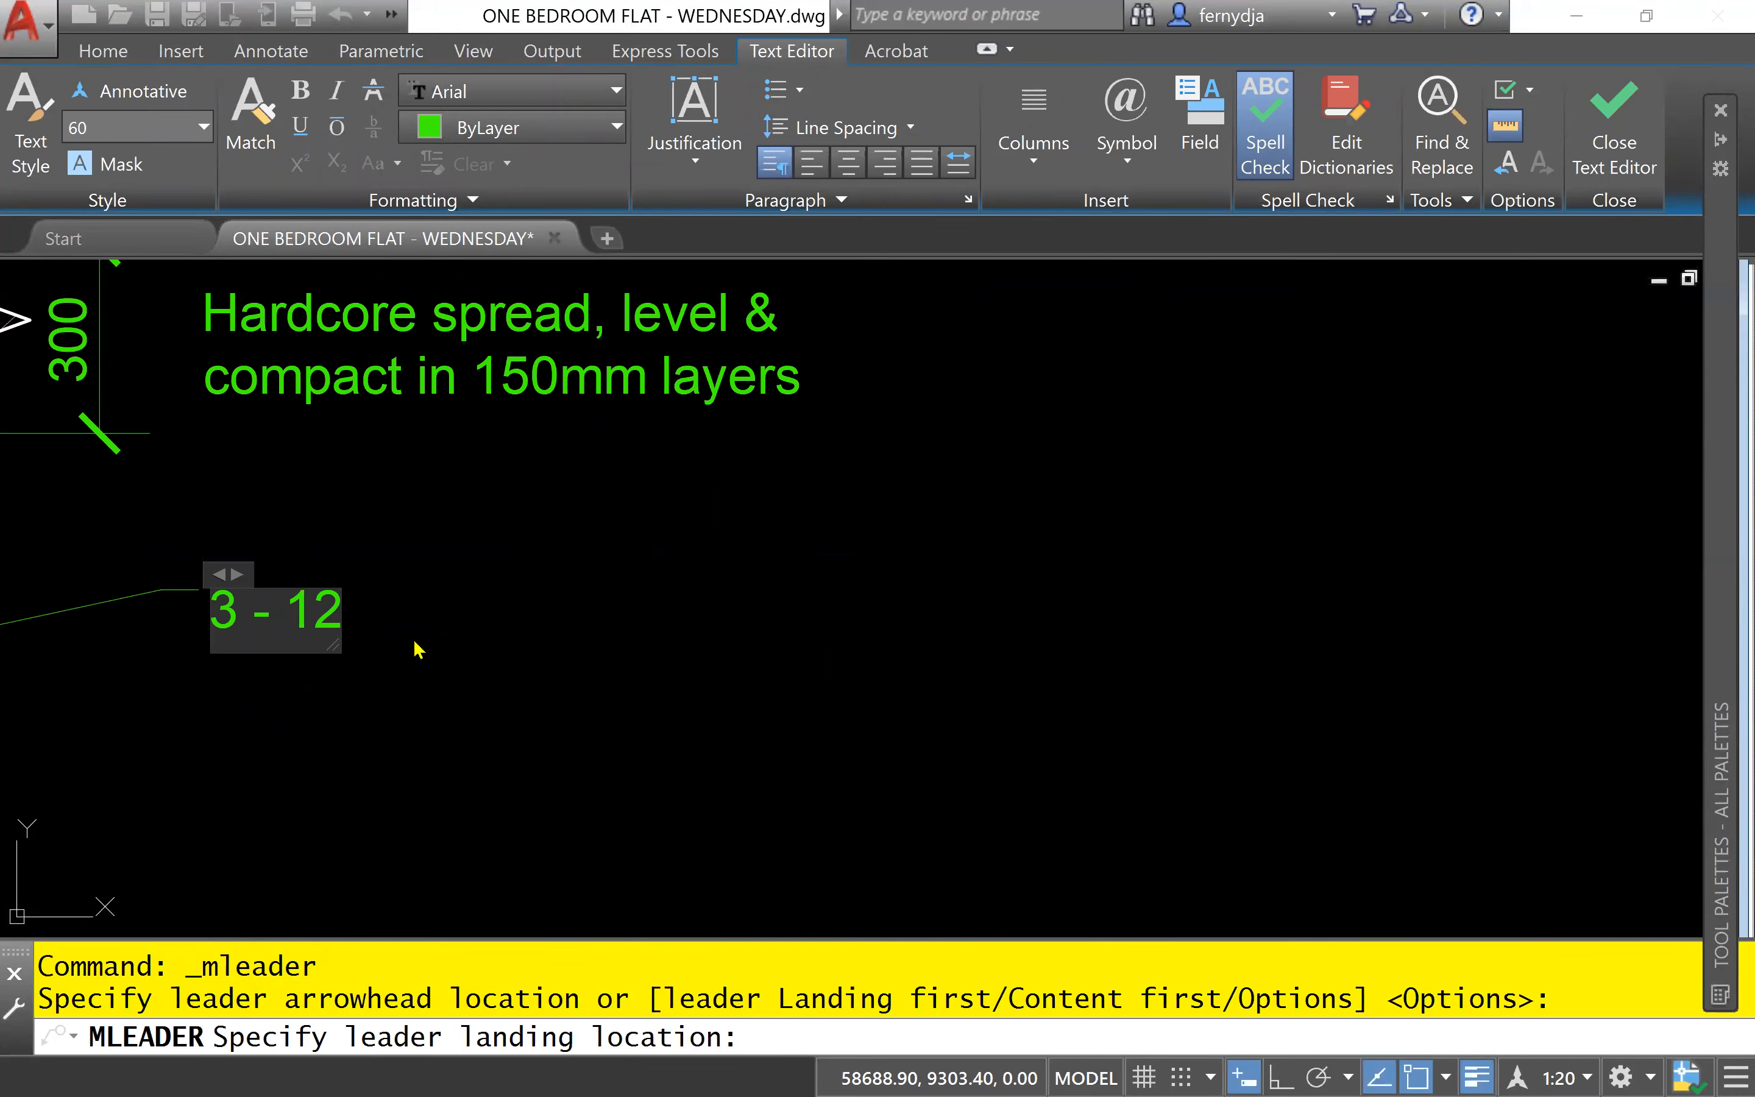
pyautogui.write('mm')
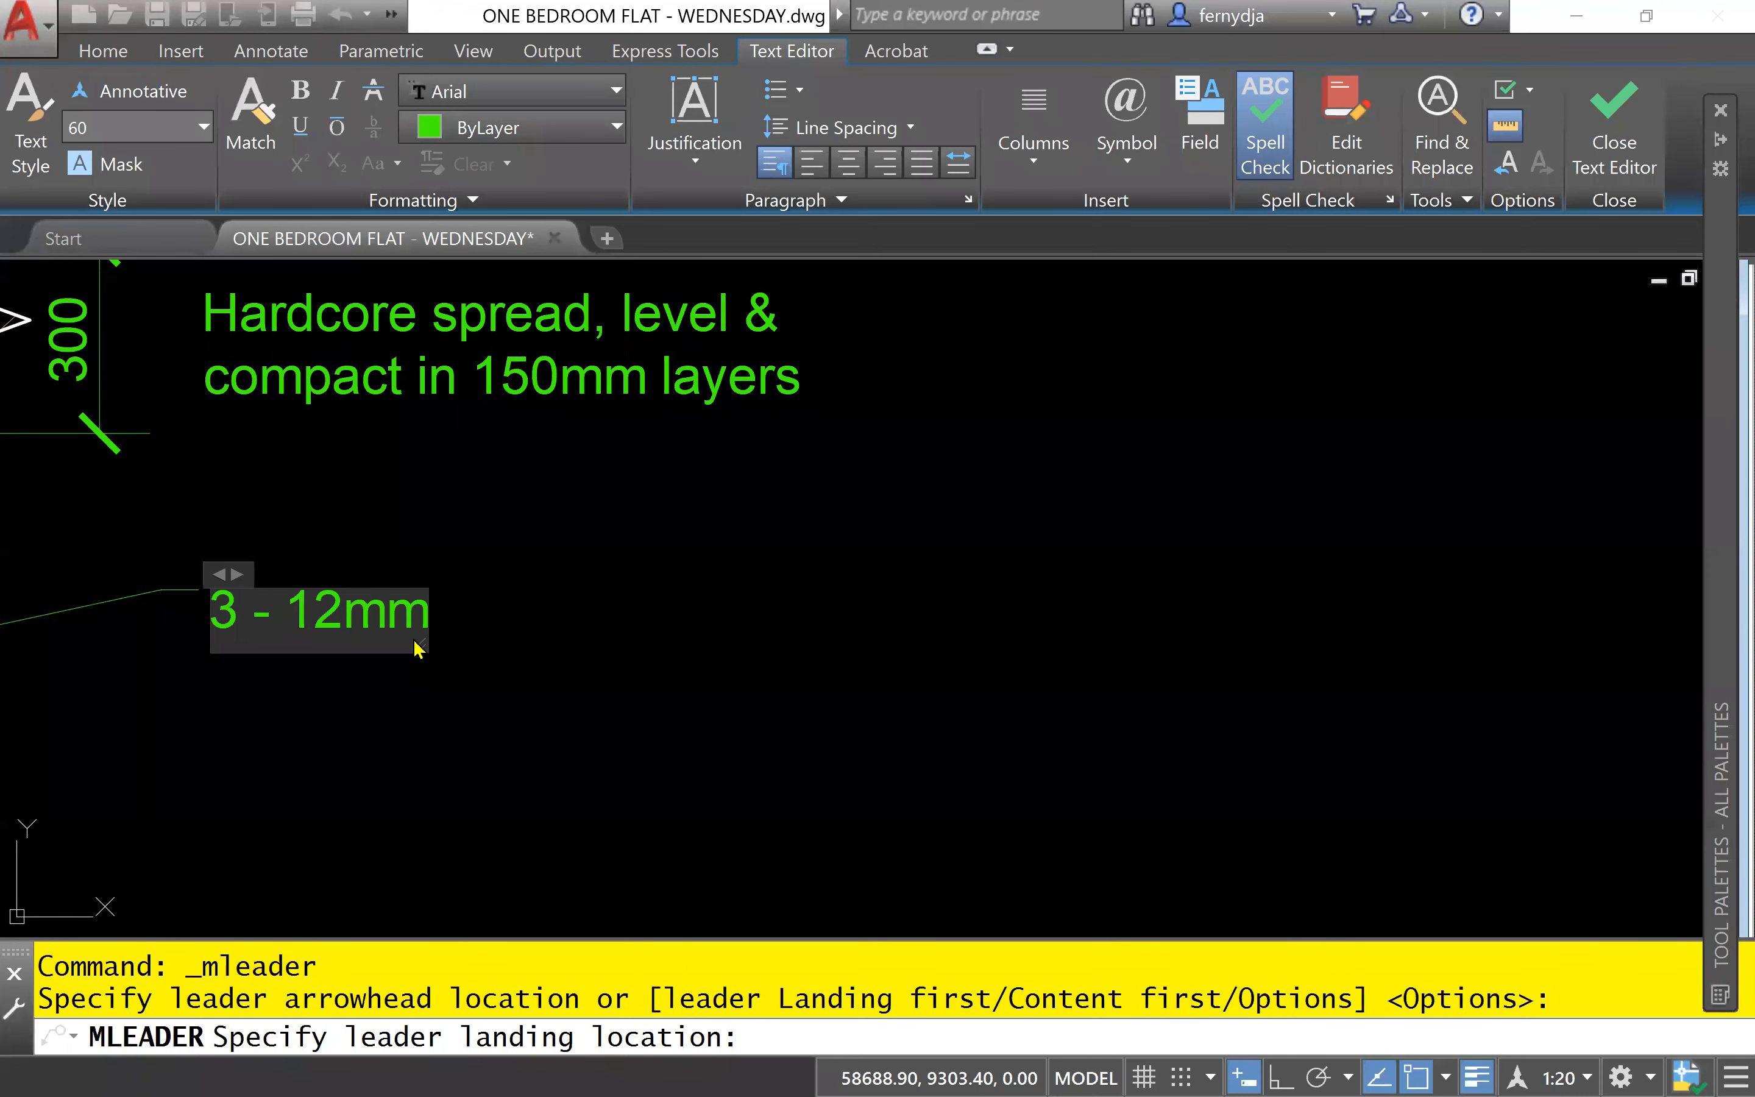
pyautogui.write('%%')
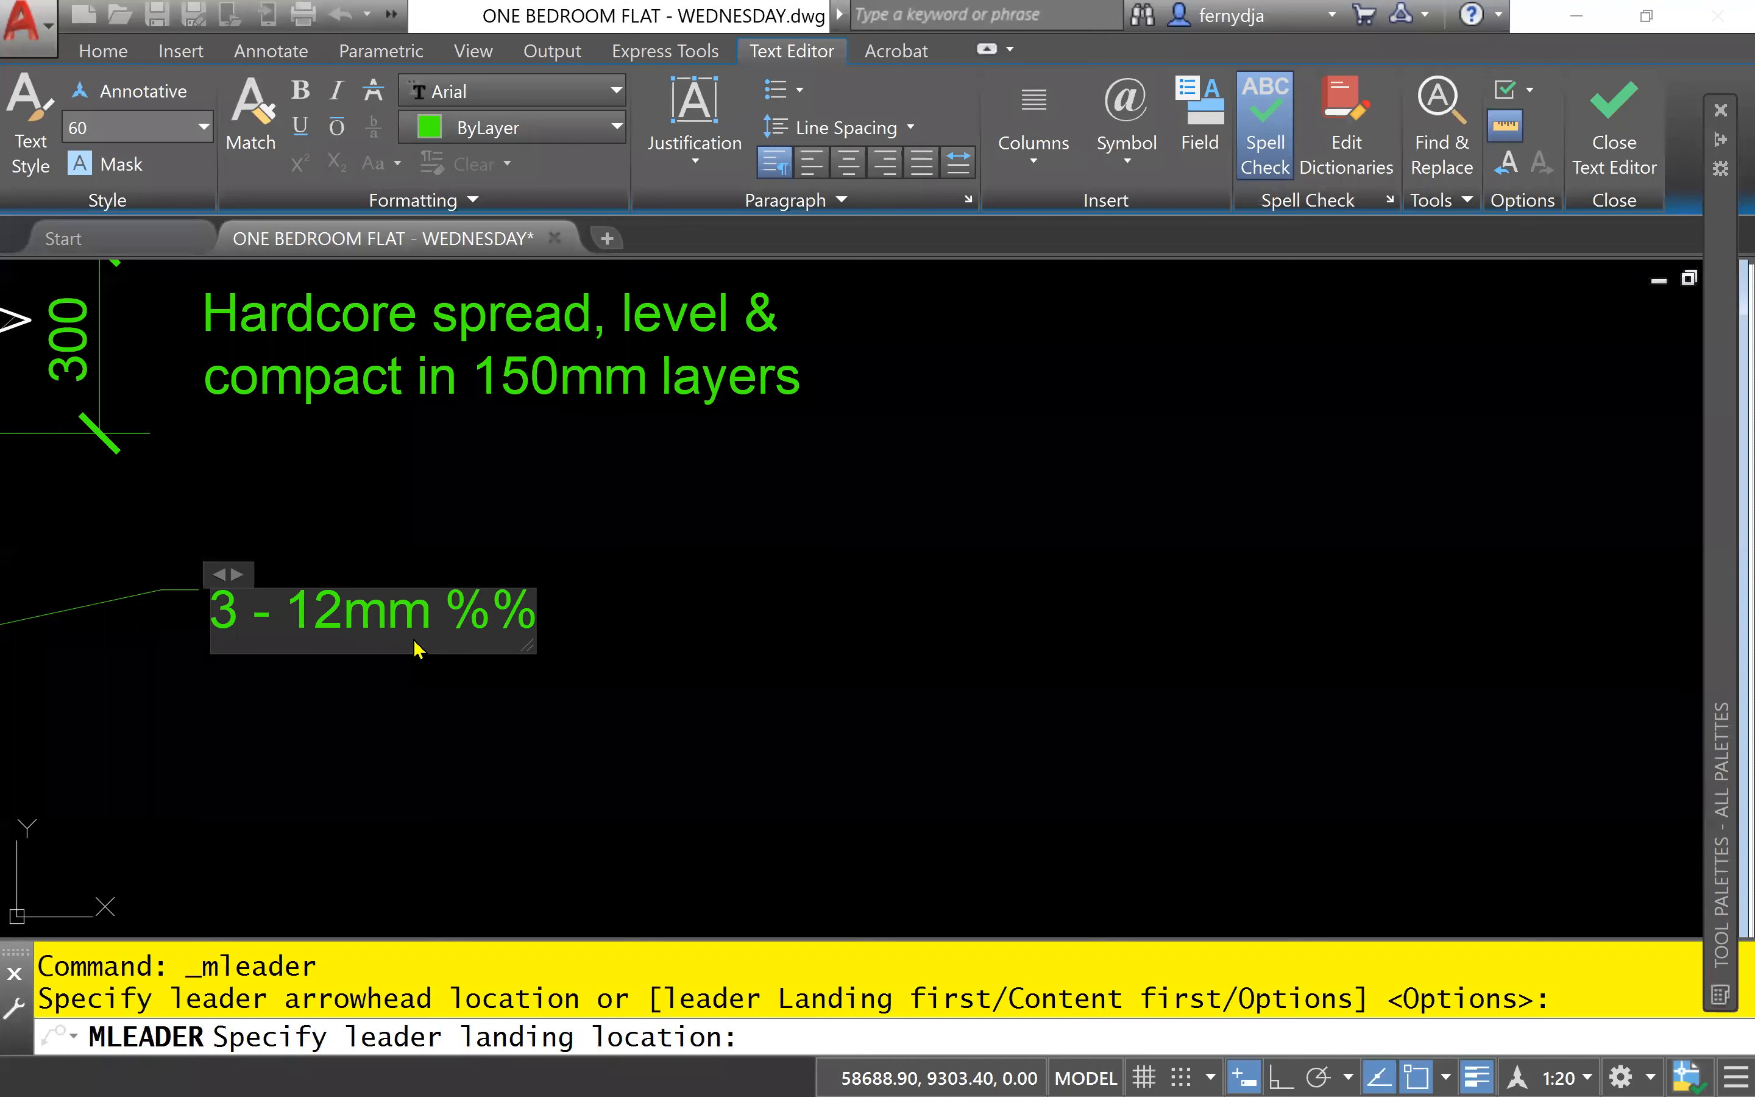
pyautogui.write('c')
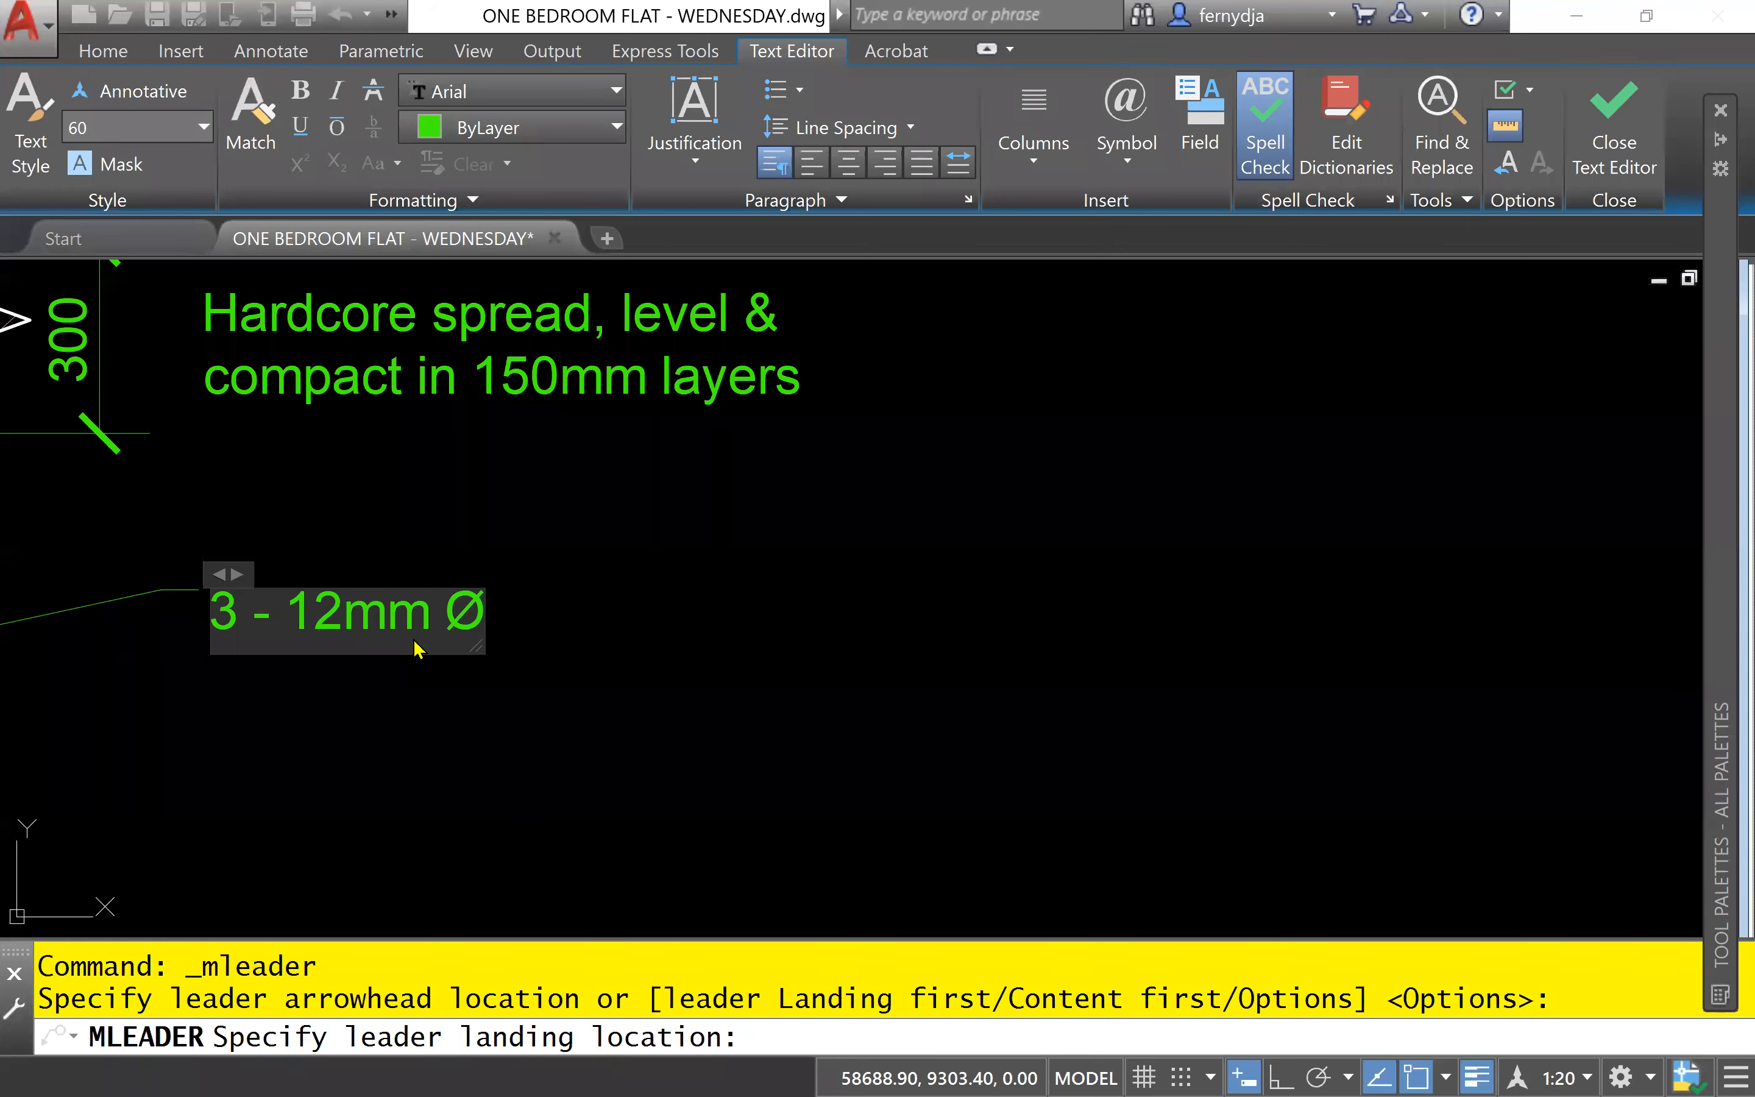
pyautogui.write(' msb')
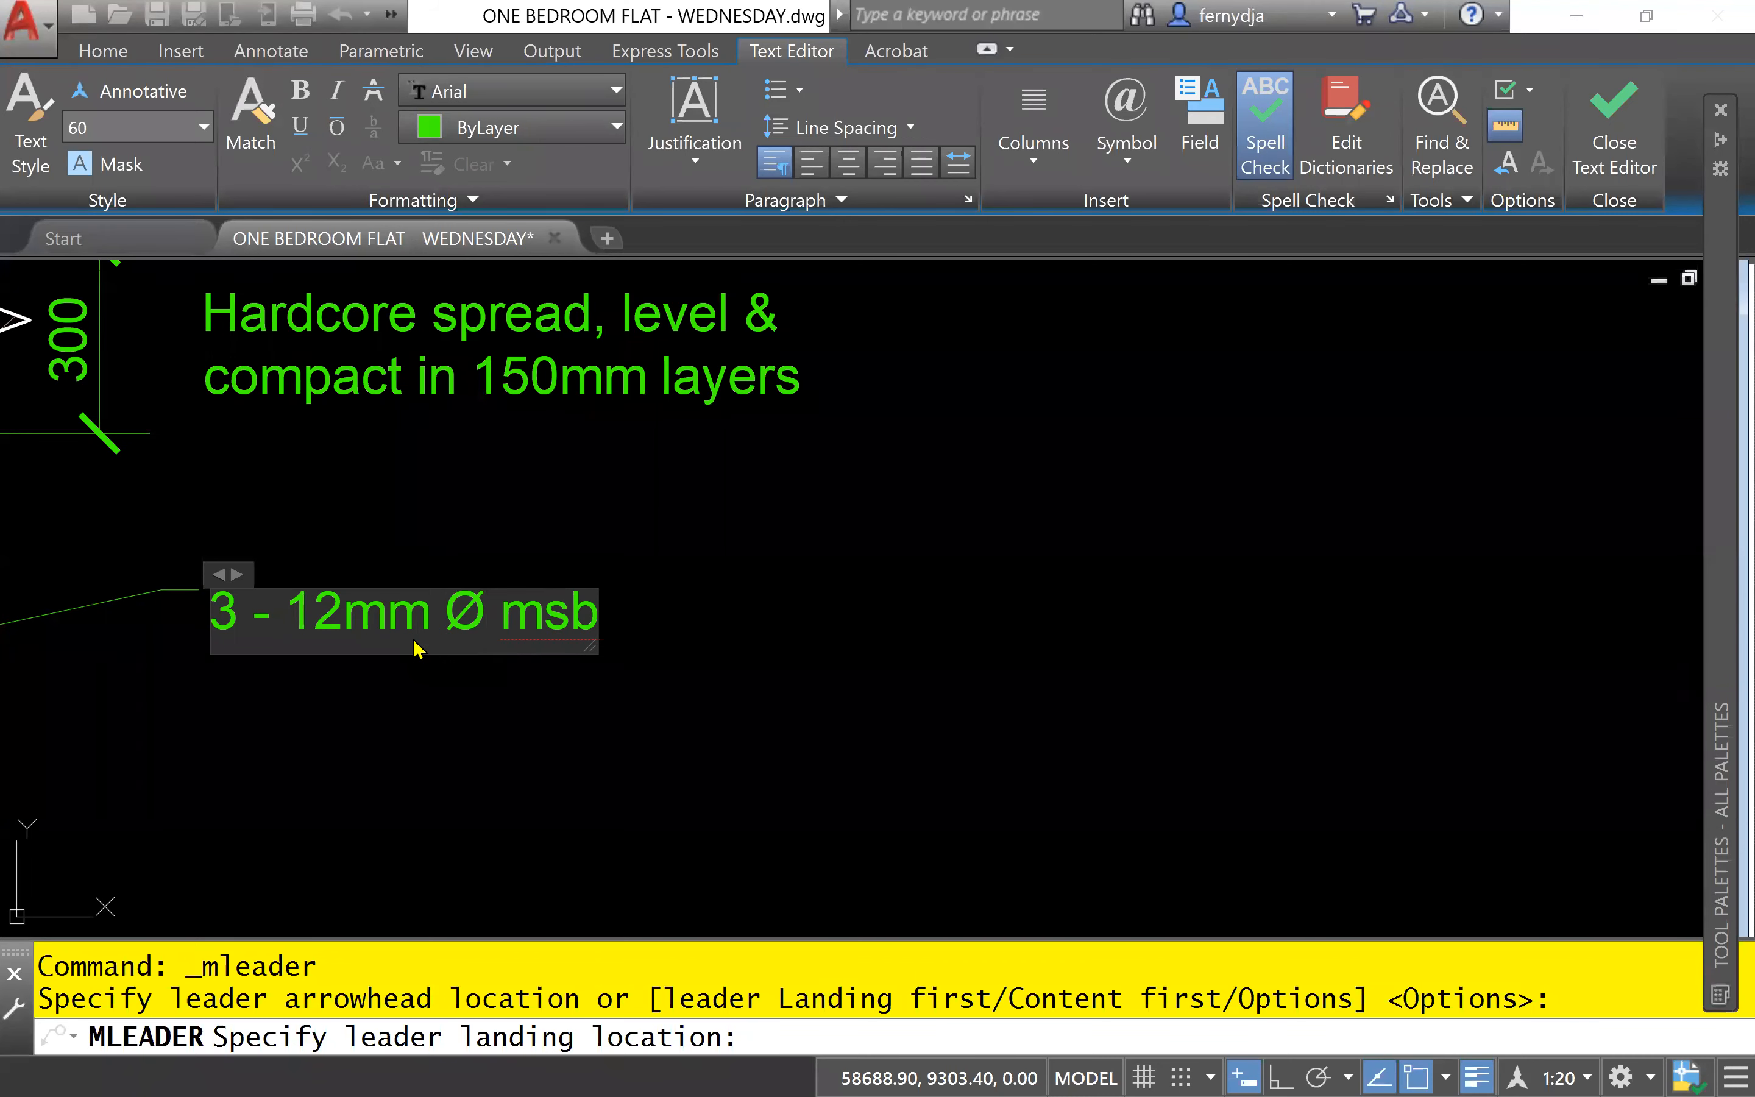
pyautogui.write(' &')
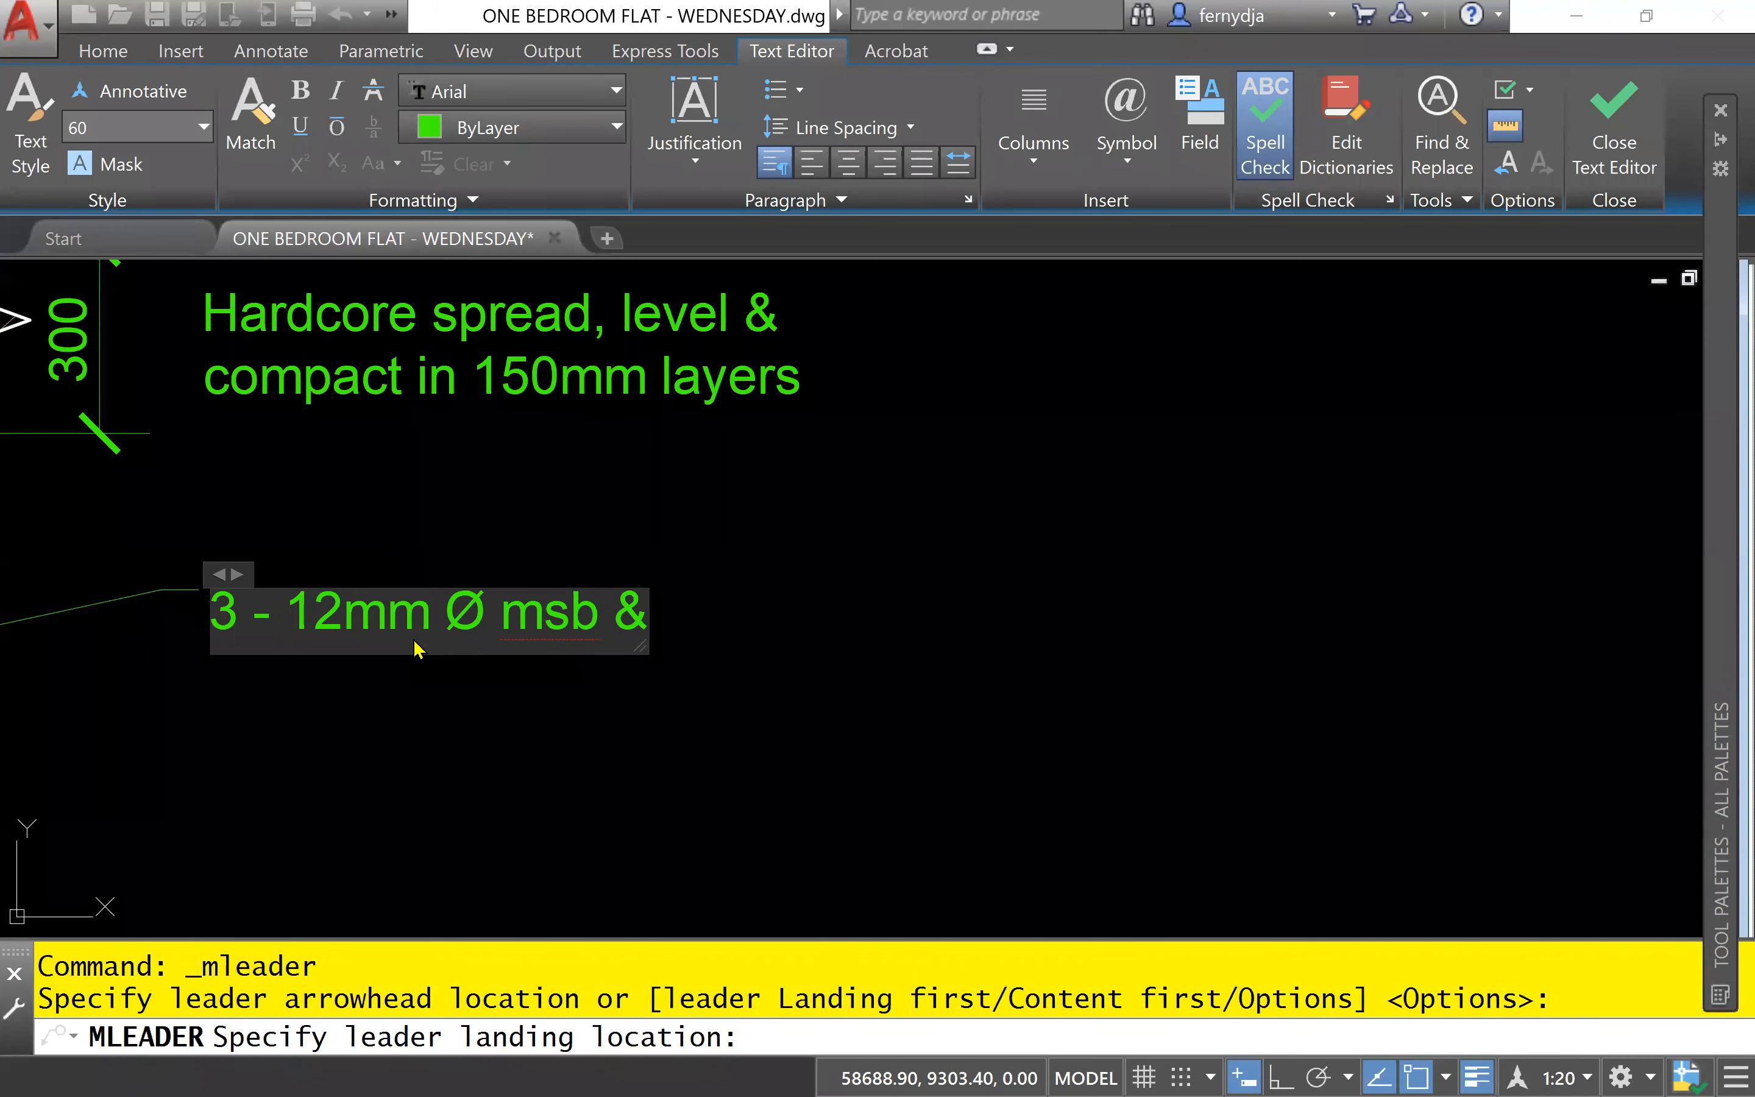
pyautogui.write(' 10mm')
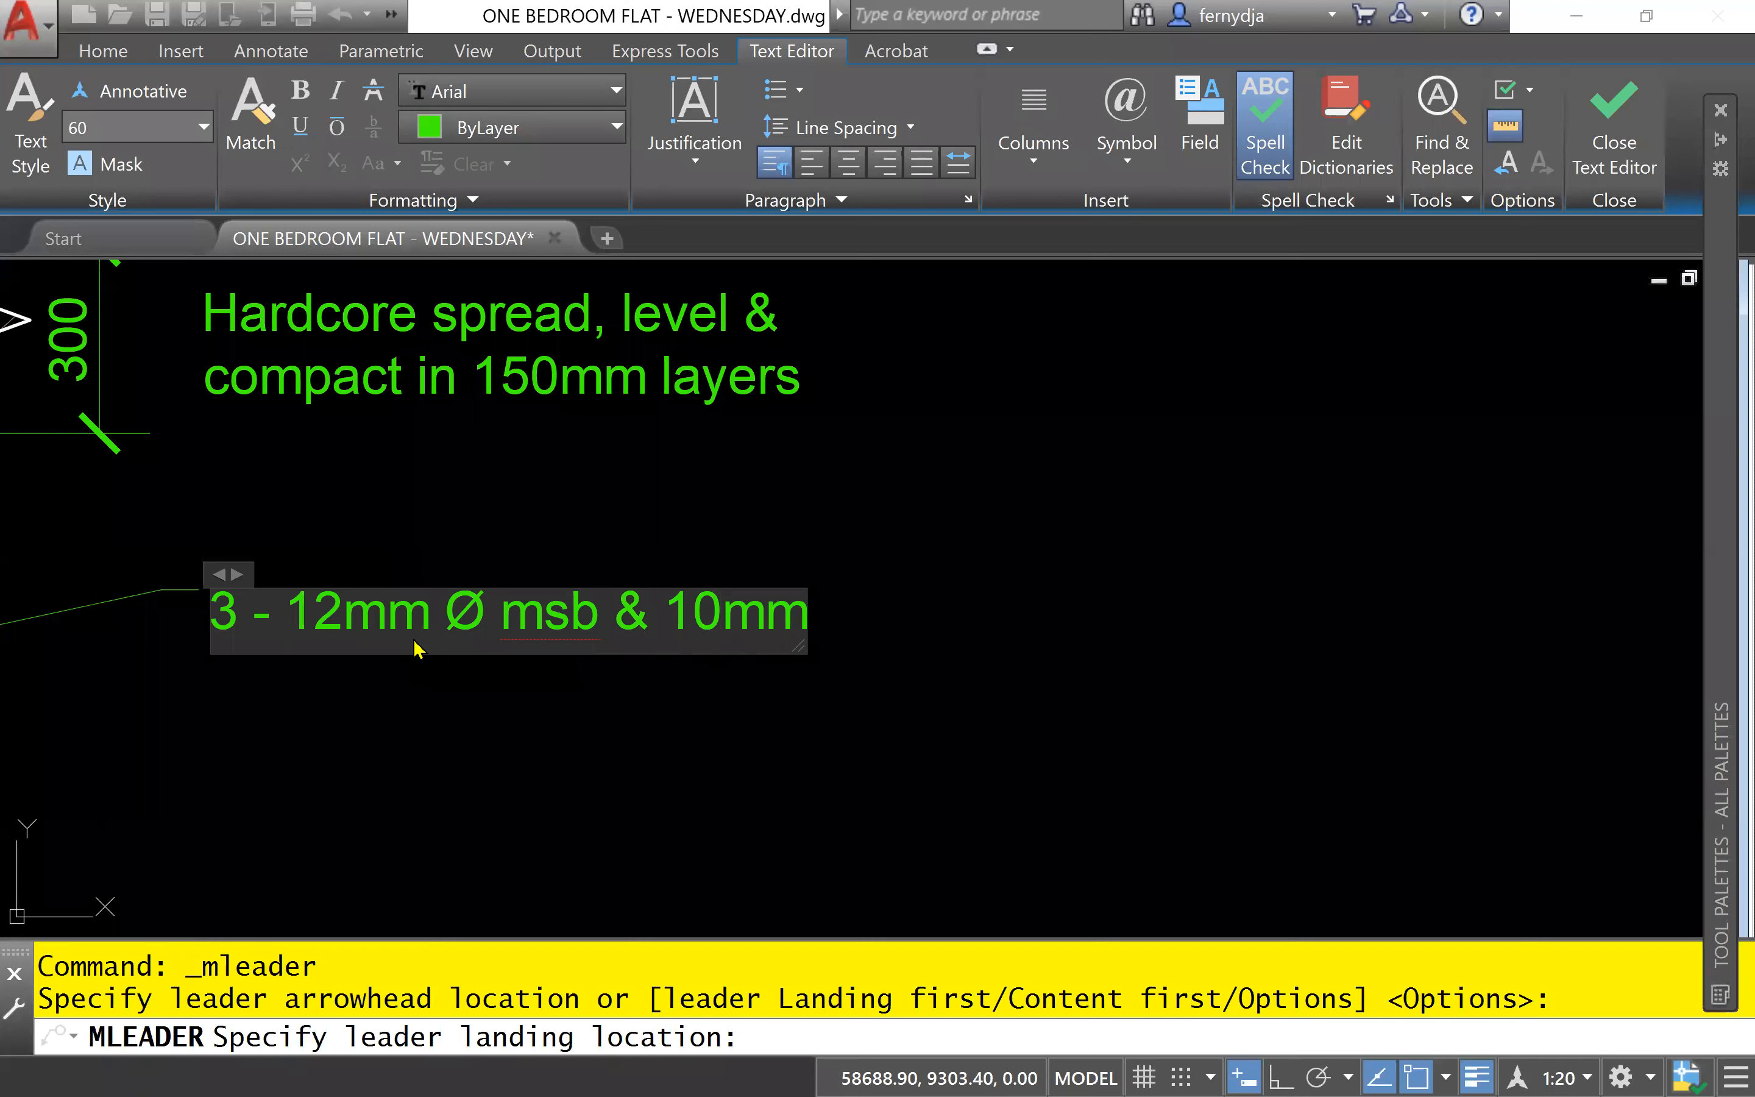
pyautogui.write(' %%')
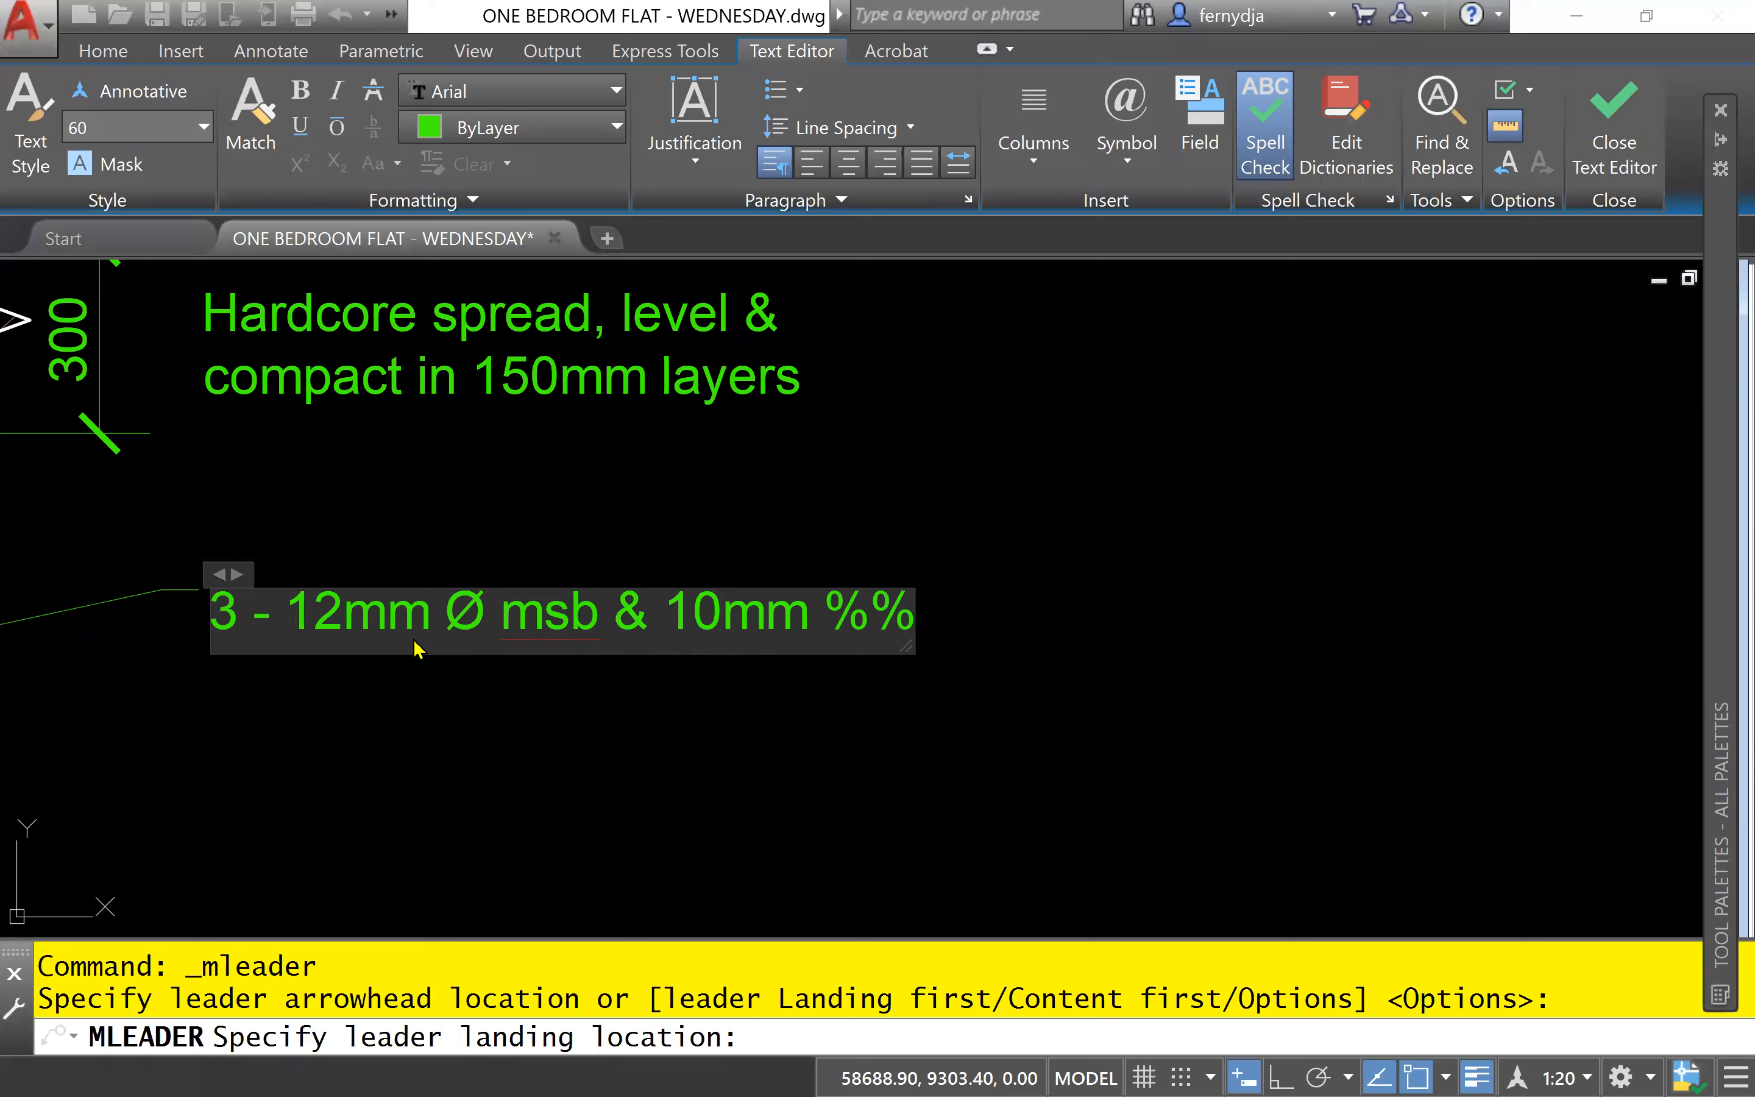
pyautogui.write('c')
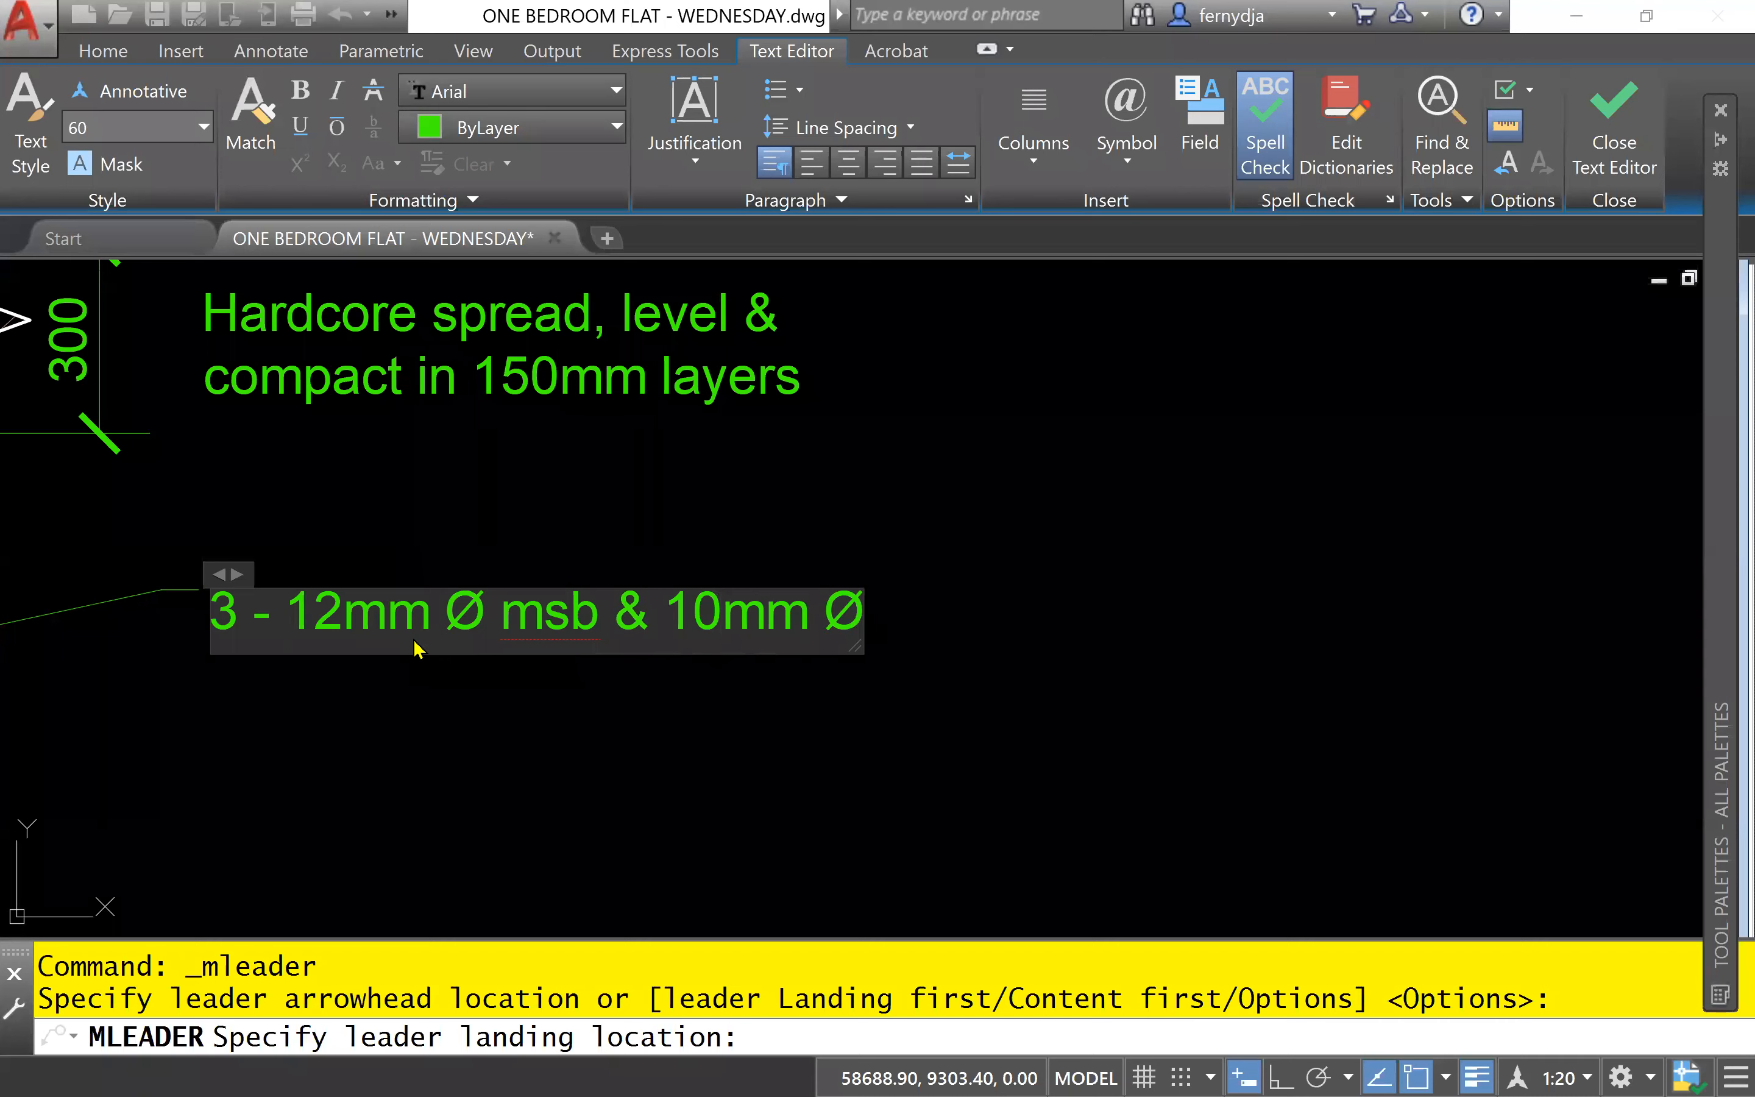
pyautogui.write(' msb')
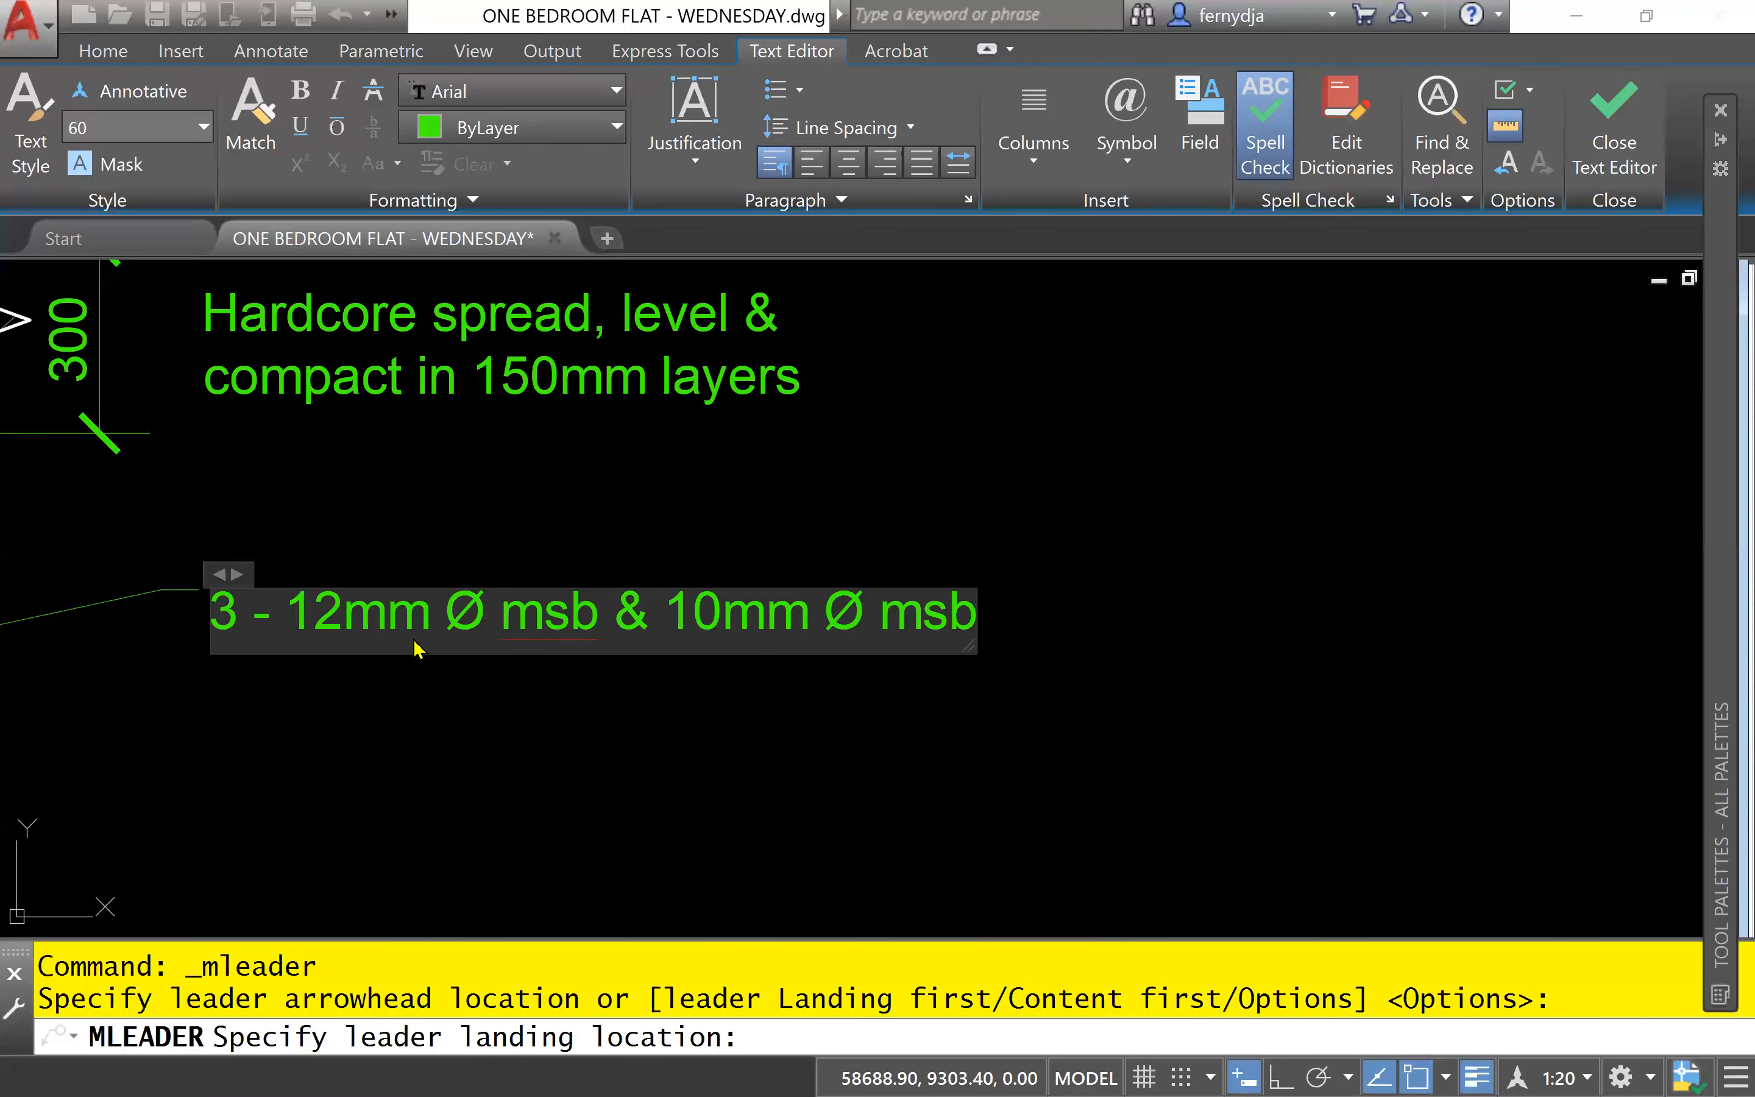
# - Add a second line to the reinforcement note reading "as links @ 250mm crs."
pyautogui.press('Return')
pyautogui.write('as li')
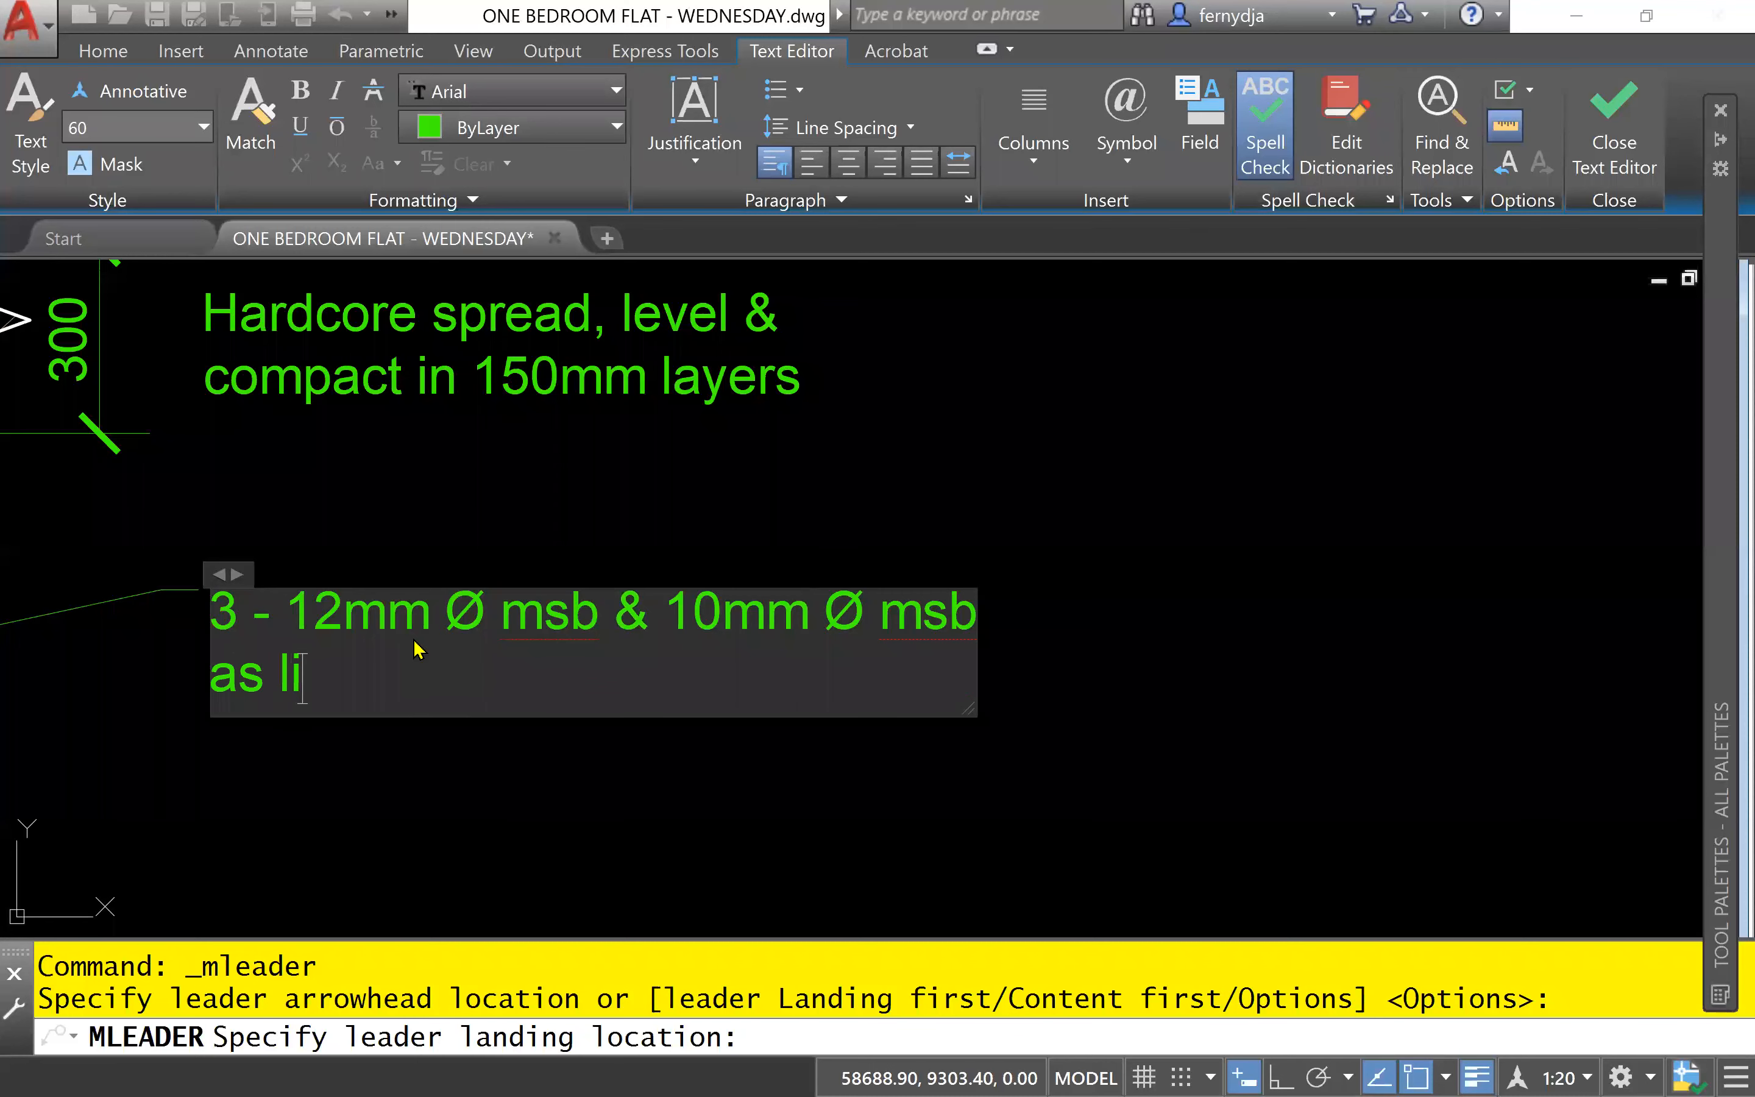
pyautogui.write('nks @ 250m')
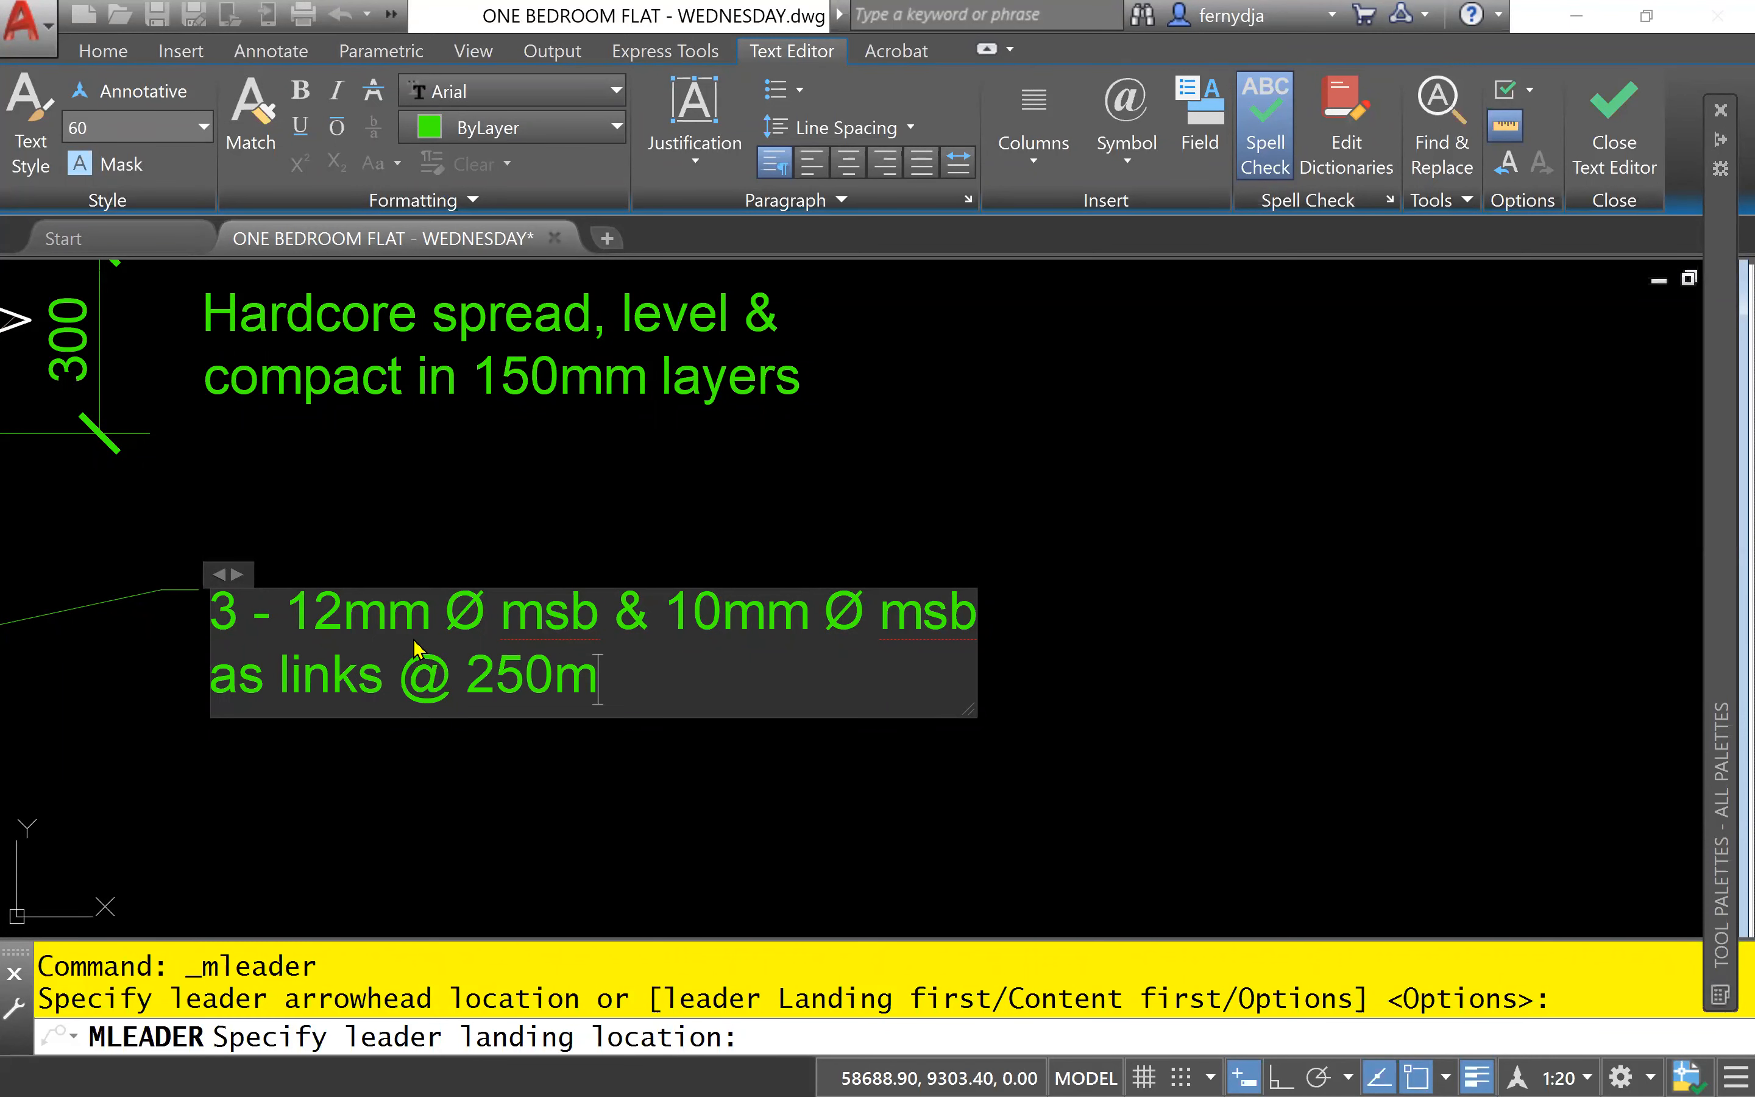
pyautogui.write('m crs,')
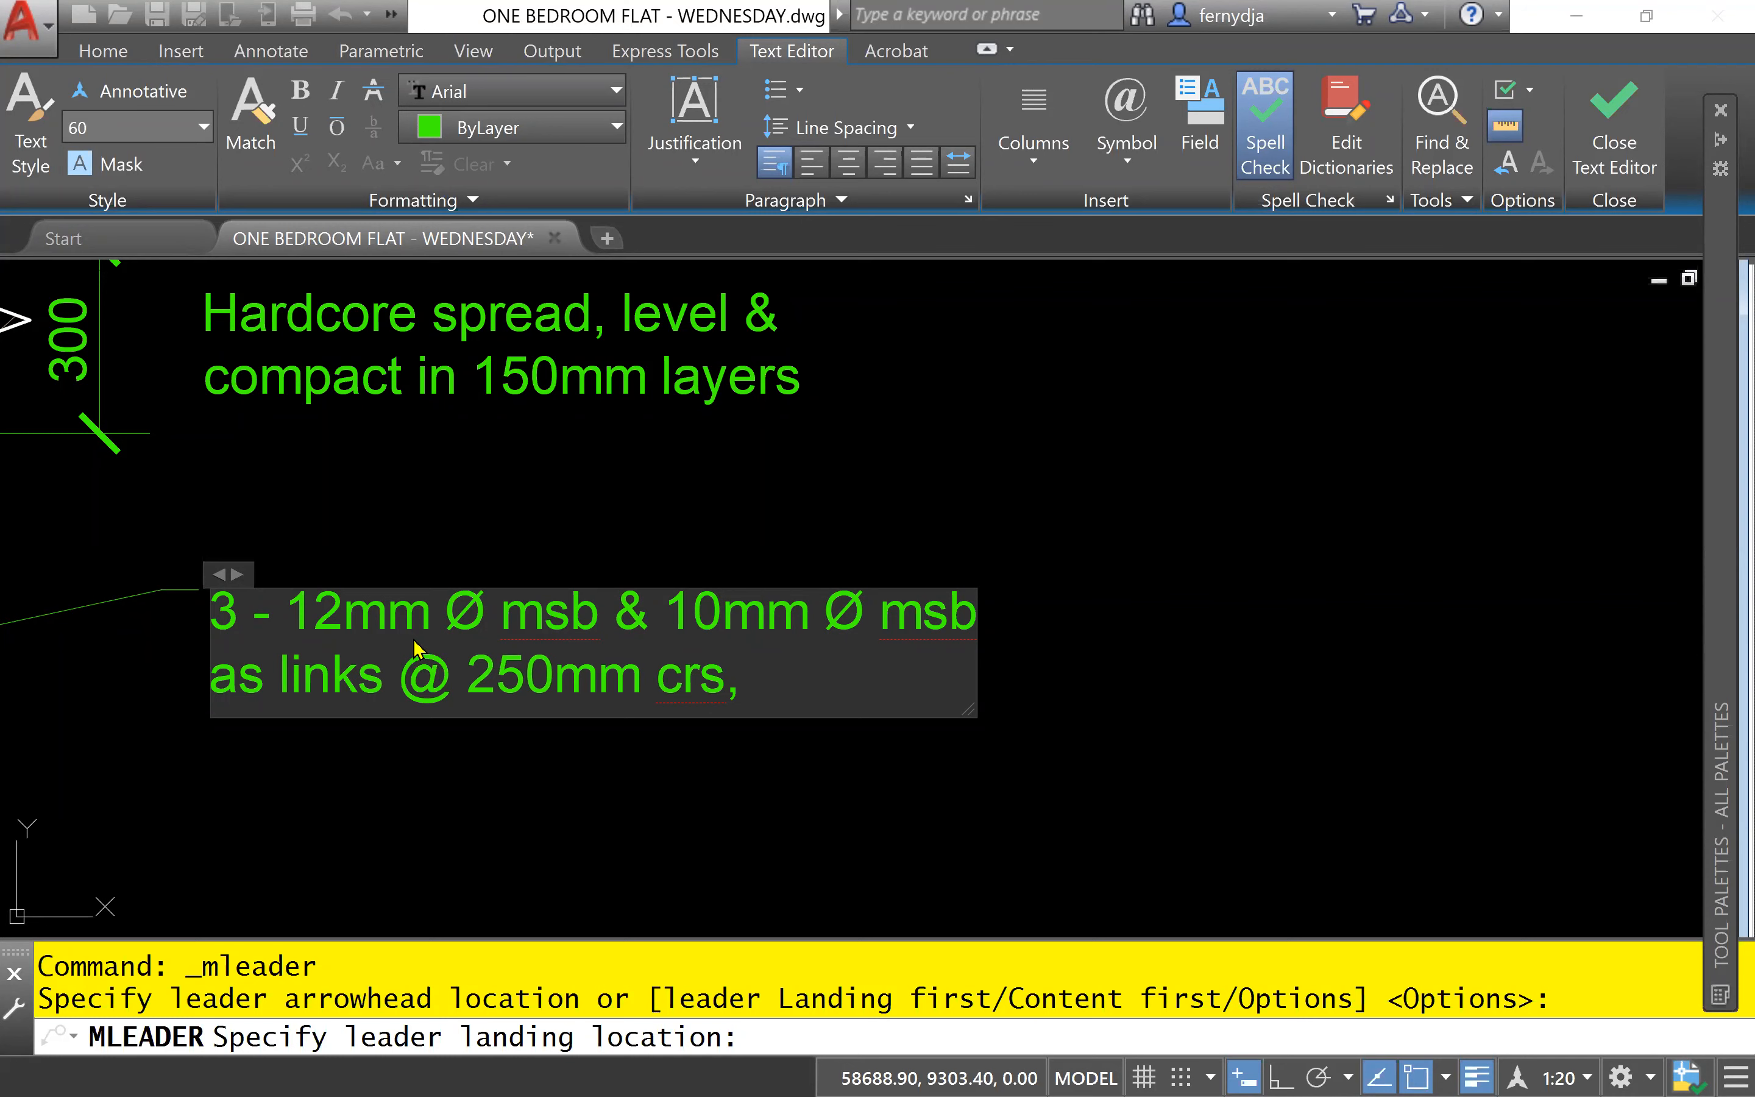
pyautogui.press('BackSpace')
pyautogui.press('BackSpace')
pyautogui.write(',')
pyautogui.press('BackSpace')
pyautogui.write('. in 1:2:4')
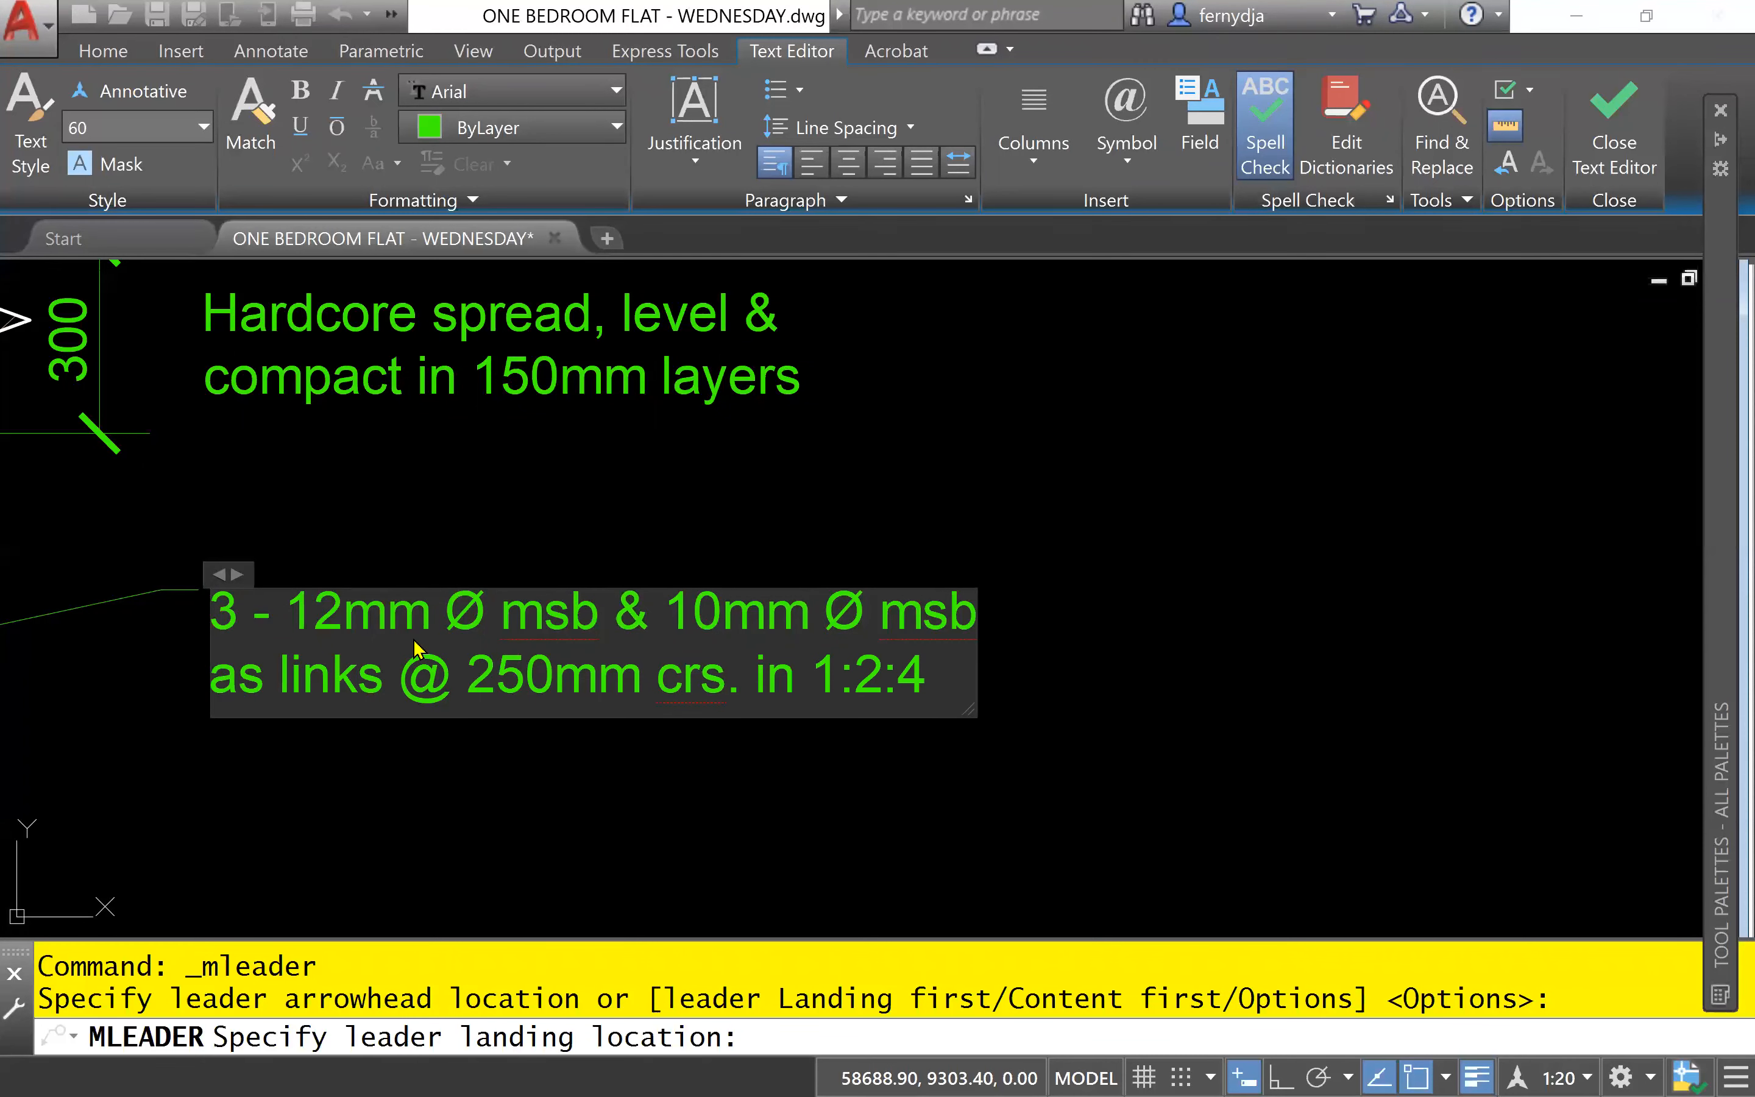
pyautogui.write(' Con')
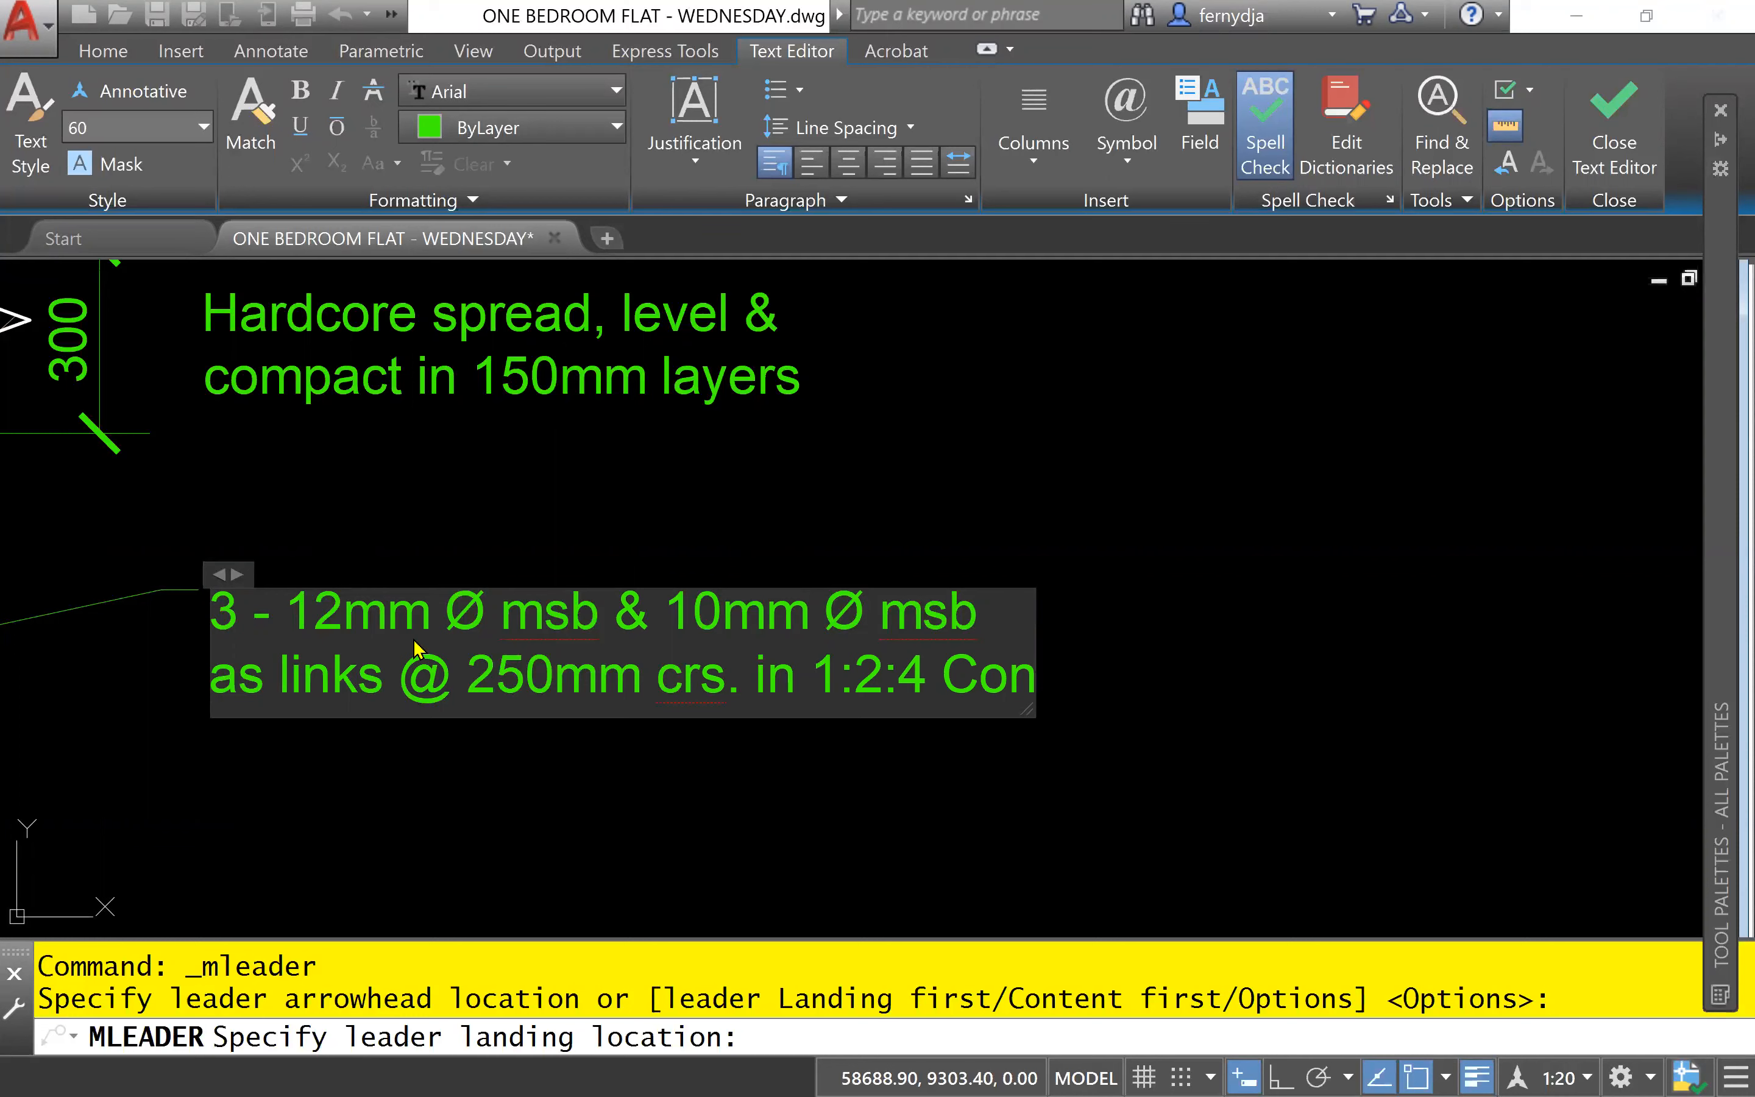
pyautogui.write('c.')
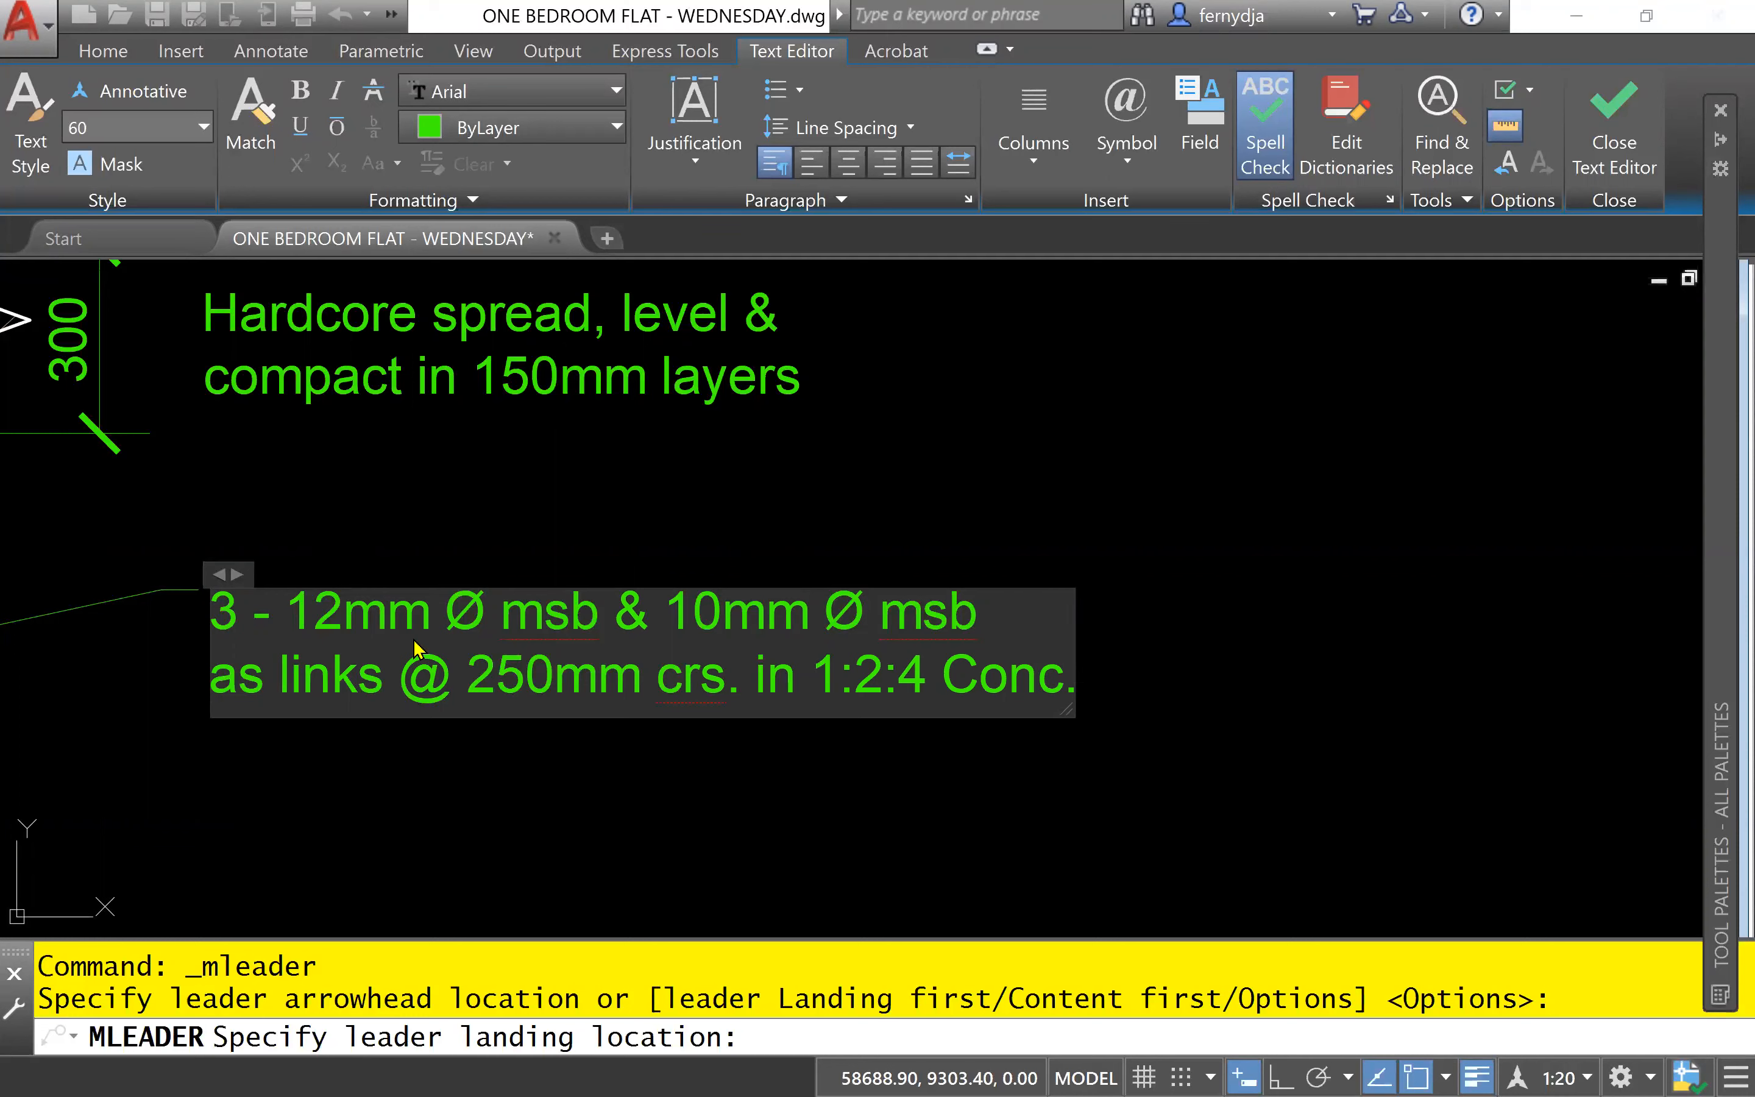
pyautogui.write(' mix')
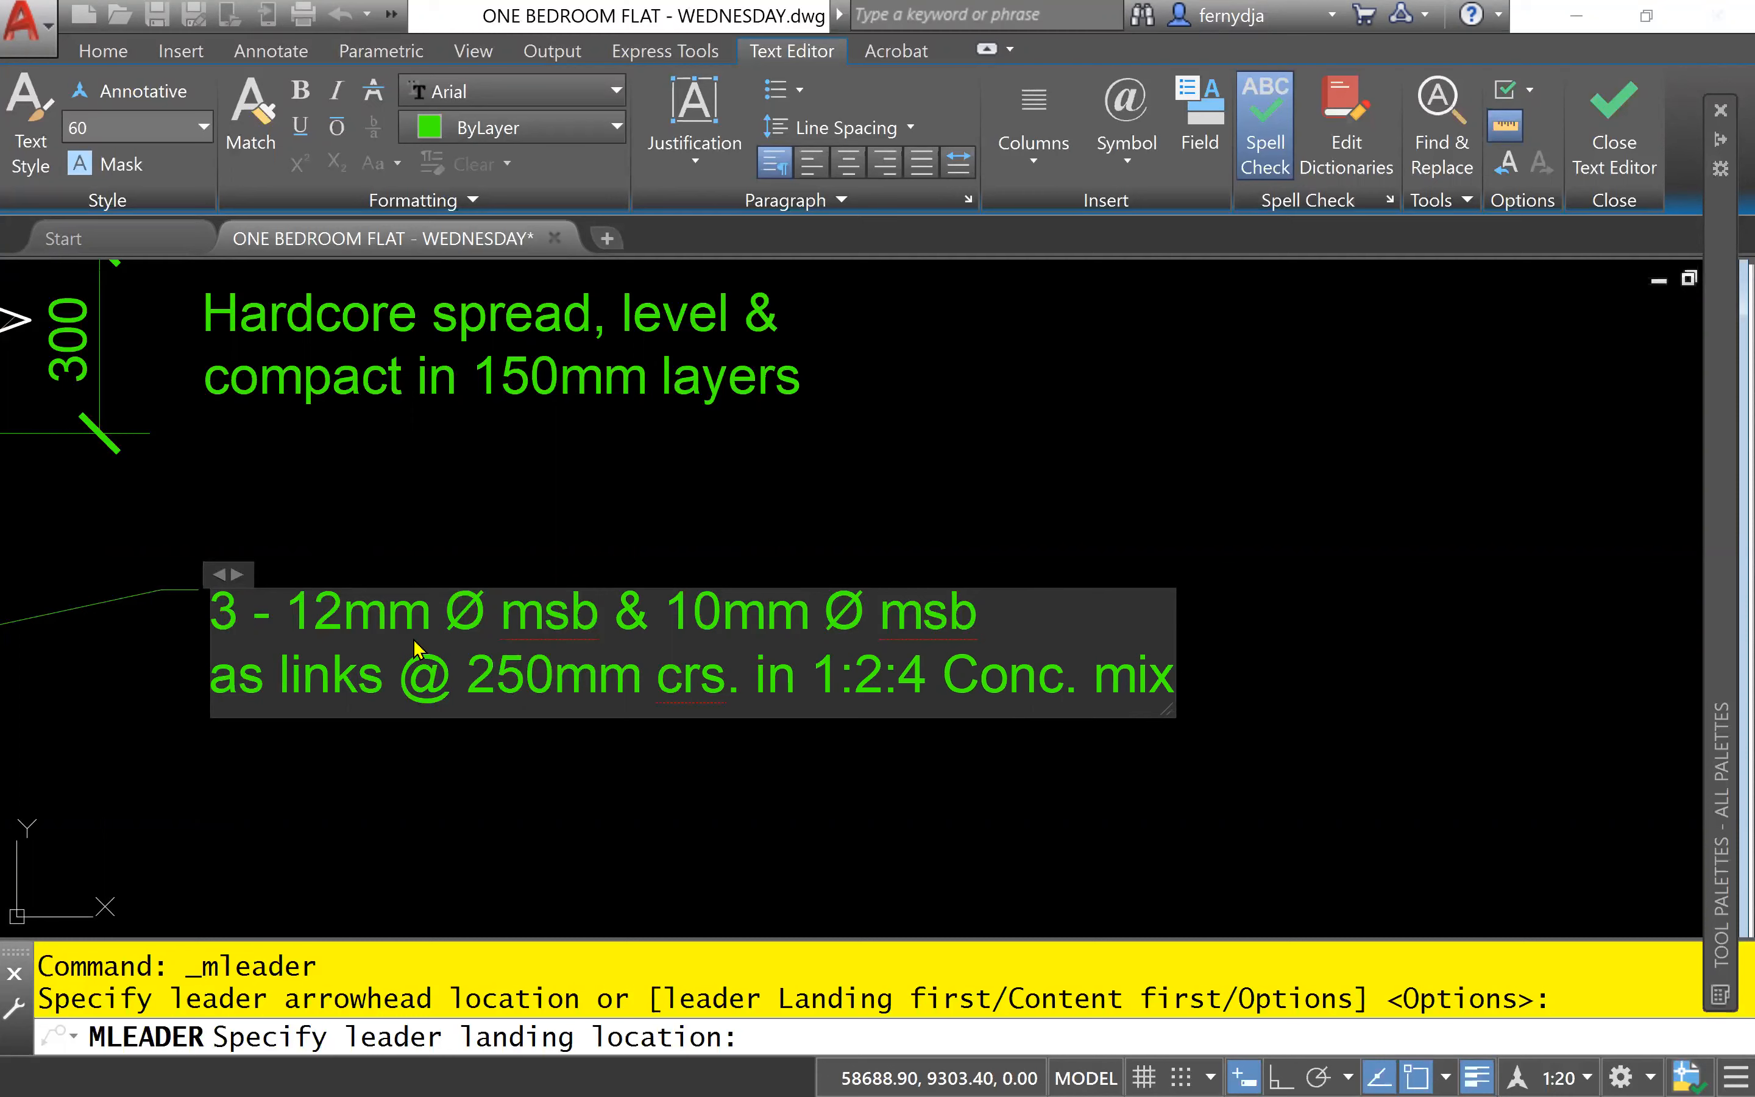
# - Complete the note's second line with "in 1:2:4 Conc. mix" and finish the multileader text
pyautogui.click(1015, 807)
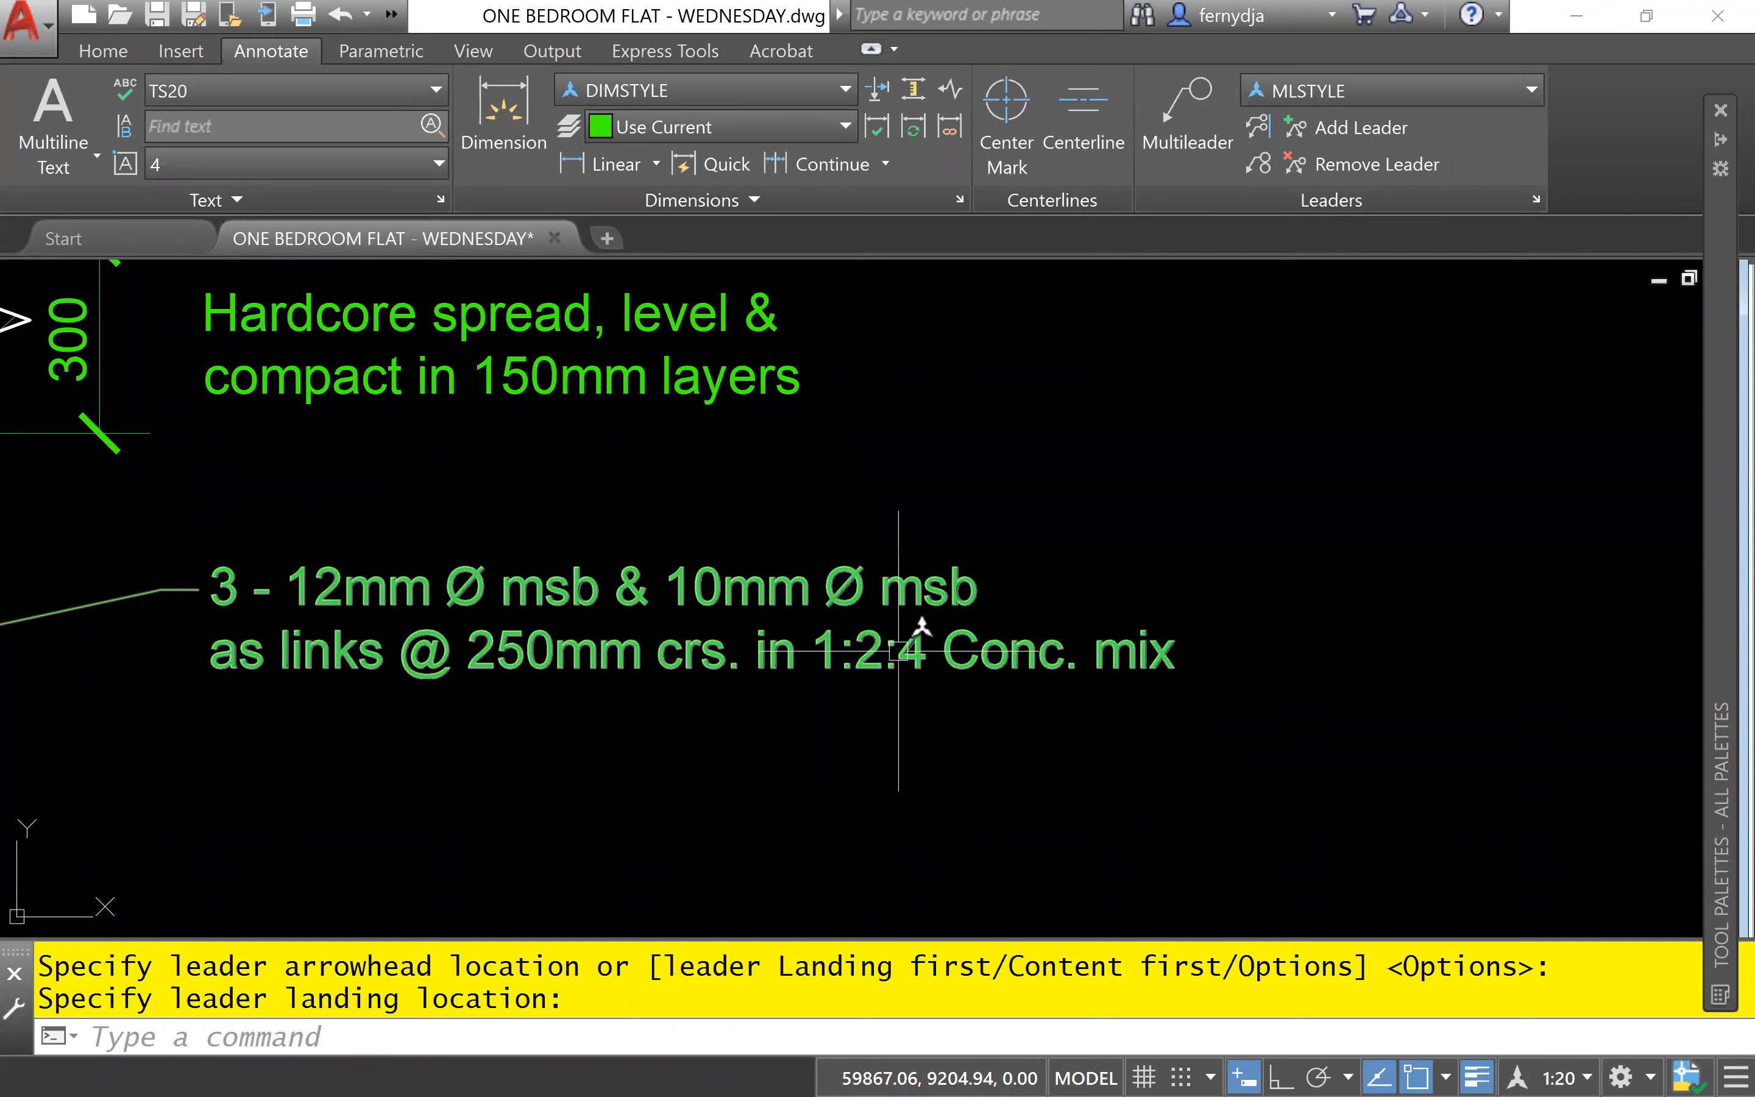
pyautogui.scroll(-4, 1122, 651)
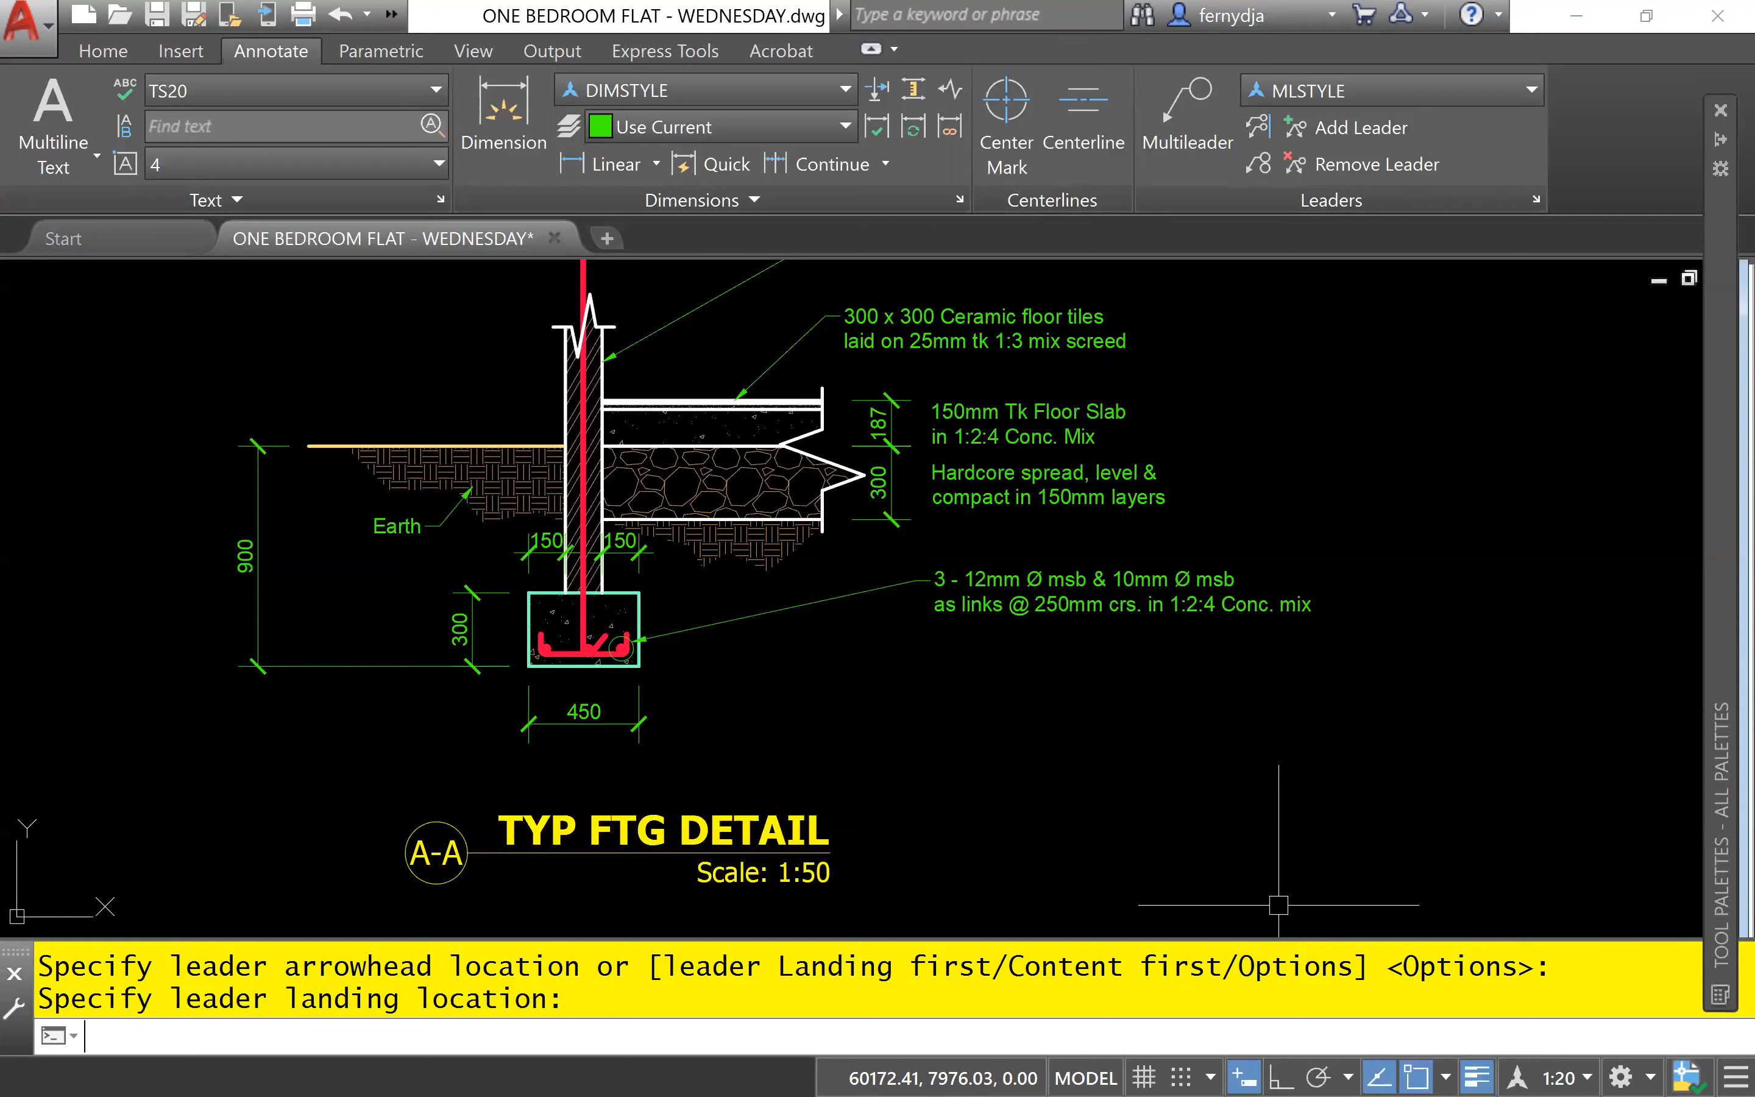
pyautogui.moveTo(1435, 537); pyautogui.dragTo(1392, 793, button='middle')
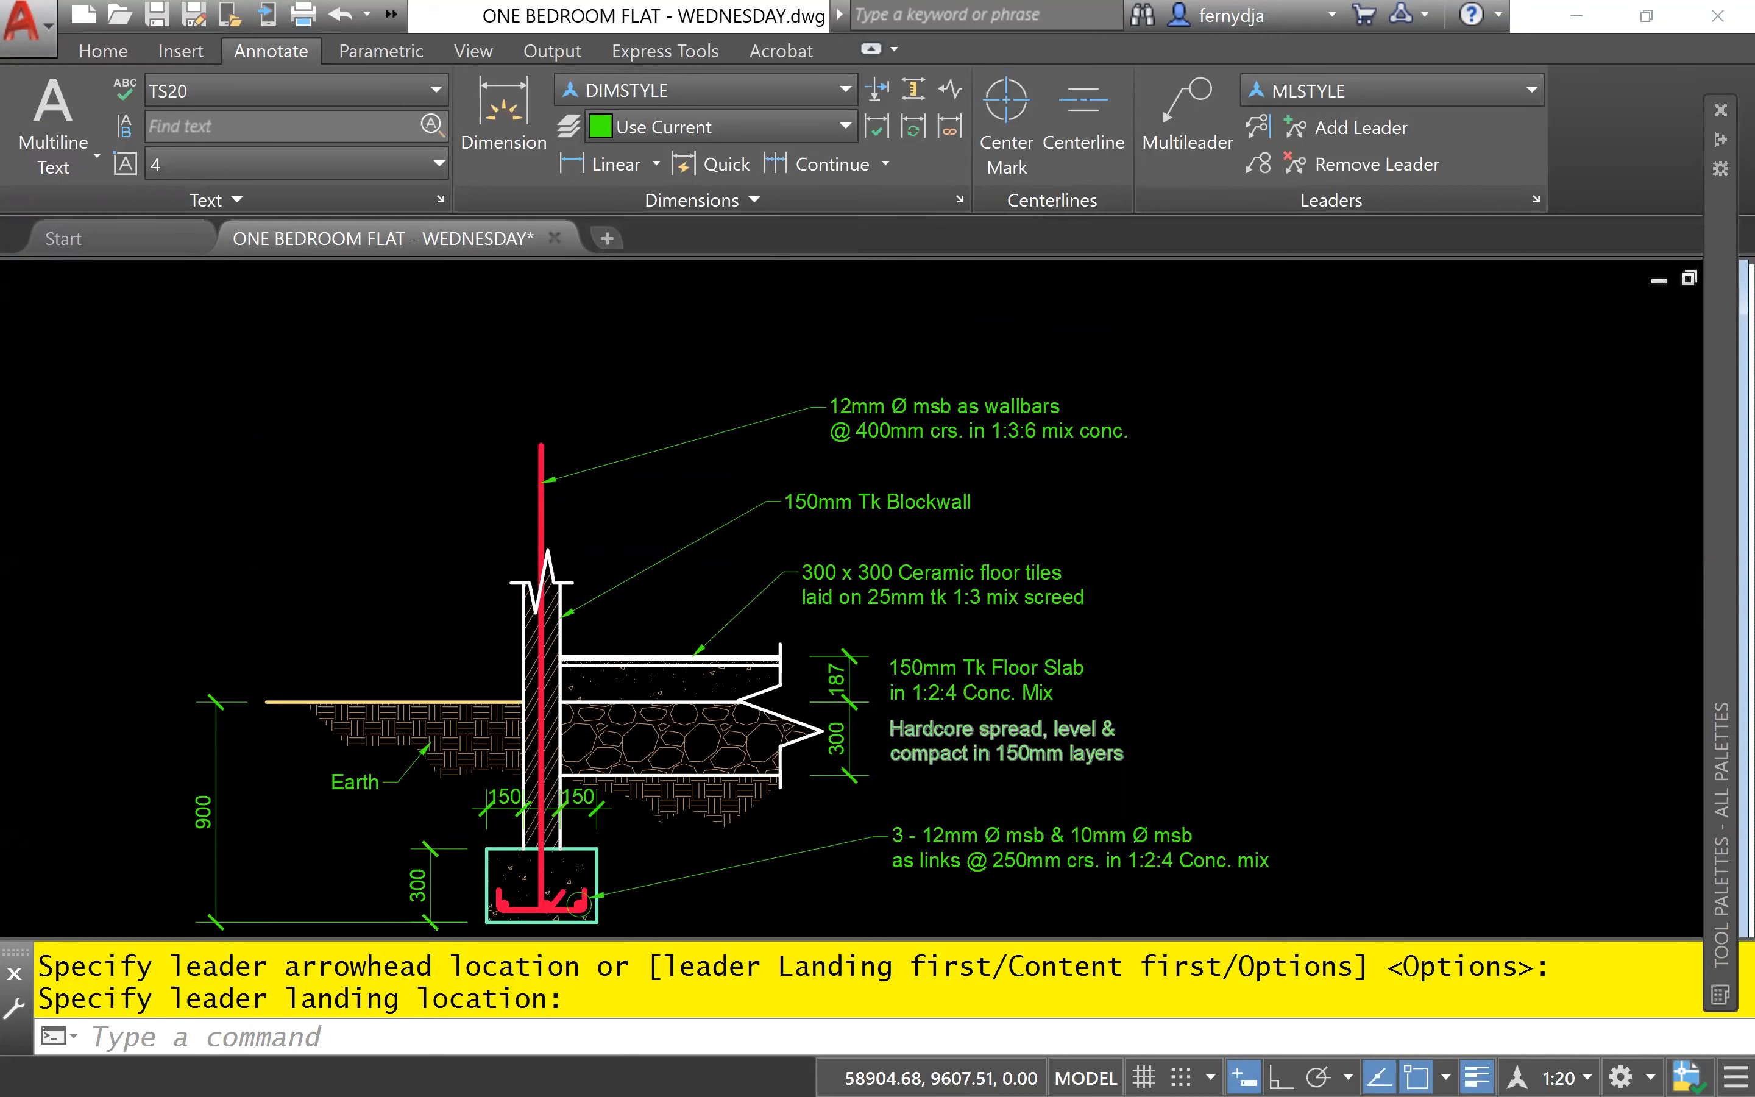
pyautogui.scroll(2, 927, 762)
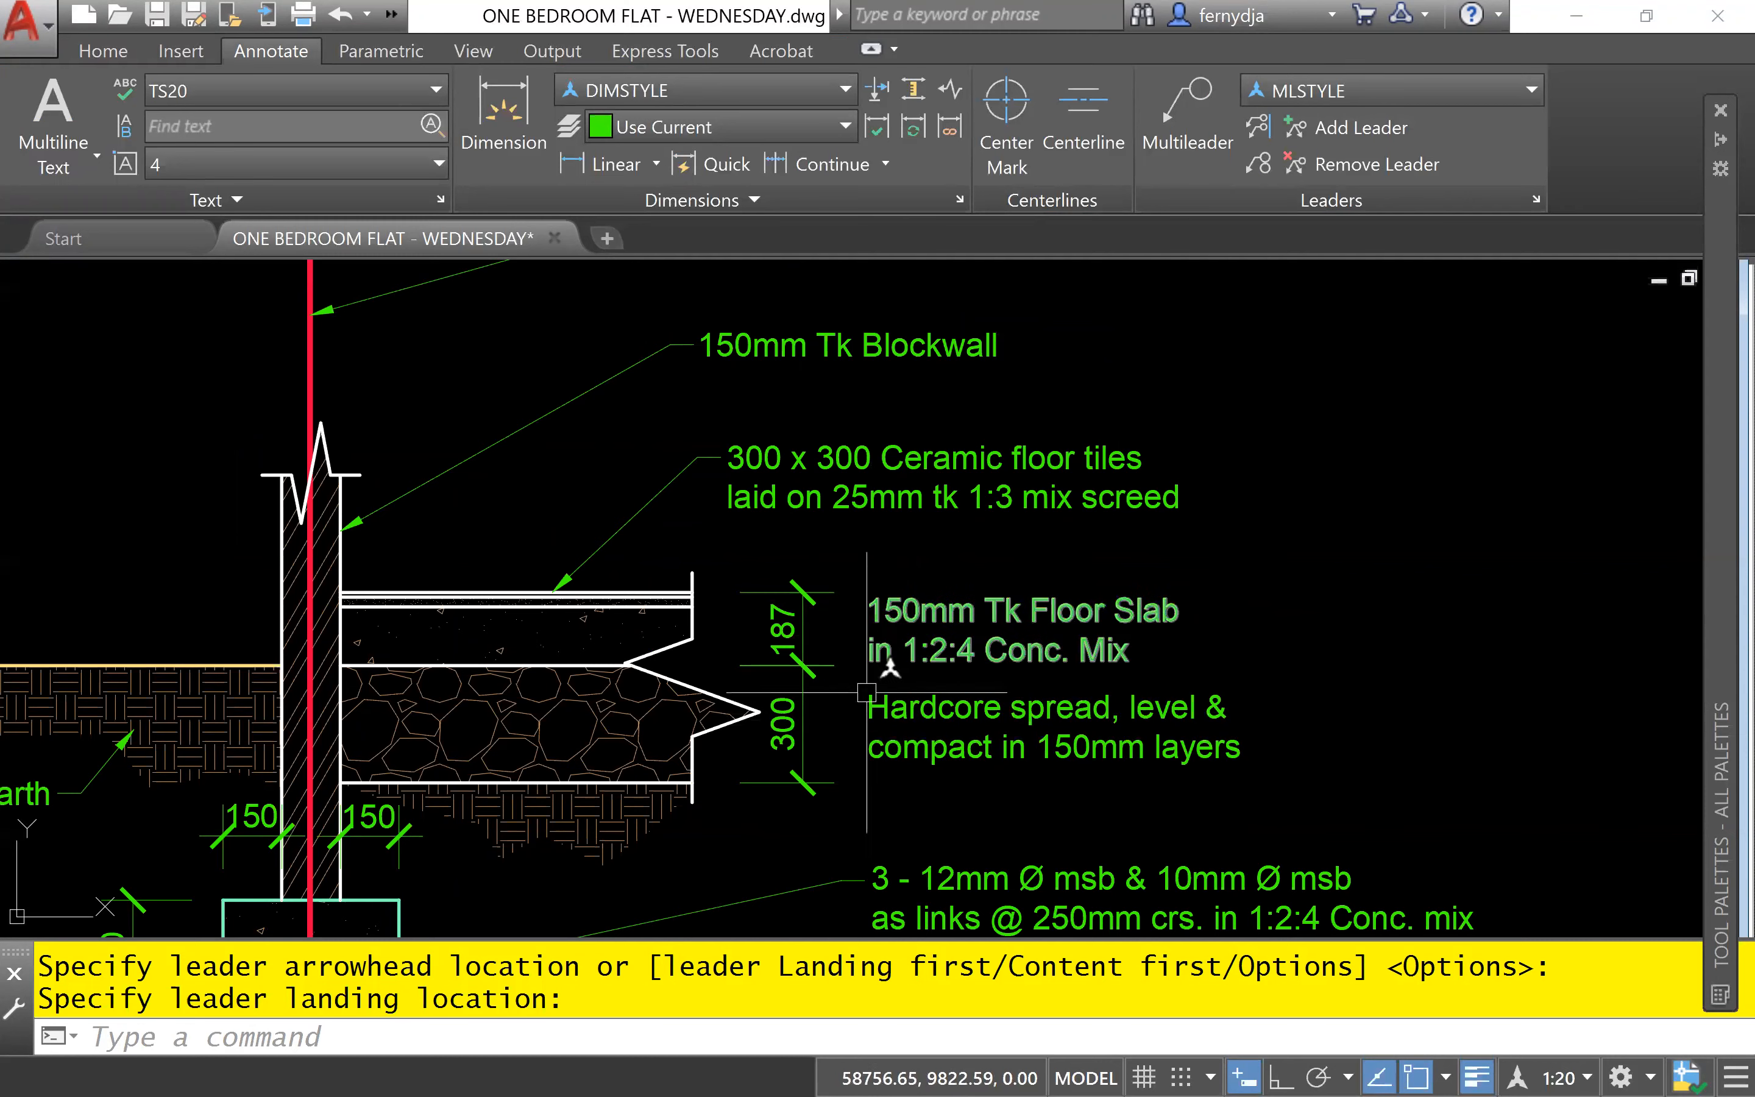
pyautogui.scroll(-2, 1015, 624)
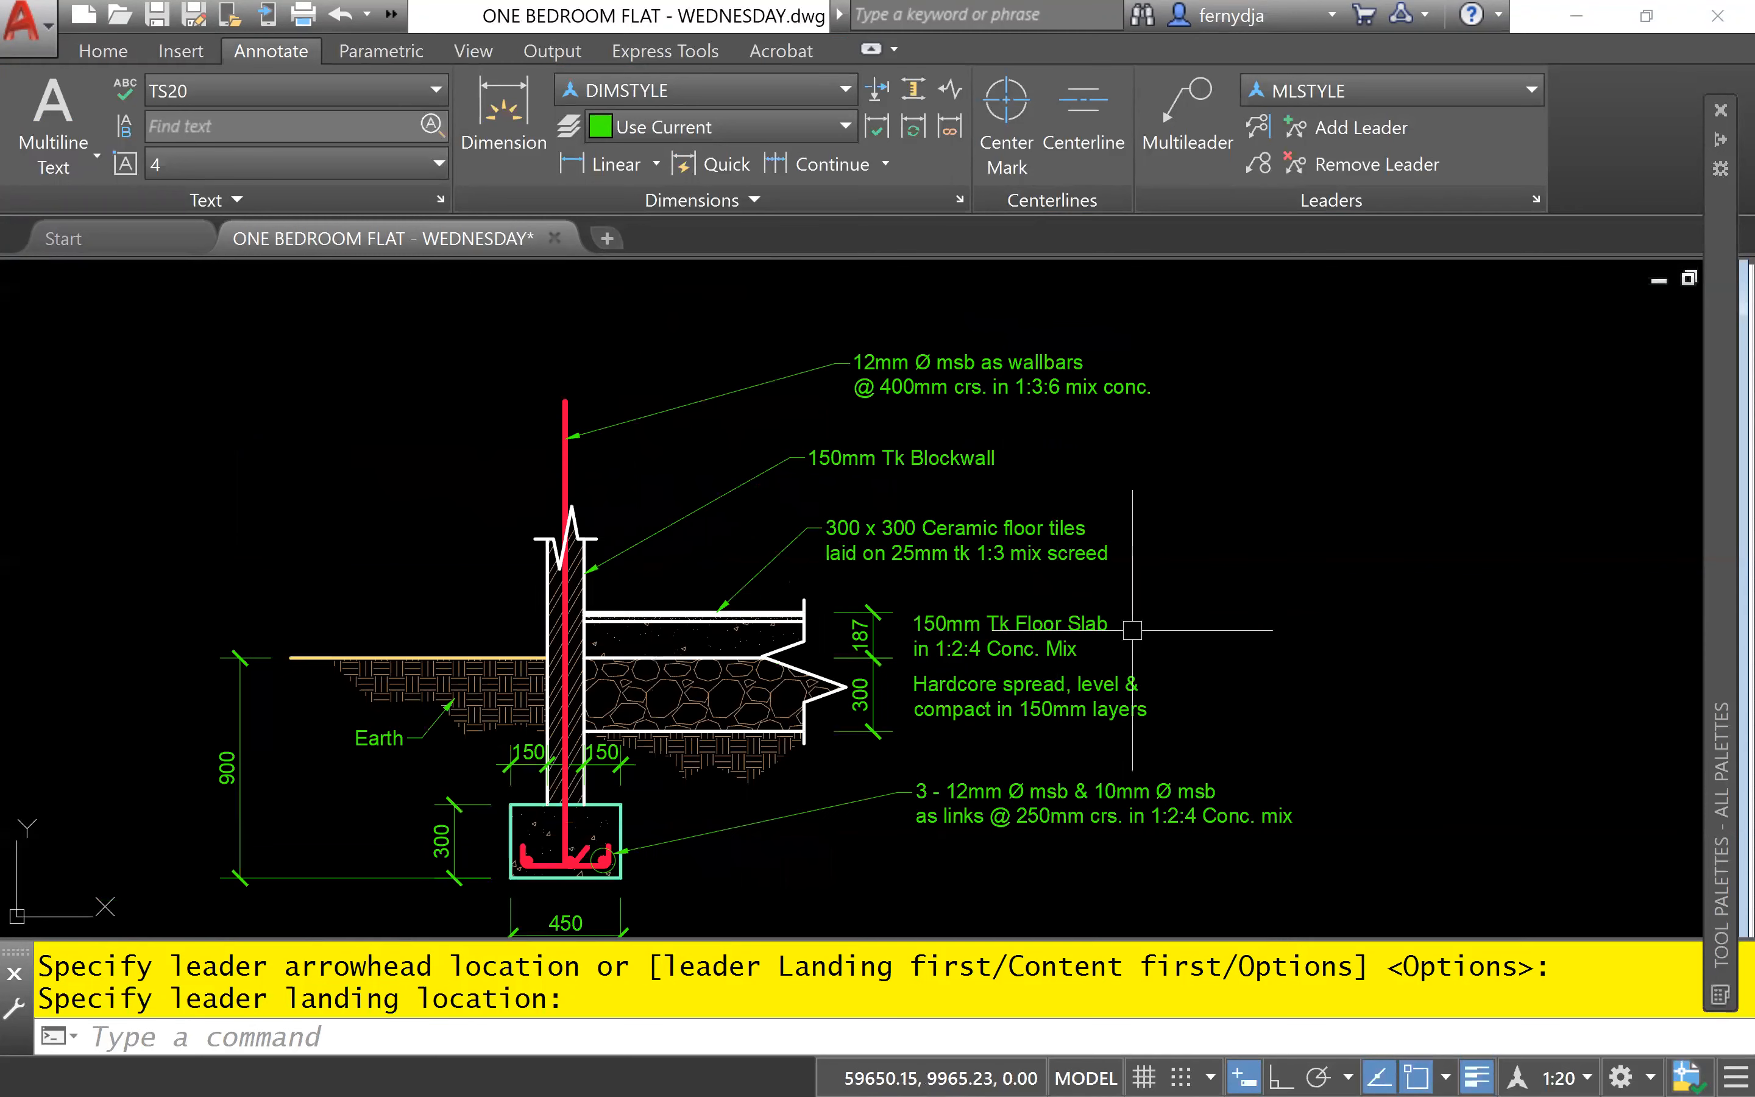
pyautogui.moveTo(1132, 630); pyautogui.dragTo(1017, 527, button='middle')
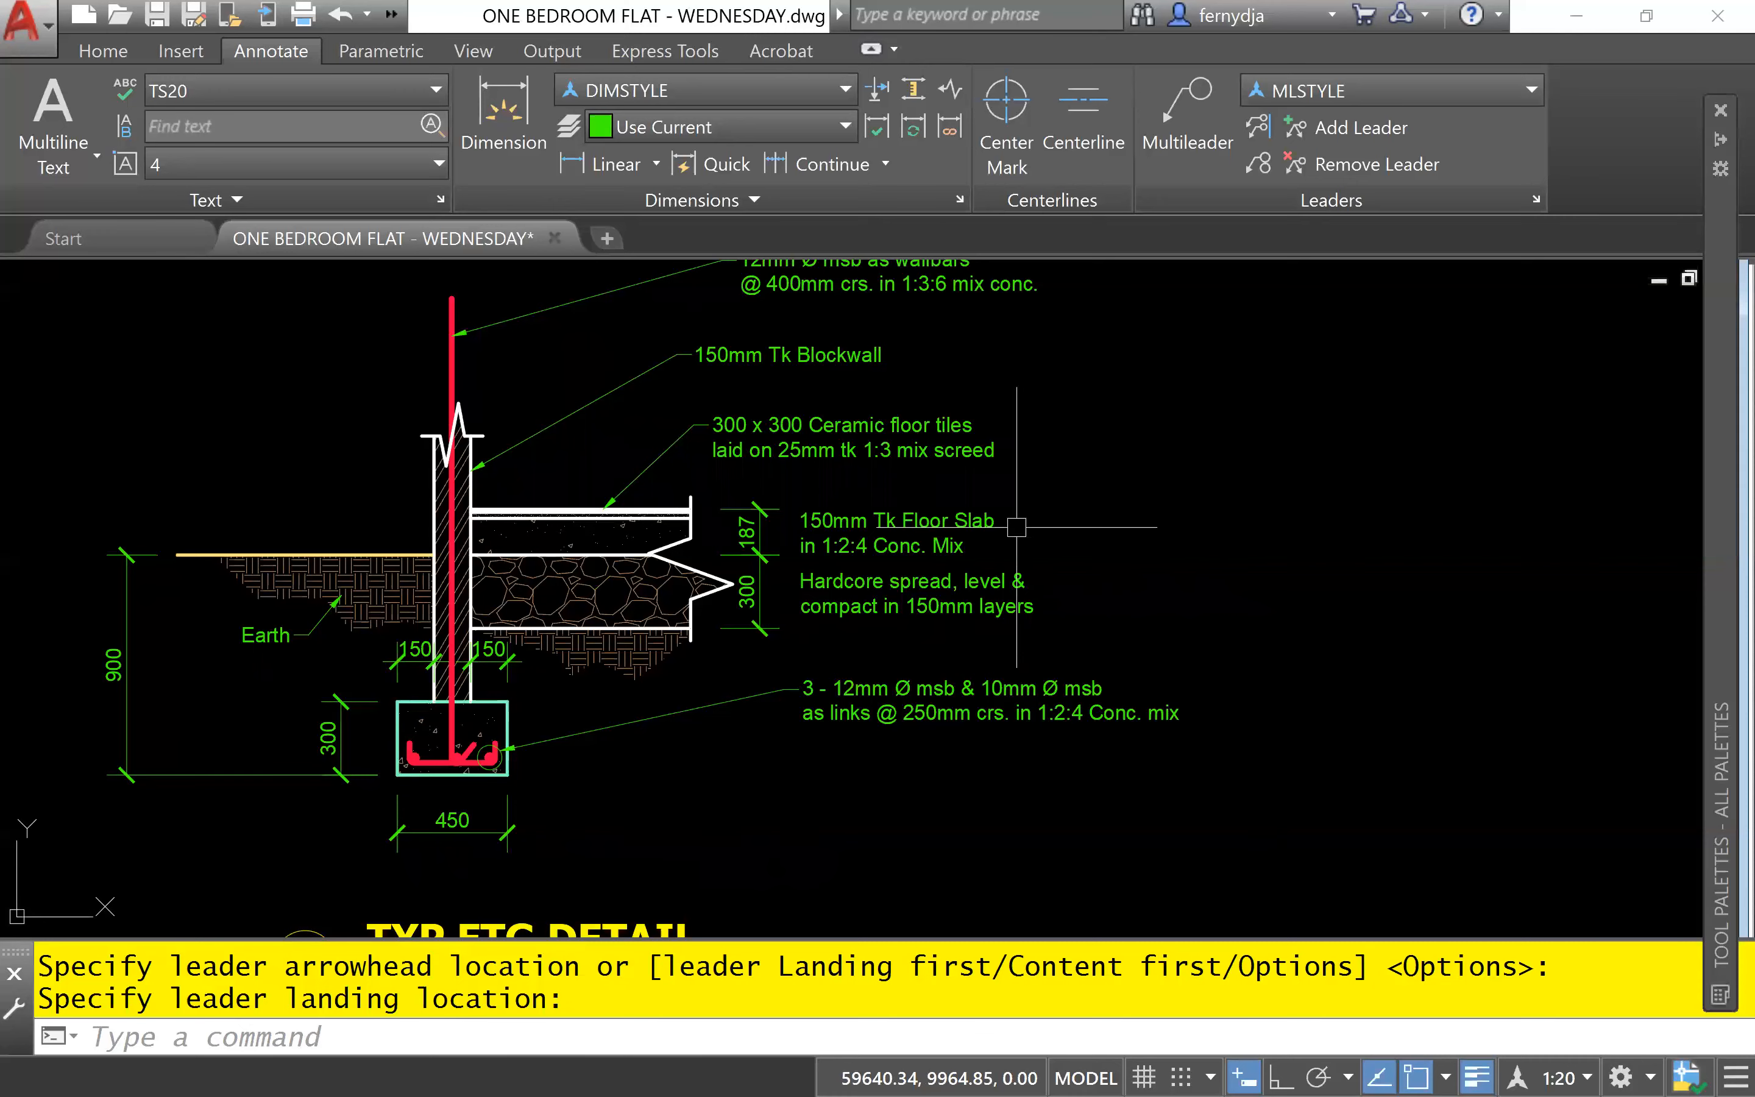
pyautogui.moveTo(1037, 456); pyautogui.dragTo(937, 661, button='middle')
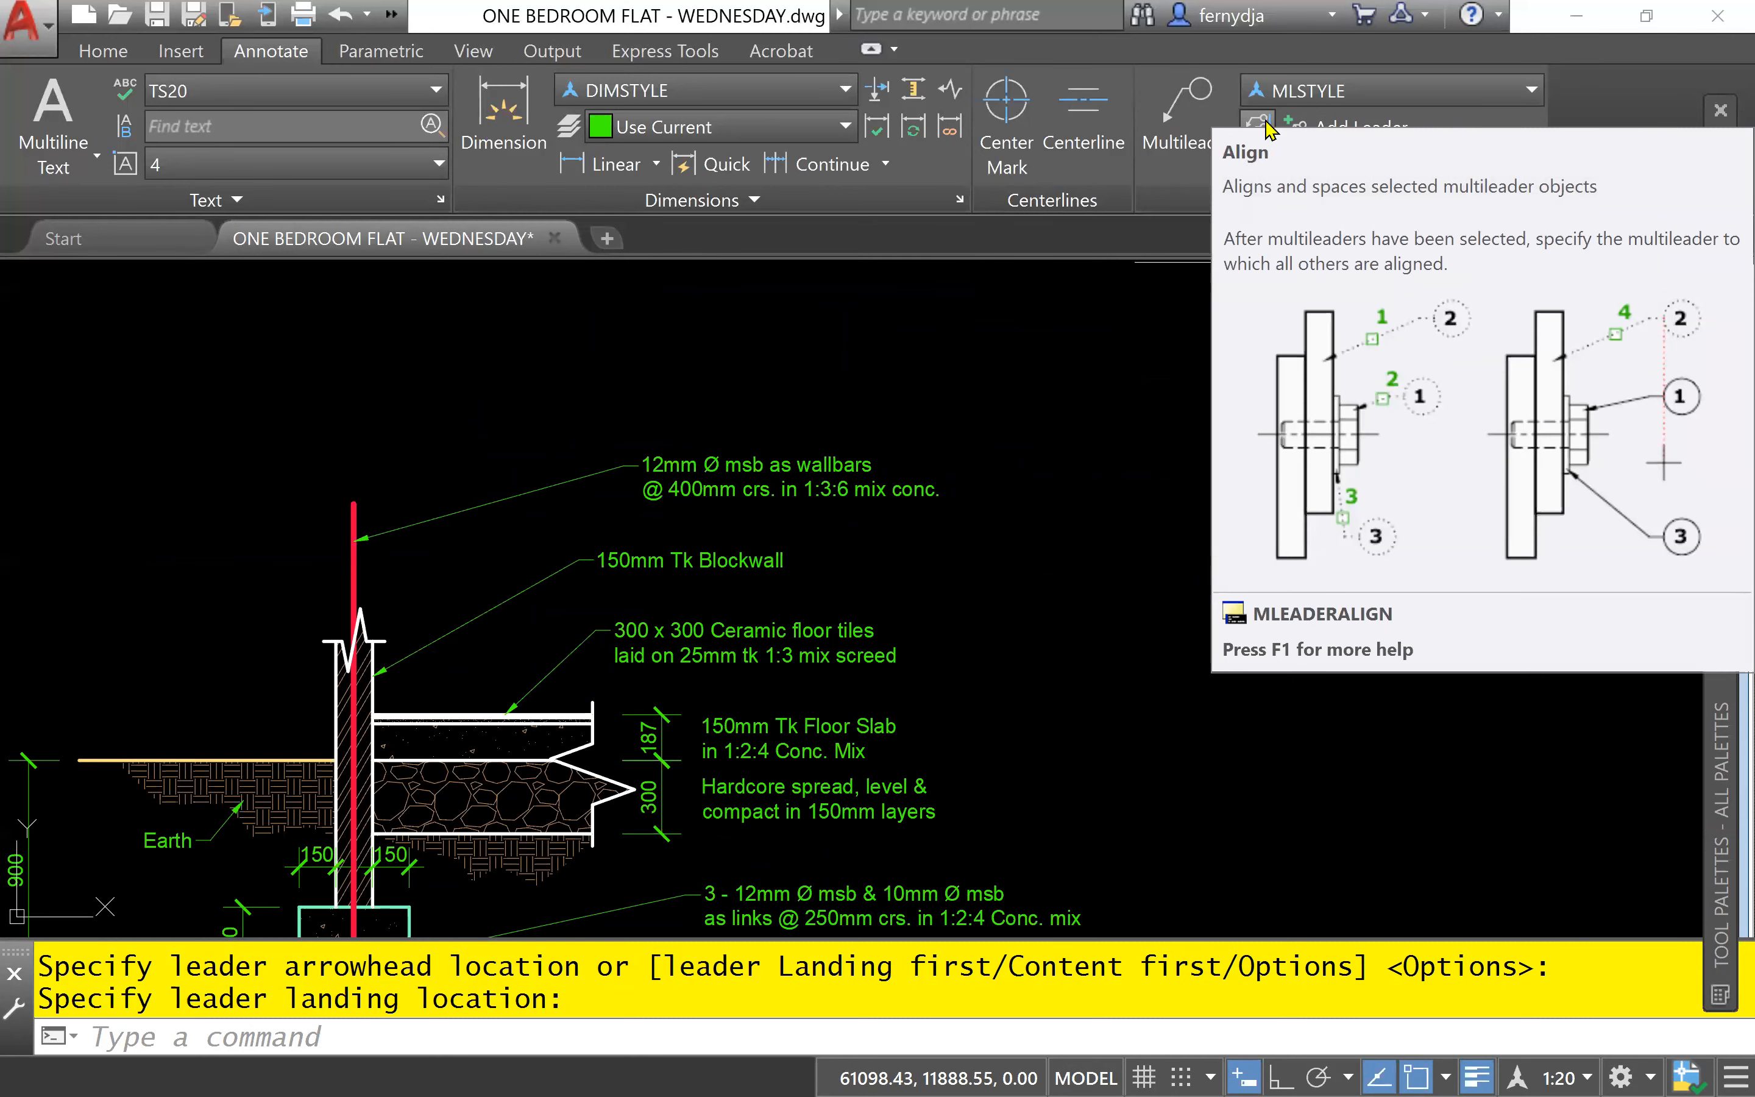
# - Try to align the wallbars, blockwall, ceramic tile and footing reinforcement multileaders vertically with the floor slab note, and undo the alignment
pyautogui.click(1258, 125)
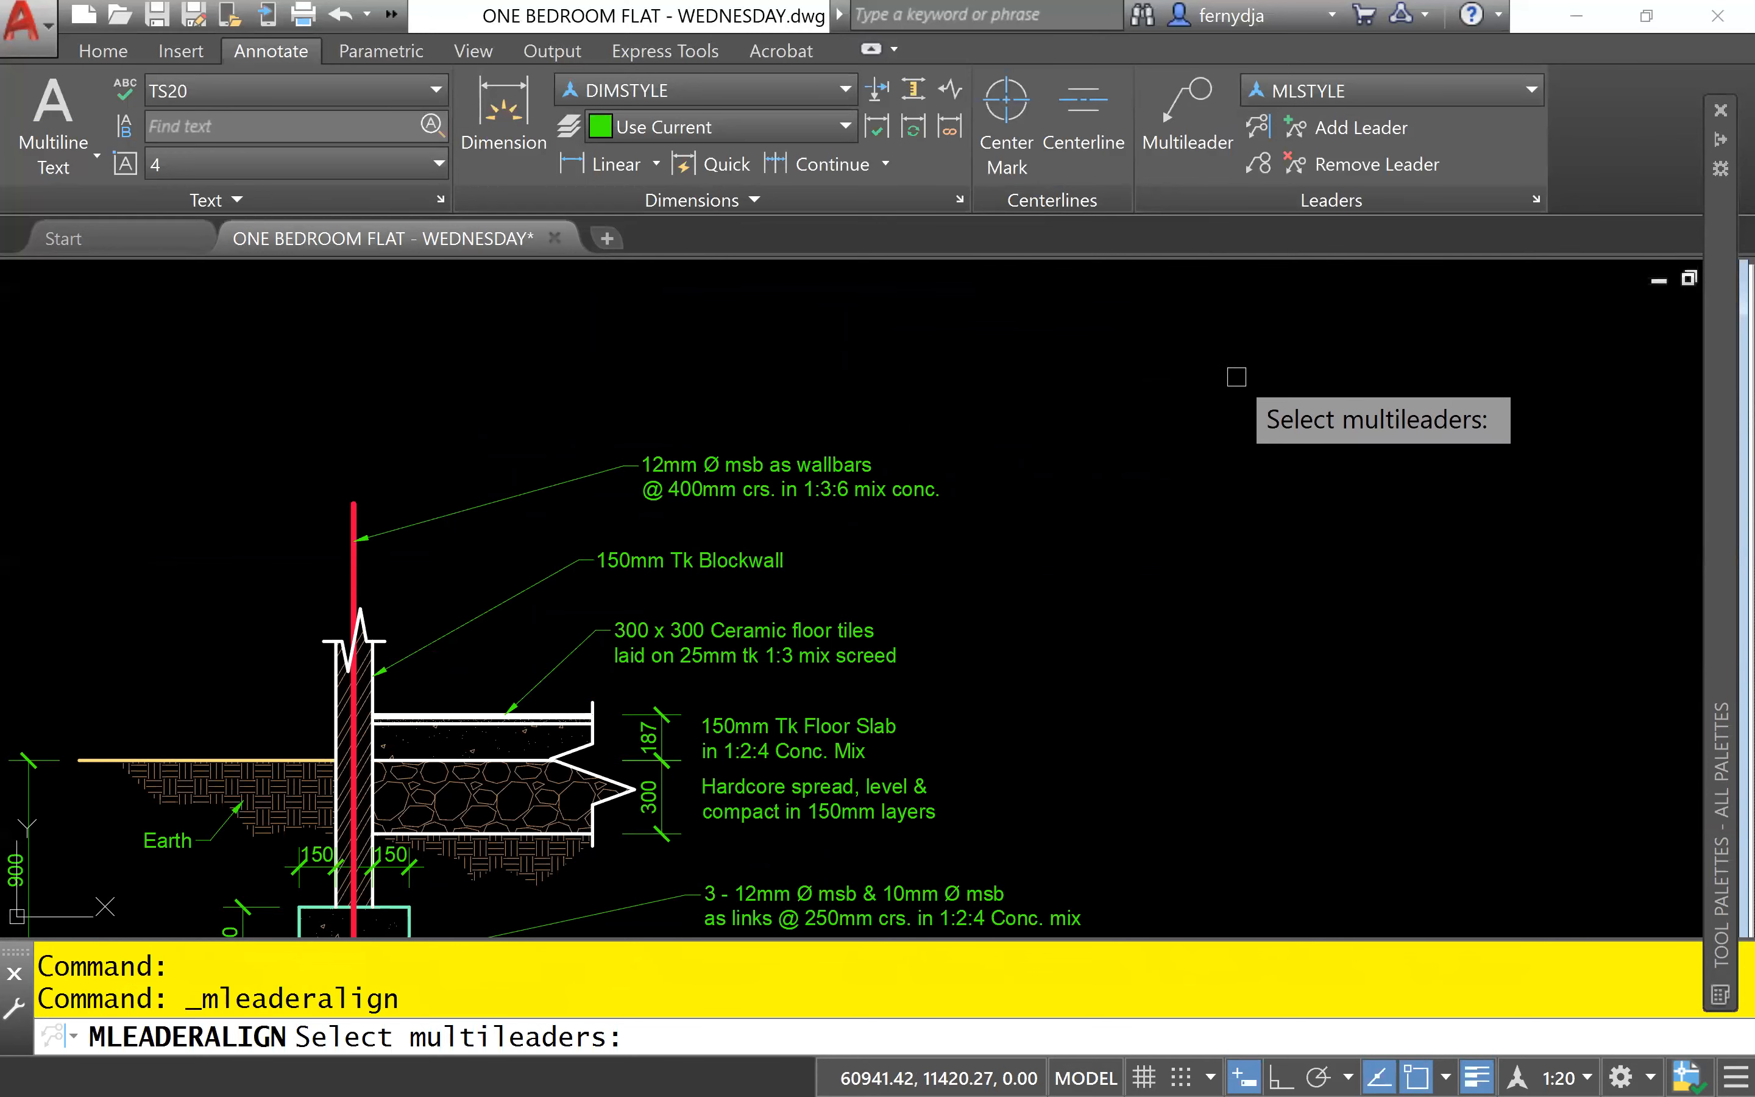
pyautogui.moveTo(1108, 521)
pyautogui.mouseDown(button='middle')
pyautogui.moveTo(1078, 509)
pyautogui.moveTo(1065, 392)
pyautogui.mouseUp(button='middle')
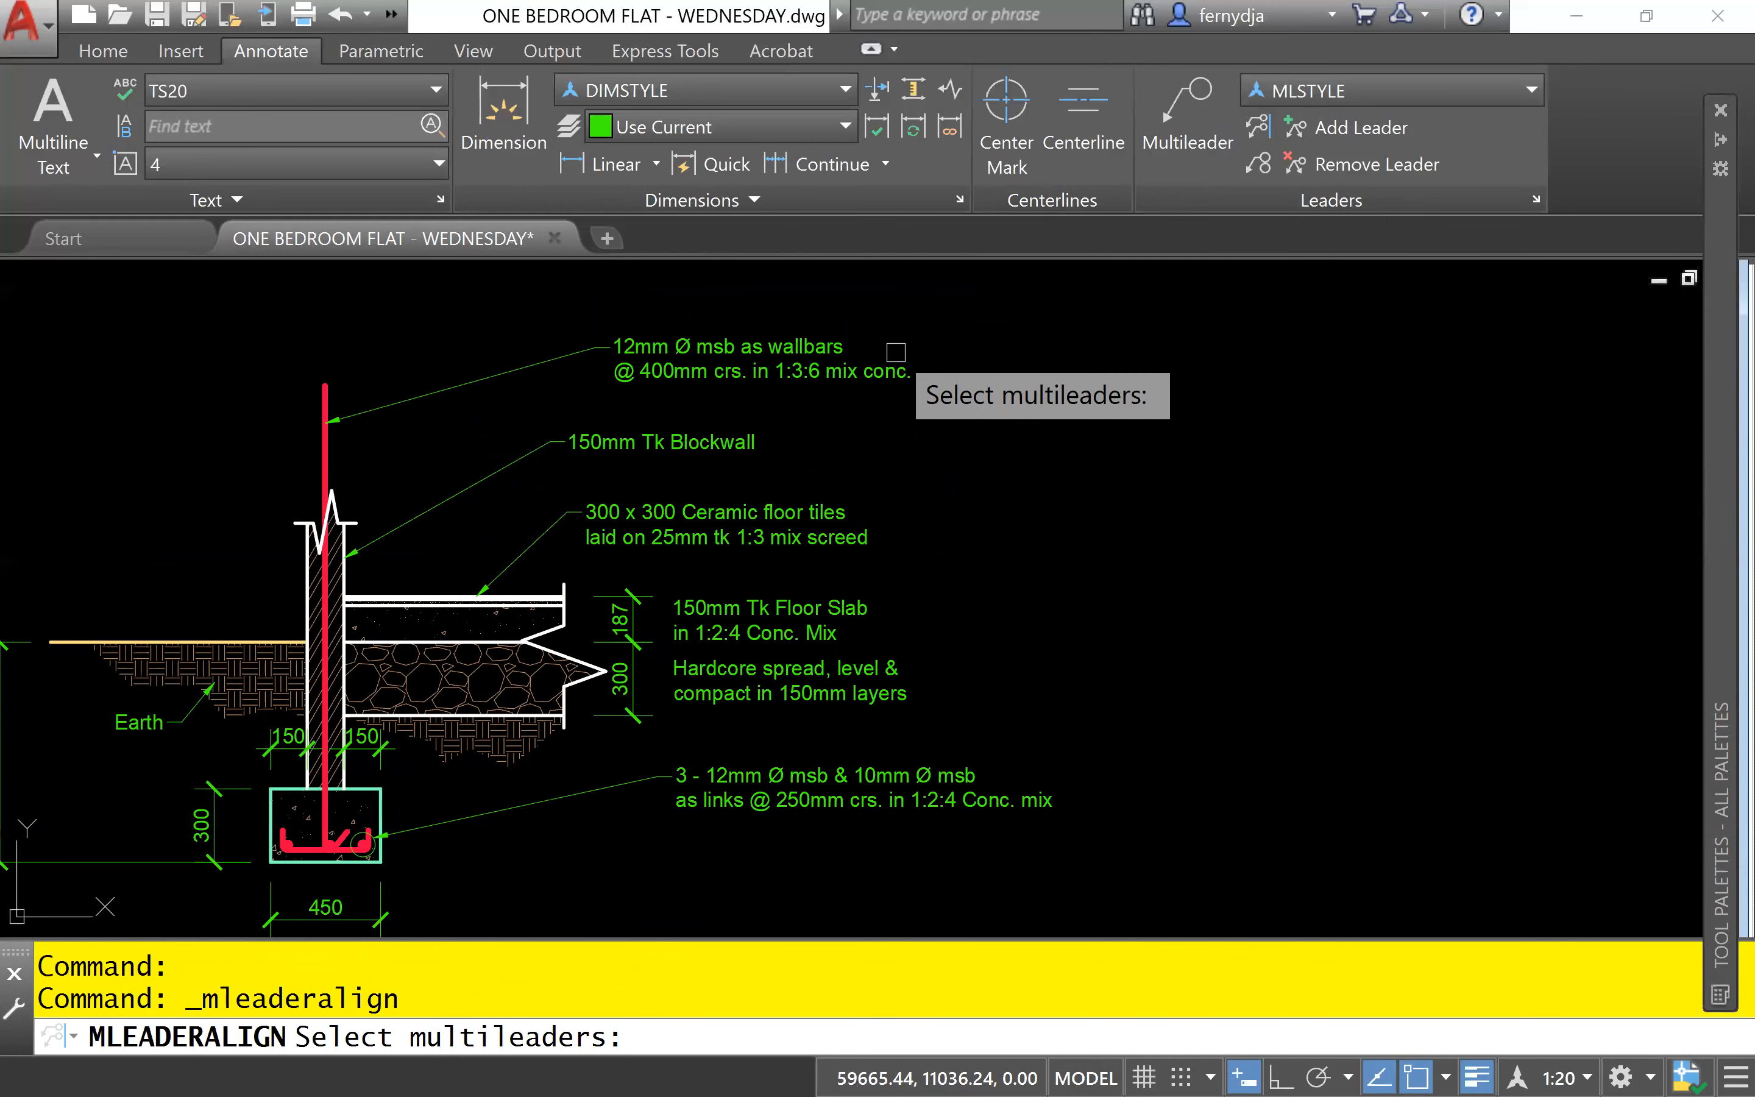
pyautogui.click(853, 372)
pyautogui.click(725, 442)
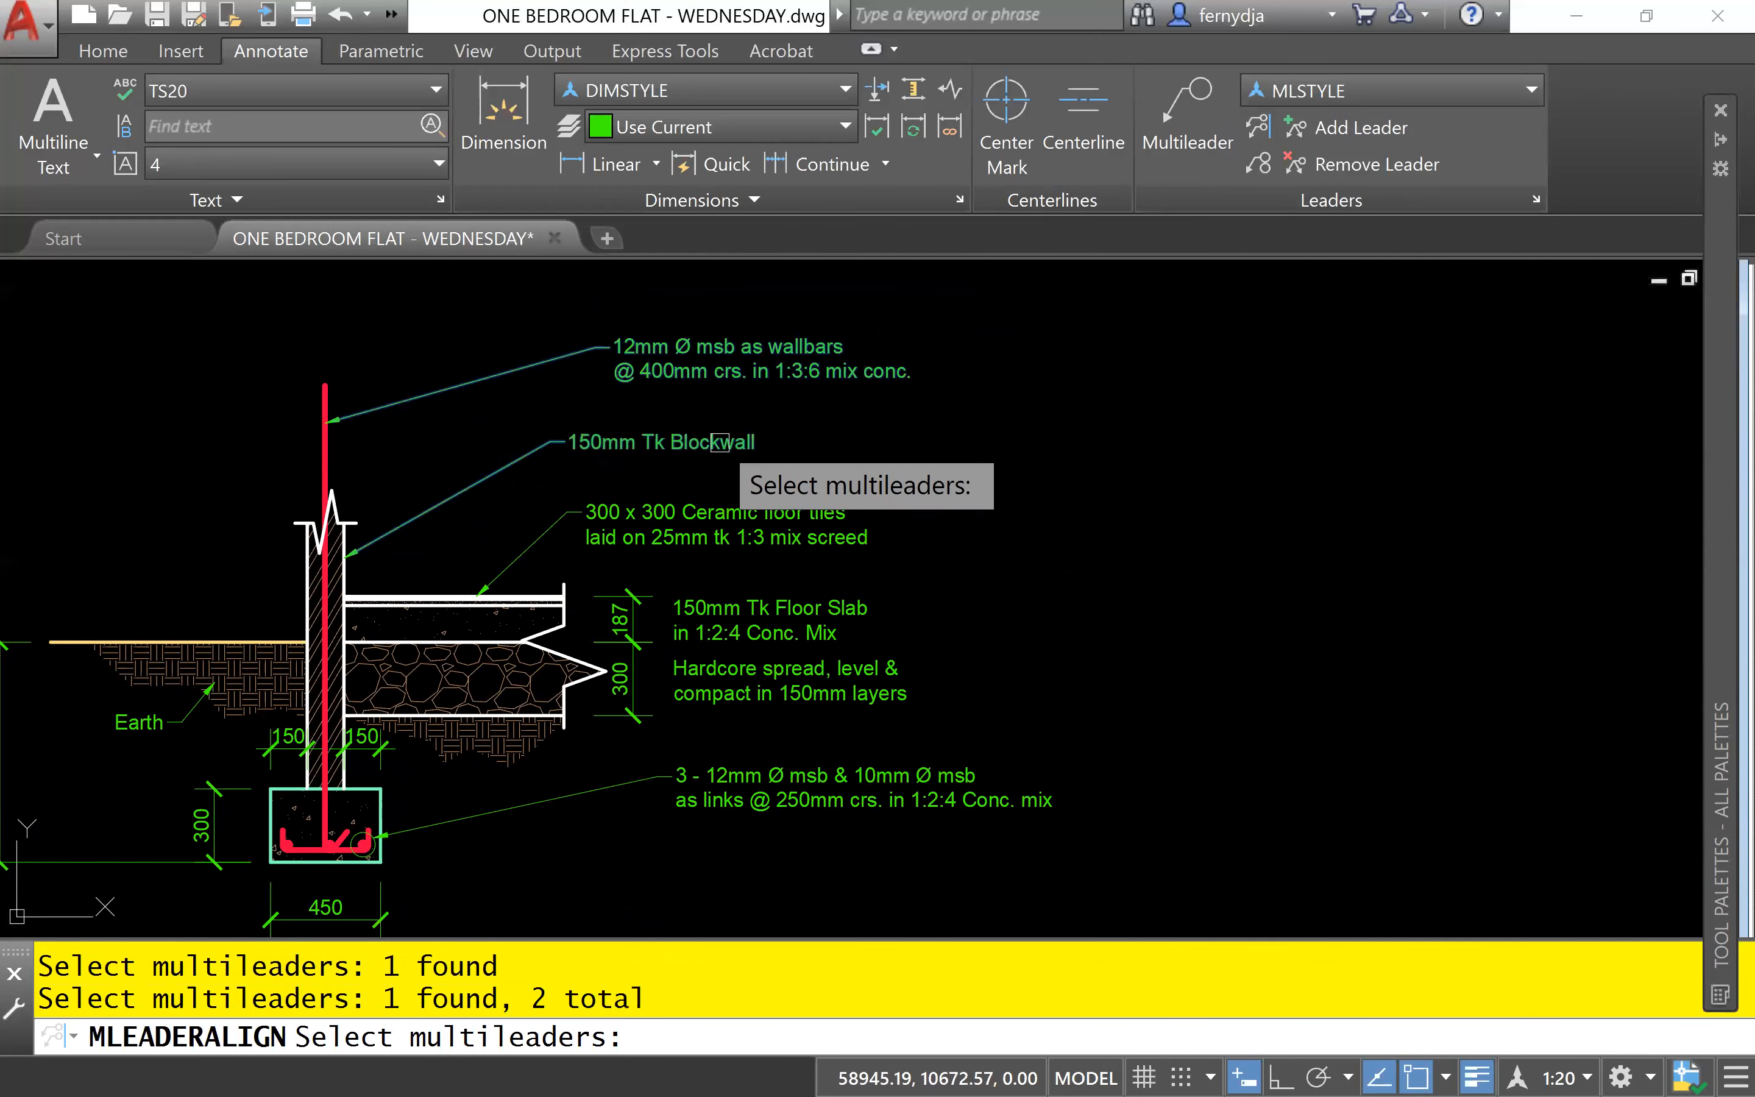
pyautogui.click(791, 521)
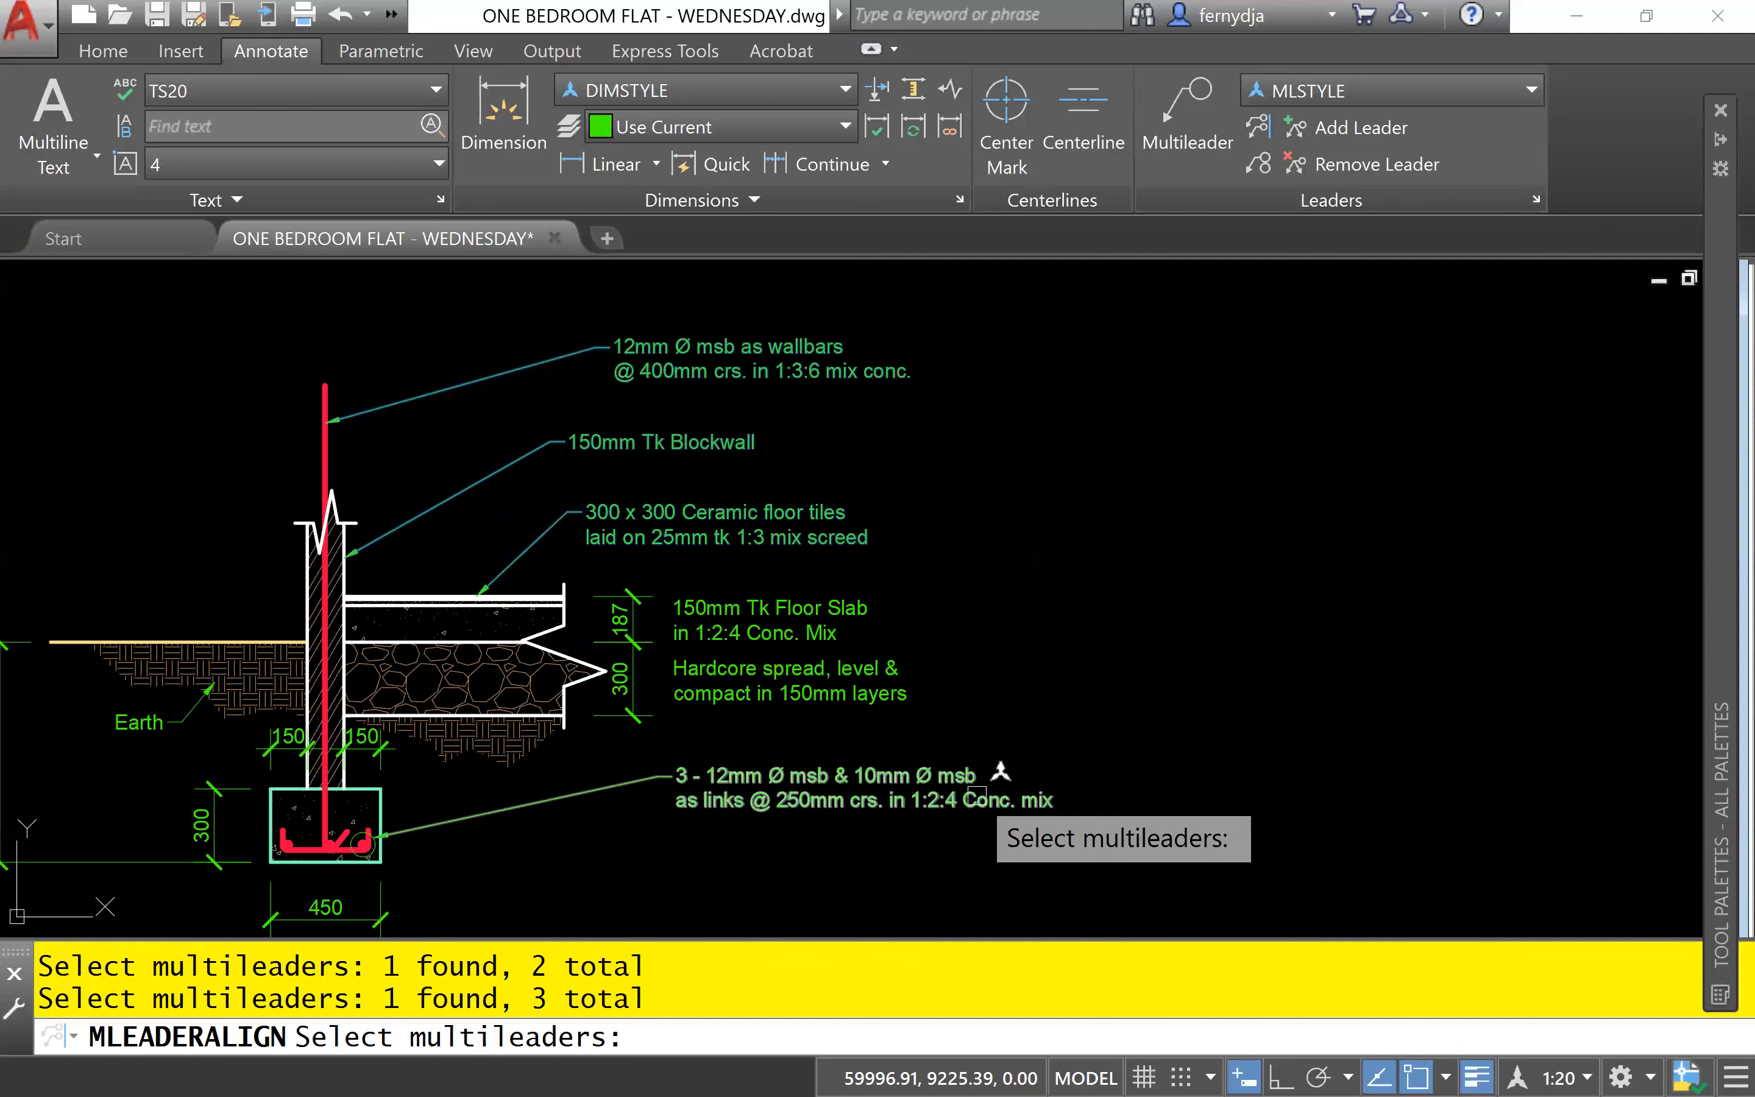
pyautogui.click(972, 777)
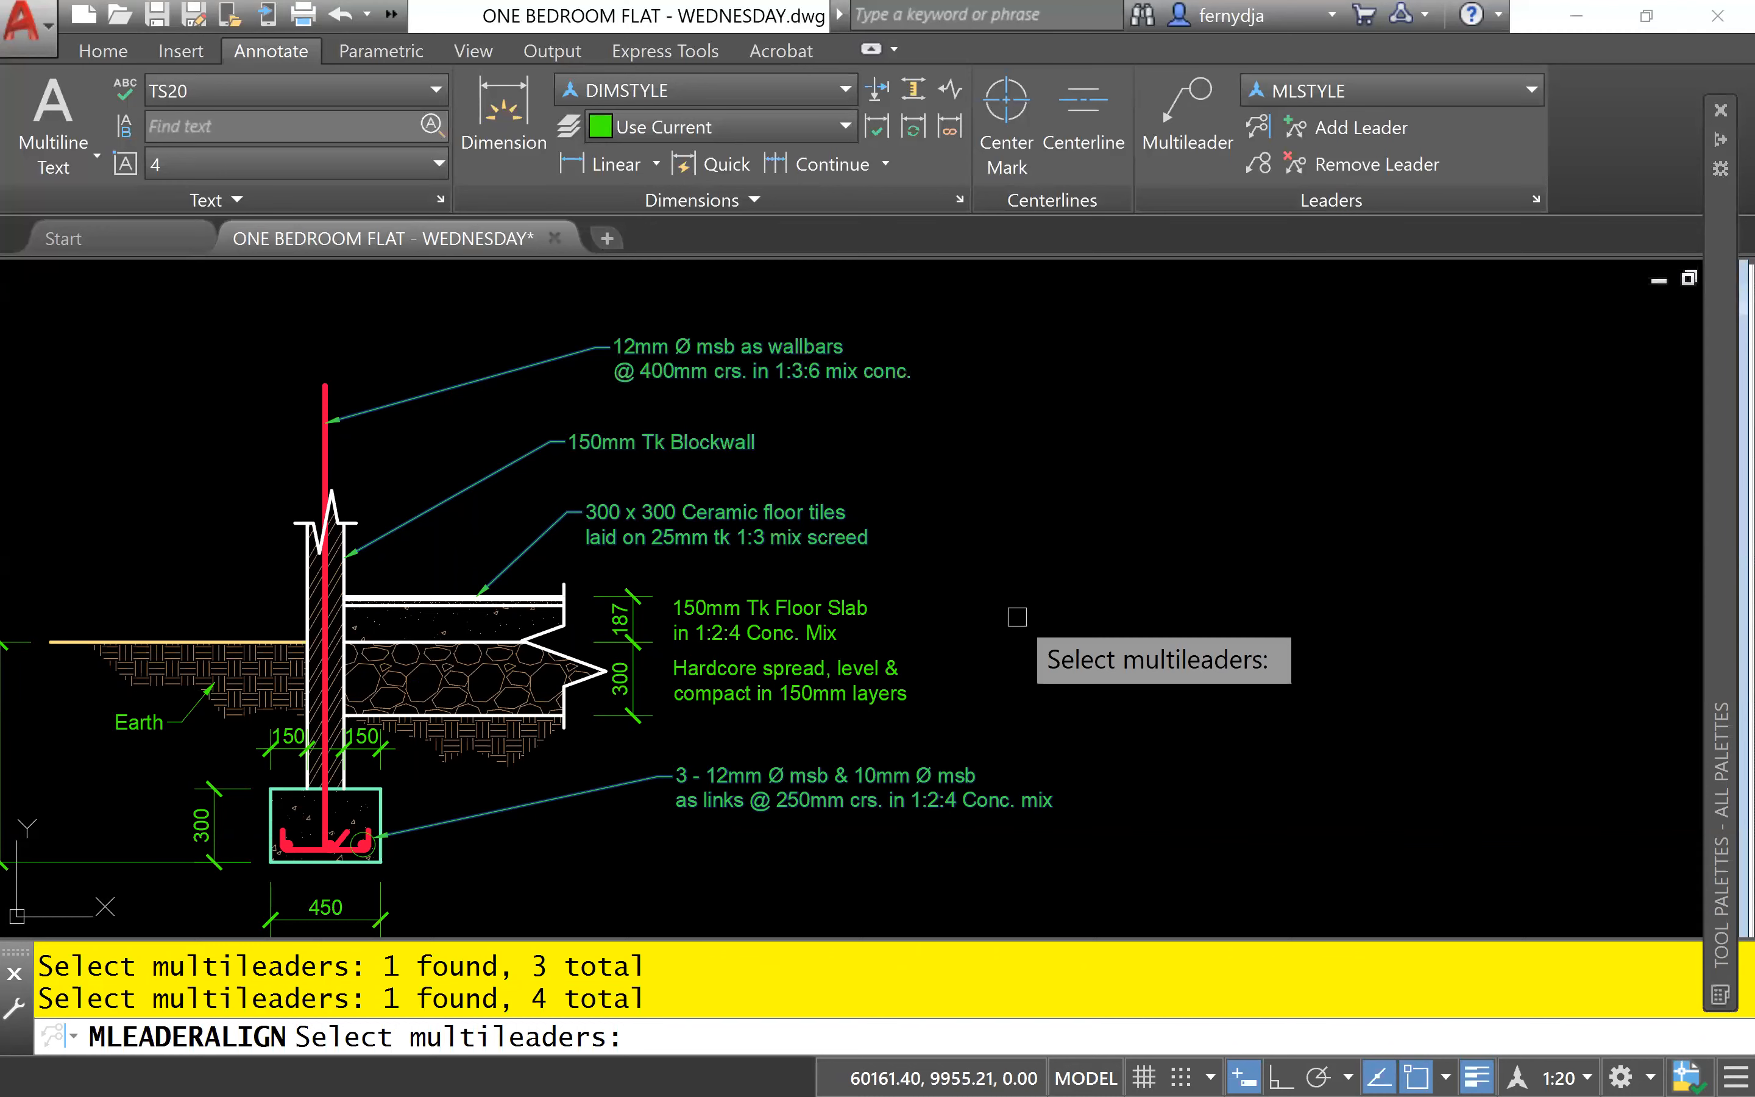
pyautogui.press('Return')
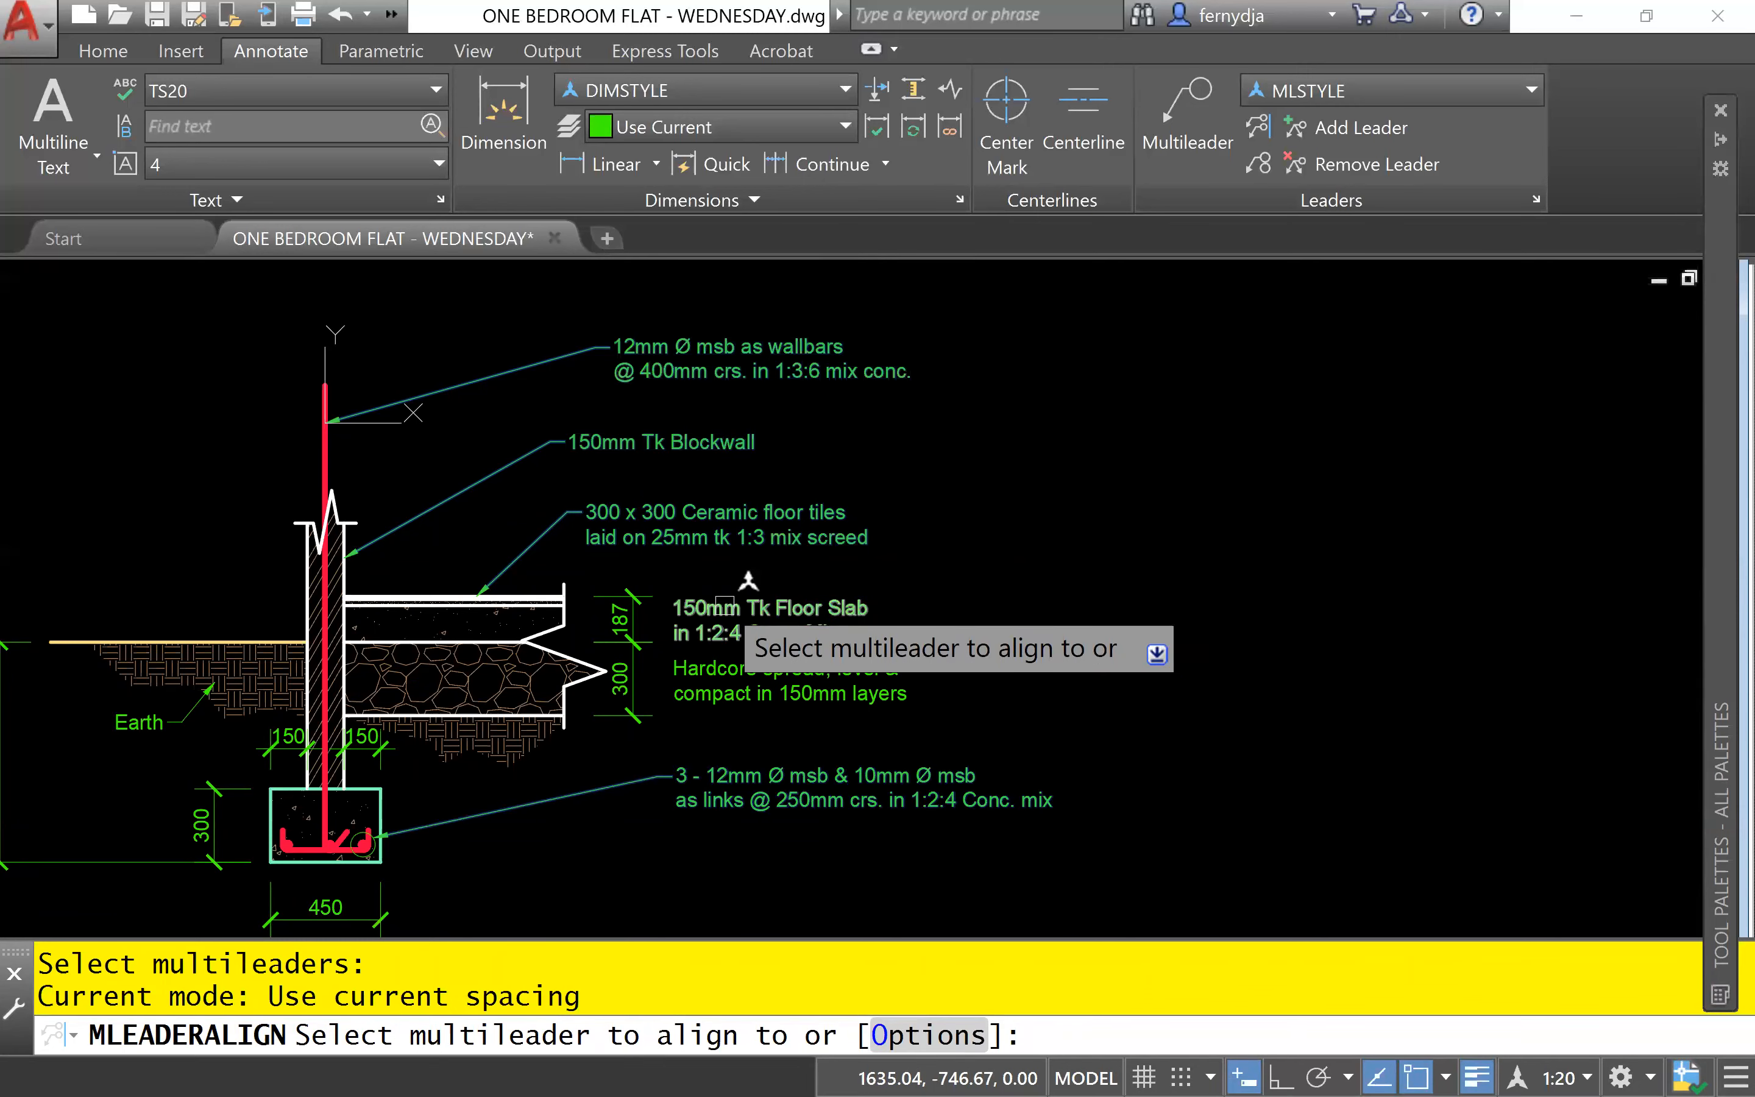
pyautogui.click(725, 603)
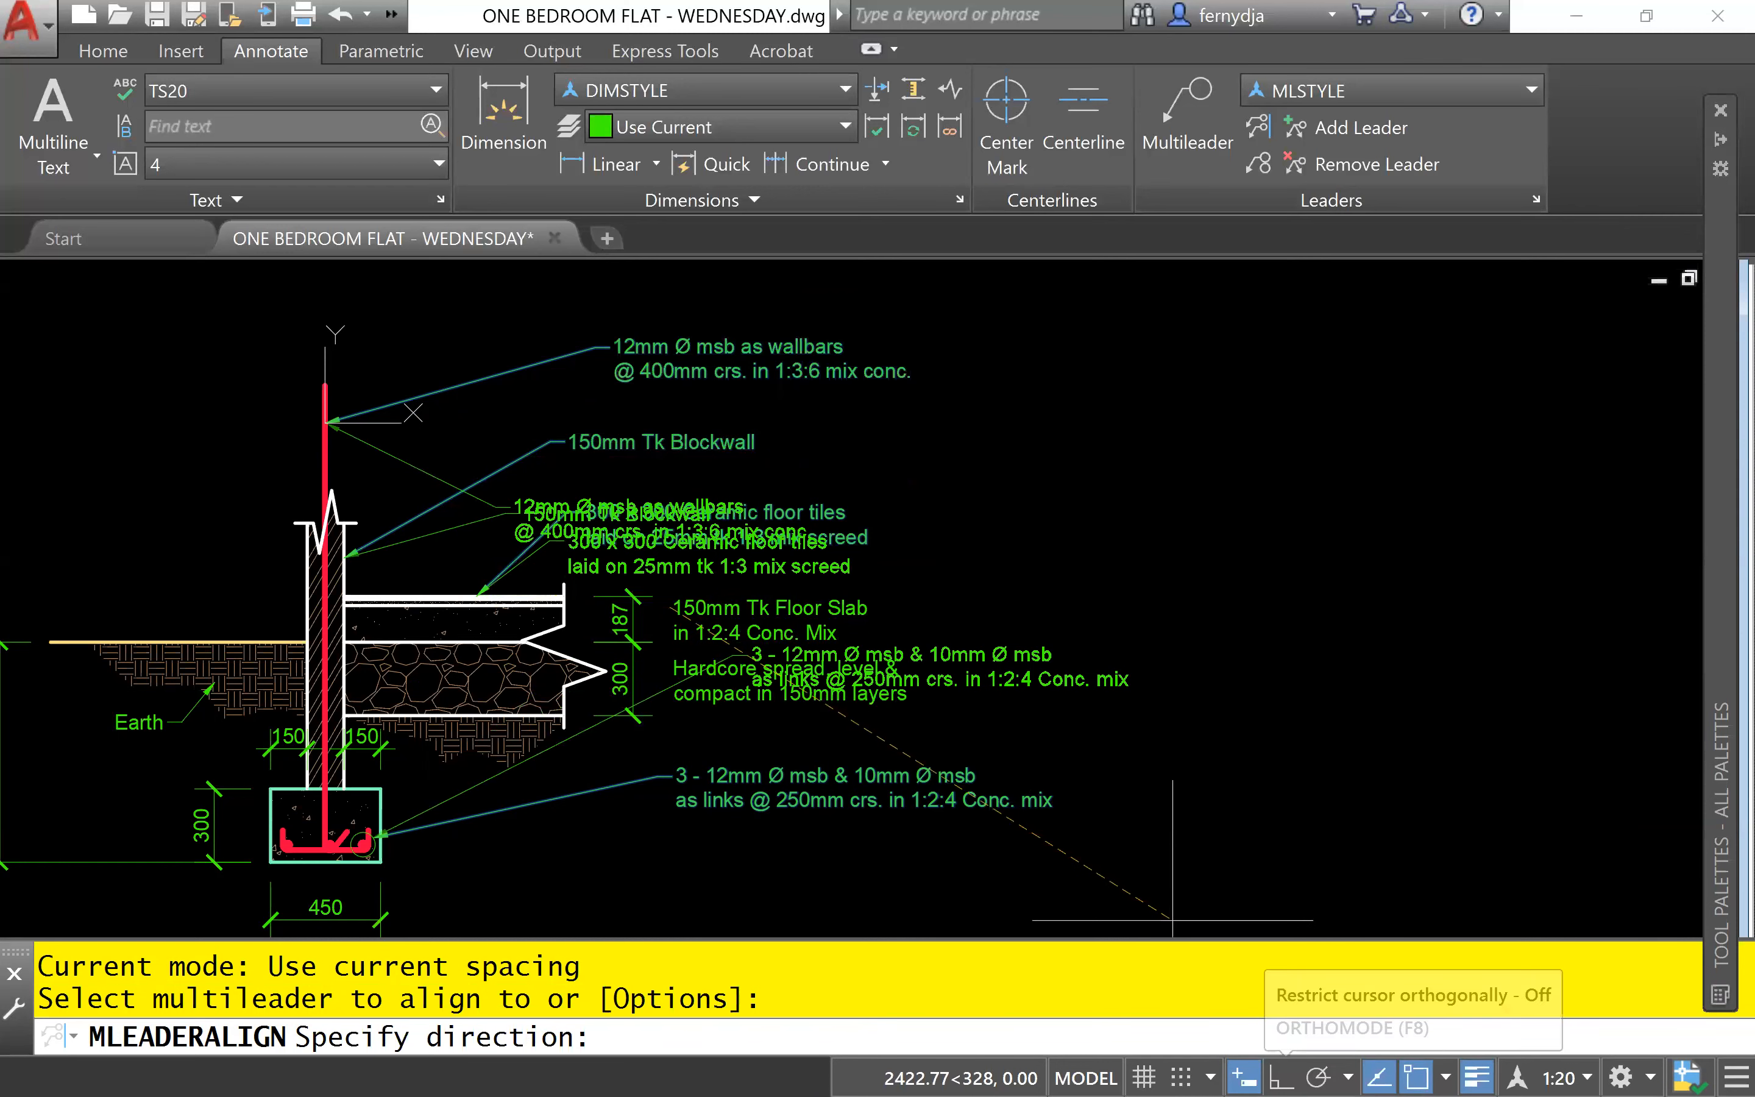
pyautogui.click(1280, 1077)
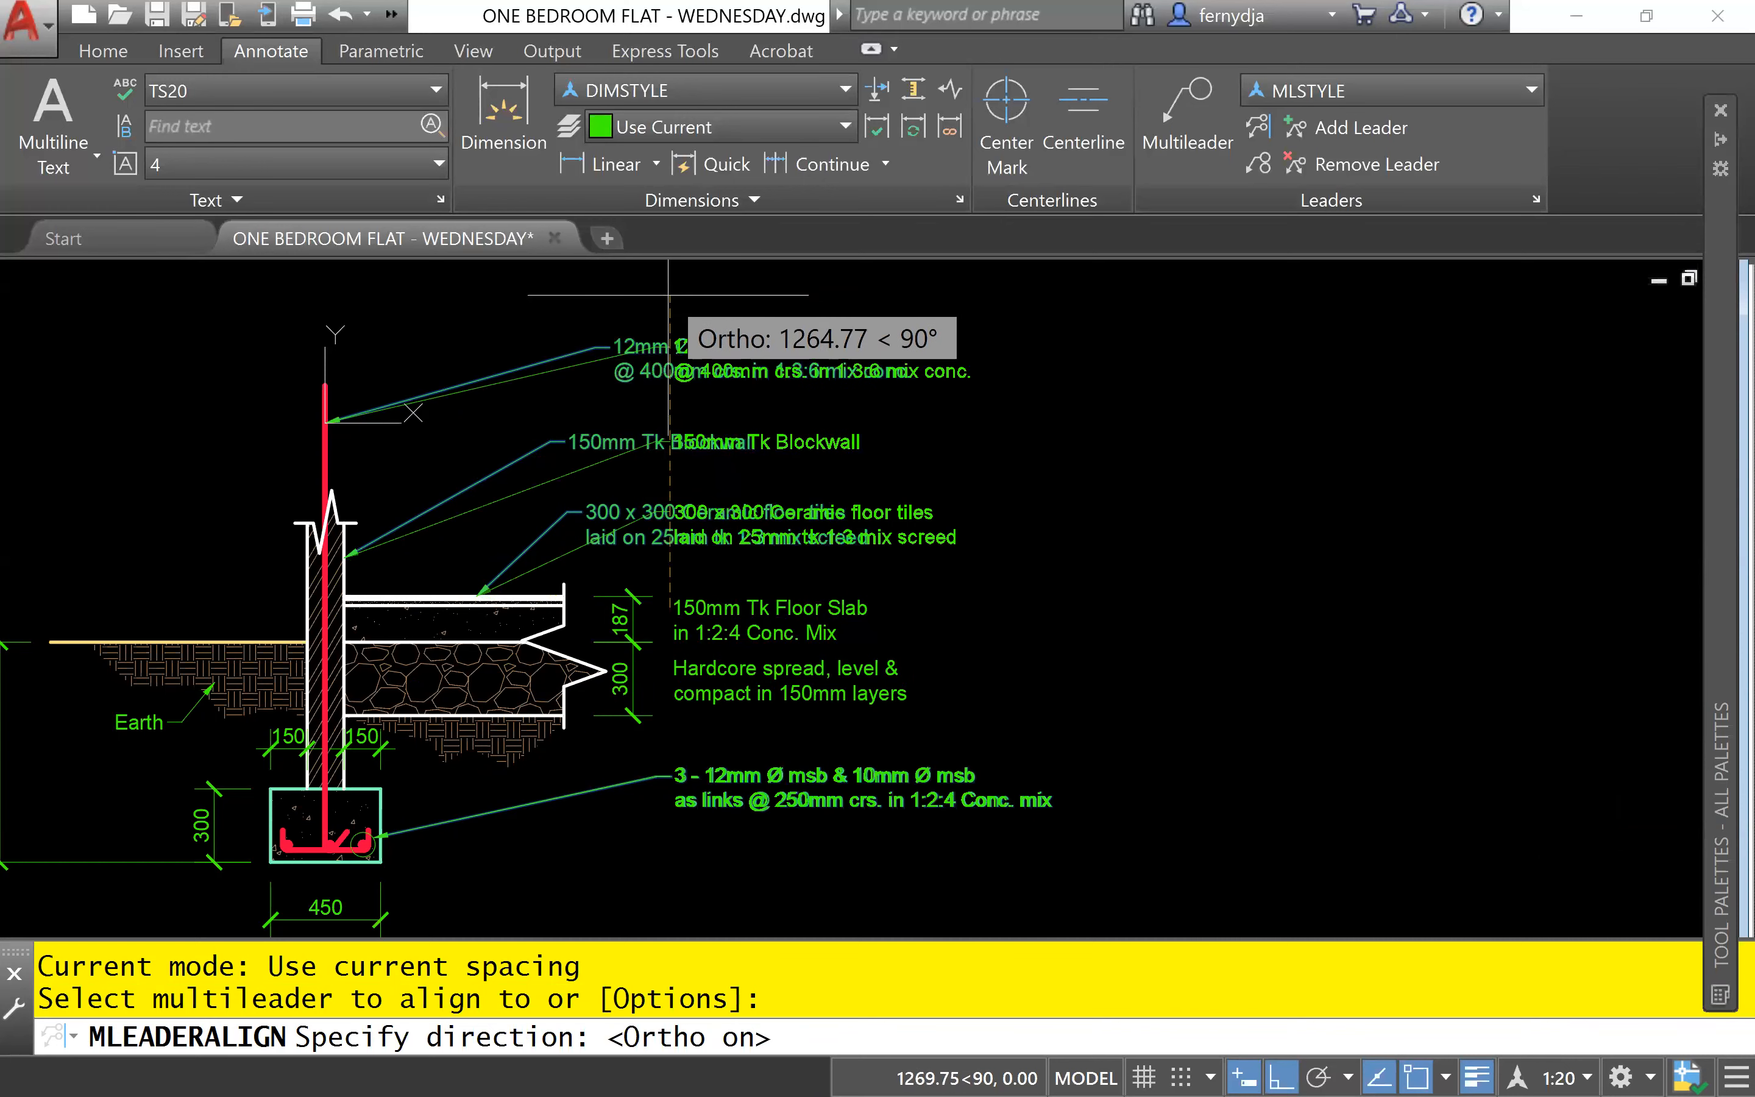
pyautogui.click(675, 884)
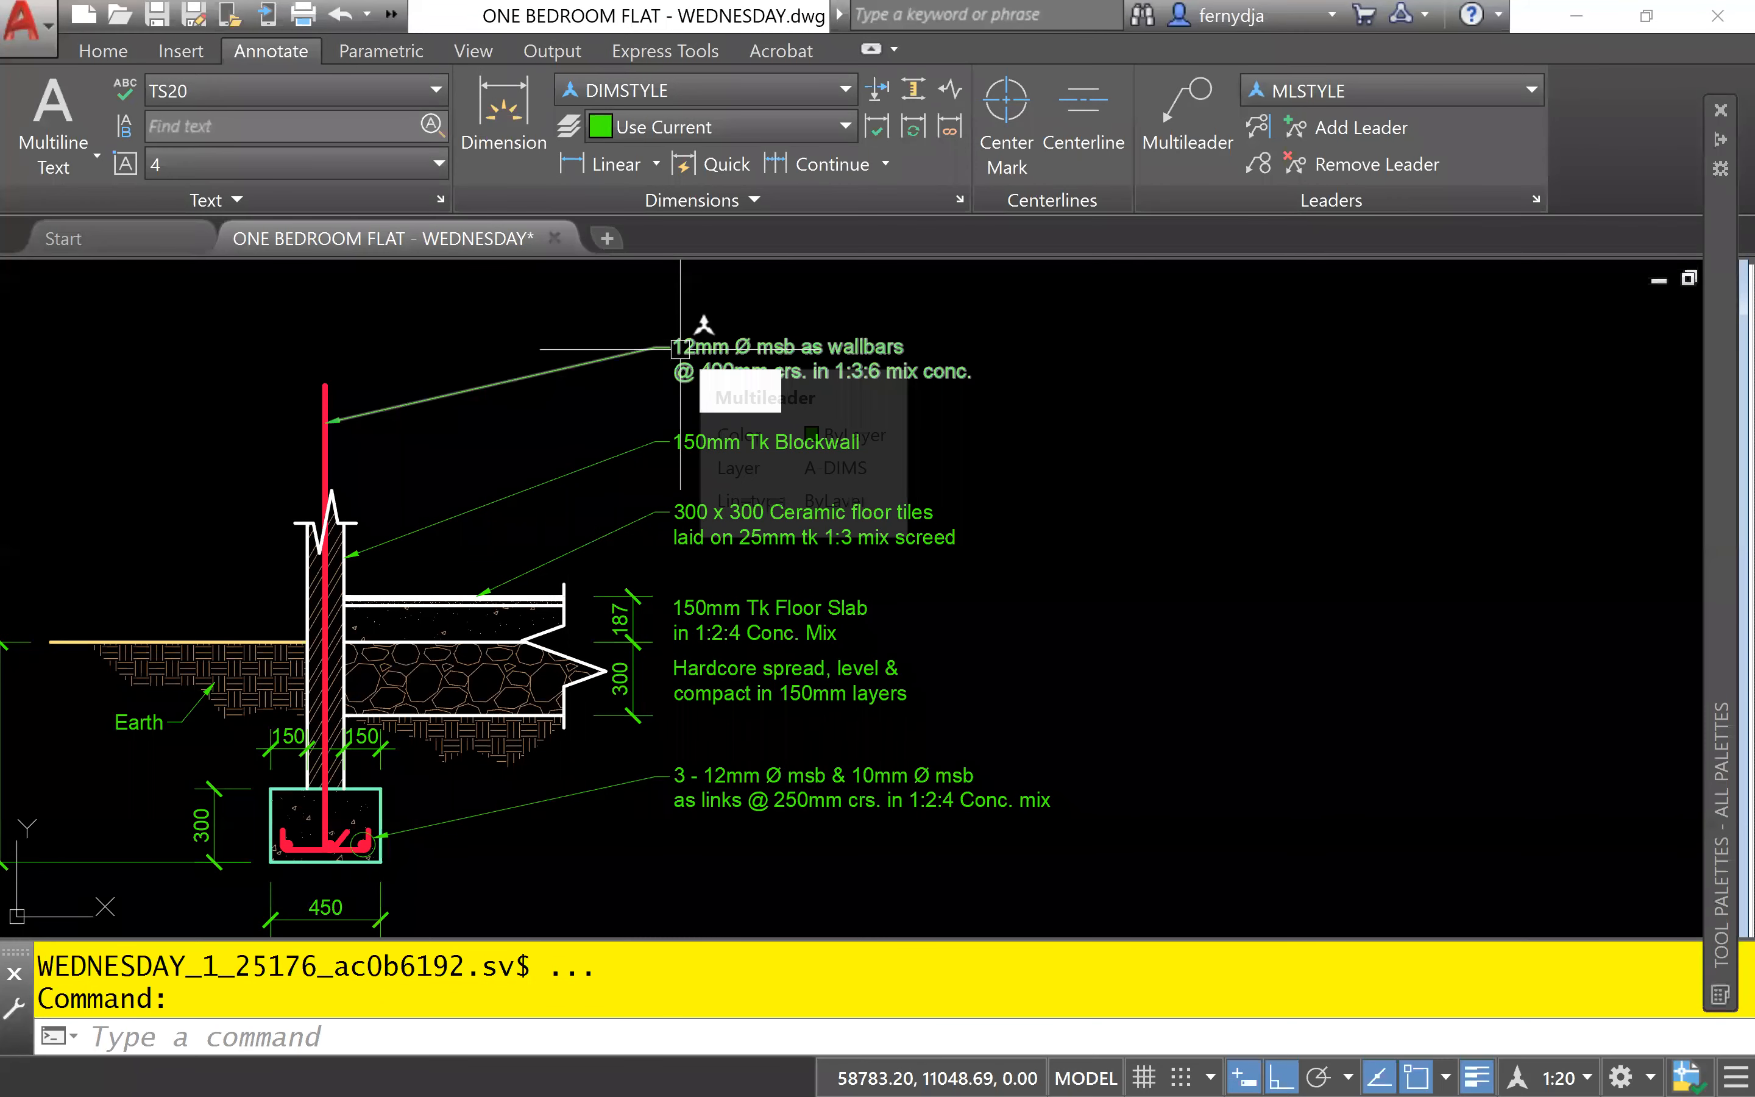
pyautogui.write('u')
pyautogui.press('Return')
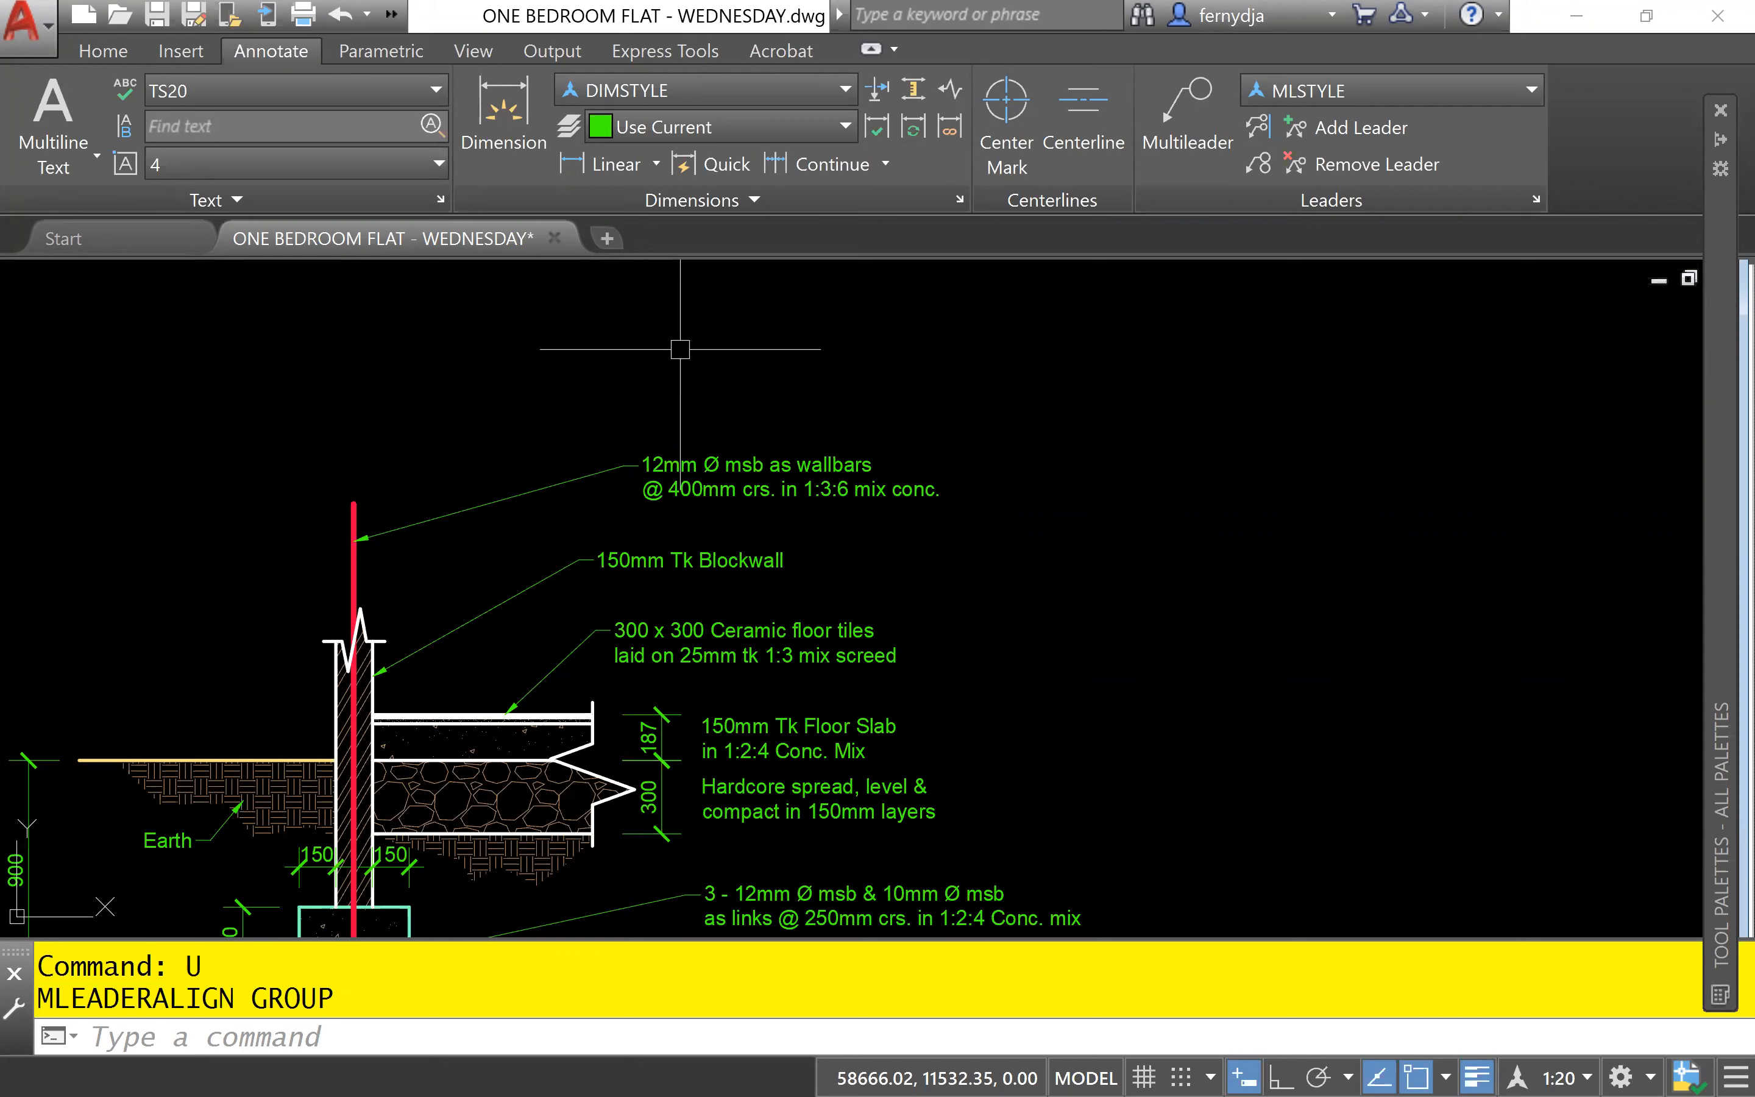
# - Align the wallbars, blockwall, ceramic tile and footing reinforcement multileaders to the 150mm Tk Floor Slab note along a vertical direction with Ortho on
pyautogui.click(1259, 129)
pyautogui.click(838, 473)
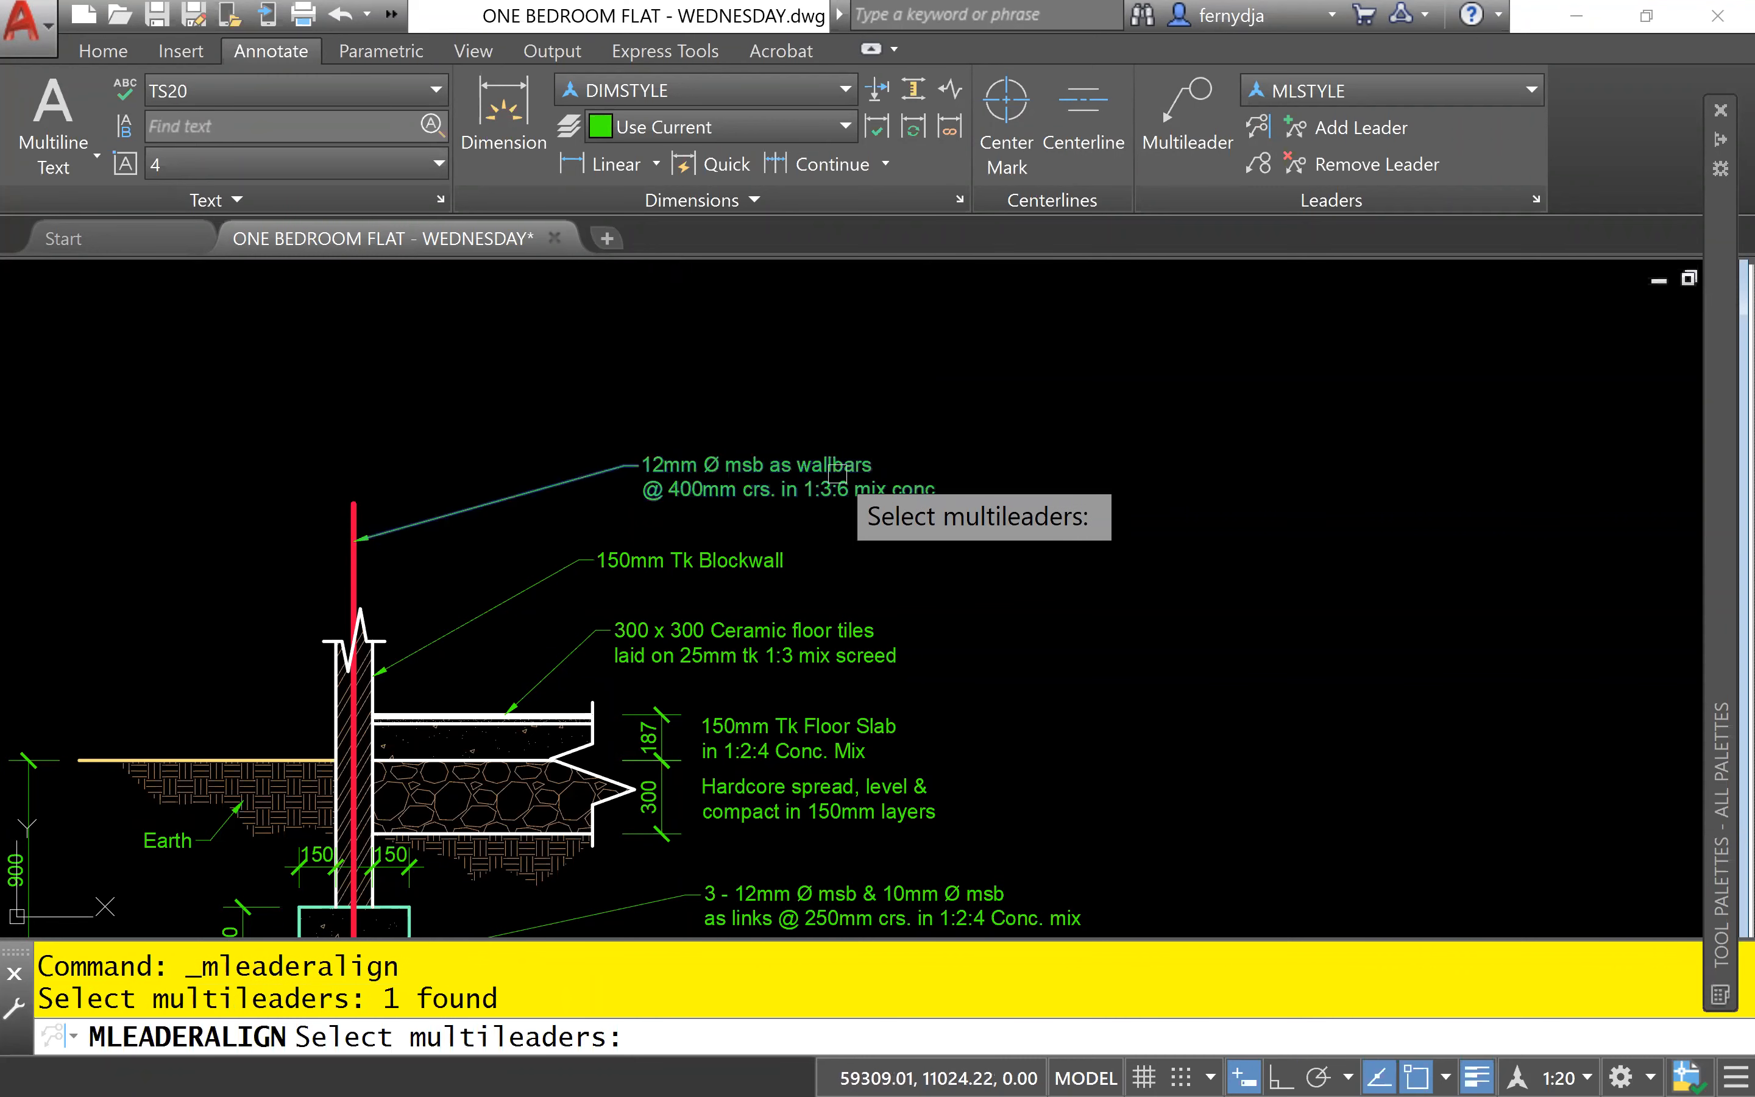
pyautogui.click(755, 554)
pyautogui.click(745, 628)
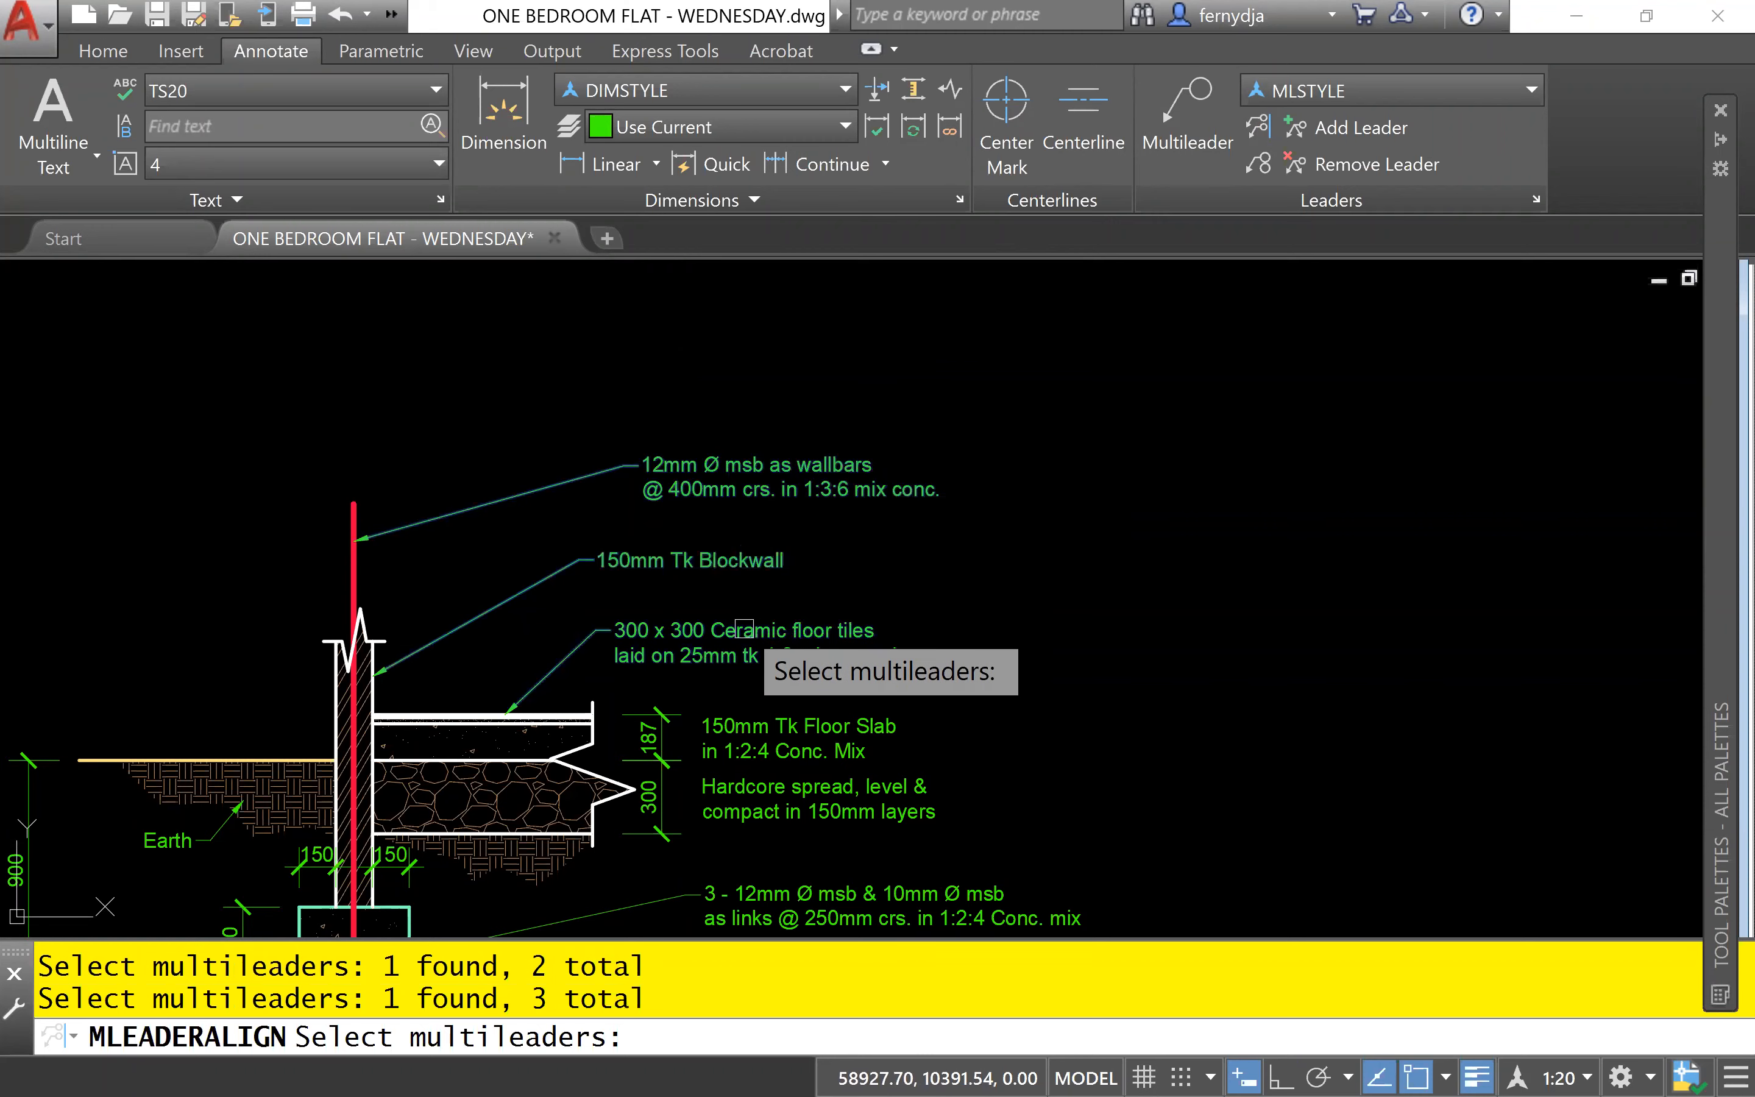
pyautogui.click(777, 895)
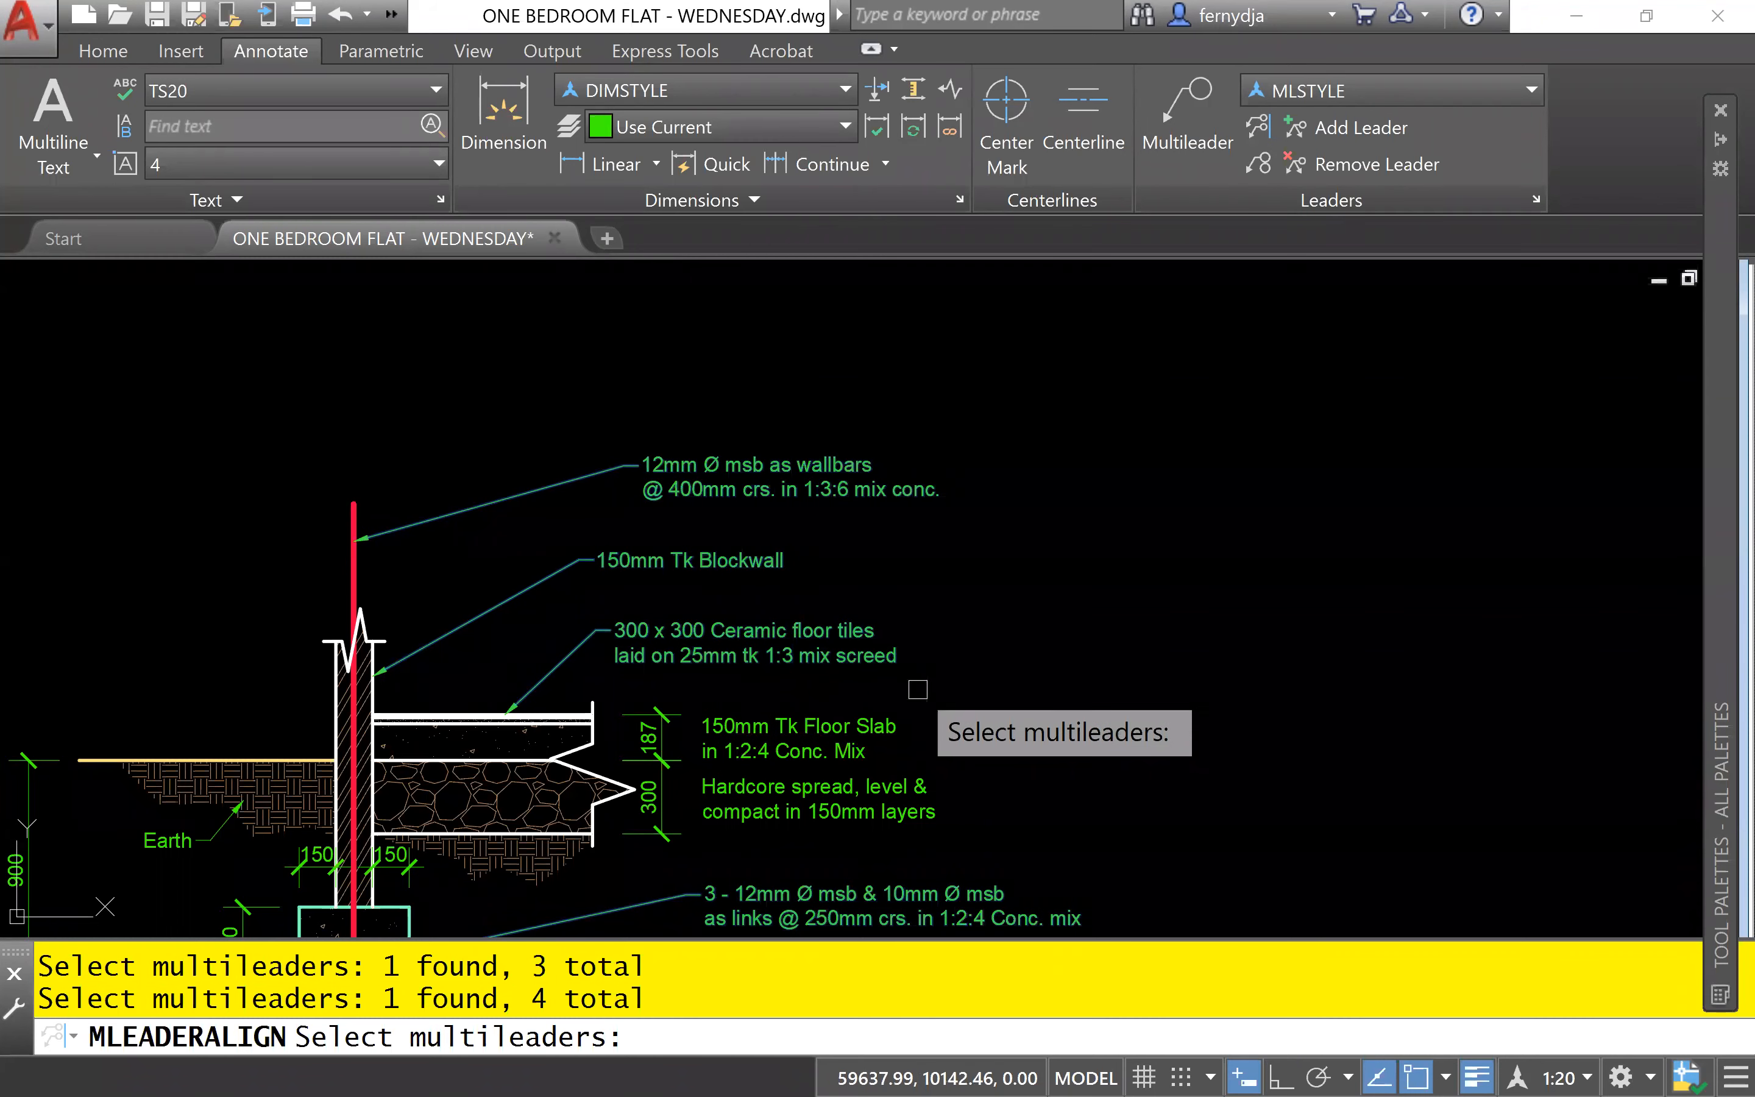
pyautogui.press('Return')
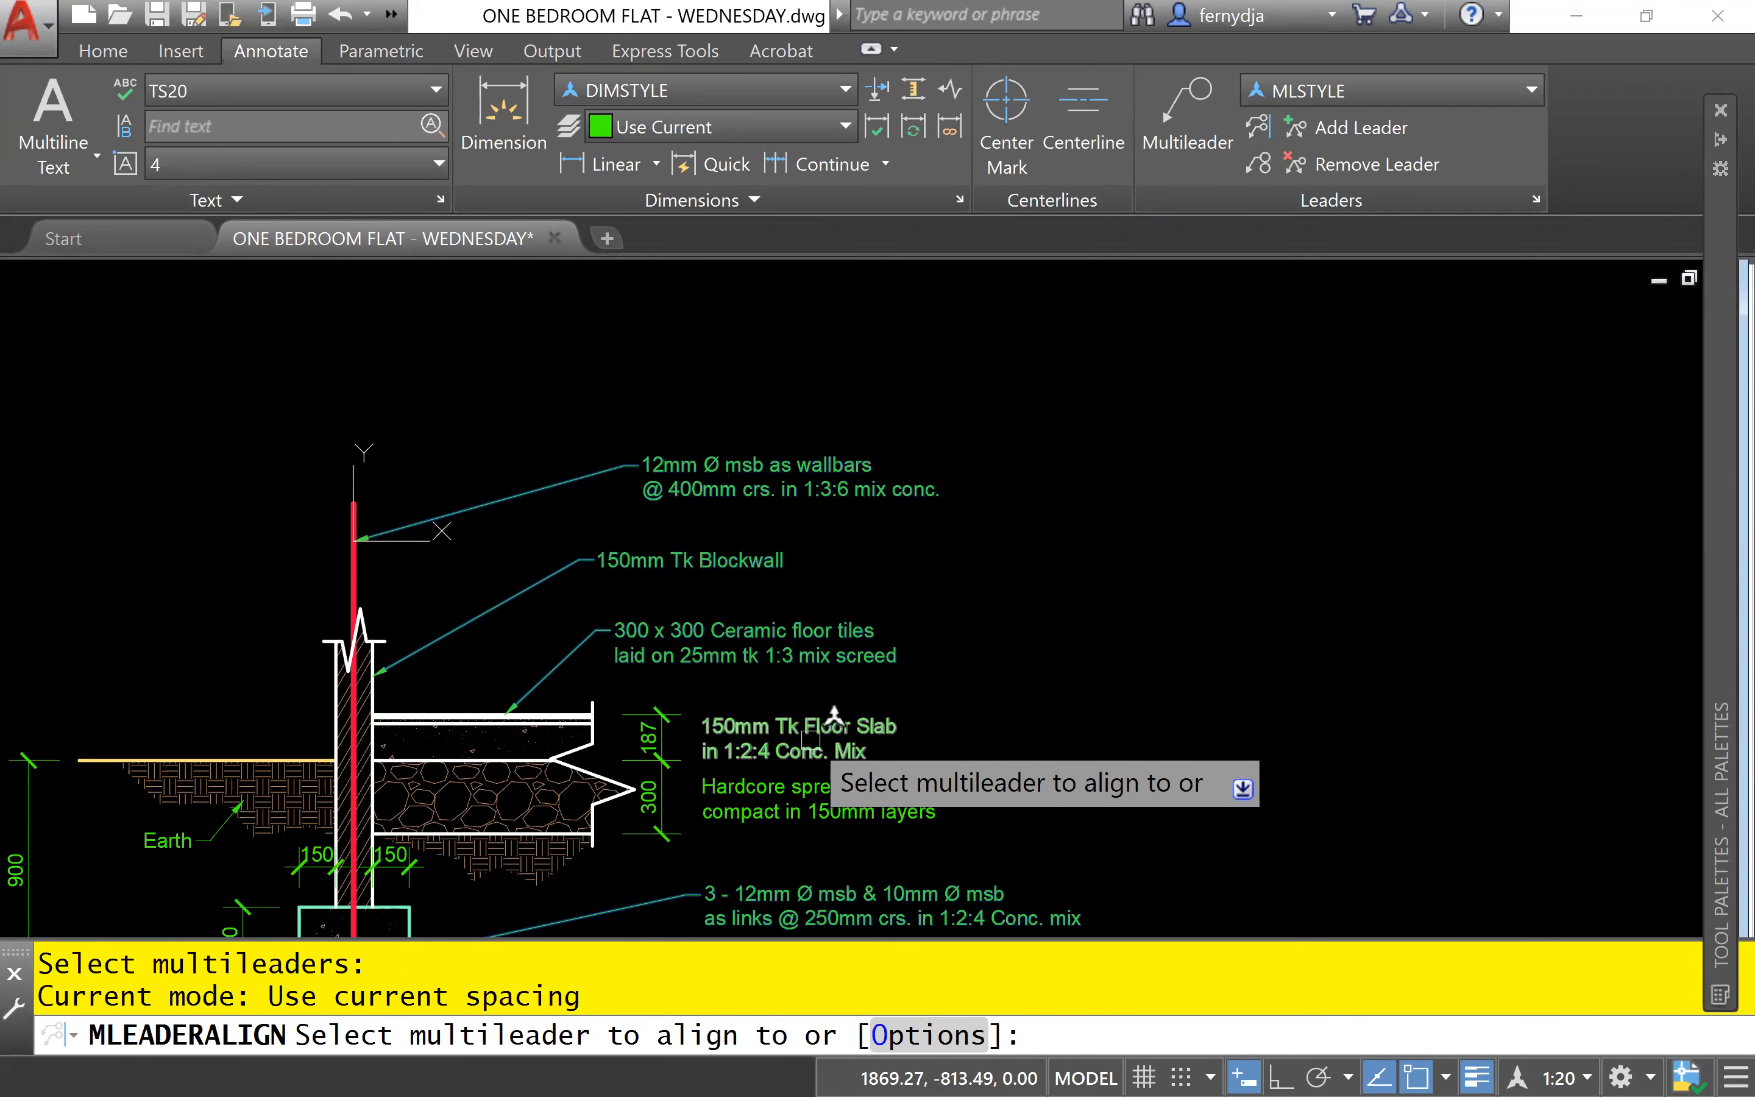
pyautogui.click(816, 731)
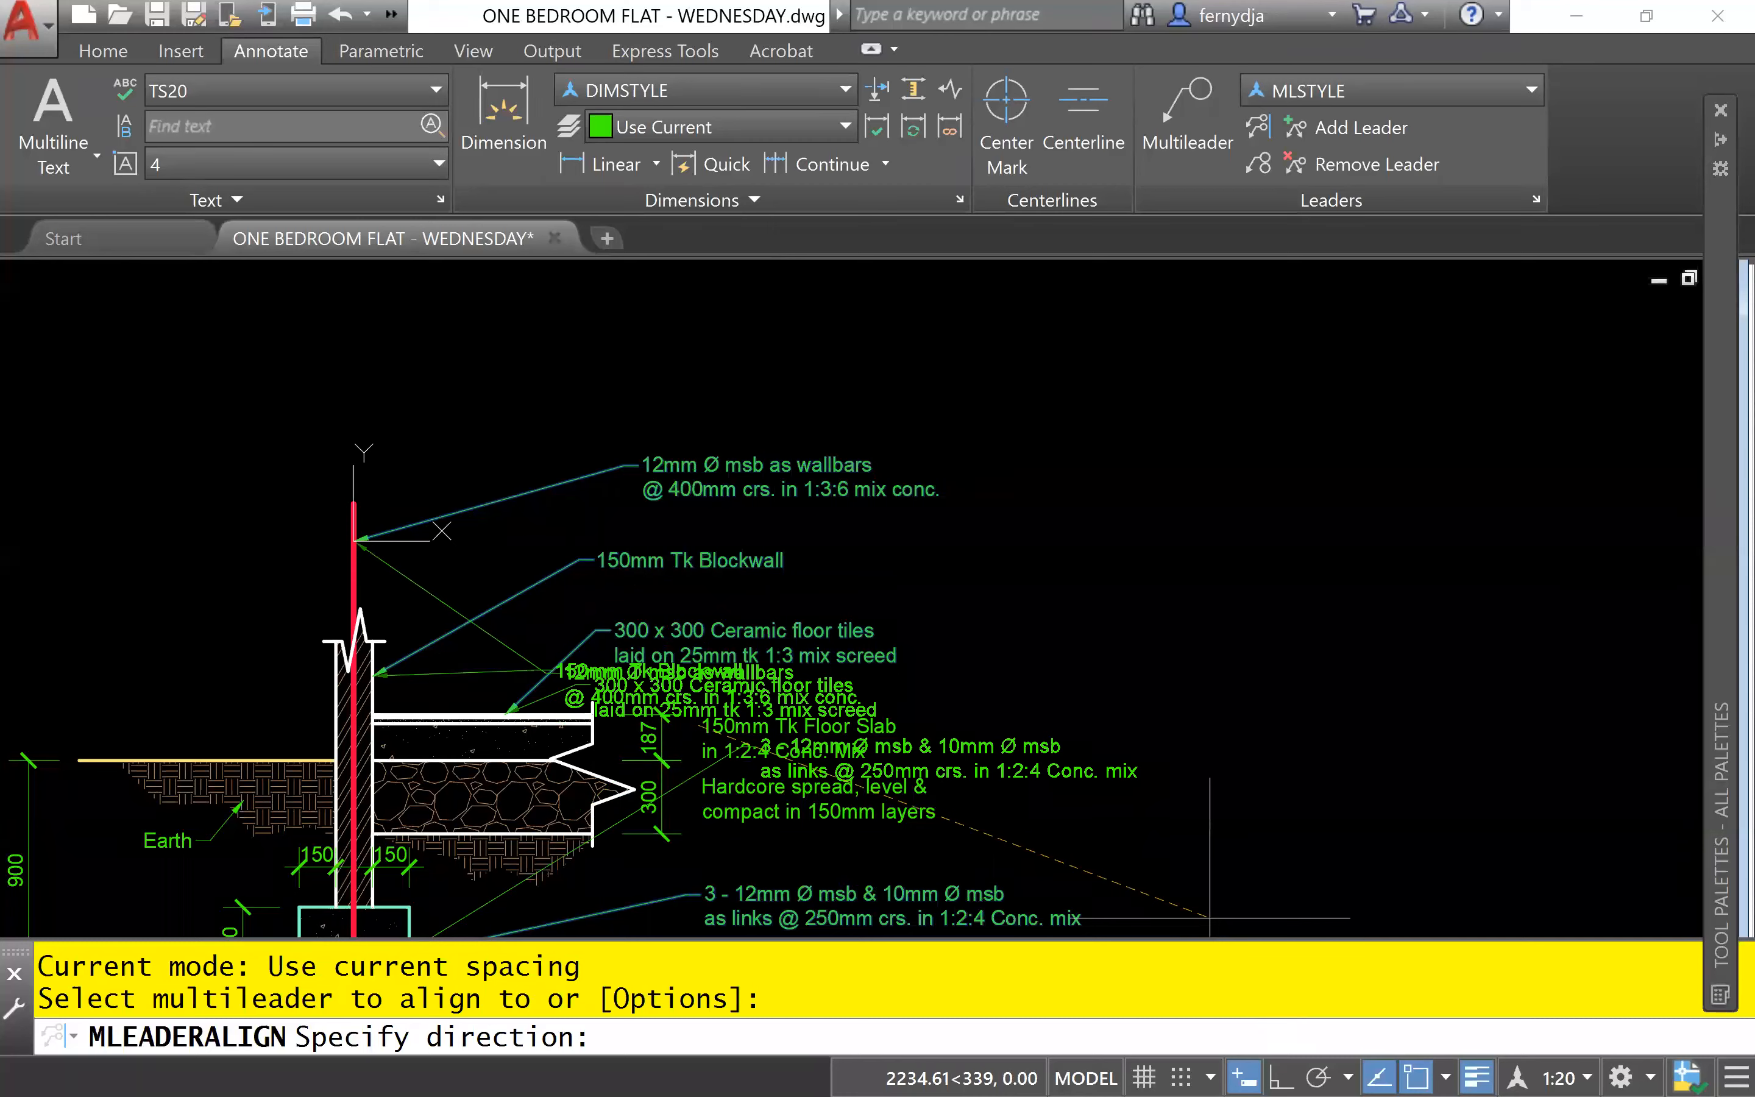
pyautogui.press('F8')
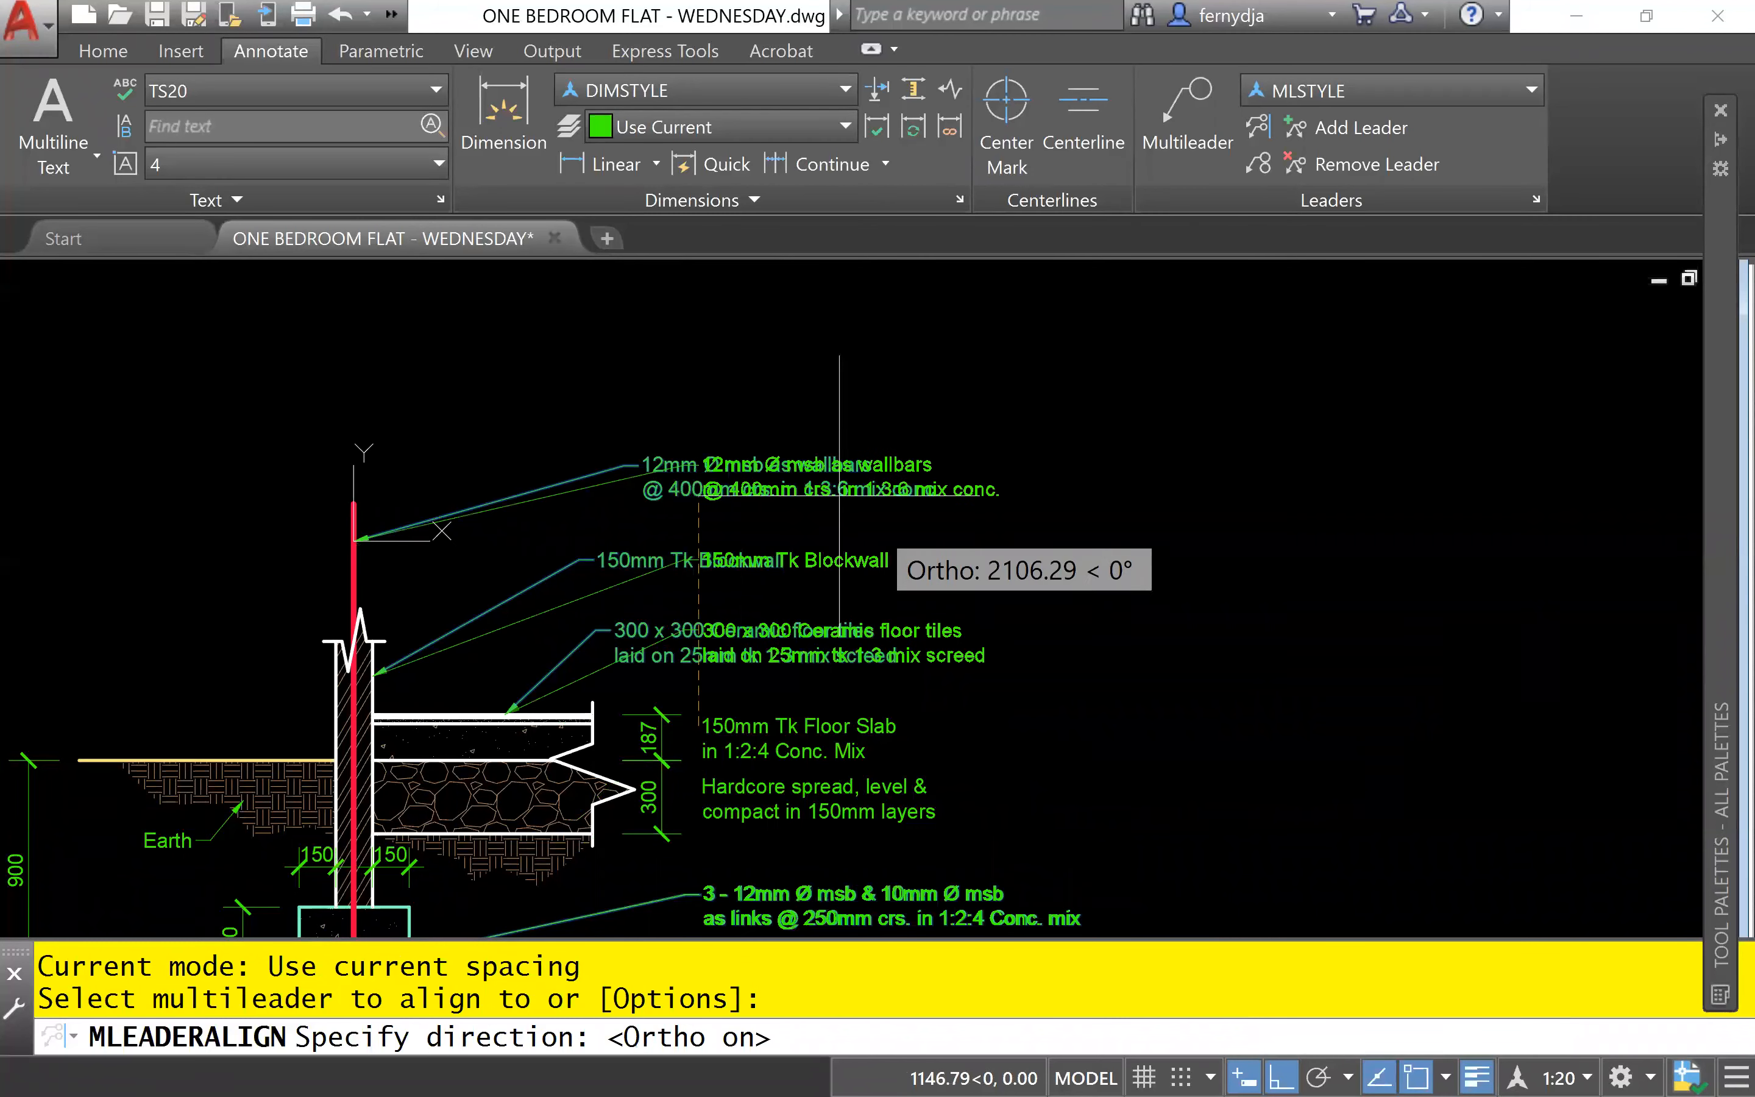
pyautogui.click(711, 317)
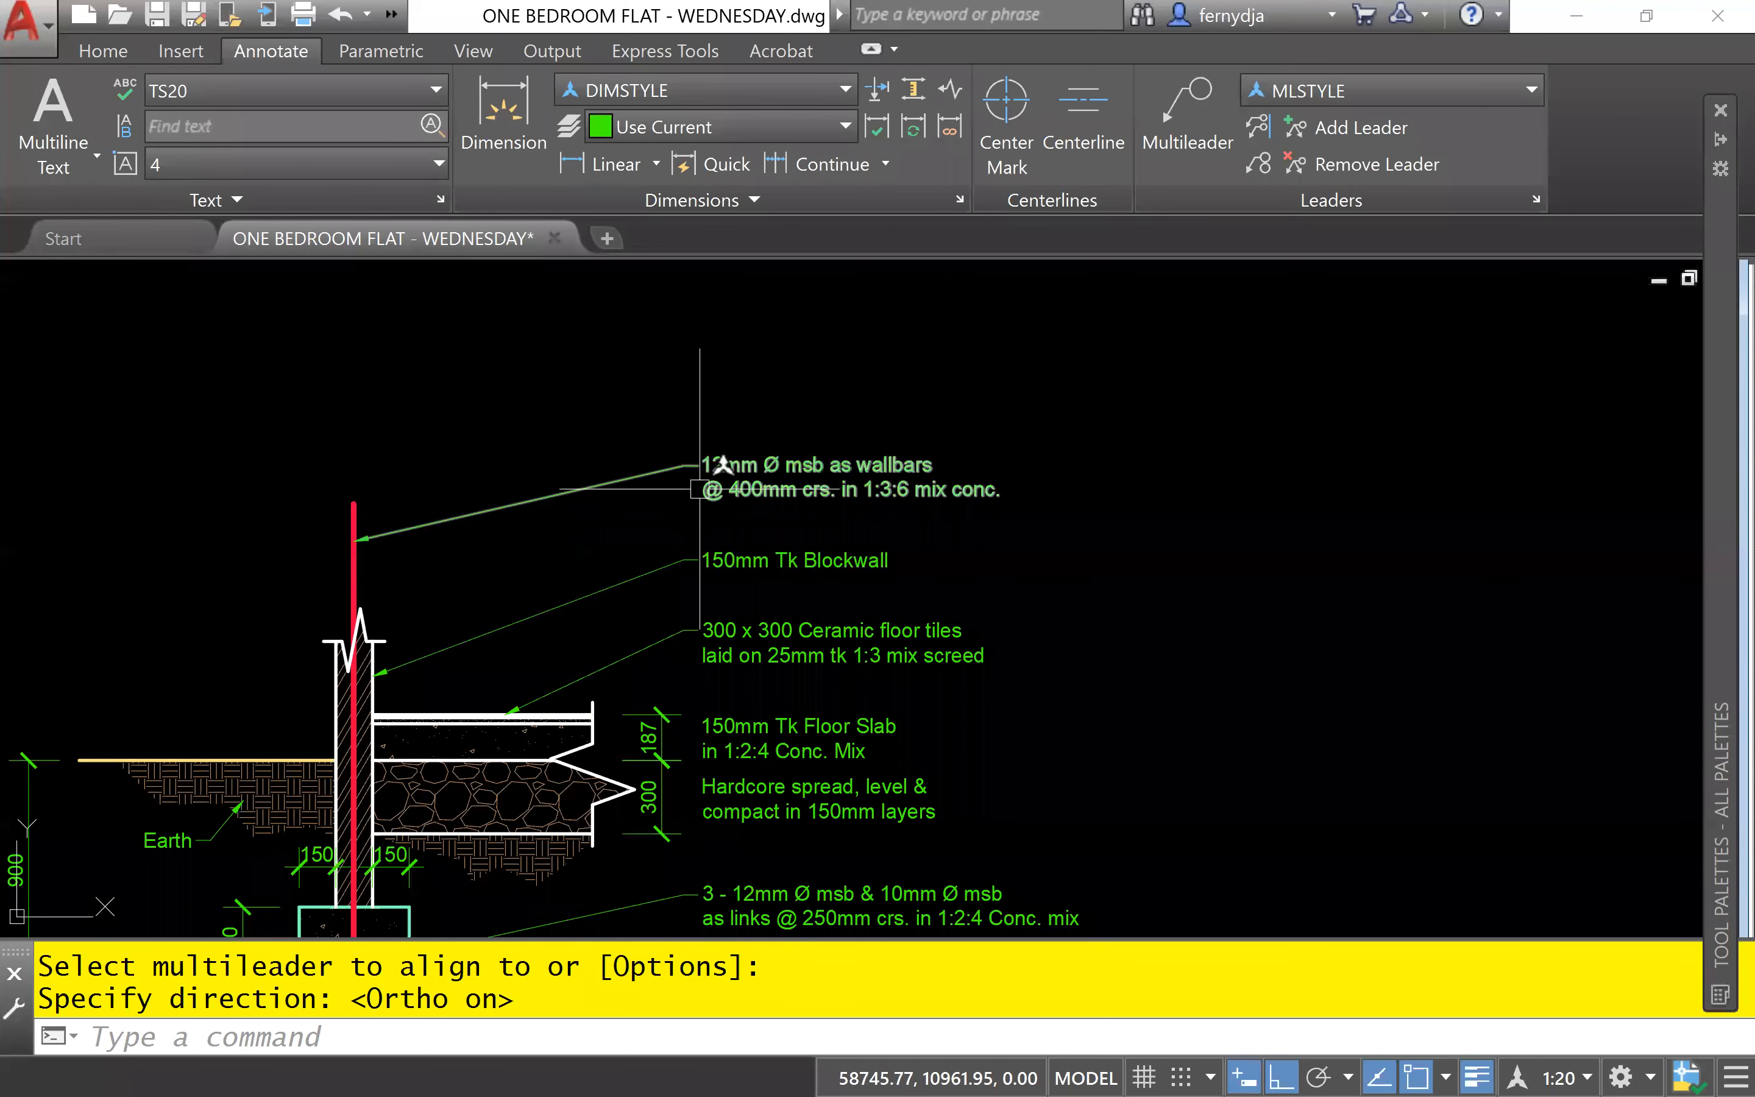
# - Inspect the text edges and landings of the notes from the wallbars down to the footing reinforcement for vertical alignment
pyautogui.scroll(5, 700, 489)
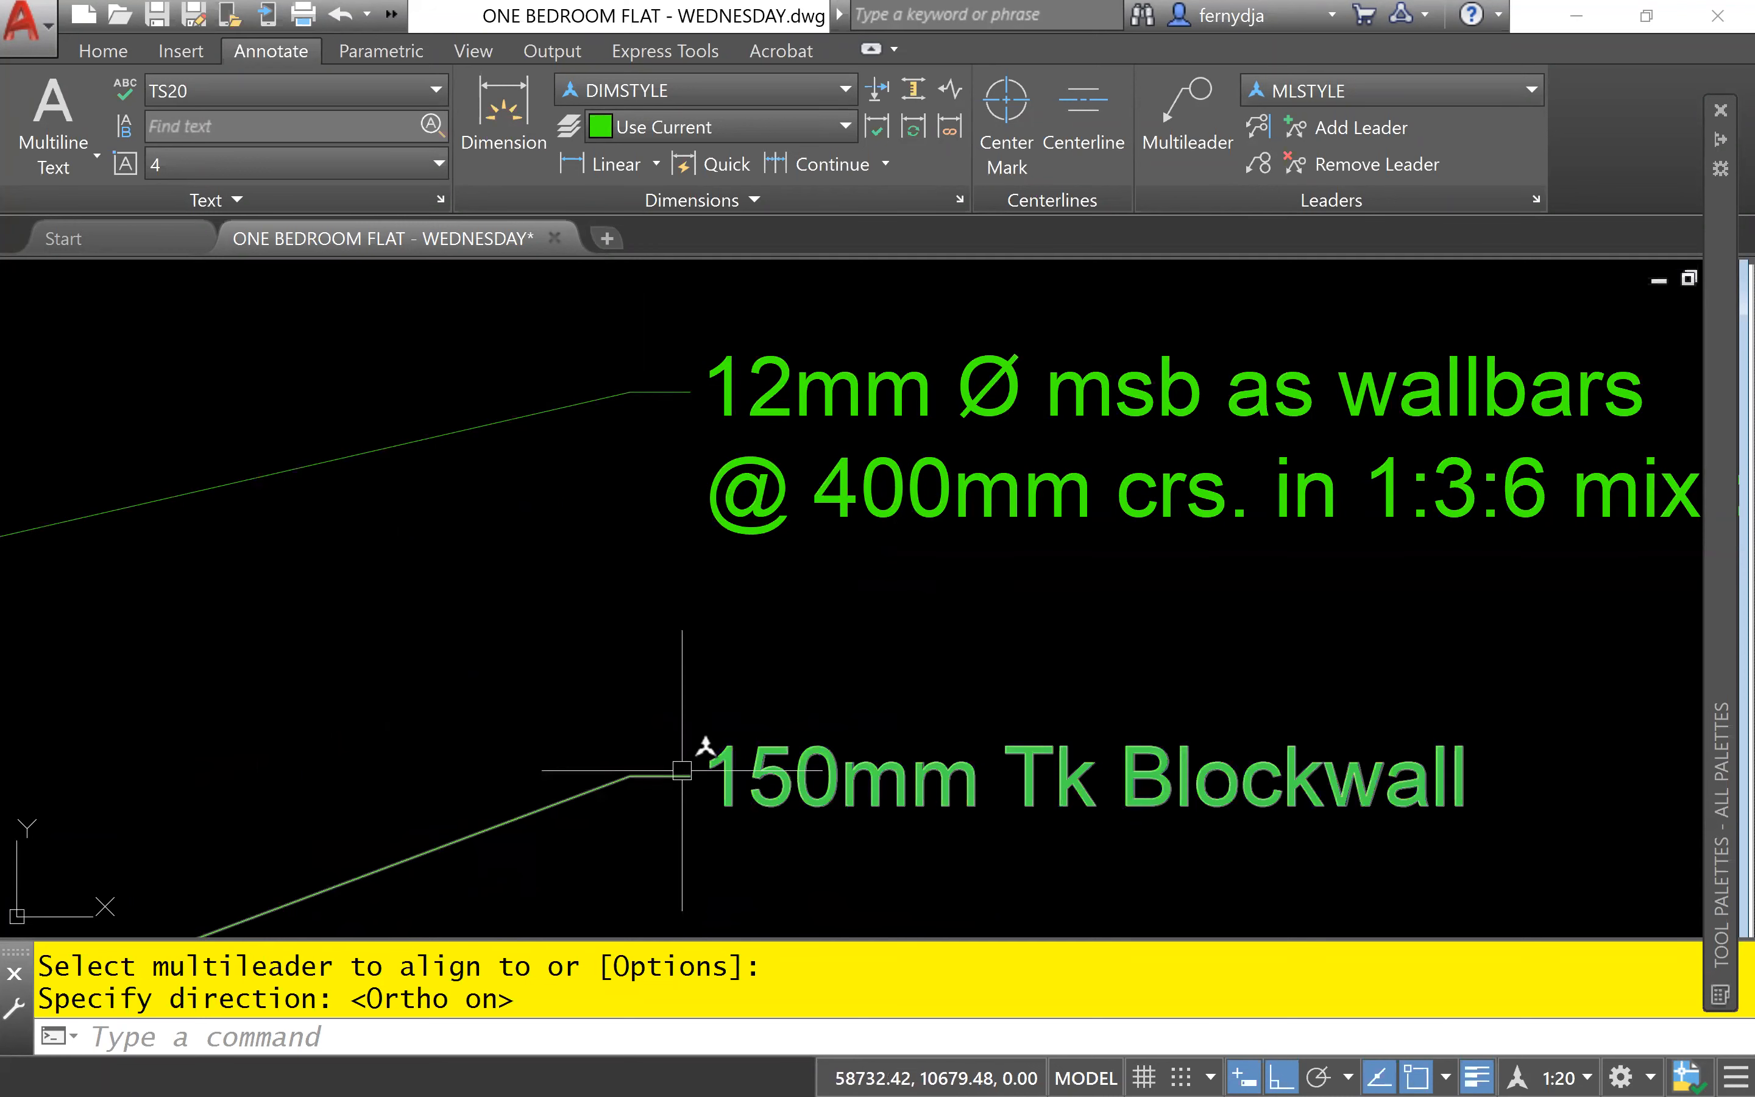
pyautogui.scroll(-5, 682, 771)
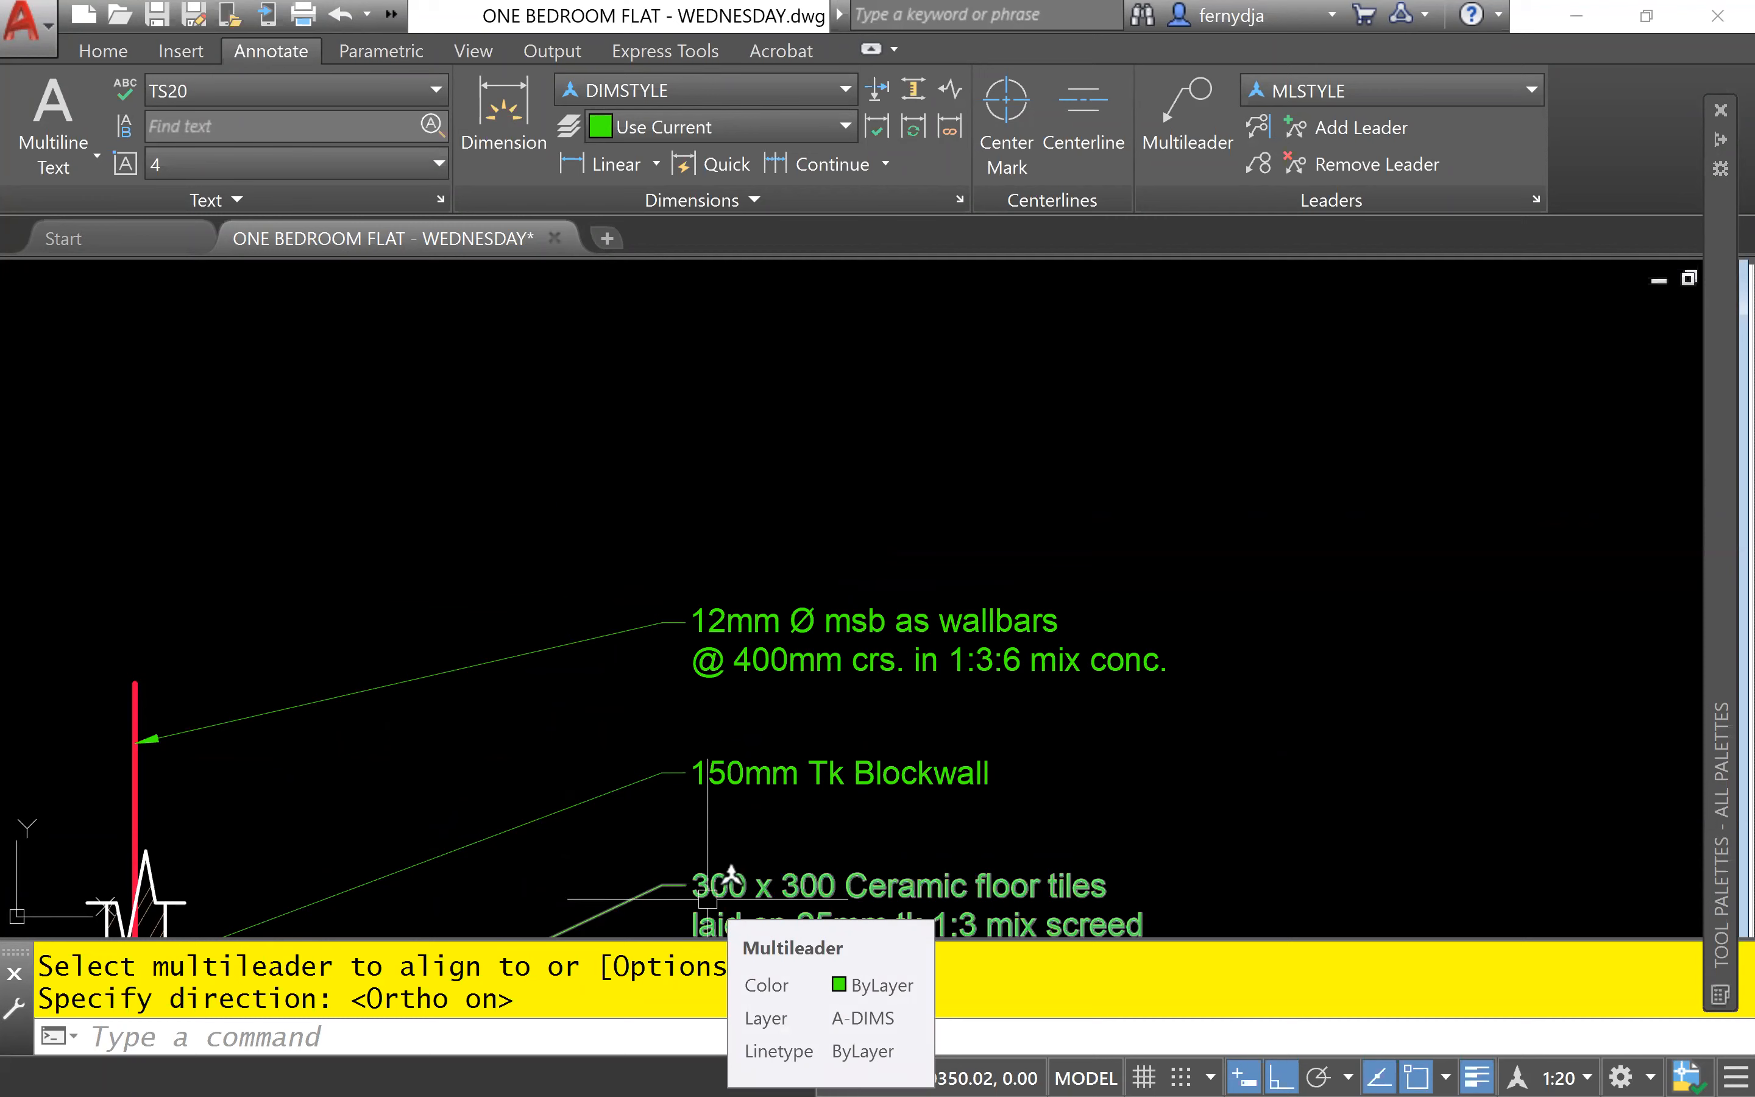
pyautogui.rightClick(823, 861)
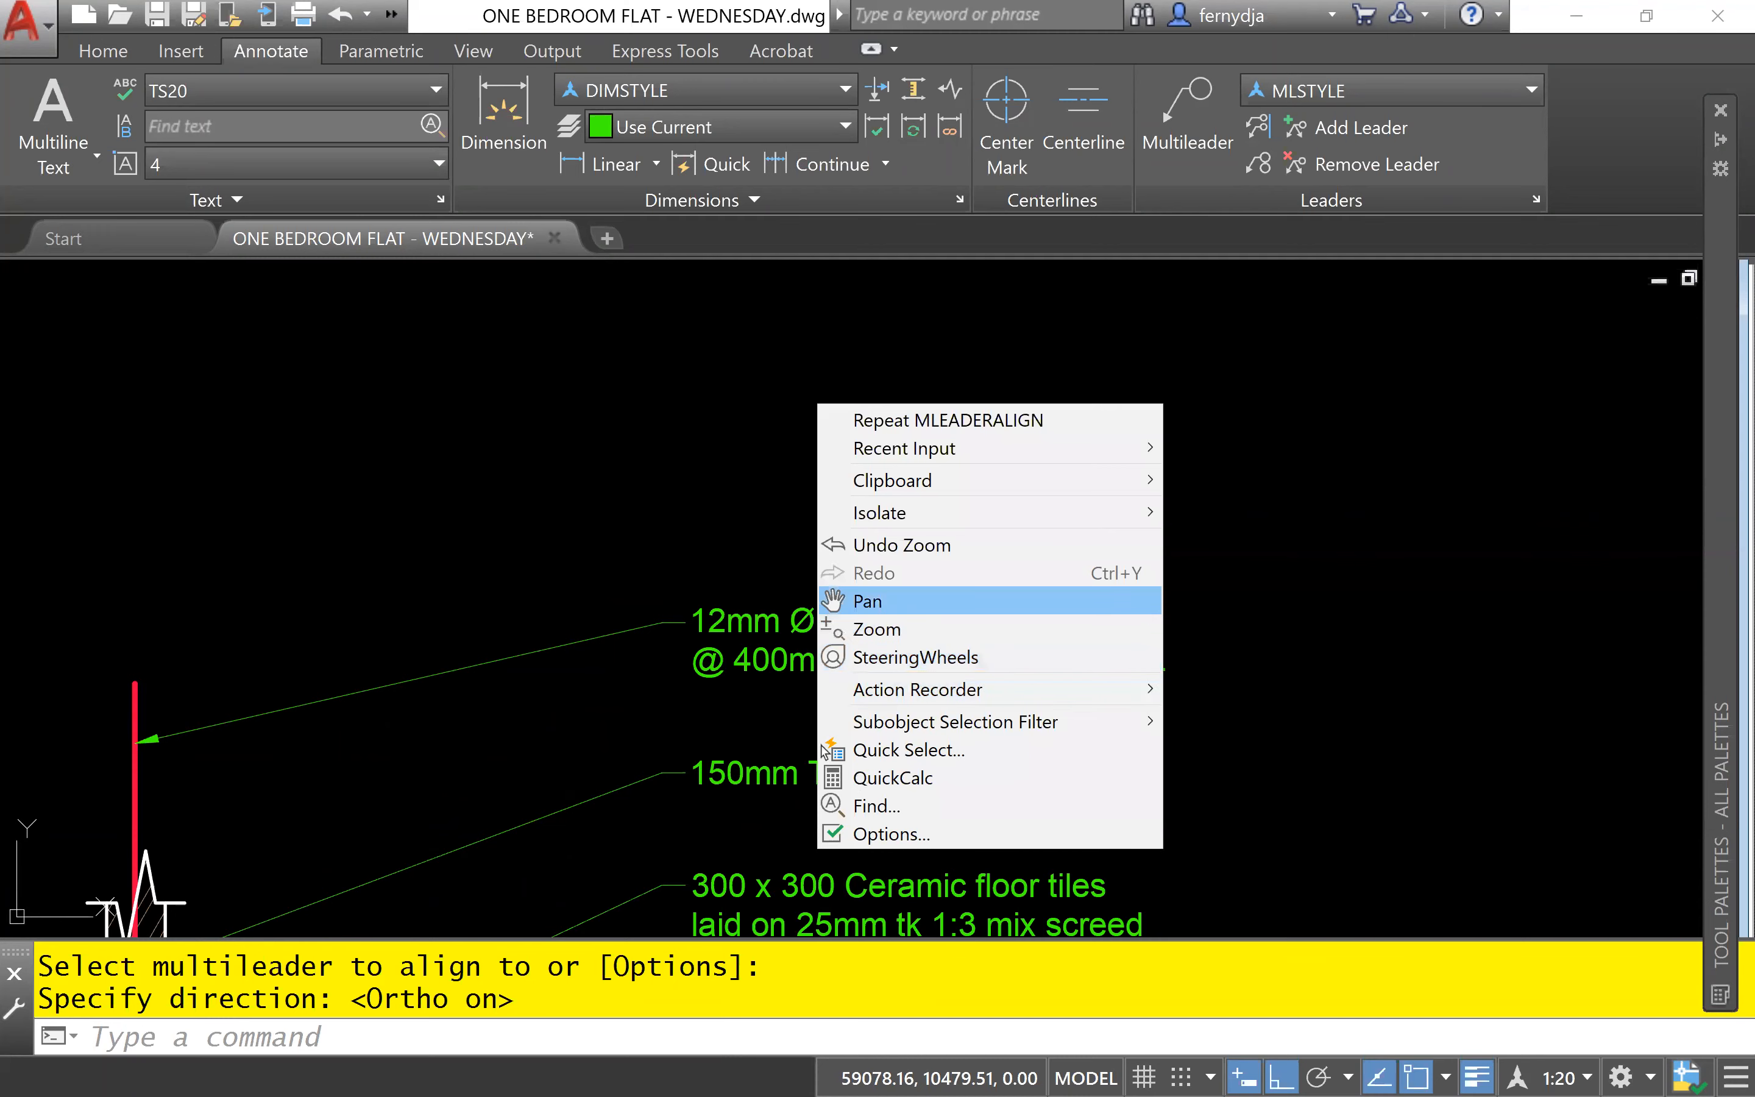
pyautogui.click(871, 601)
pyautogui.moveTo(885, 826); pyautogui.dragTo(954, 318)
pyautogui.moveTo(880, 796)
pyautogui.mouseDown()
pyautogui.moveTo(889, 591)
pyautogui.moveTo(903, 820)
pyautogui.mouseUp()
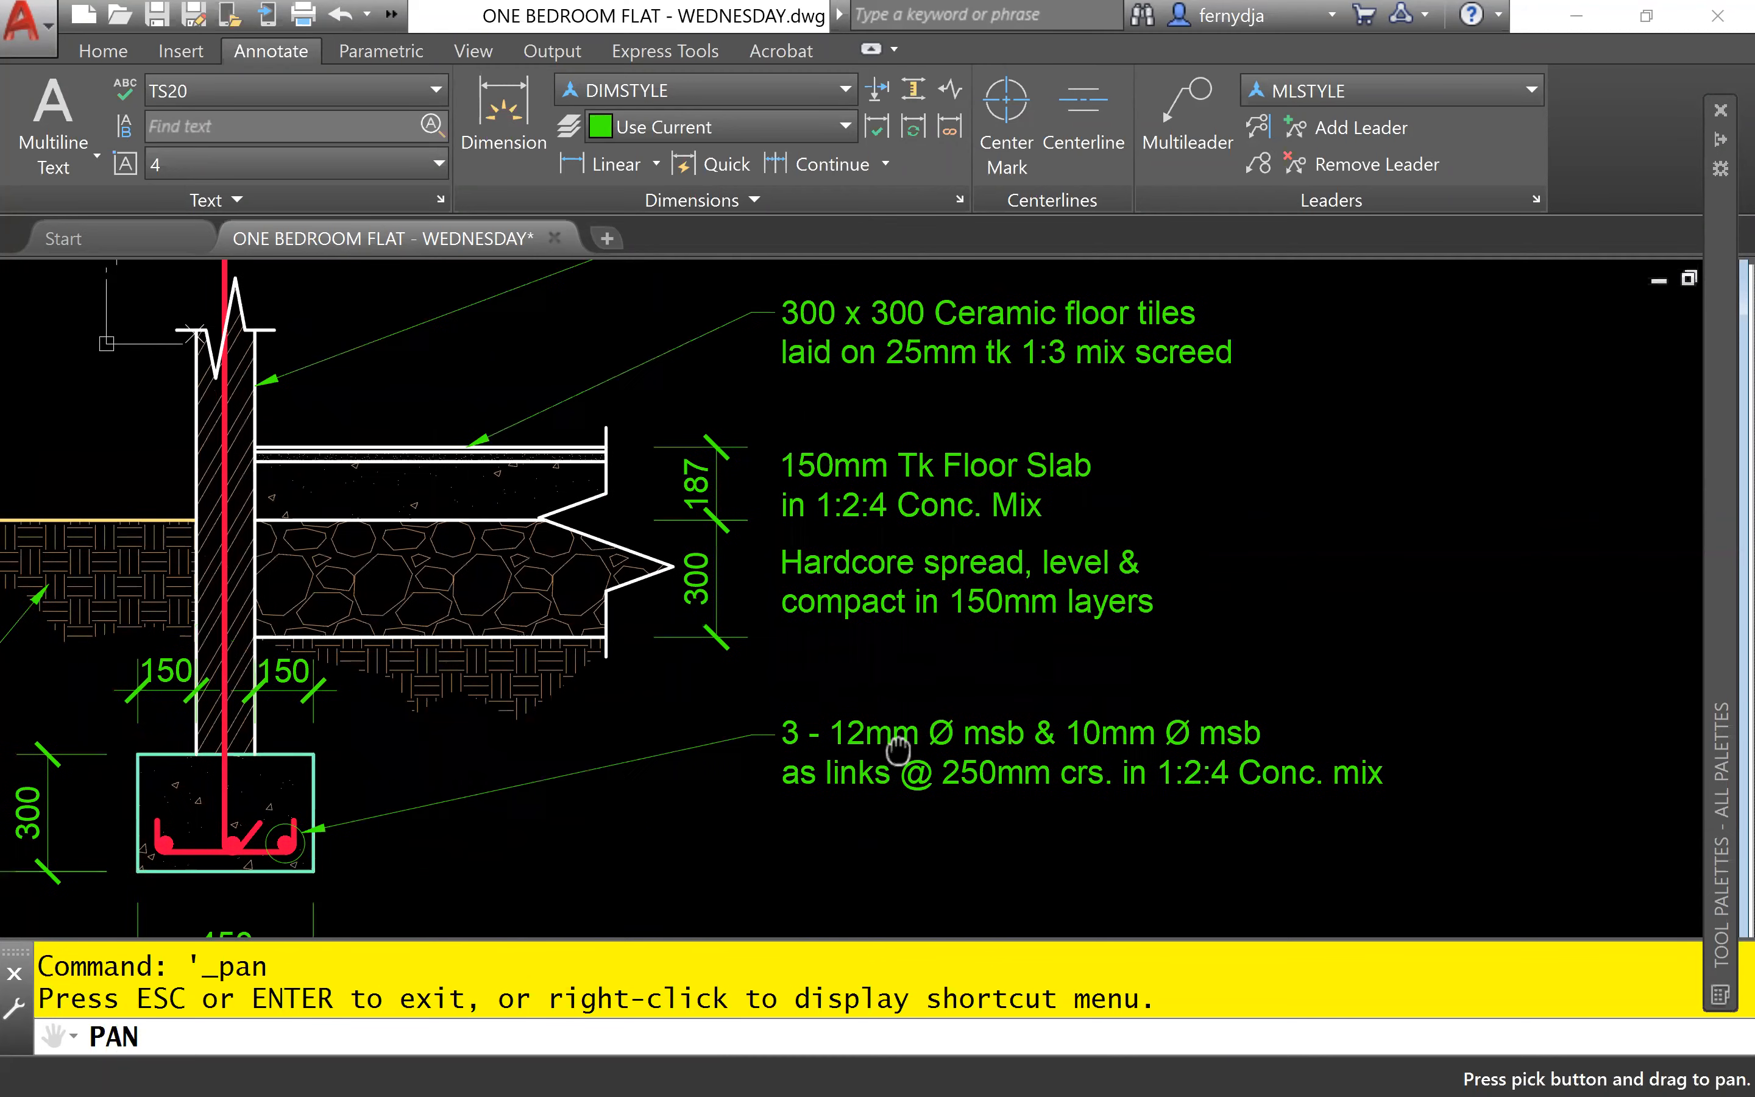
pyautogui.moveTo(975, 602); pyautogui.dragTo(983, 667)
pyautogui.moveTo(1038, 396)
pyautogui.mouseDown()
pyautogui.moveTo(1139, 465)
pyautogui.moveTo(1099, 624)
pyautogui.moveTo(1158, 541)
pyautogui.mouseUp()
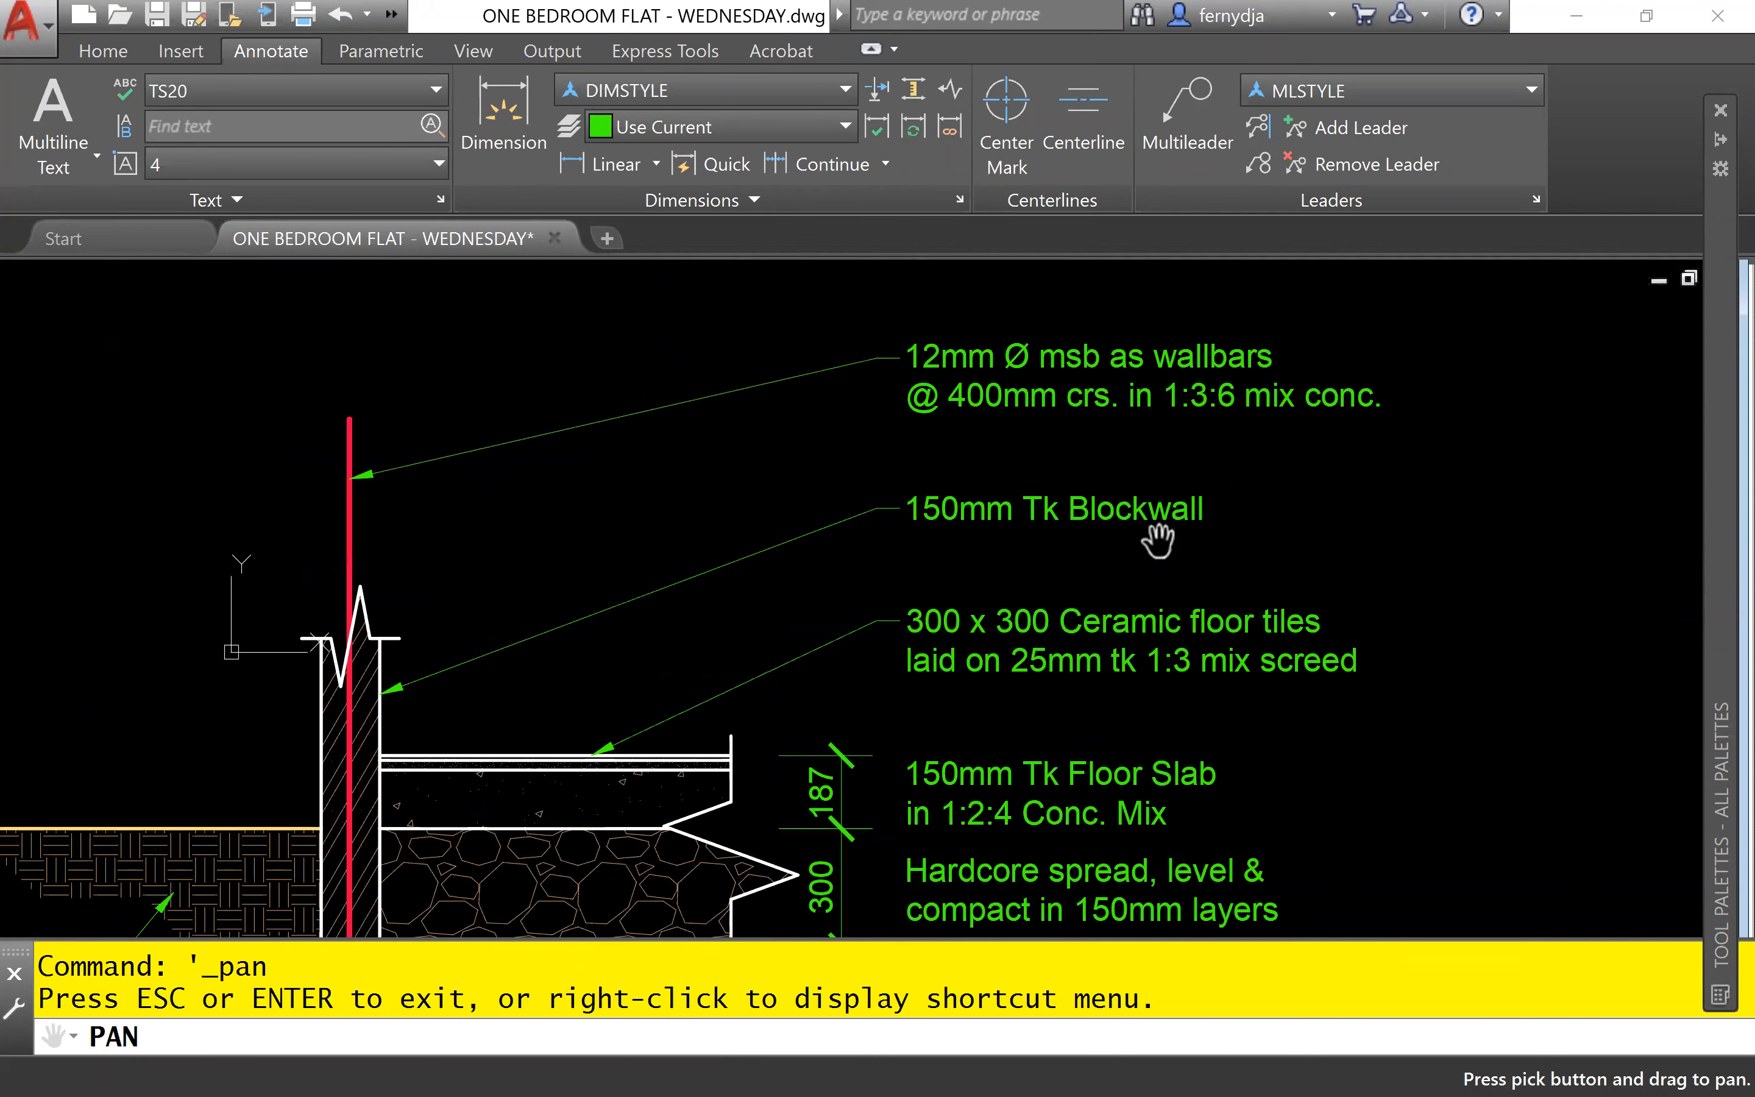
pyautogui.press('Escape')
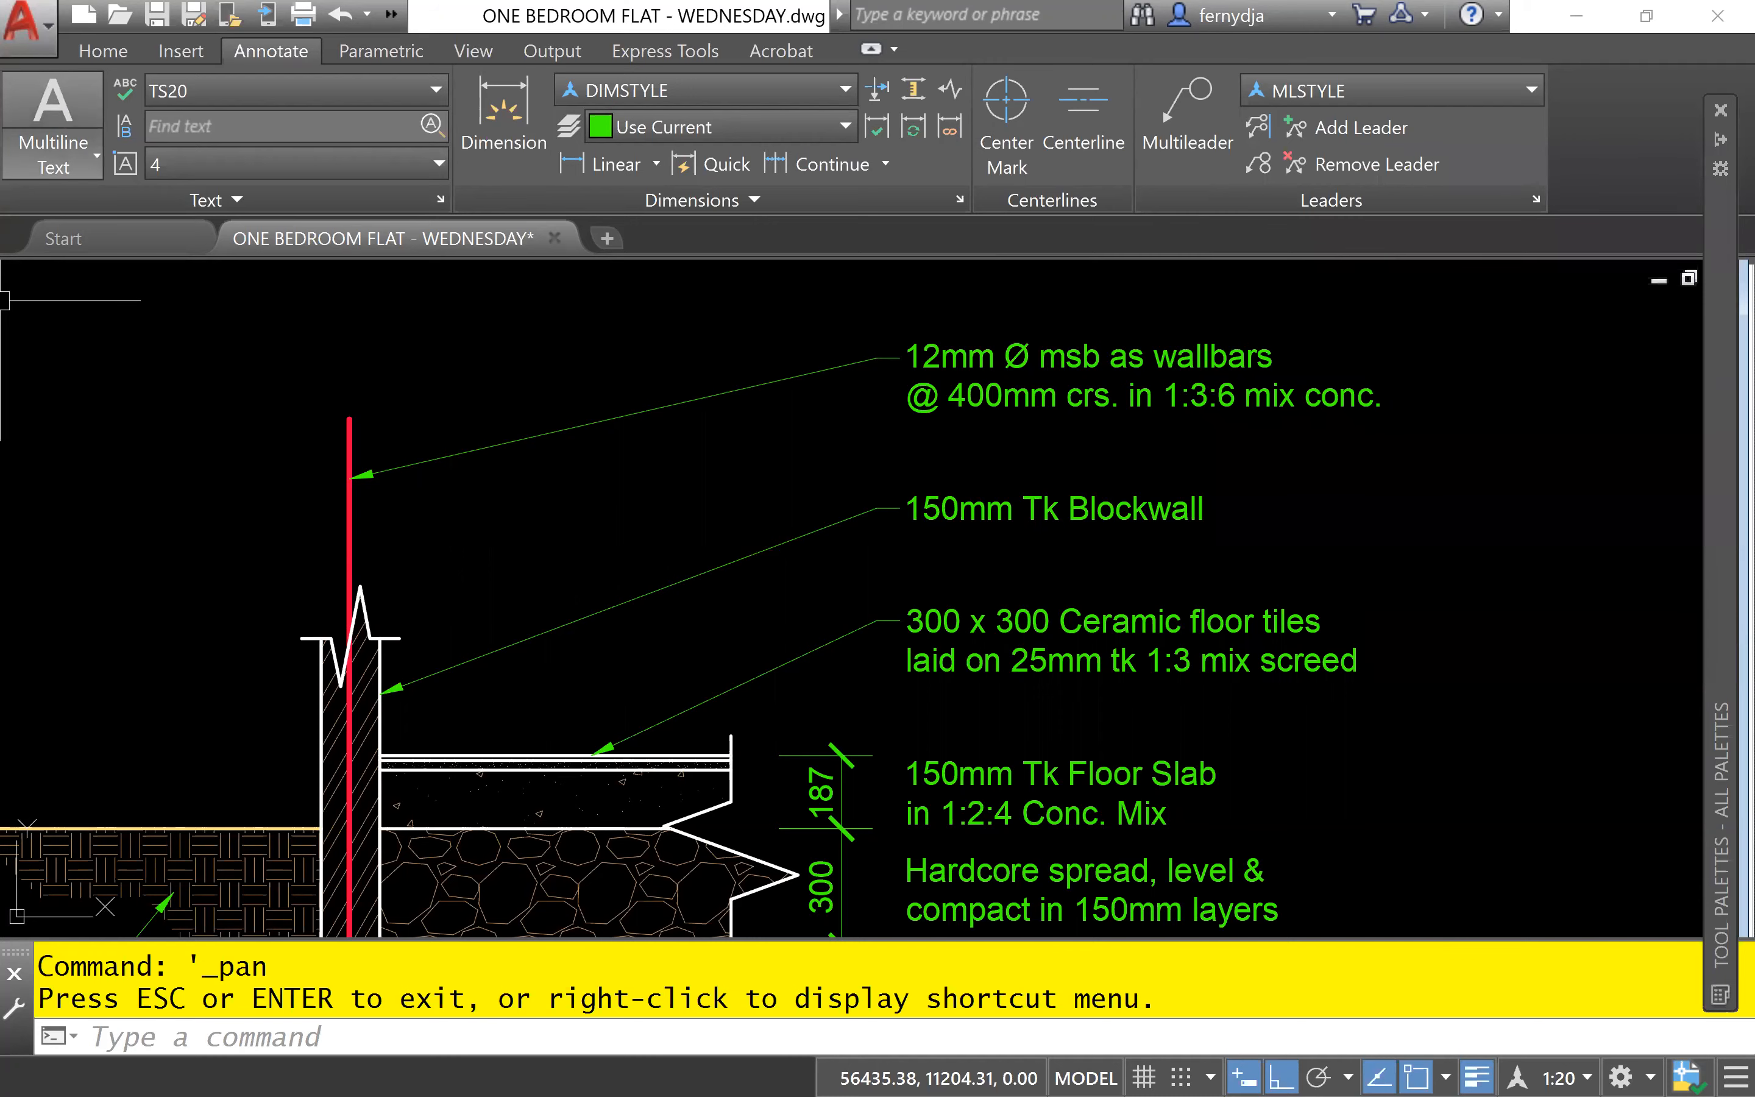
# - Review the whole typical footing detail, including its notes, dimensions and title
pyautogui.click(1314, 559)
pyautogui.click(1274, 528)
pyautogui.scroll(-5, 1334, 522)
pyautogui.moveTo(1360, 542)
pyautogui.mouseDown(button='middle')
pyautogui.moveTo(1038, 500)
pyautogui.moveTo(1226, 491)
pyautogui.mouseUp(button='middle')
pyautogui.scroll(3, 1055, 501)
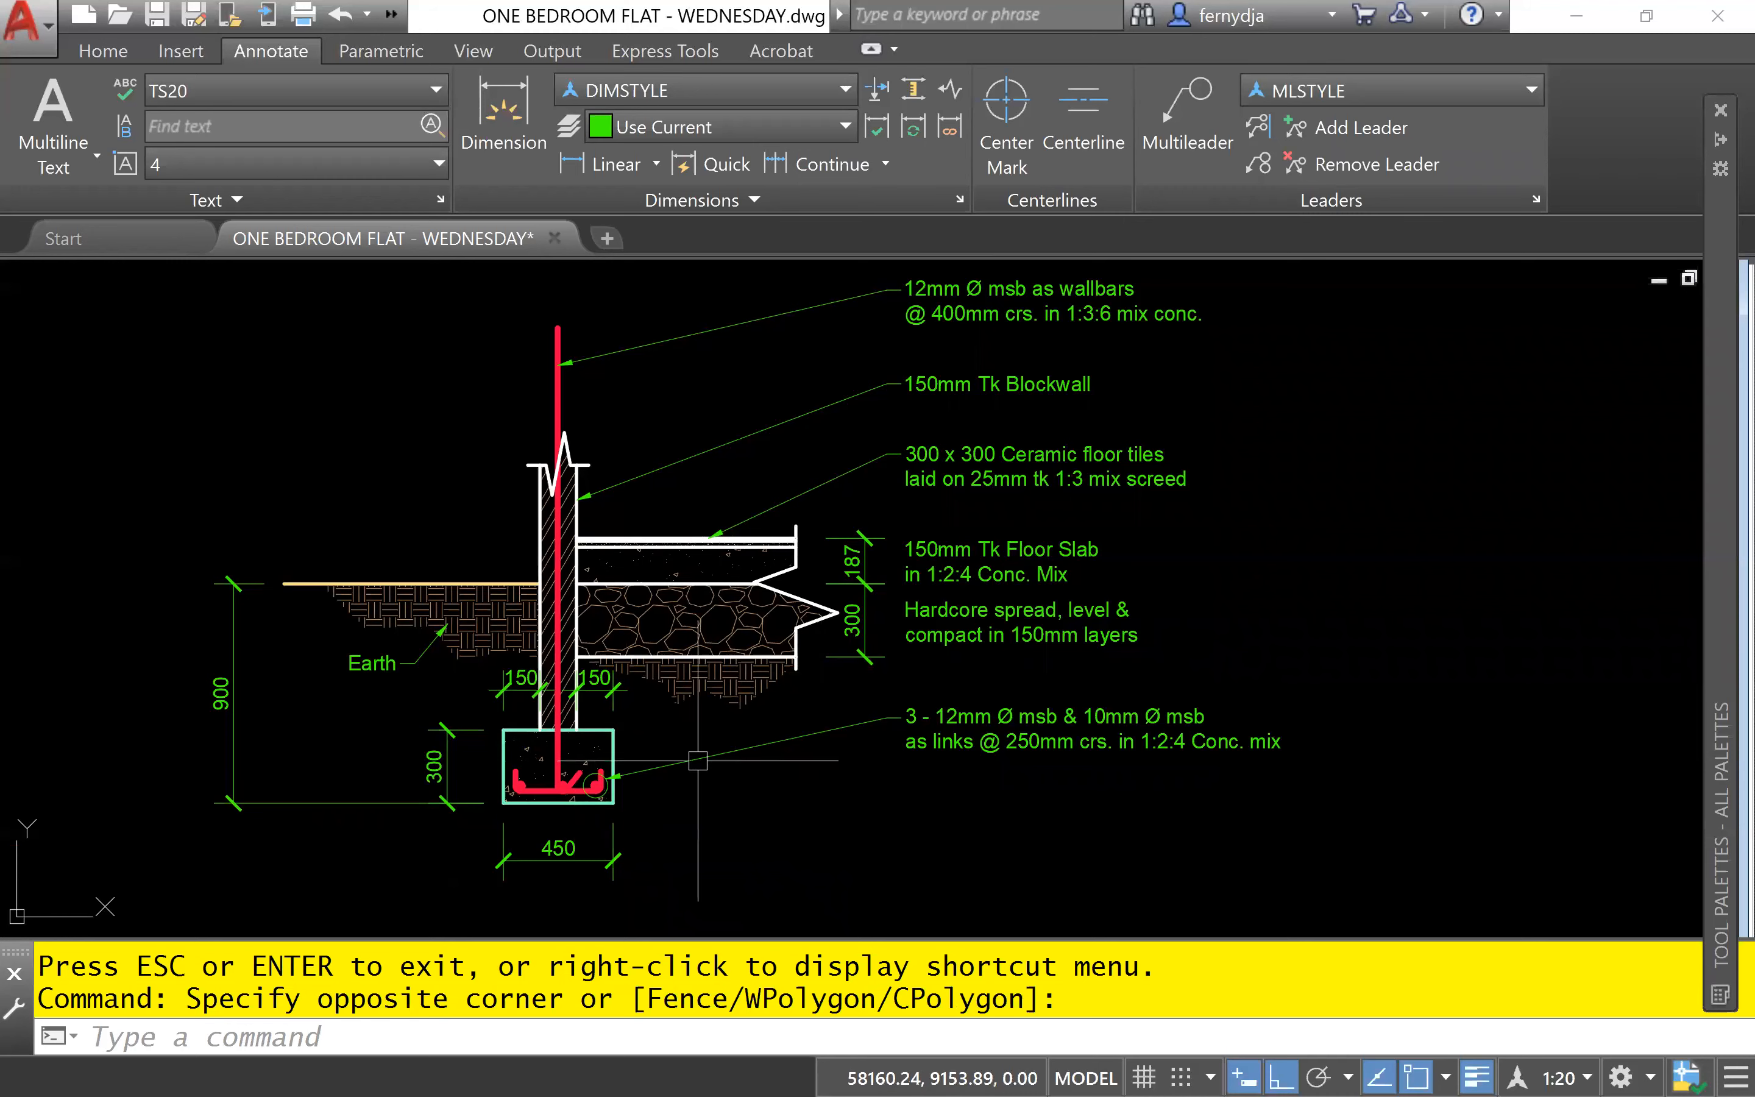
pyautogui.moveTo(687, 688); pyautogui.dragTo(693, 686, button='middle')
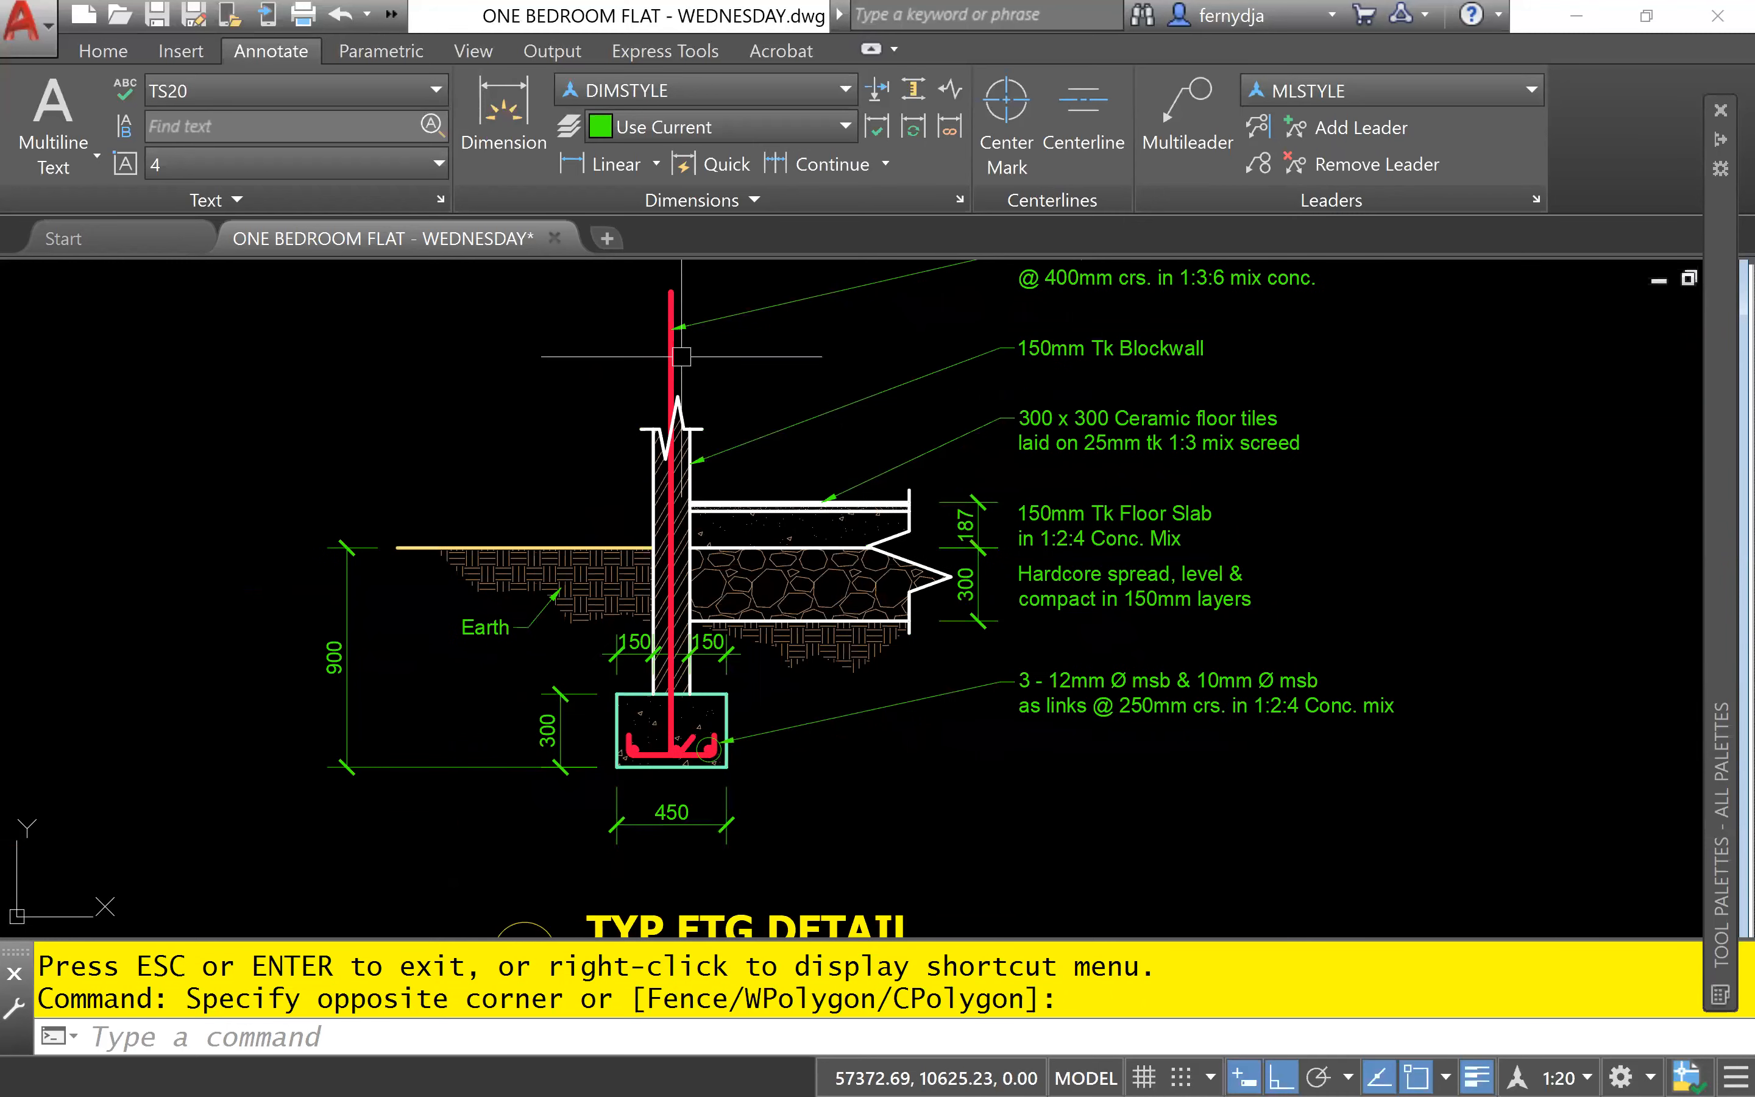
pyautogui.moveTo(875, 791); pyautogui.dragTo(919, 620, button='middle')
pyautogui.moveTo(984, 682); pyautogui.dragTo(944, 829, button='middle')
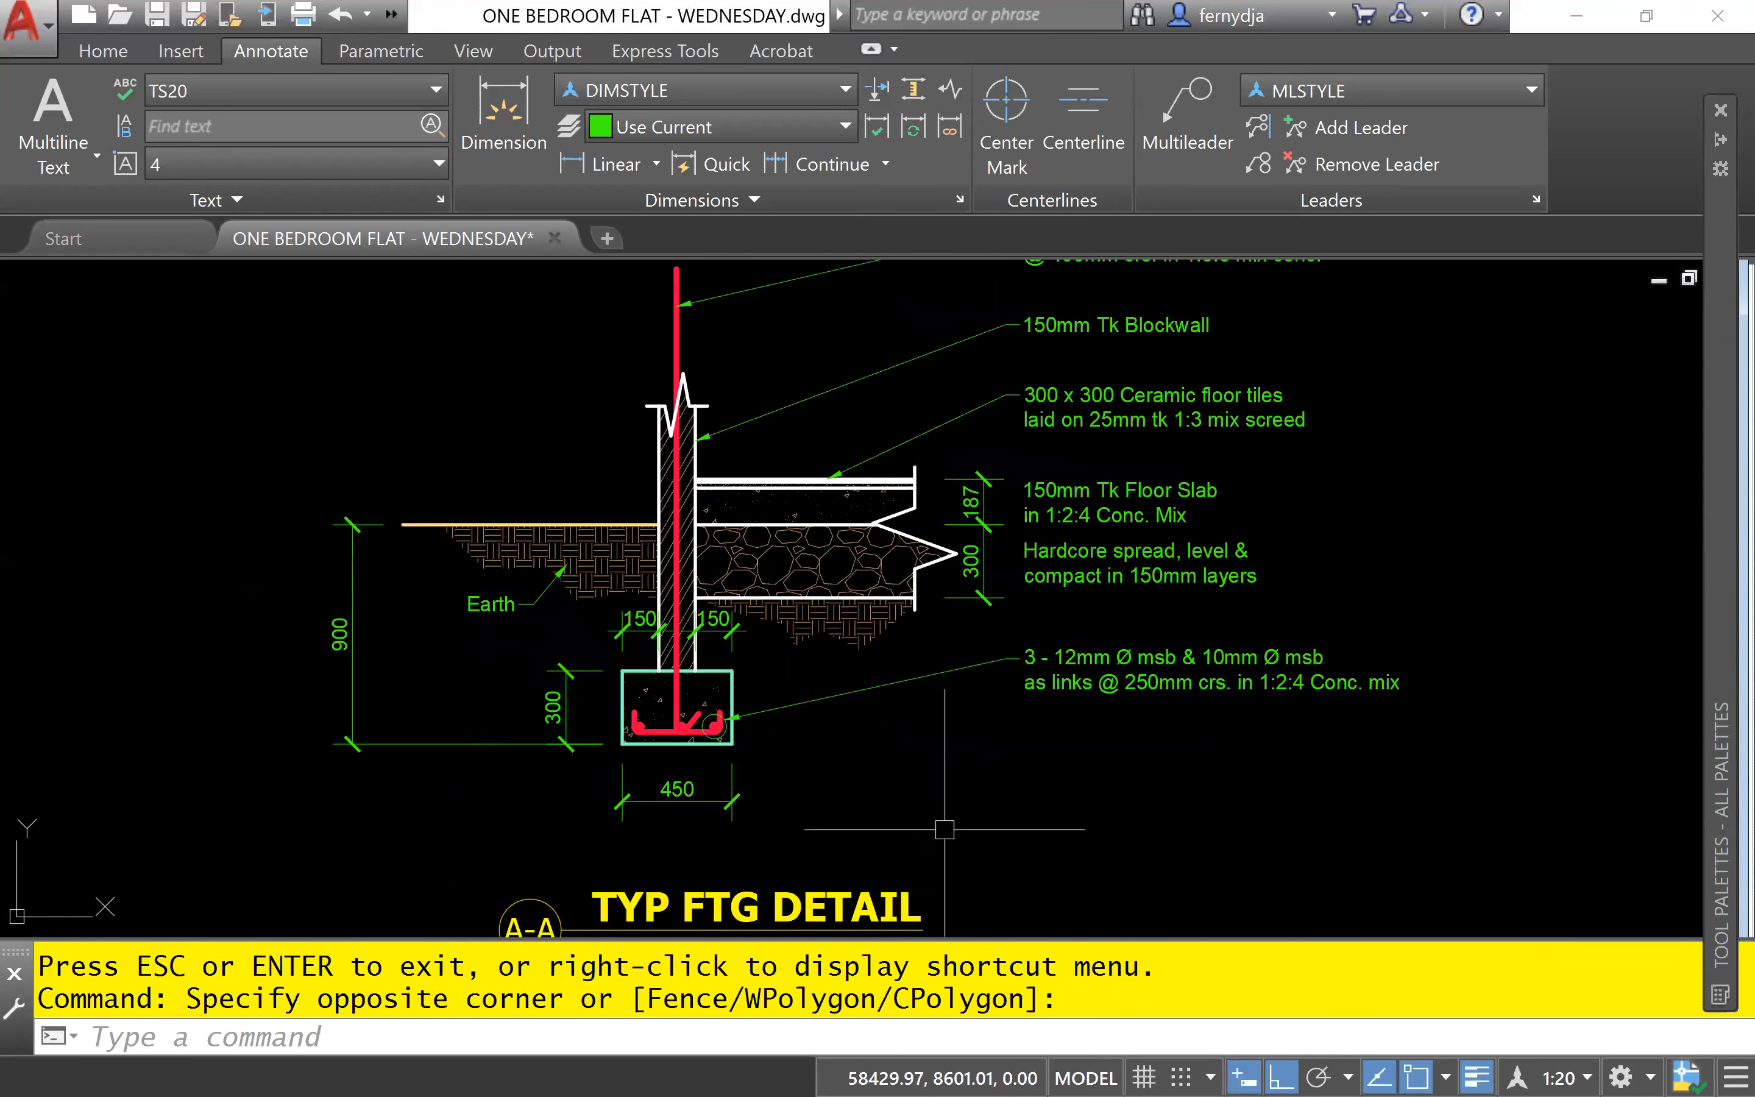